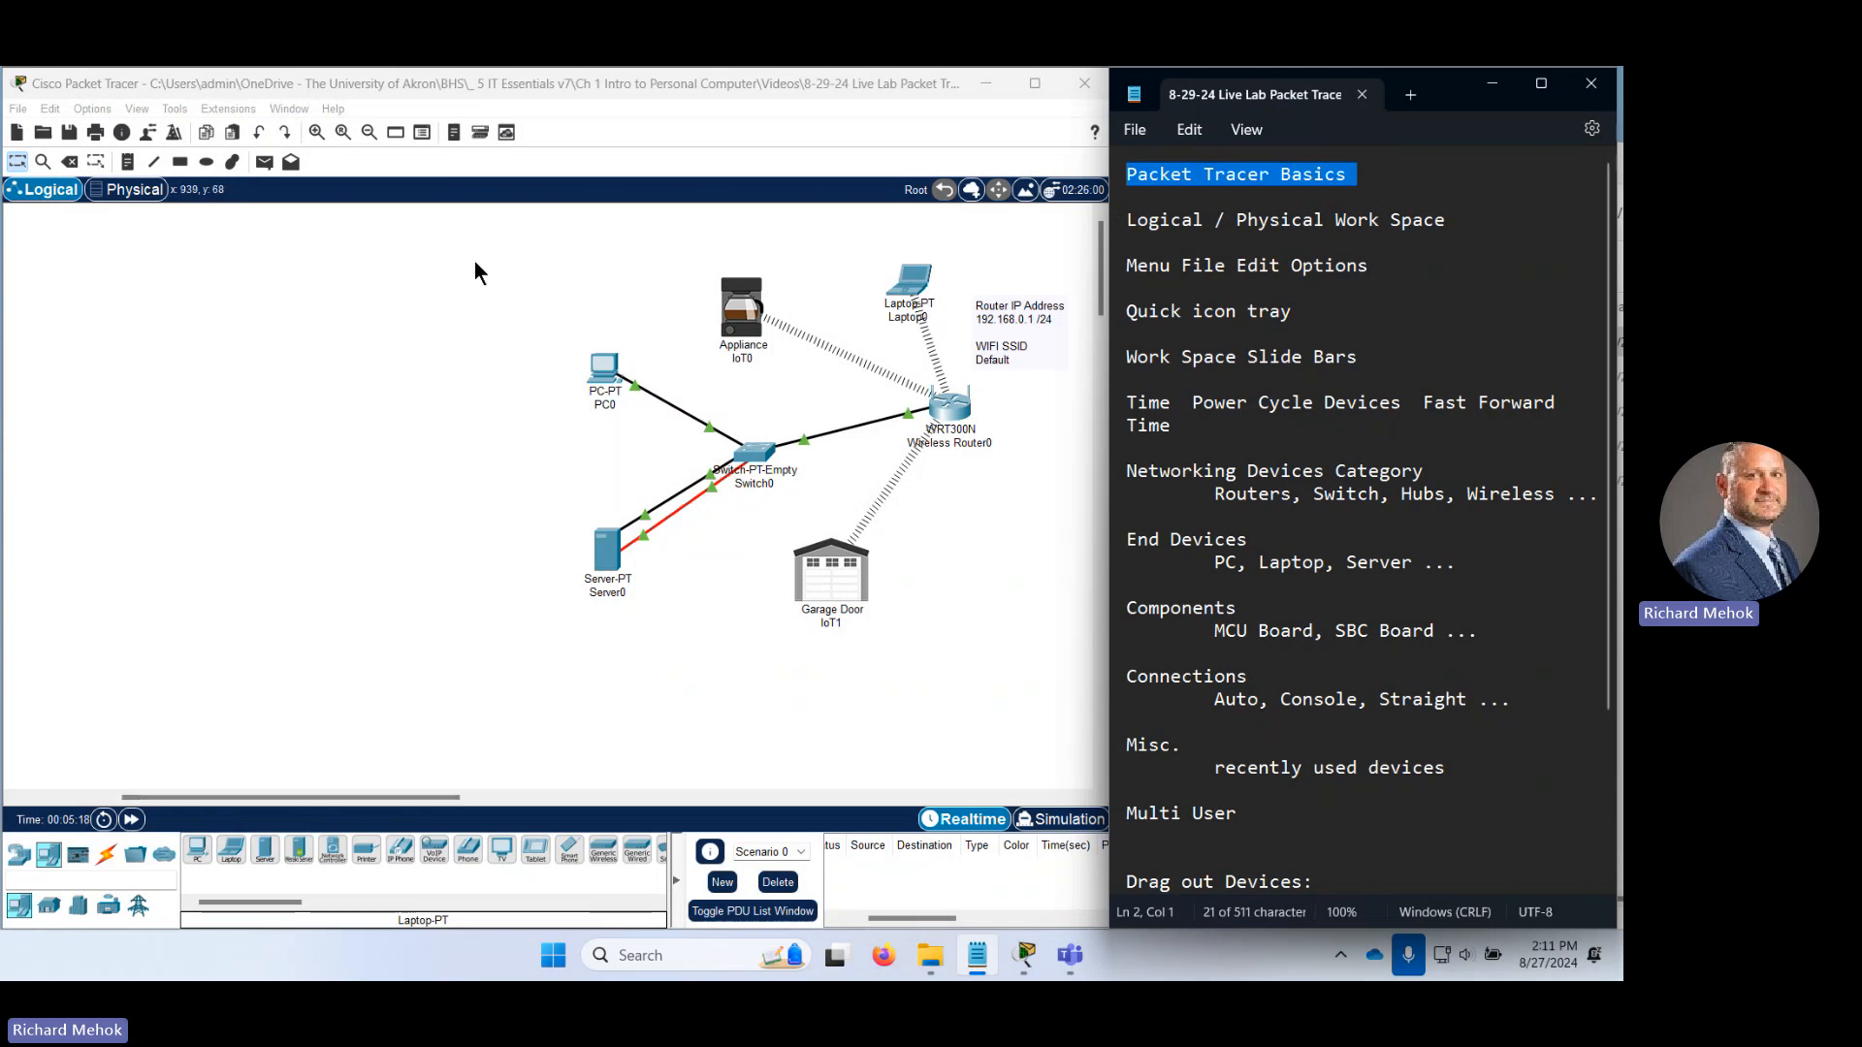
{"action": "left_click_drag", "start_coordinate": [475, 260], "coordinate": [1078, 673]}
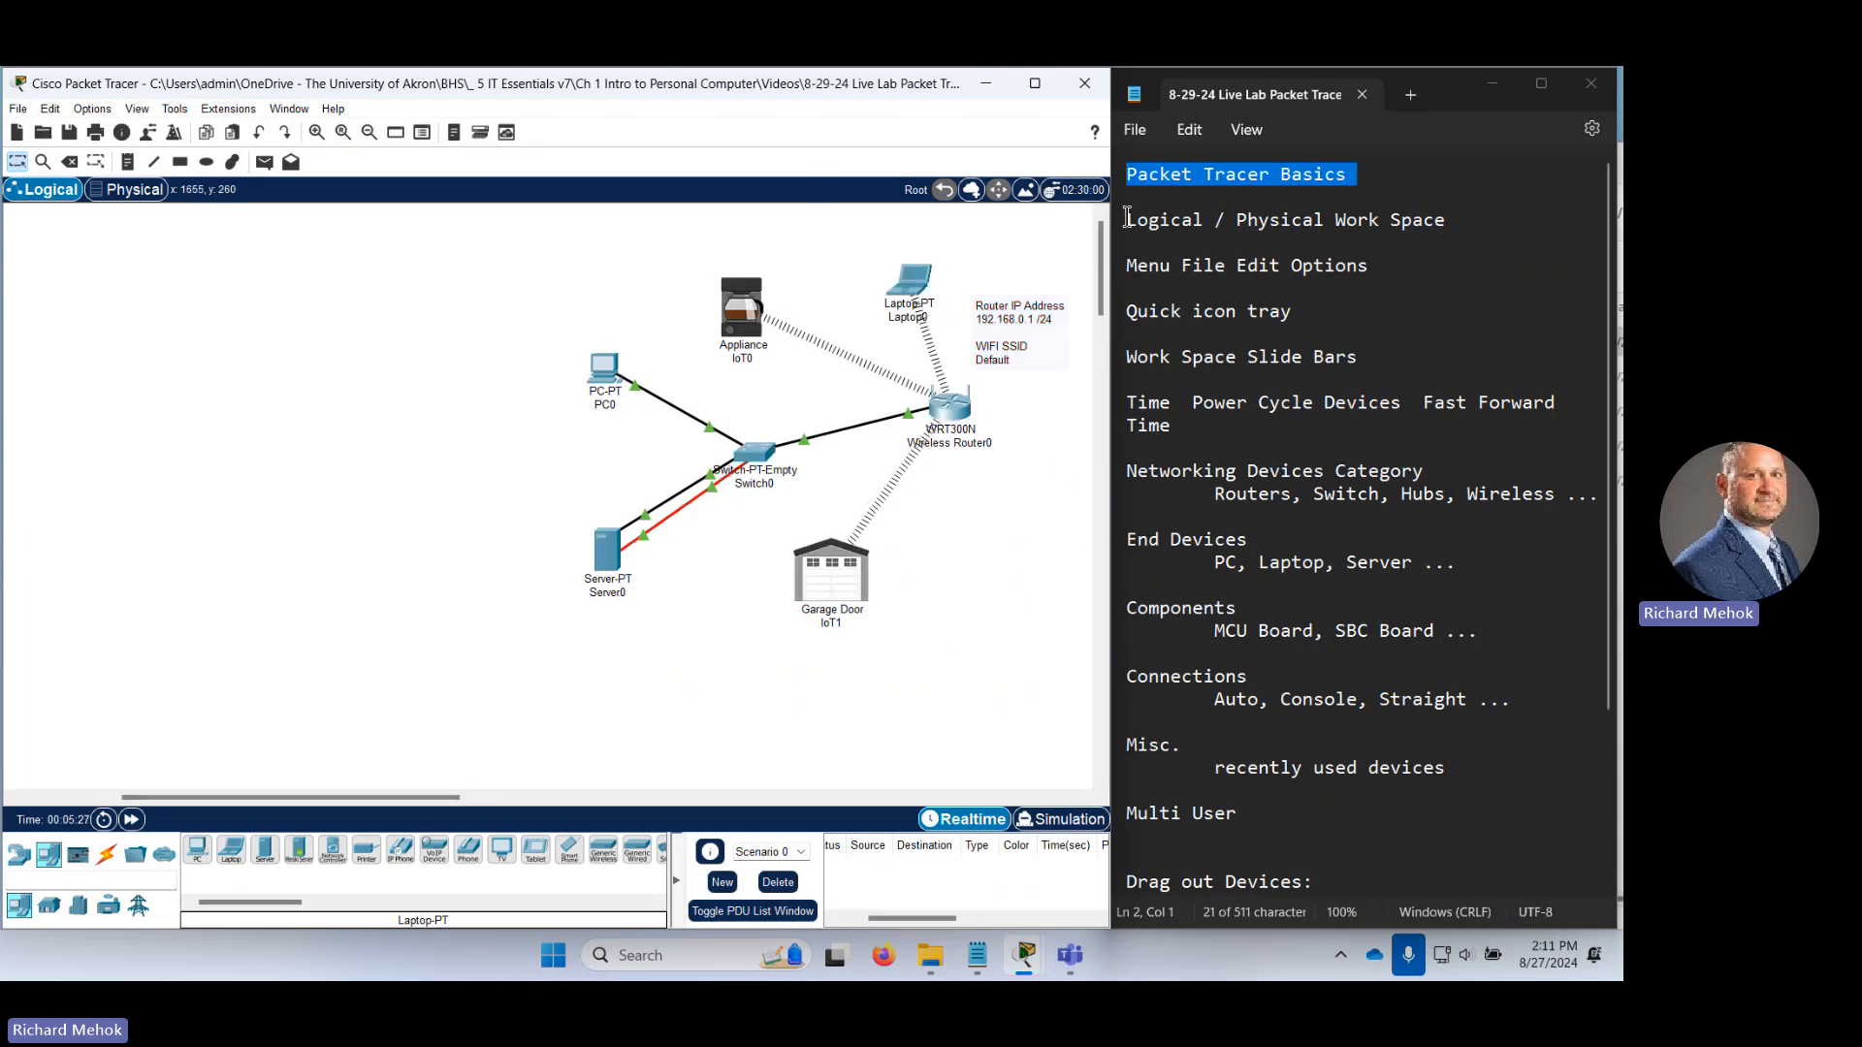
{"action": "double_click", "coordinate": [1168, 221]}
{"action": "double_click", "coordinate": [1278, 220]}
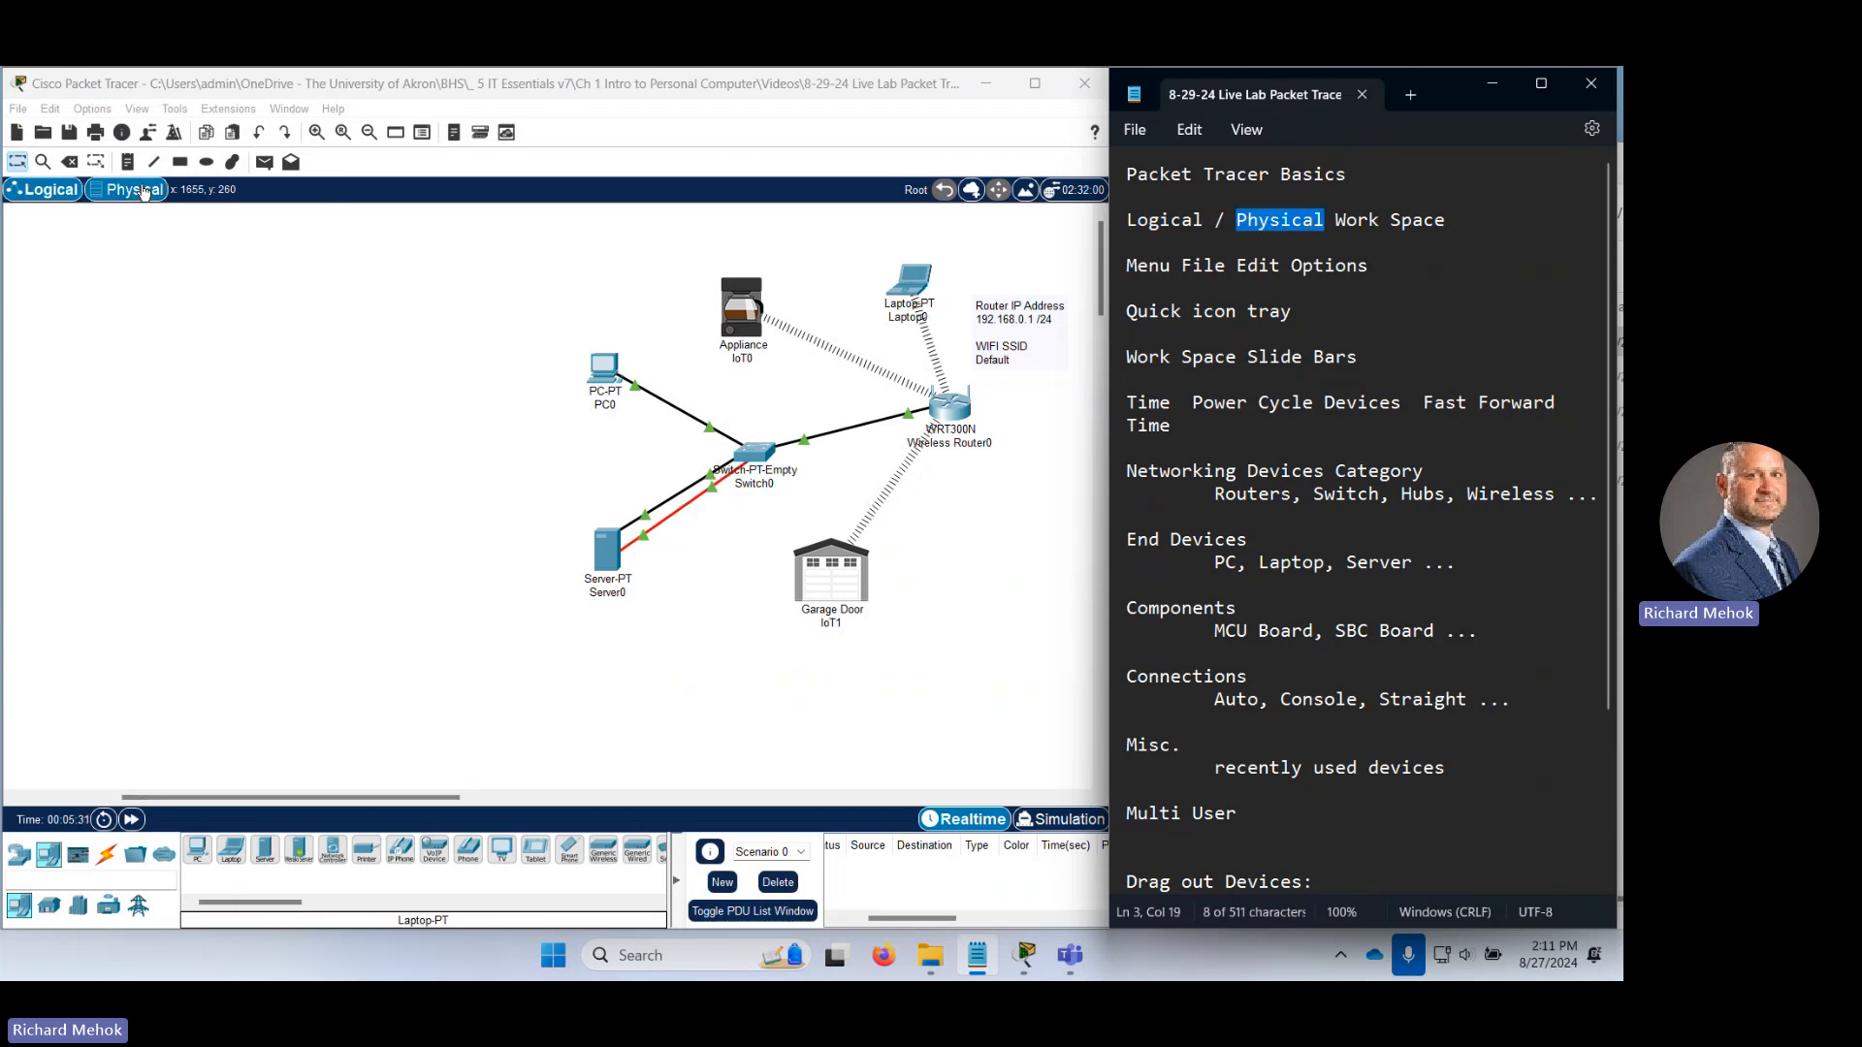
{"action": "left_click", "coordinate": [143, 78]}
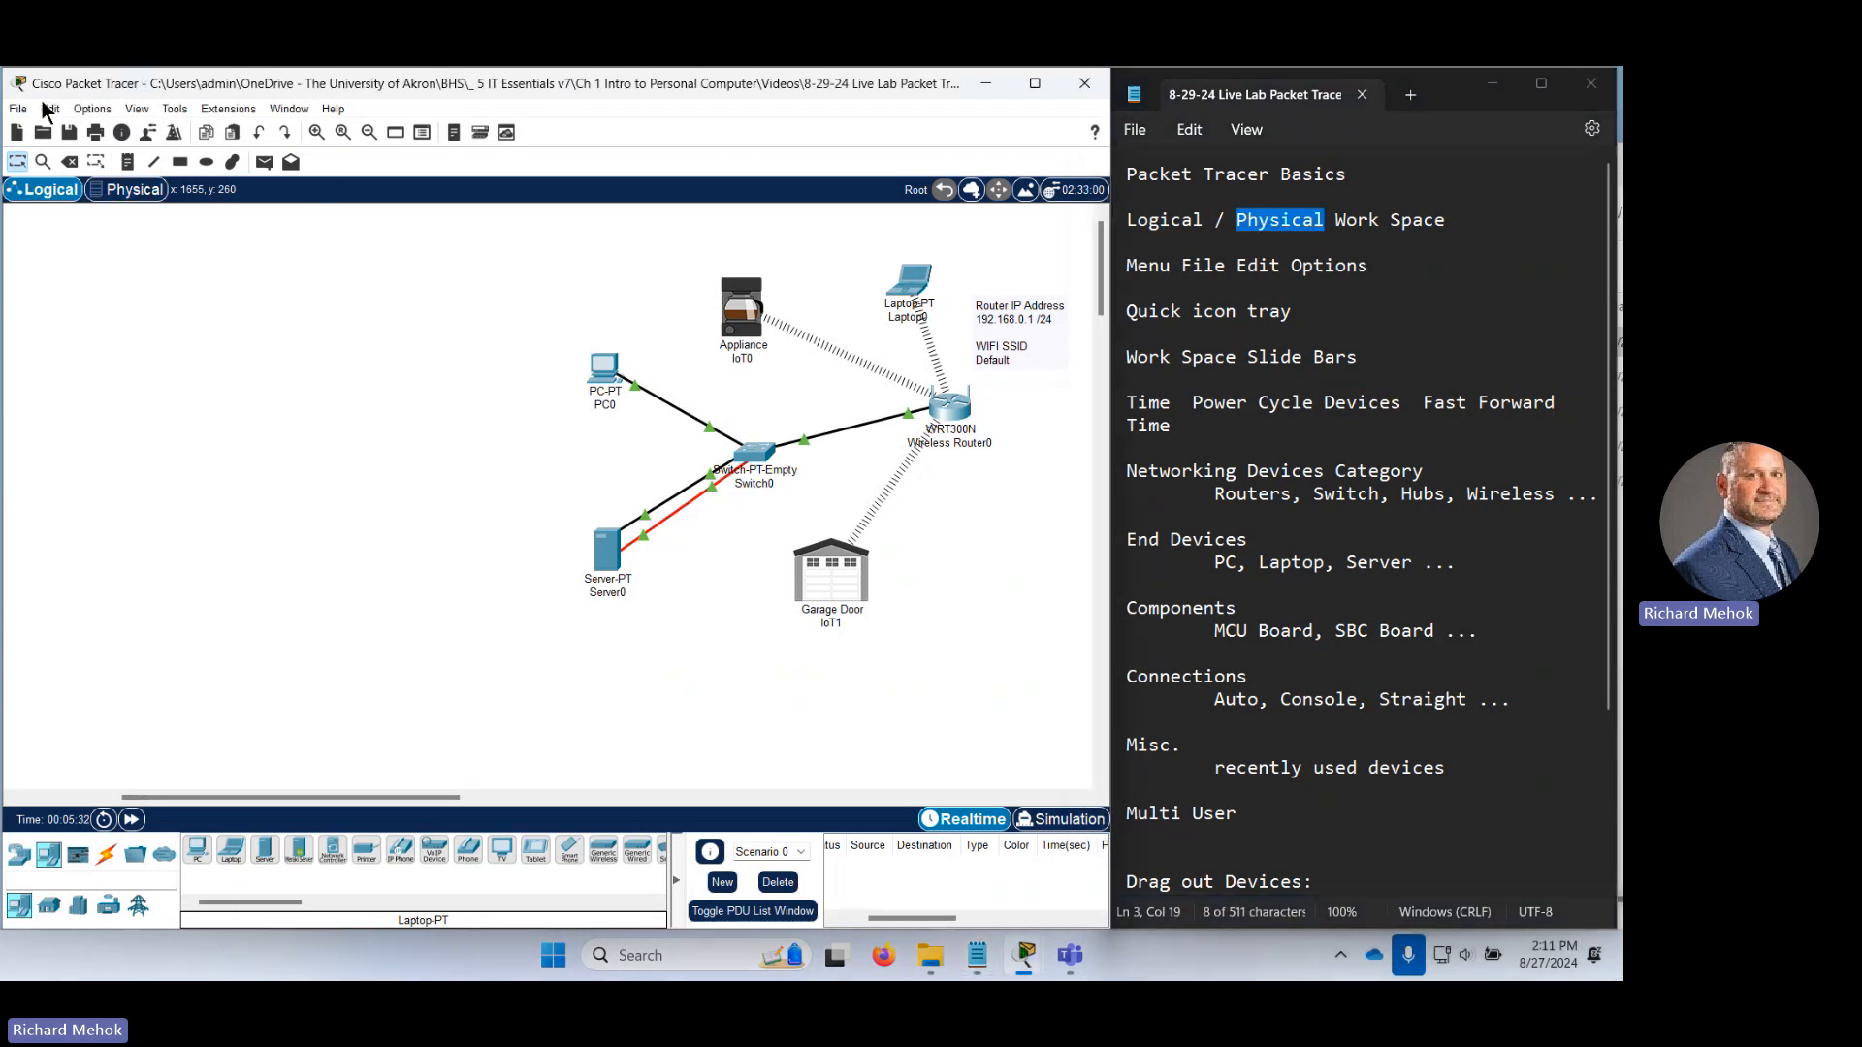
Review the Interface and Show/Hide options in the program preferences and close them without changes.
{"action": "left_click", "coordinate": [50, 109]}
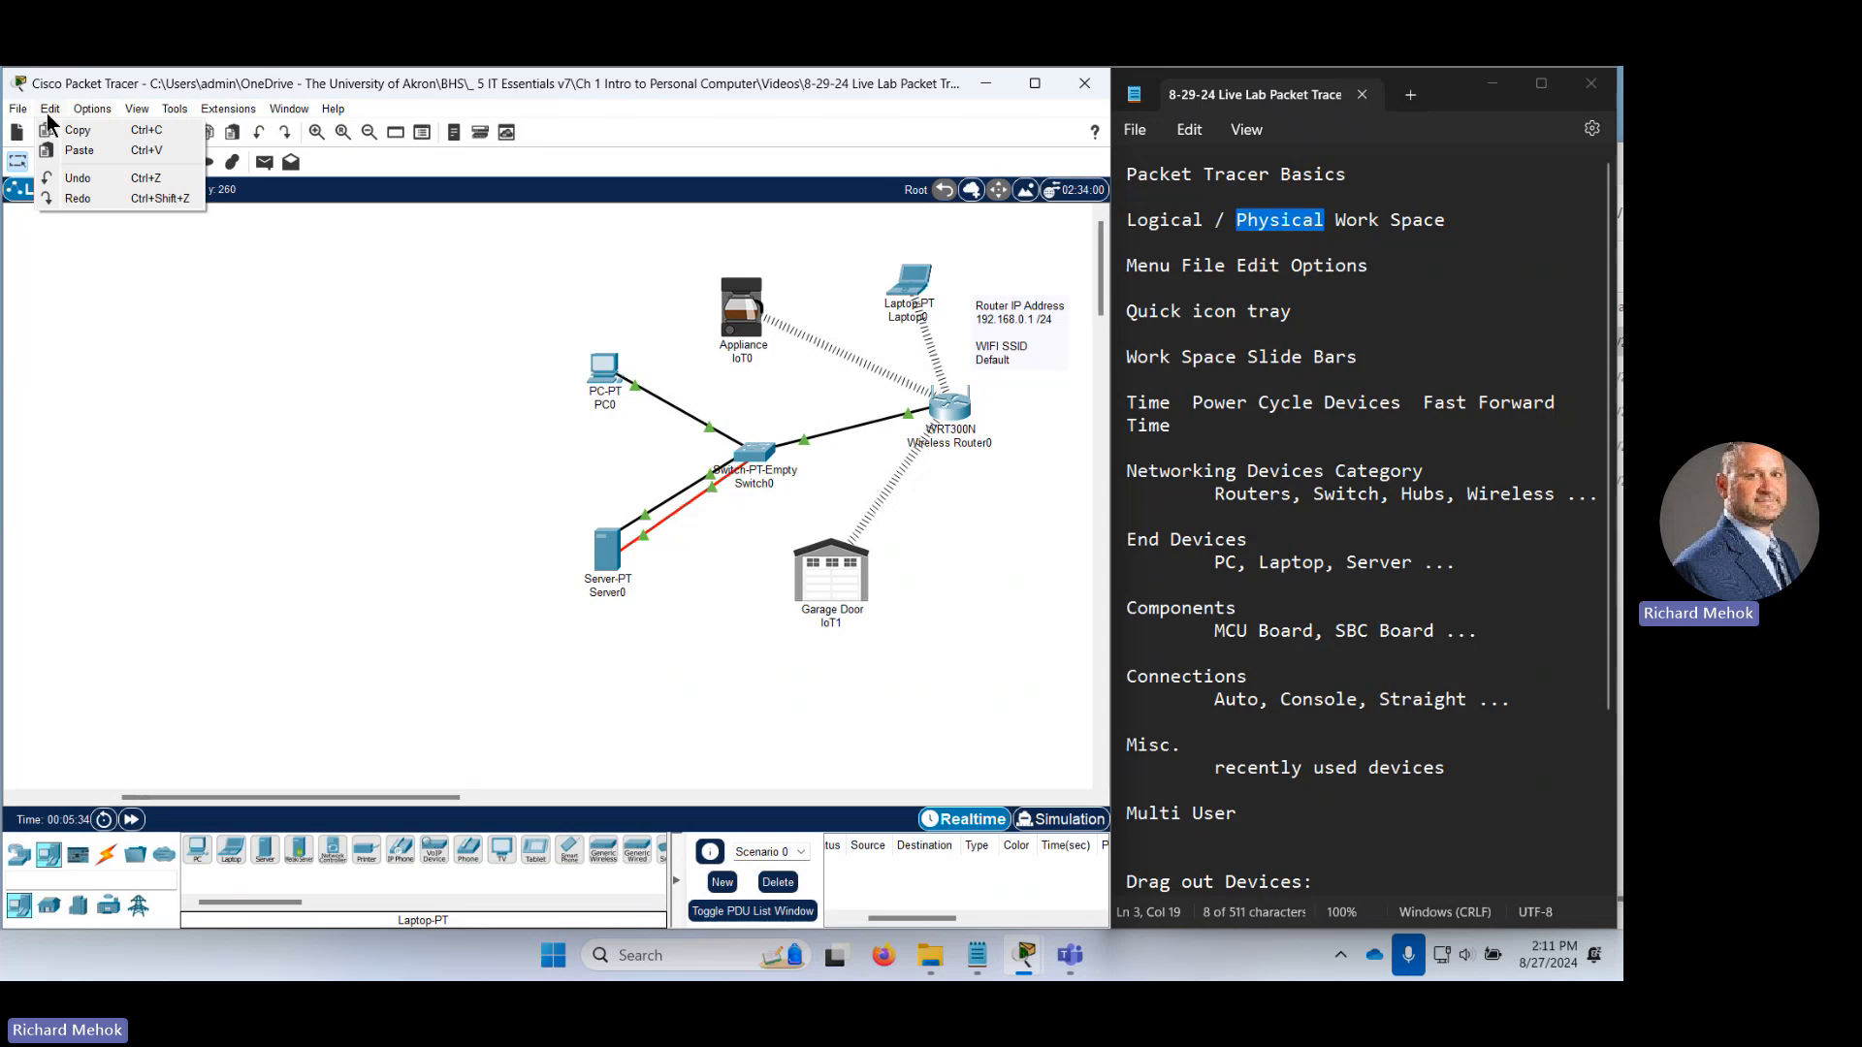
{"action": "mouse_move", "coordinate": [76, 112]}
{"action": "left_click", "coordinate": [119, 134]}
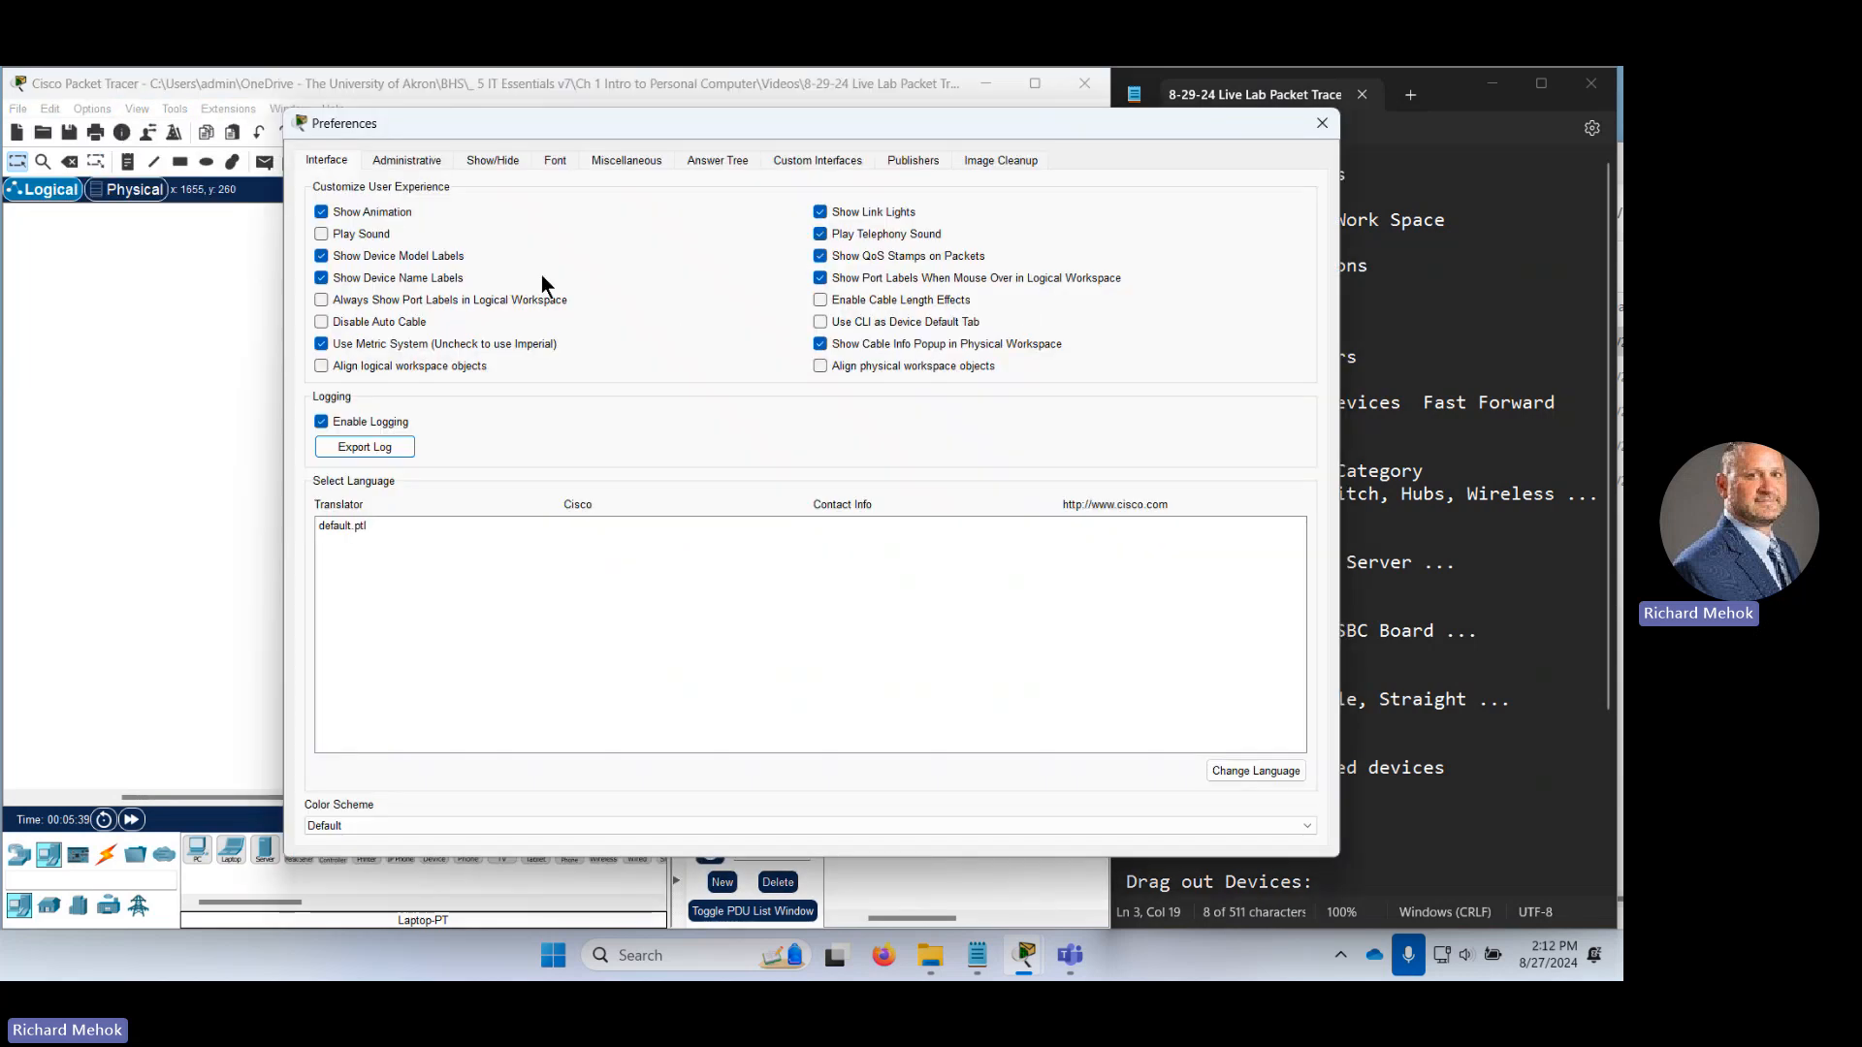
{"action": "left_click", "coordinate": [495, 159]}
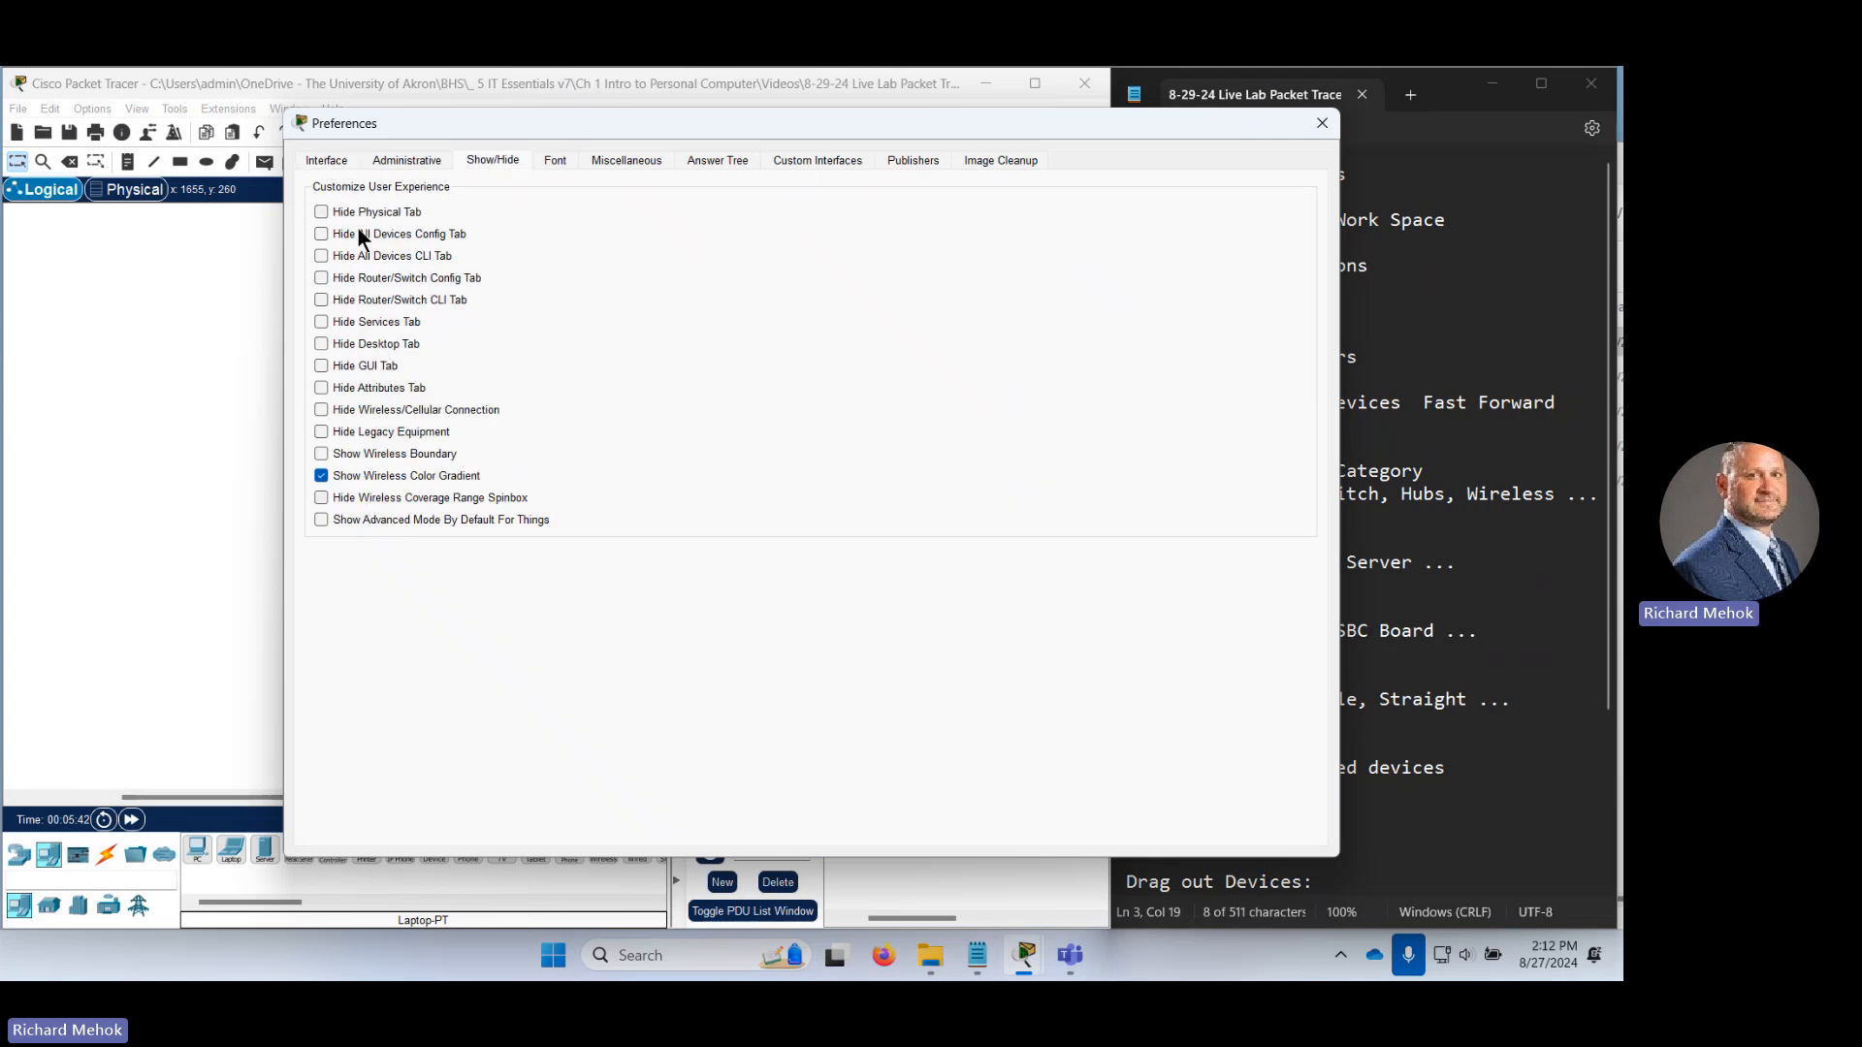
{"action": "left_click", "coordinate": [1322, 122]}
{"action": "left_click", "coordinate": [182, 112]}
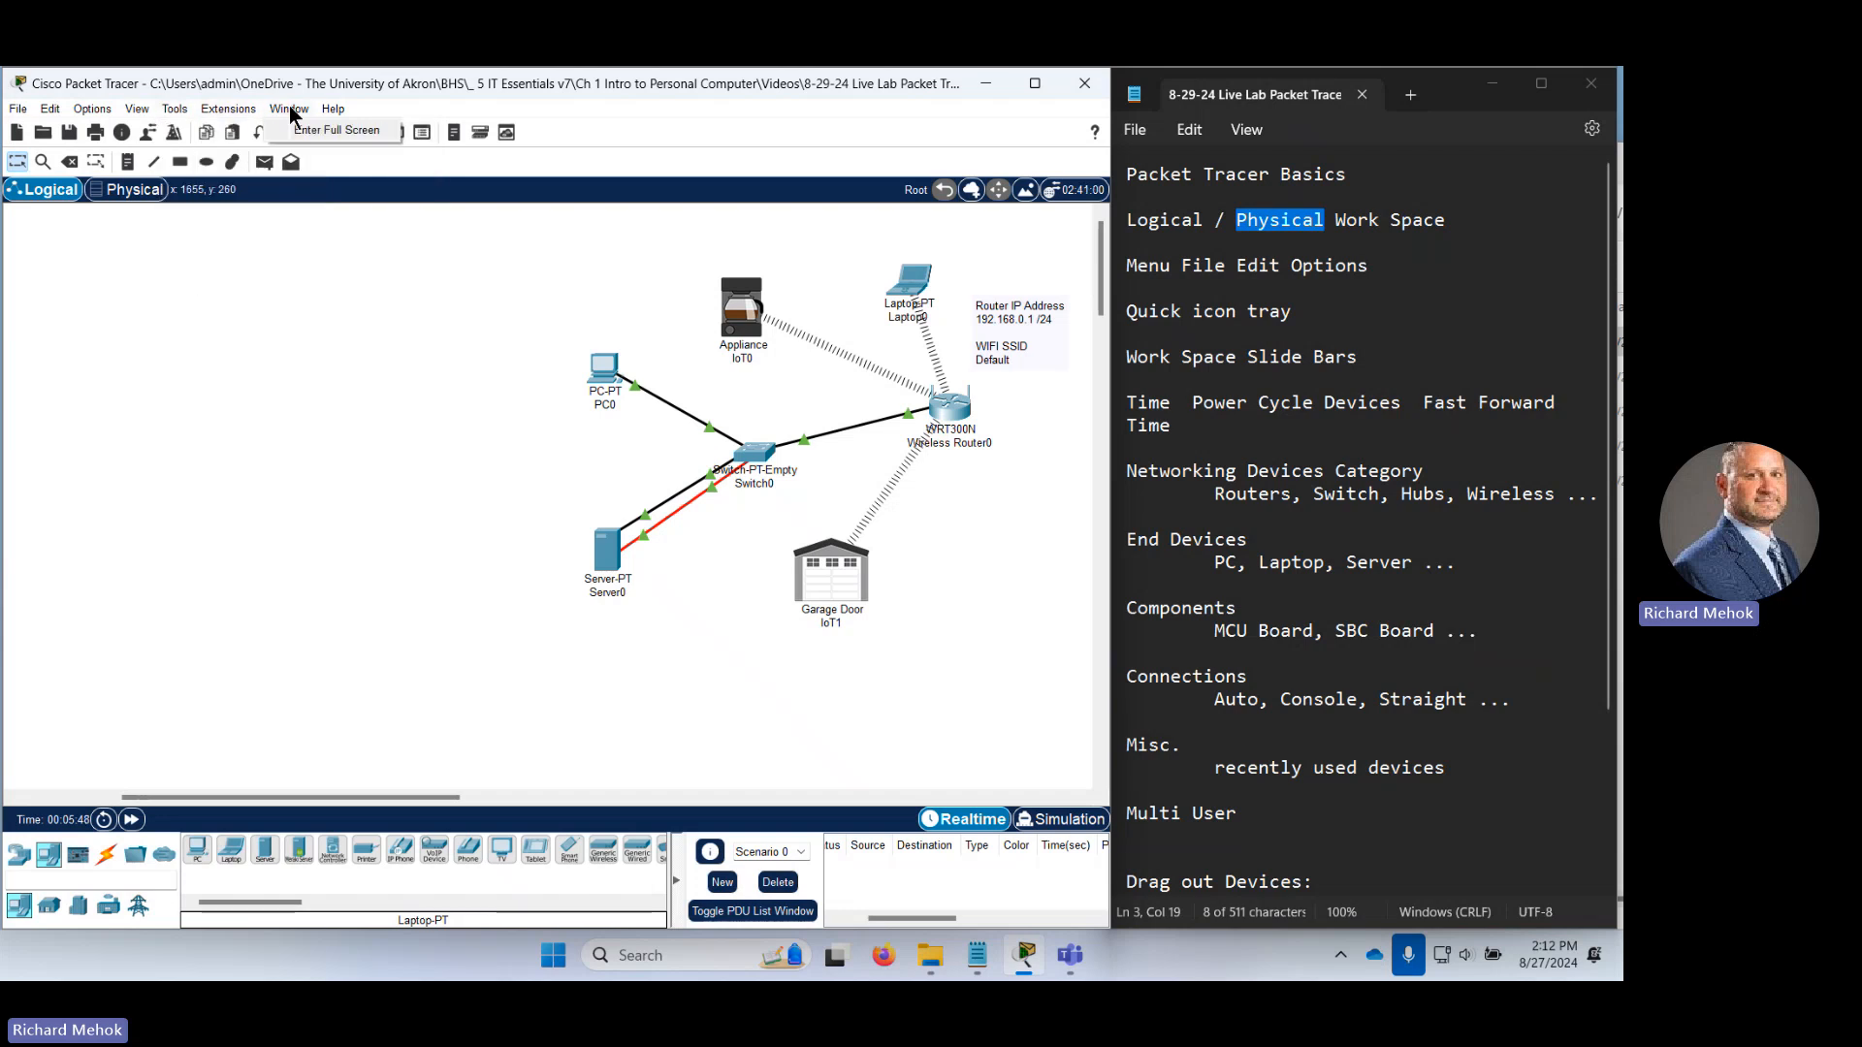
{"action": "mouse_move", "coordinate": [349, 112]}
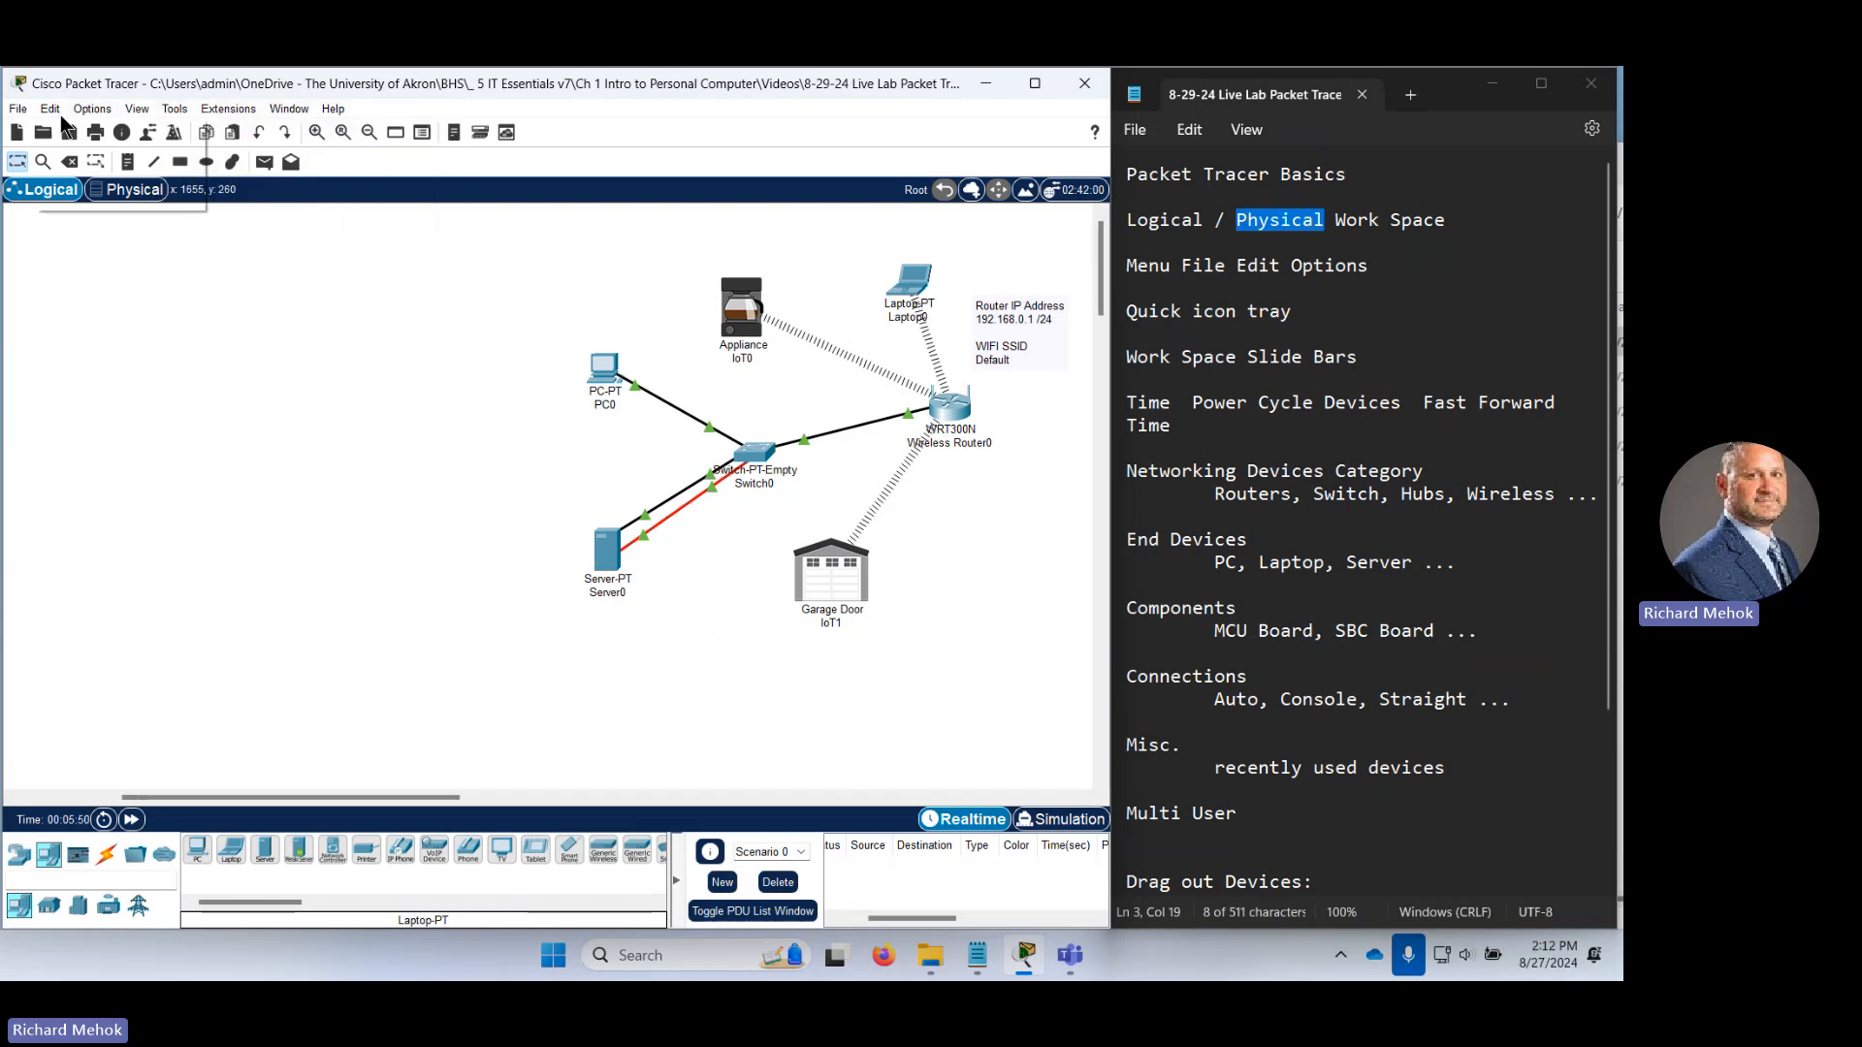
{"action": "left_click", "coordinate": [315, 291]}
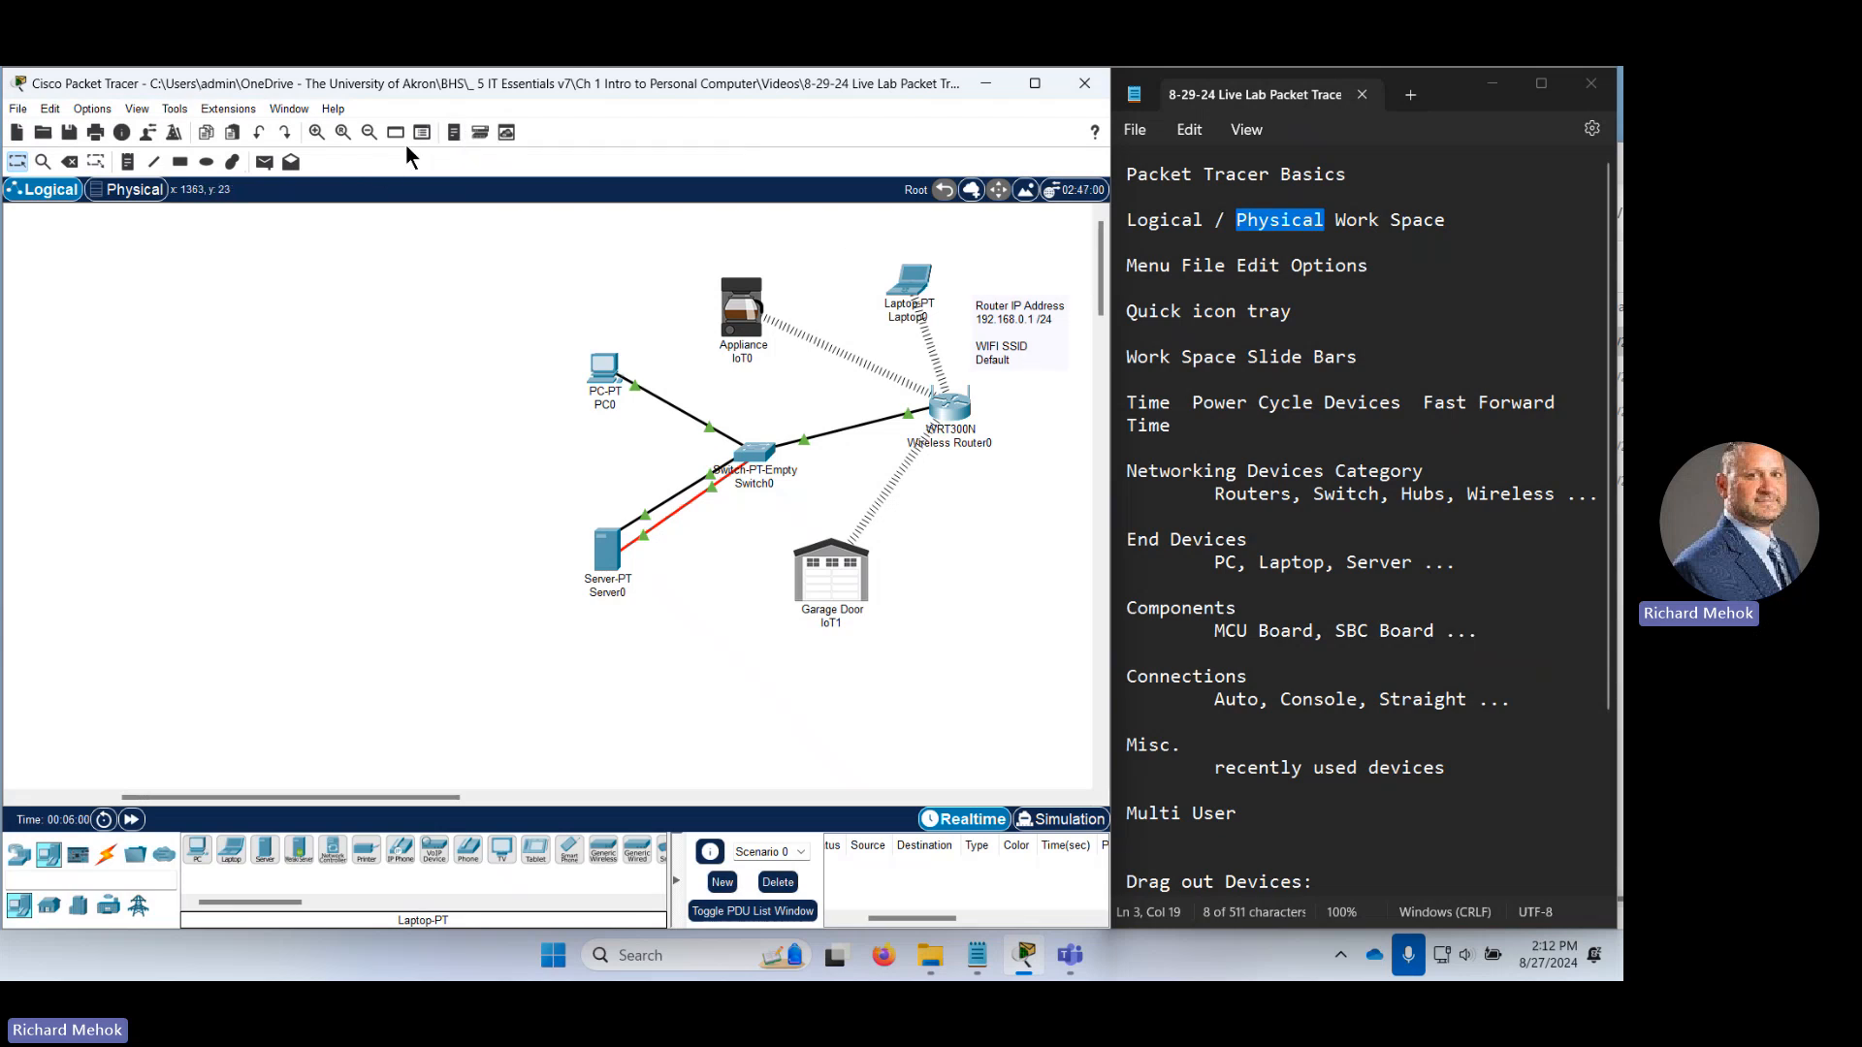
View the IOS Command Log and close it again.
{"action": "left_click", "coordinate": [453, 133]}
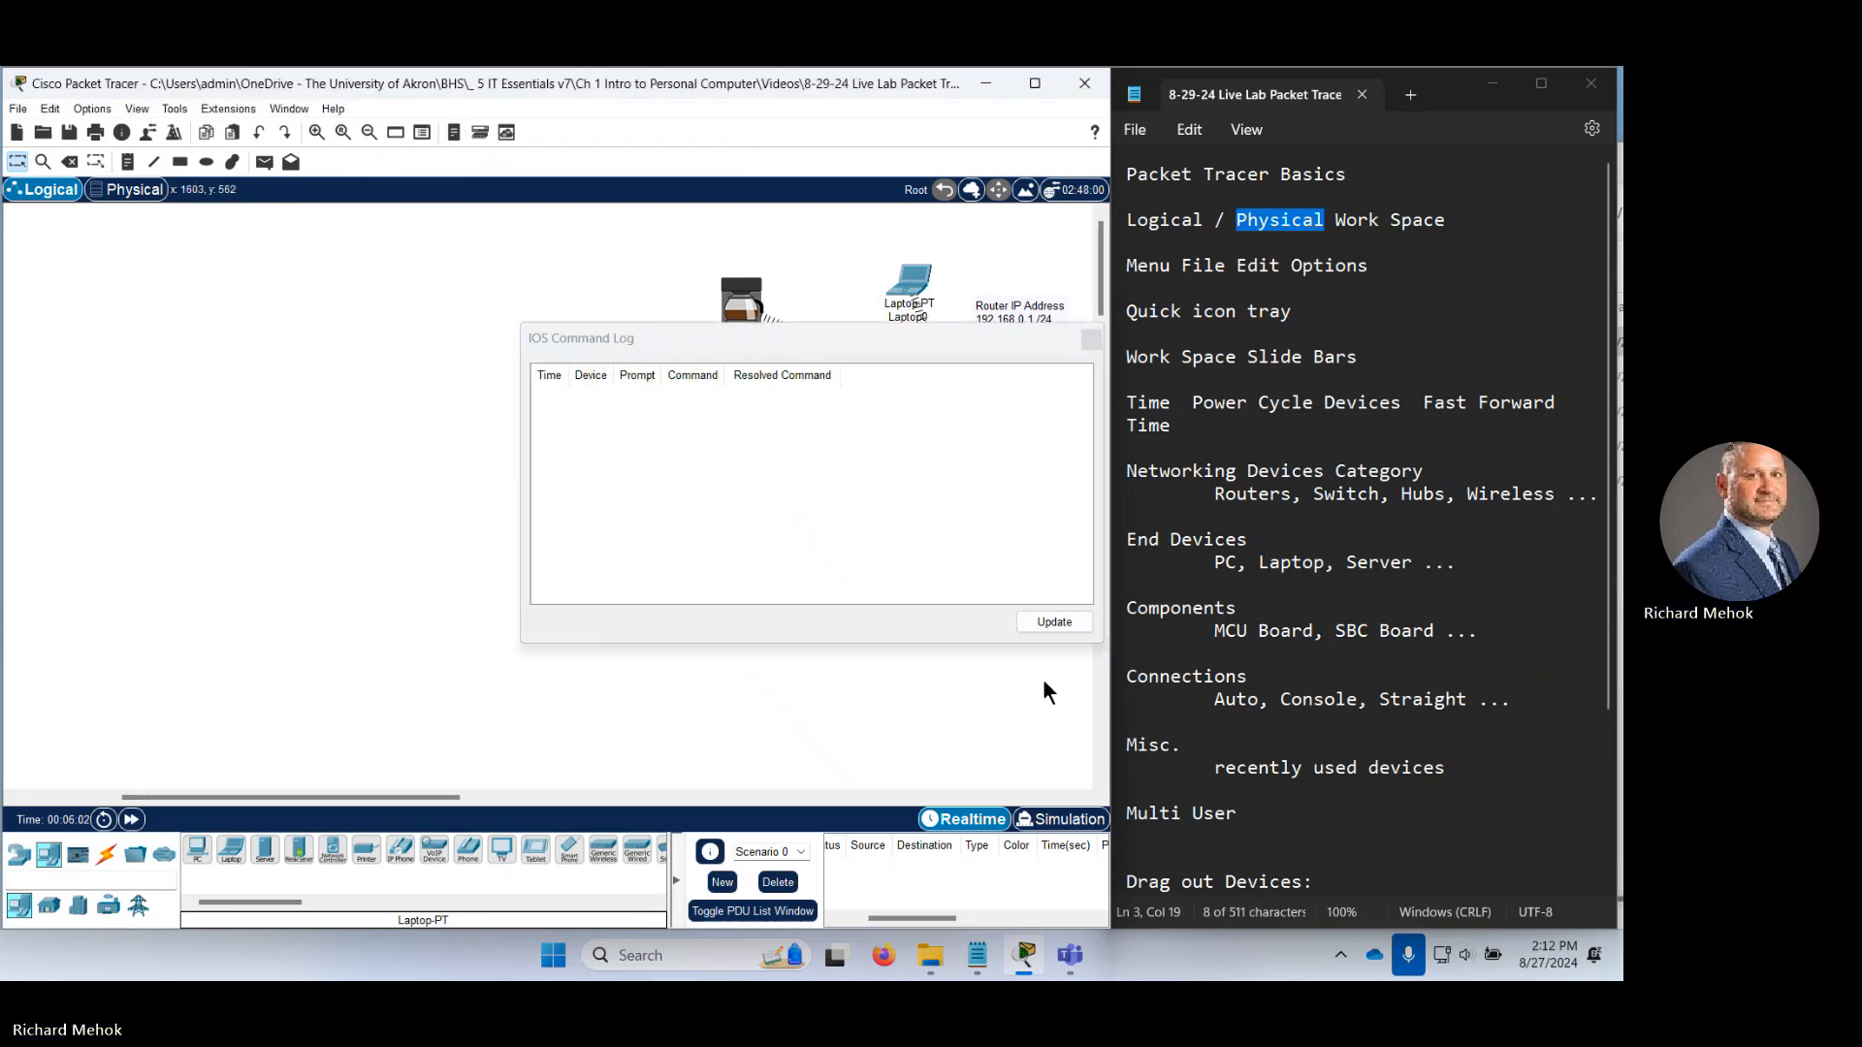
{"action": "left_click", "coordinate": [1091, 341]}
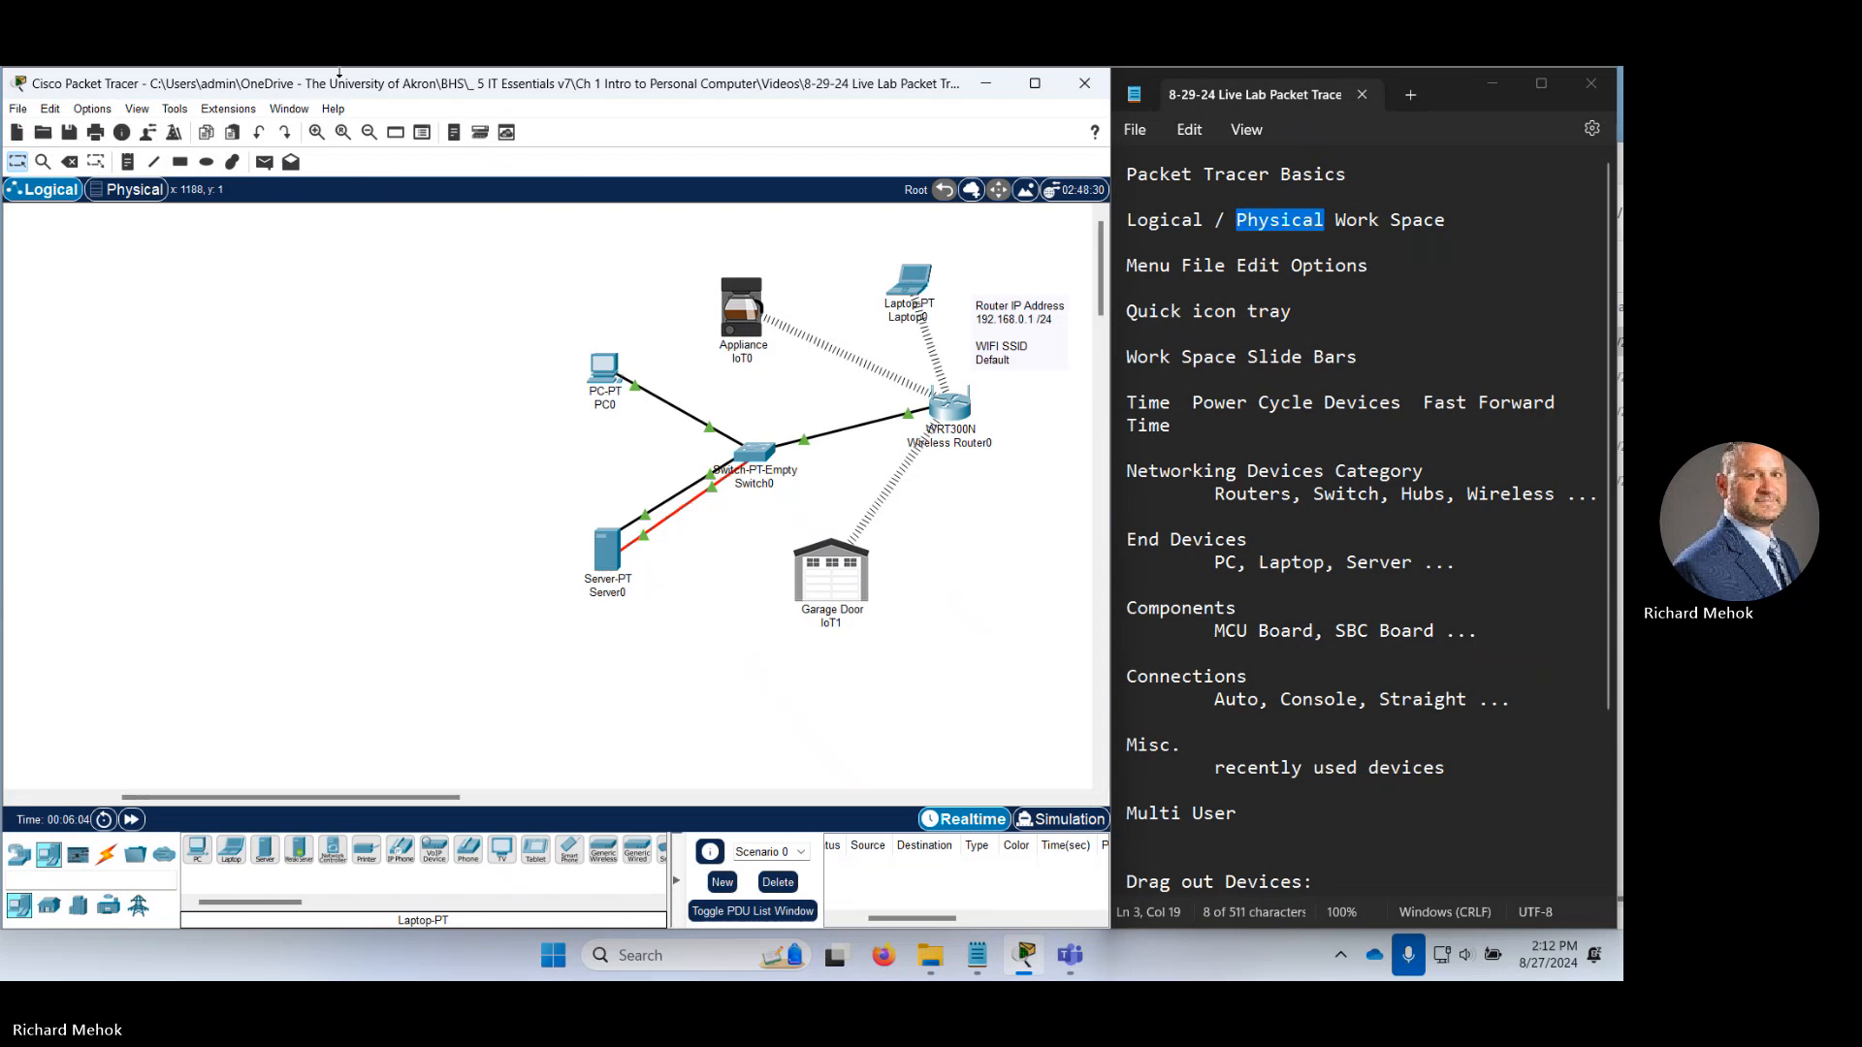
{"action": "left_click", "coordinate": [453, 135]}
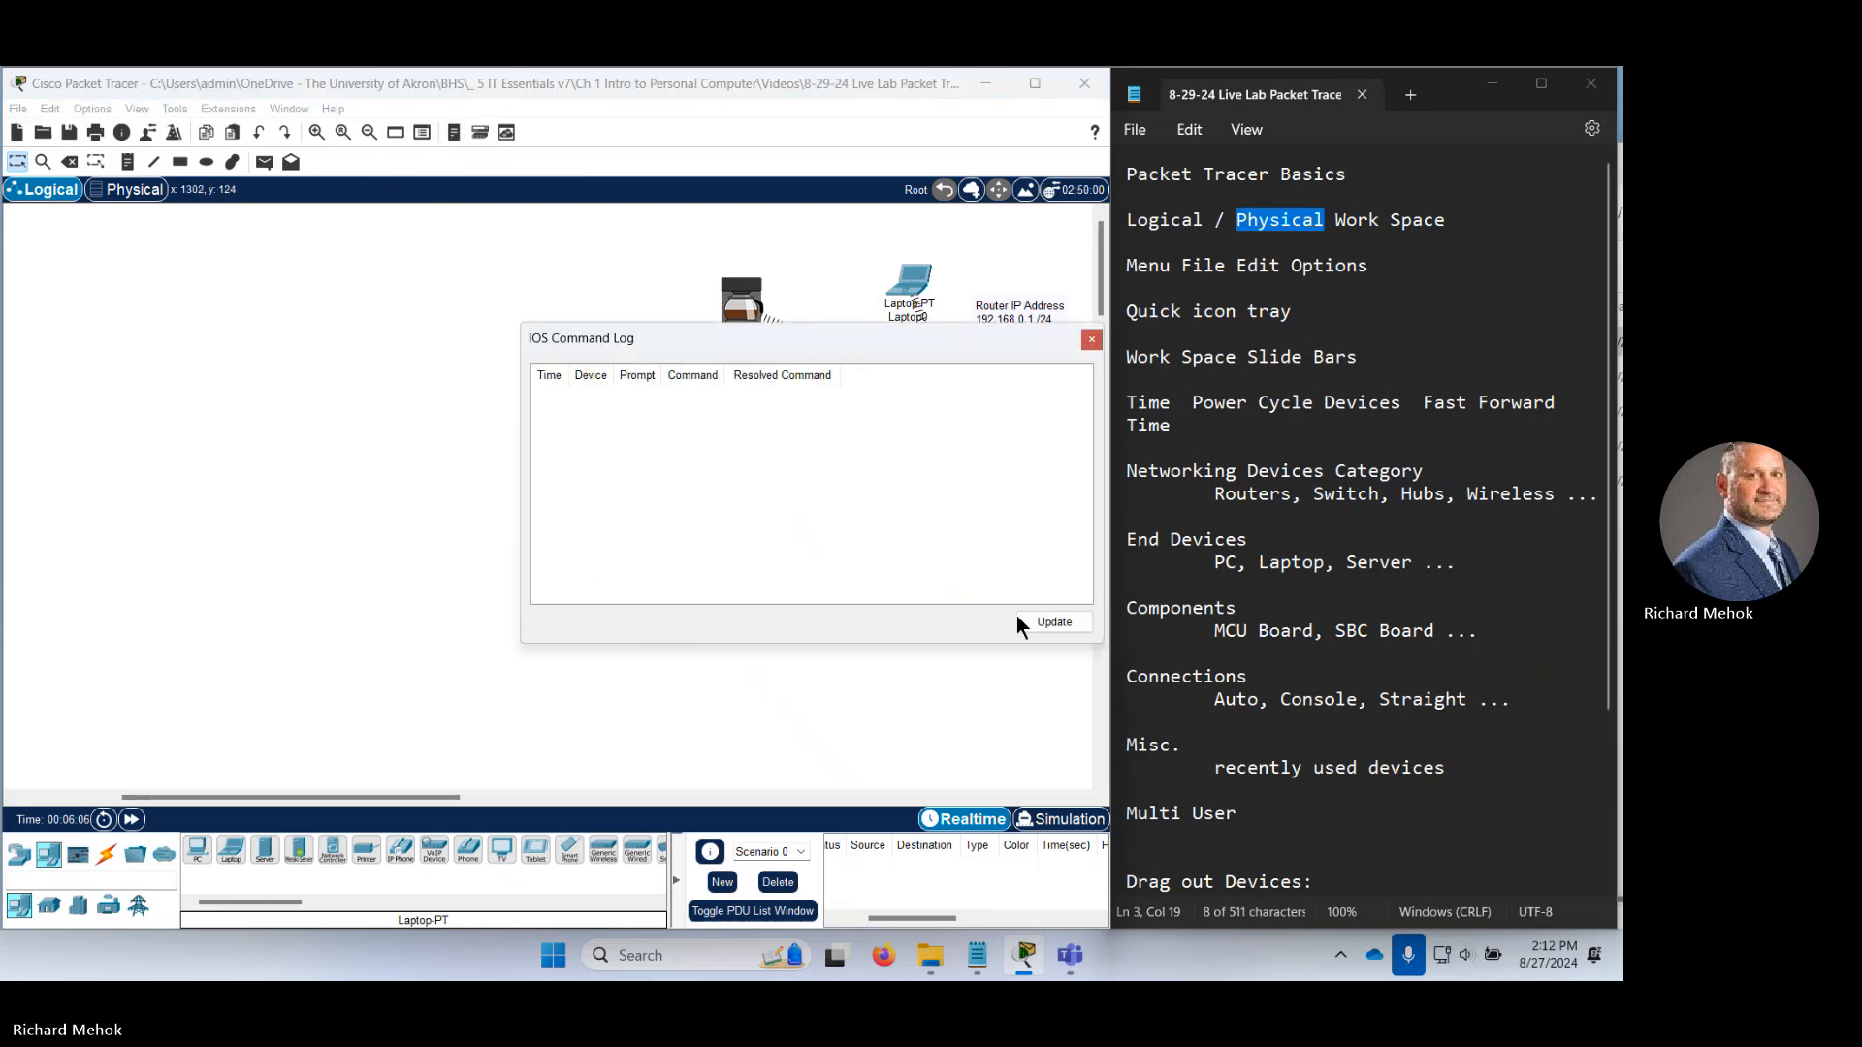
{"action": "left_click", "coordinate": [1091, 340]}
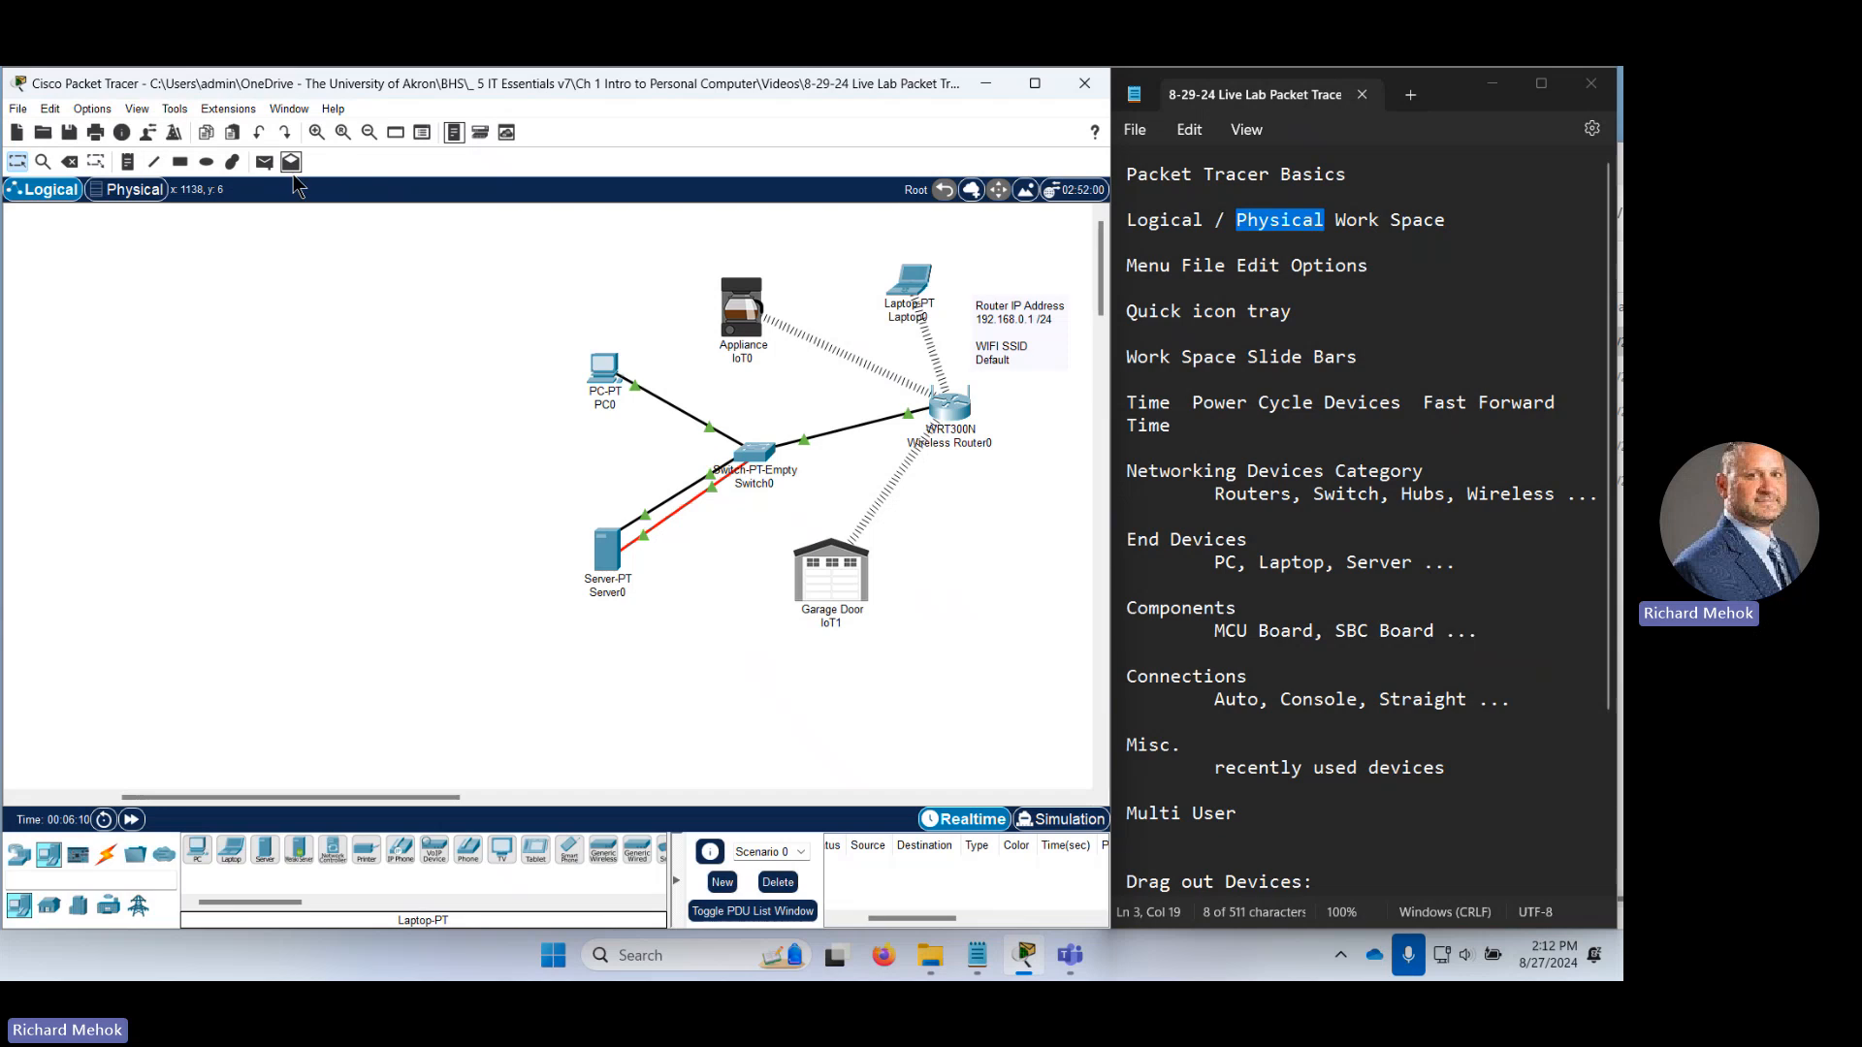
{"action": "left_click", "coordinate": [70, 163]}
{"action": "left_click", "coordinate": [605, 374]}
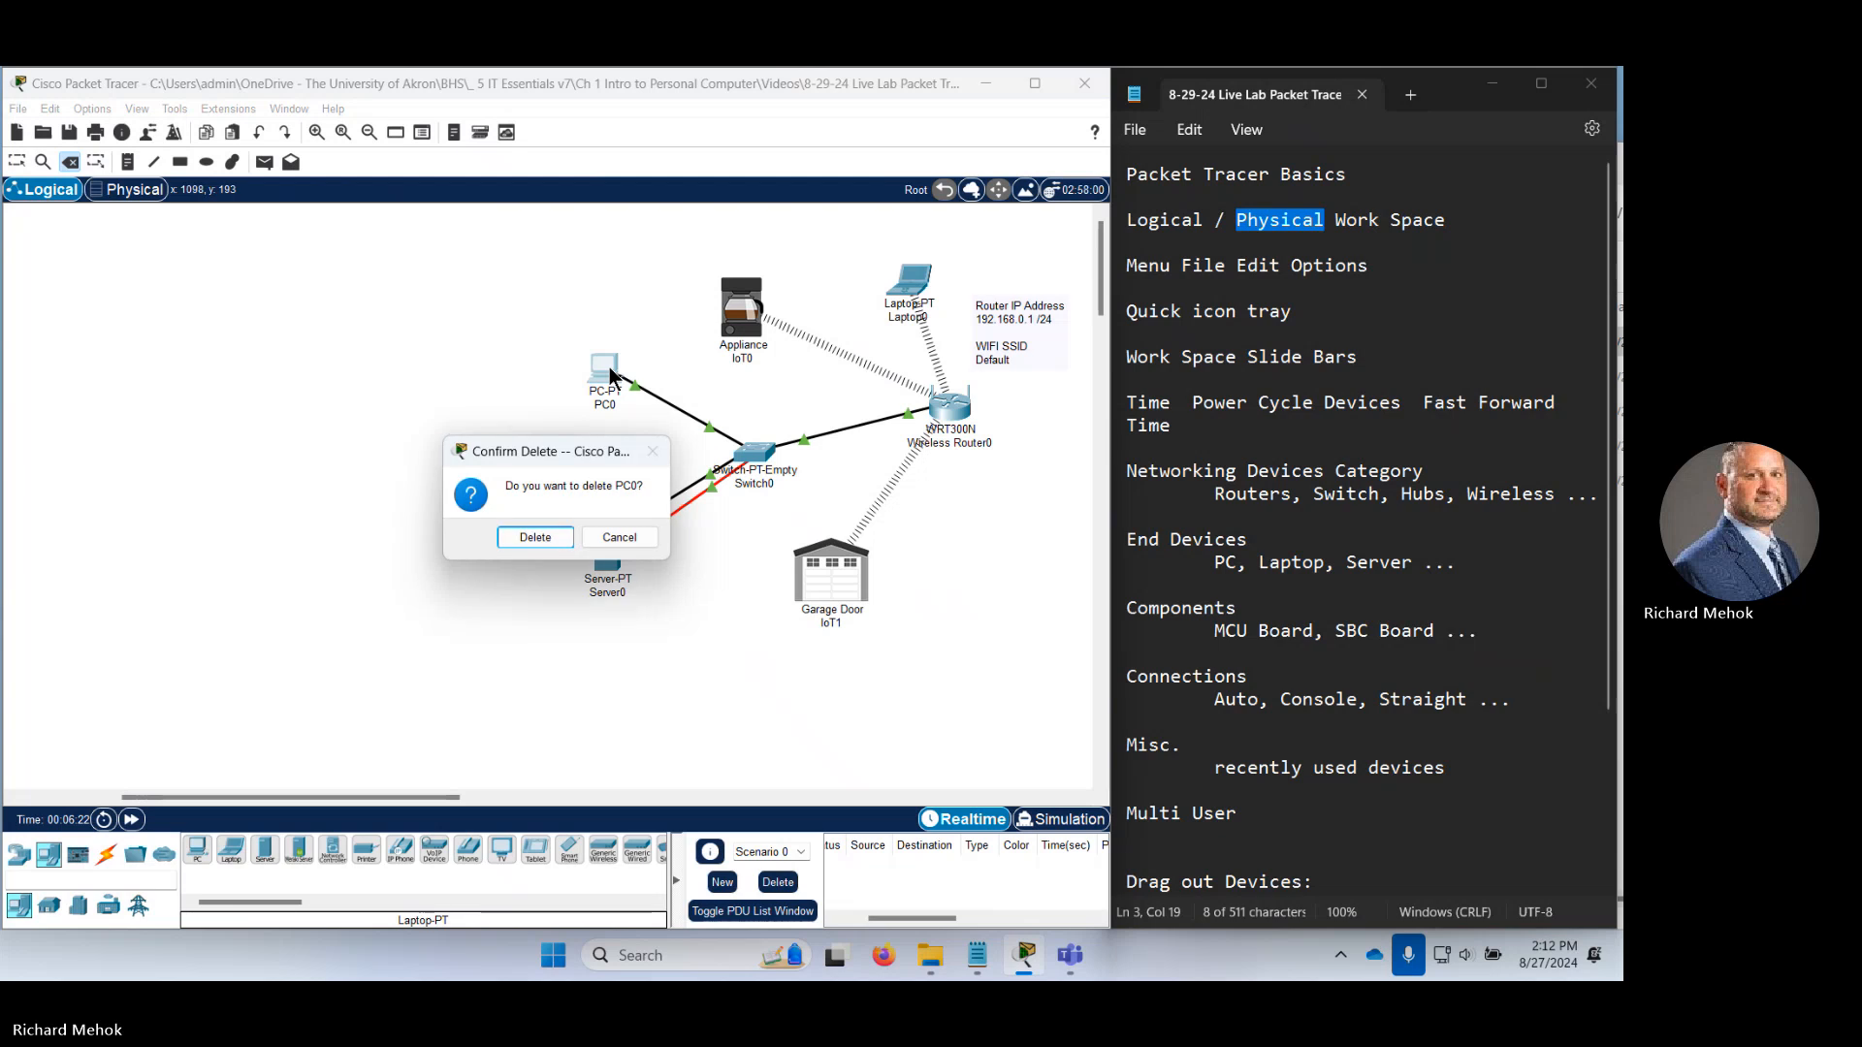
{"action": "left_click", "coordinate": [619, 537]}
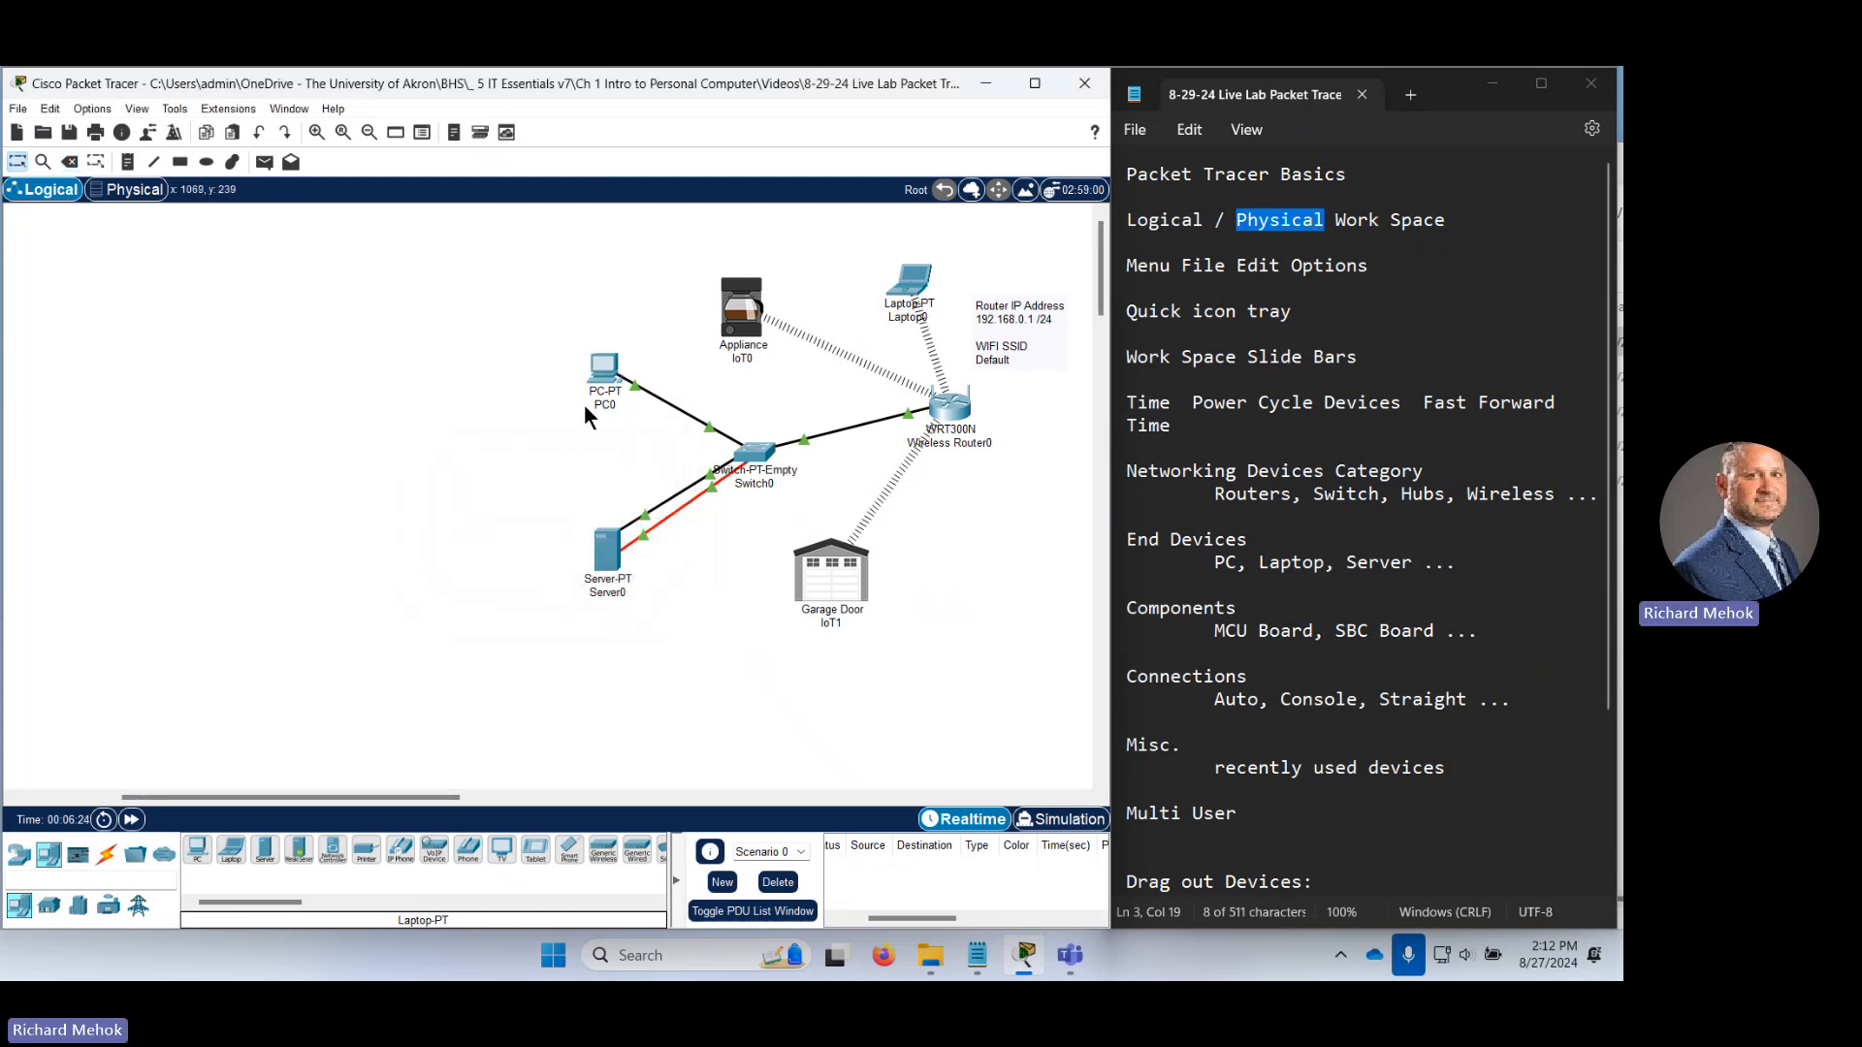
Place a text note reading "notes" in the empty workspace area up and to the left of PC0.
{"action": "left_click", "coordinate": [127, 162]}
{"action": "left_click", "coordinate": [191, 320]}
{"action": "type", "text": "notes"}
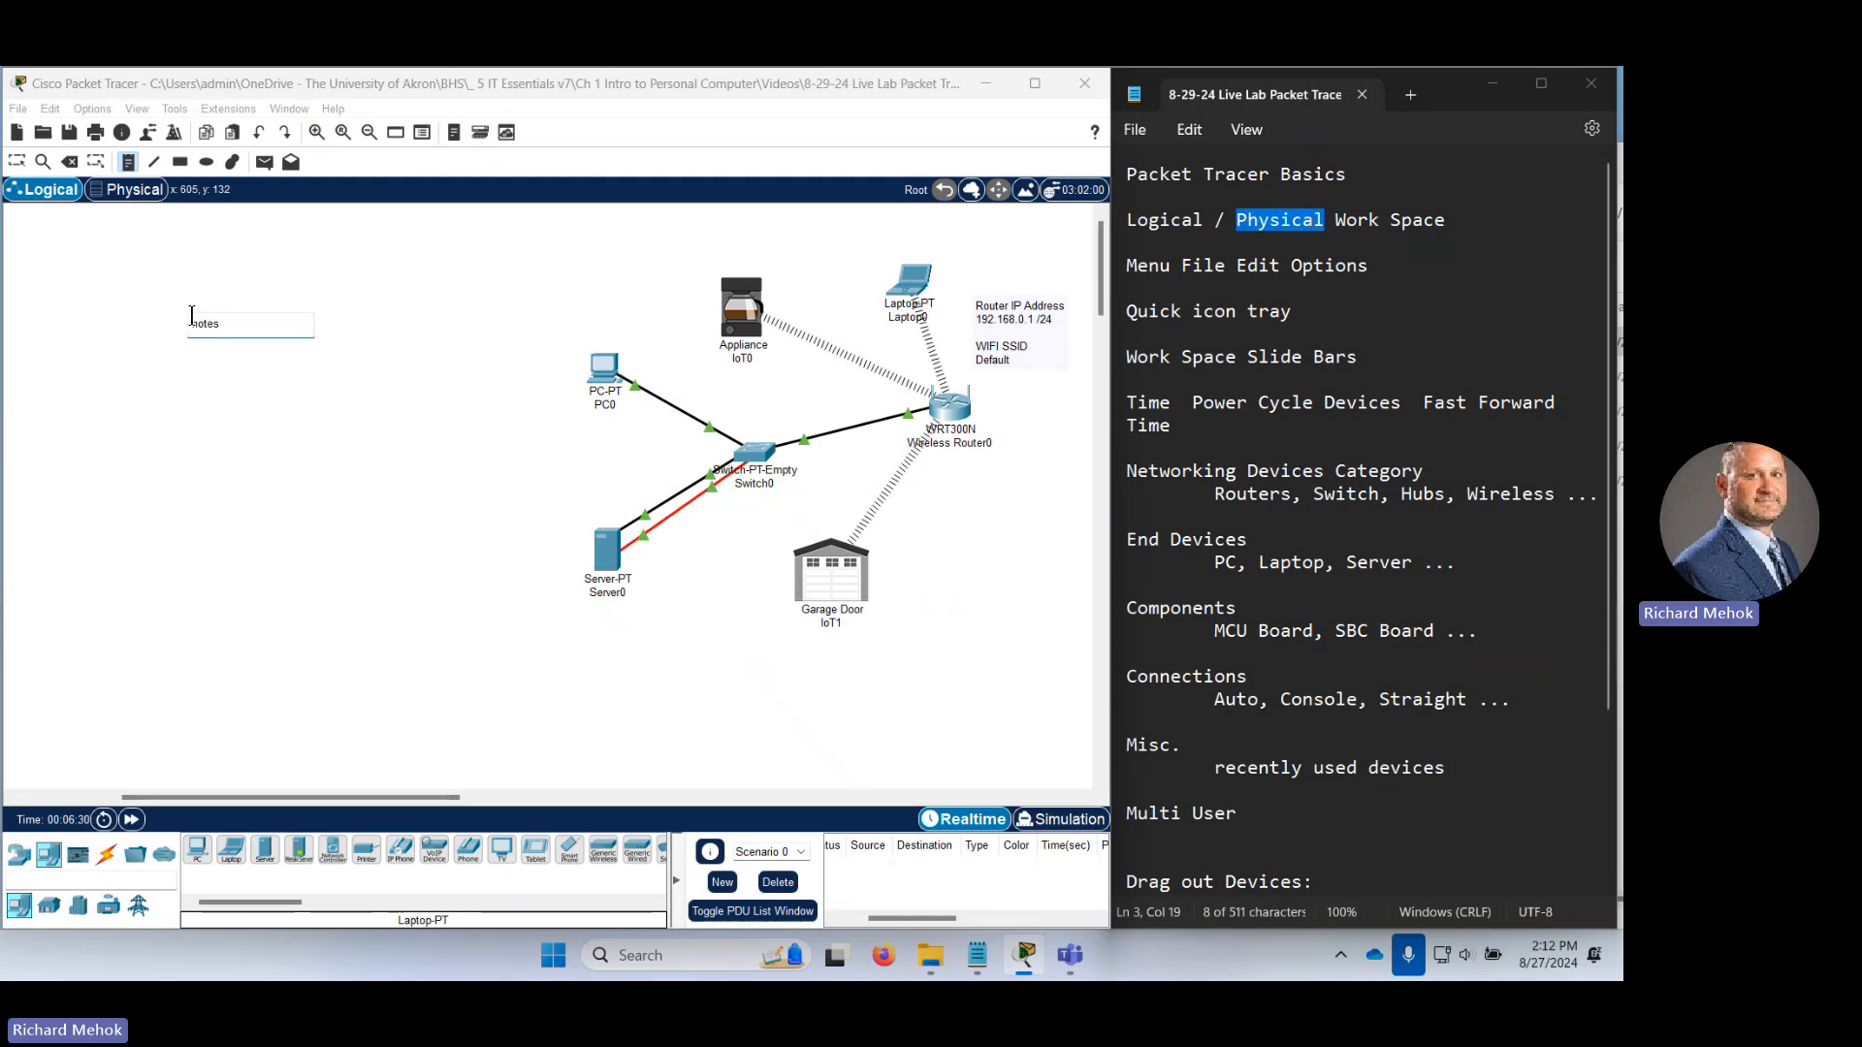
Delete the "notes" text note from the logical workspace.
{"action": "left_click_drag", "start_coordinate": [262, 341], "coordinate": [112, 256]}
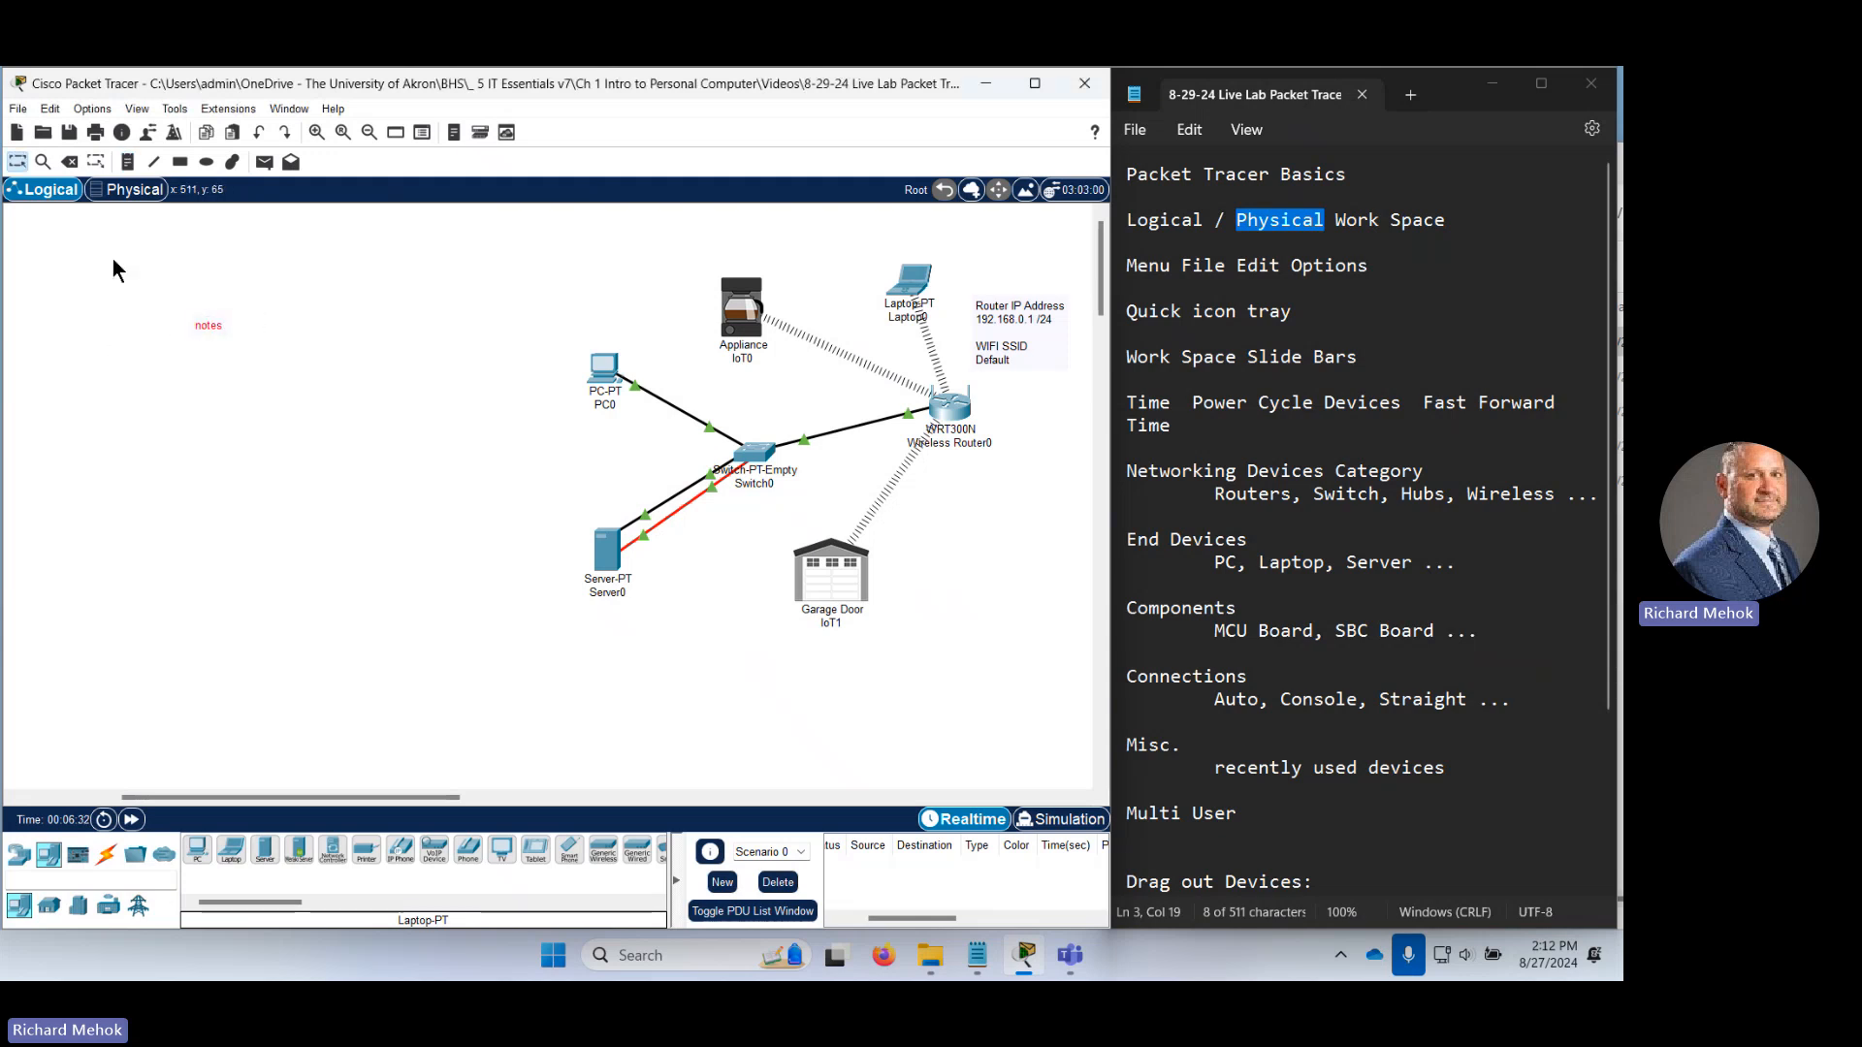
{"action": "key", "text": "Delete"}
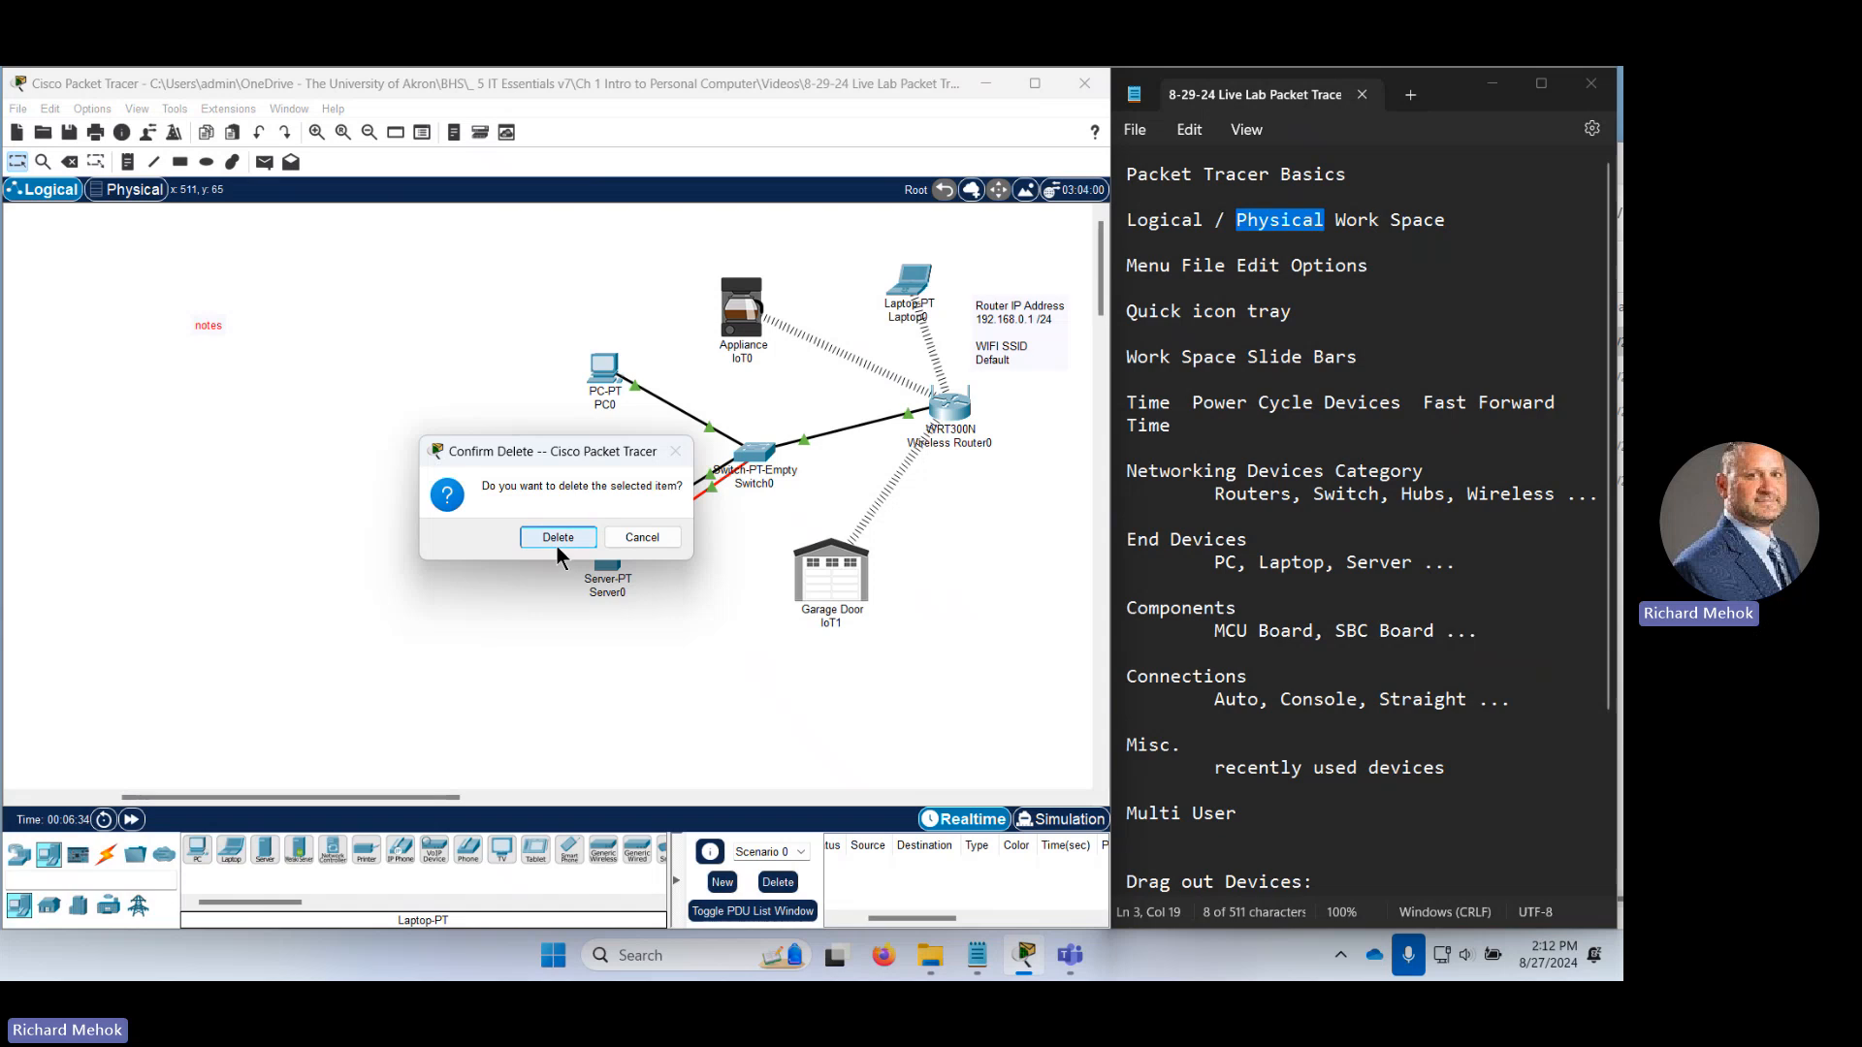
{"action": "key", "text": "Escape"}
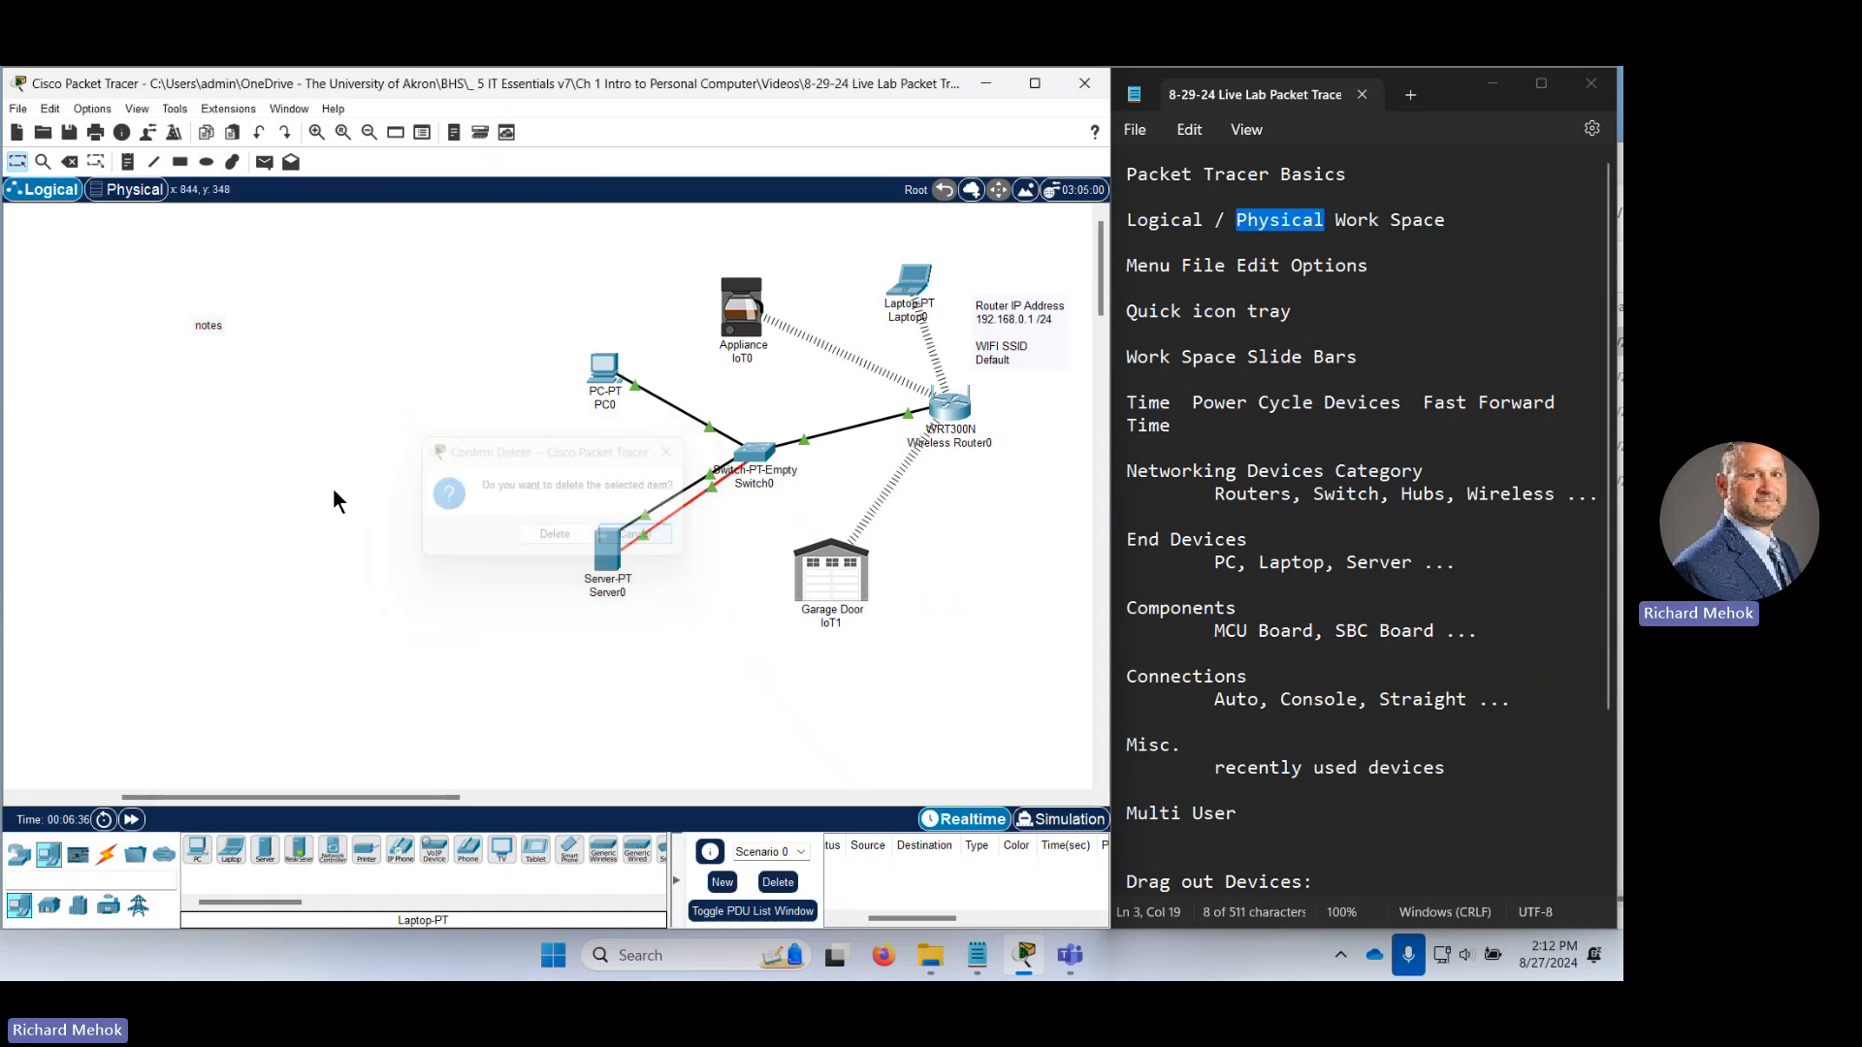
{"action": "left_click_drag", "start_coordinate": [280, 431], "coordinate": [177, 278]}
{"action": "key", "text": "Delete"}
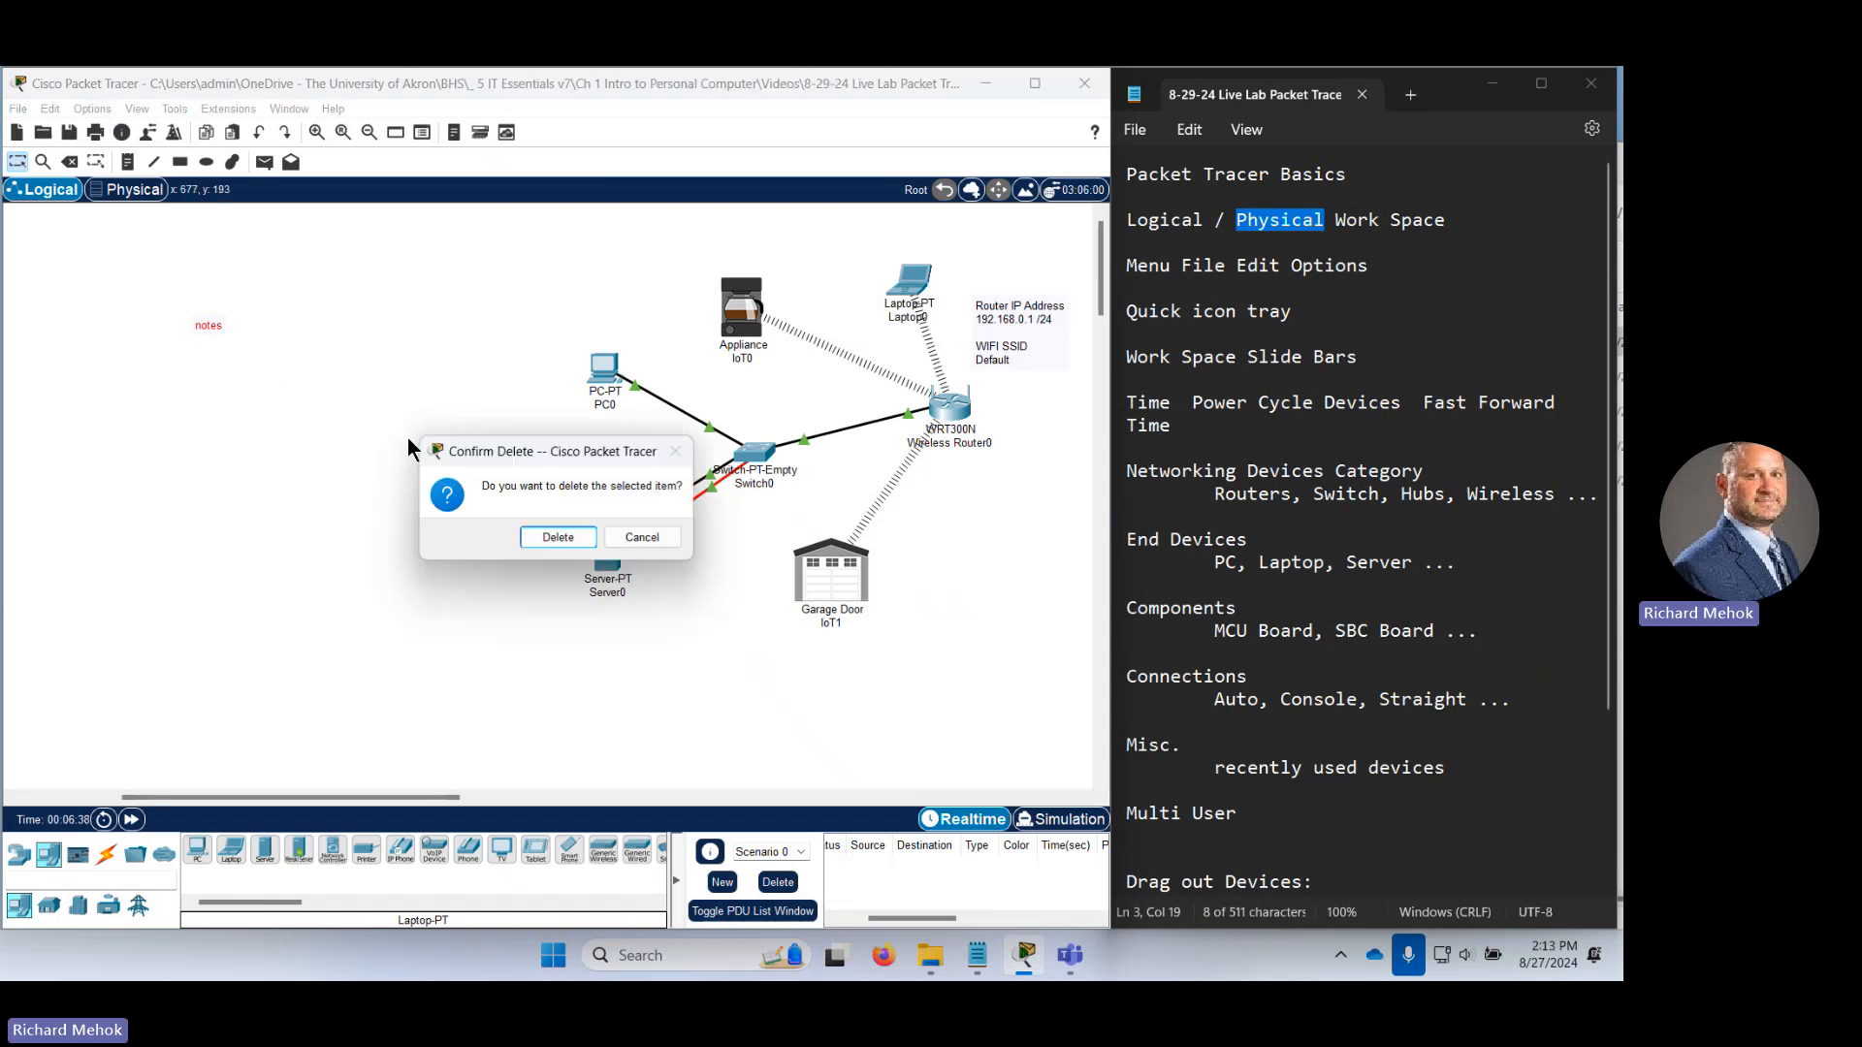
{"action": "left_click", "coordinate": [557, 532]}
{"action": "key", "text": "Escape"}
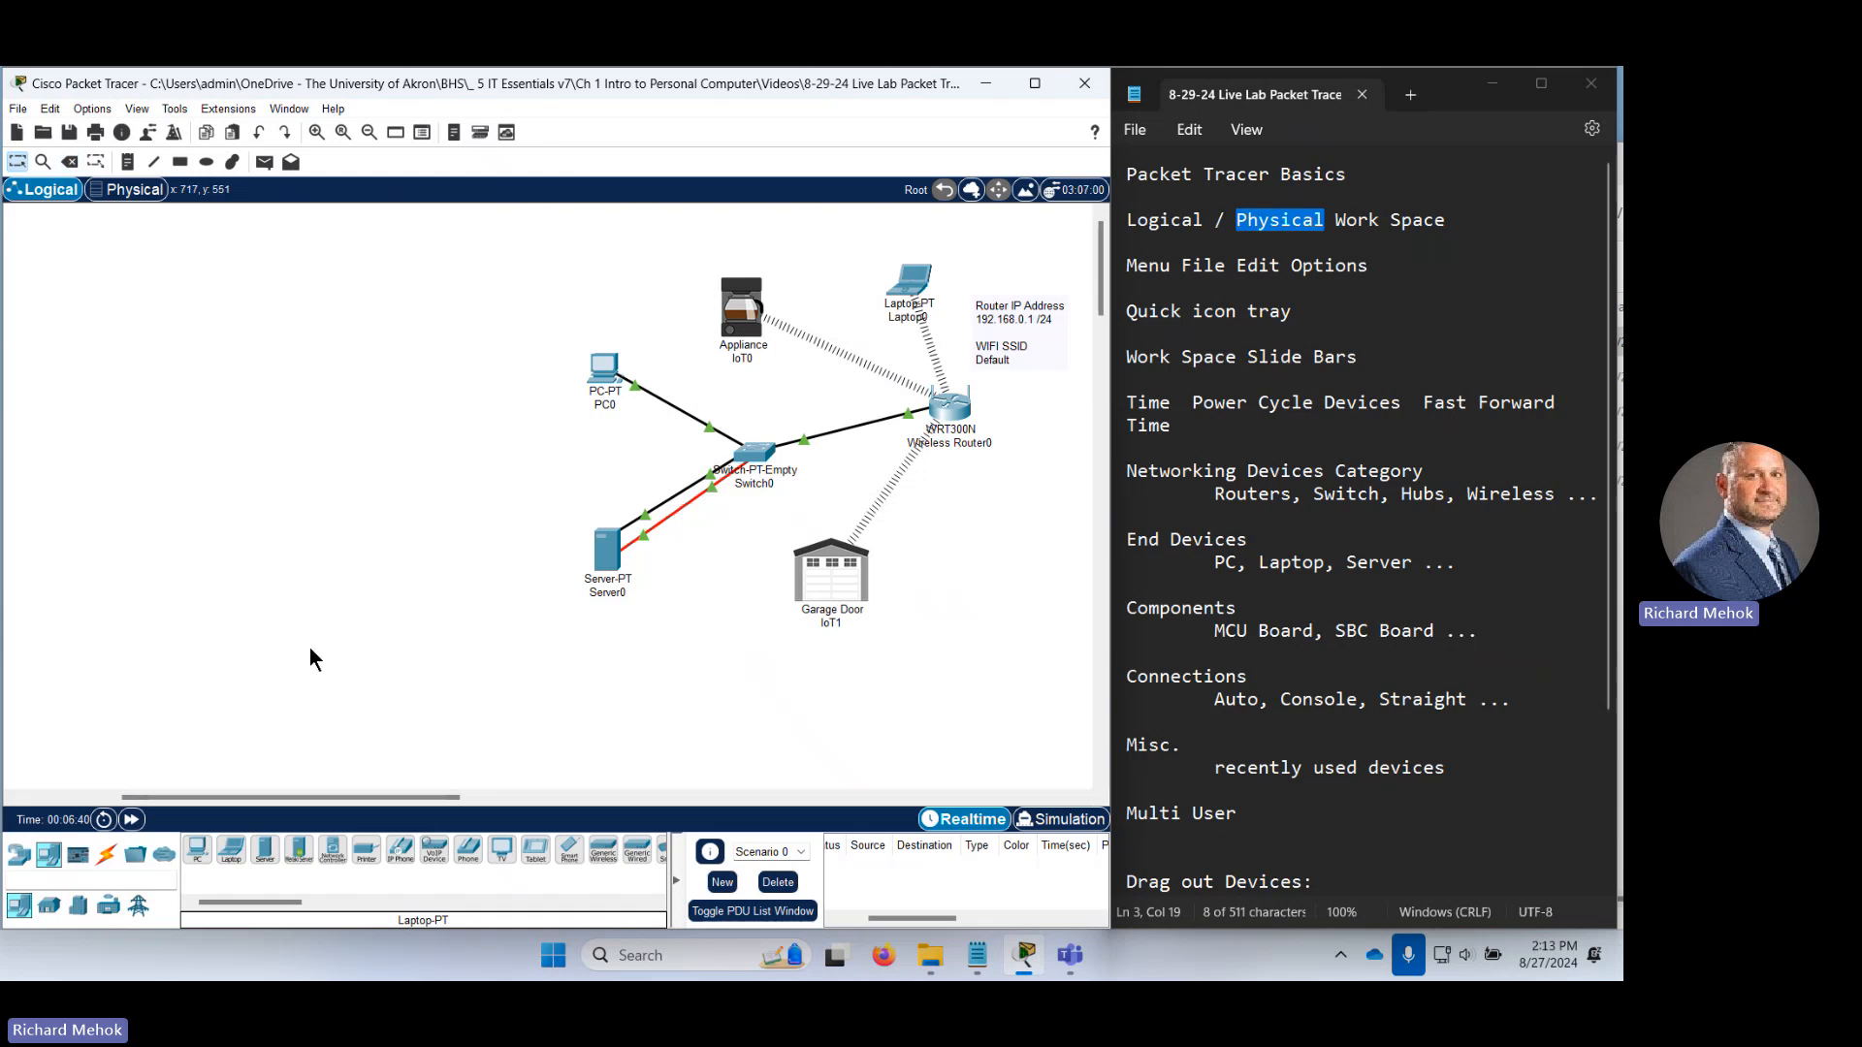
{"action": "triple_click", "coordinate": [1126, 264]}
{"action": "left_click", "coordinate": [1127, 310]}
{"action": "triple_click", "coordinate": [1123, 359]}
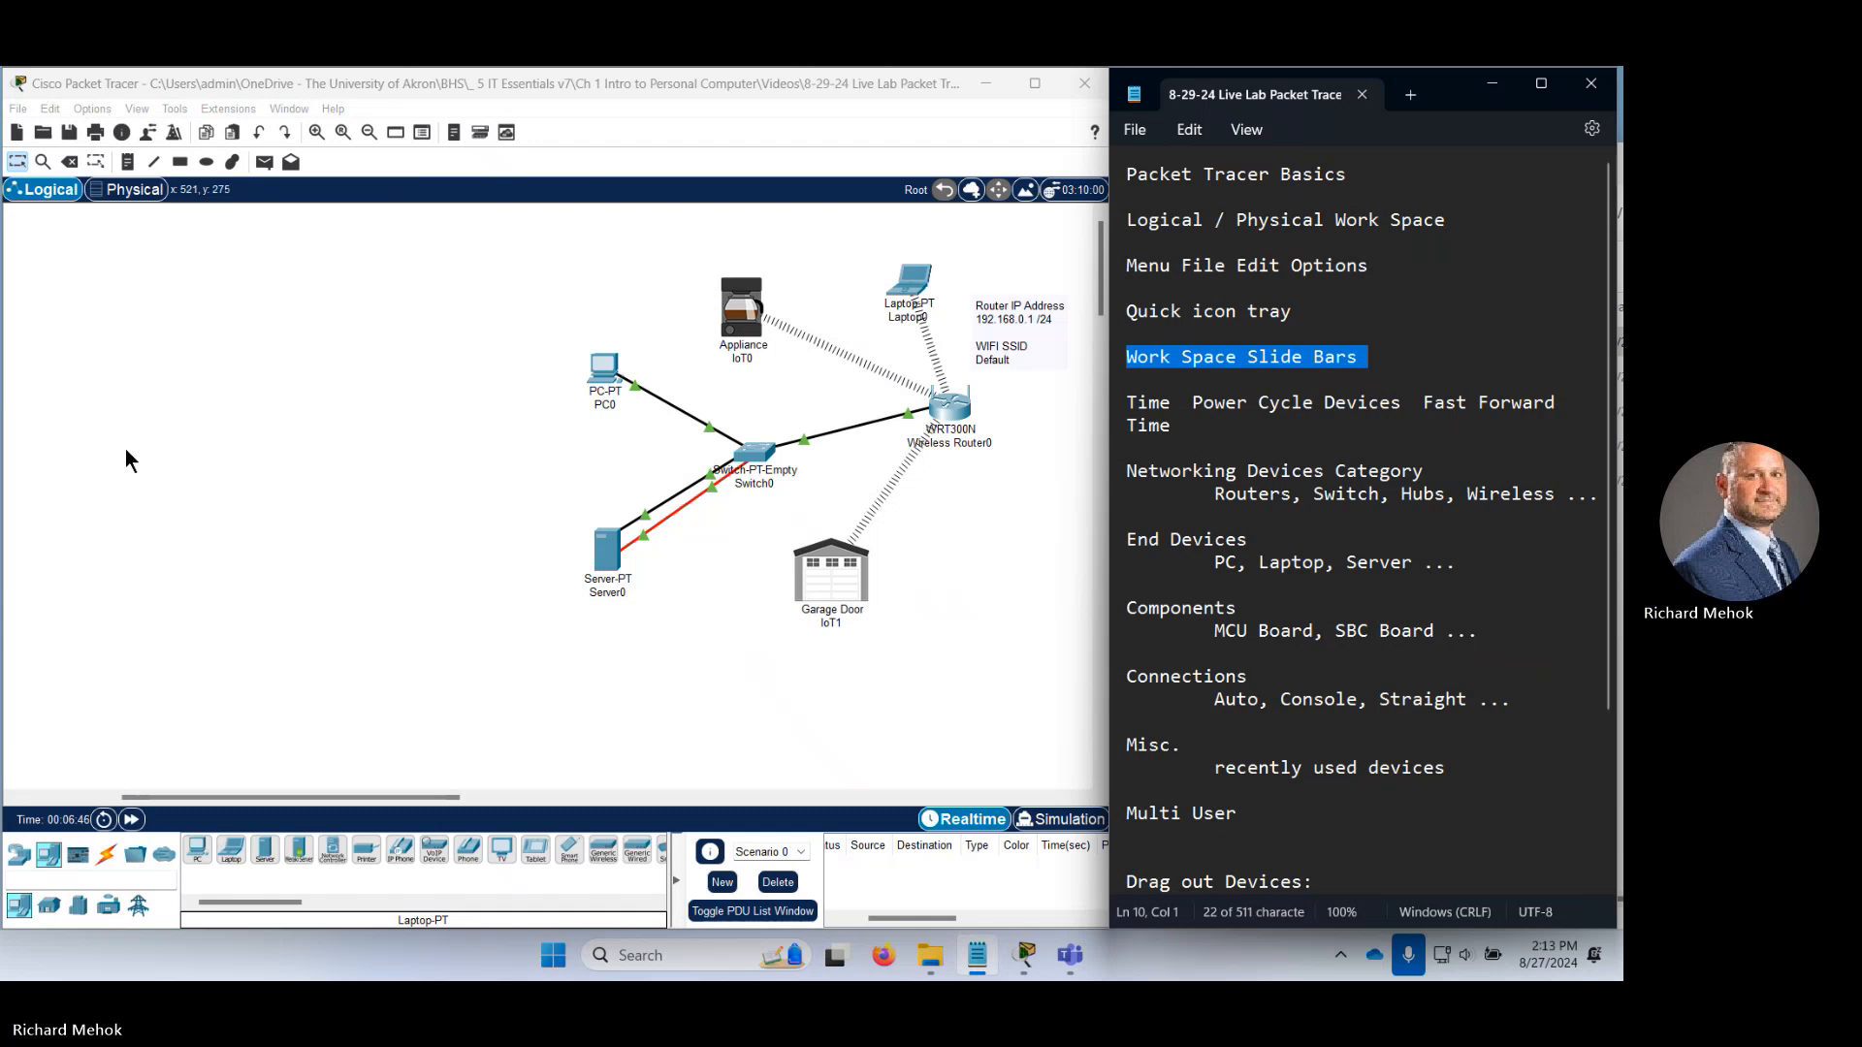
{"action": "left_click_drag", "start_coordinate": [171, 797], "coordinate": [265, 802]}
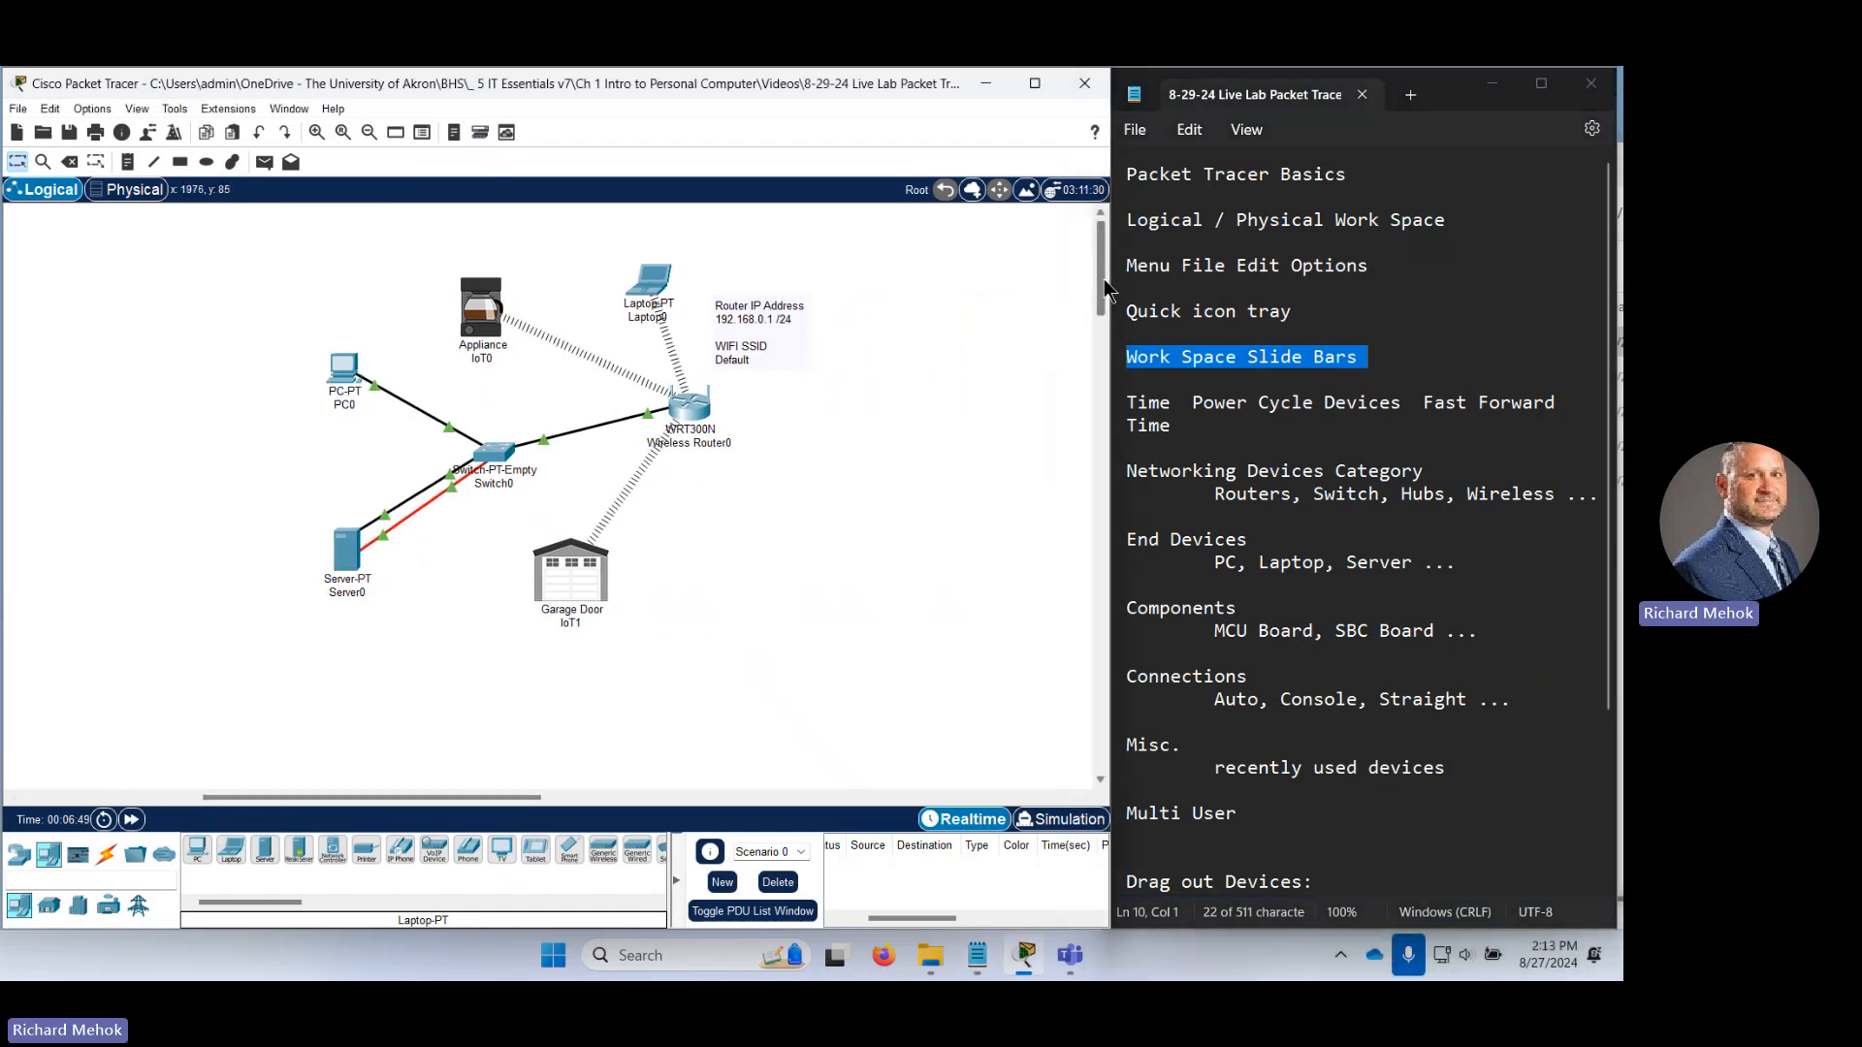
{"action": "left_click_drag", "start_coordinate": [1106, 286], "coordinate": [1074, 733]}
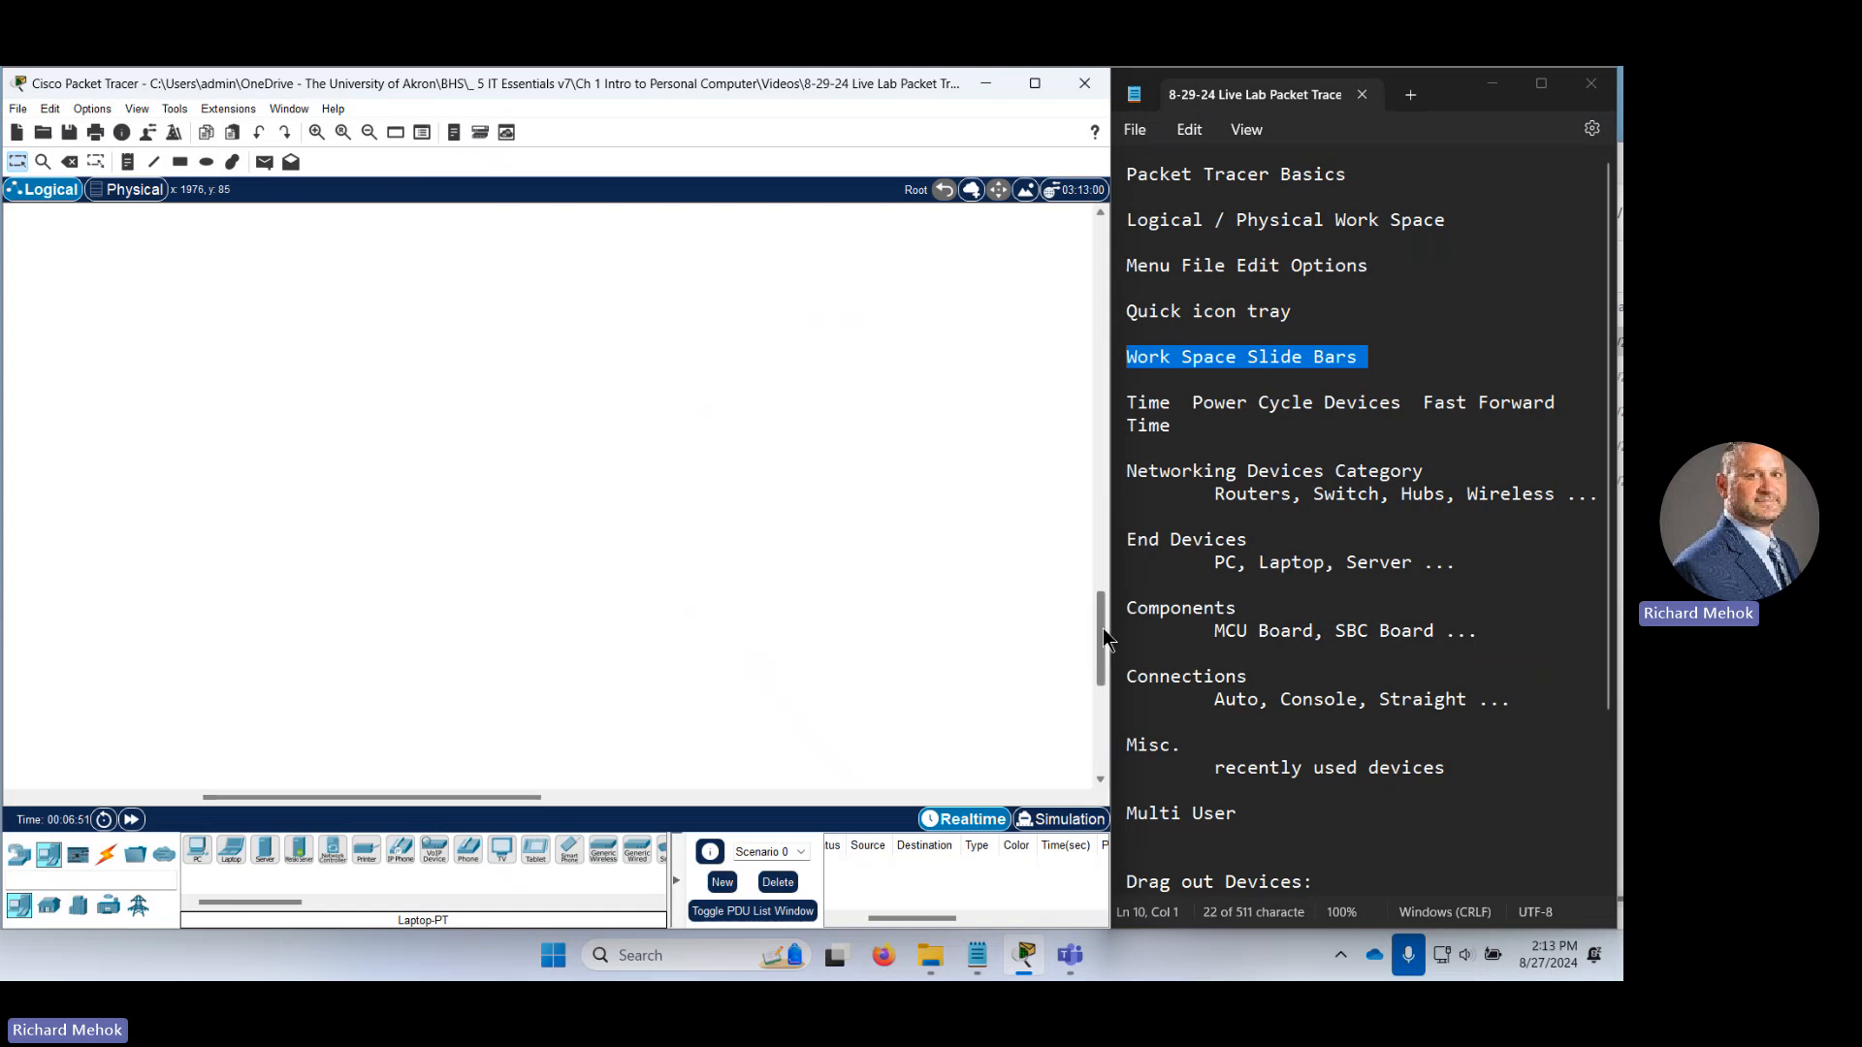
{"action": "left_click_drag", "start_coordinate": [1102, 636], "coordinate": [1102, 270]}
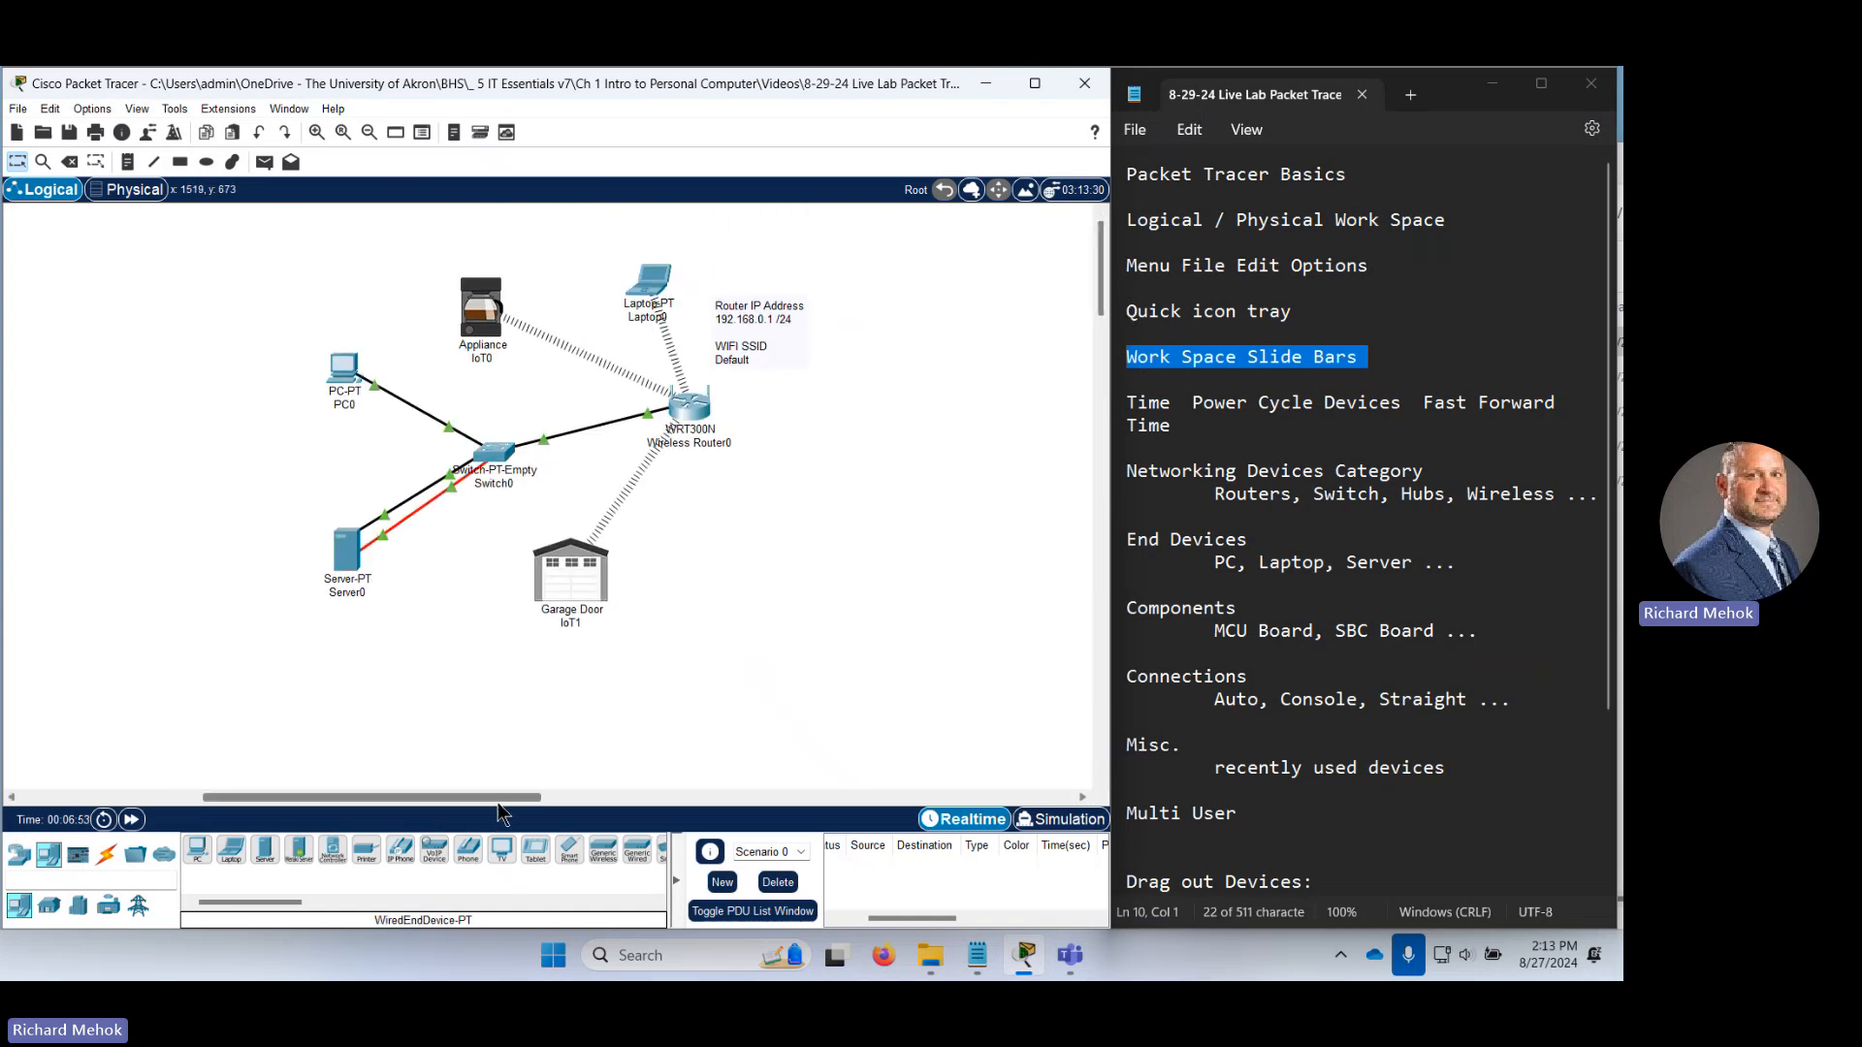
{"action": "left_click_drag", "start_coordinate": [498, 813], "coordinate": [416, 822]}
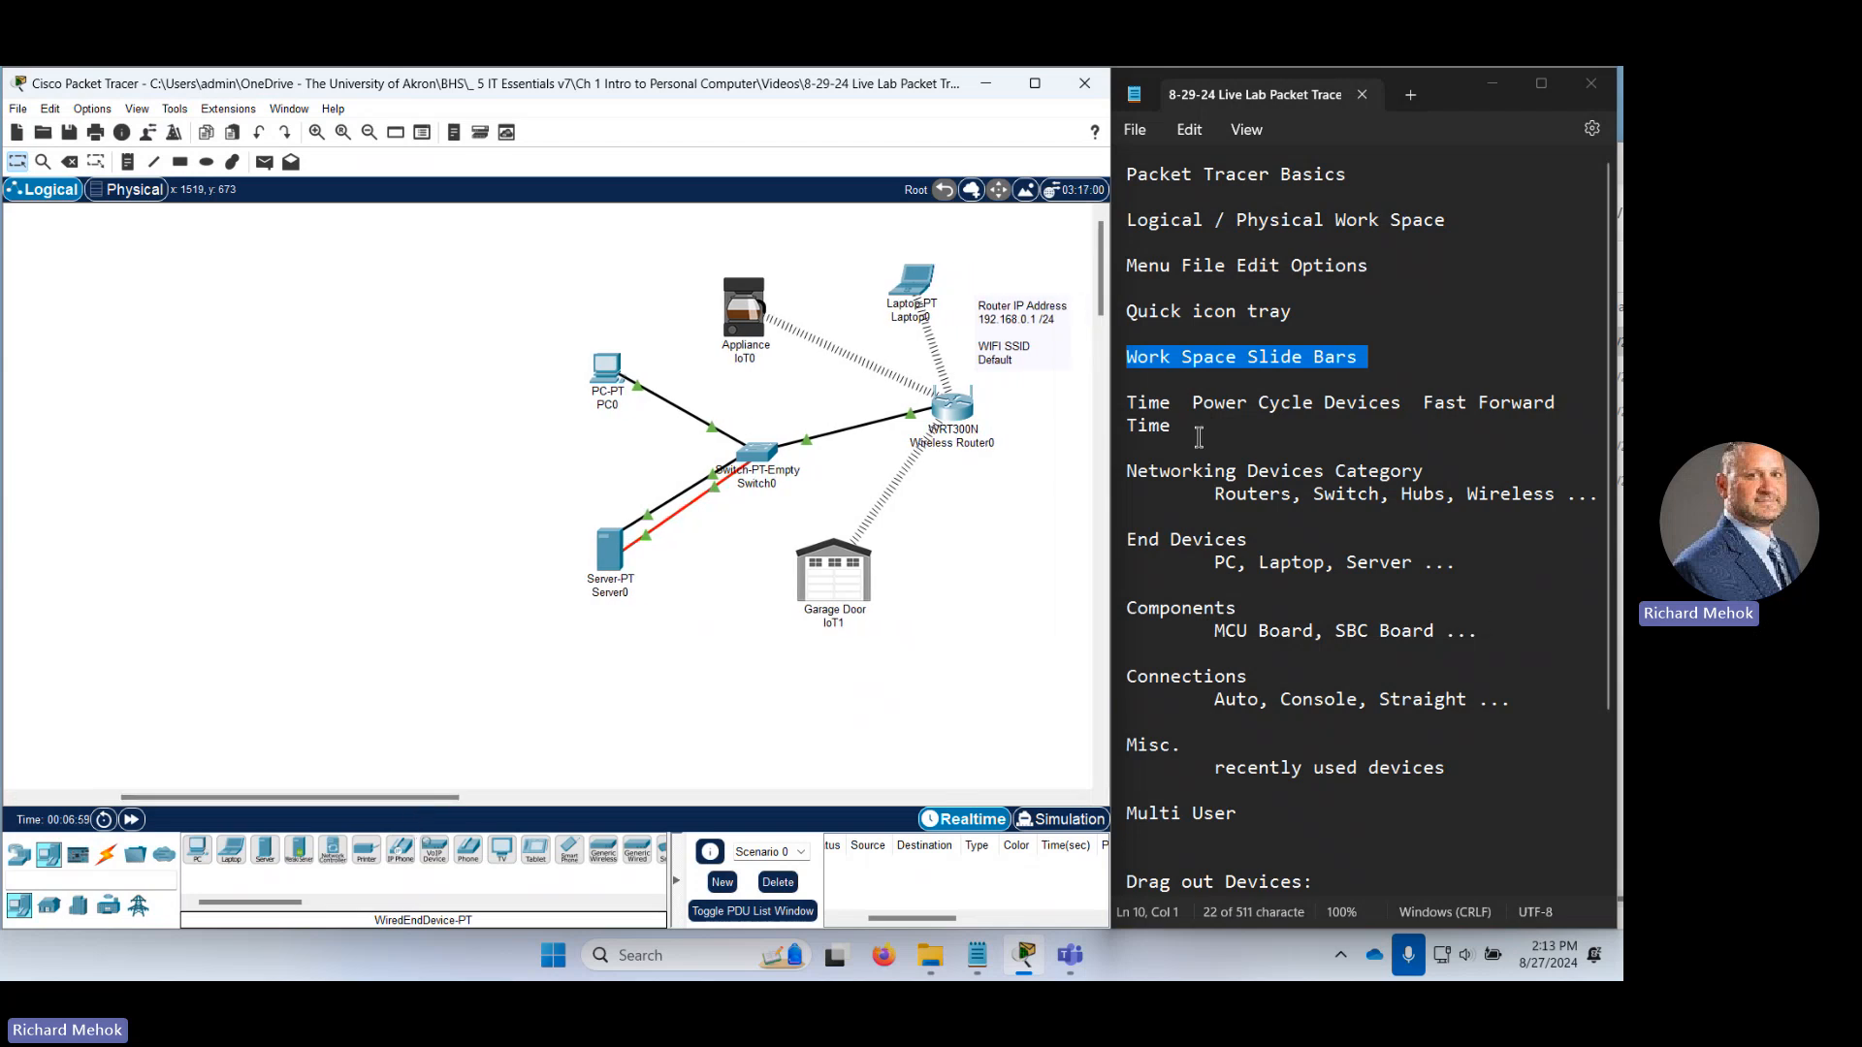
{"action": "left_click", "coordinate": [1130, 398]}
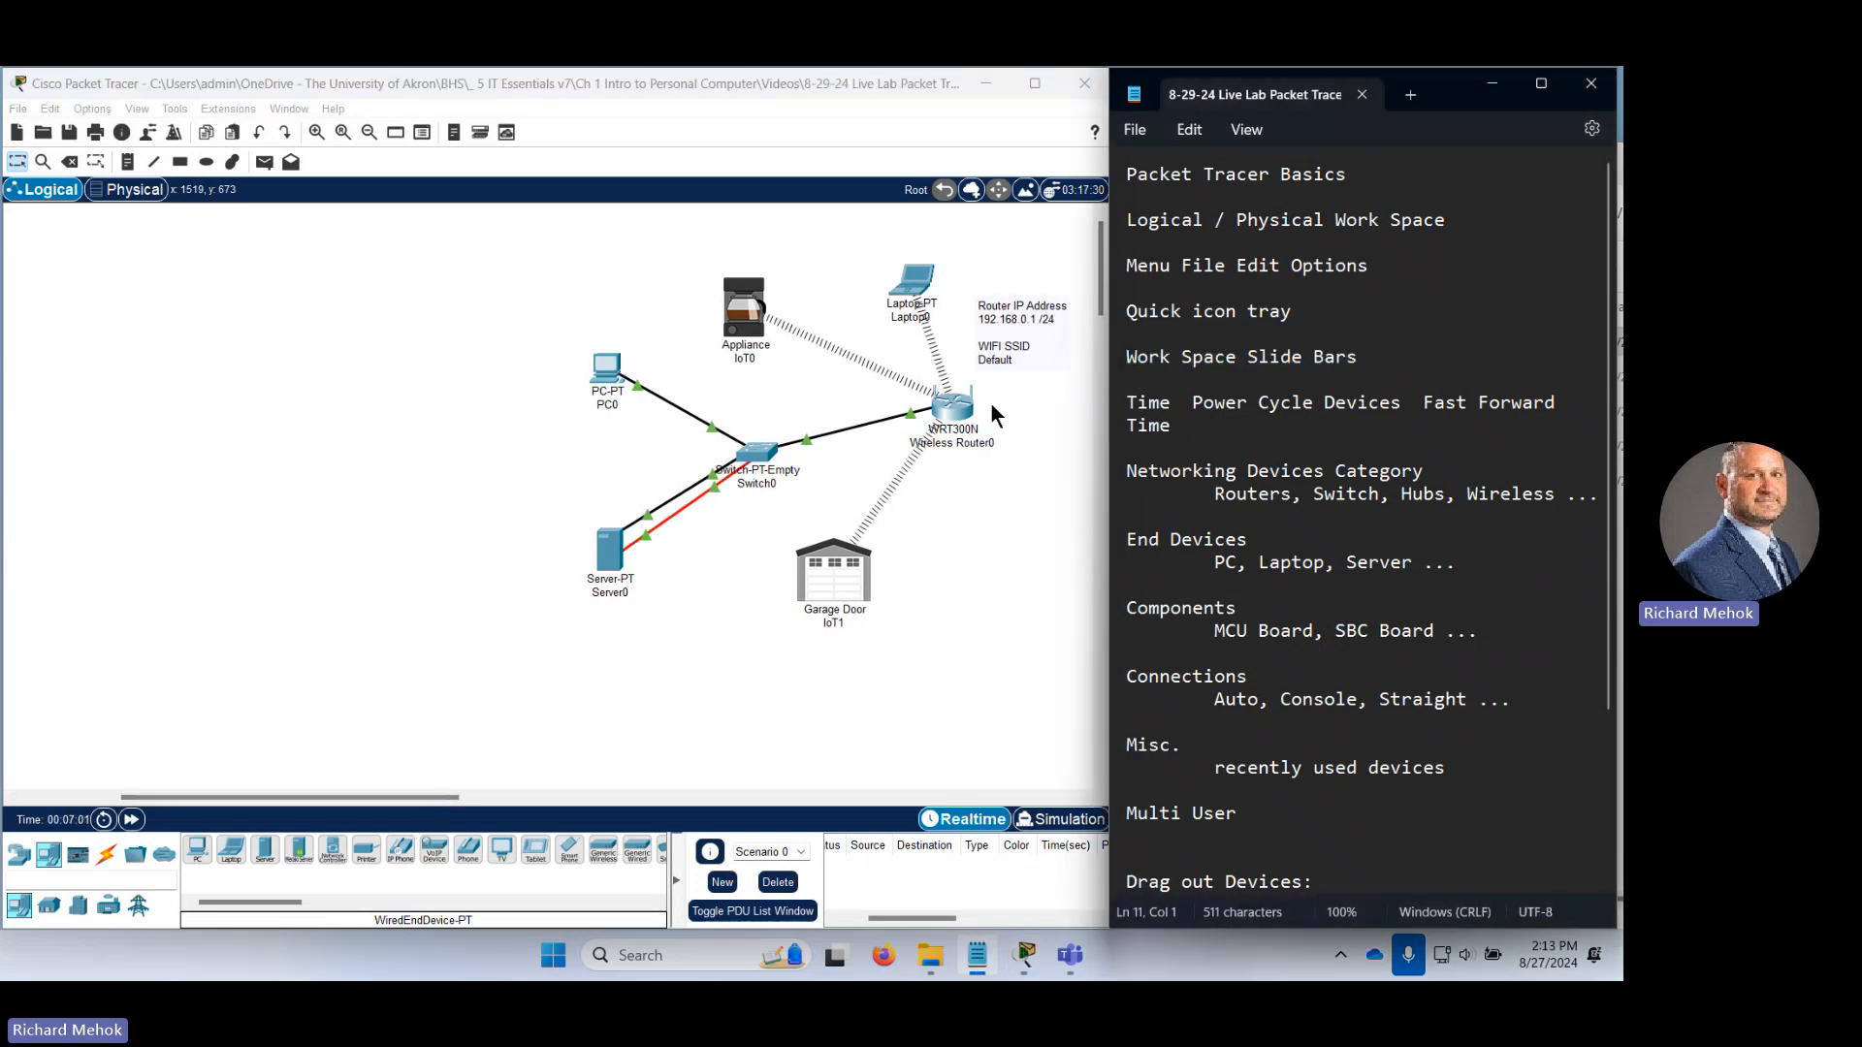
{"action": "left_click", "coordinate": [130, 821]}
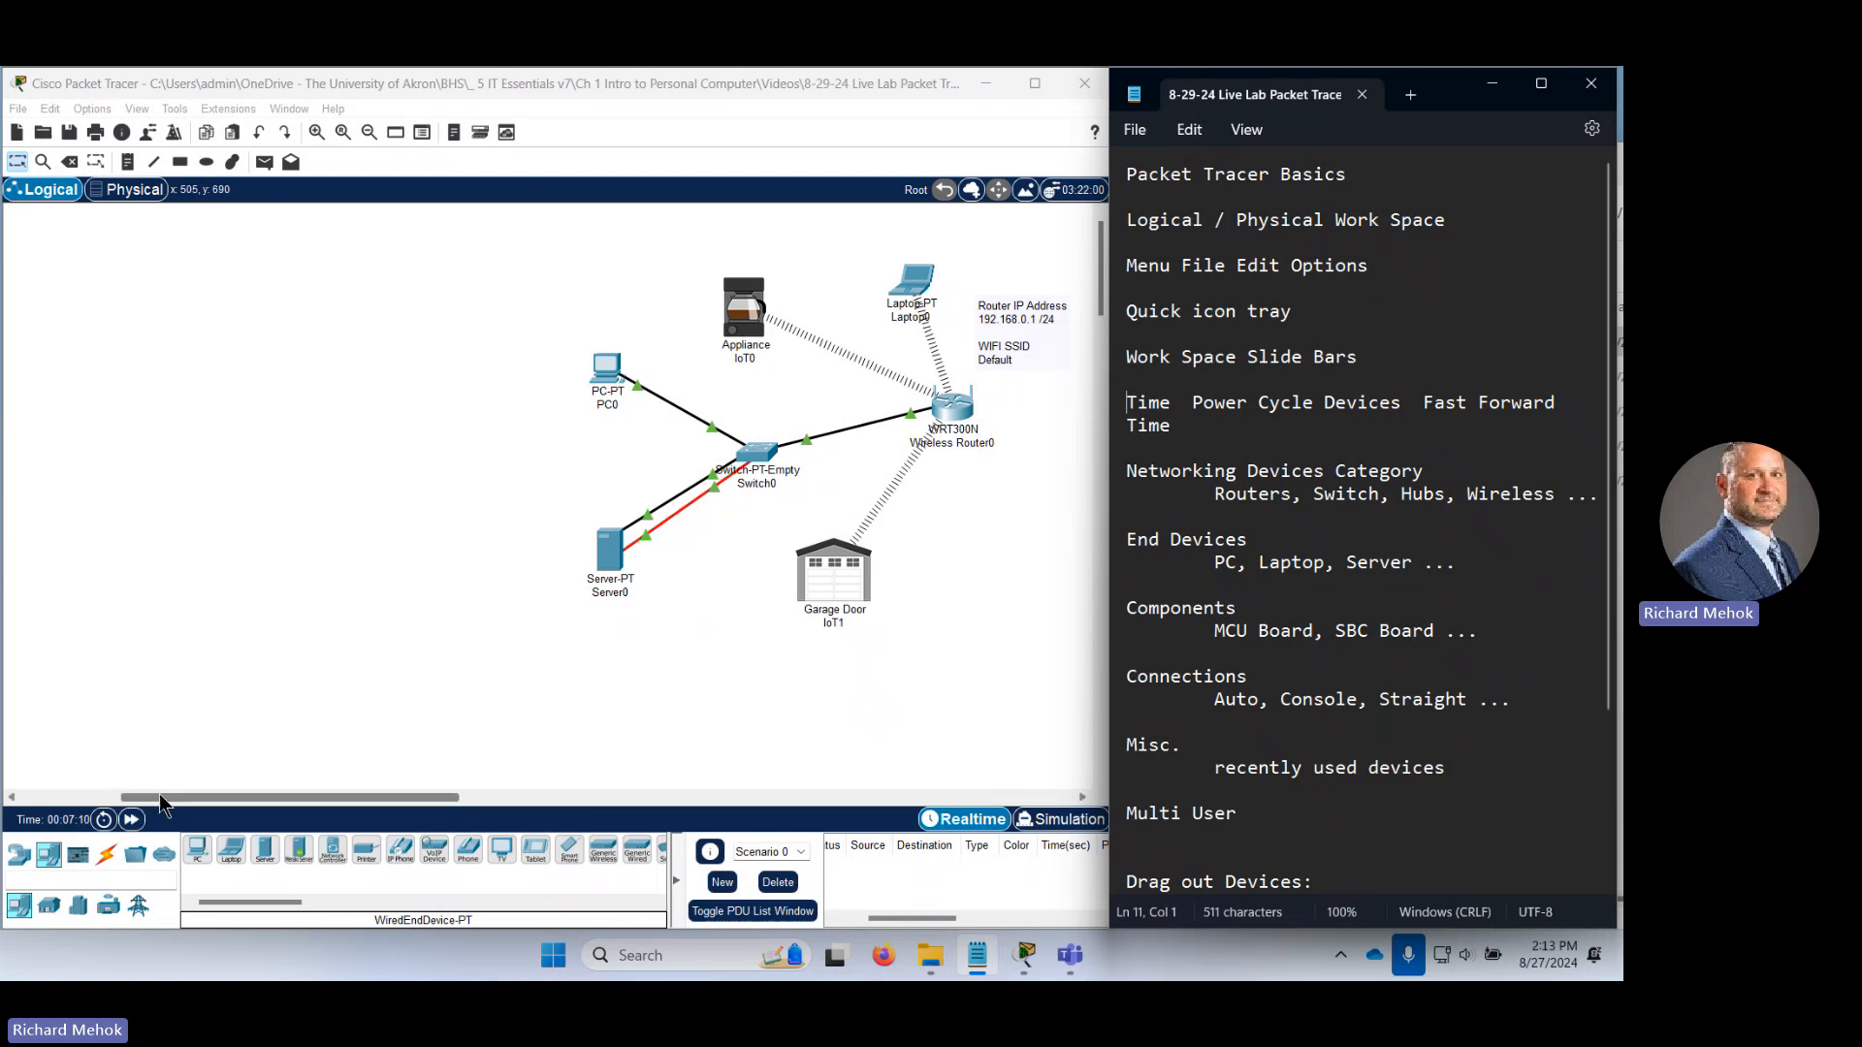
{"action": "left_click", "coordinate": [395, 669]}
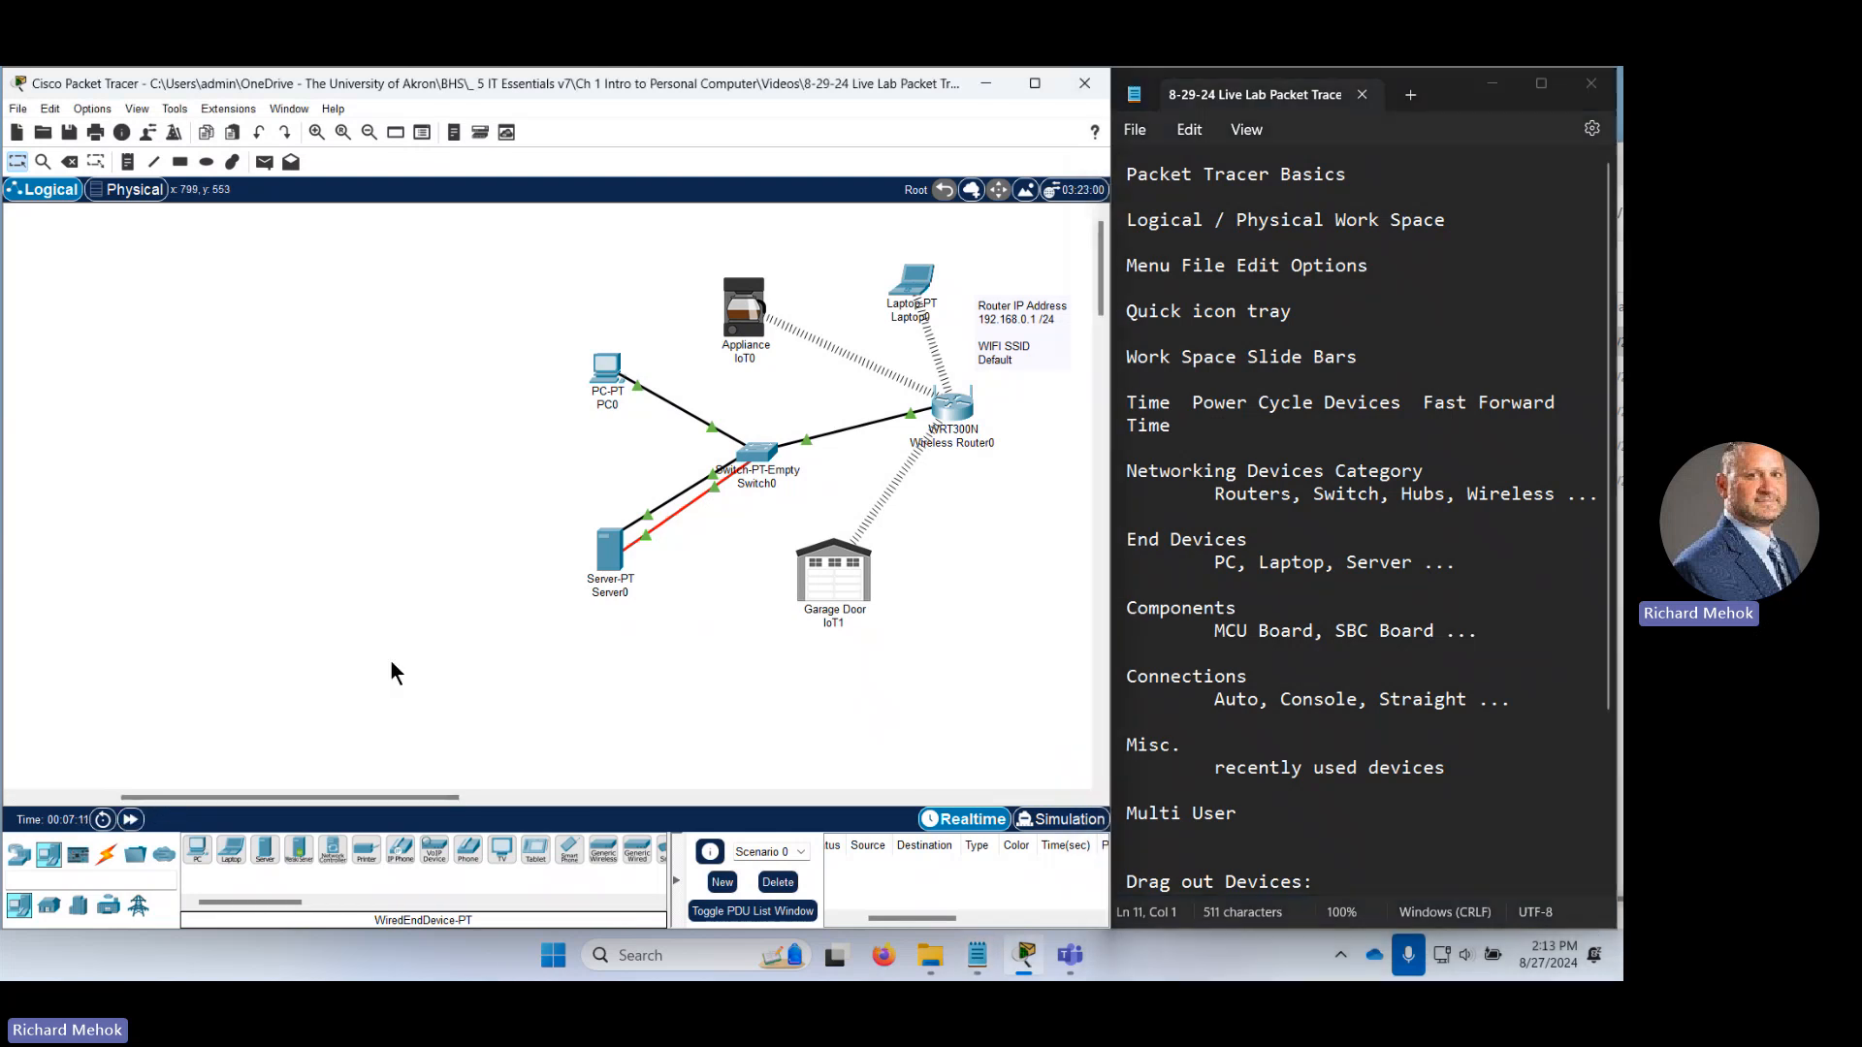
Browse the available network devices by category: routers, switches, hubs, wireless devices and security devices.
{"action": "left_click", "coordinate": [21, 858]}
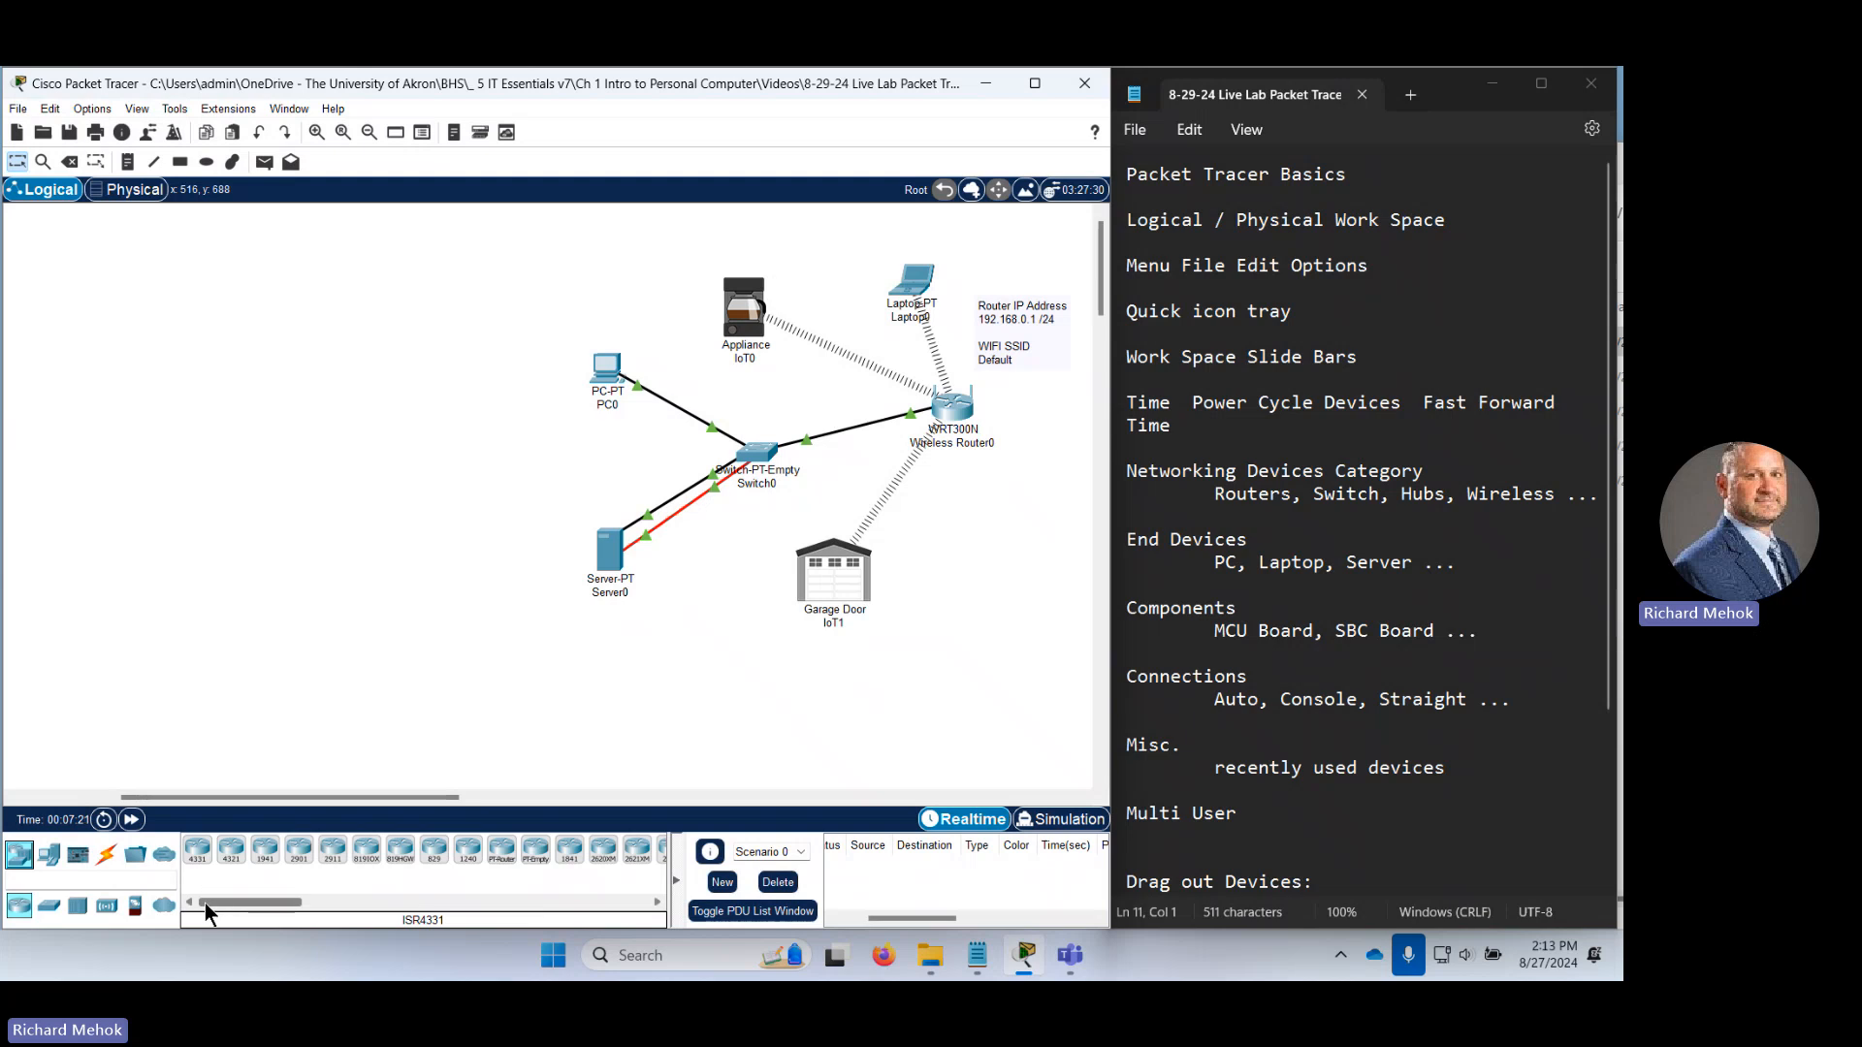
{"action": "mouse_move", "coordinate": [215, 906]}
{"action": "left_mouse_down"}
{"action": "mouse_move", "coordinate": [233, 907]}
{"action": "mouse_move", "coordinate": [205, 910]}
{"action": "left_mouse_up"}
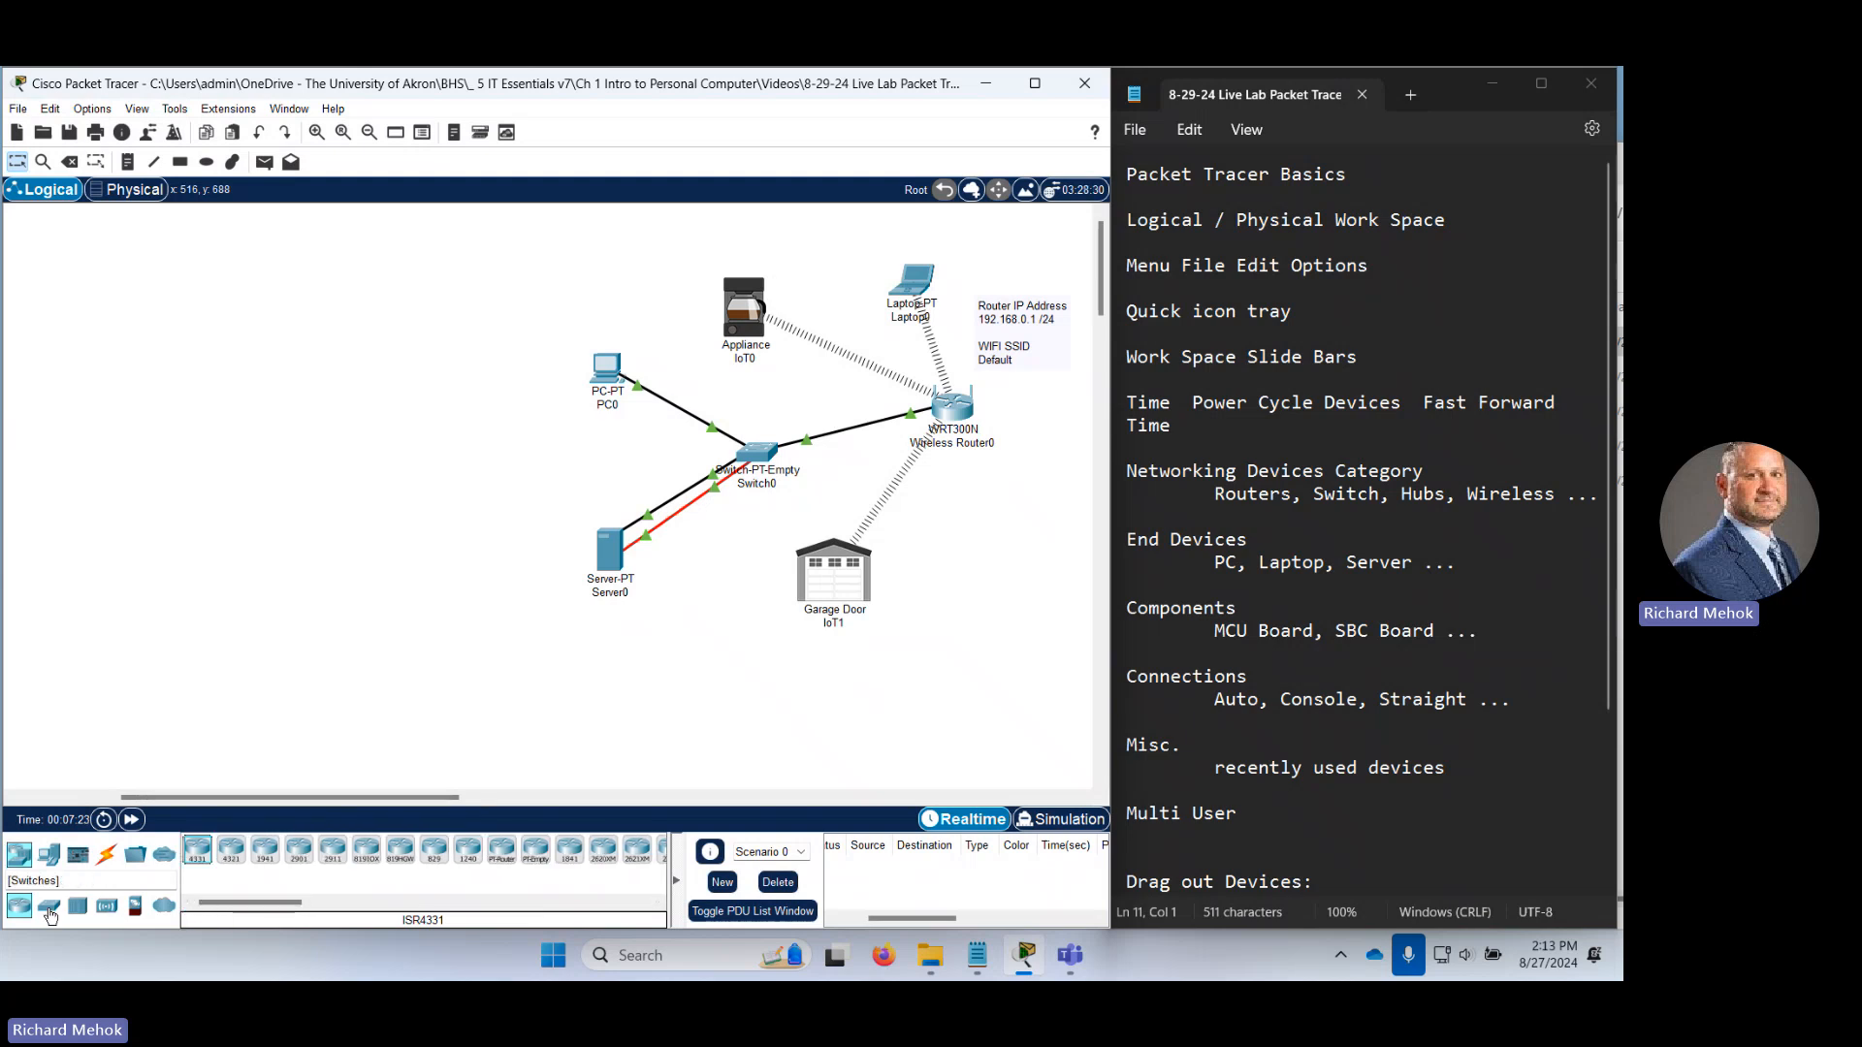
{"action": "left_click", "coordinate": [52, 907]}
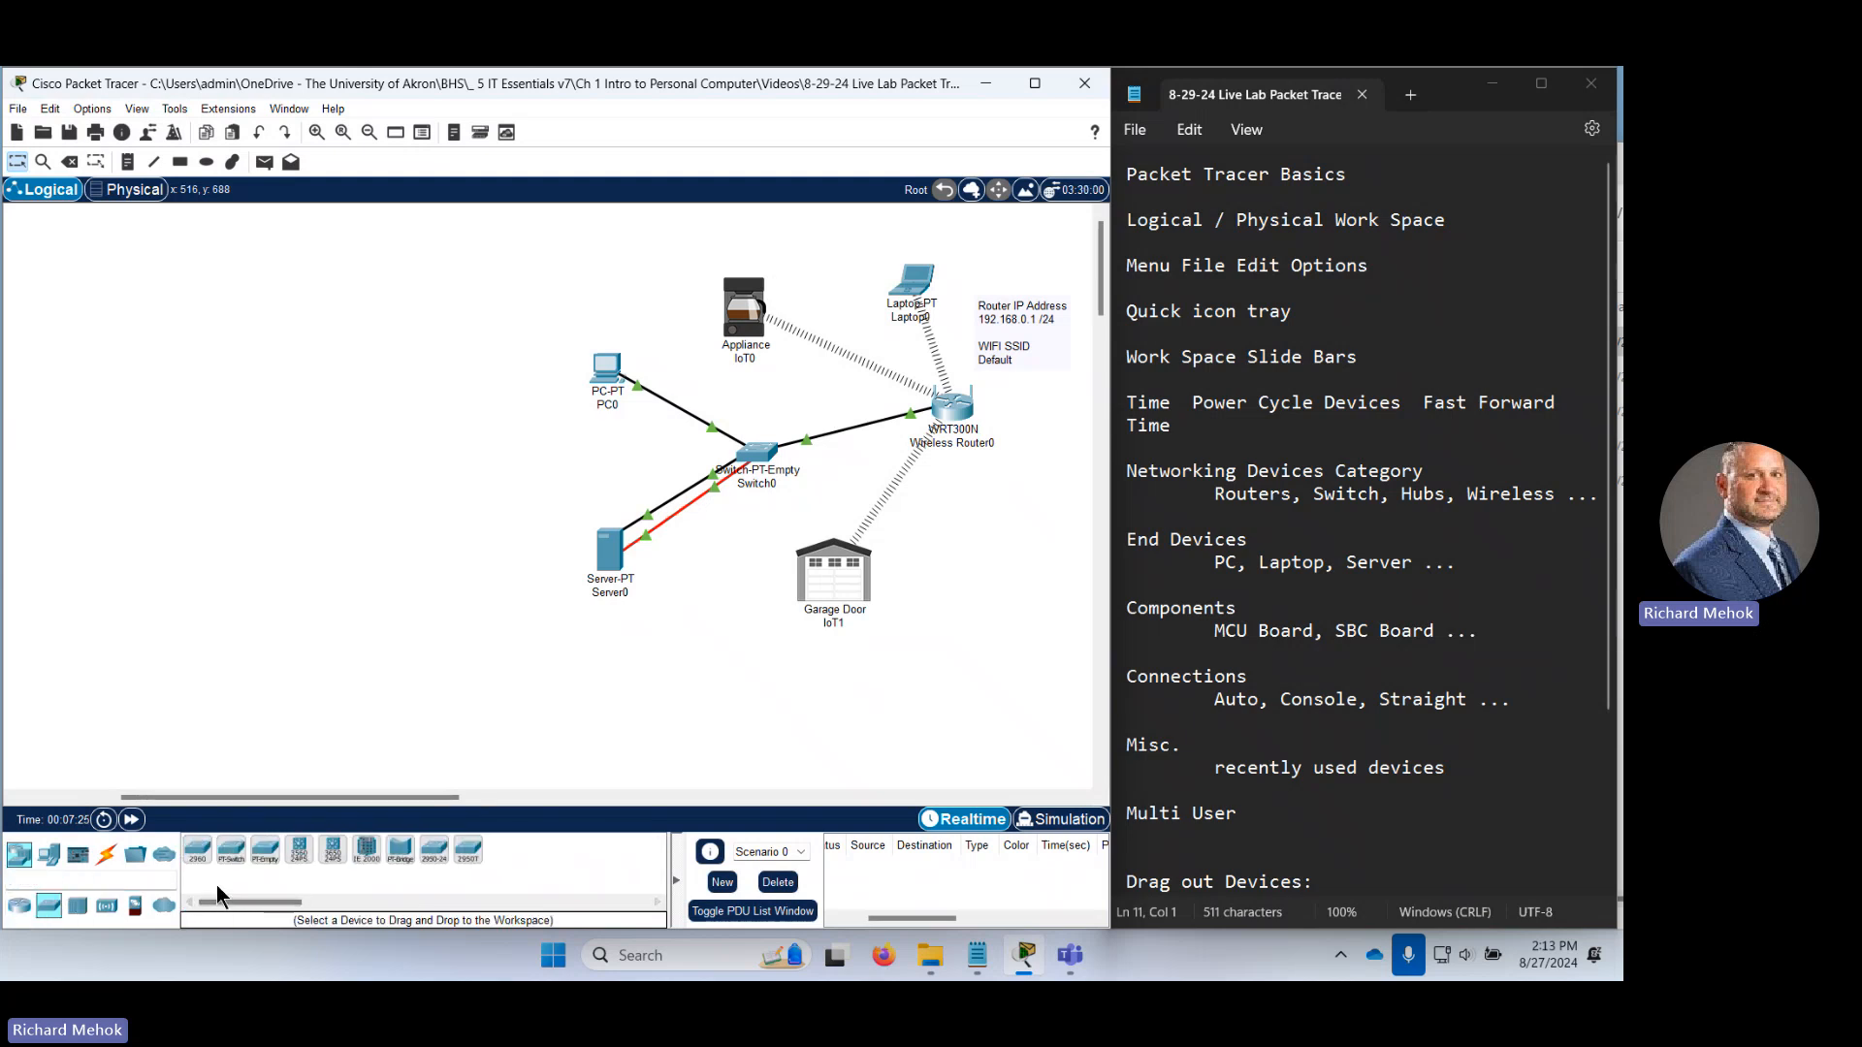
{"action": "left_click", "coordinate": [77, 907]}
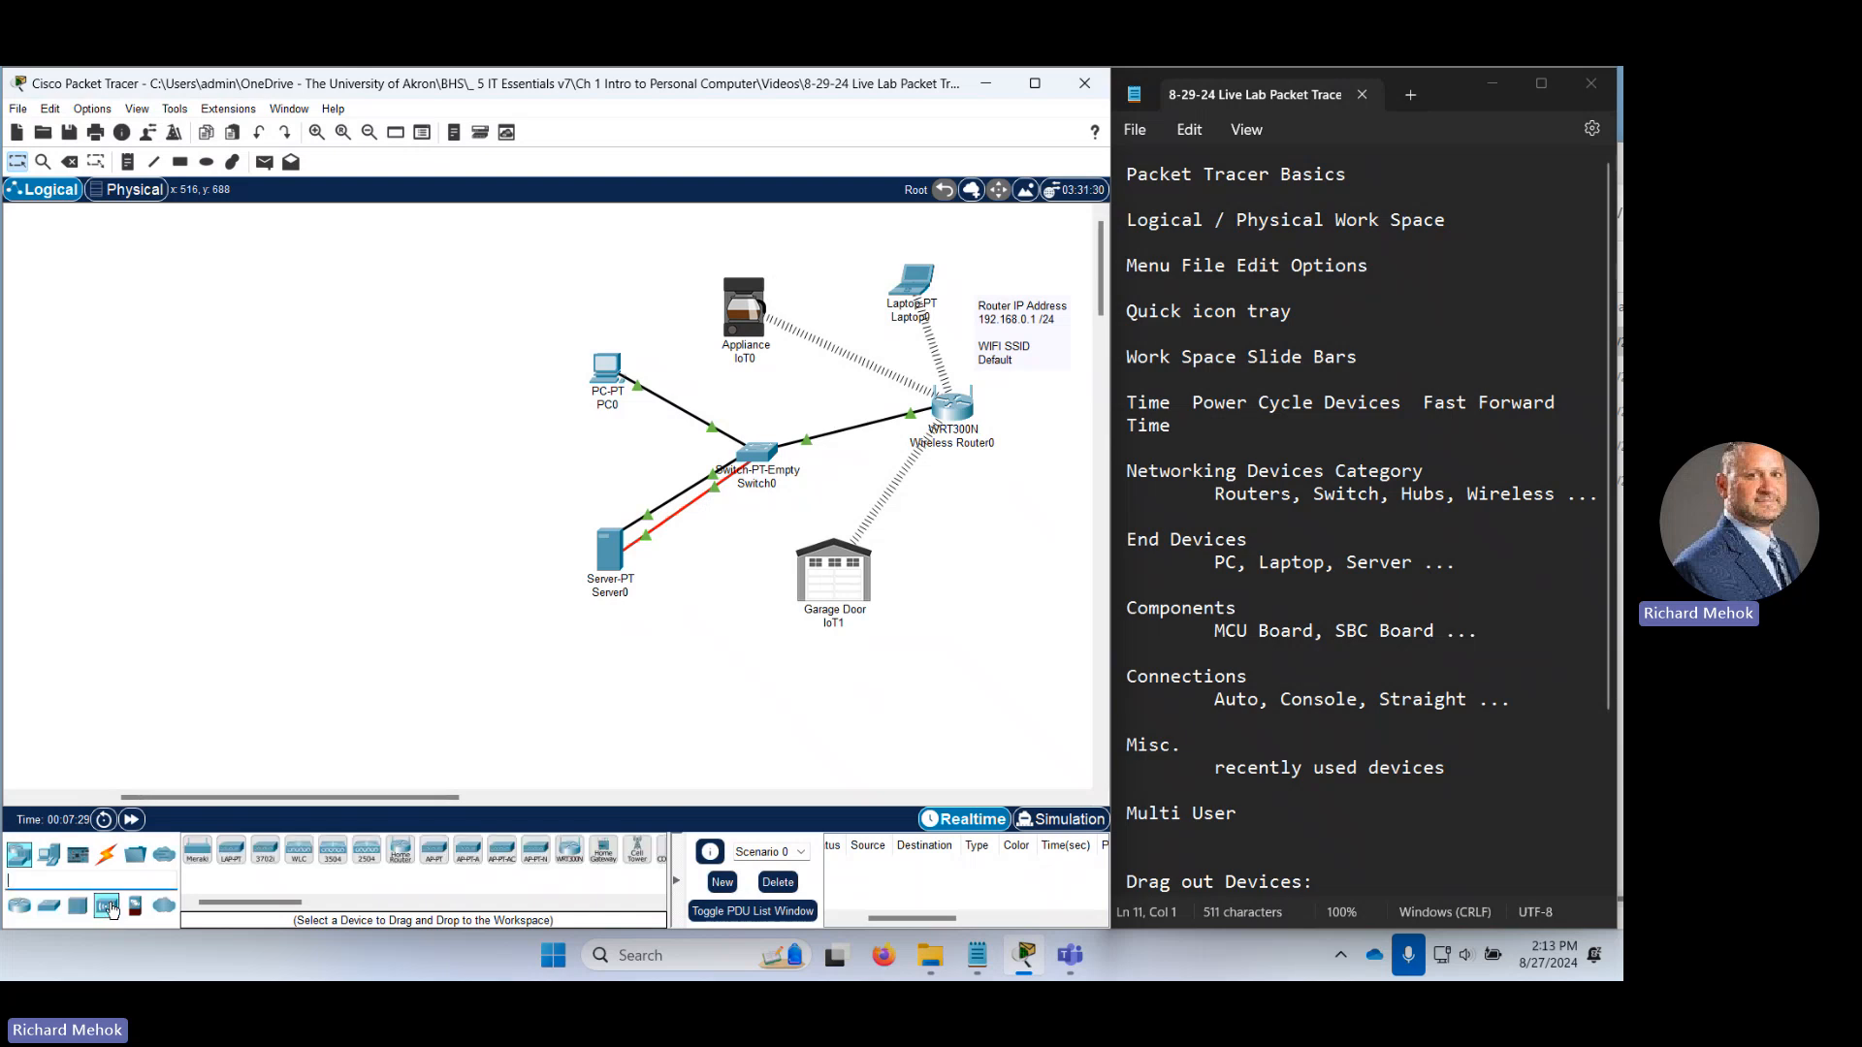
{"action": "left_click", "coordinate": [108, 909]}
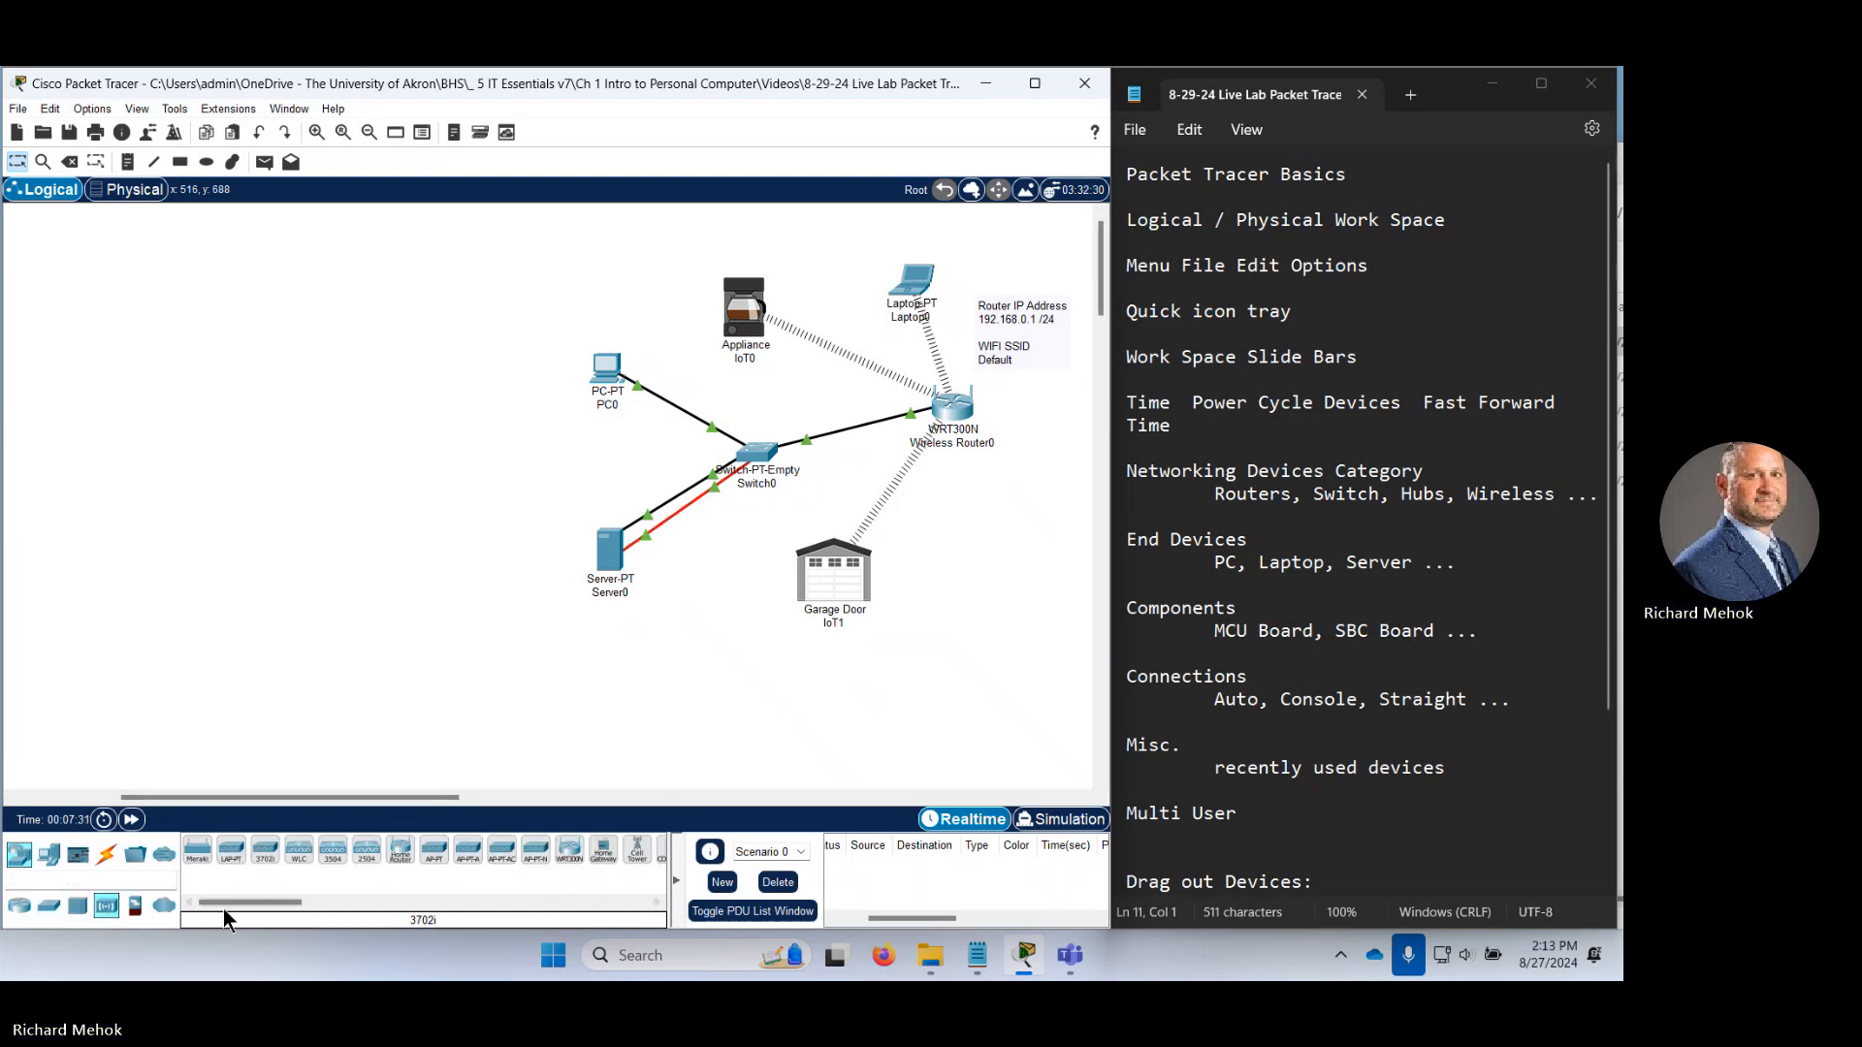
{"action": "left_click", "coordinate": [135, 907]}
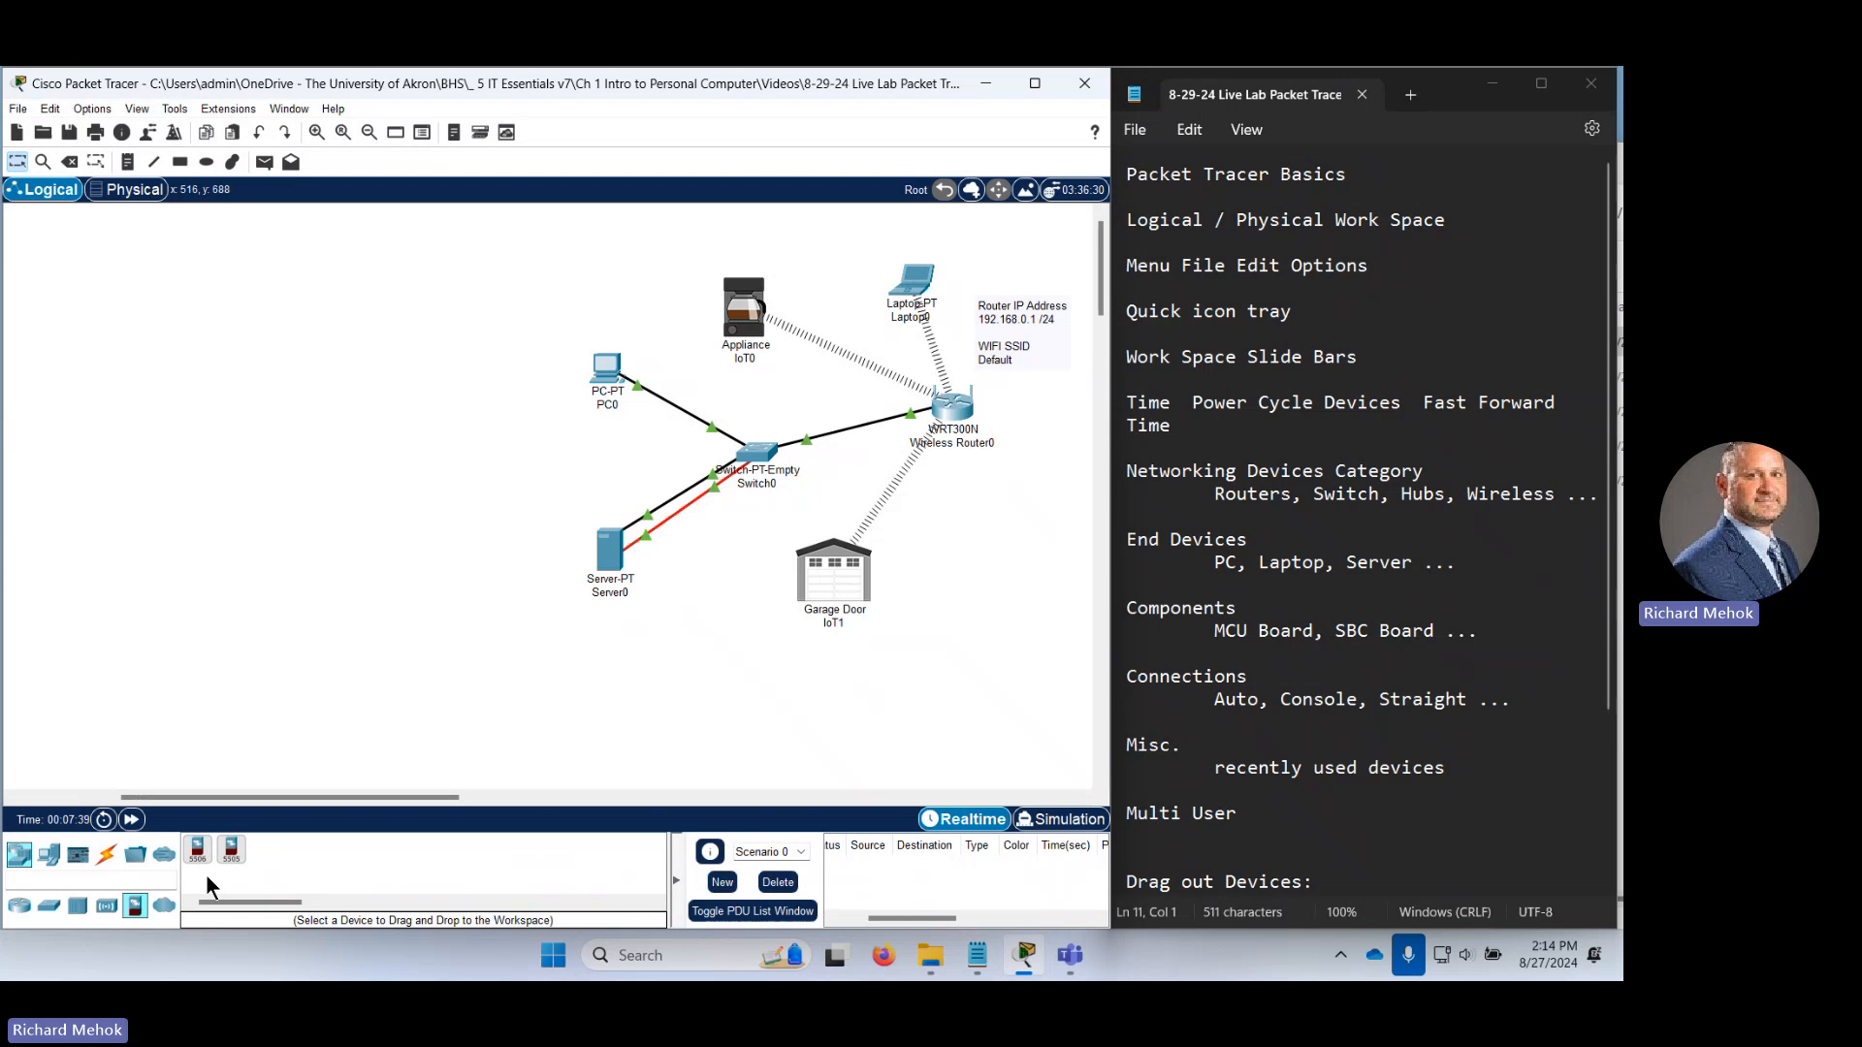
Browse the WAN emulation devices and every End Devices subcategory: end devices, home, smart city, industrial and power grid.
{"action": "left_click", "coordinate": [163, 908]}
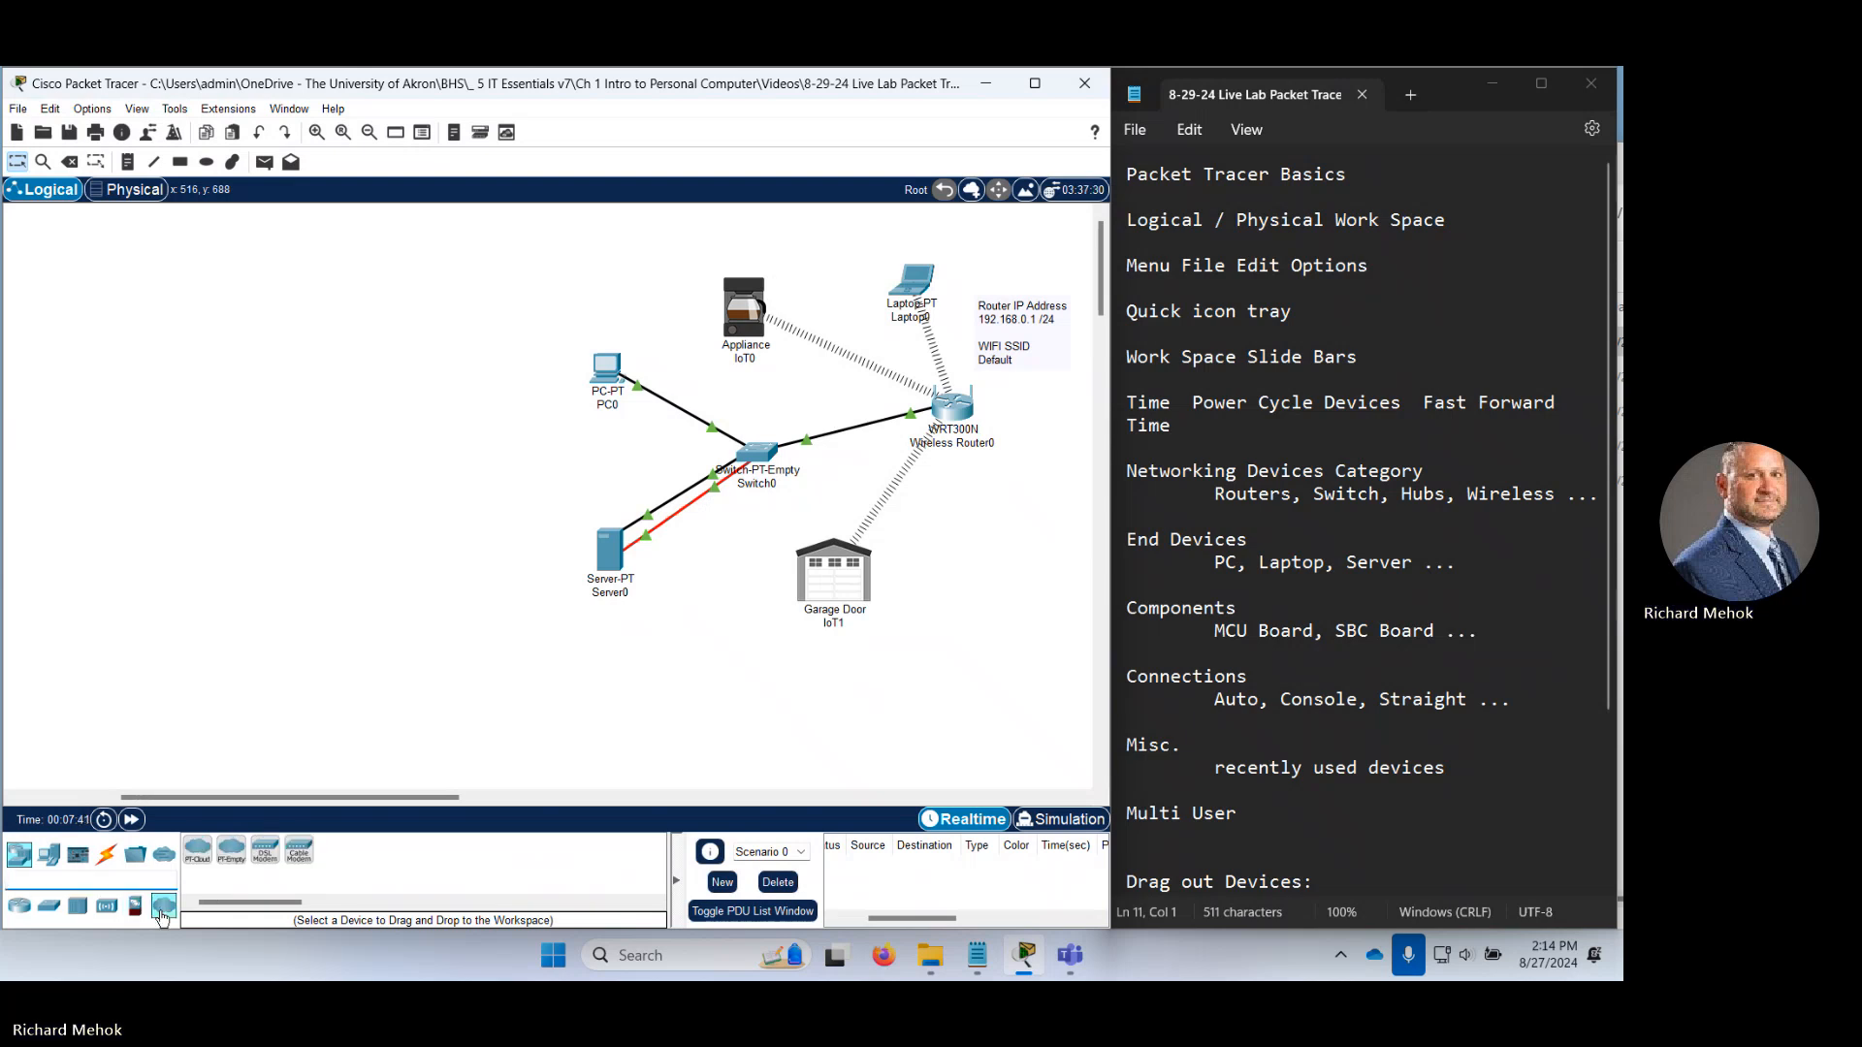
{"action": "left_click", "coordinate": [48, 854]}
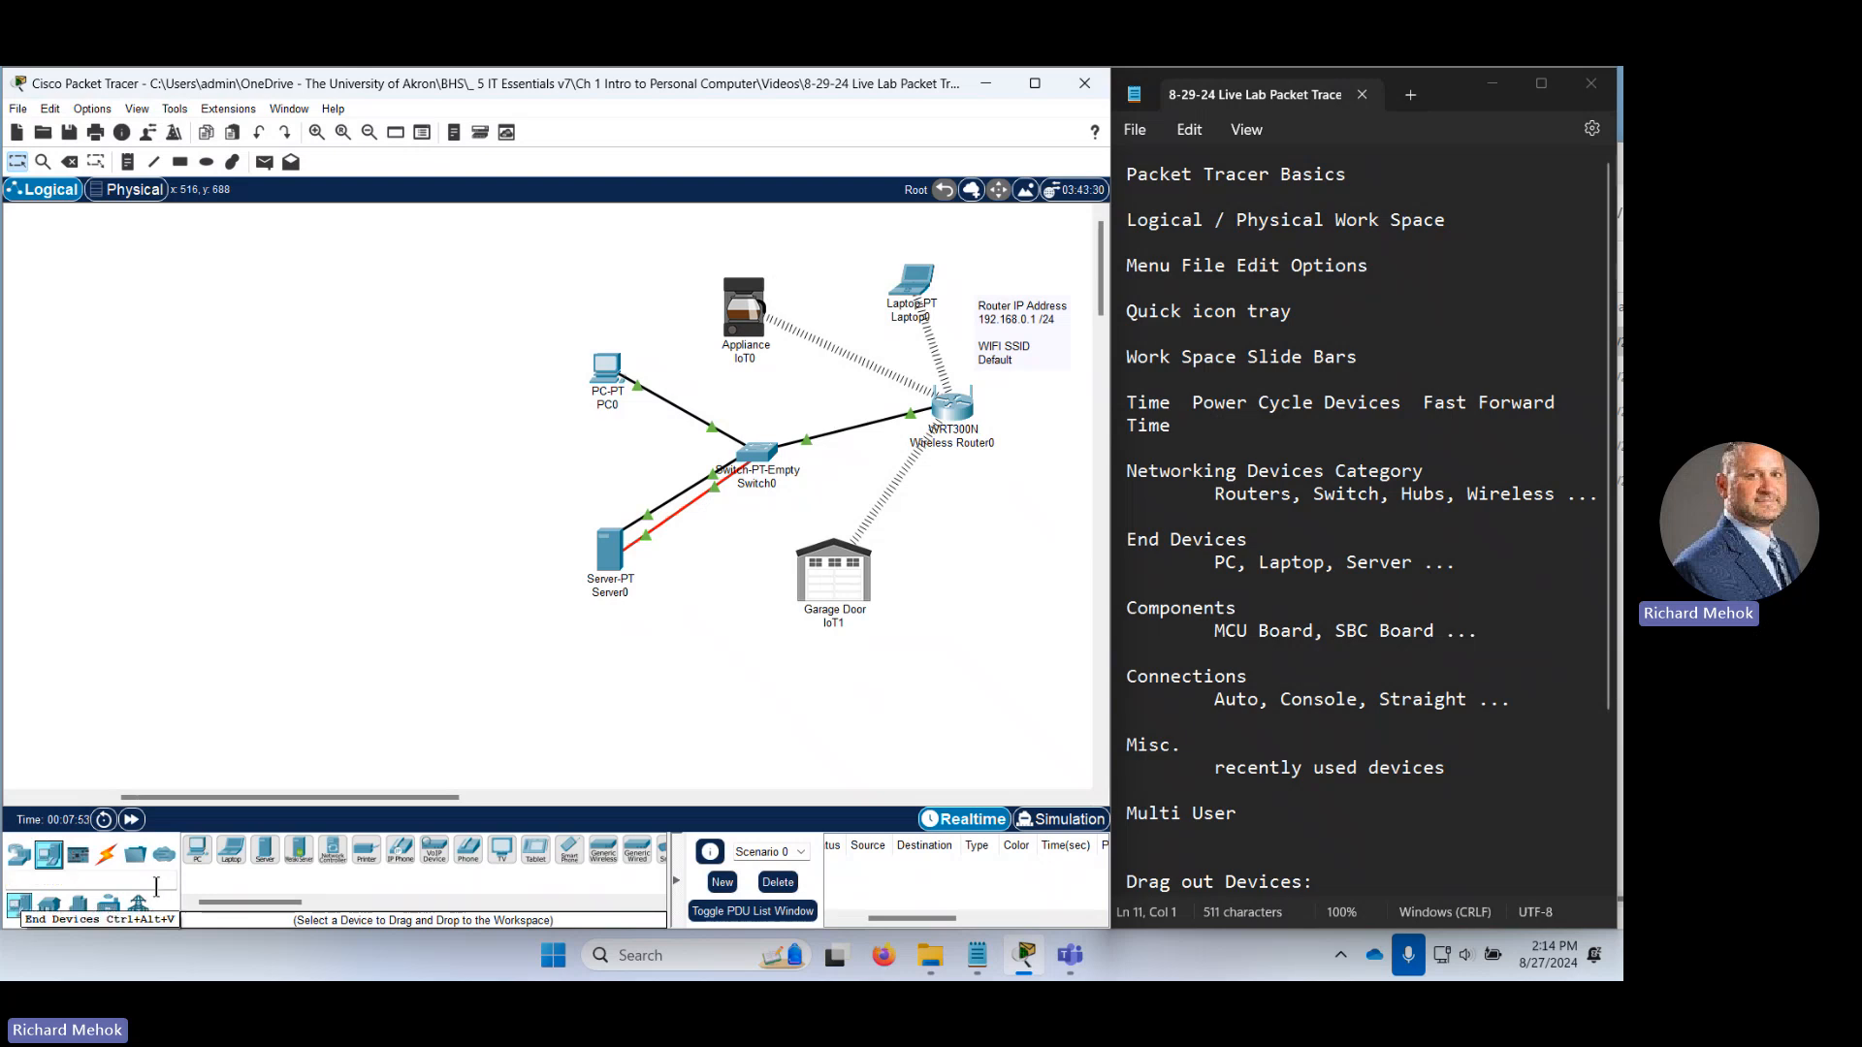
{"action": "left_click_drag", "start_coordinate": [290, 902], "coordinate": [324, 916]}
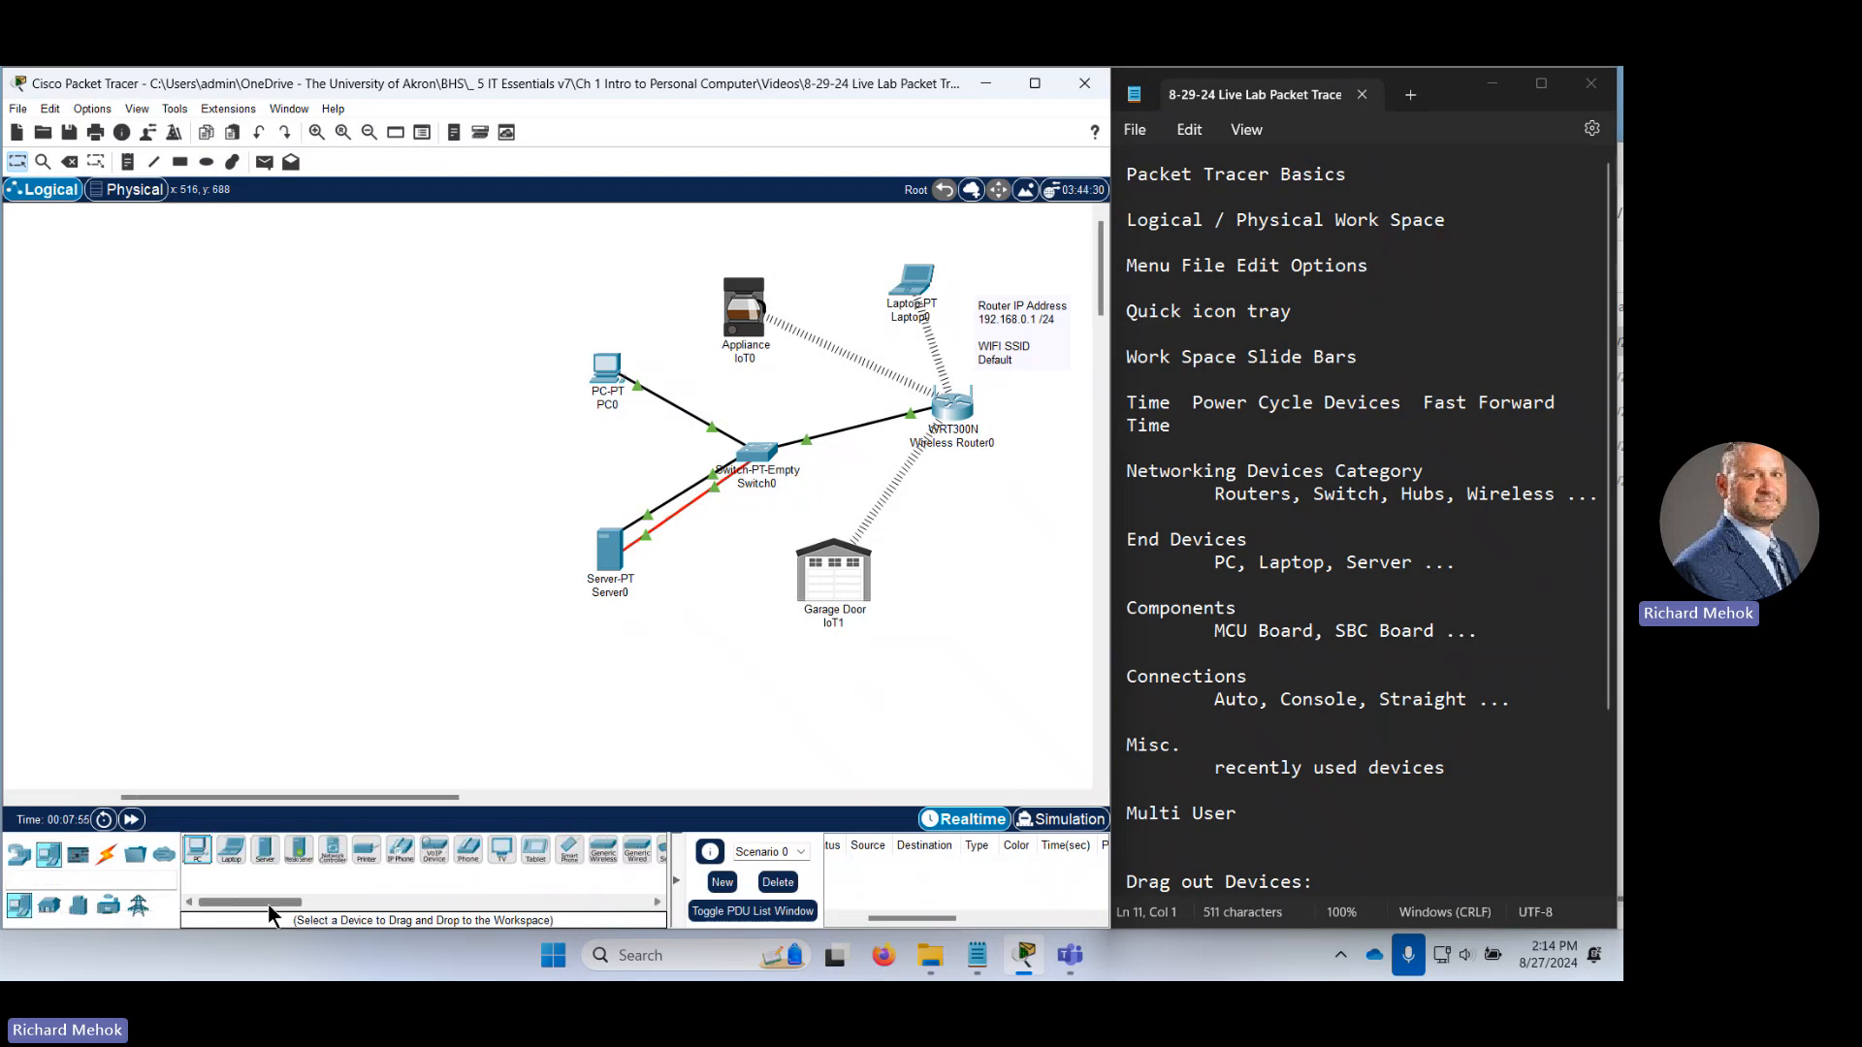
{"action": "left_click", "coordinate": [48, 912]}
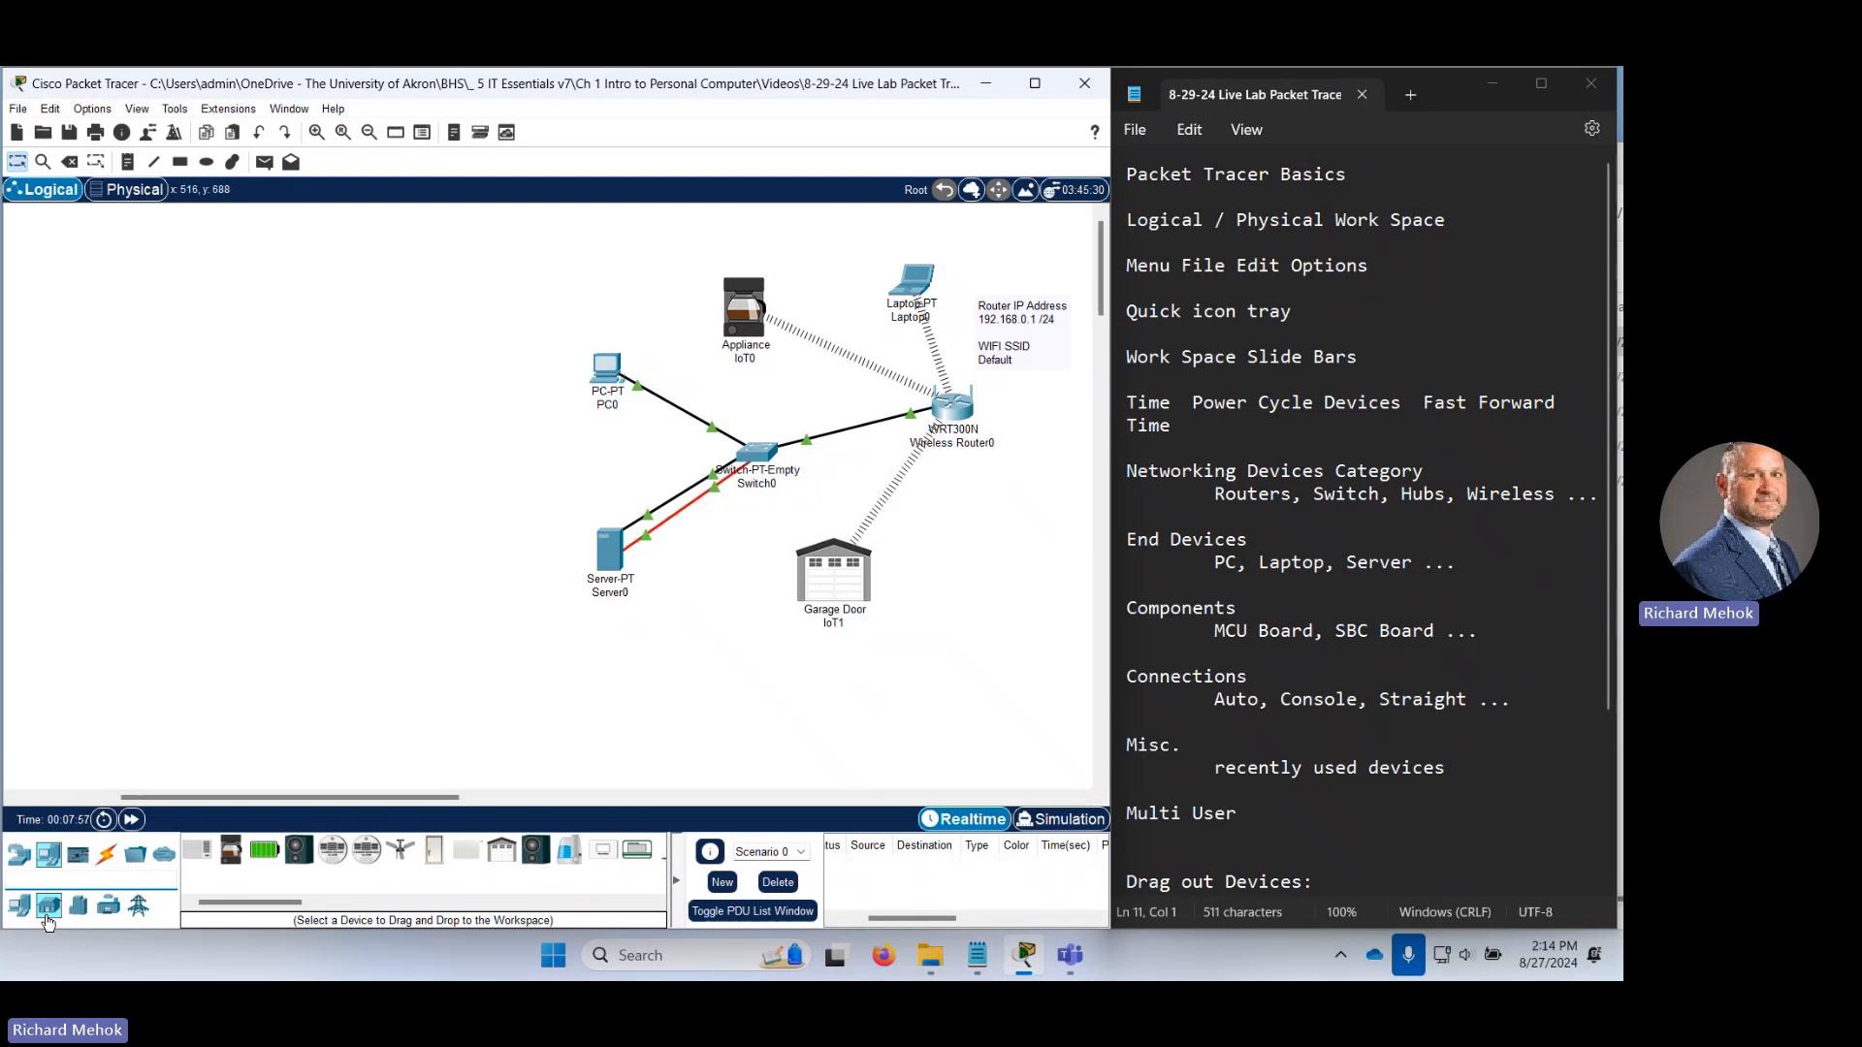
{"action": "left_click_drag", "start_coordinate": [214, 904], "coordinate": [258, 903]}
{"action": "left_click", "coordinate": [80, 909]}
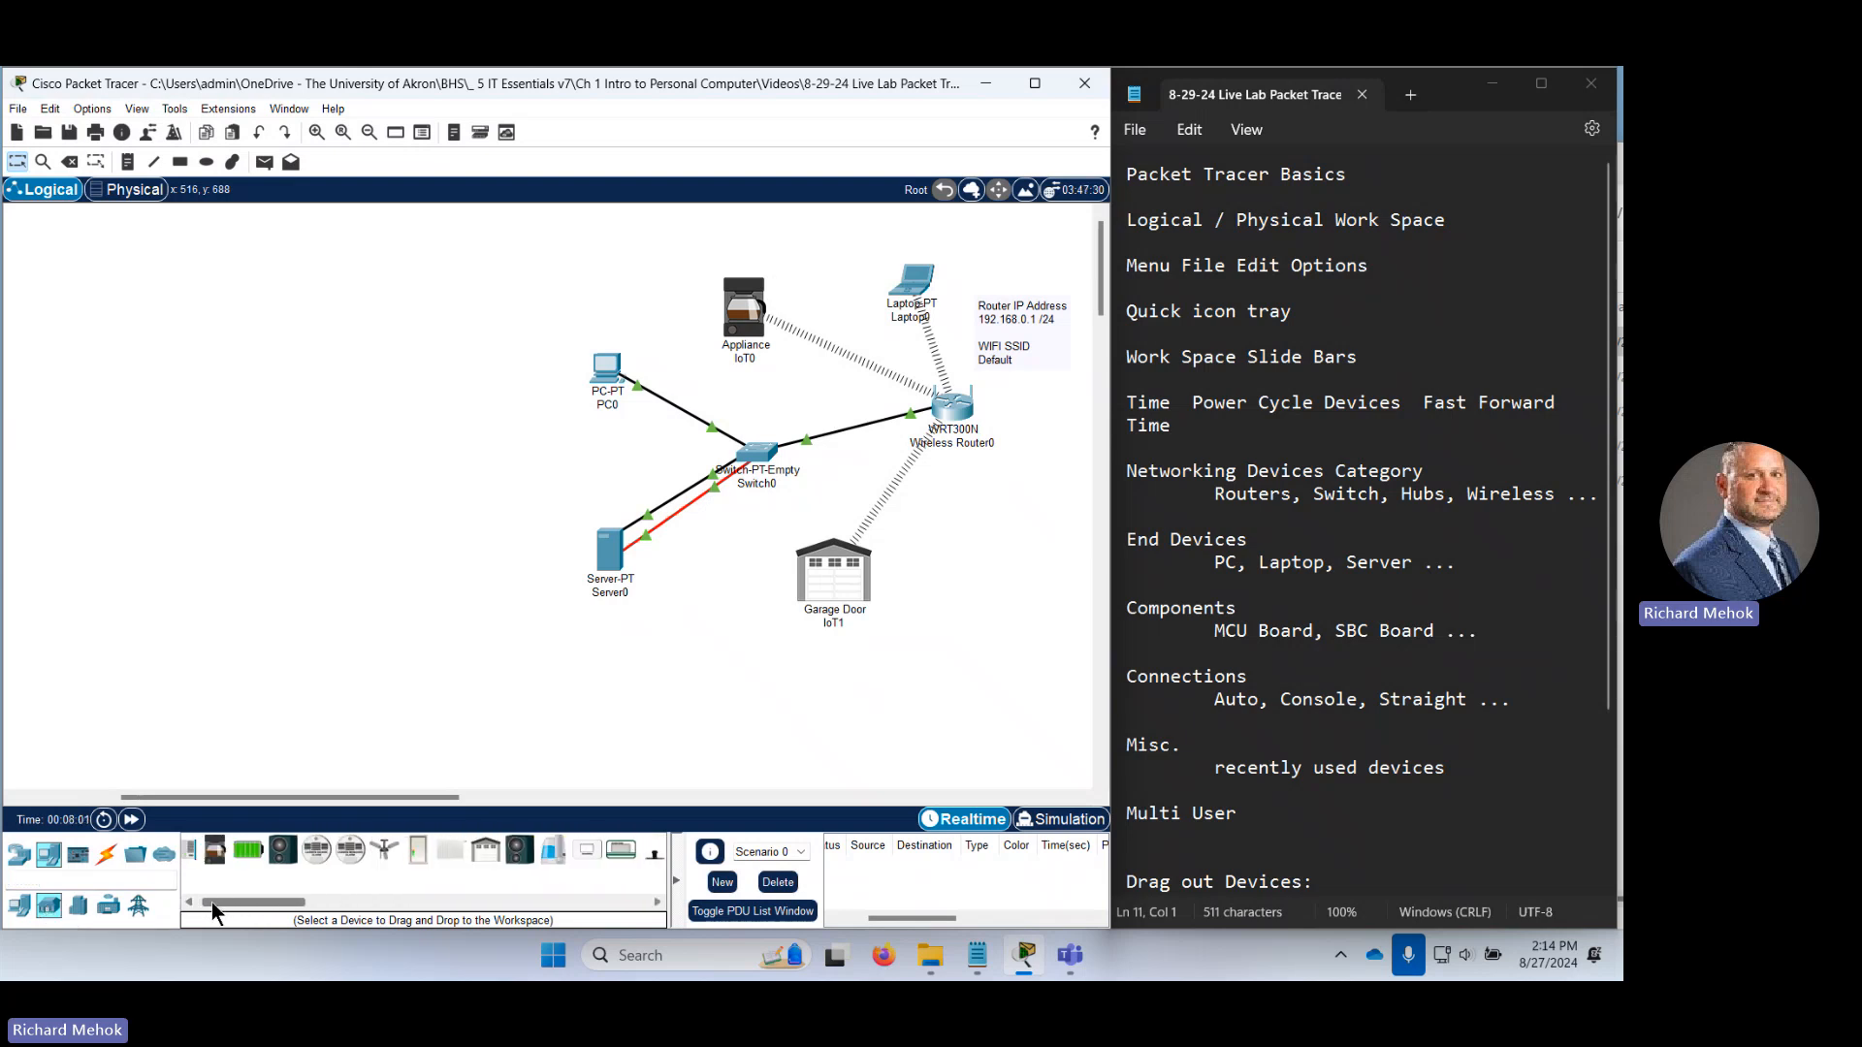
{"action": "left_click", "coordinate": [79, 913]}
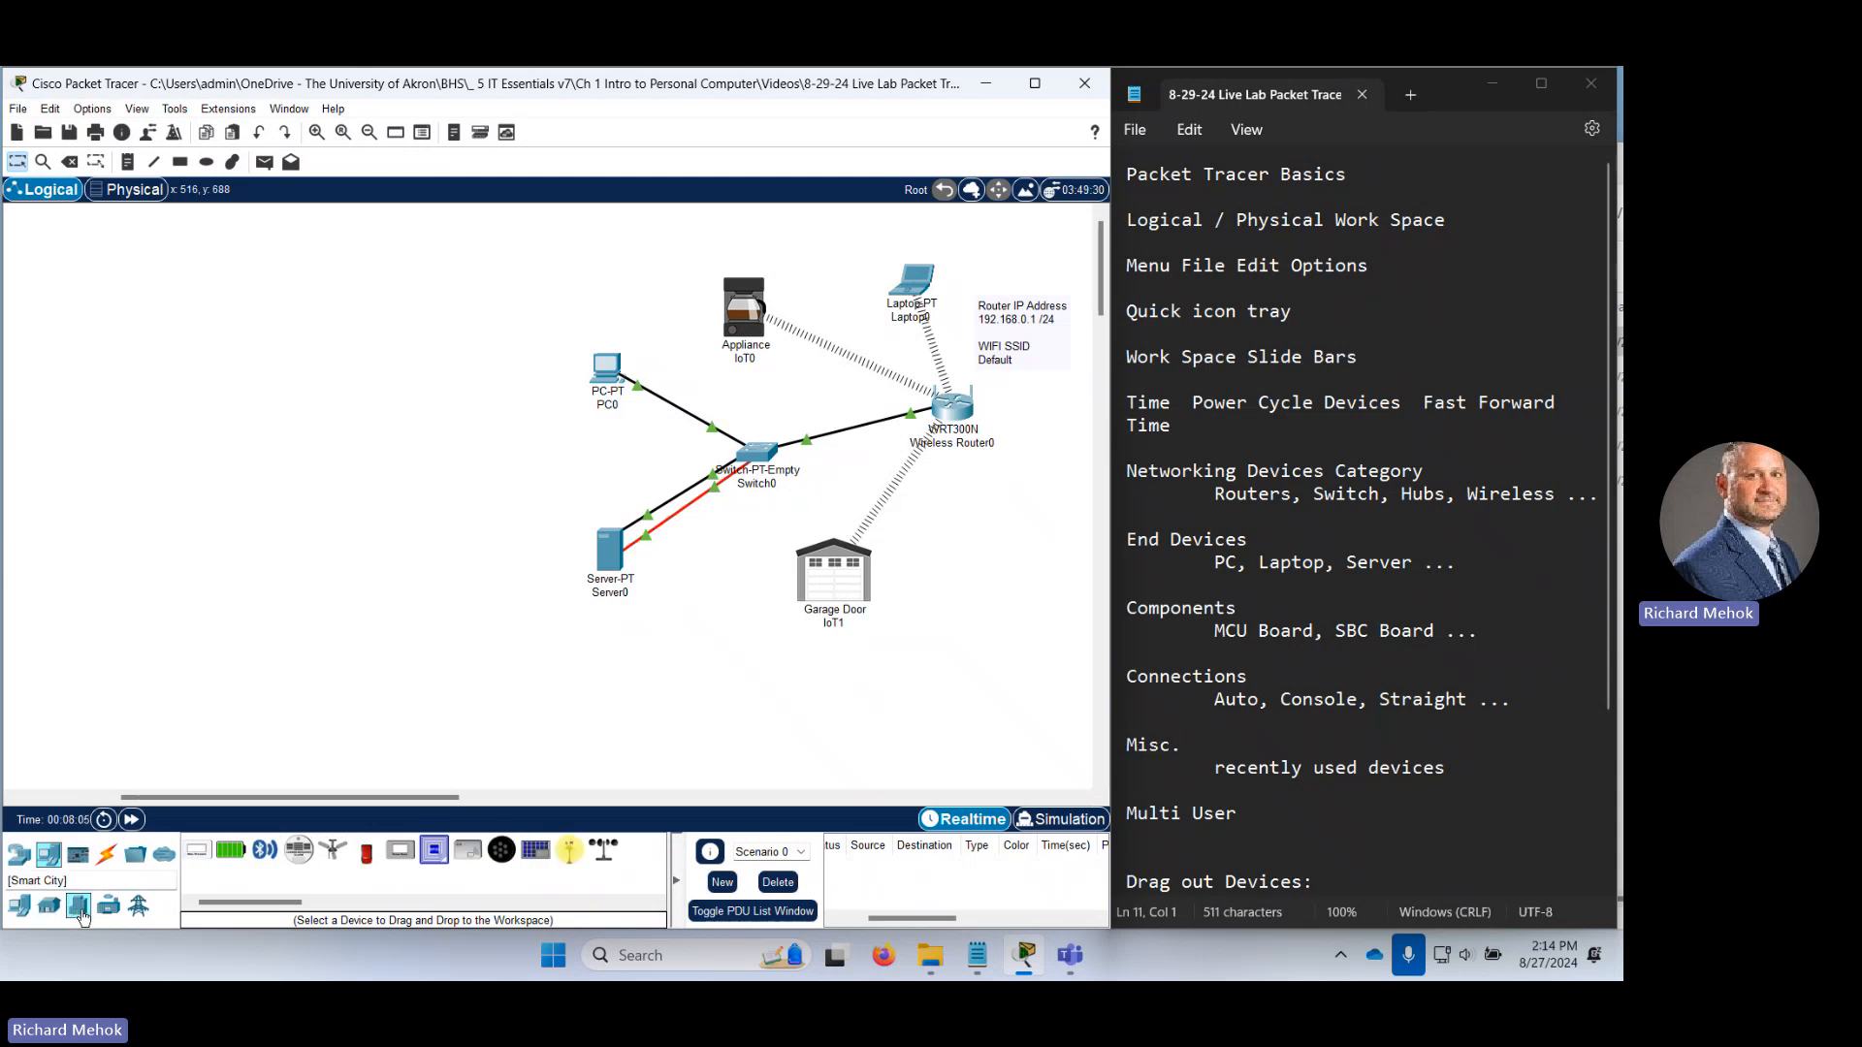
{"action": "mouse_move", "coordinate": [228, 905]}
{"action": "left_mouse_down"}
{"action": "mouse_move", "coordinate": [254, 911]}
{"action": "mouse_move", "coordinate": [202, 909]}
{"action": "left_mouse_up"}
{"action": "left_click", "coordinate": [108, 904]}
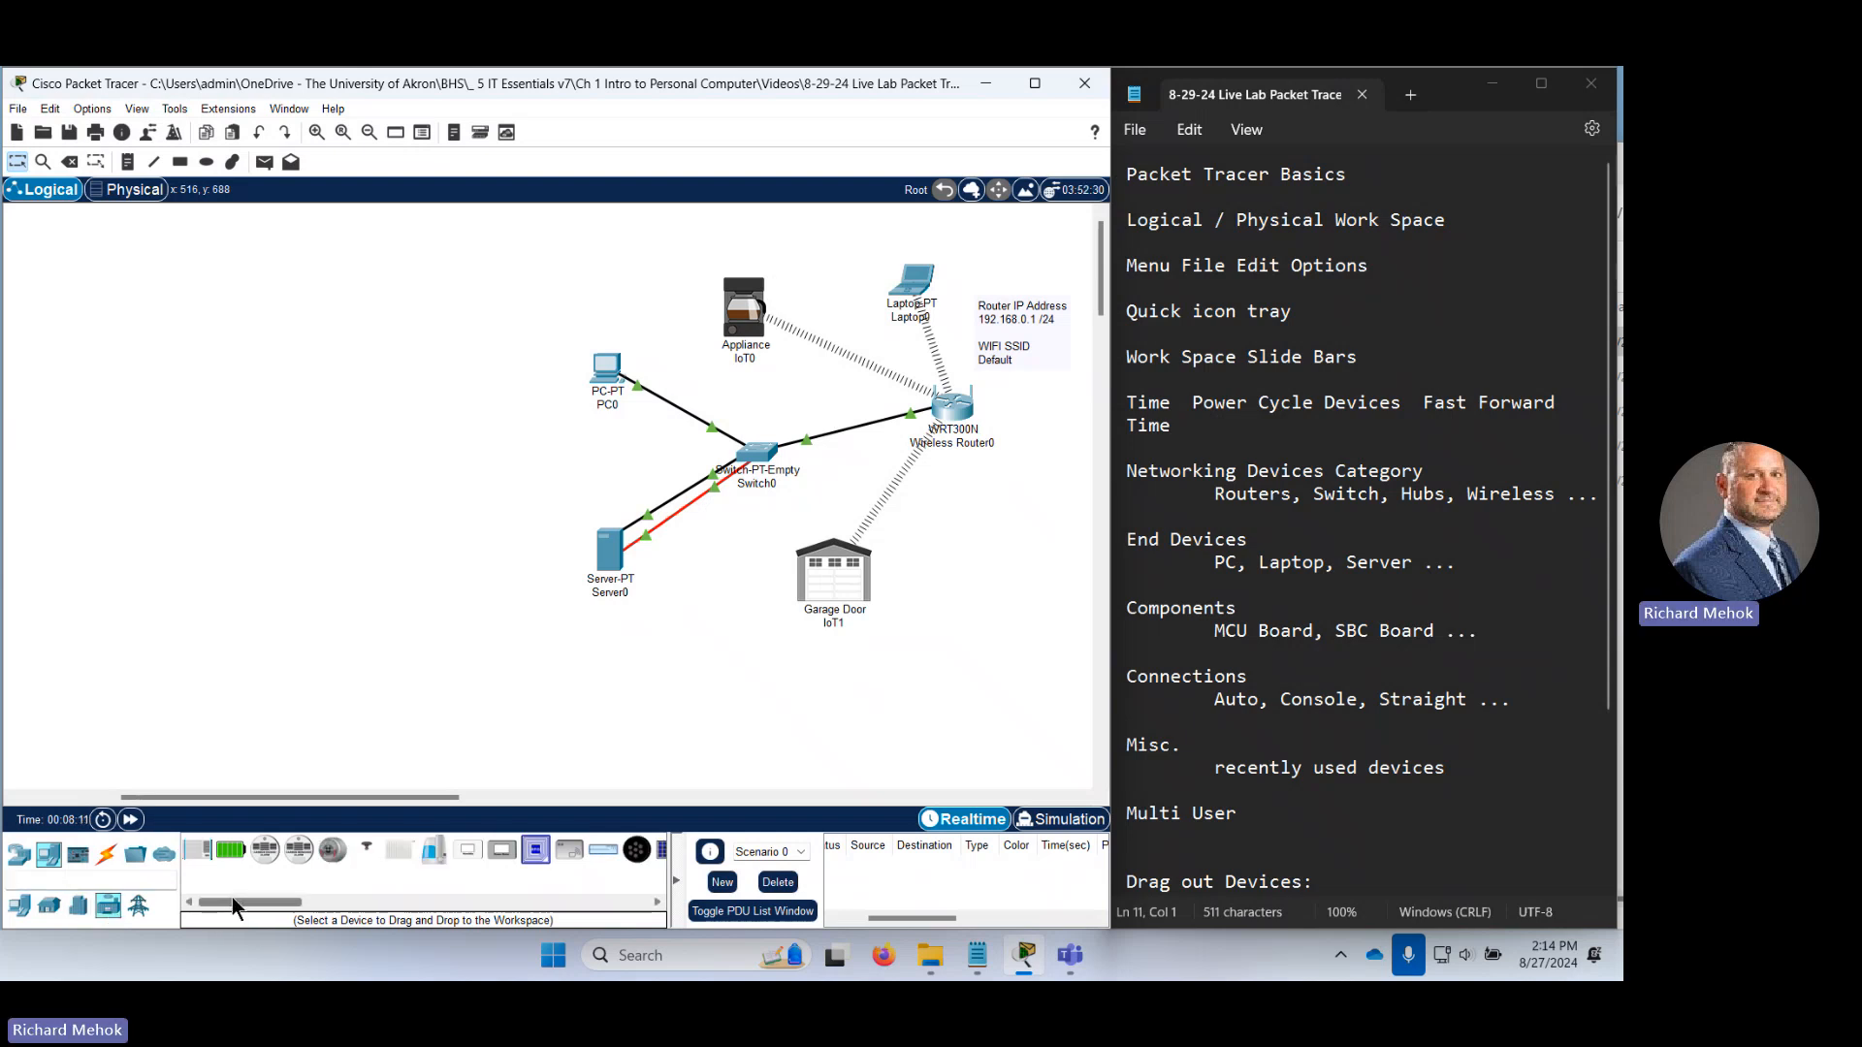
{"action": "mouse_move", "coordinate": [231, 898]}
{"action": "left_mouse_down"}
{"action": "mouse_move", "coordinate": [296, 902]}
{"action": "mouse_move", "coordinate": [256, 902]}
{"action": "left_mouse_up"}
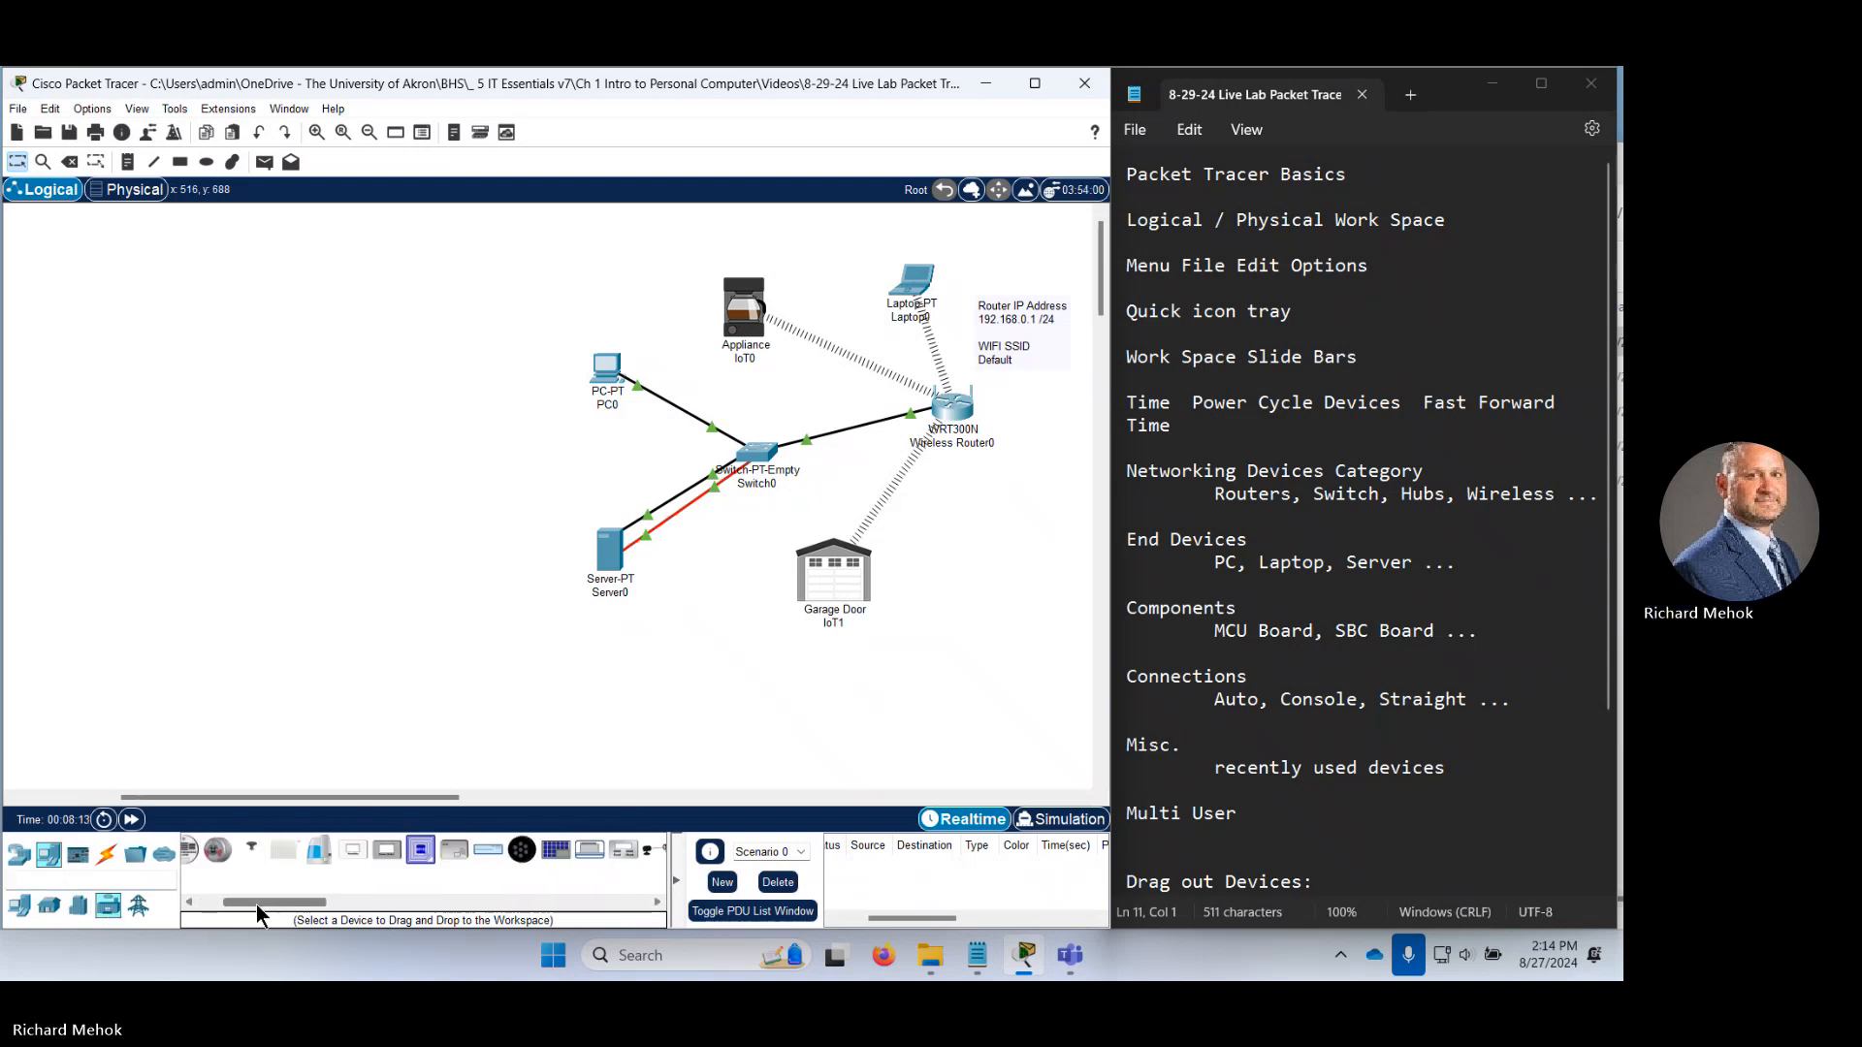
{"action": "left_click", "coordinate": [139, 907]}
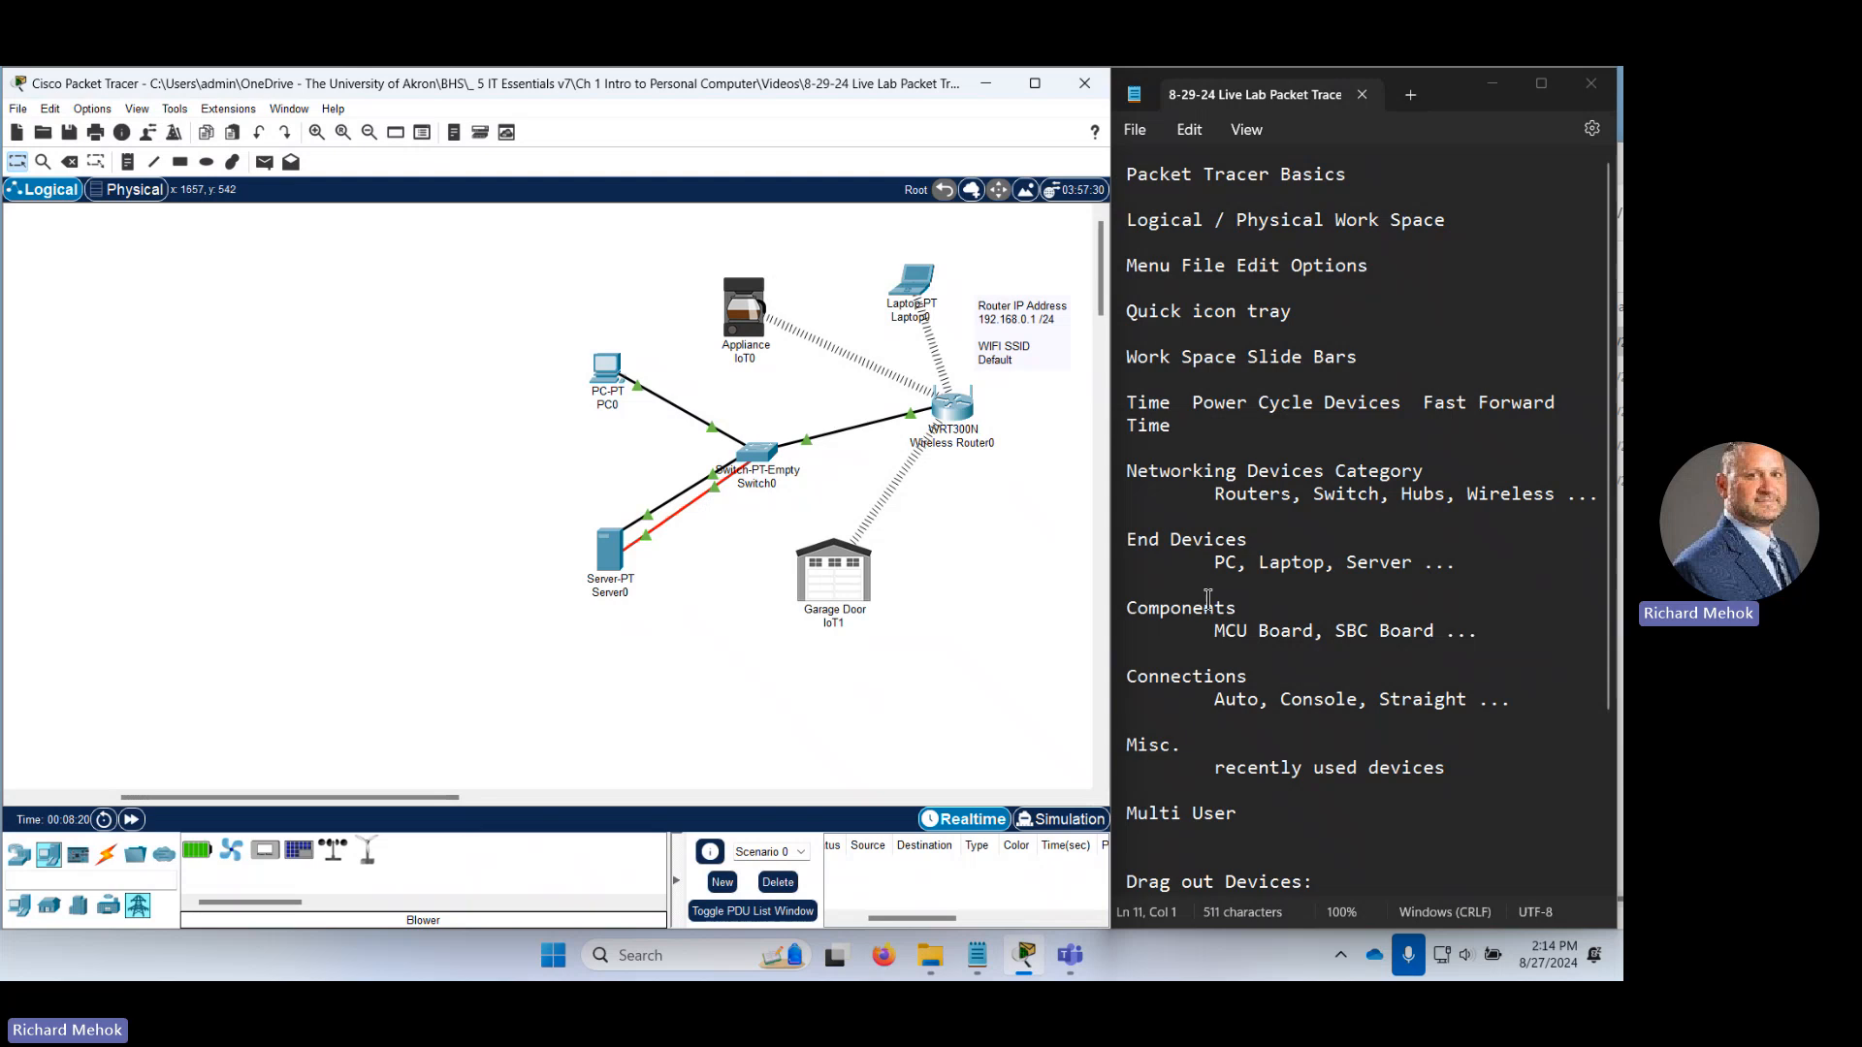
Switch to the Notepad lab notes and review the "Drag out Devices" list and the cable instruction.
{"action": "scroll", "coordinate": [1208, 598], "scroll_direction": "down", "scroll_amount": 3}
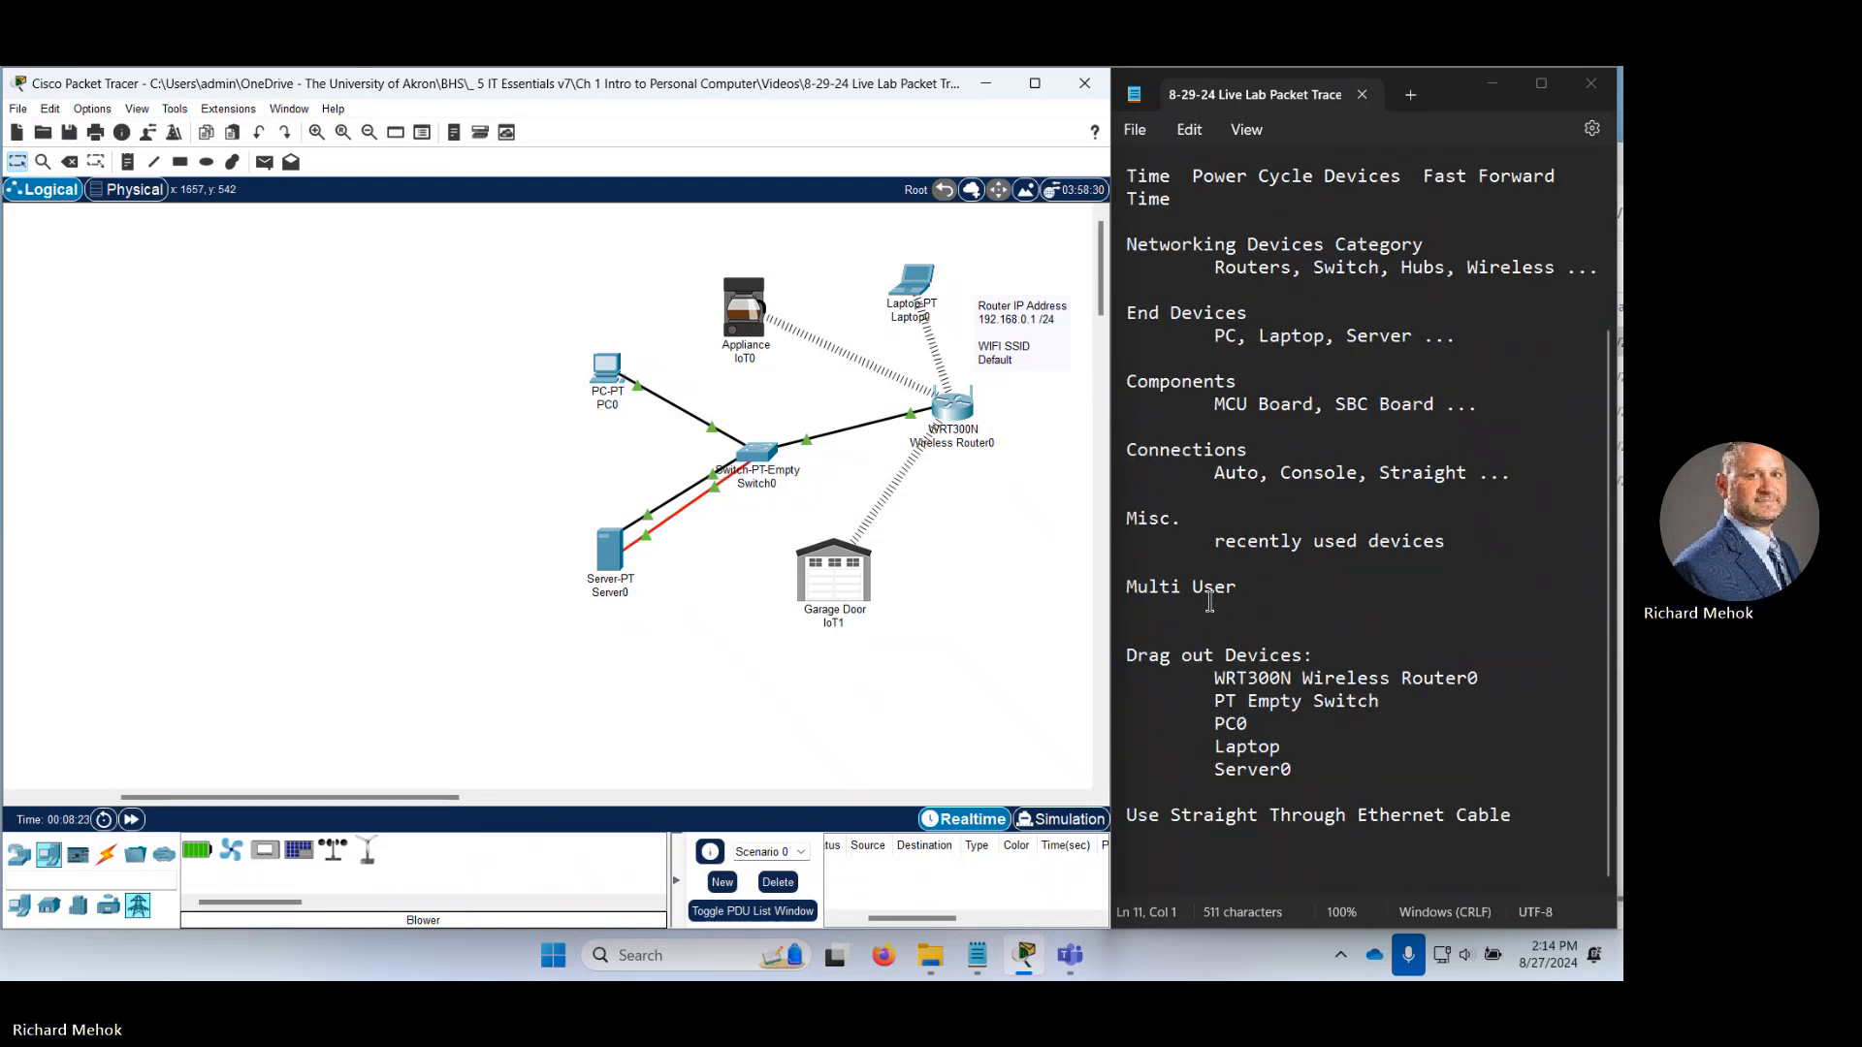
{"action": "left_click_drag", "start_coordinate": [1117, 652], "coordinate": [1399, 774]}
{"action": "double_click", "coordinate": [1275, 839]}
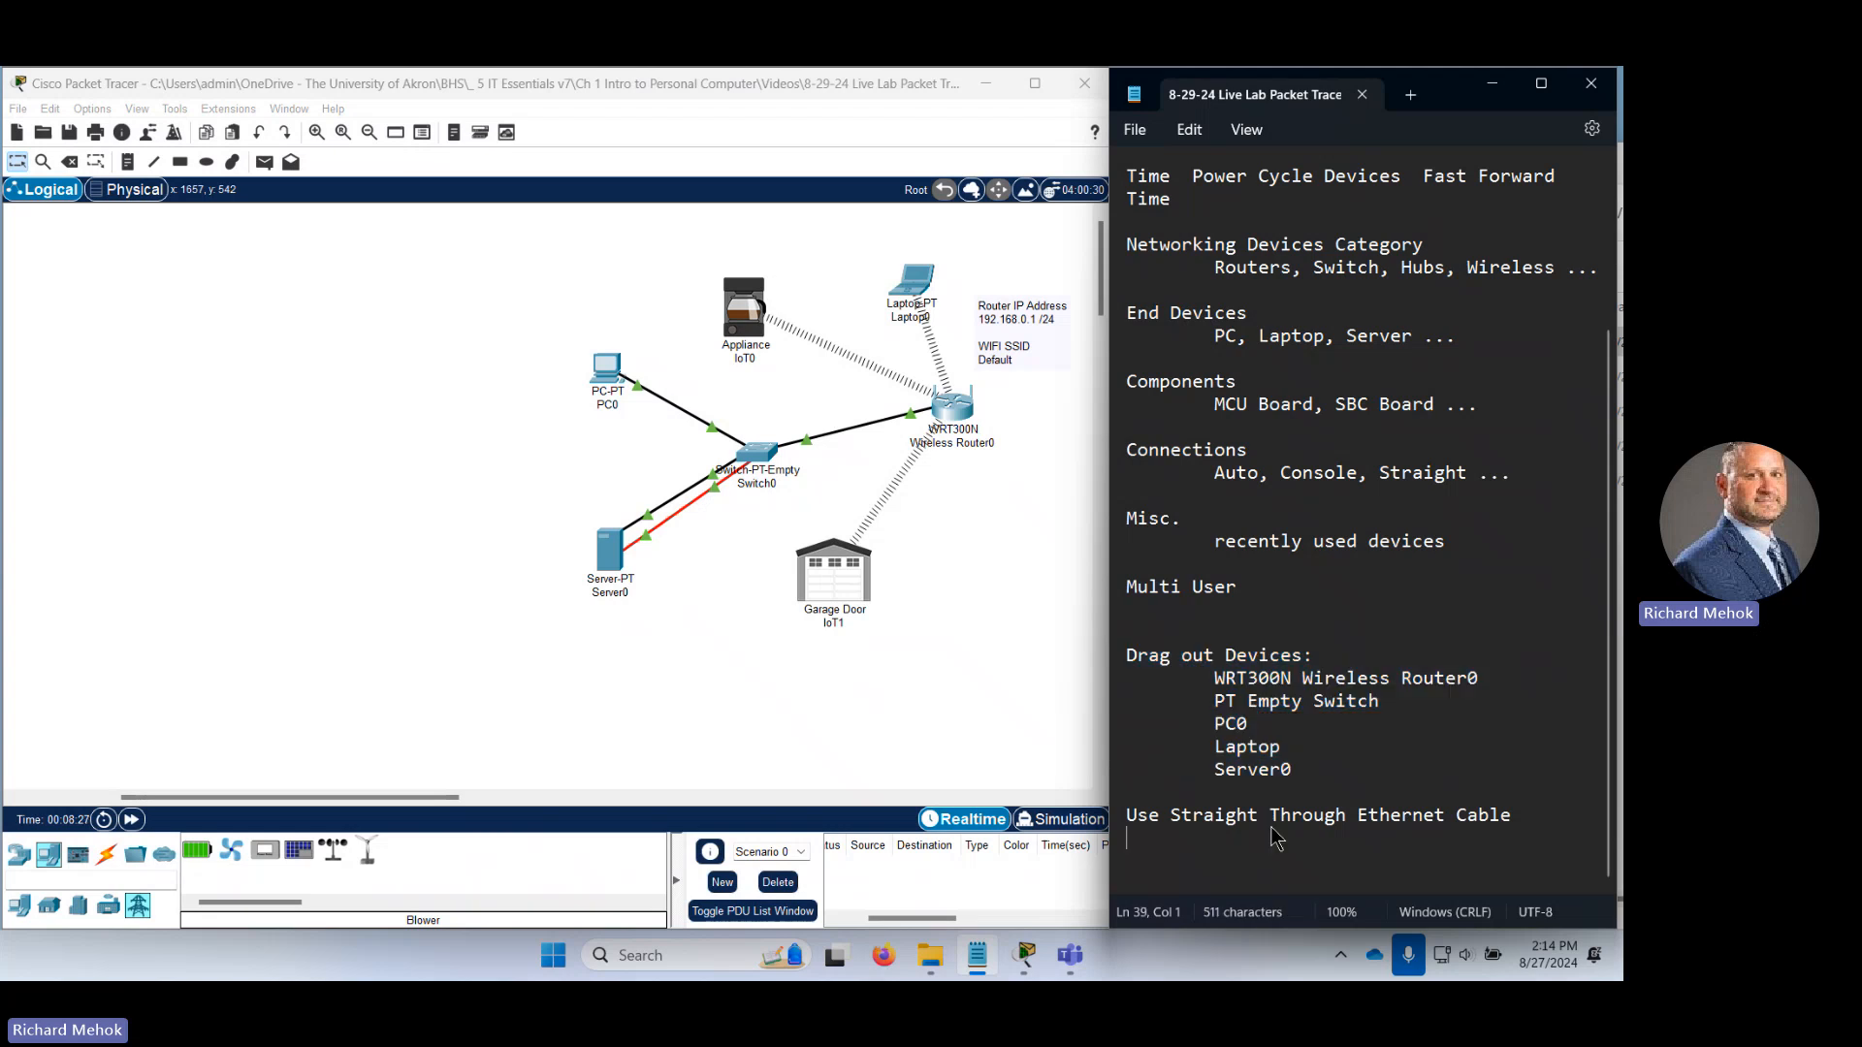
In Packet Tracer, browse the Components category through boards, actuators and sensors, plus the available connection cable types.
{"action": "left_click", "coordinate": [78, 858]}
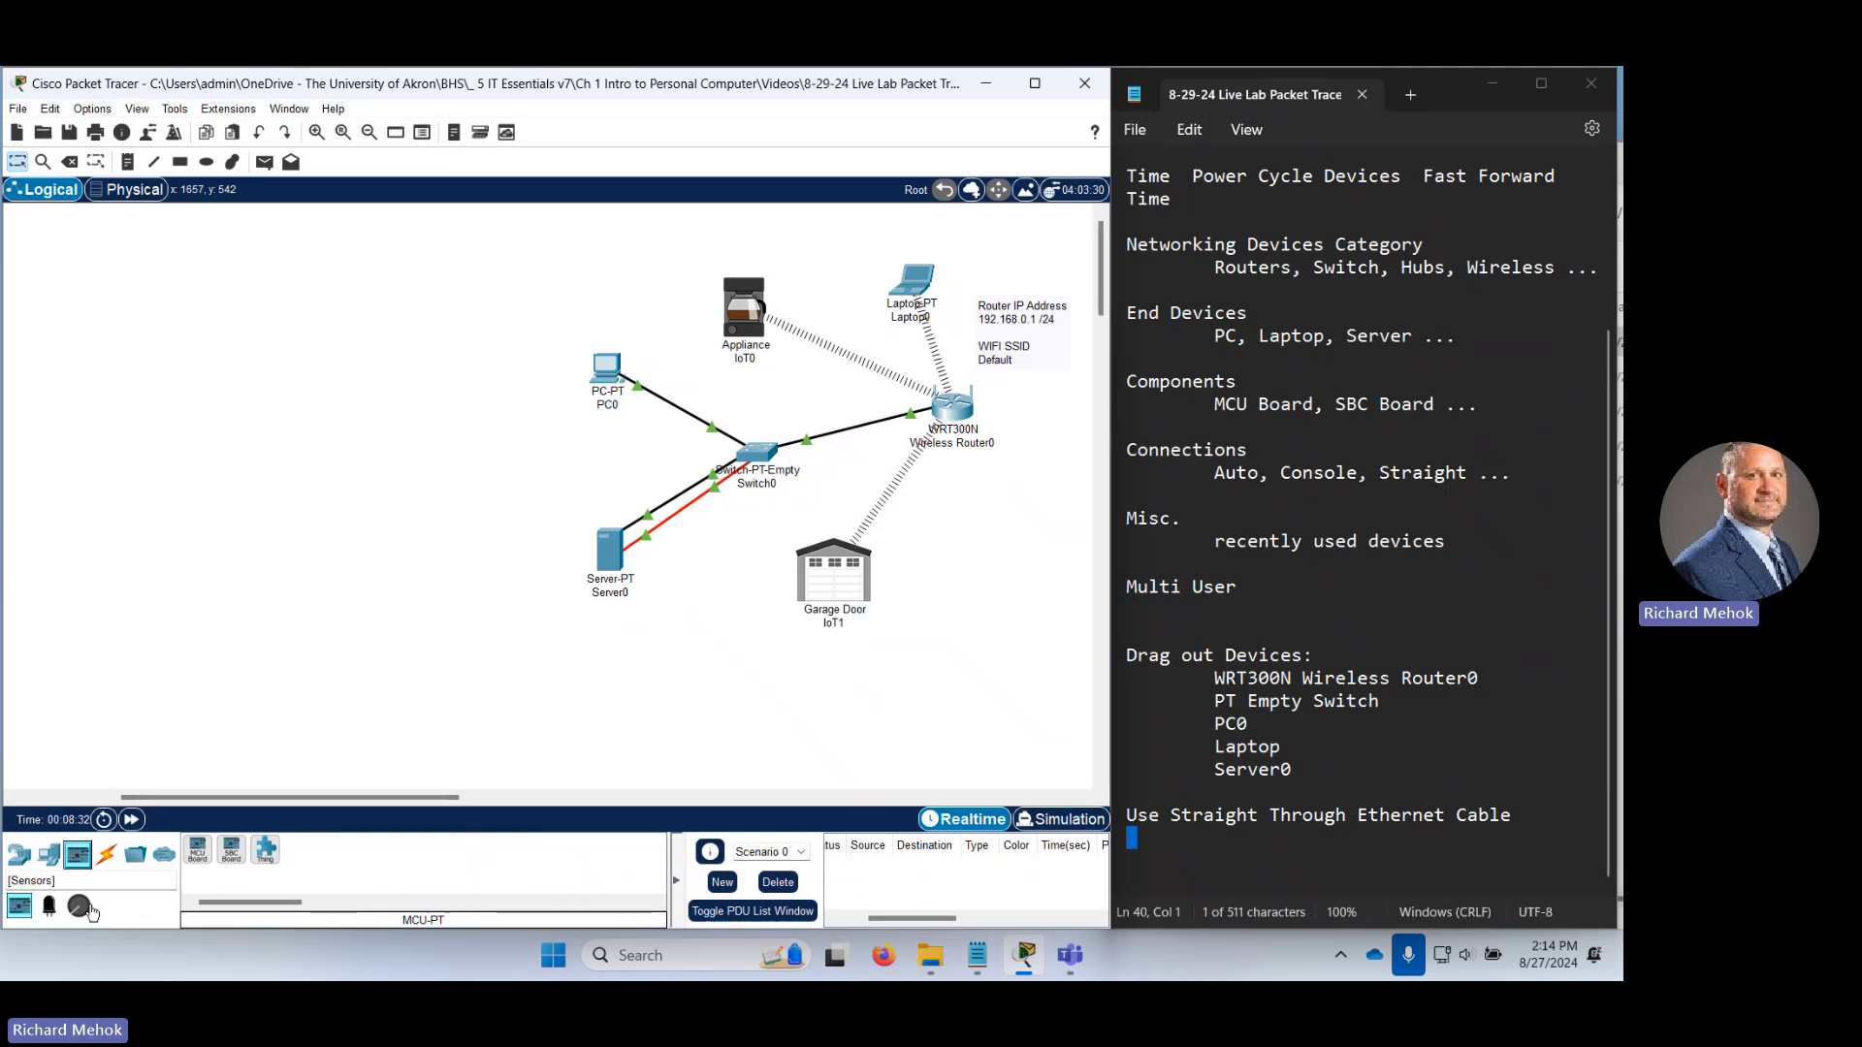
{"action": "left_click", "coordinate": [56, 911]}
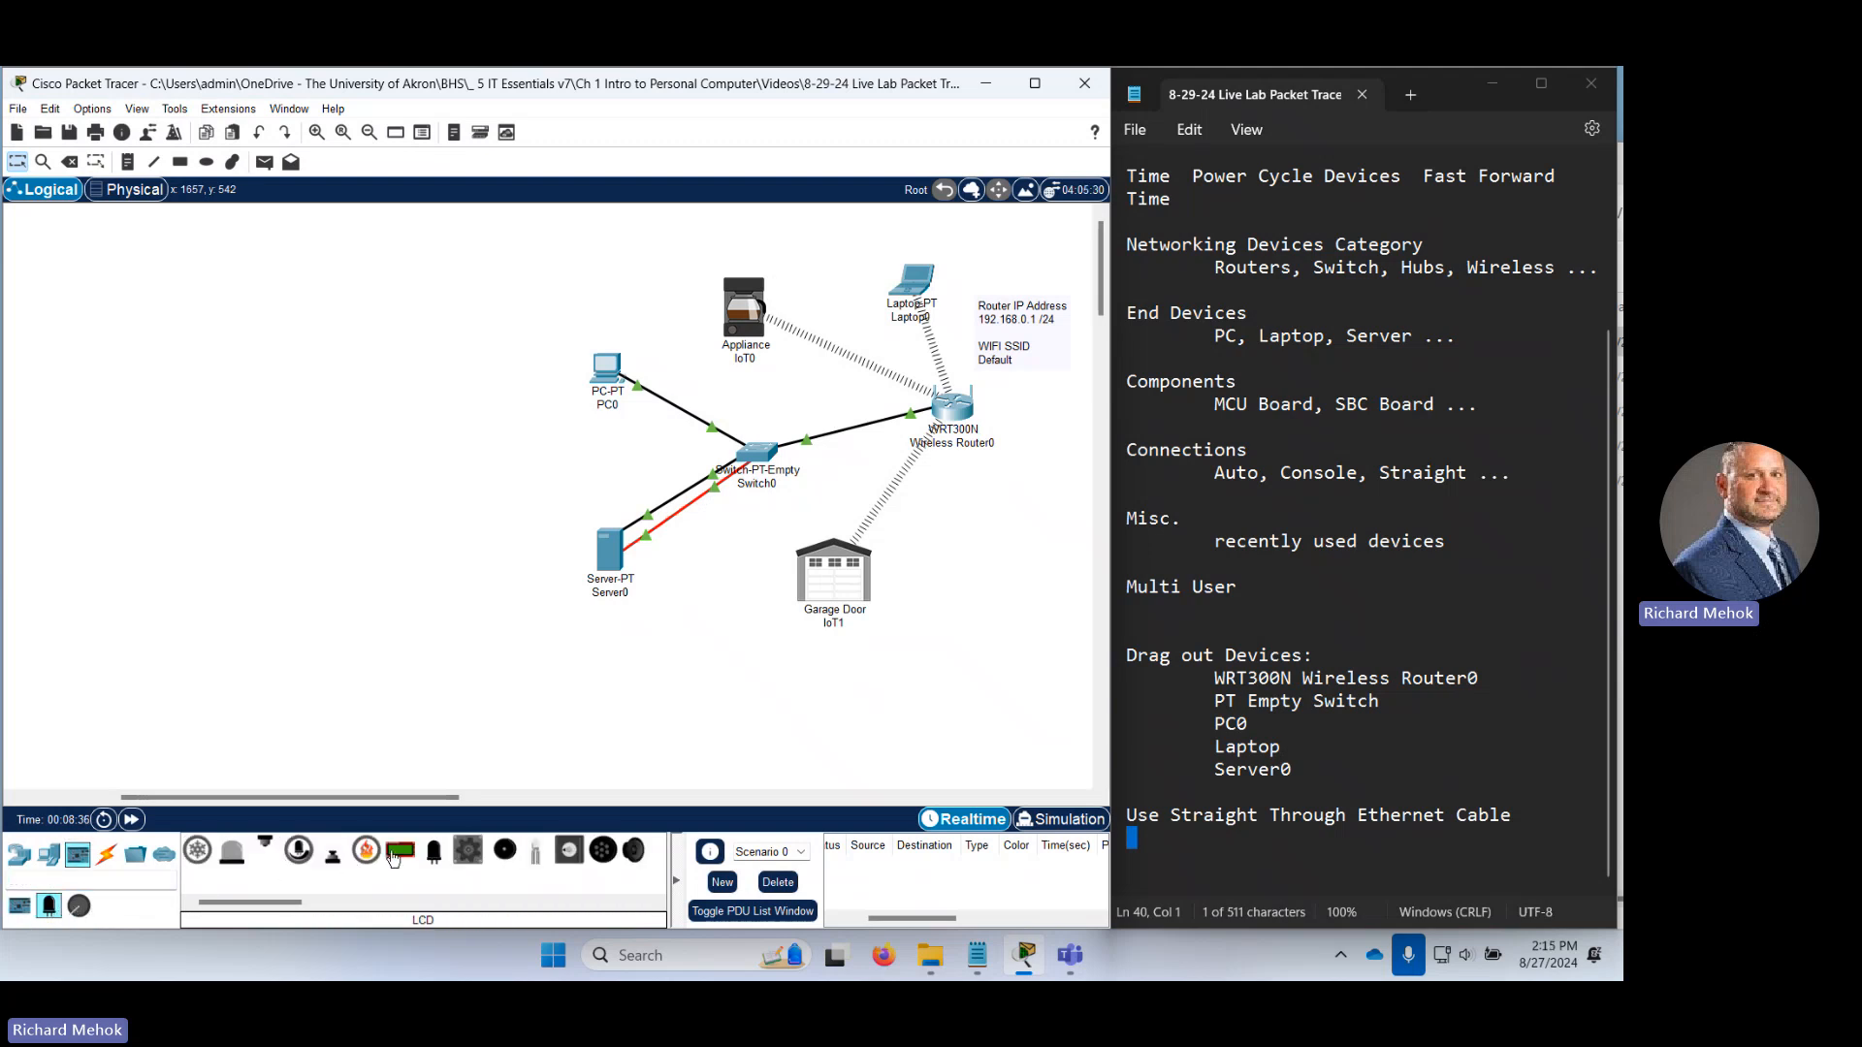
{"action": "left_click", "coordinate": [79, 906]}
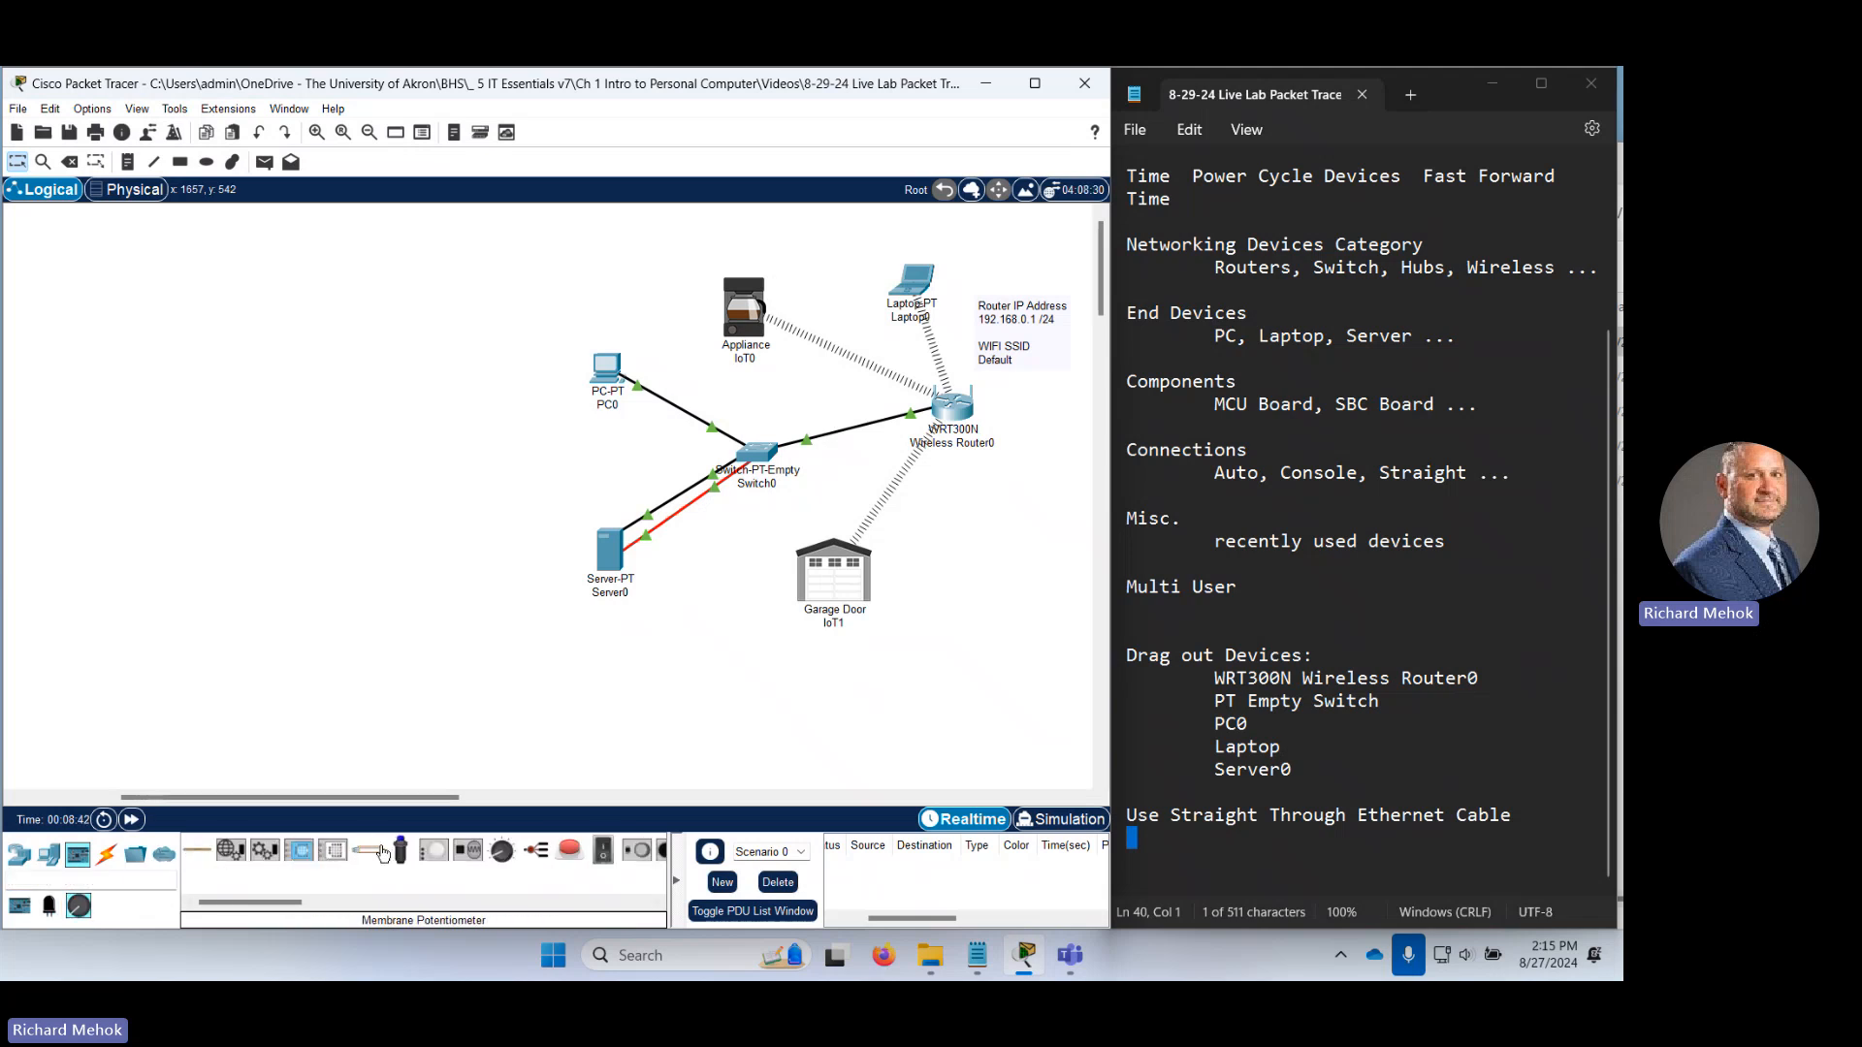
{"action": "left_click", "coordinate": [113, 858]}
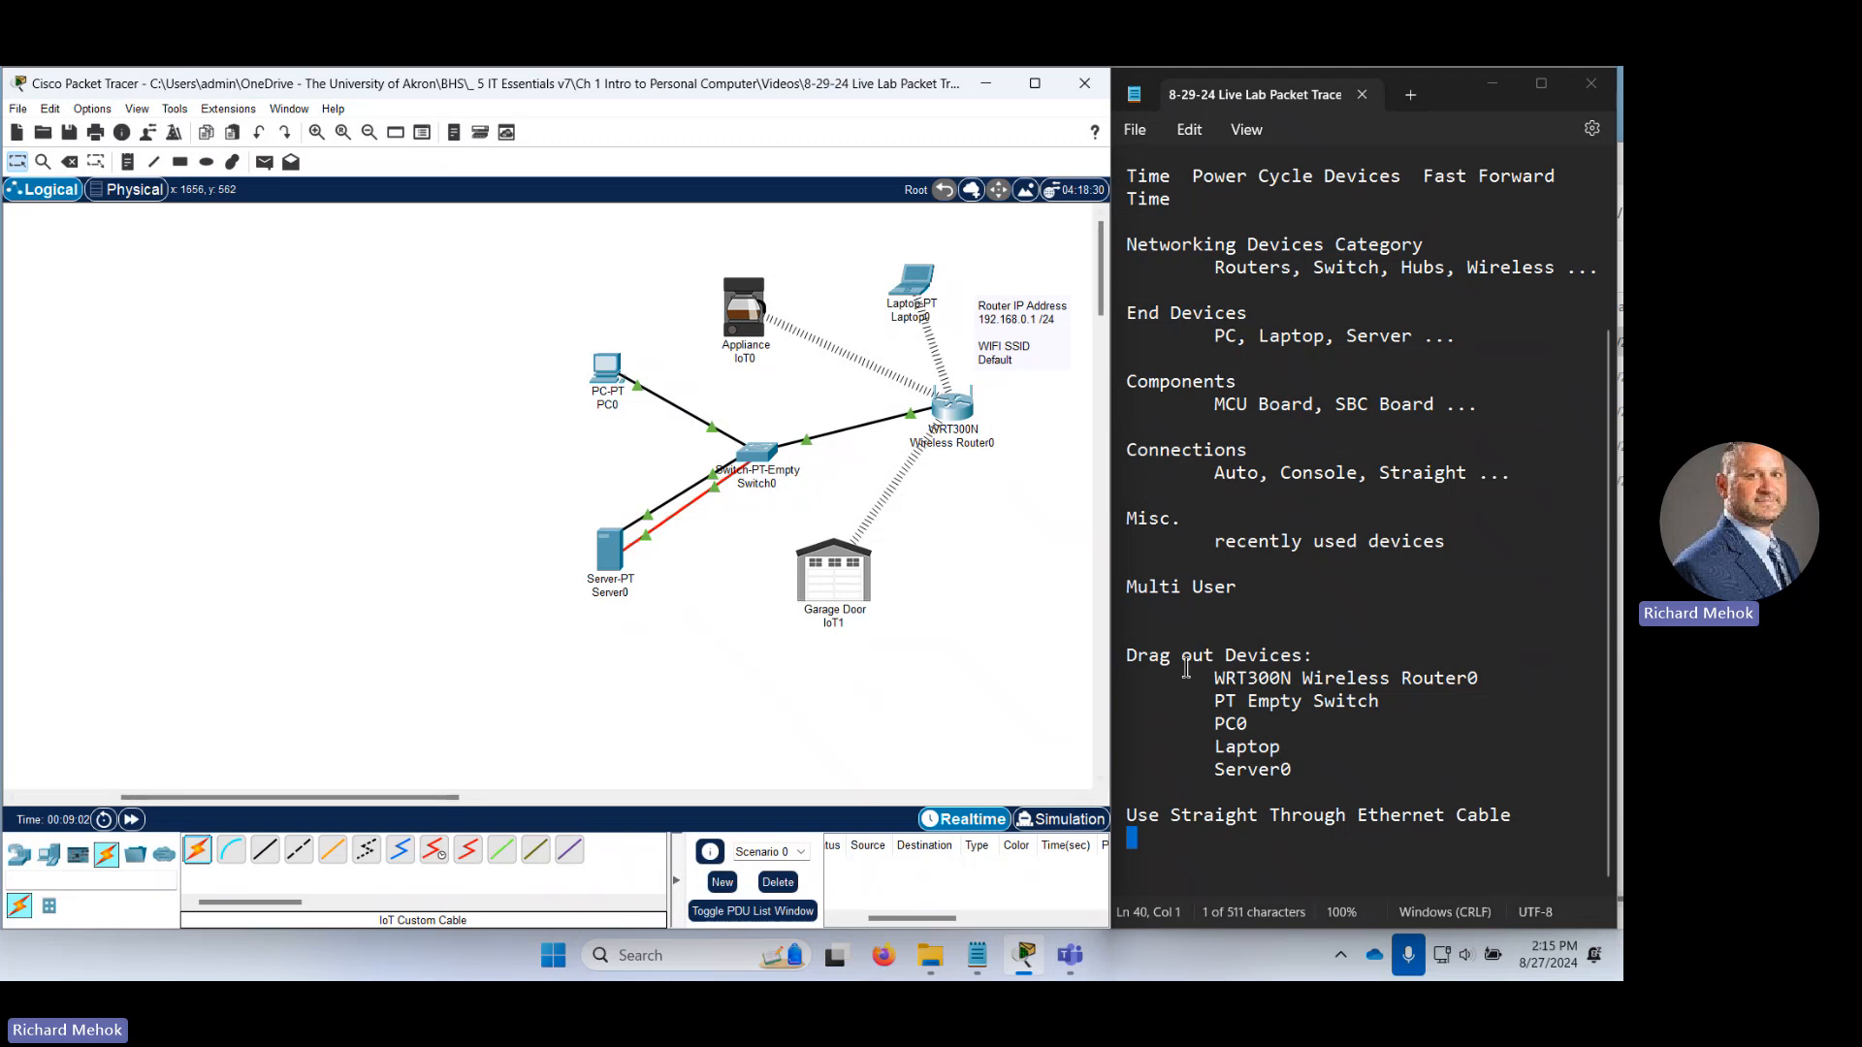
Highlight the wireless router entry in the notes and place a WRT300N in the empty workspace area to the left of PC0.
{"action": "left_click_drag", "start_coordinate": [1214, 679], "coordinate": [1501, 681]}
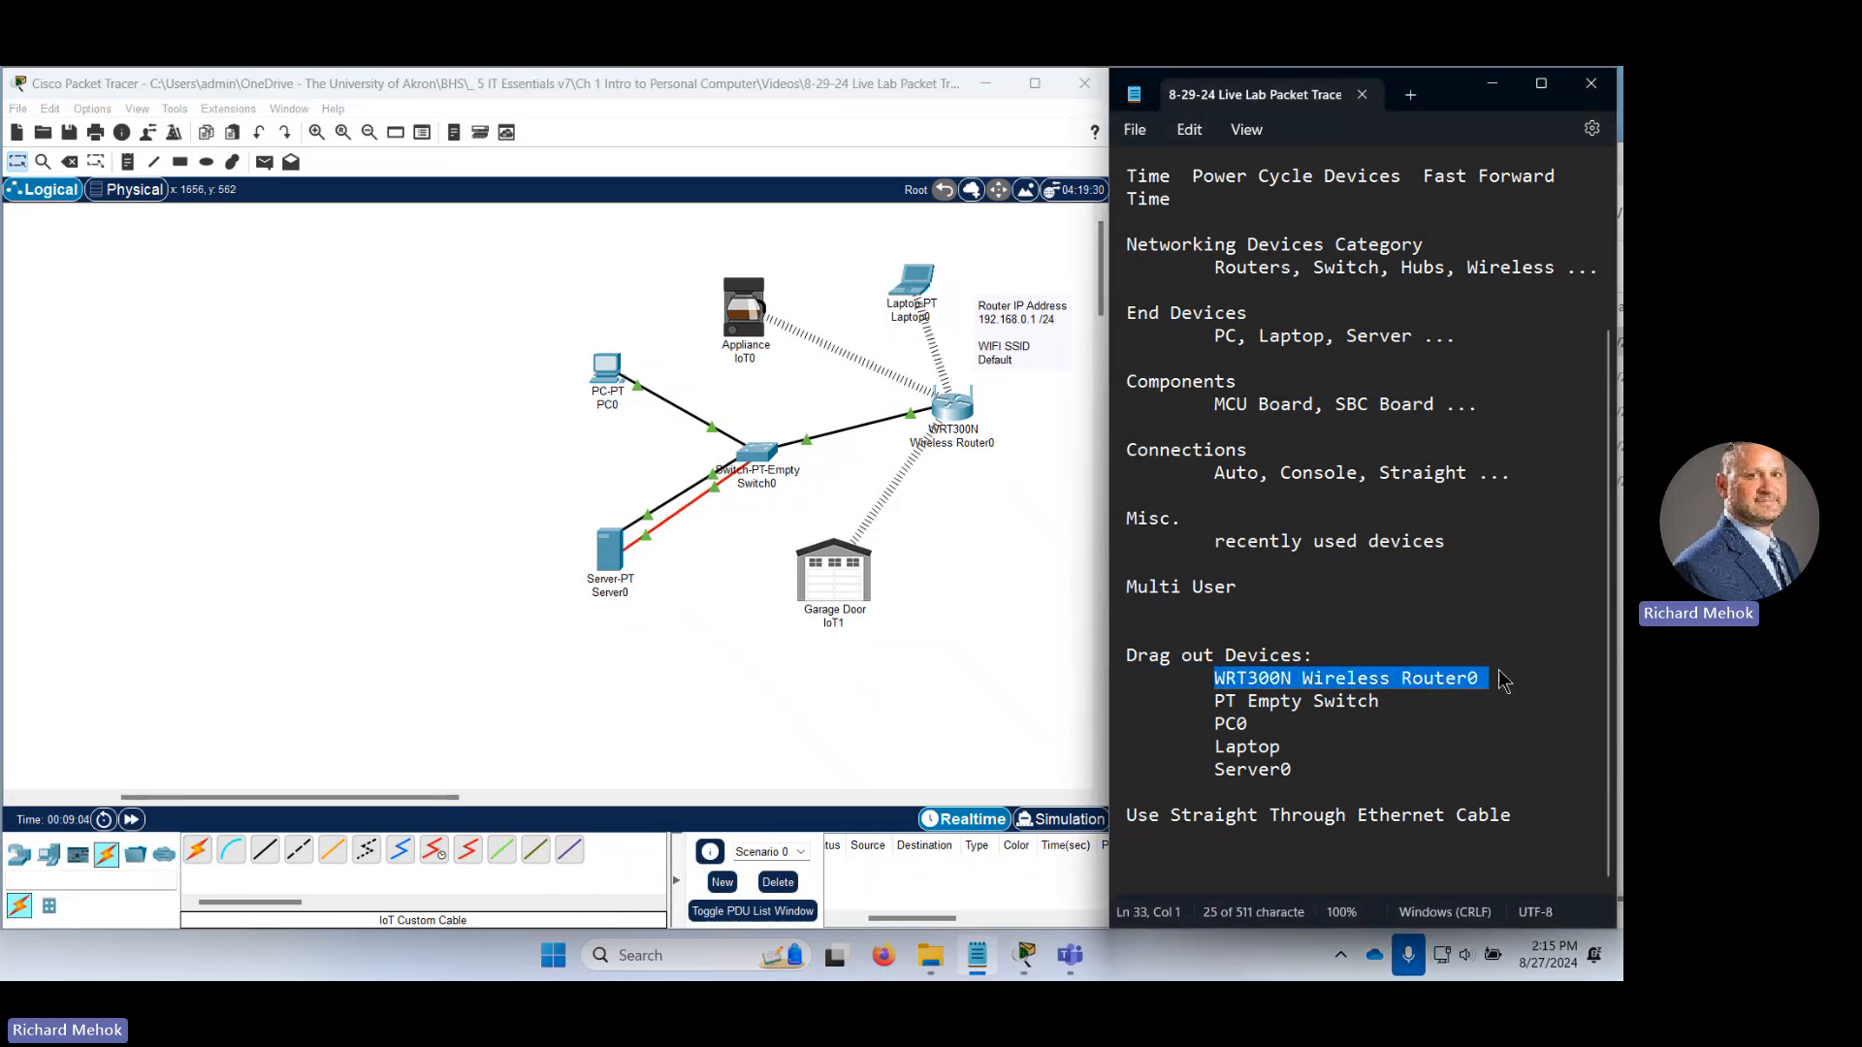
{"action": "left_click", "coordinate": [20, 865]}
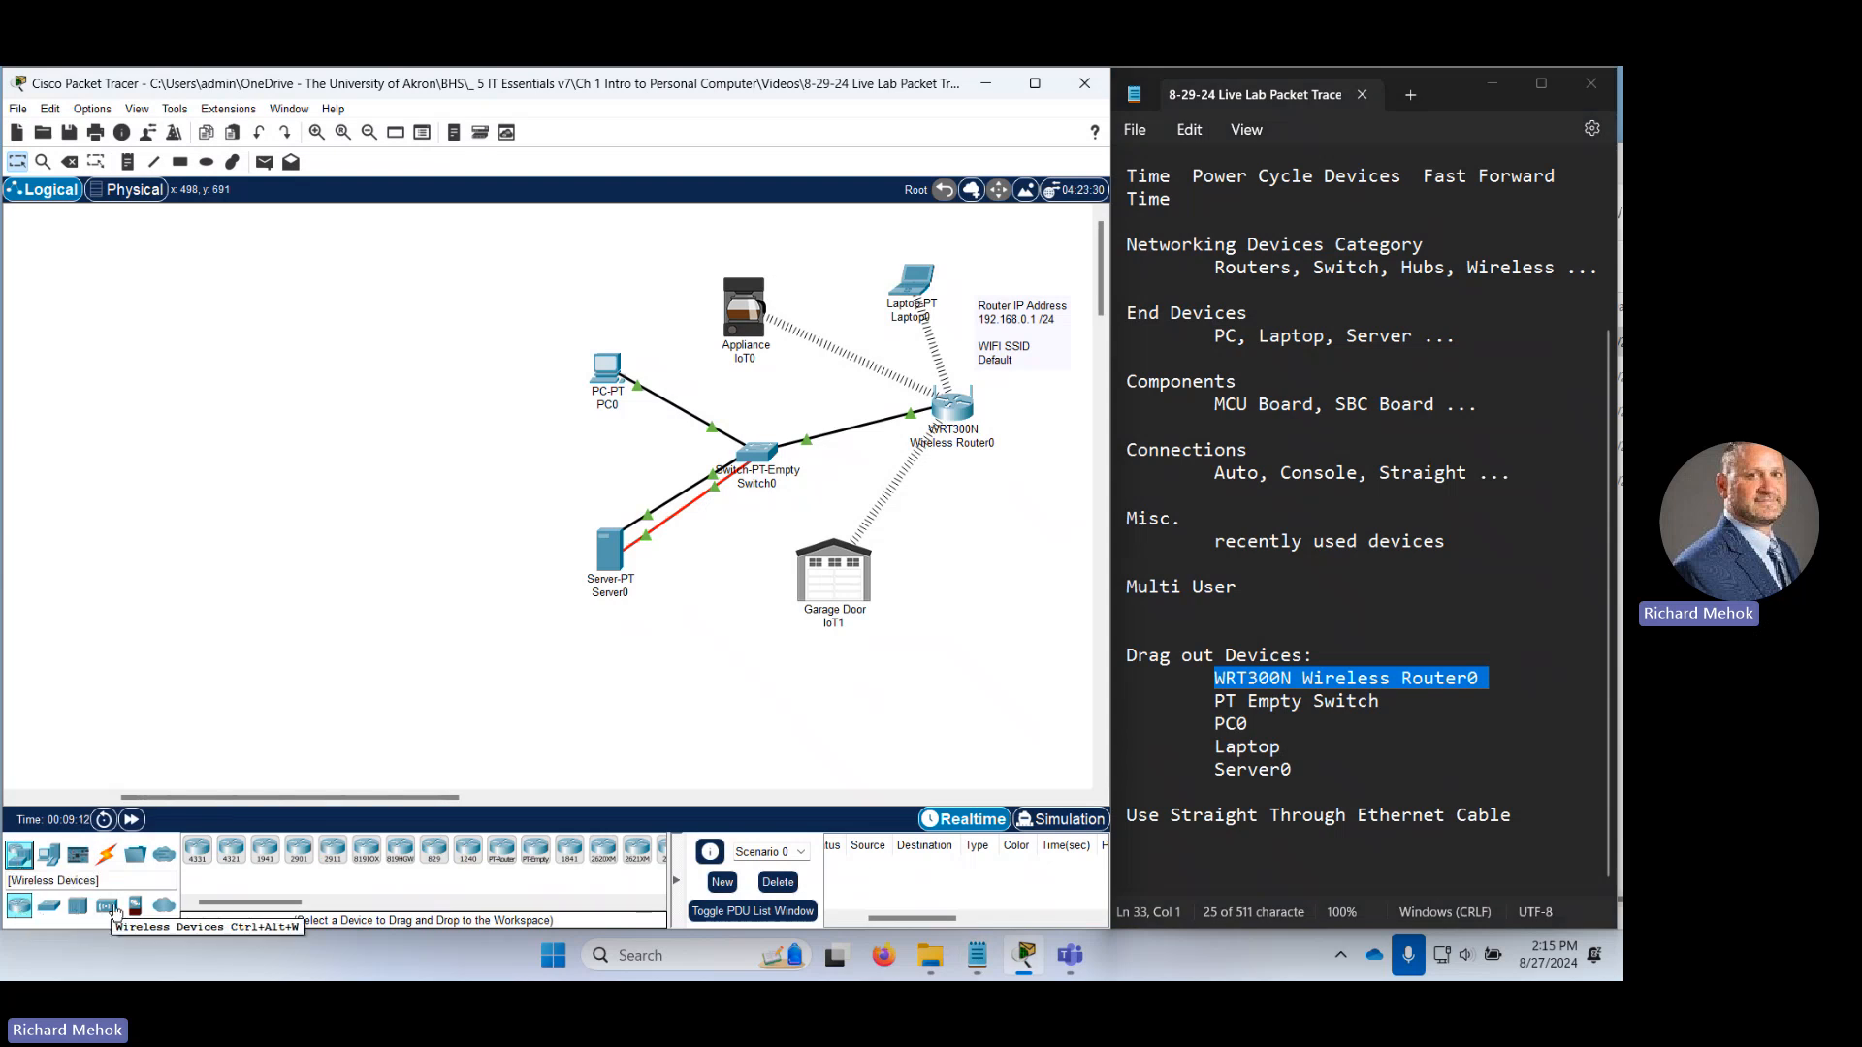
{"action": "left_click", "coordinate": [108, 906]}
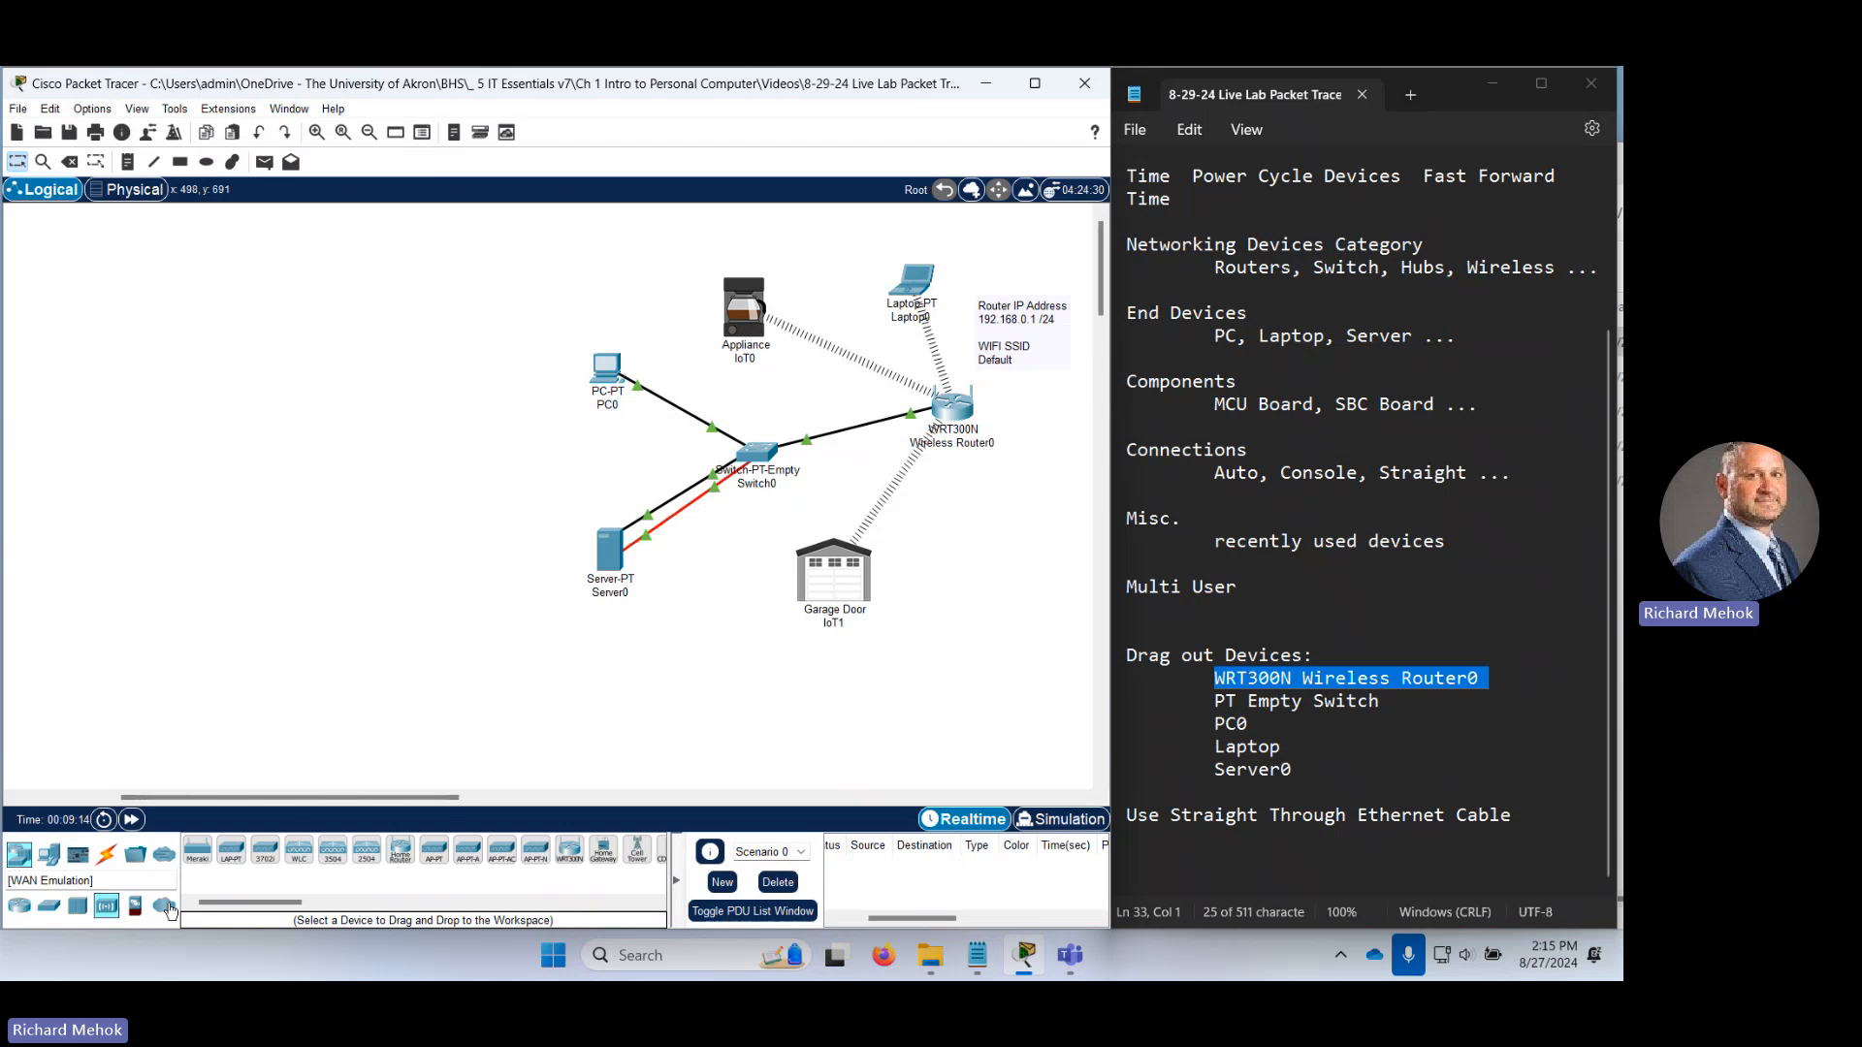
{"action": "left_click_drag", "start_coordinate": [229, 902], "coordinate": [265, 906]}
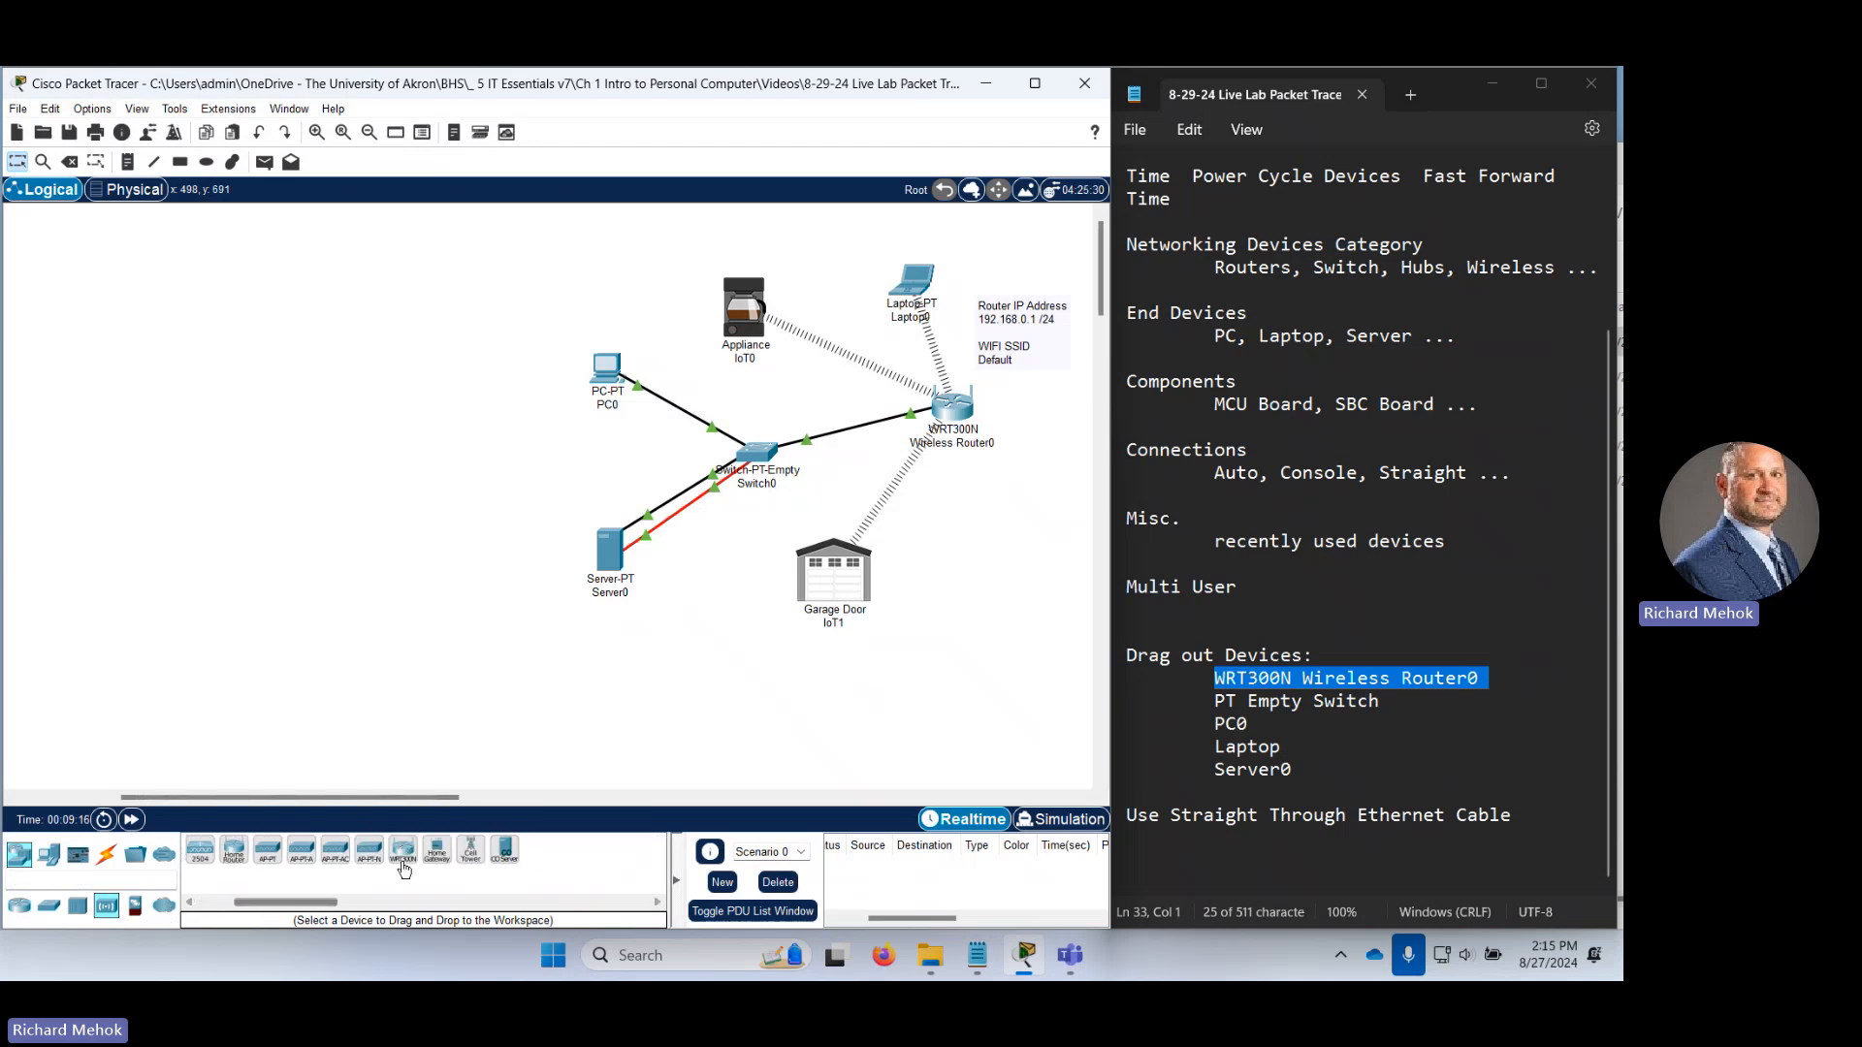
{"action": "left_click_drag", "start_coordinate": [407, 849], "coordinate": [410, 407]}
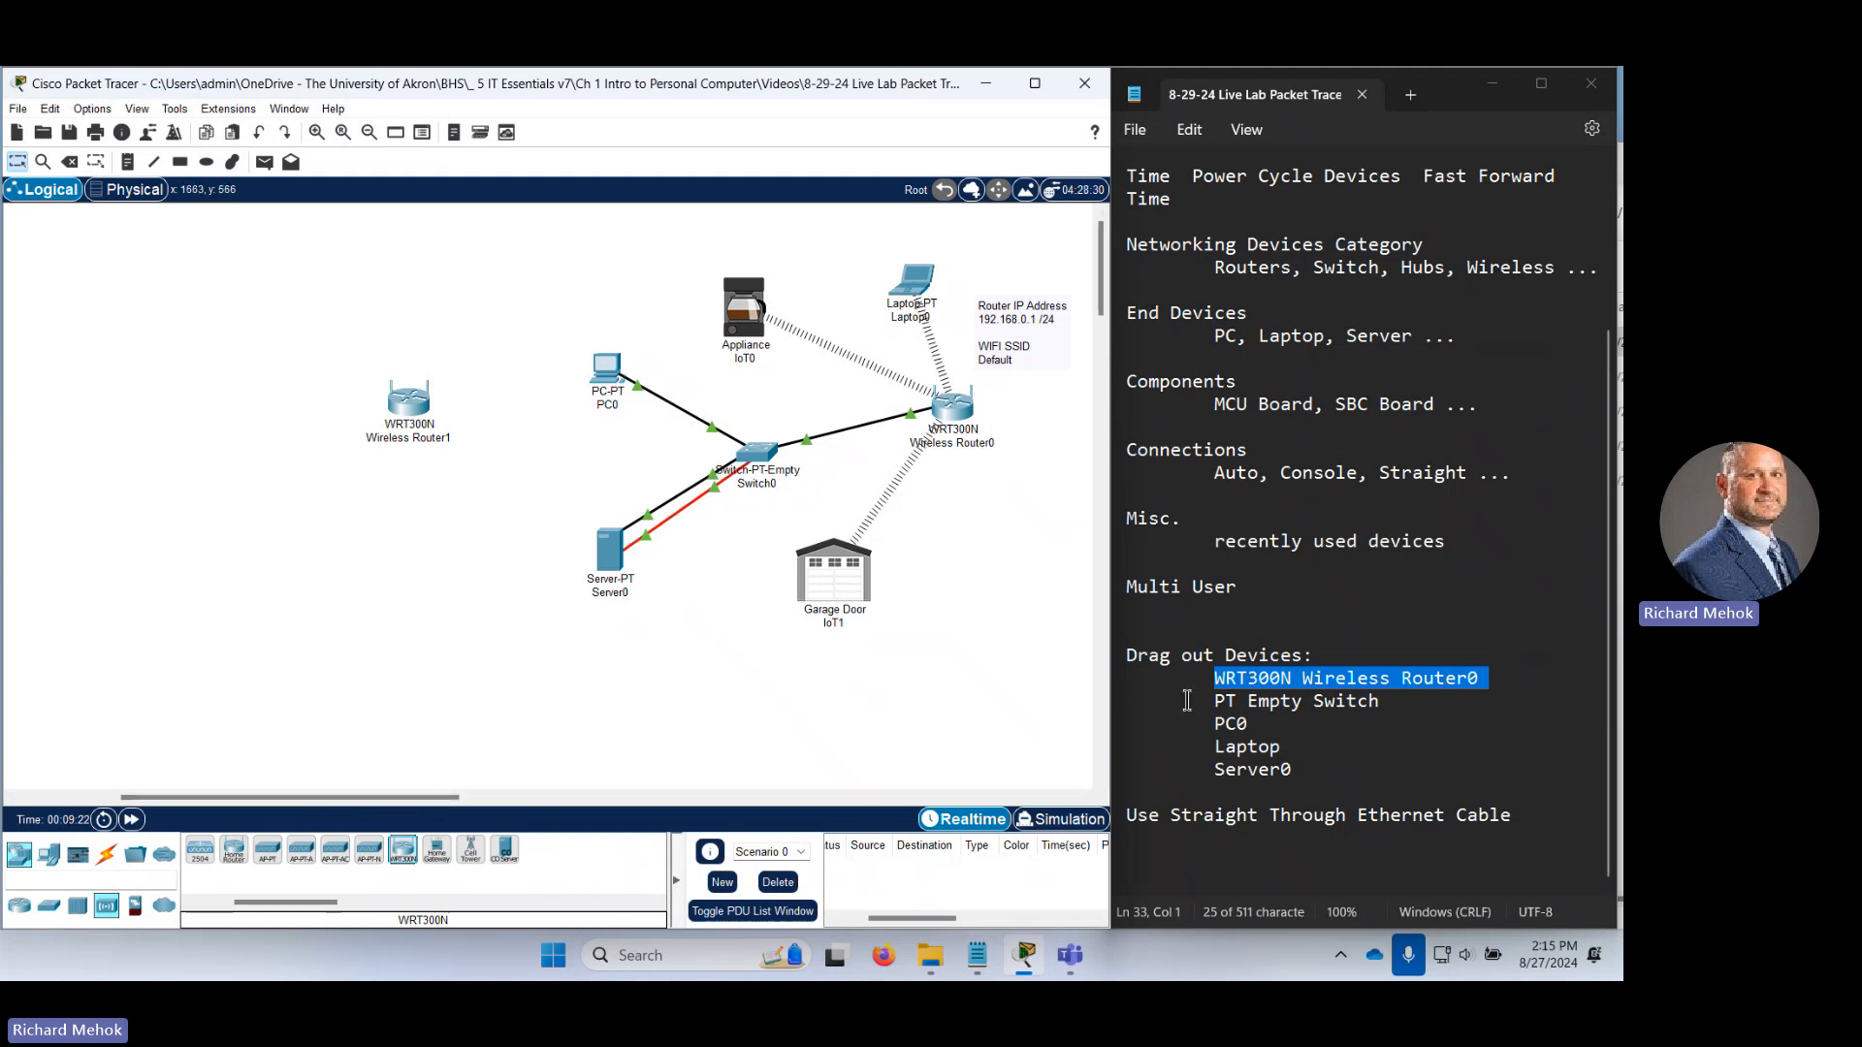
Highlight the PT Empty Switch entry in the notes and place a Switch-PT-Empty to the left of the new WRT300N router.
{"action": "mouse_move", "coordinate": [1214, 701]}
{"action": "left_mouse_down"}
{"action": "mouse_move", "coordinate": [1301, 711]}
{"action": "mouse_move", "coordinate": [1212, 727]}
{"action": "left_mouse_up"}
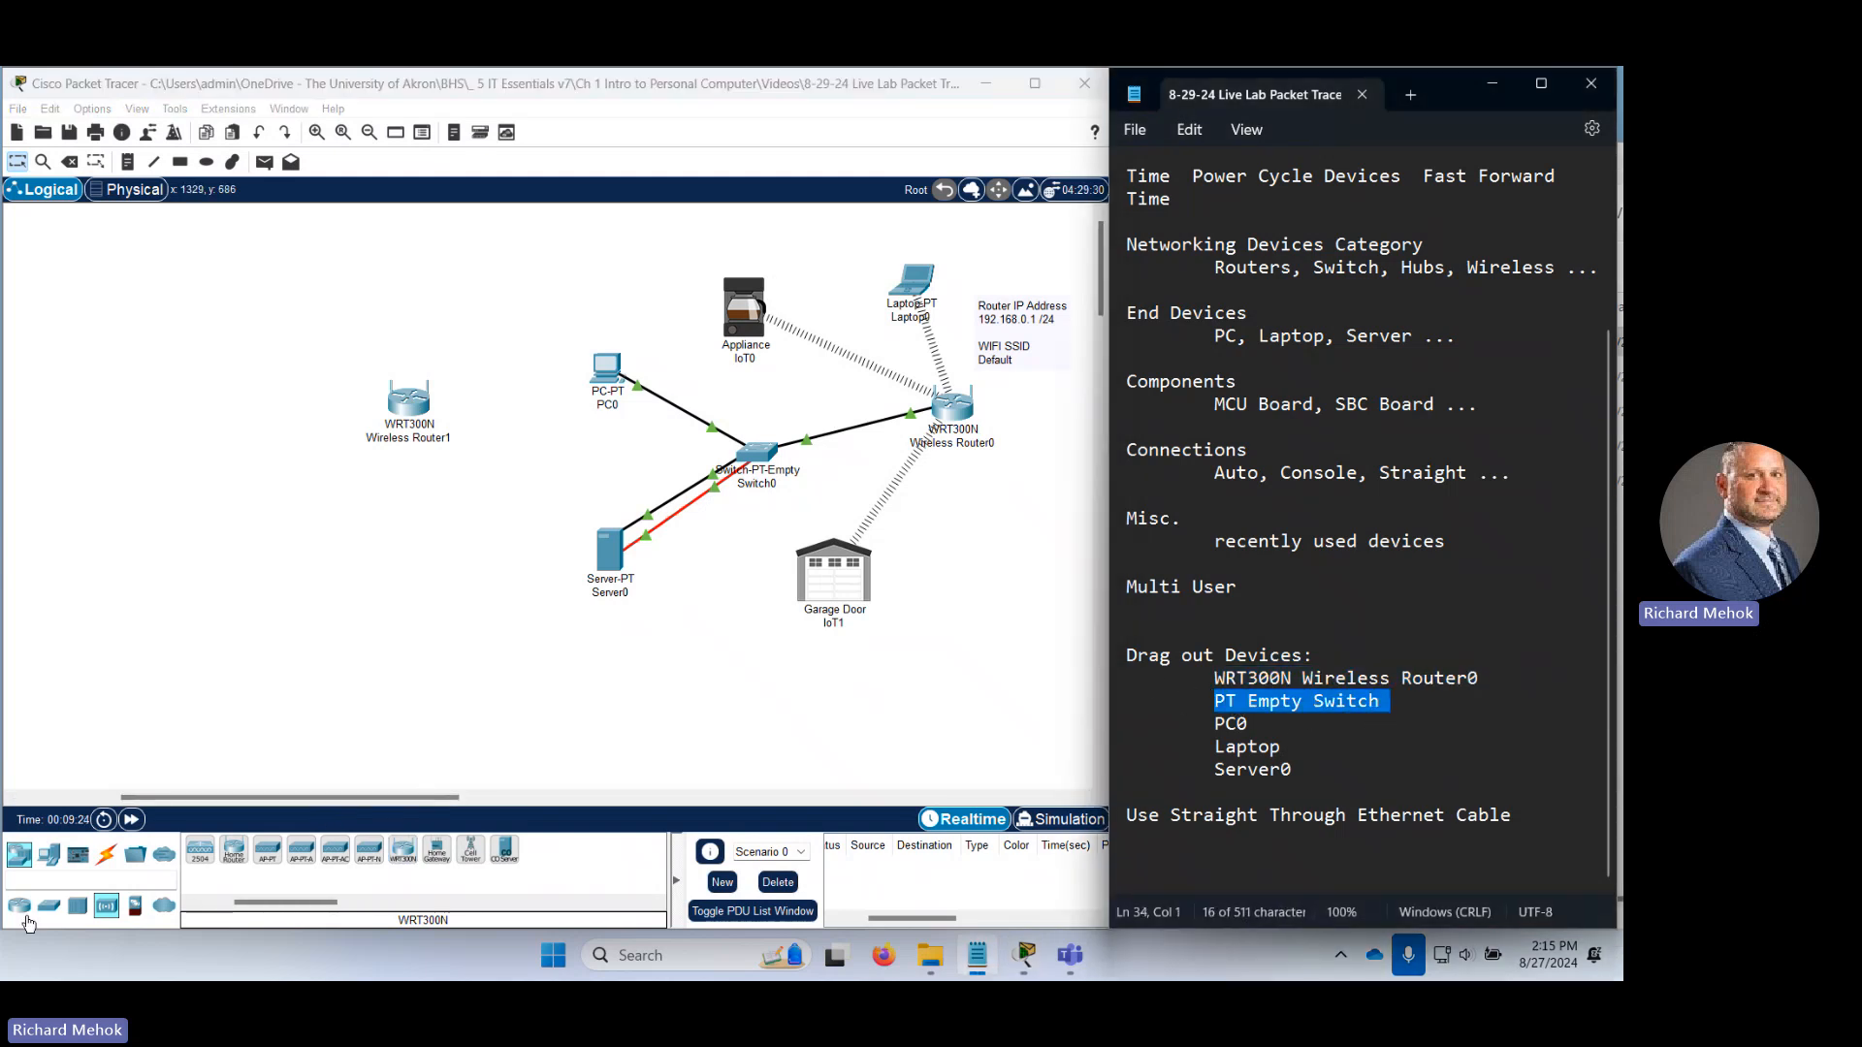
{"action": "left_click", "coordinate": [19, 857]}
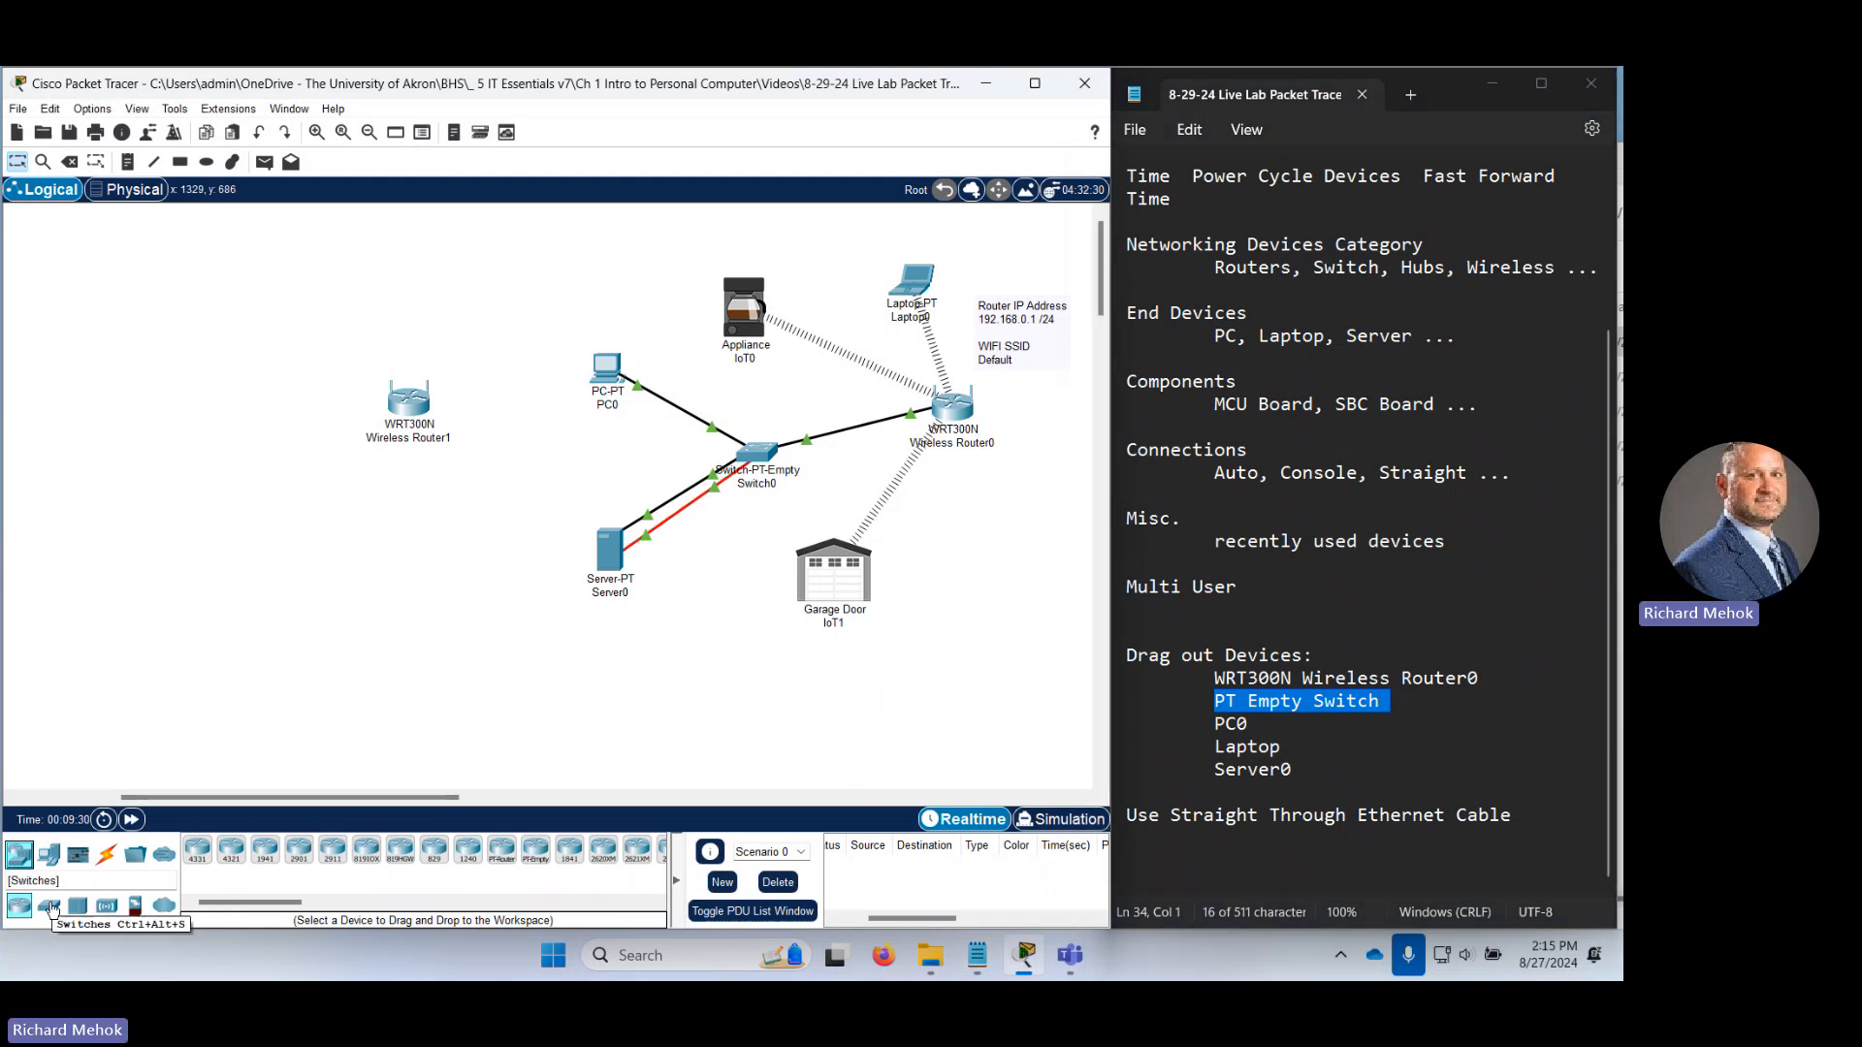
{"action": "left_click", "coordinate": [53, 907]}
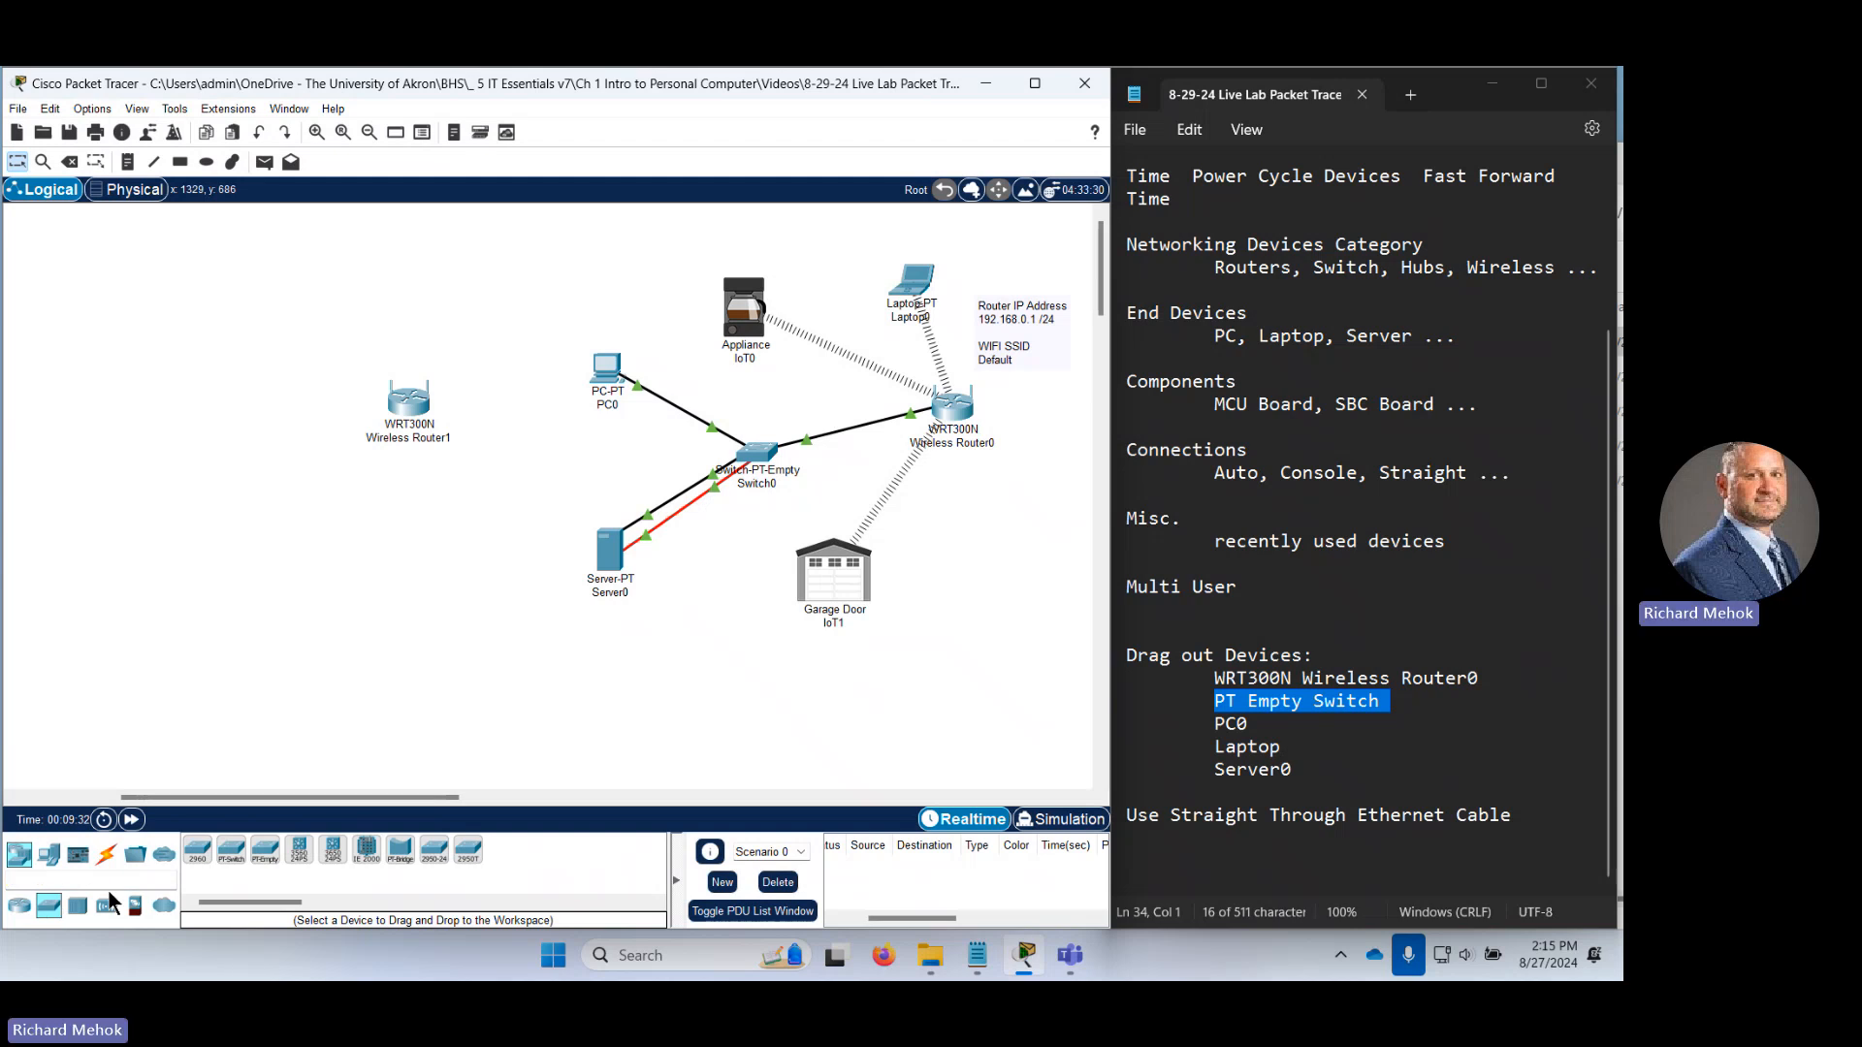
{"action": "left_click_drag", "start_coordinate": [262, 863], "coordinate": [259, 429]}
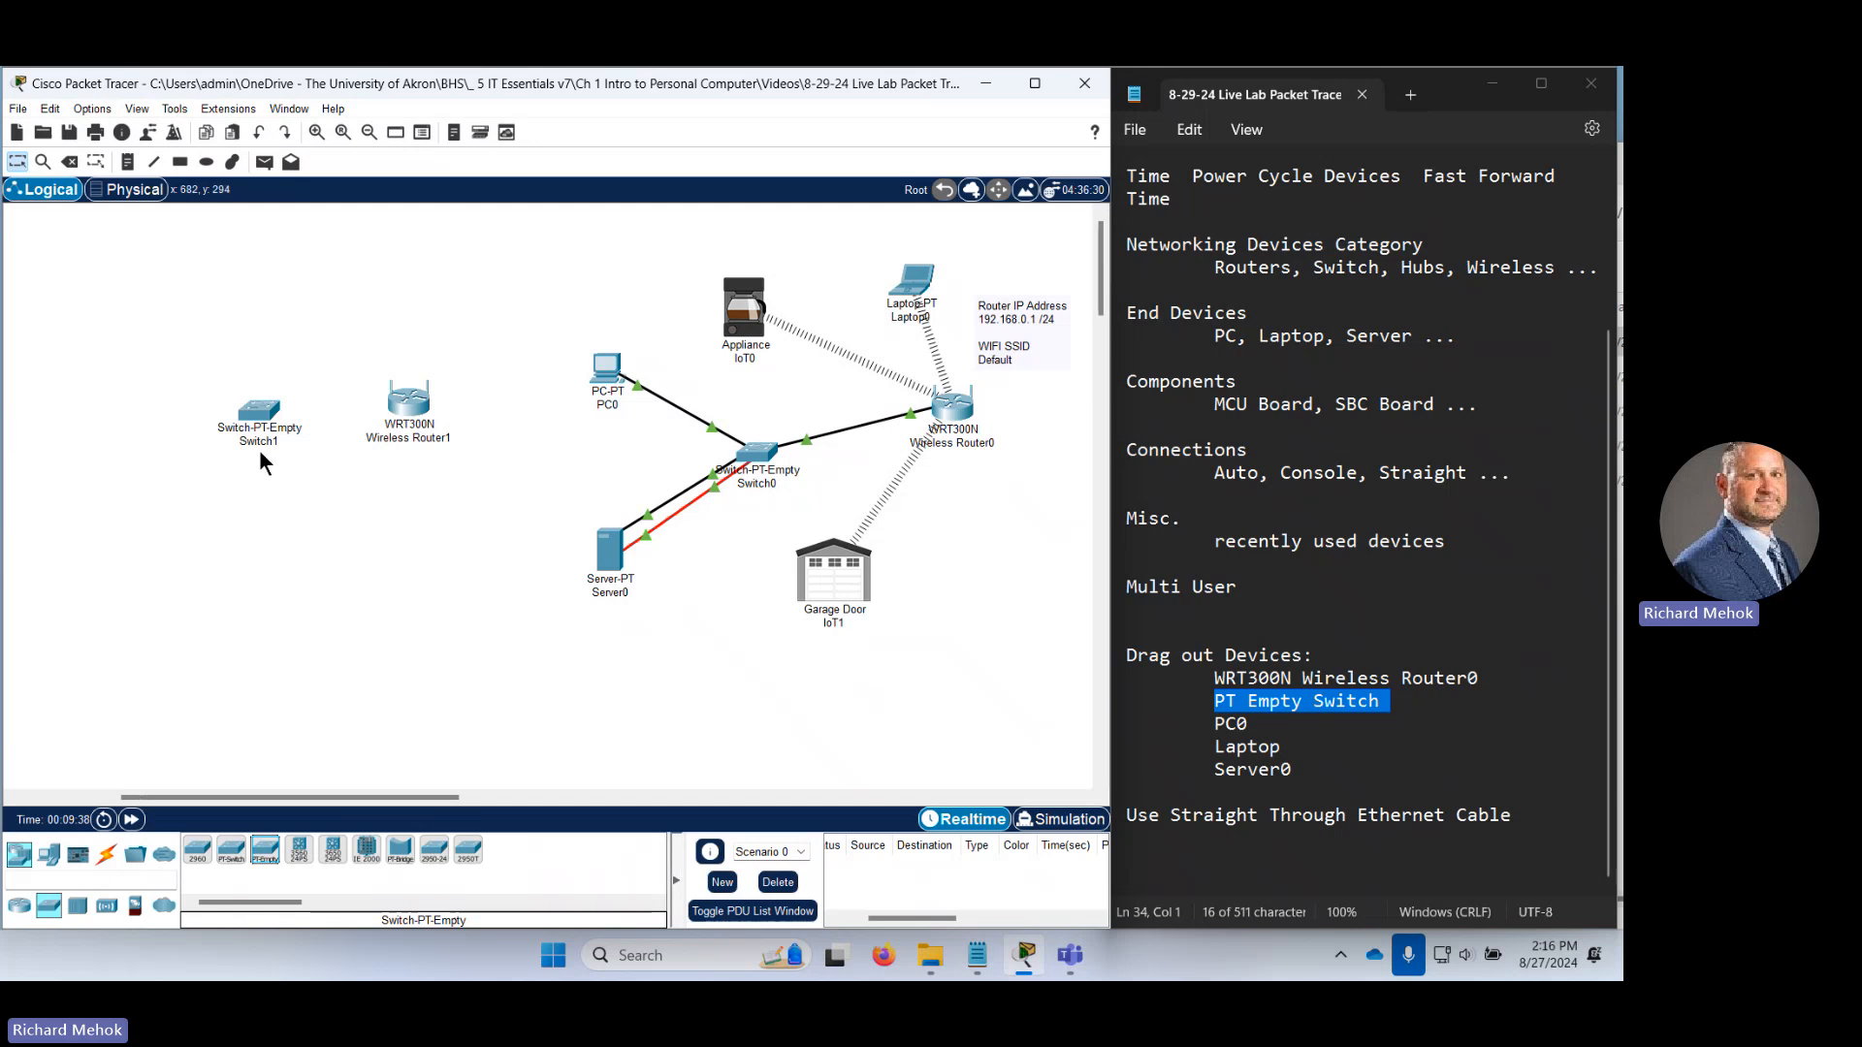
Open the physical device view of the new empty switch and power the switch off.
{"action": "mouse_move", "coordinate": [262, 415]}
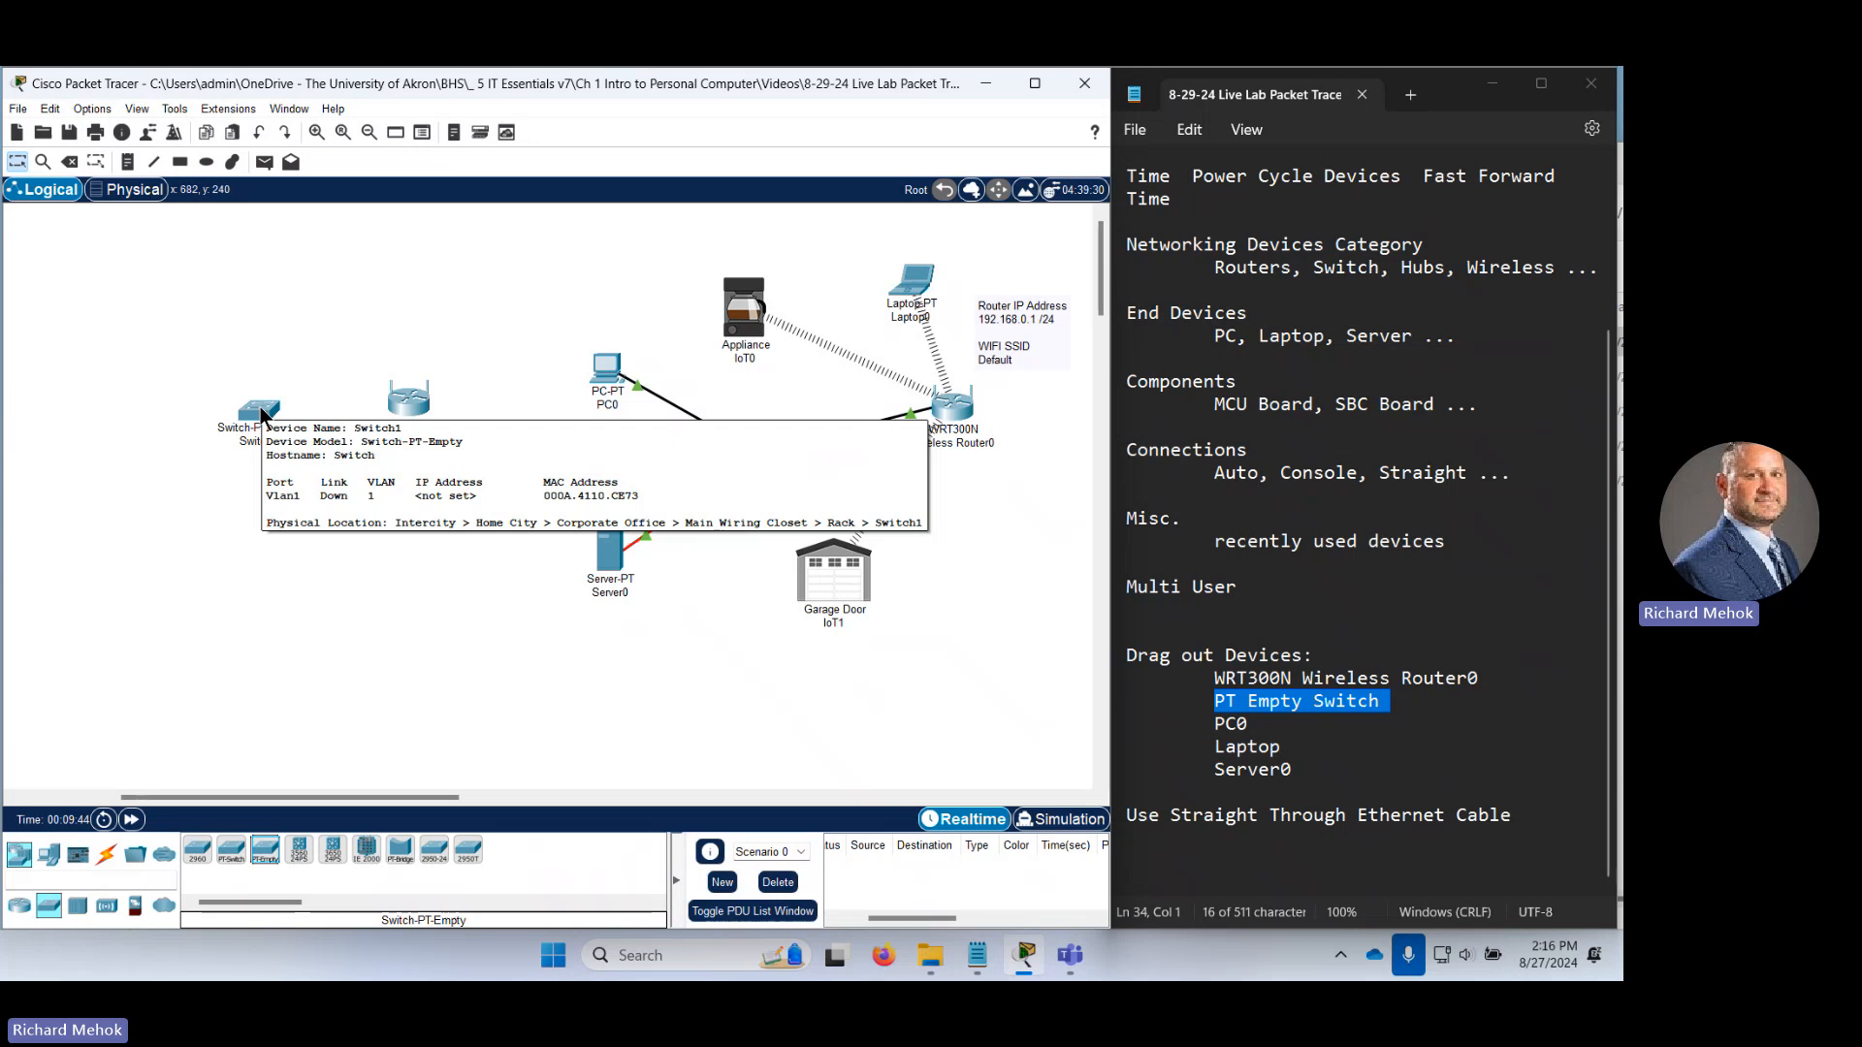
{"action": "left_click", "coordinate": [261, 411]}
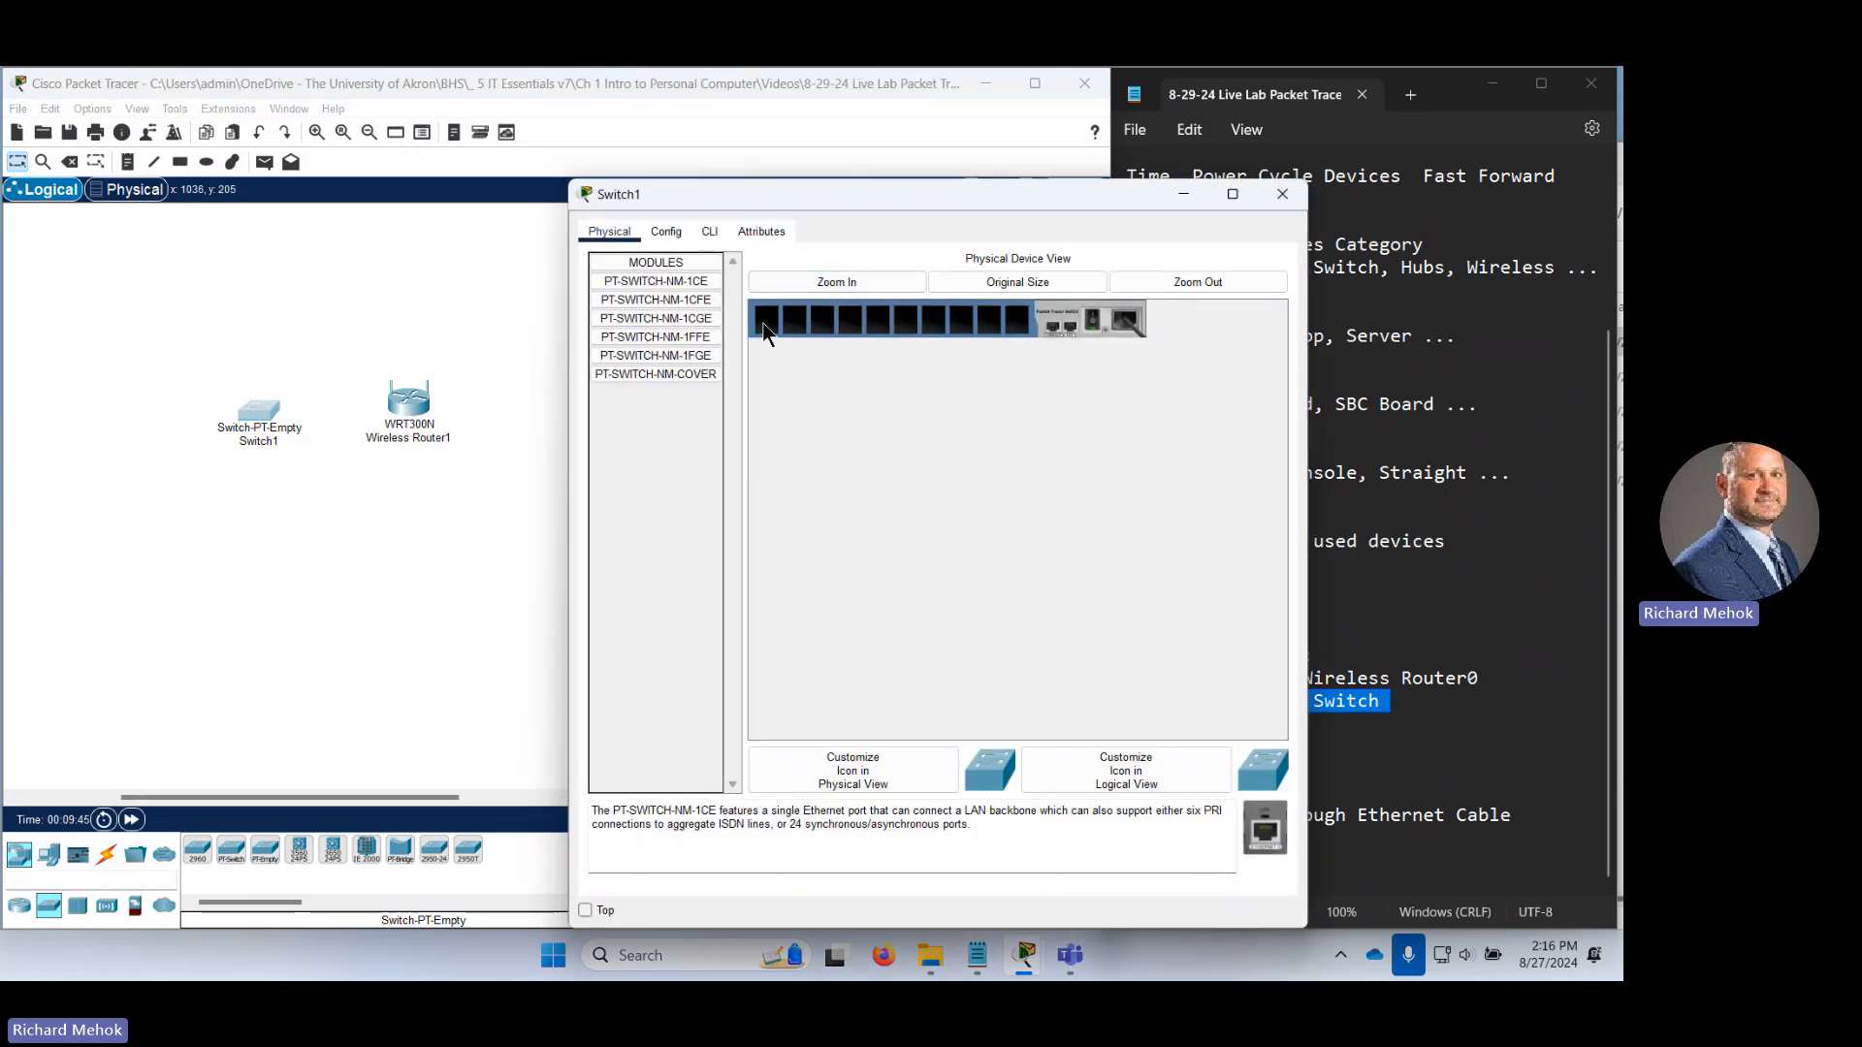
{"action": "left_click", "coordinate": [1088, 323]}
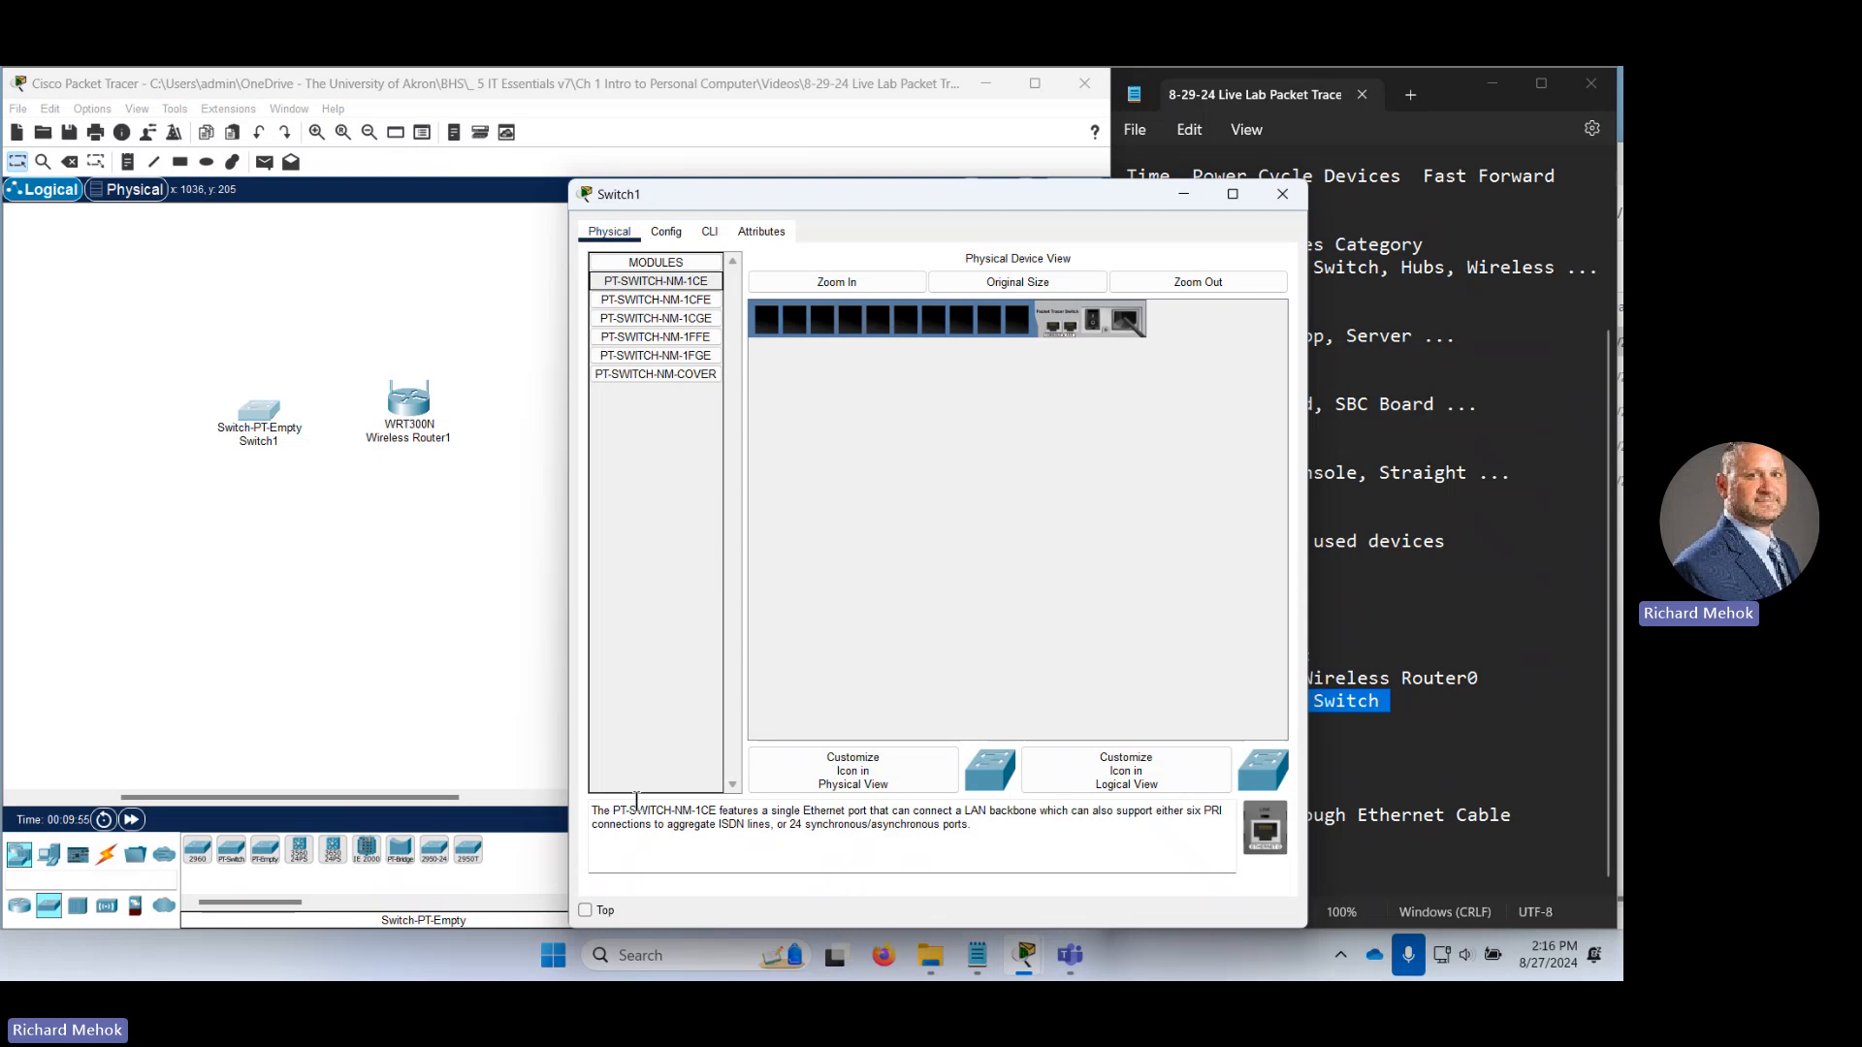
Examine the descriptions of the empty switch's available modules, from PT-SWITCH-NM-1CE through PT-SWITCH-NM-COVER.
{"action": "left_click_drag", "start_coordinate": [592, 811], "coordinate": [993, 829]}
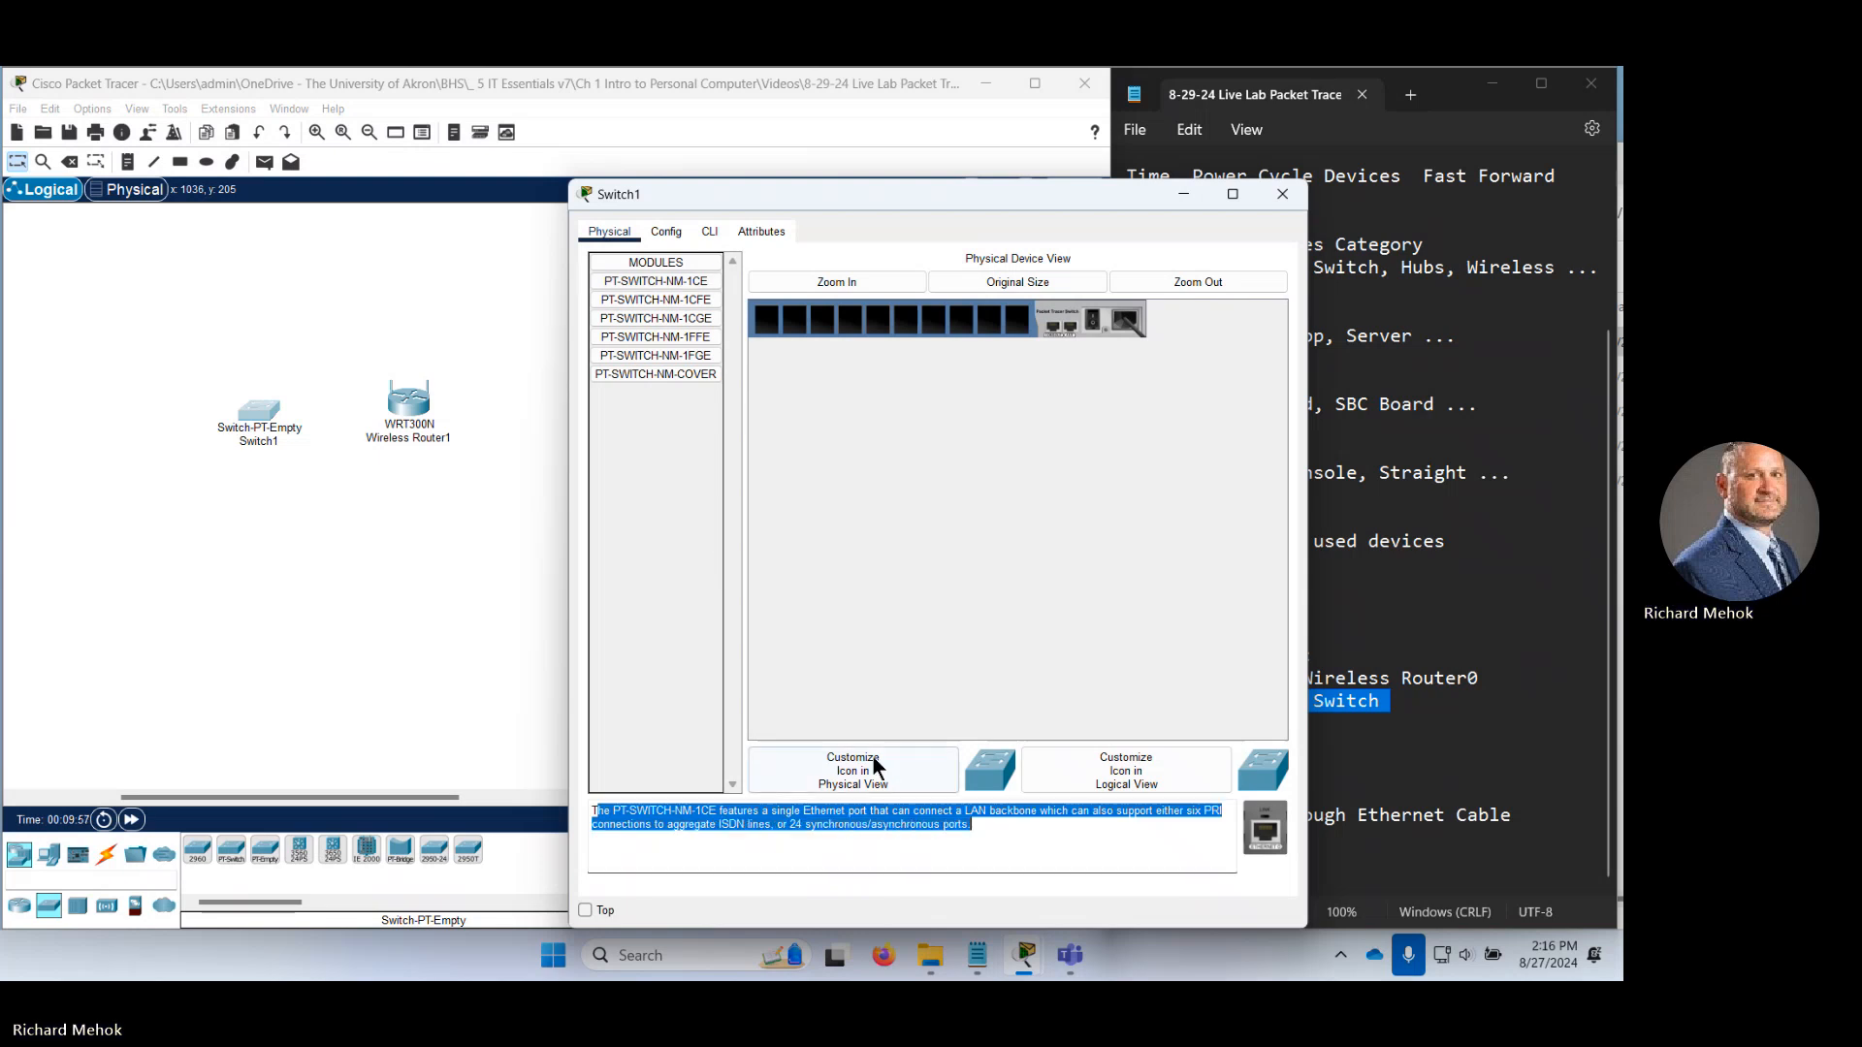
{"action": "left_click", "coordinate": [702, 302]}
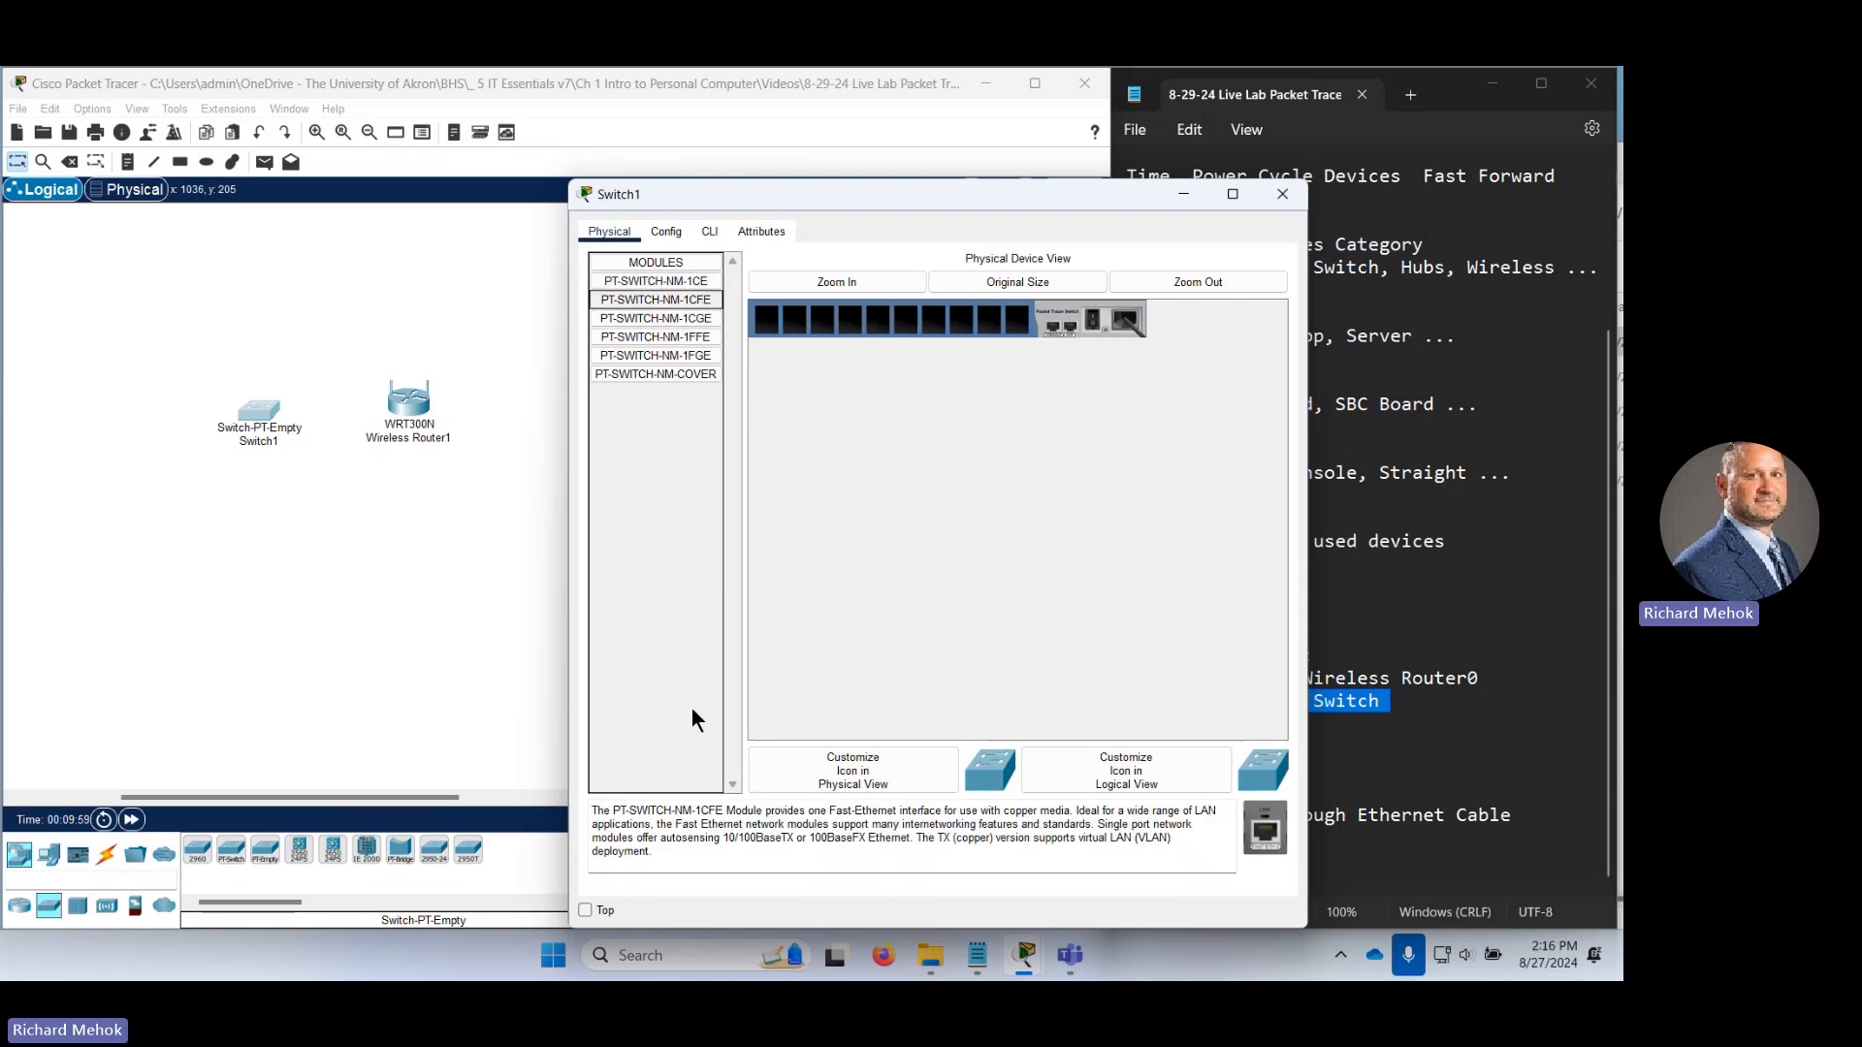
{"action": "left_click_drag", "start_coordinate": [692, 817], "coordinate": [1066, 850]}
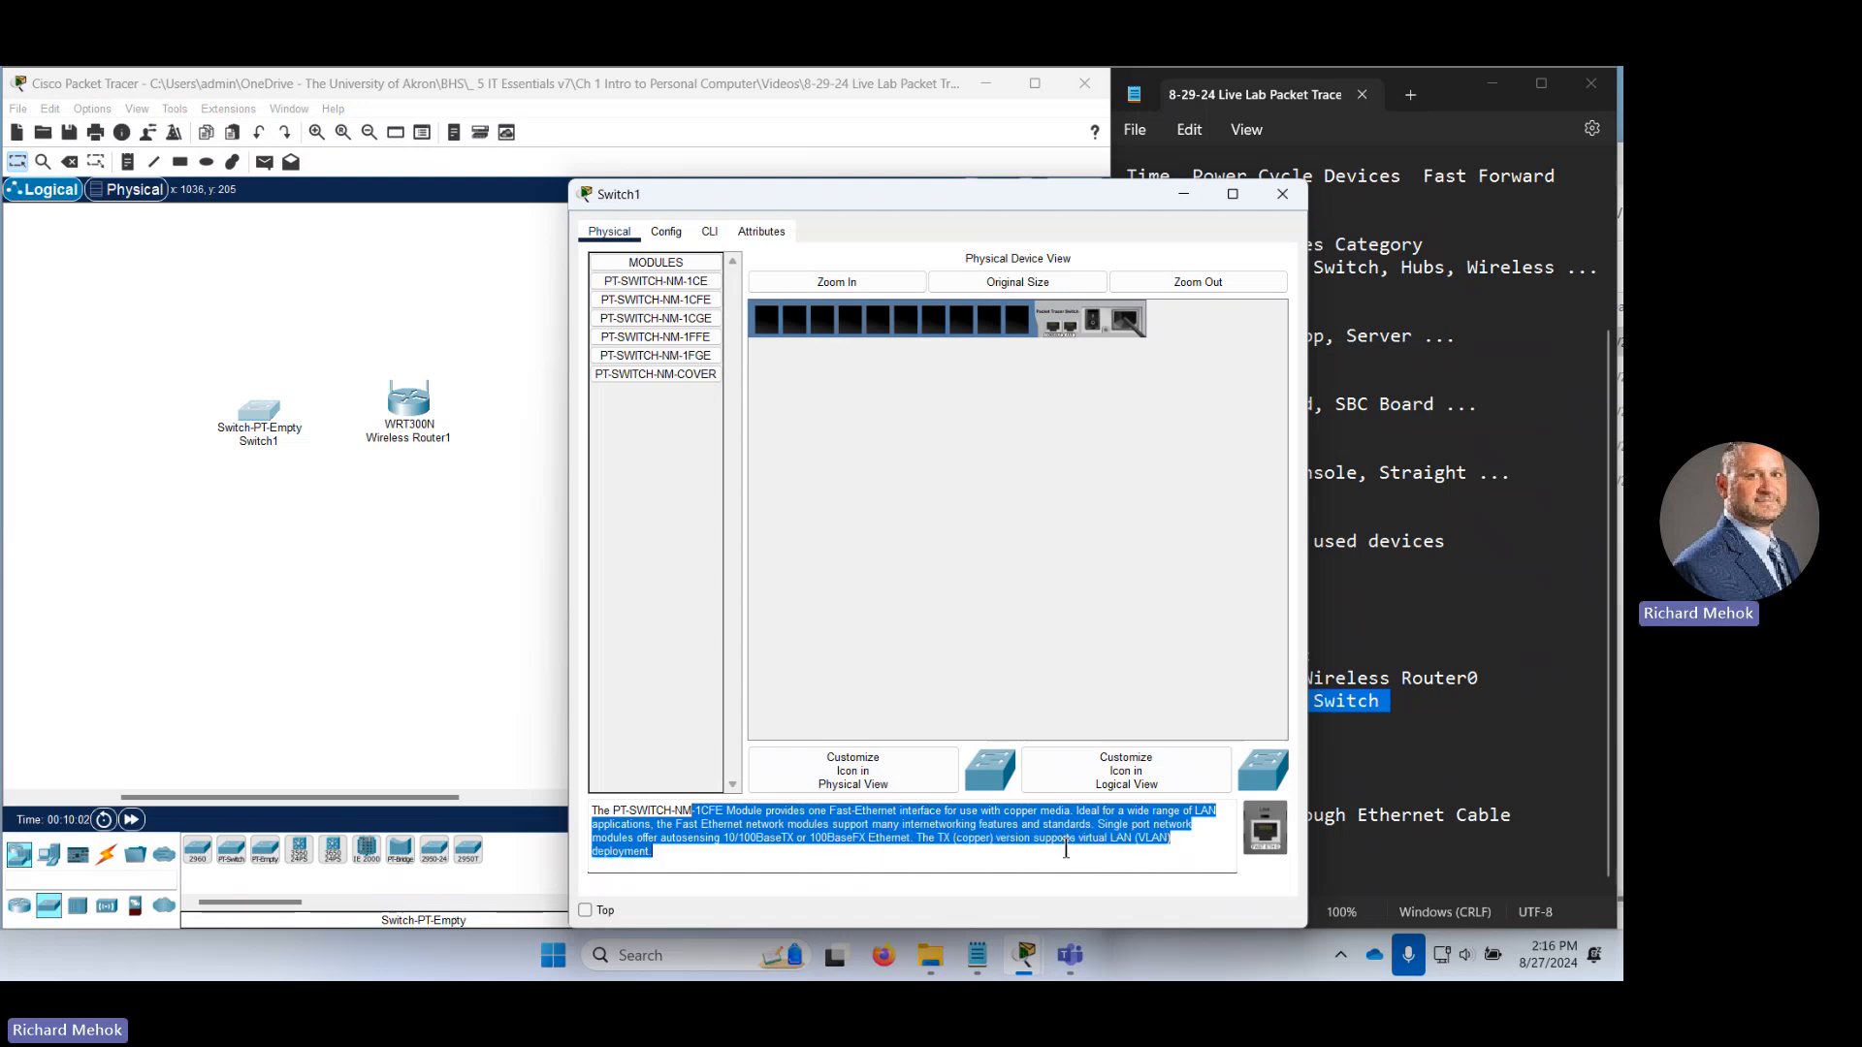
{"action": "left_click", "coordinate": [629, 318]}
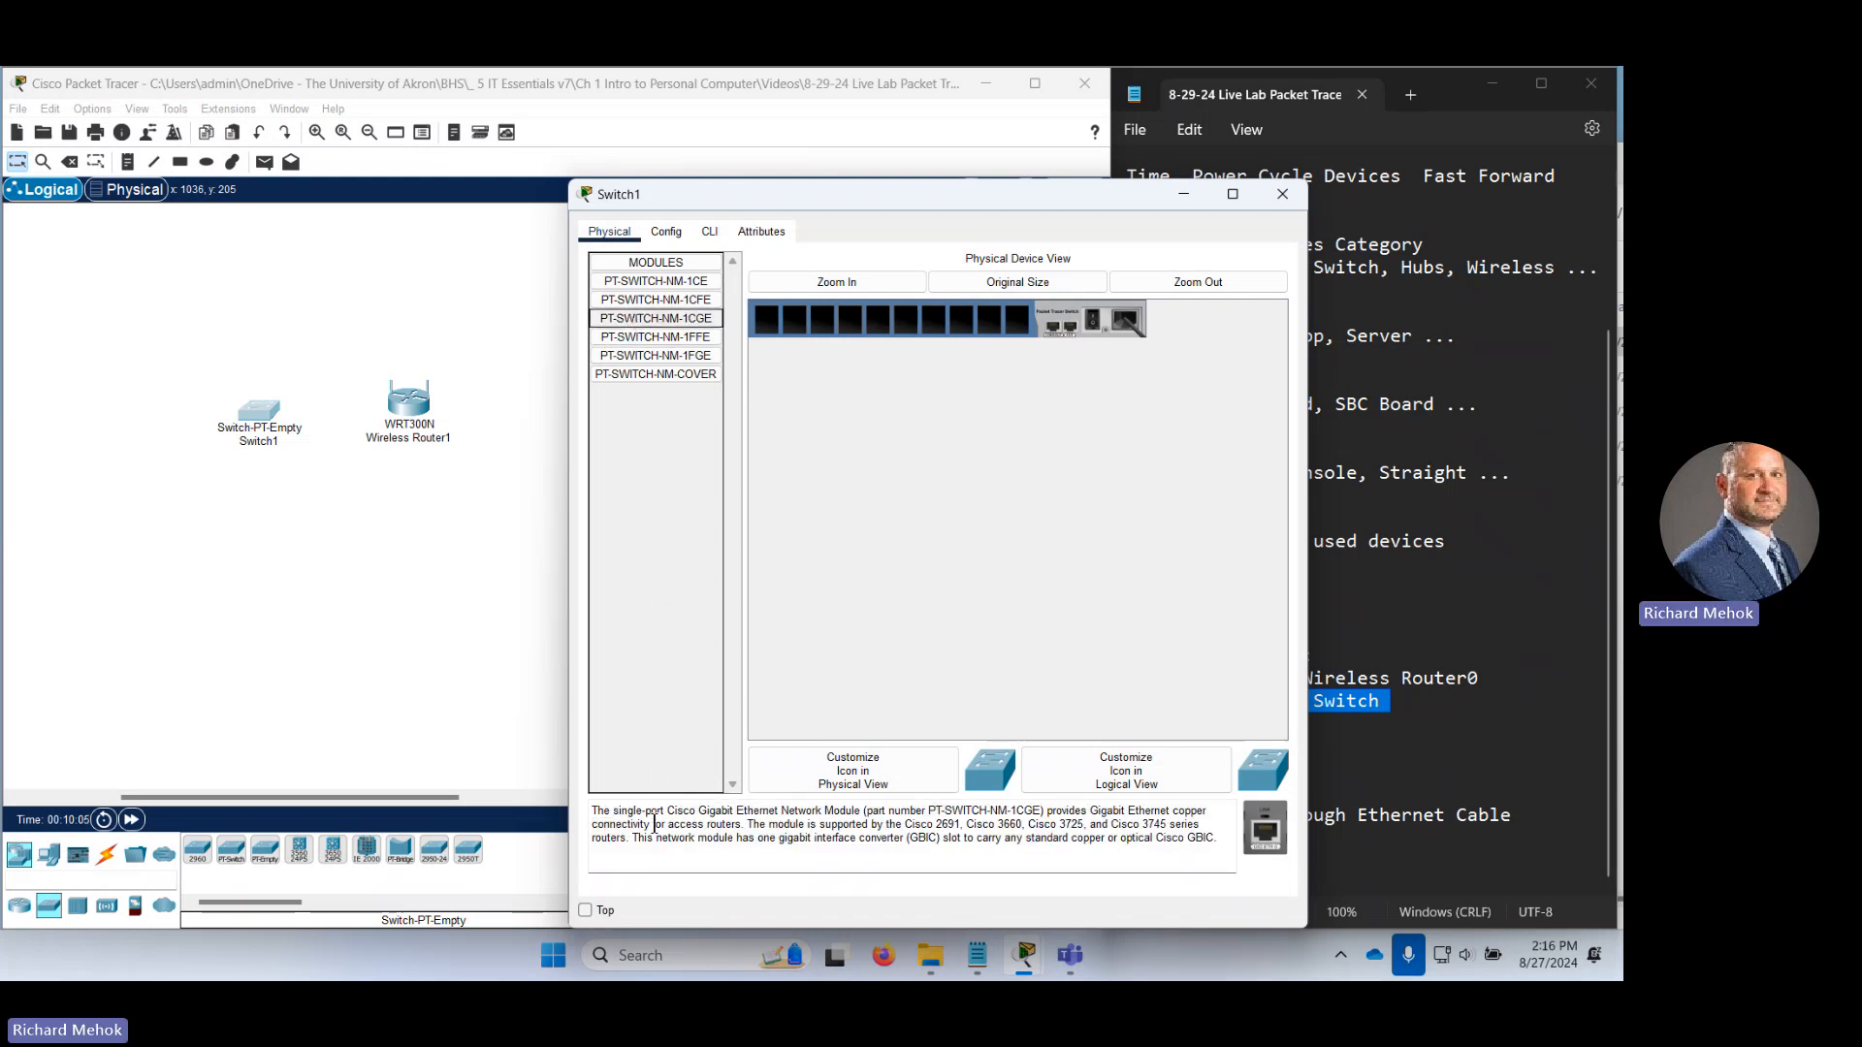
{"action": "left_click_drag", "start_coordinate": [661, 810], "coordinate": [967, 852]}
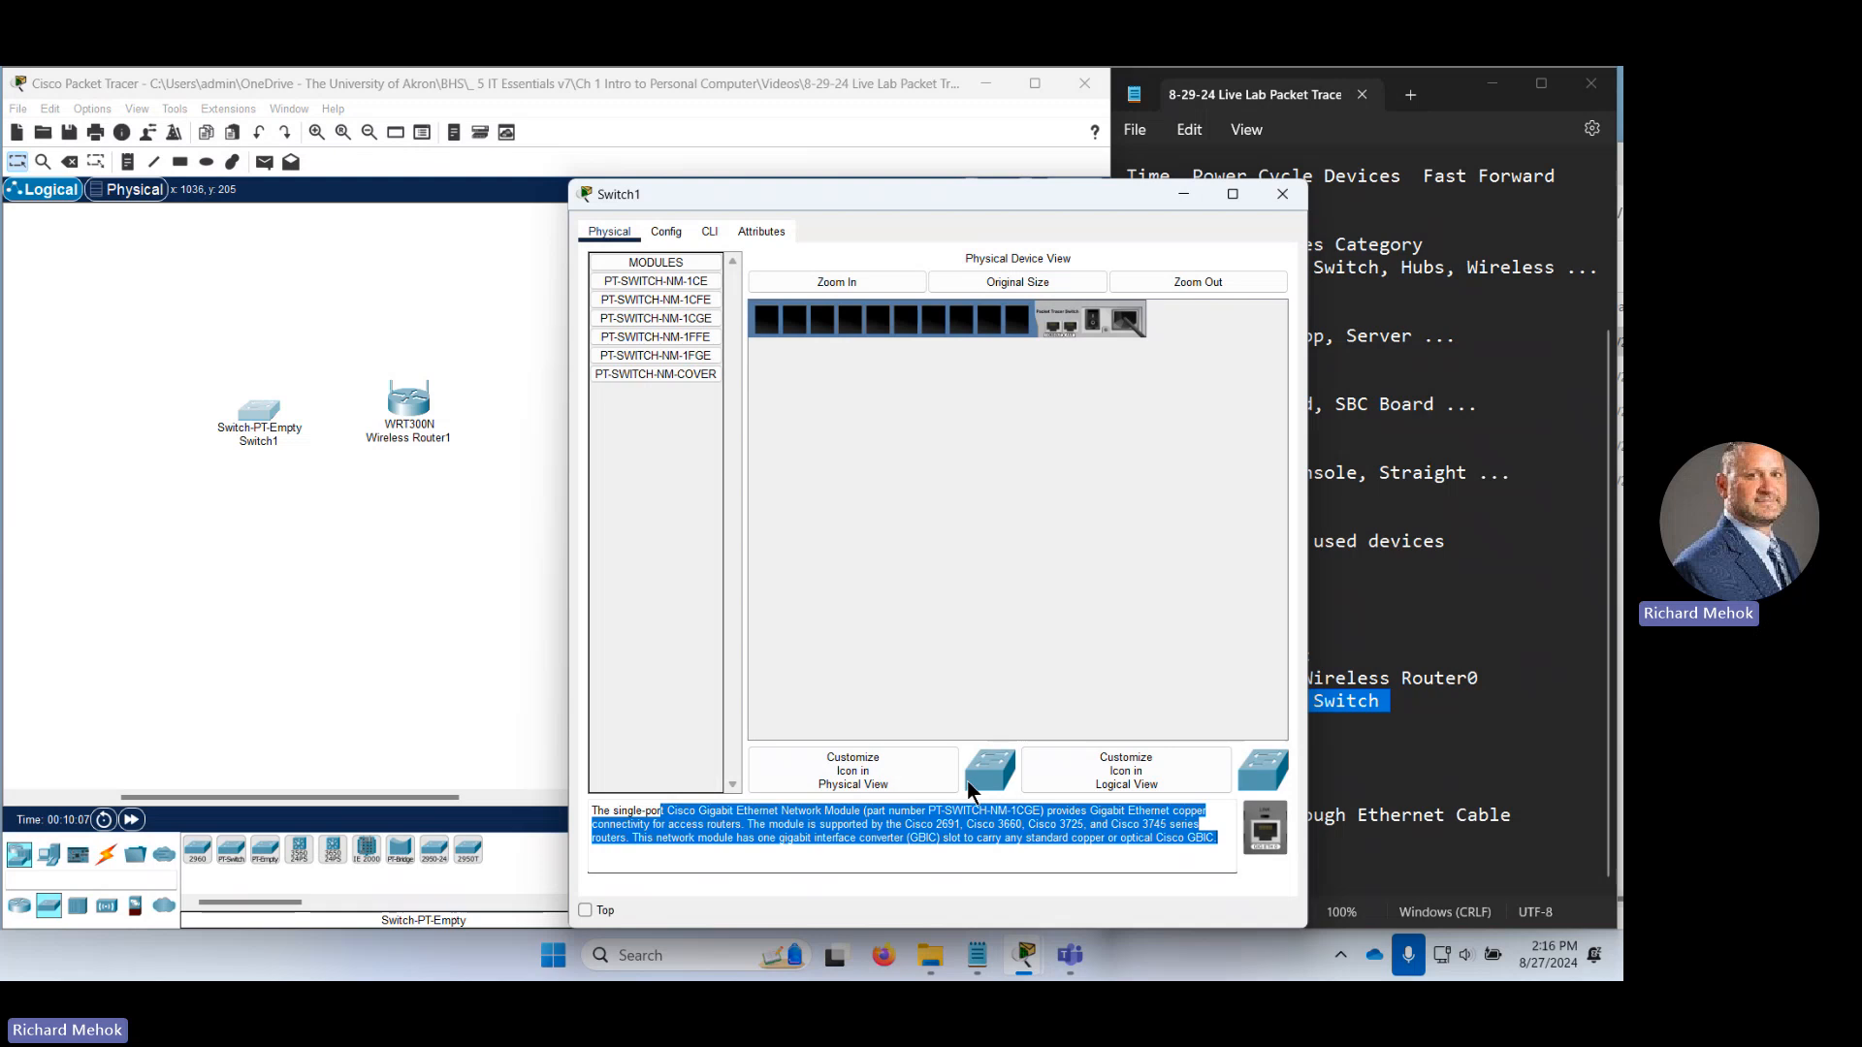
{"action": "left_click", "coordinate": [679, 335]}
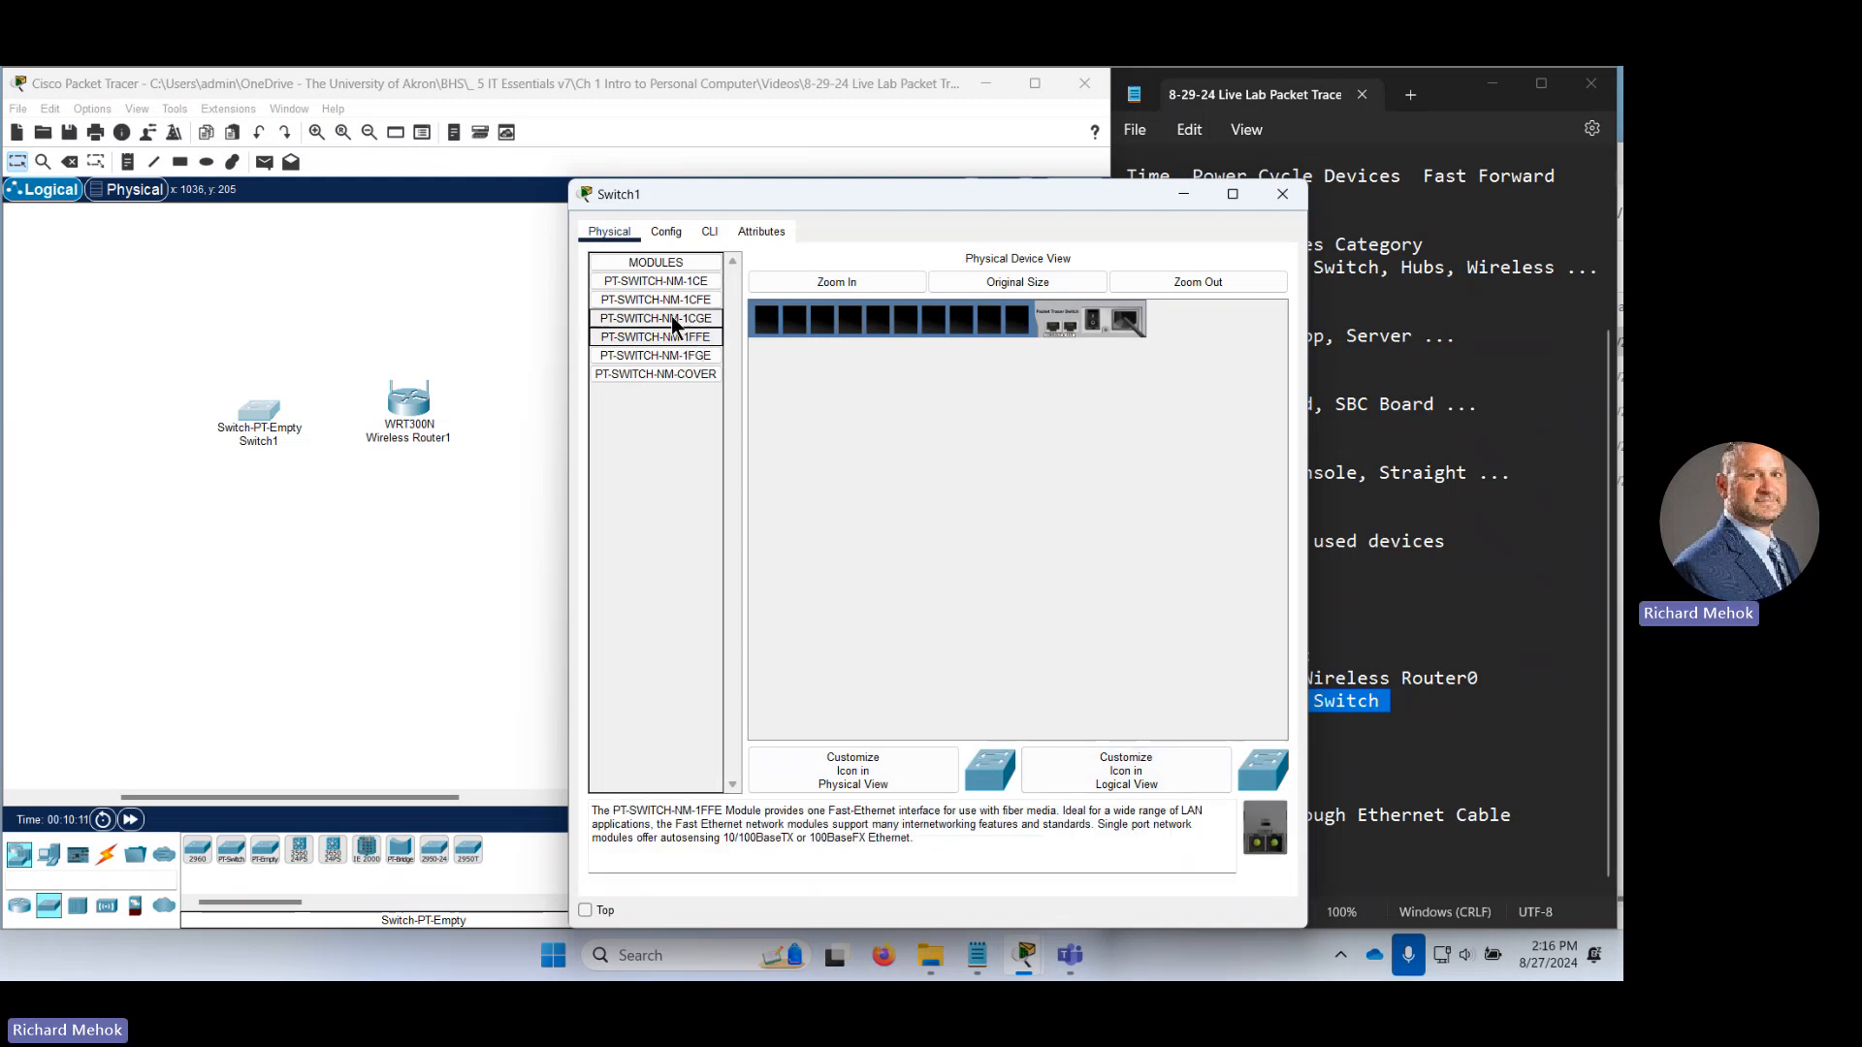
{"action": "left_click", "coordinate": [677, 355]}
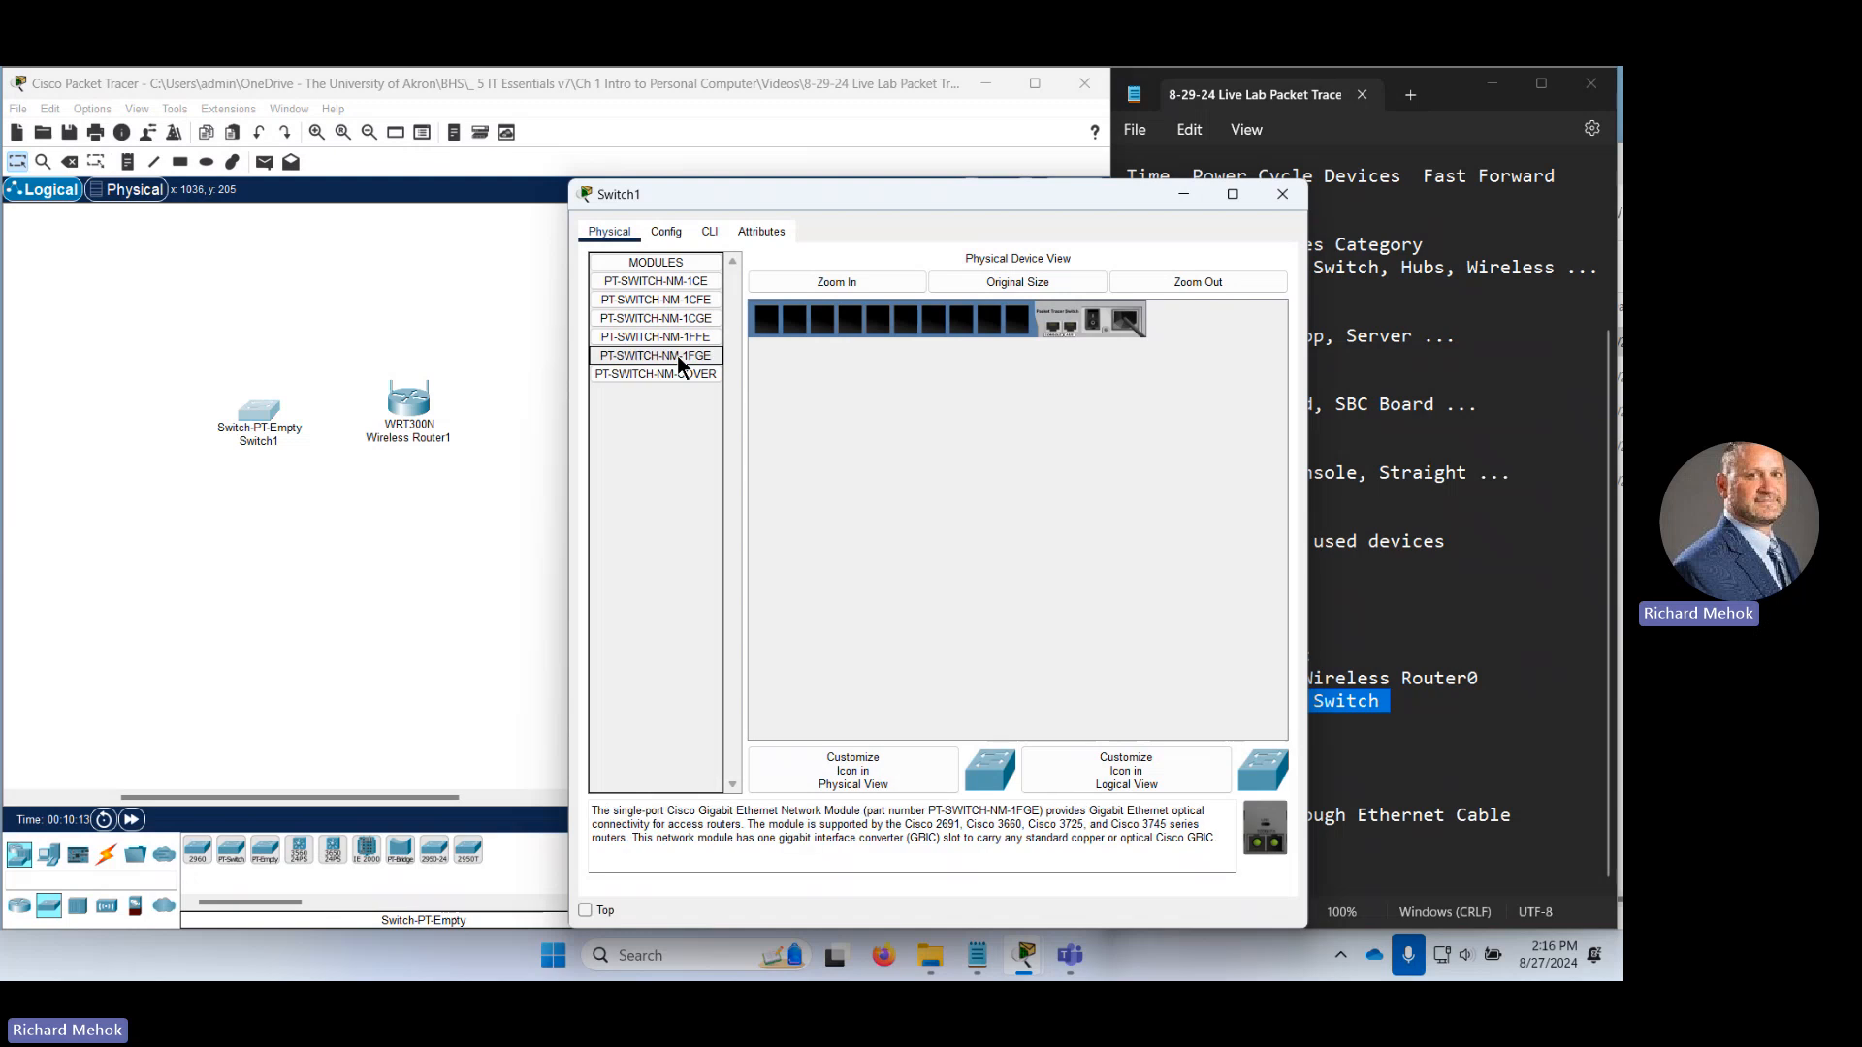
{"action": "left_click", "coordinate": [672, 370]}
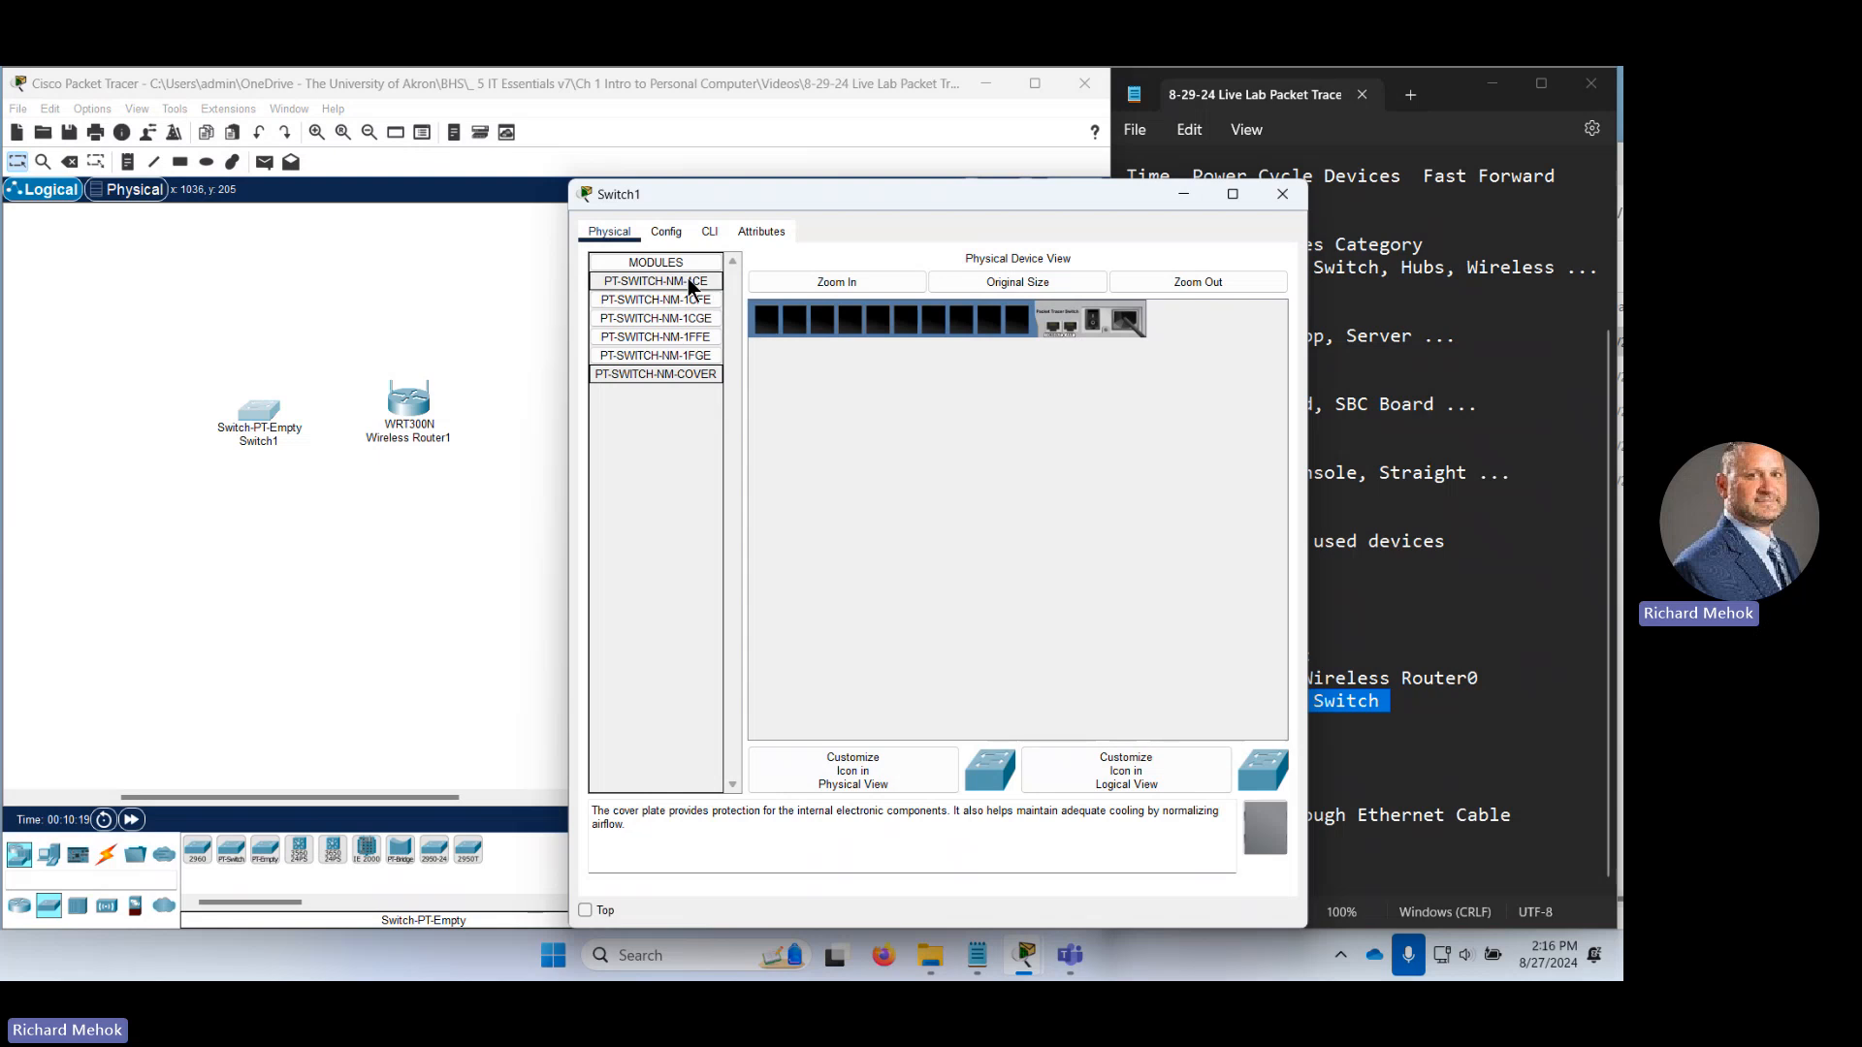
Fill five slots of the empty switch with PT-SWITCH-NM-1CGE modules, working inward from the slot nearest the power switch, and power it back on.
{"action": "left_click", "coordinate": [677, 317]}
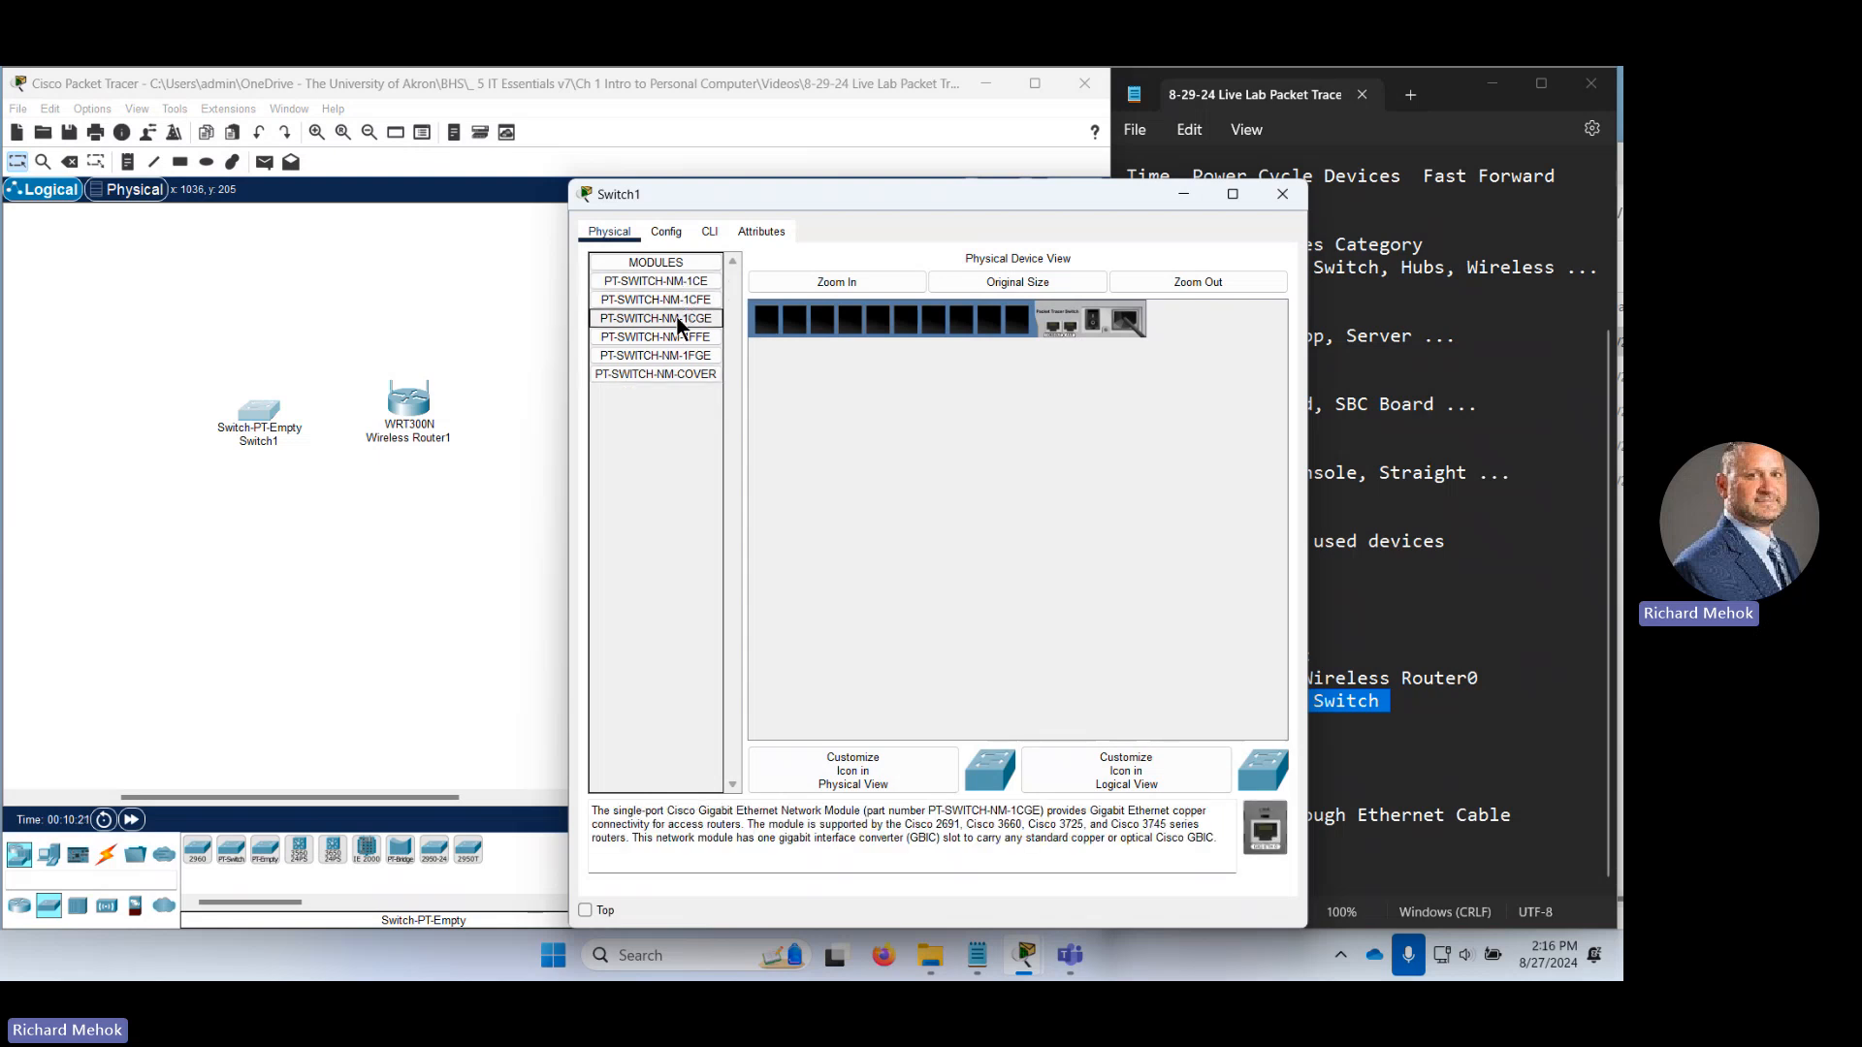
{"action": "left_click_drag", "start_coordinate": [667, 824], "coordinate": [1104, 840]}
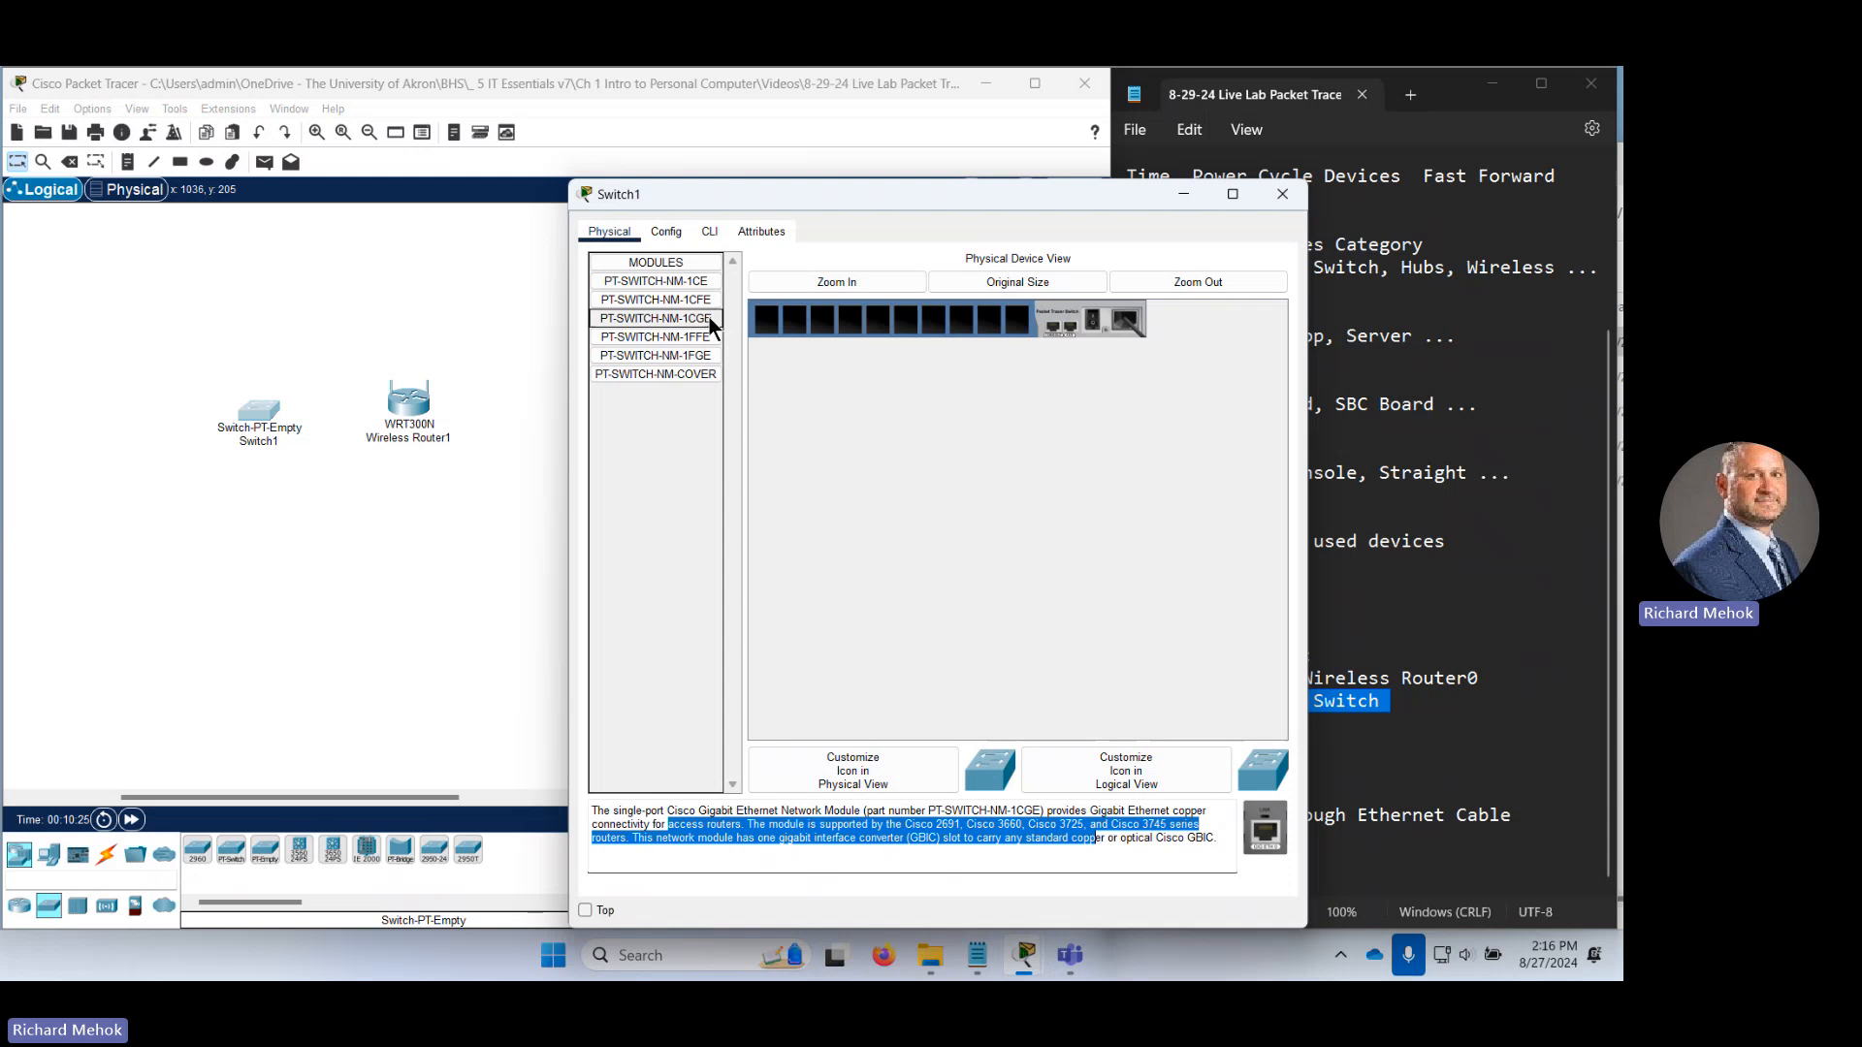
{"action": "left_click_drag", "start_coordinate": [708, 317], "coordinate": [1016, 324]}
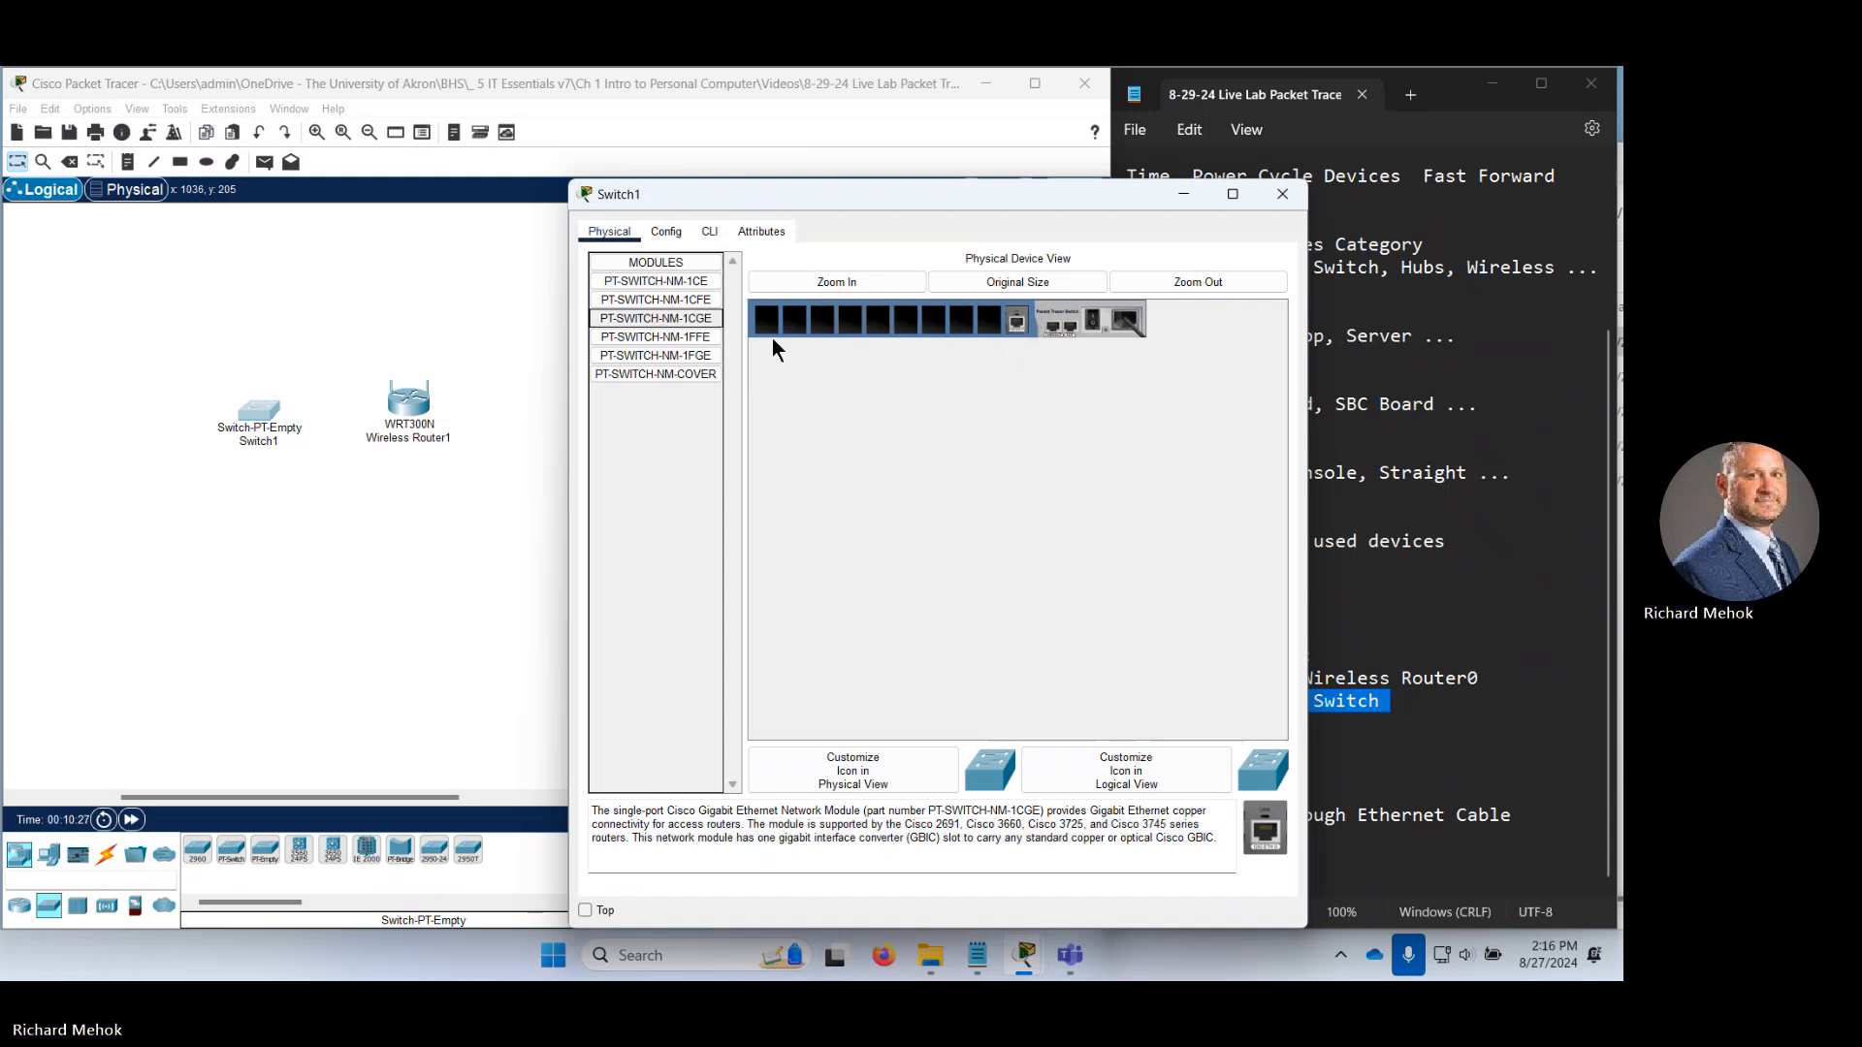
{"action": "left_click_drag", "start_coordinate": [694, 320], "coordinate": [988, 320]}
{"action": "left_click_drag", "start_coordinate": [973, 201], "coordinate": [733, 216]}
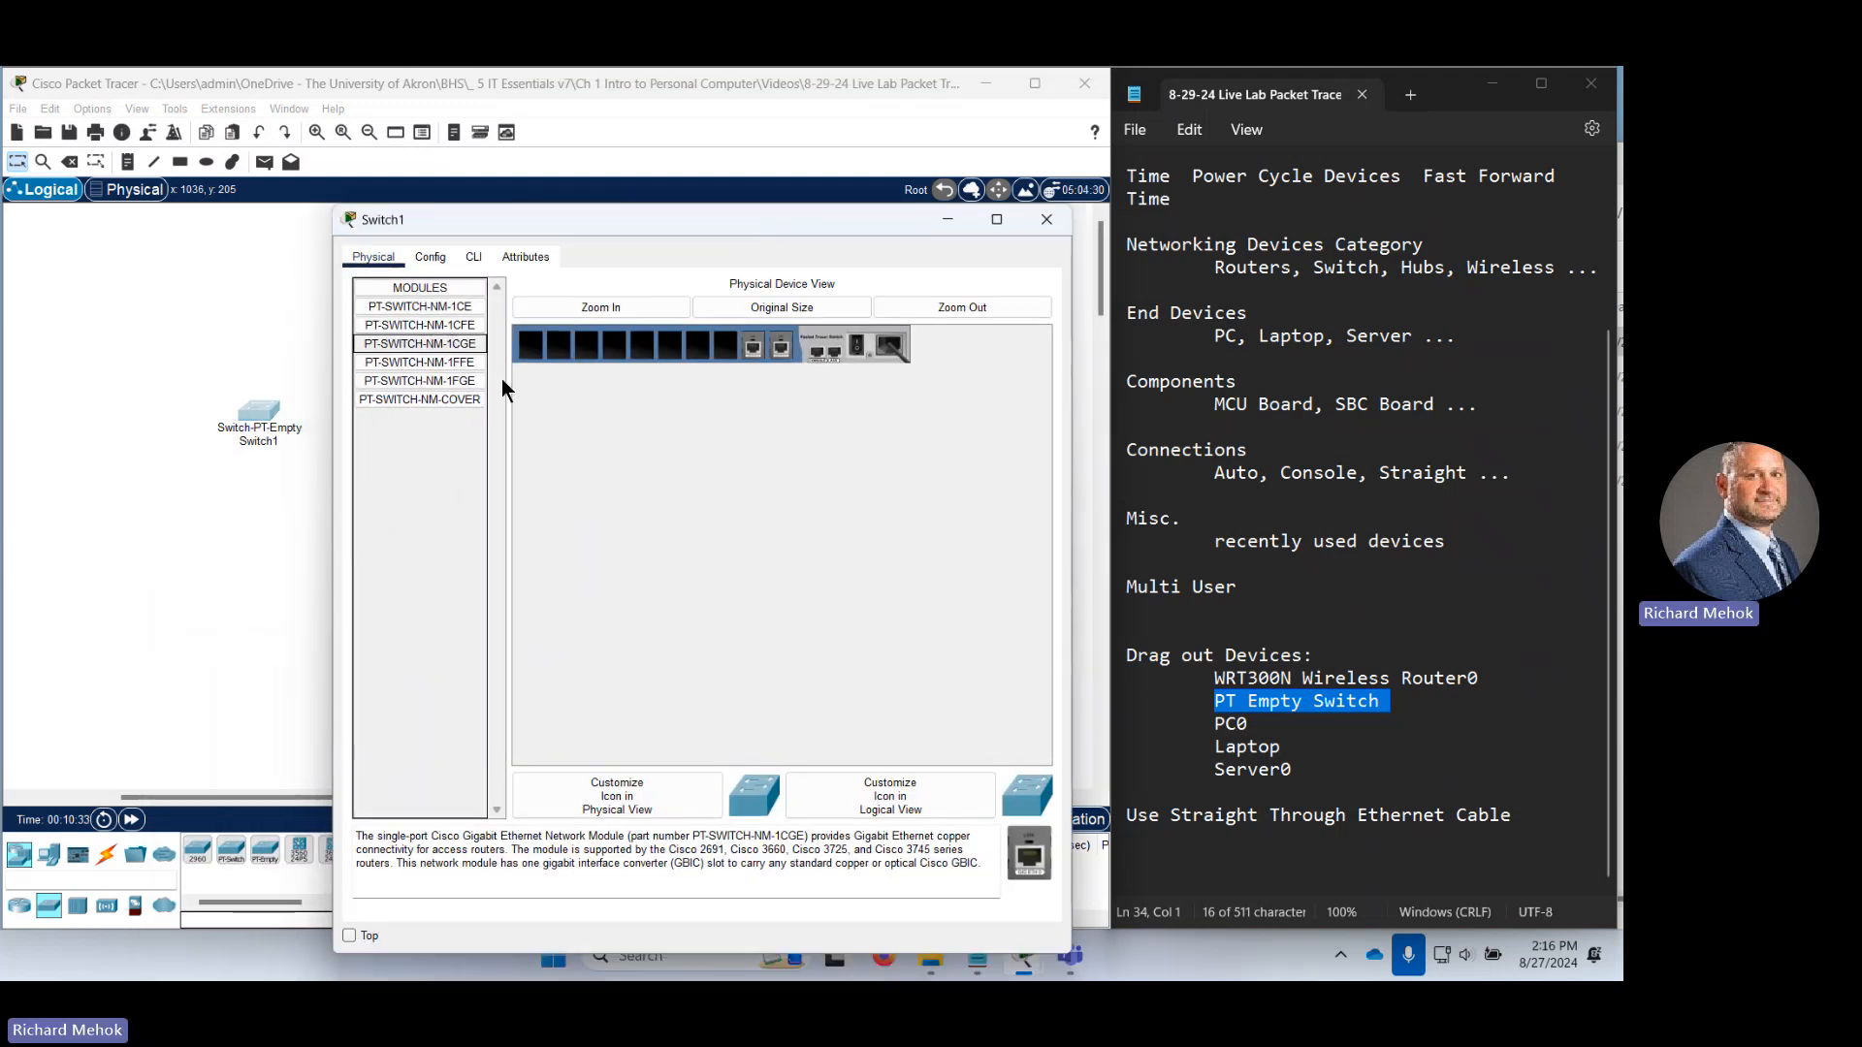
{"action": "left_click_drag", "start_coordinate": [468, 364], "coordinate": [719, 351]}
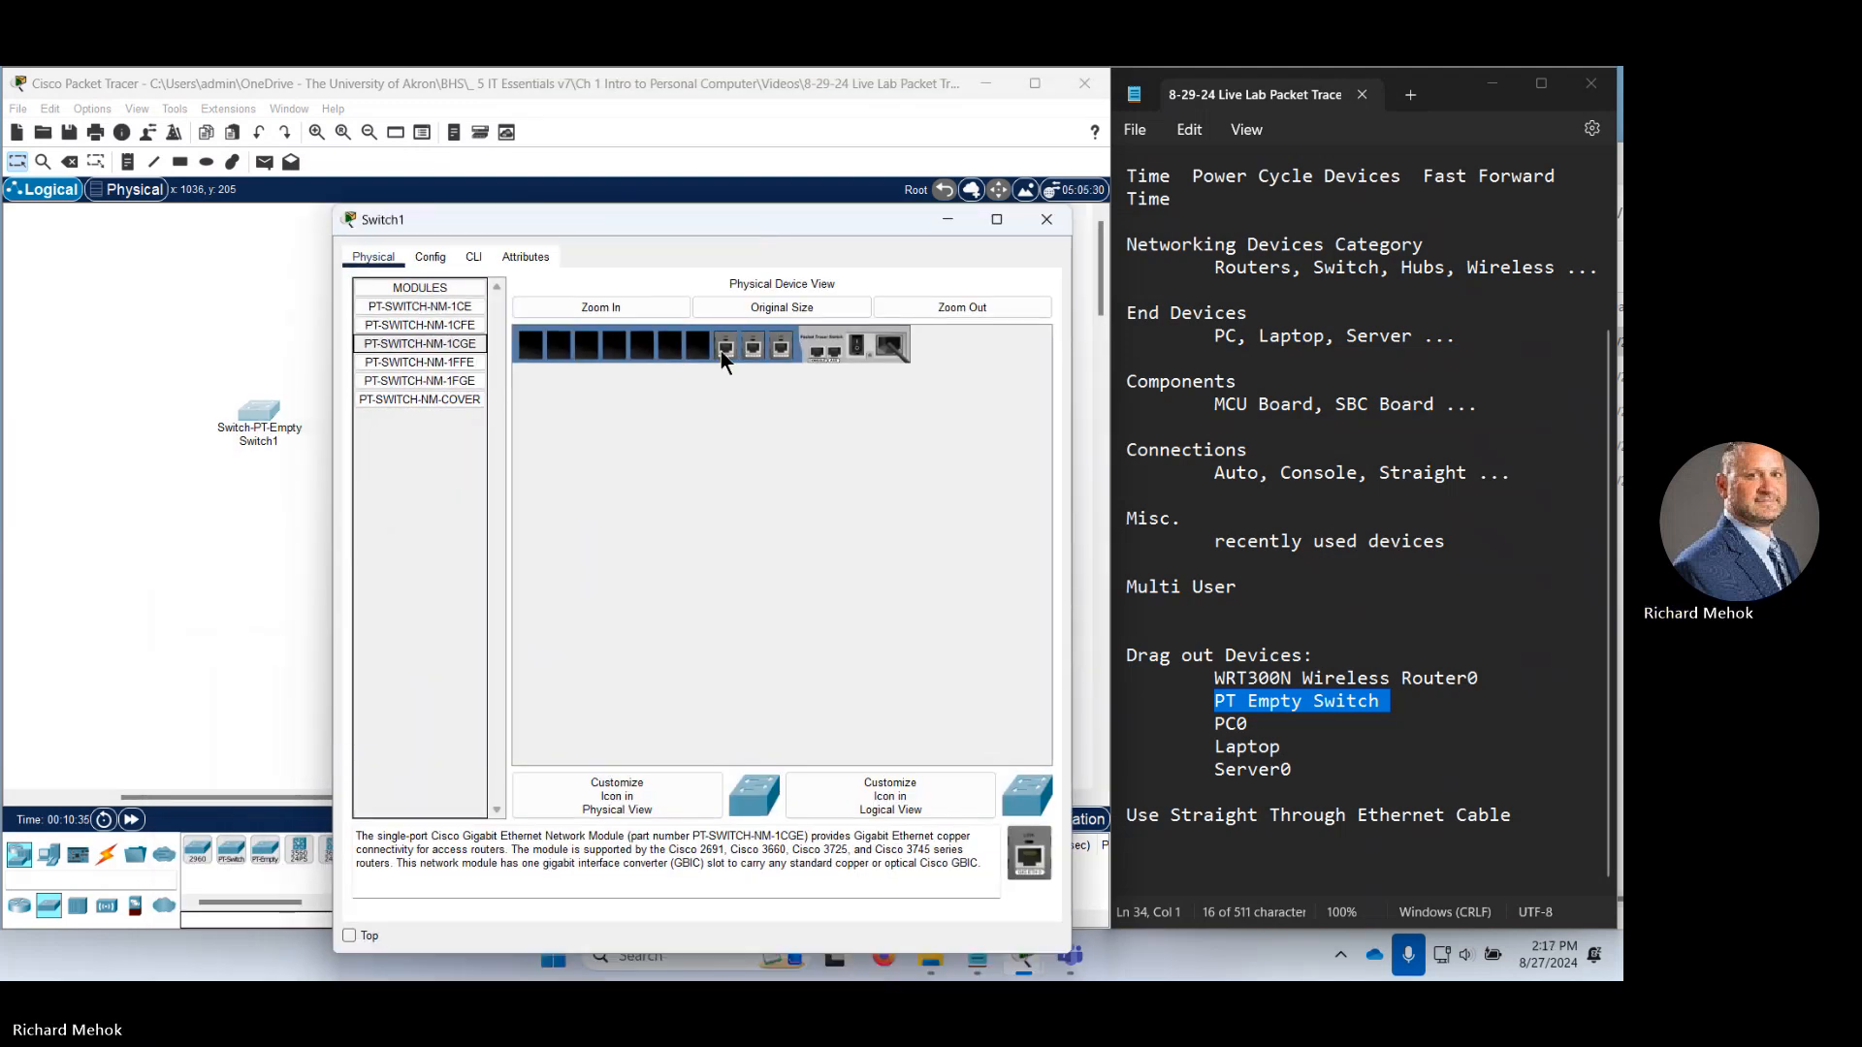
{"action": "left_click_drag", "start_coordinate": [481, 346], "coordinate": [698, 344]}
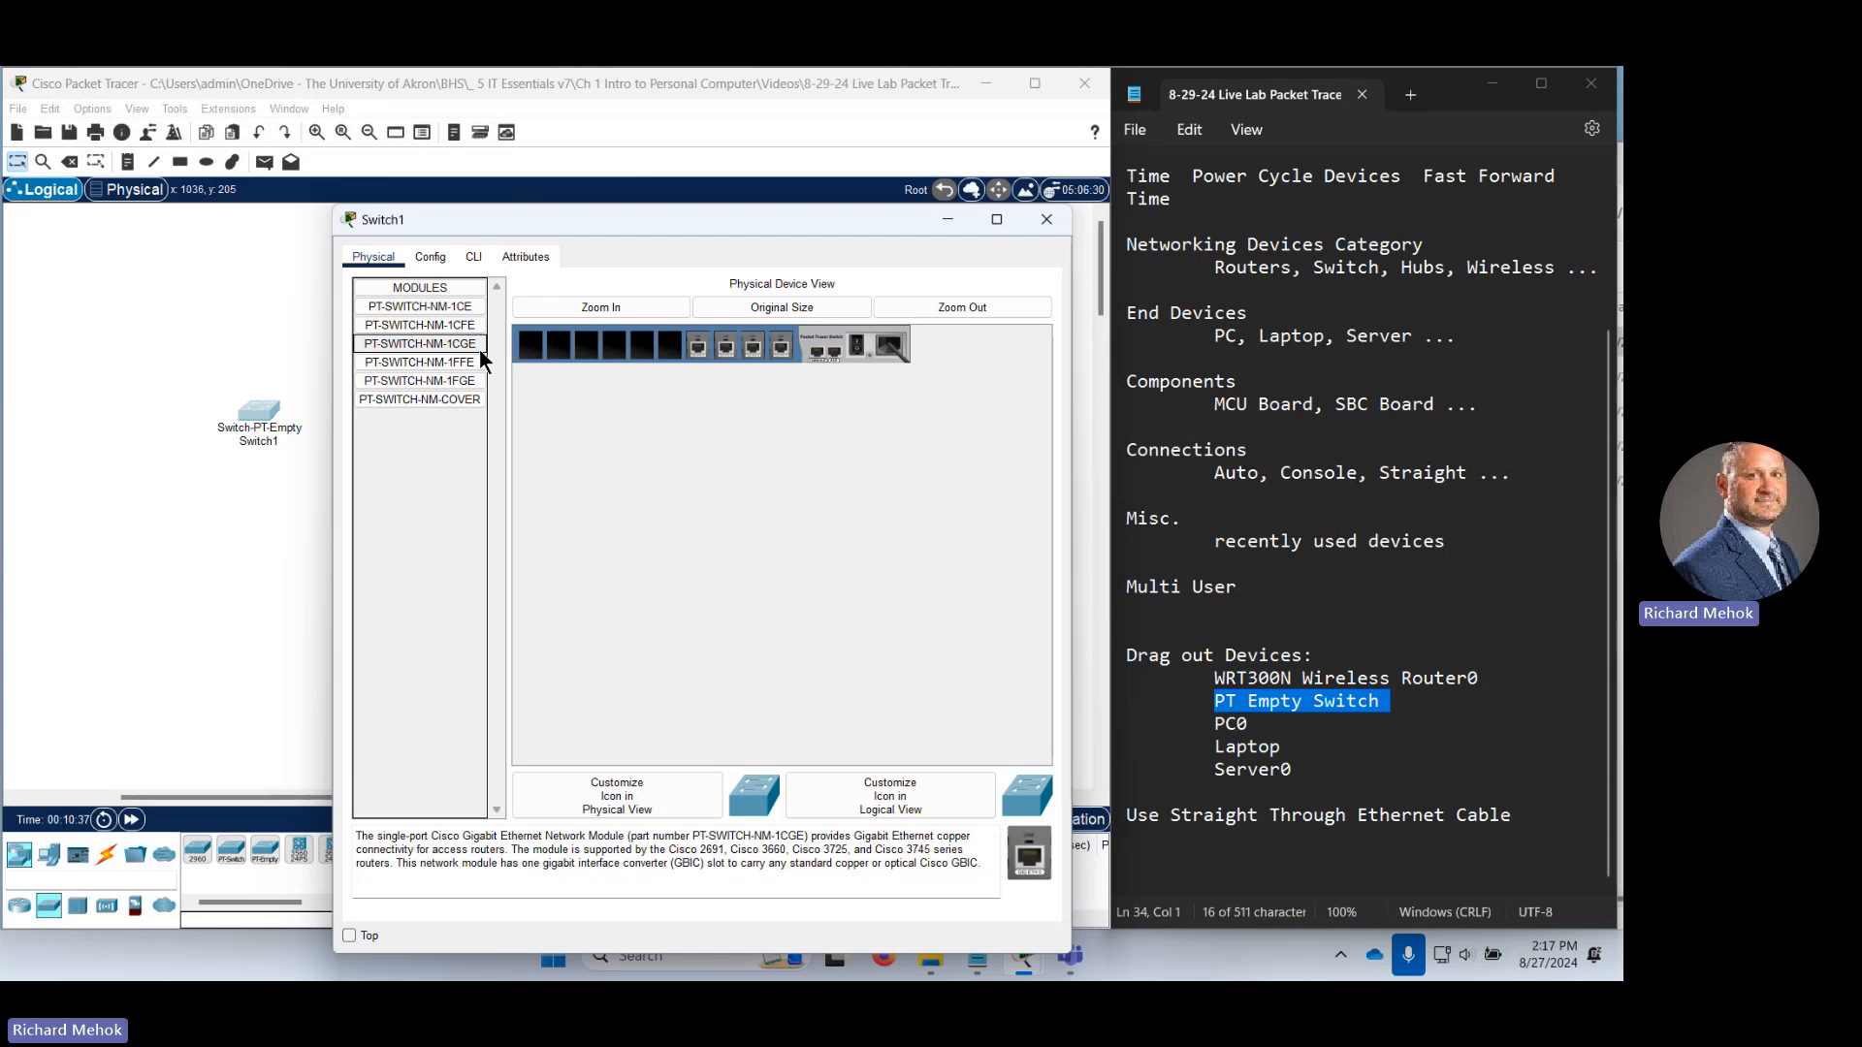
{"action": "left_click_drag", "start_coordinate": [479, 347], "coordinate": [665, 345]}
{"action": "left_click", "coordinate": [859, 341]}
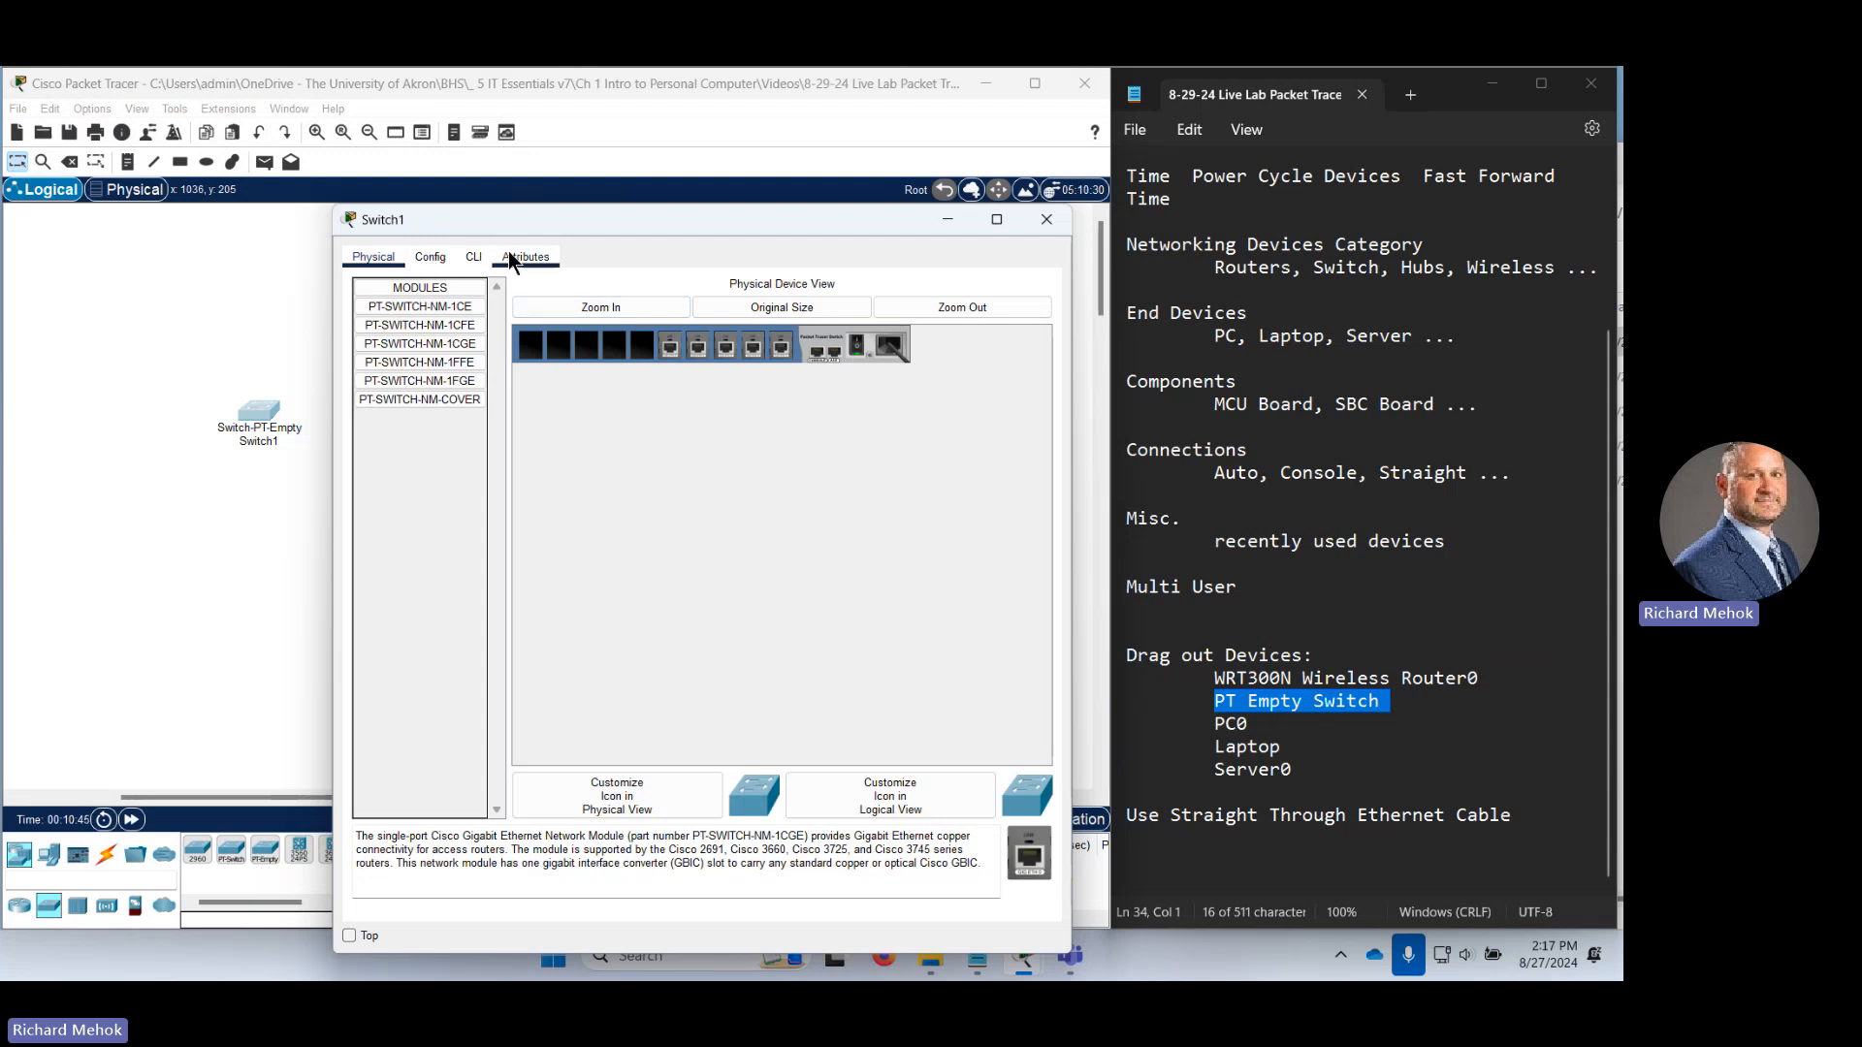
Look through the new switch's configuration settings, command line interface and attributes, and close its device window.
{"action": "left_click", "coordinate": [479, 256]}
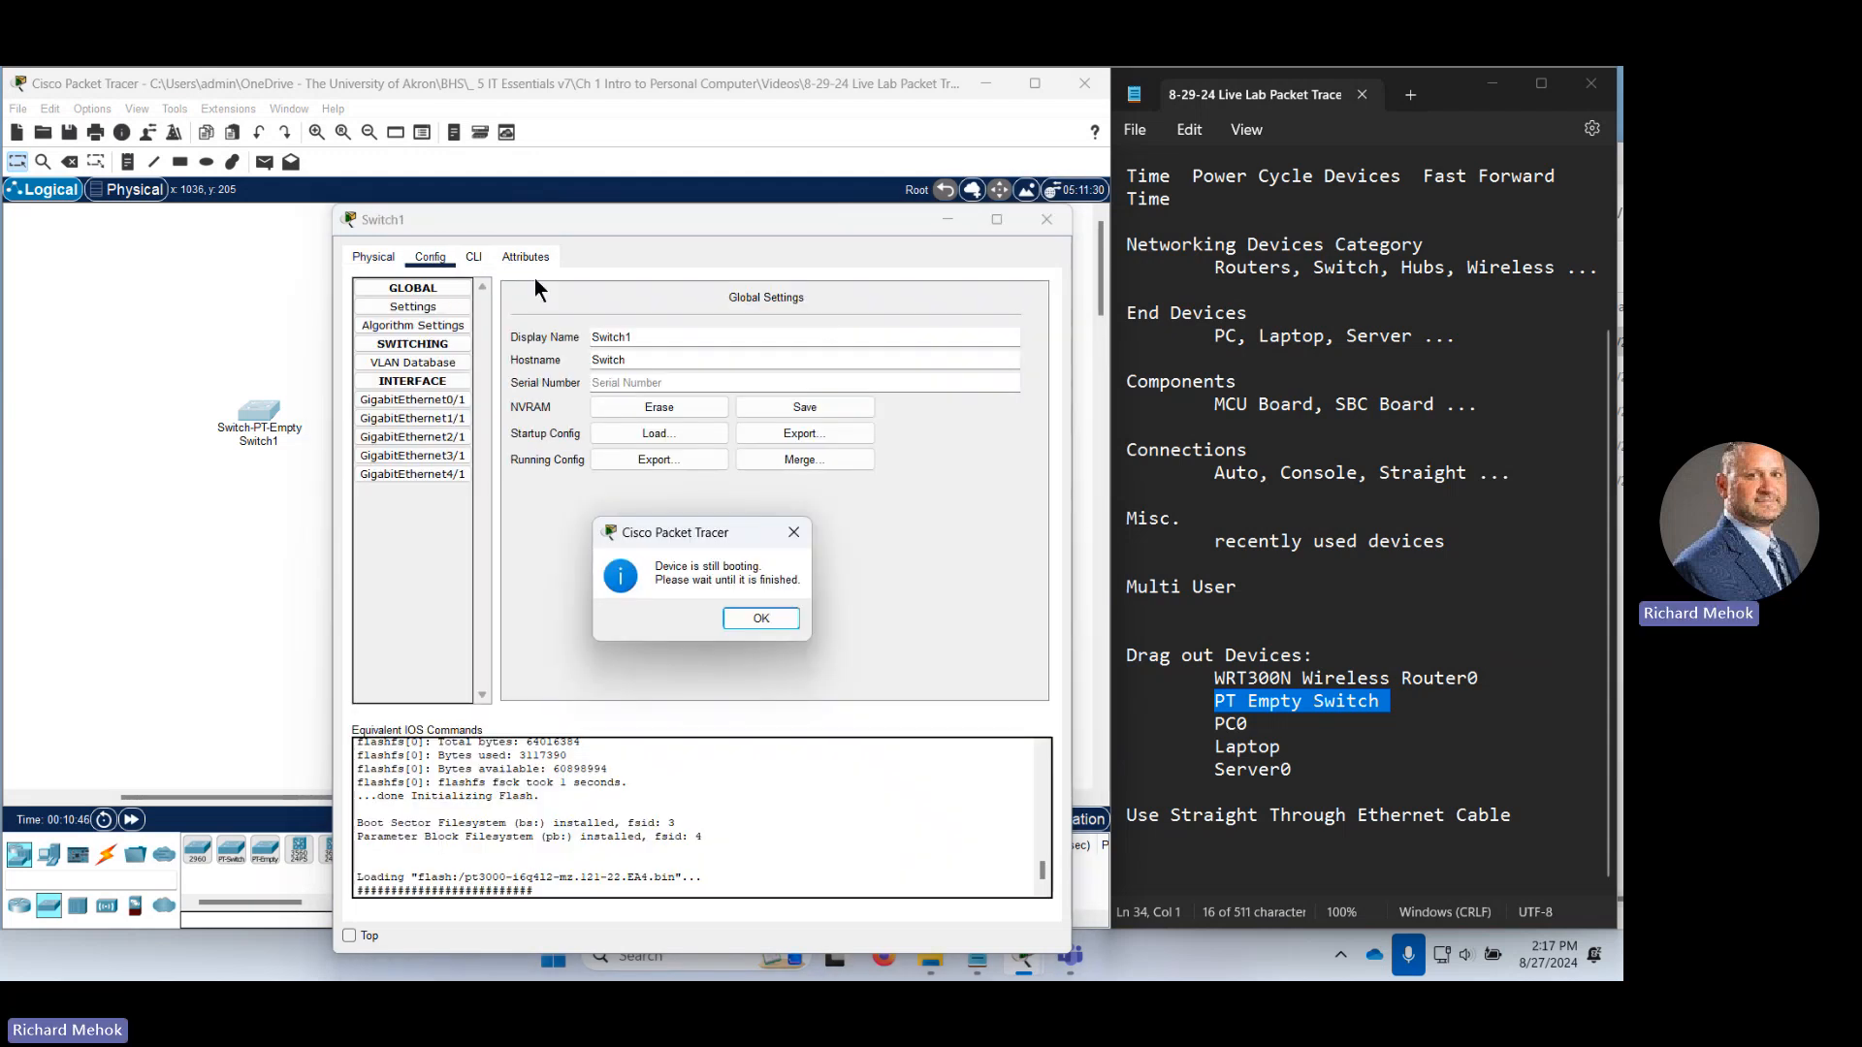
{"action": "left_click", "coordinate": [770, 615]}
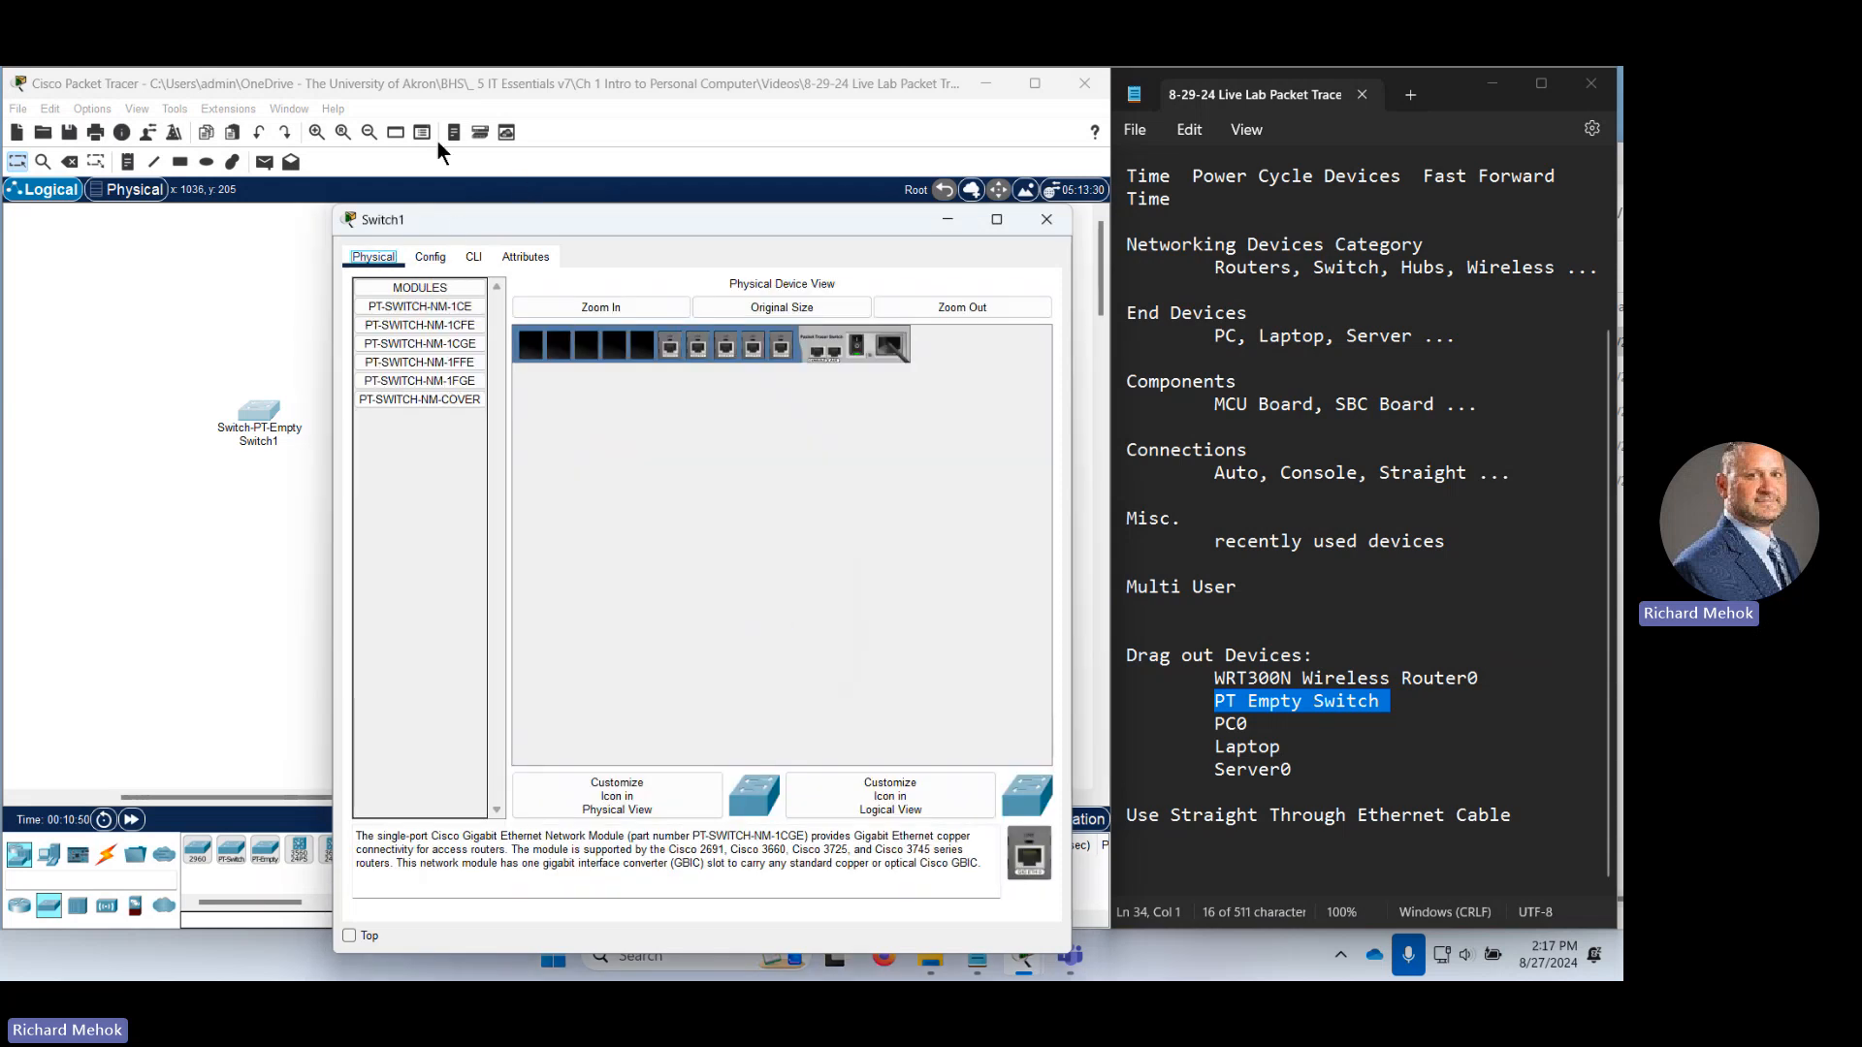
{"action": "left_click", "coordinate": [438, 260]}
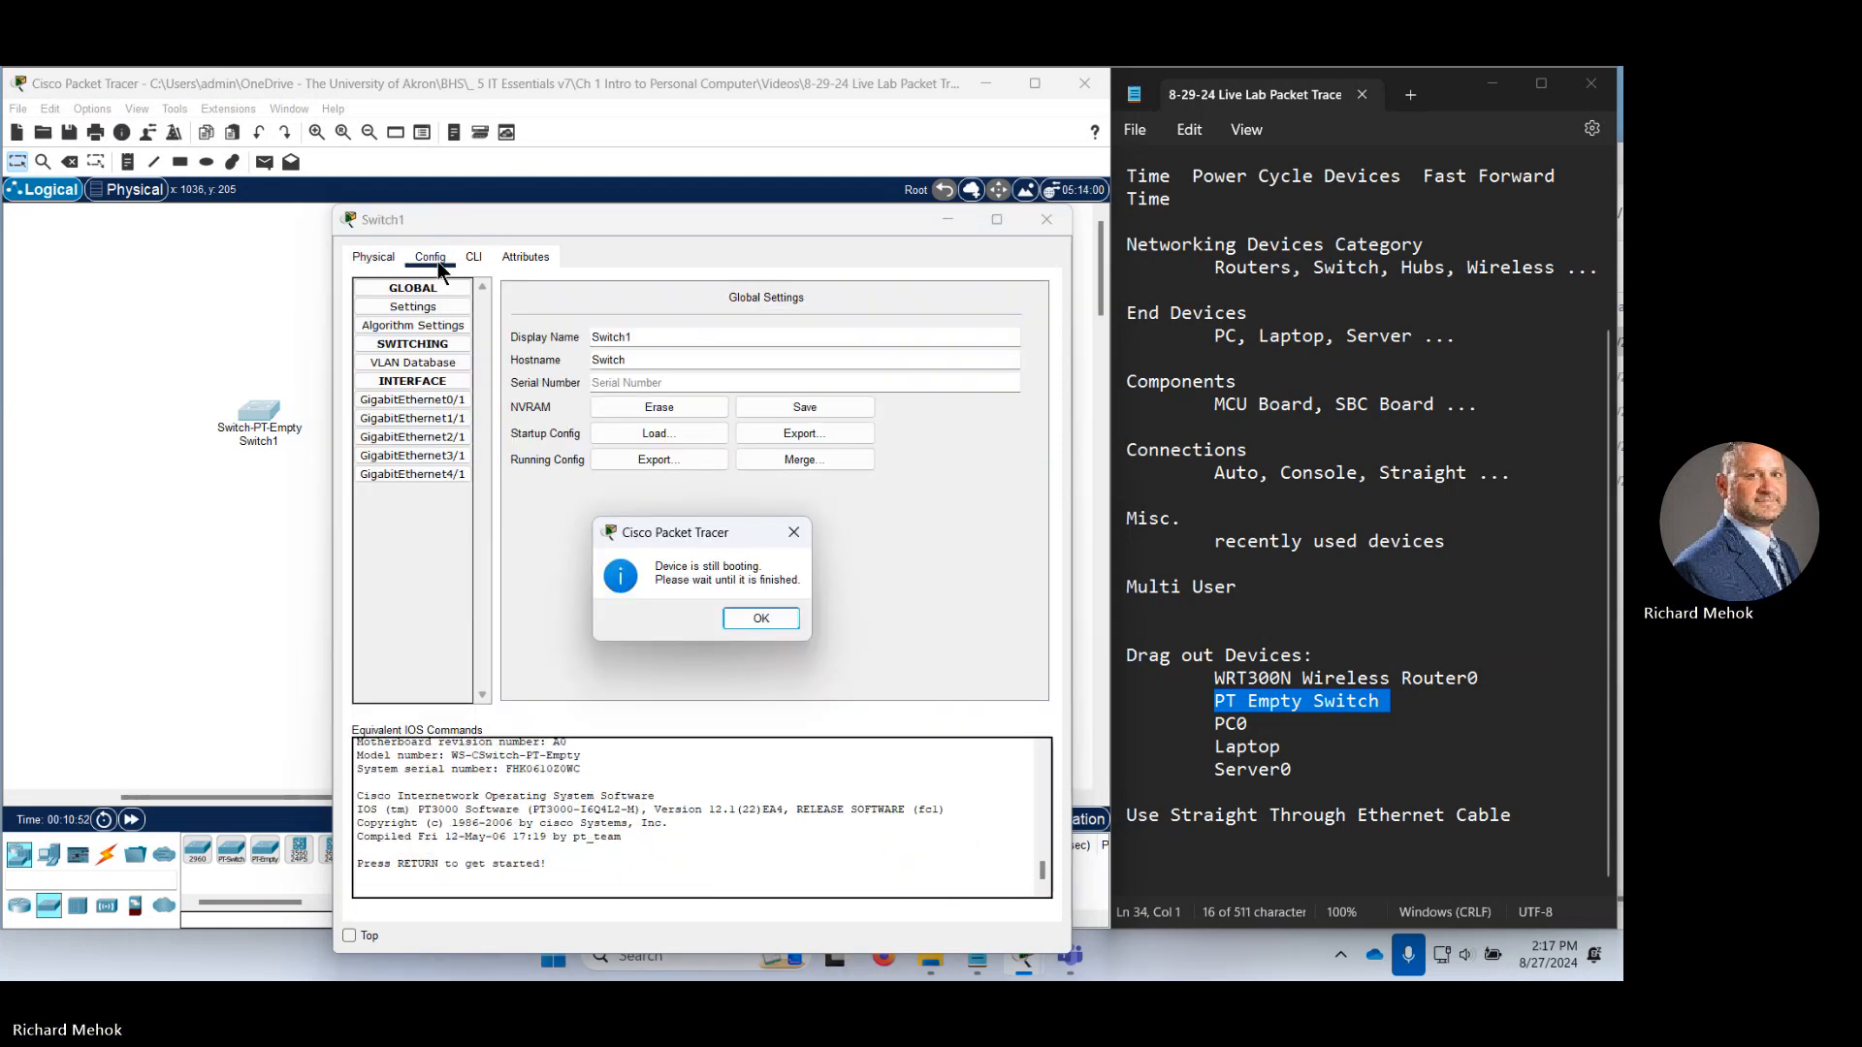
{"action": "left_click", "coordinate": [760, 620]}
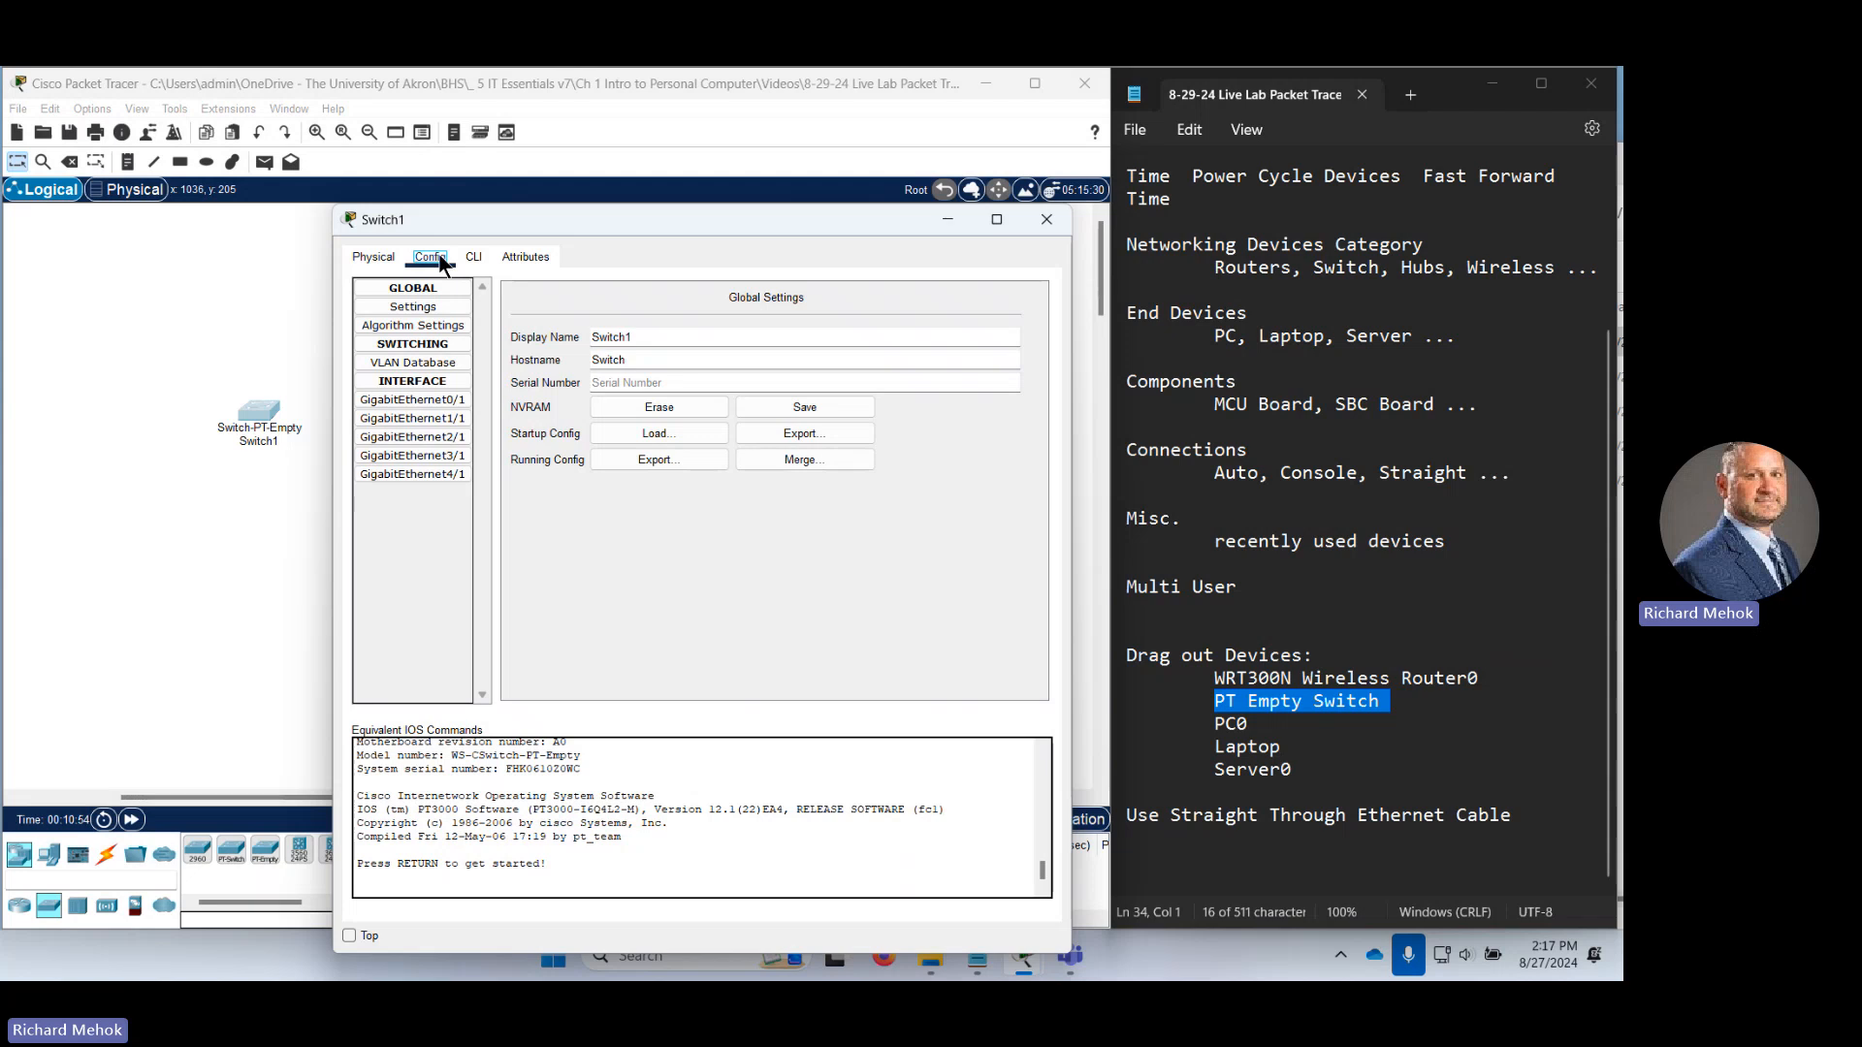
{"action": "left_click", "coordinate": [473, 258]}
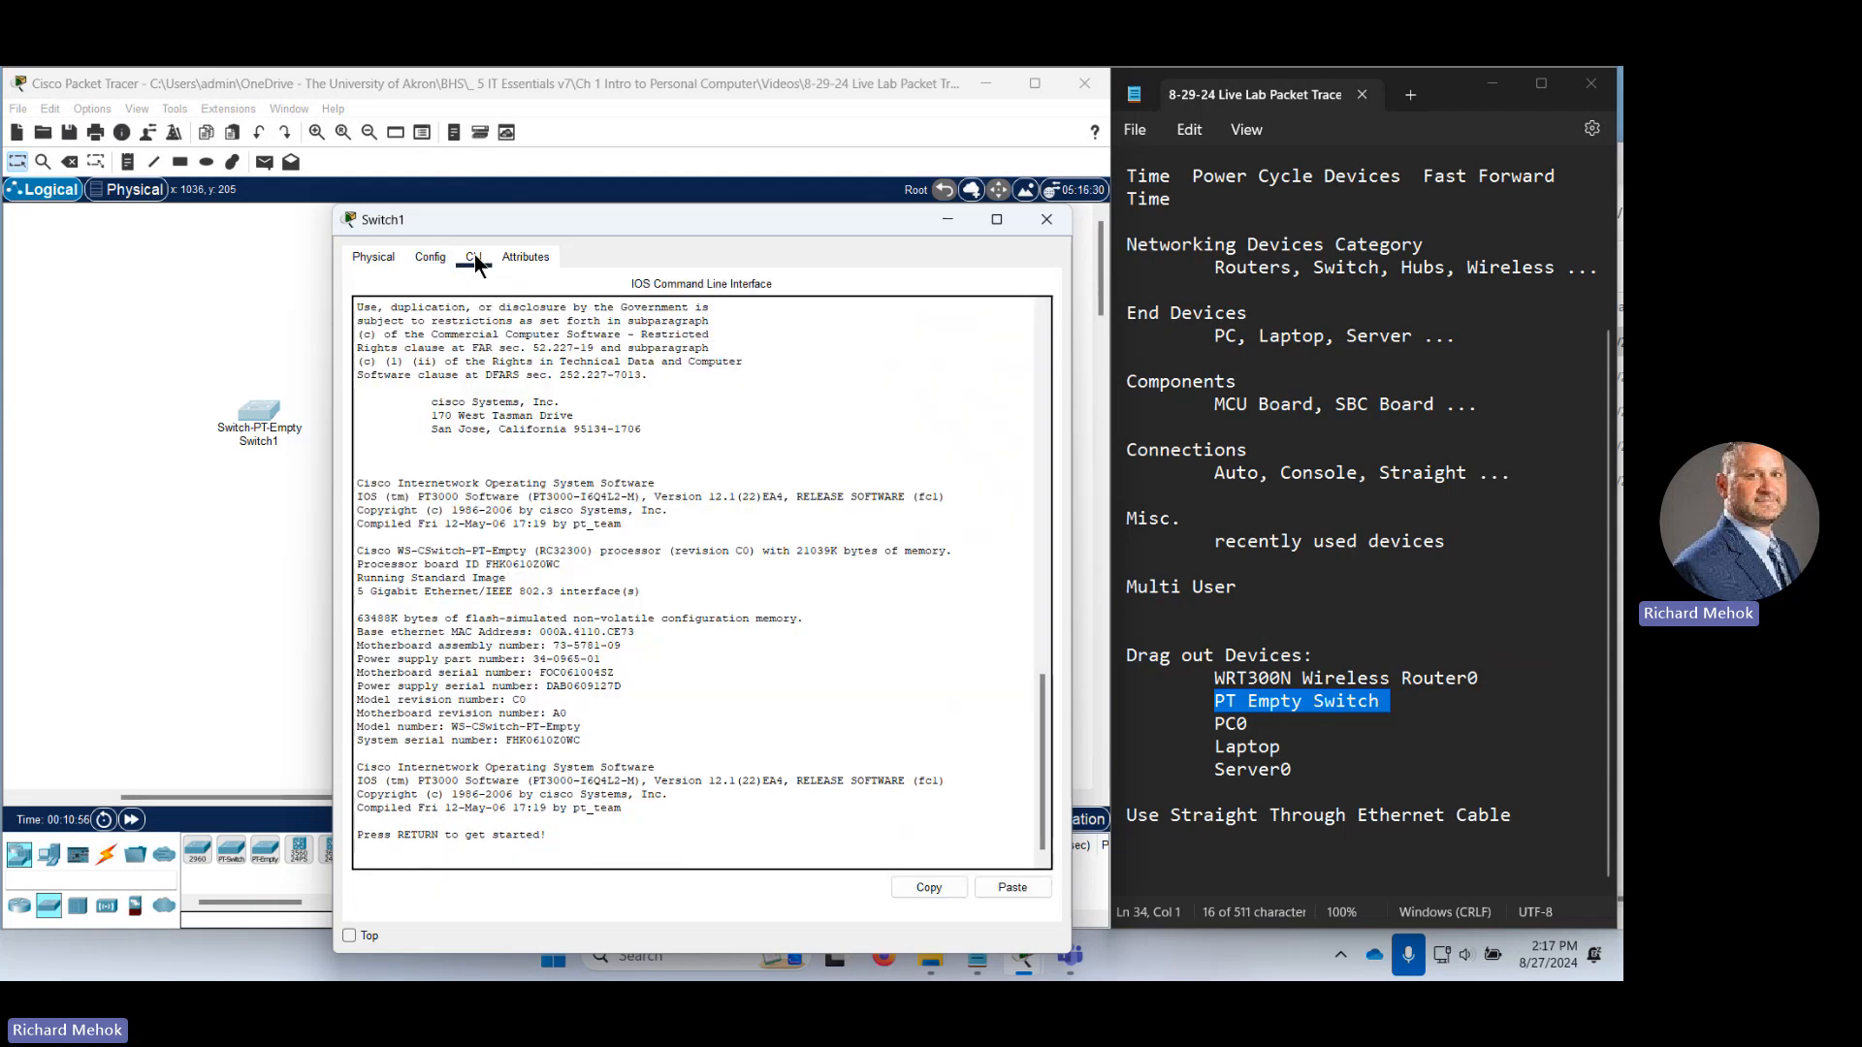
{"action": "left_click", "coordinate": [522, 256]}
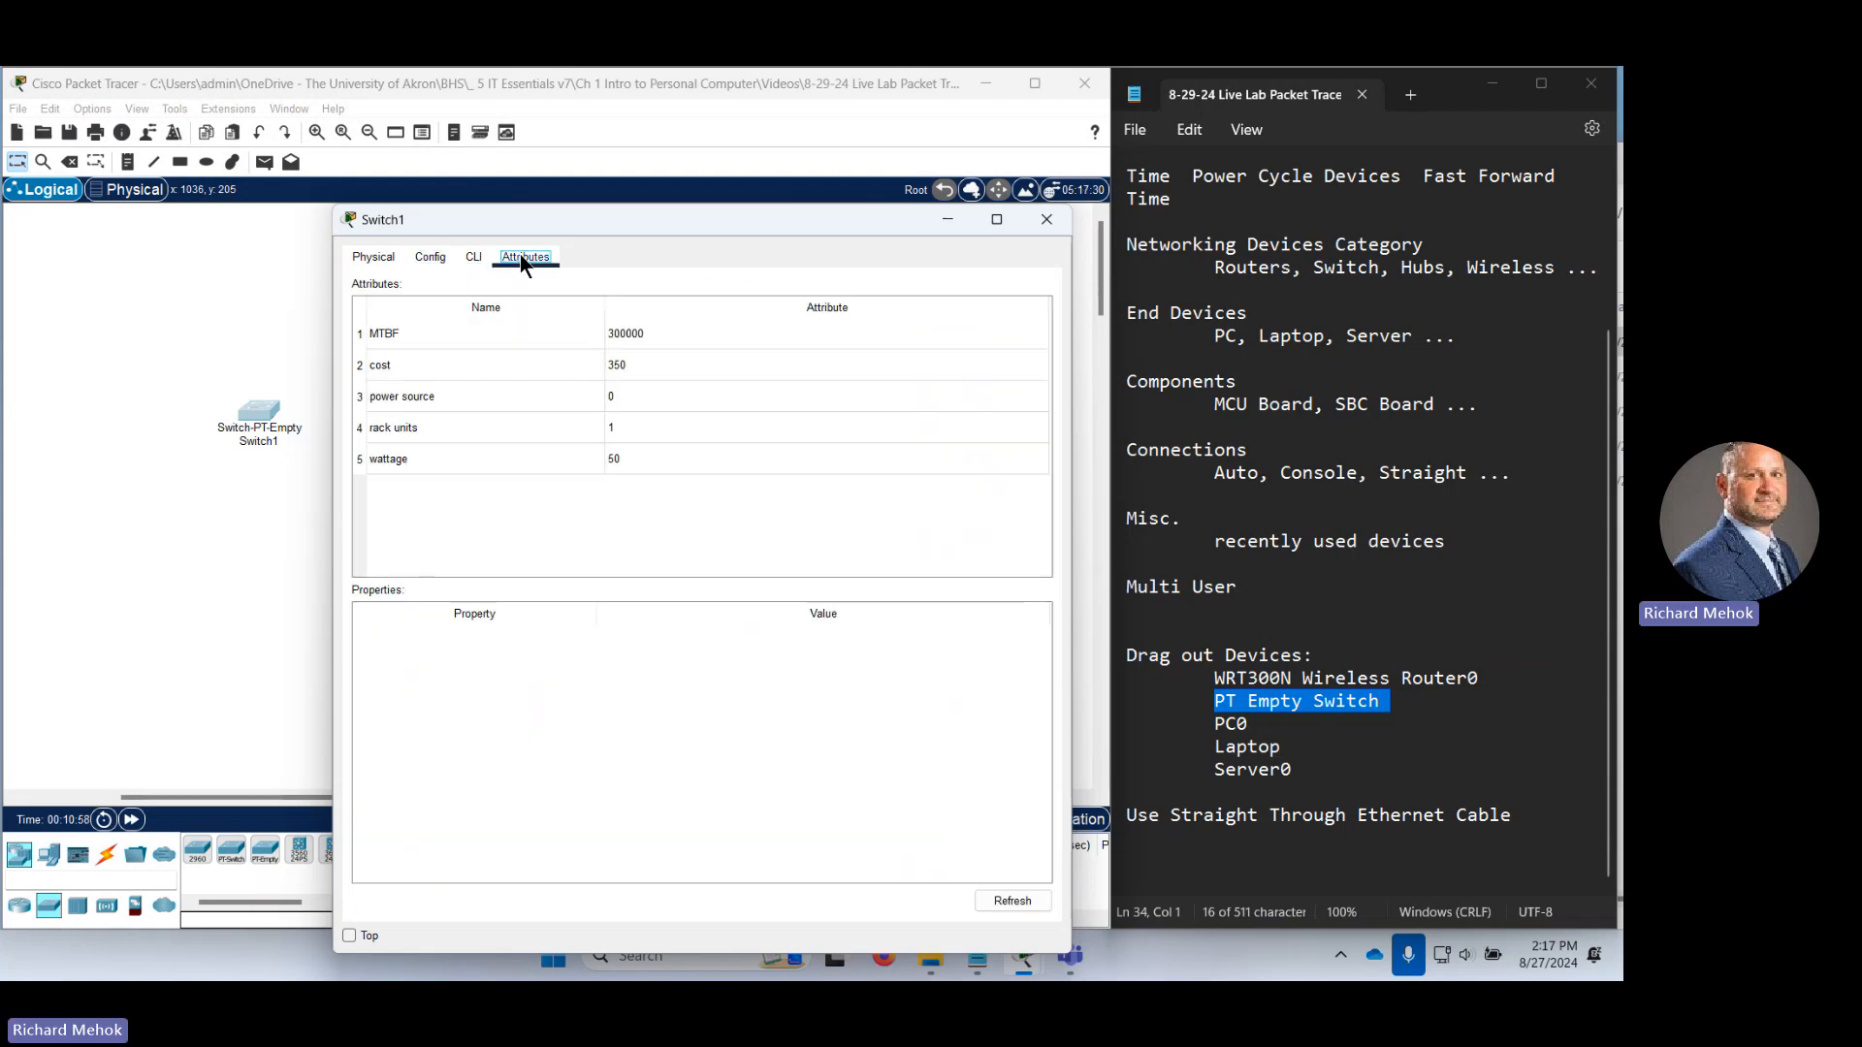
{"action": "left_click", "coordinate": [1046, 225]}
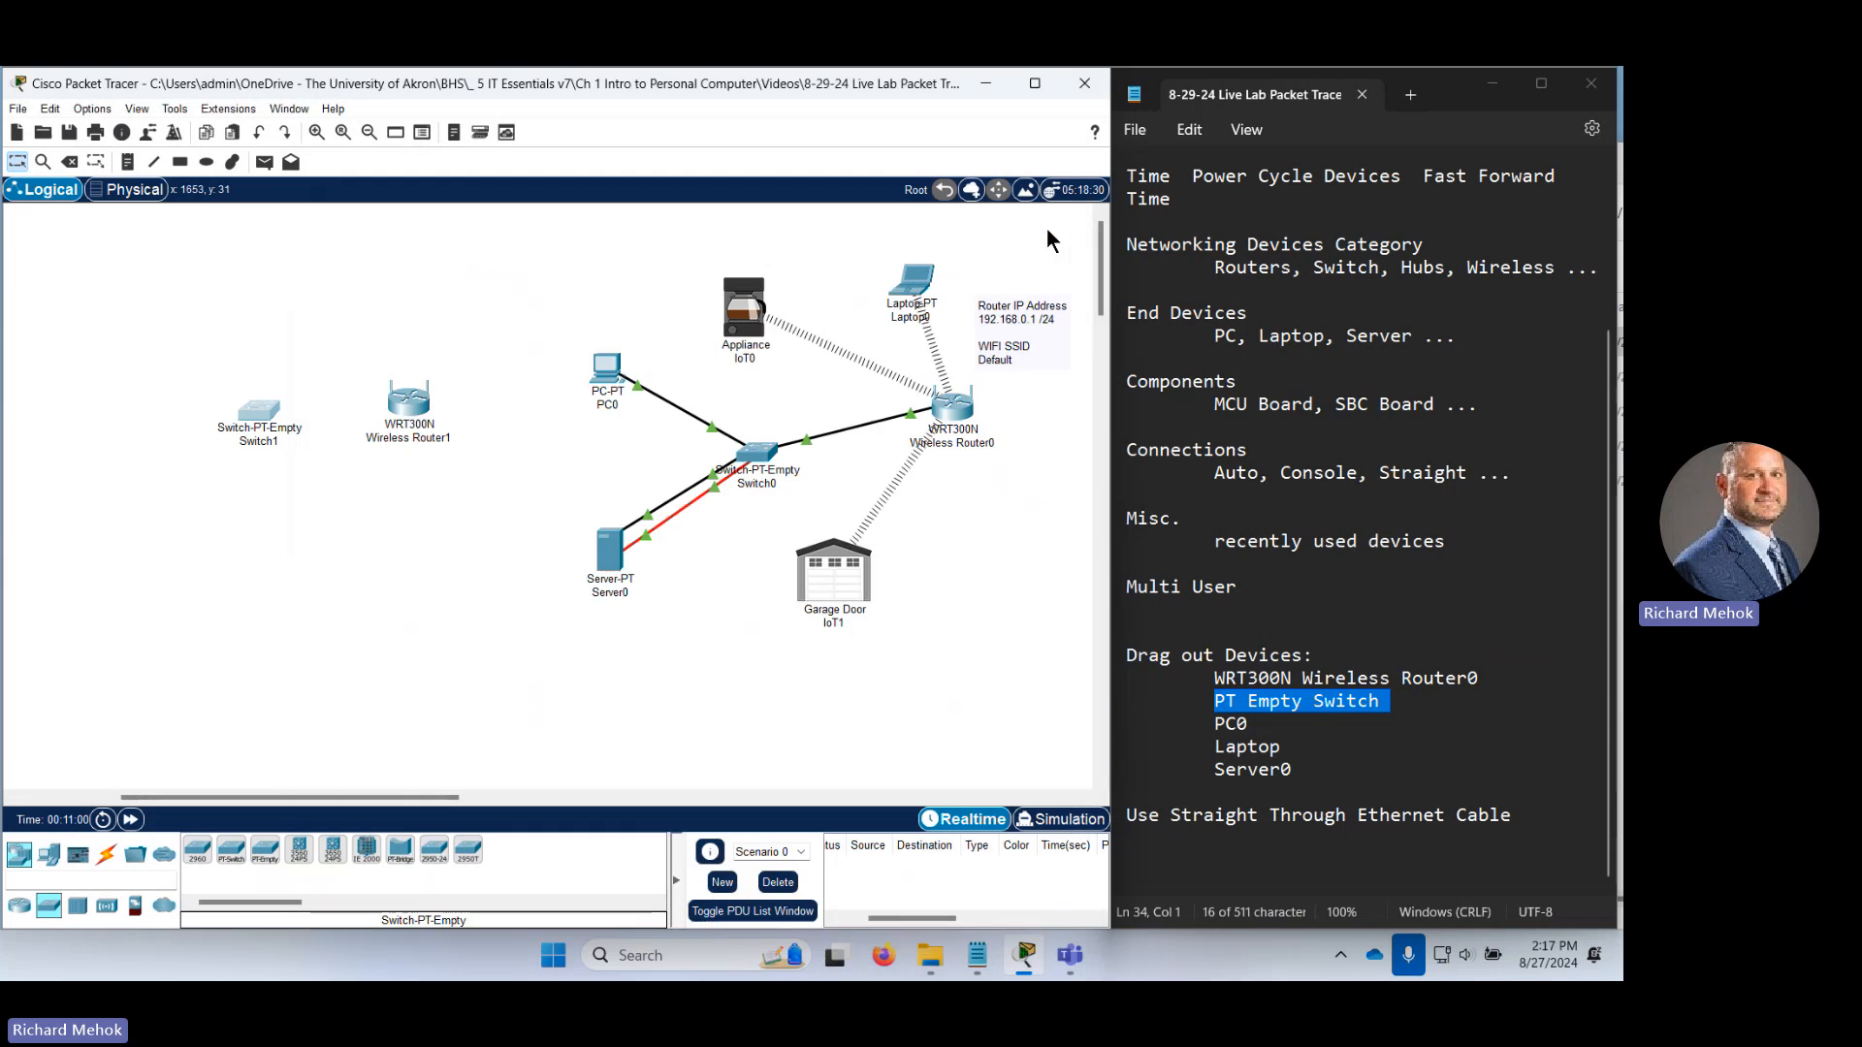
Highlight PC0 in the notes, and place a PC above the new switch, a laptop above the new router and a server beside the switch.
{"action": "left_click_drag", "start_coordinate": [1215, 723], "coordinate": [1258, 729]}
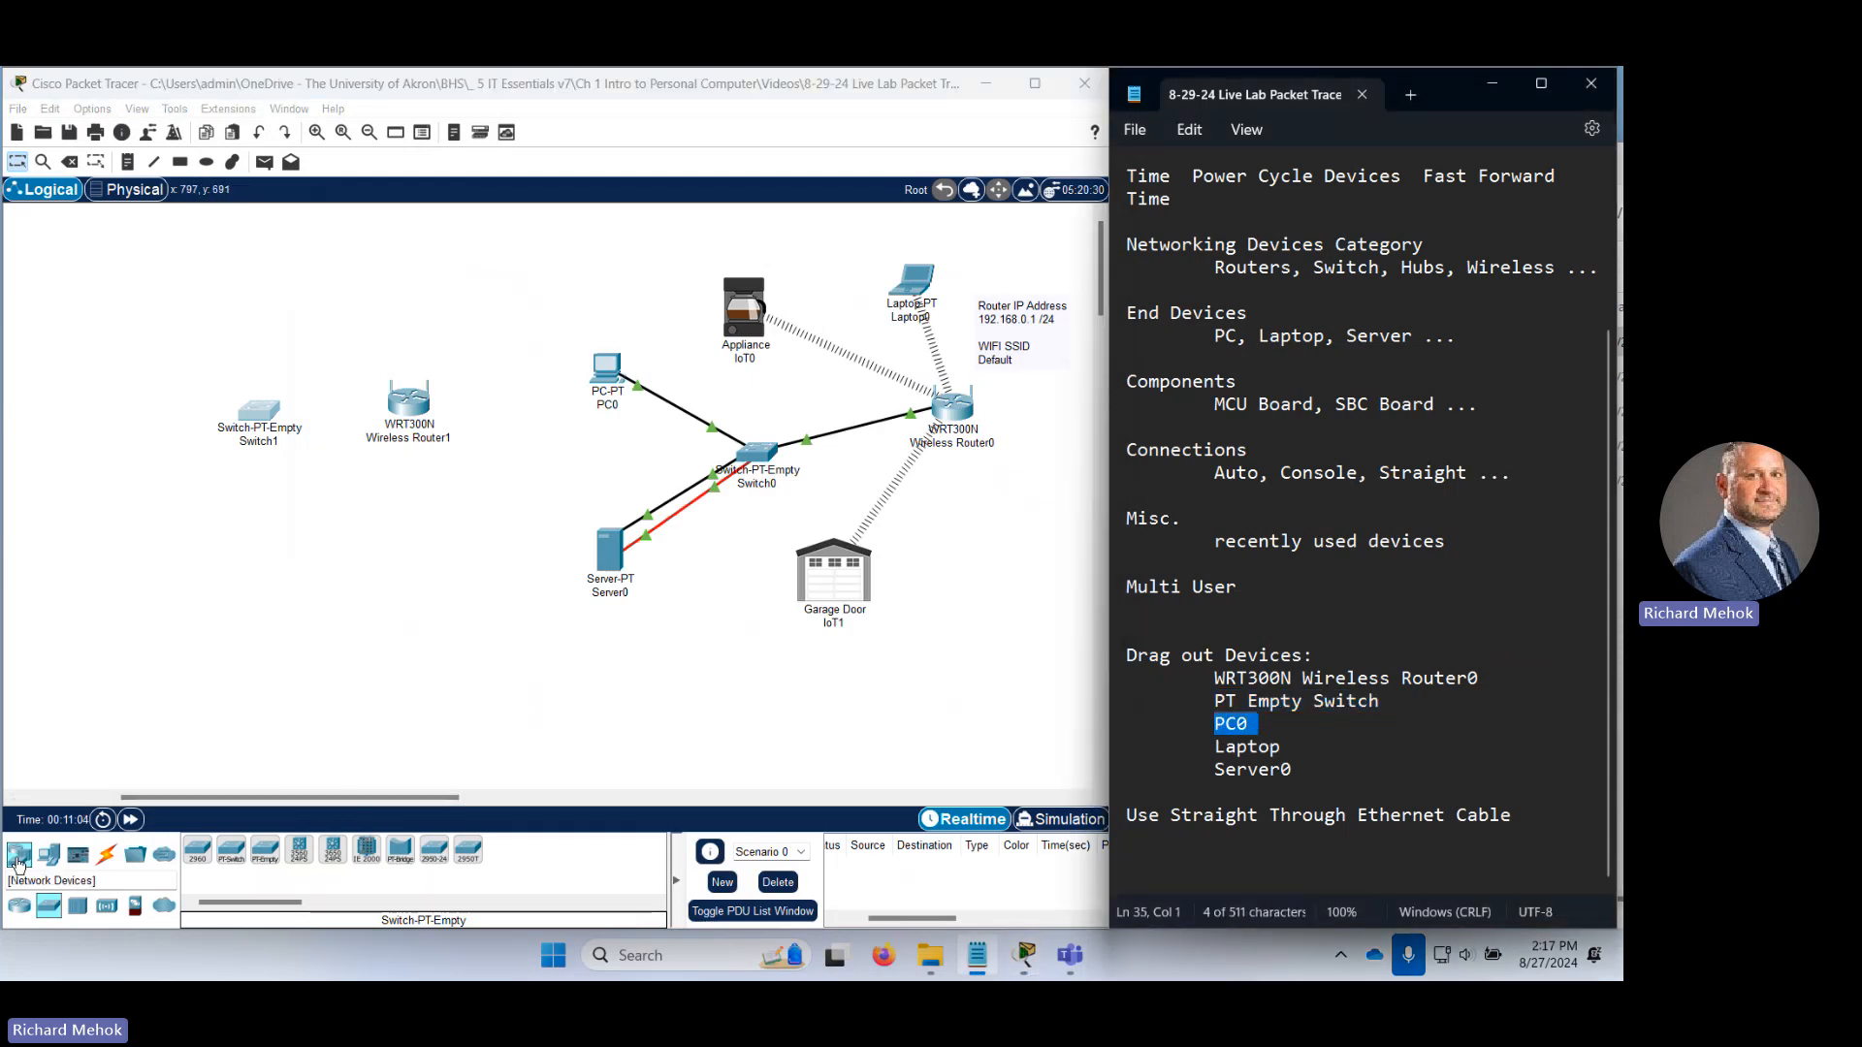
{"action": "left_click", "coordinate": [46, 858]}
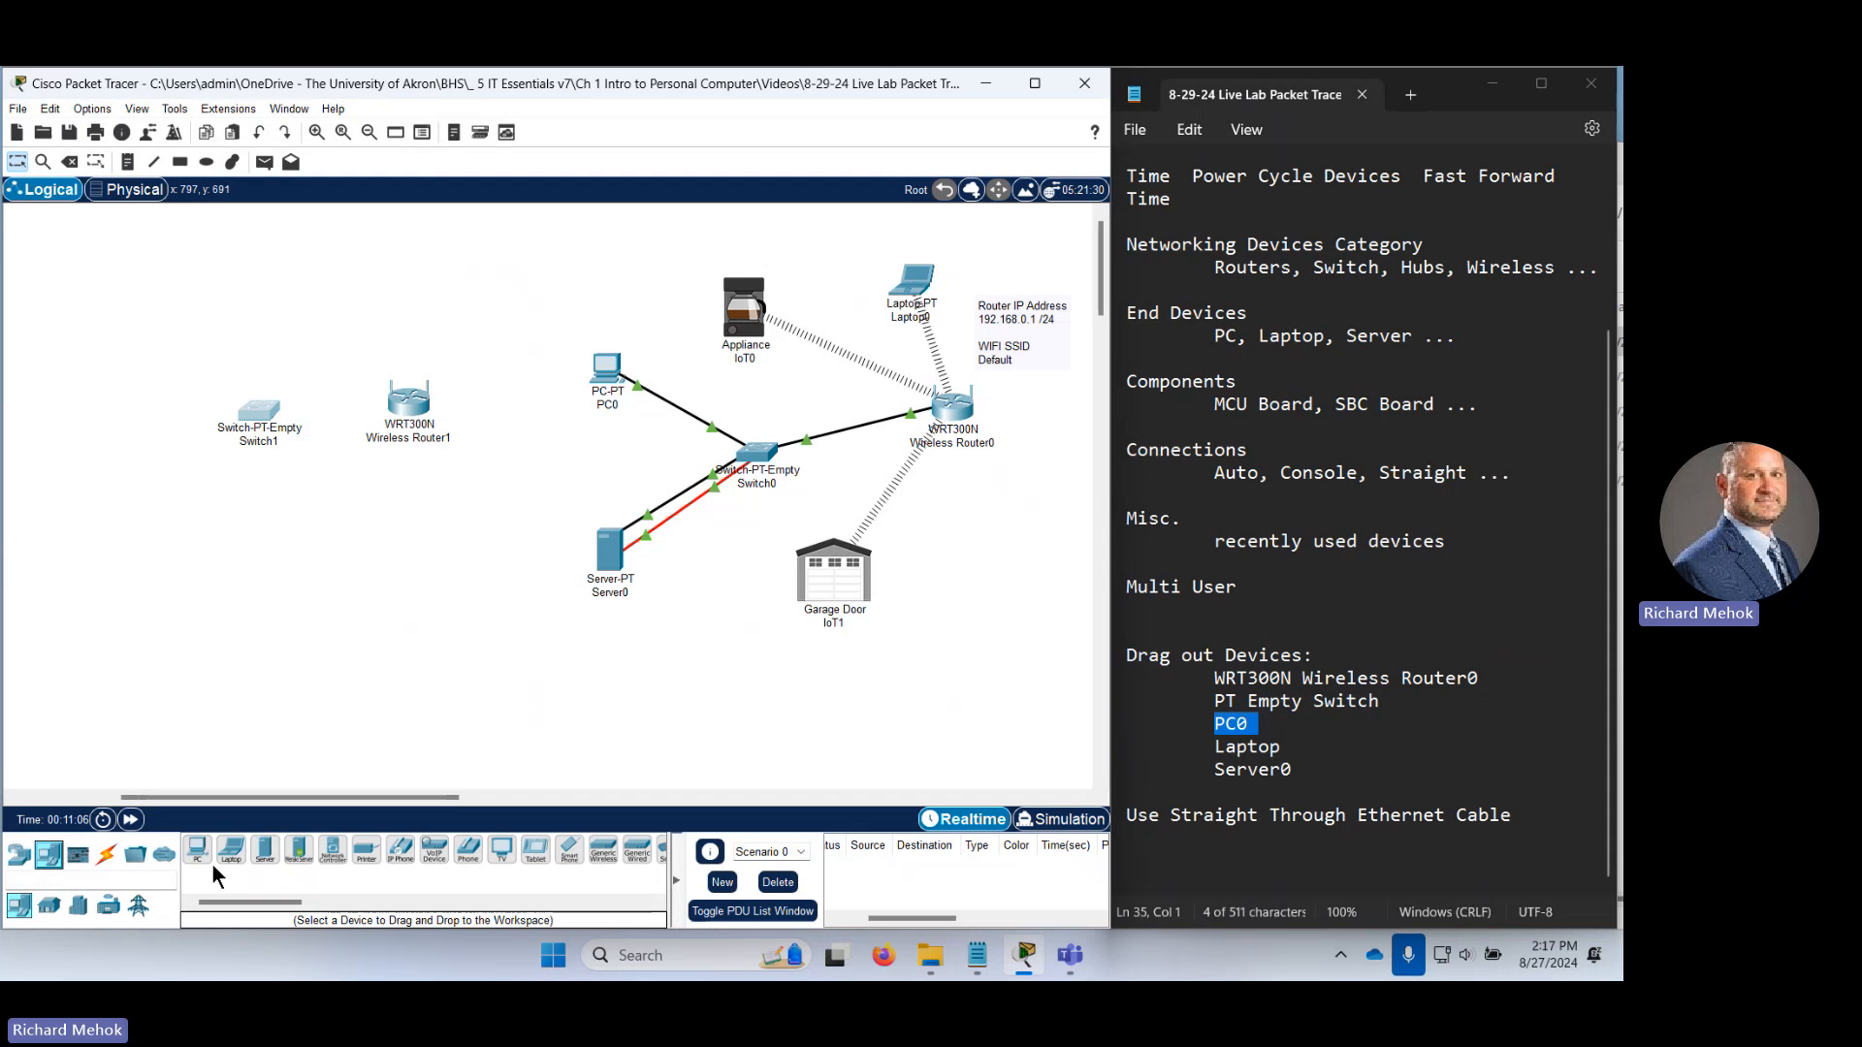
{"action": "left_click_drag", "start_coordinate": [199, 858], "coordinate": [217, 284]}
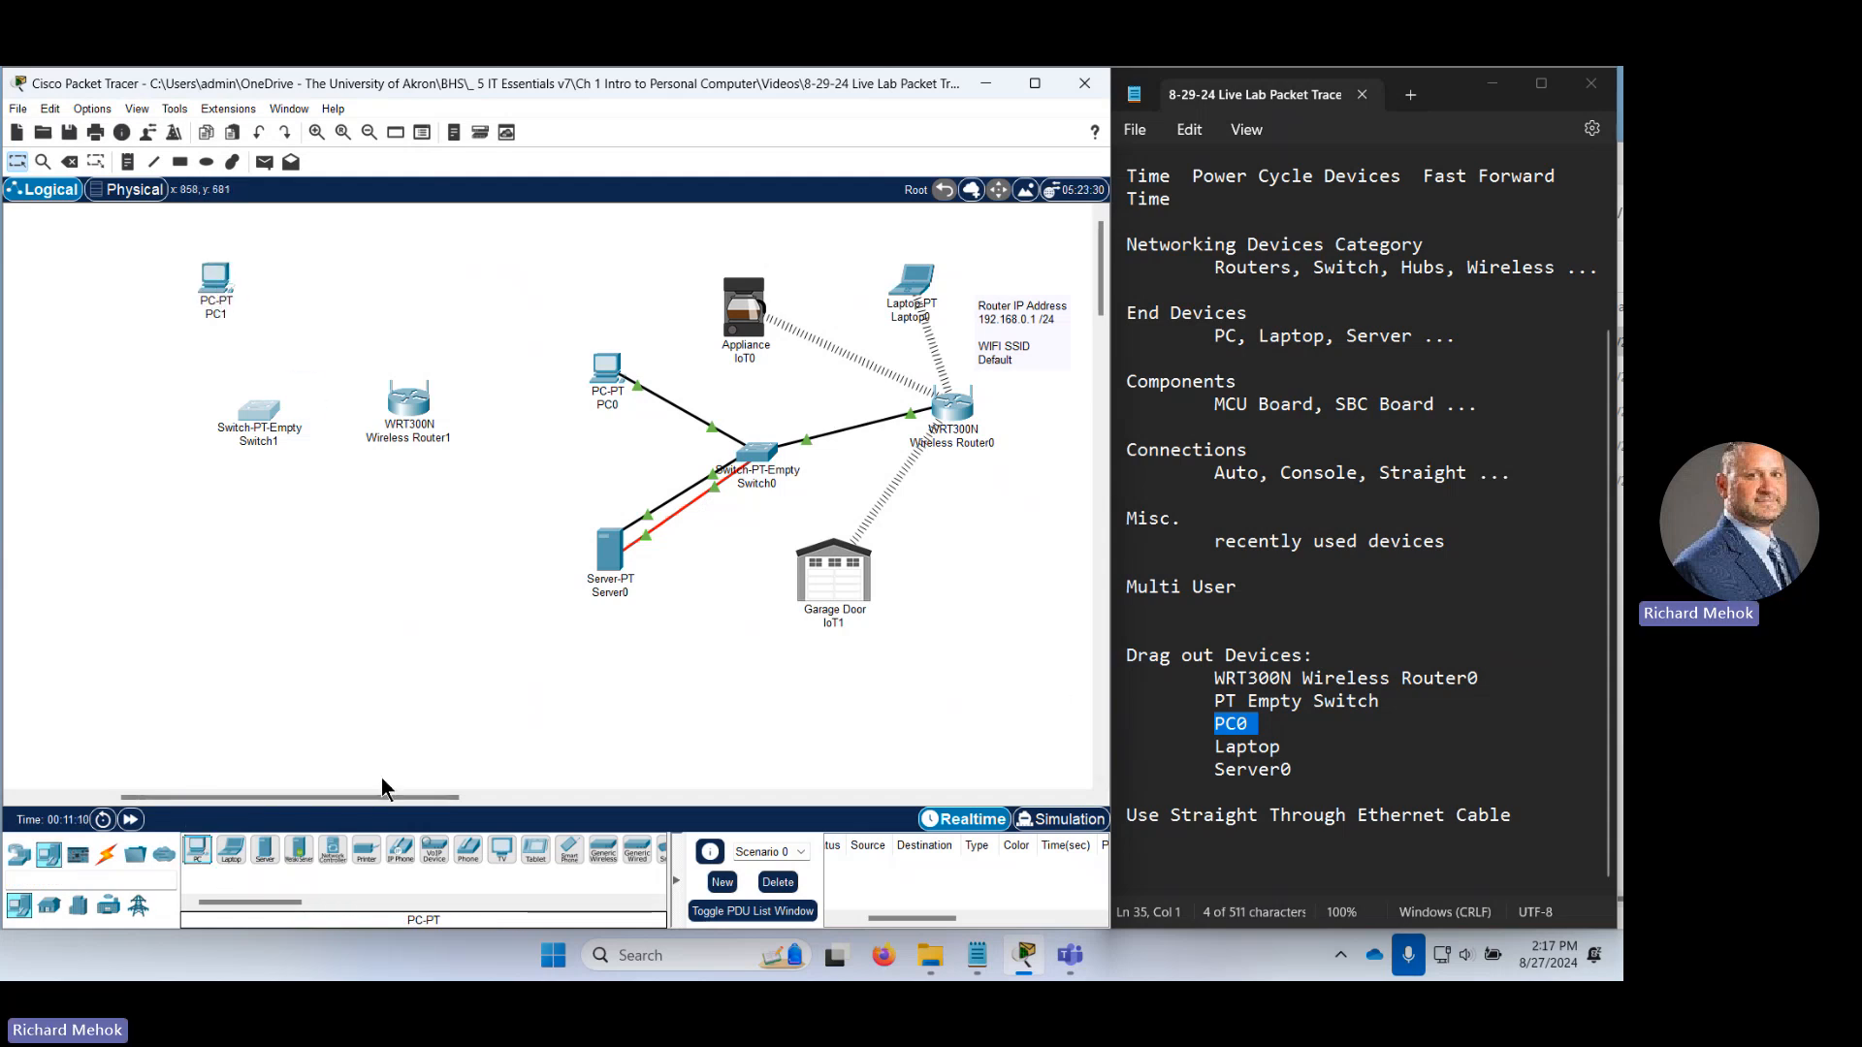
{"action": "left_click_drag", "start_coordinate": [231, 851], "coordinate": [398, 269]}
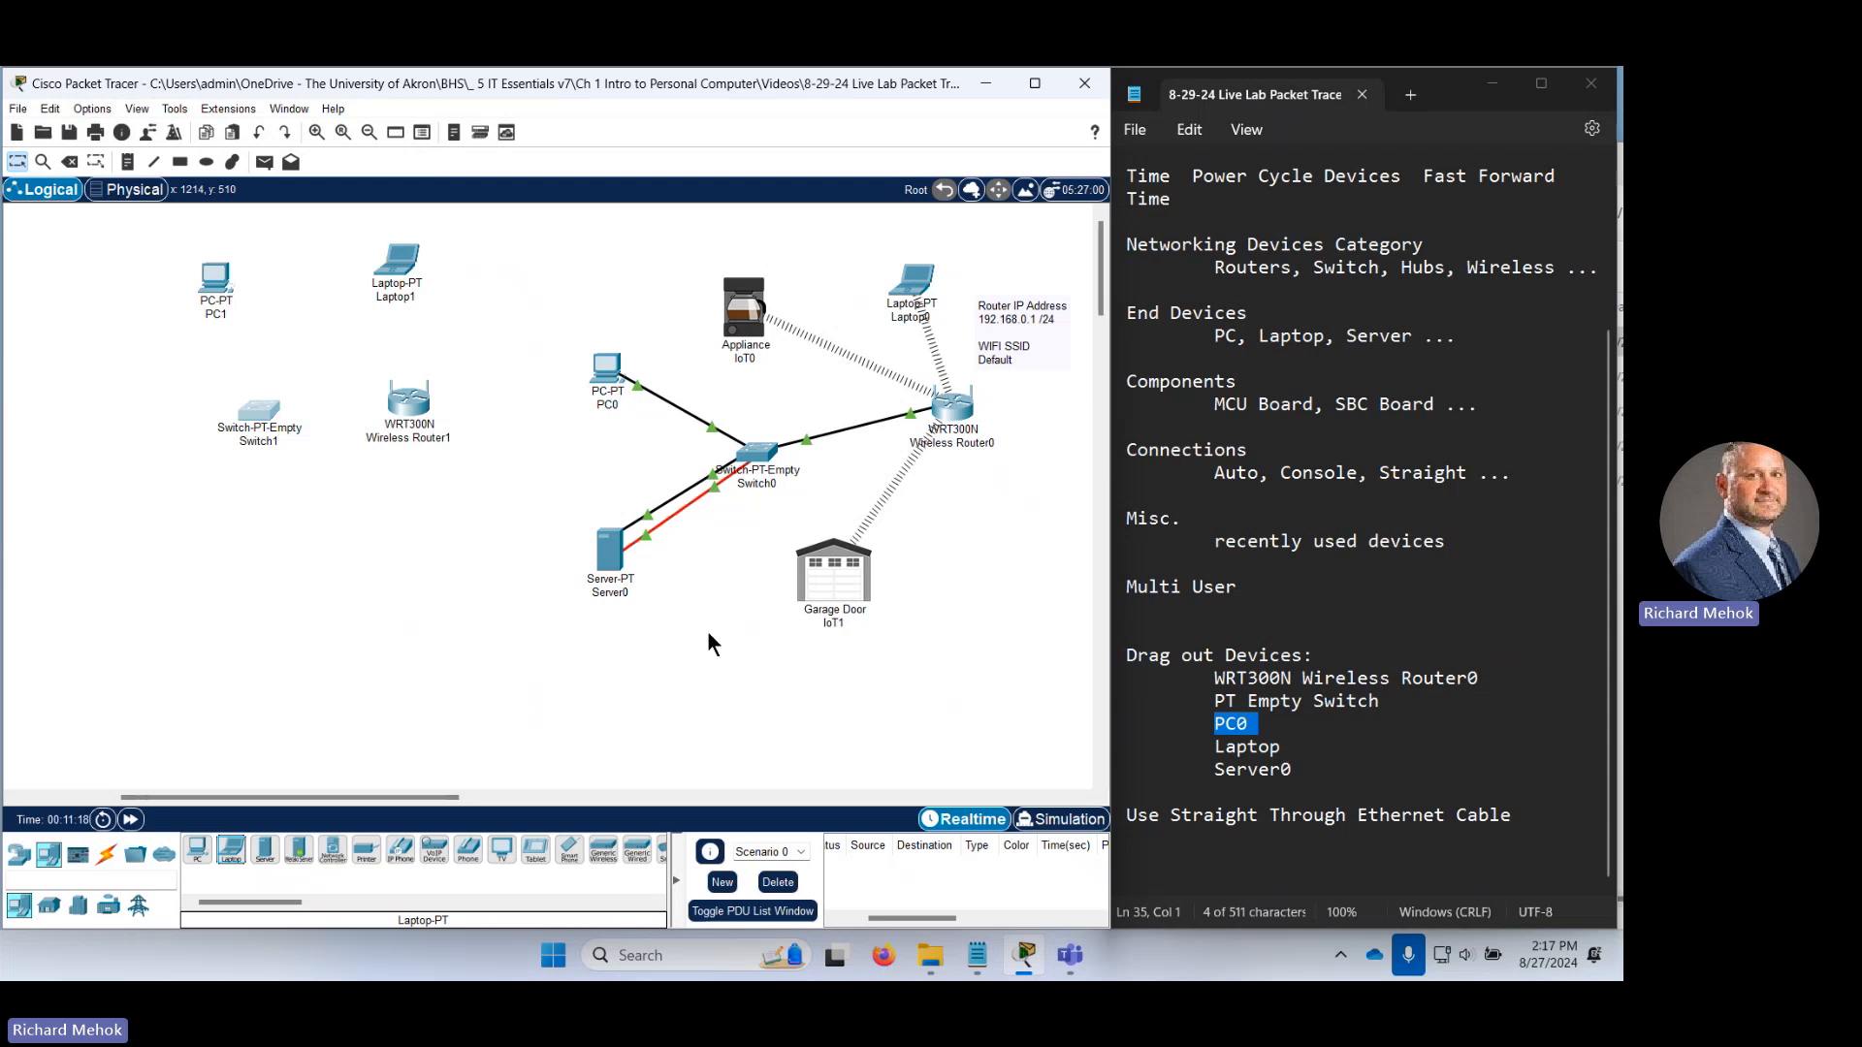
{"action": "left_click", "coordinate": [267, 853]}
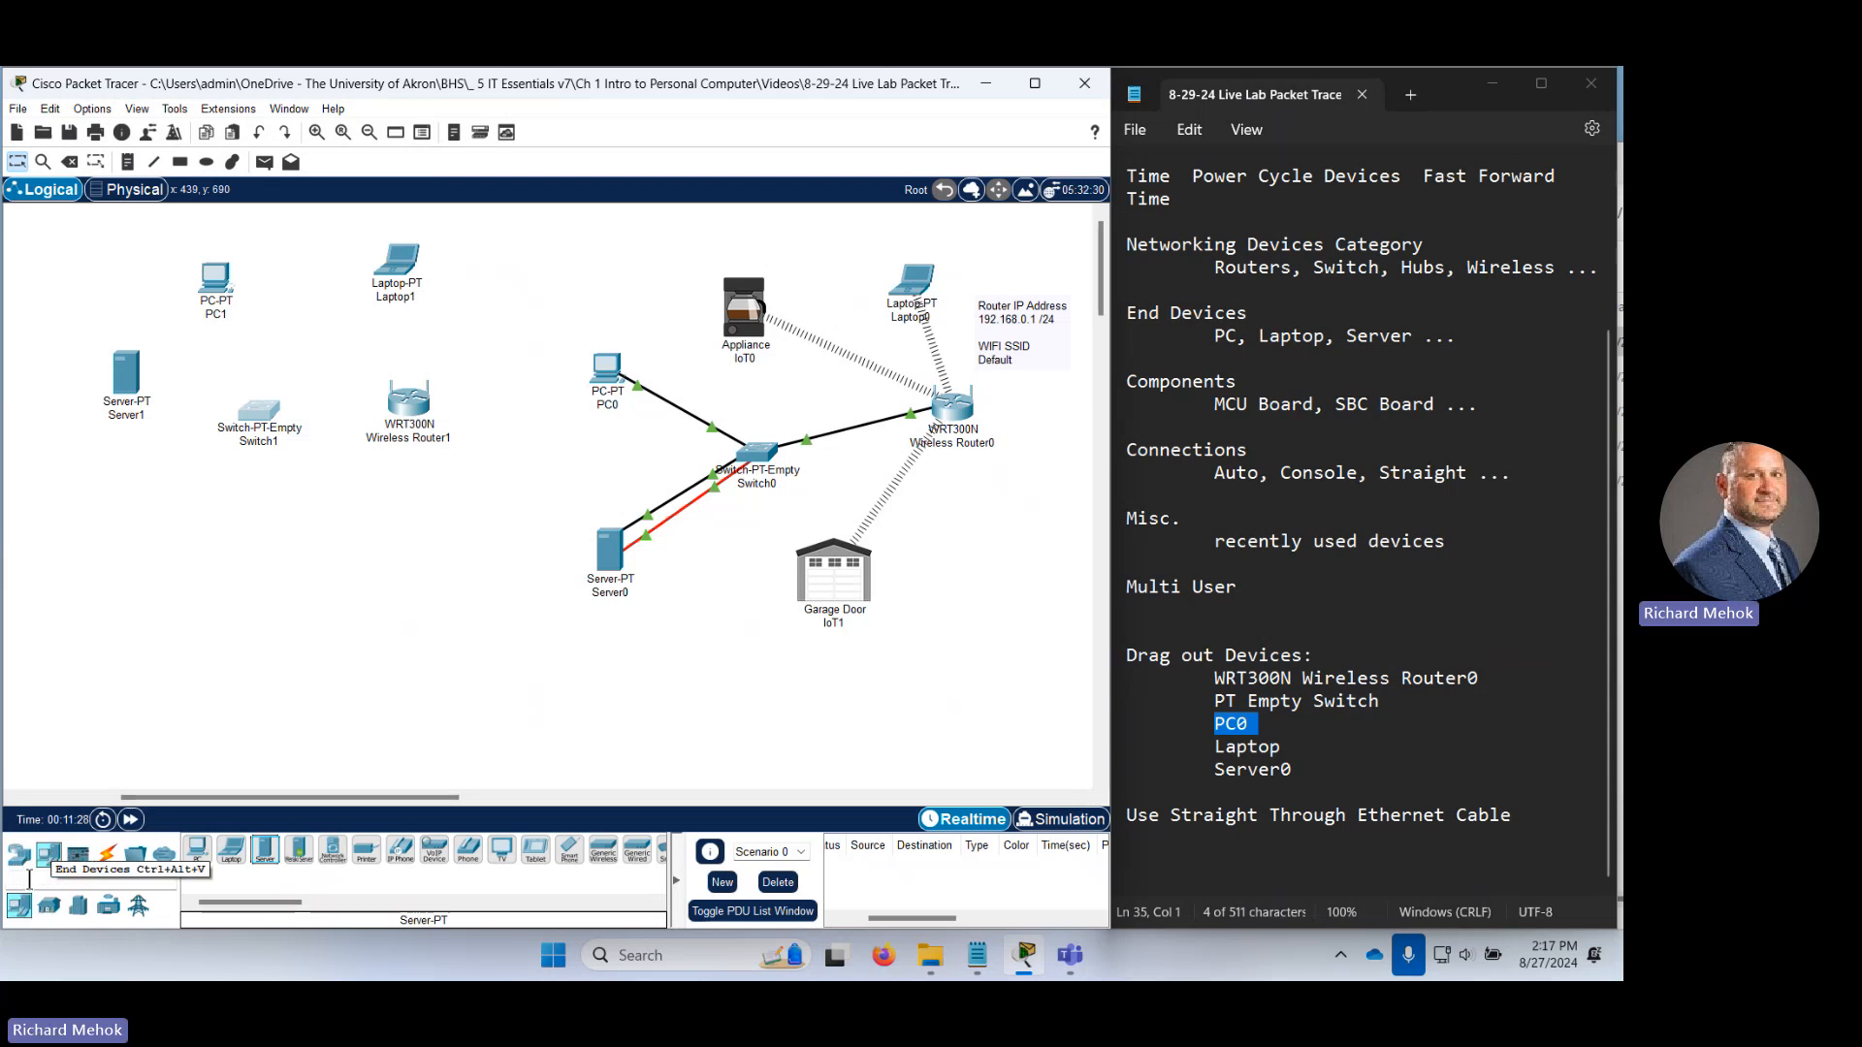
Add a garage door below the new switch and router, and a coffee maker appliance between PC1 and Laptop1.
{"action": "left_click", "coordinate": [48, 908]}
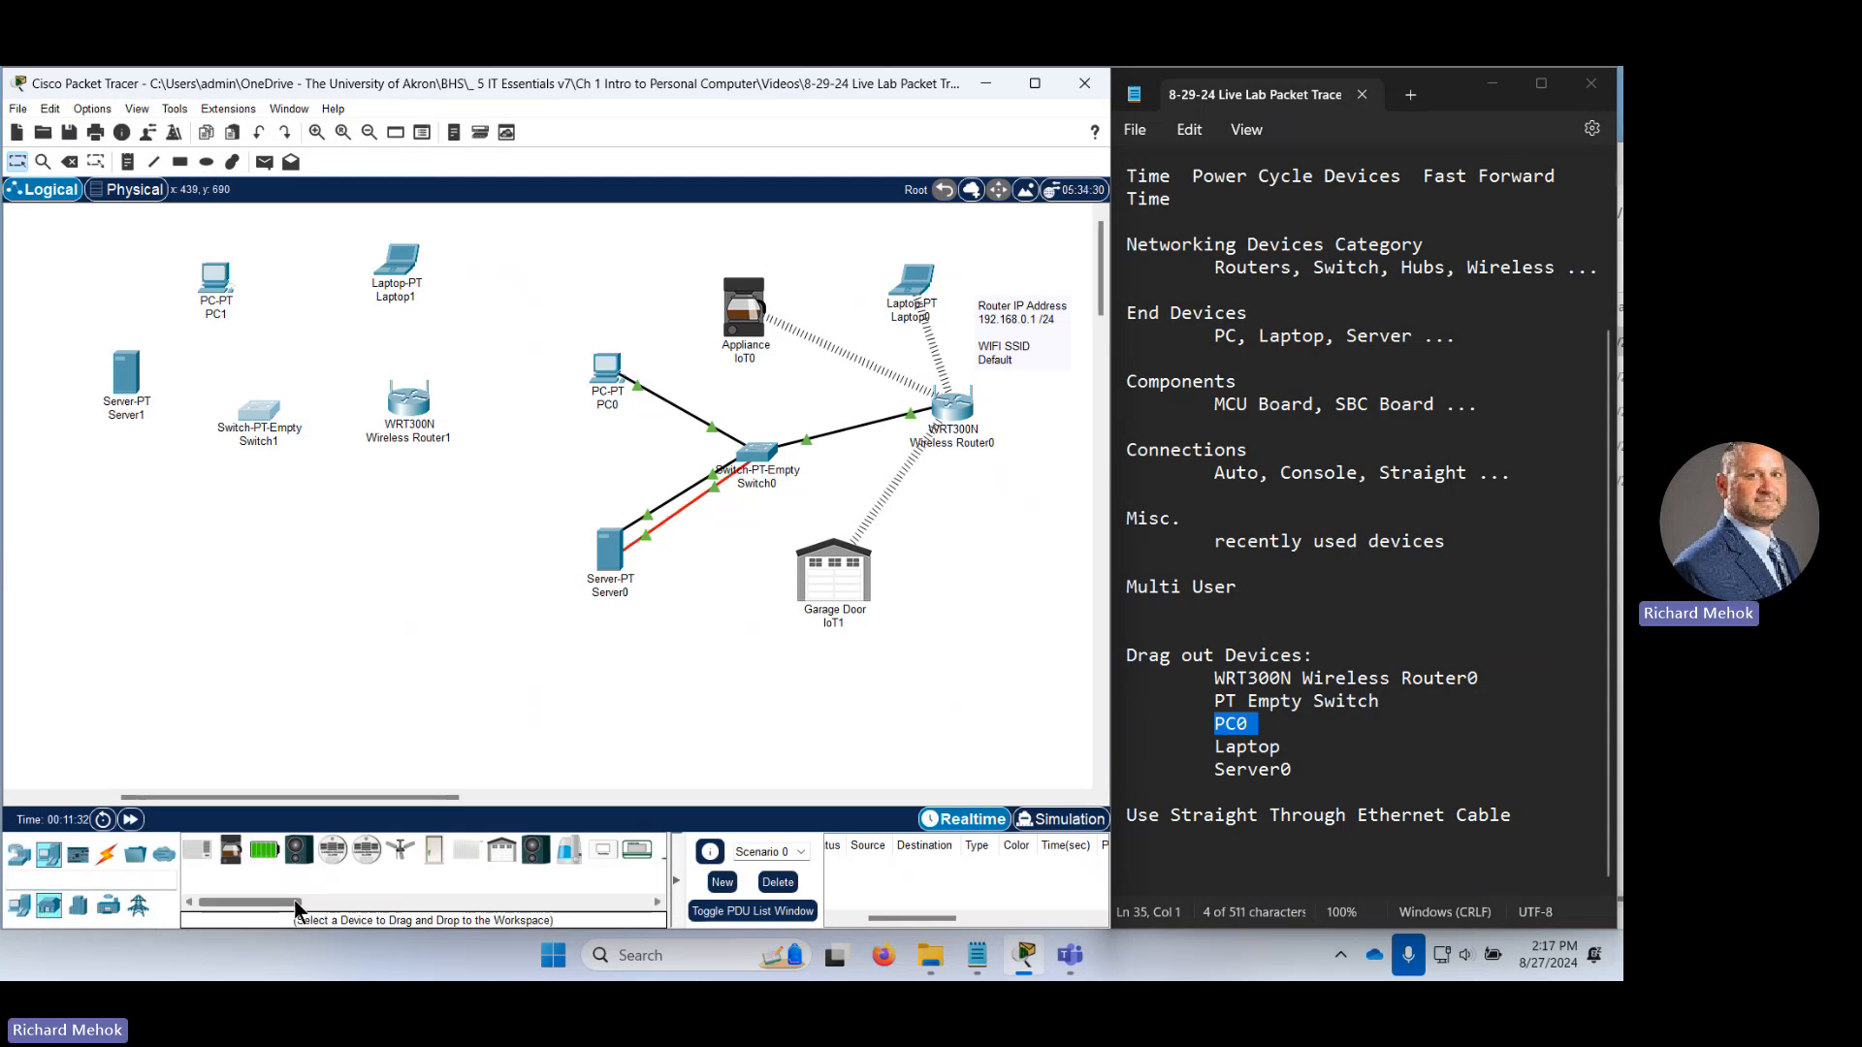
{"action": "left_click_drag", "start_coordinate": [496, 863], "coordinate": [353, 586]}
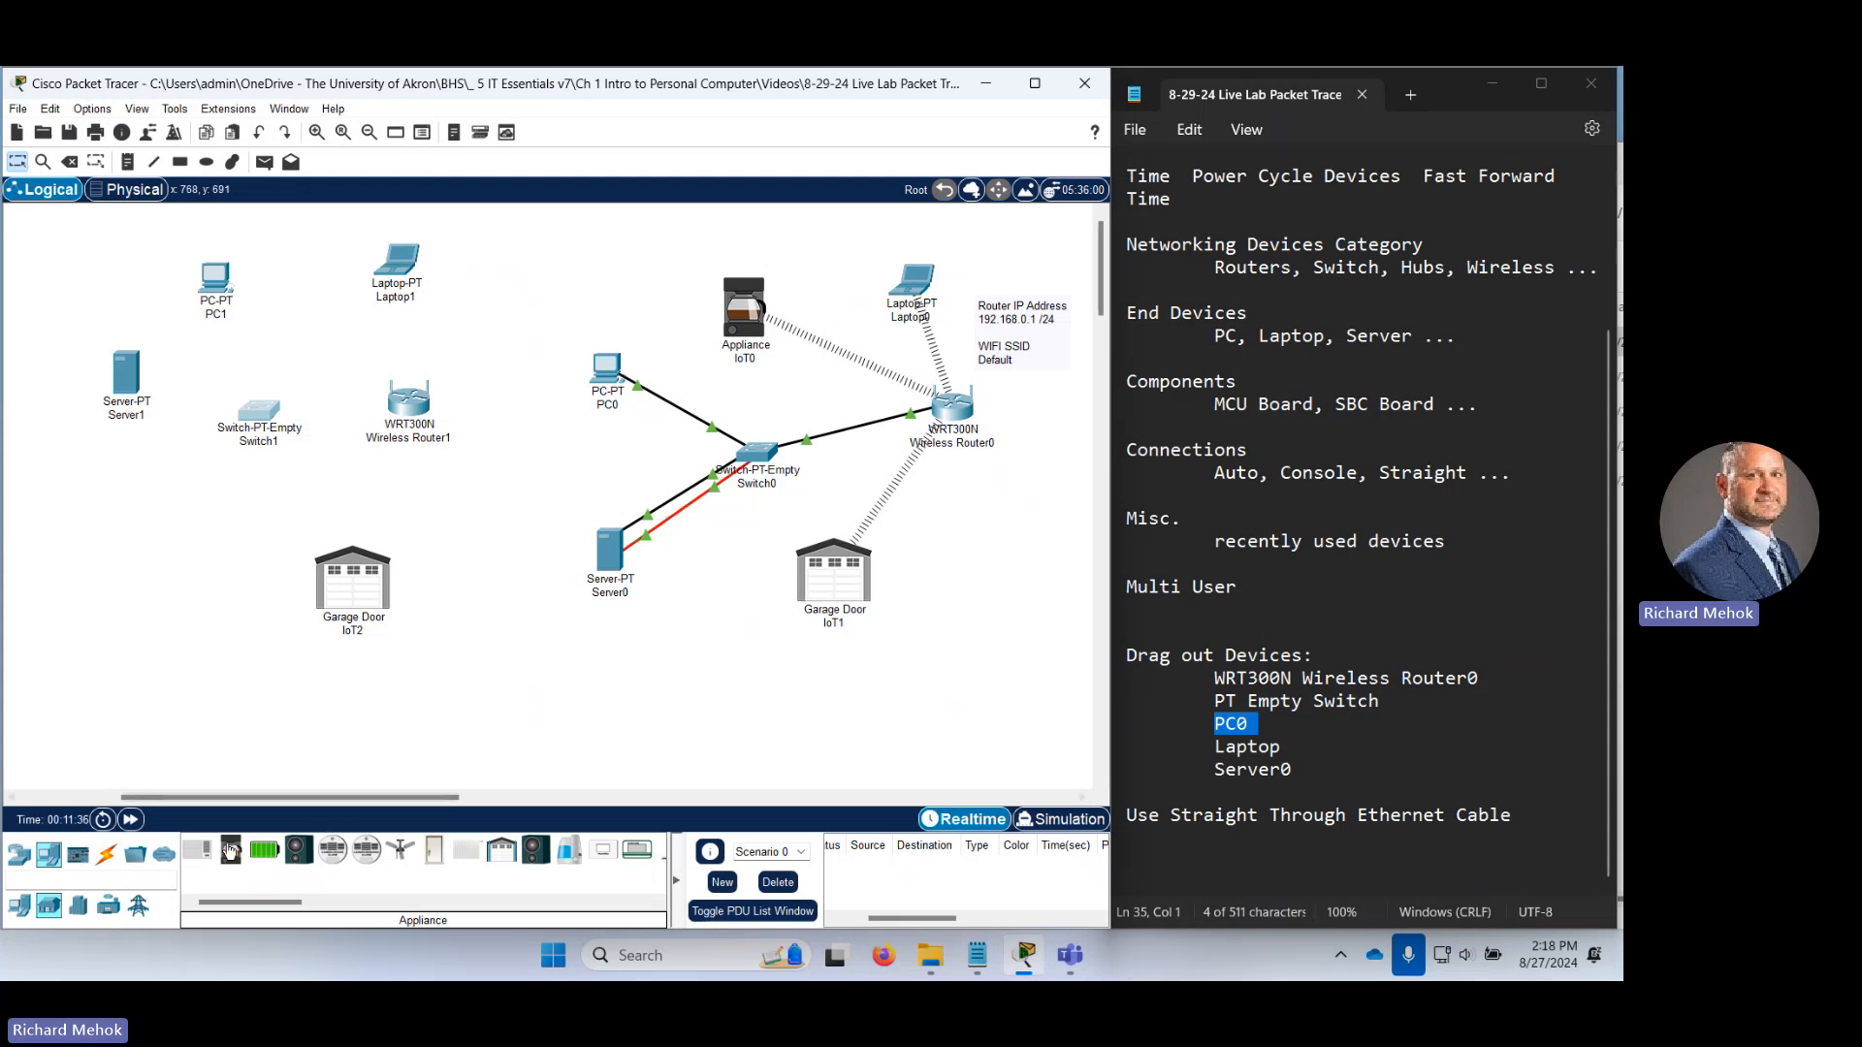
{"action": "left_click_drag", "start_coordinate": [231, 849], "coordinate": [307, 243]}
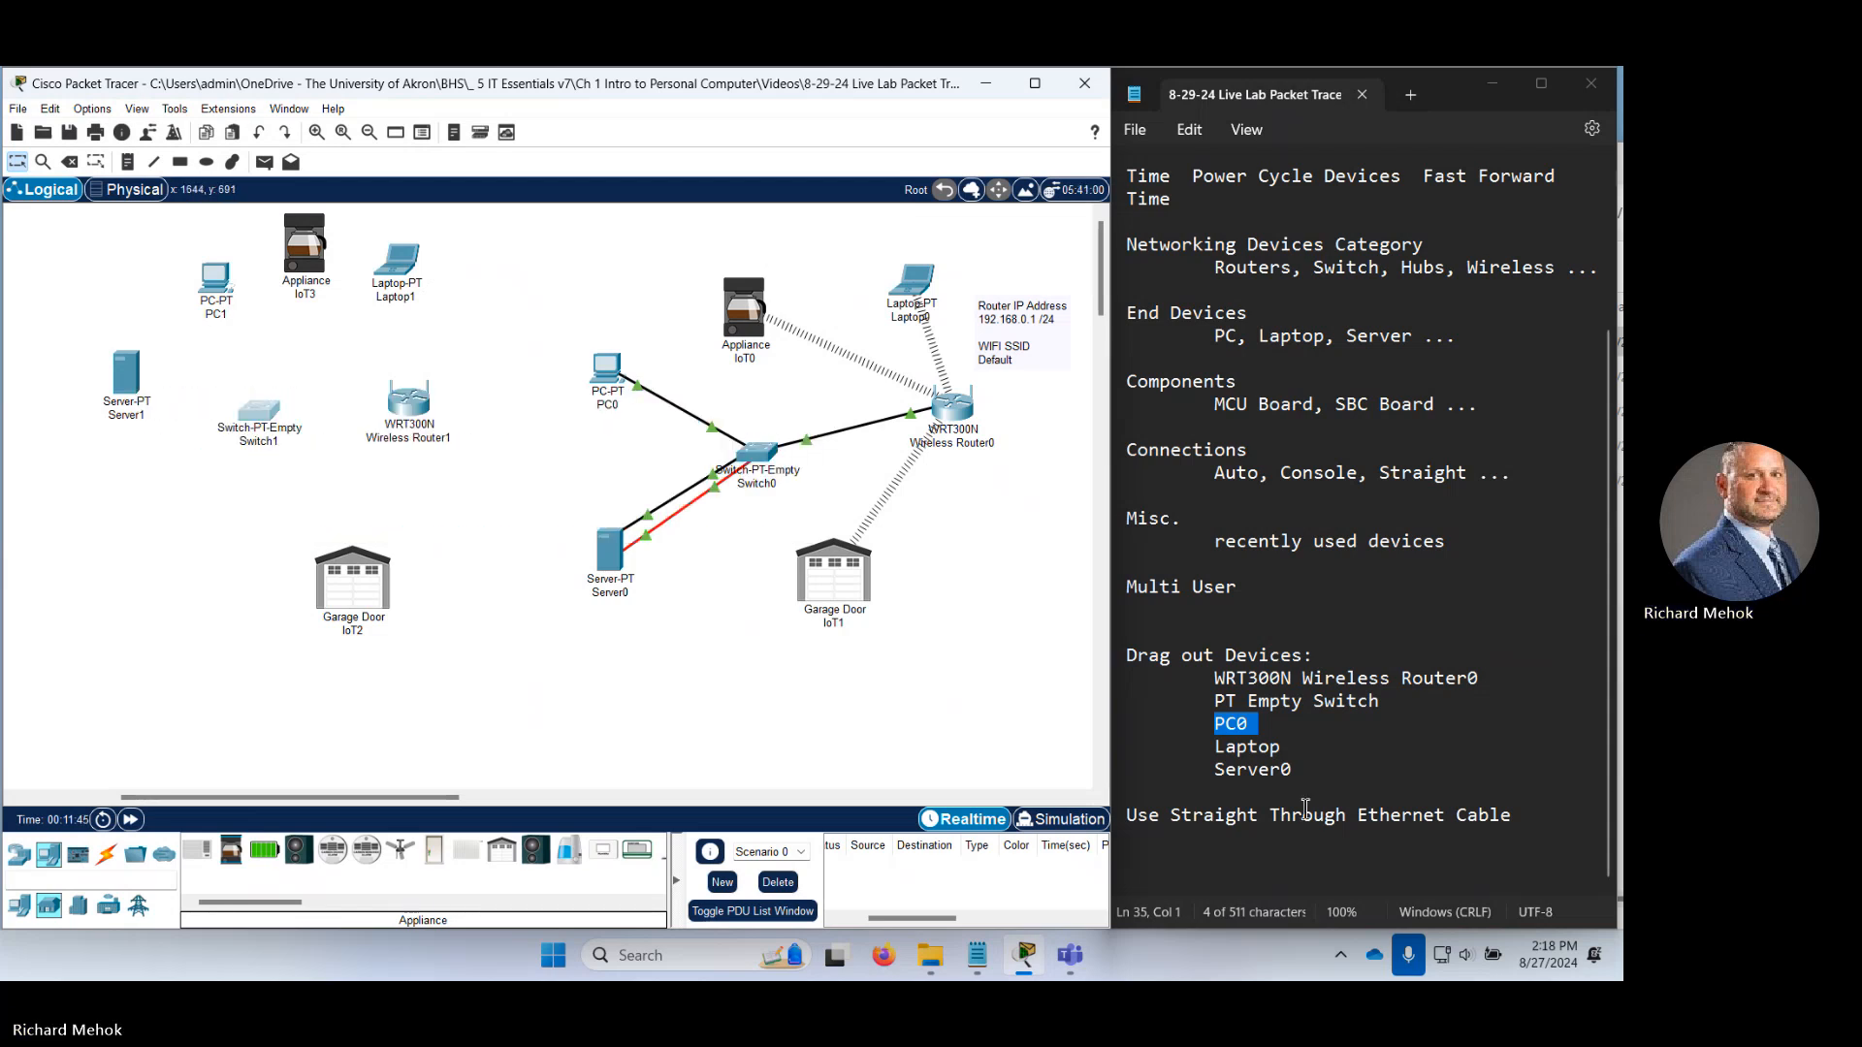
Highlight the straight-through Ethernet cable line in the notes and add a new line reading WIFI below it.
{"action": "left_click_drag", "start_coordinate": [1181, 815], "coordinate": [1457, 836]}
{"action": "left_click", "coordinate": [1444, 870]}
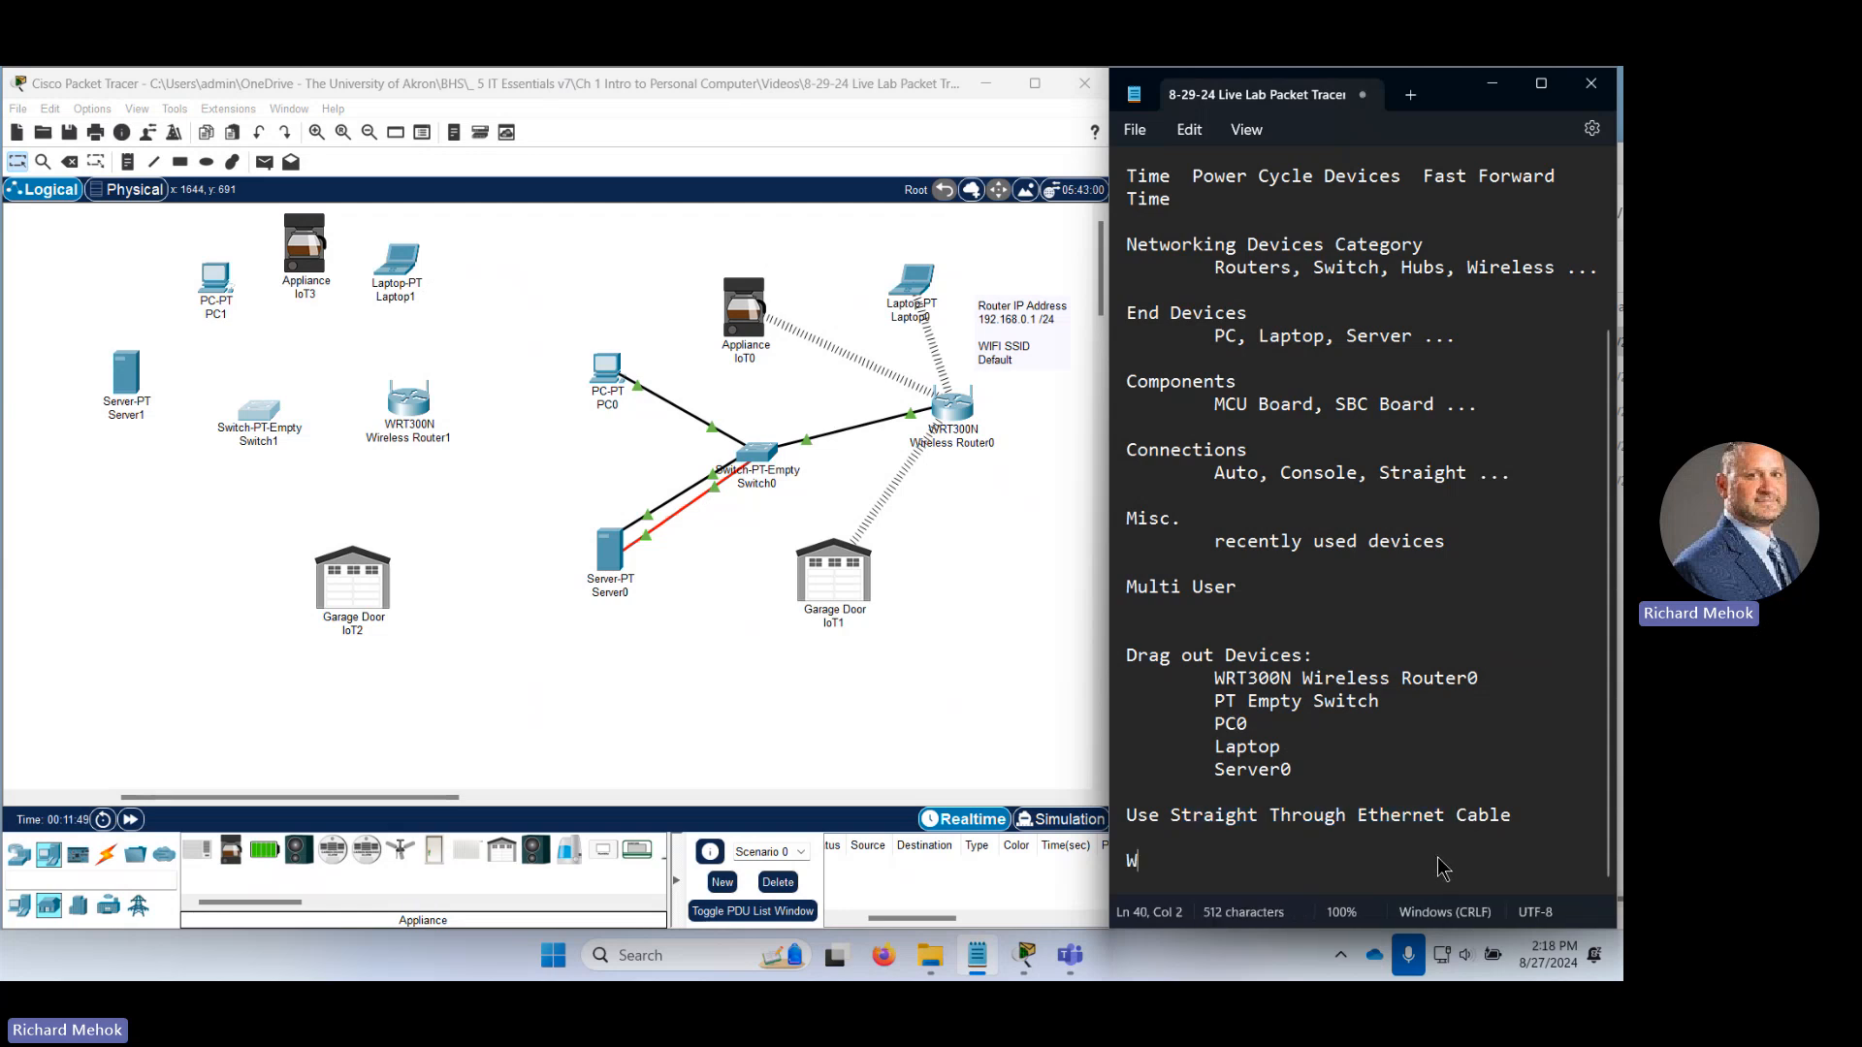
{"action": "type", "text": "WIFI"}
Connect Wireless Router1's Ethernet 1 to Switch1's GigabitEthernet0/1 with a copper straight-through cable and fast-forward the simulation time.
{"action": "left_click", "coordinate": [108, 857]}
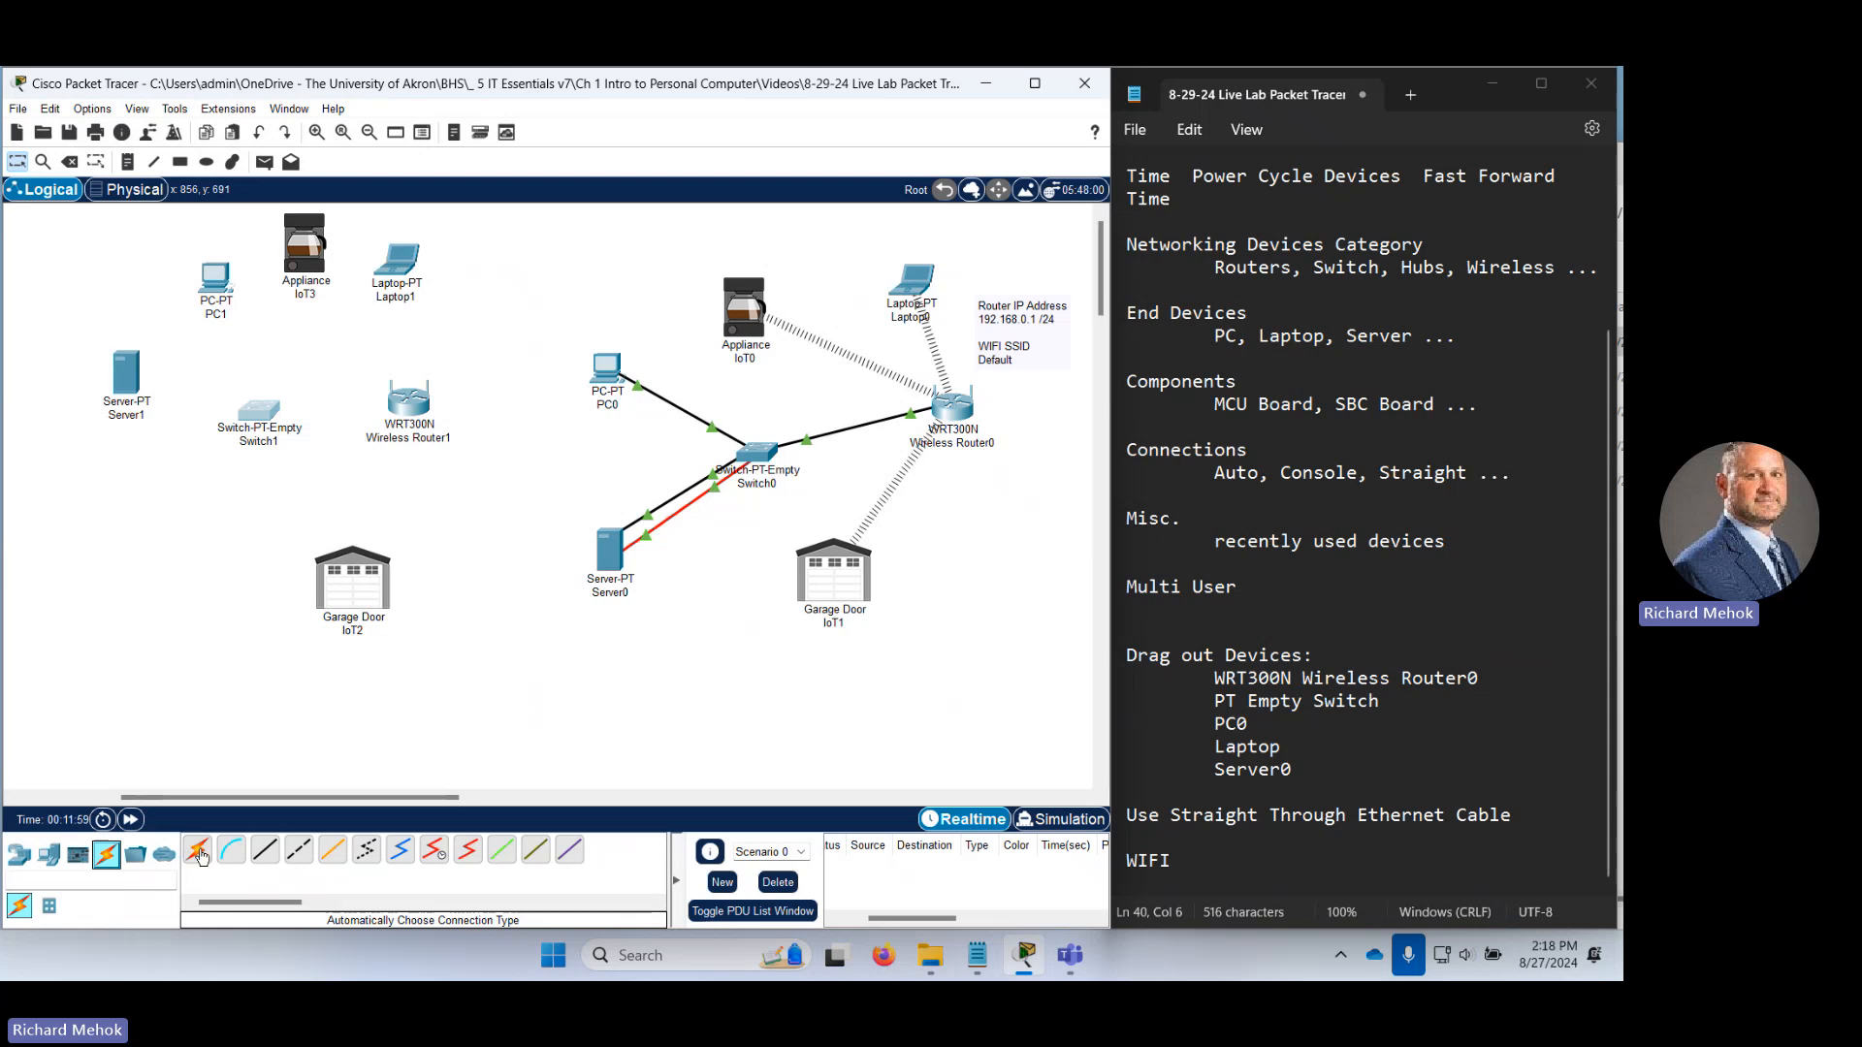
{"action": "left_click", "coordinate": [267, 855]}
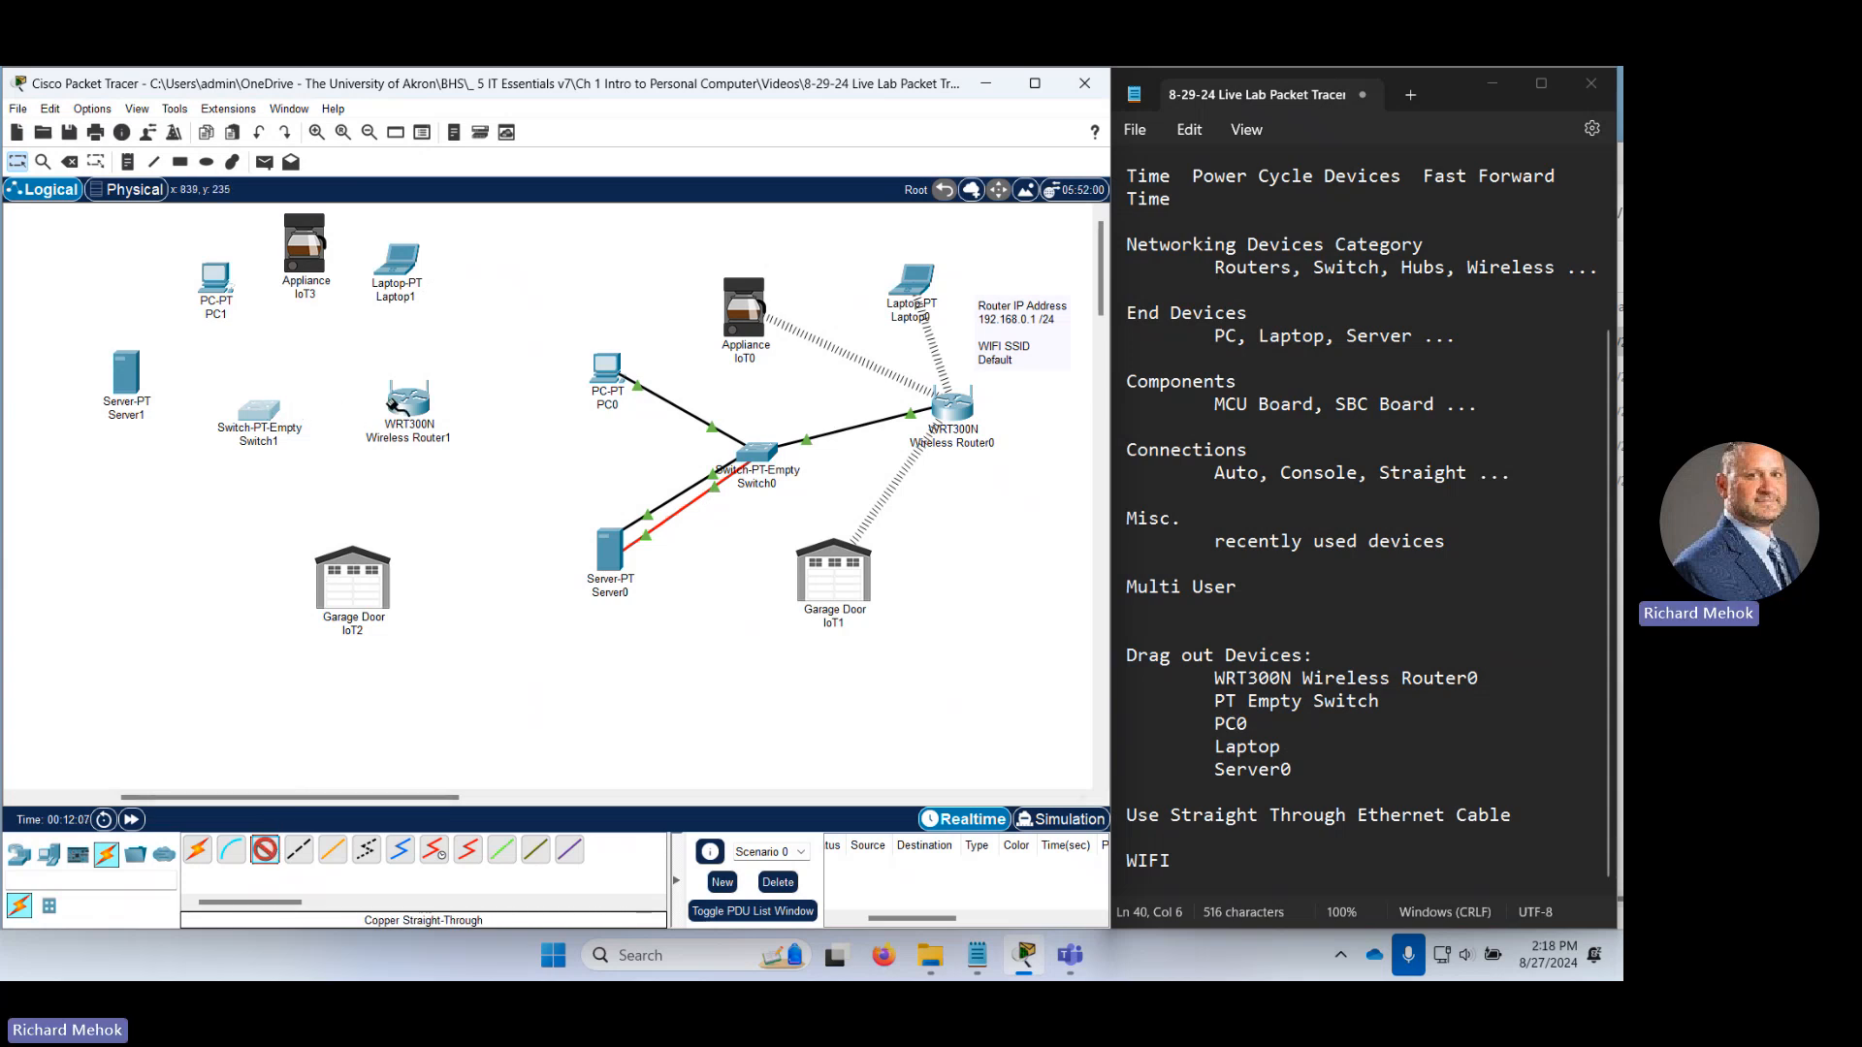
{"action": "left_click", "coordinate": [409, 413]}
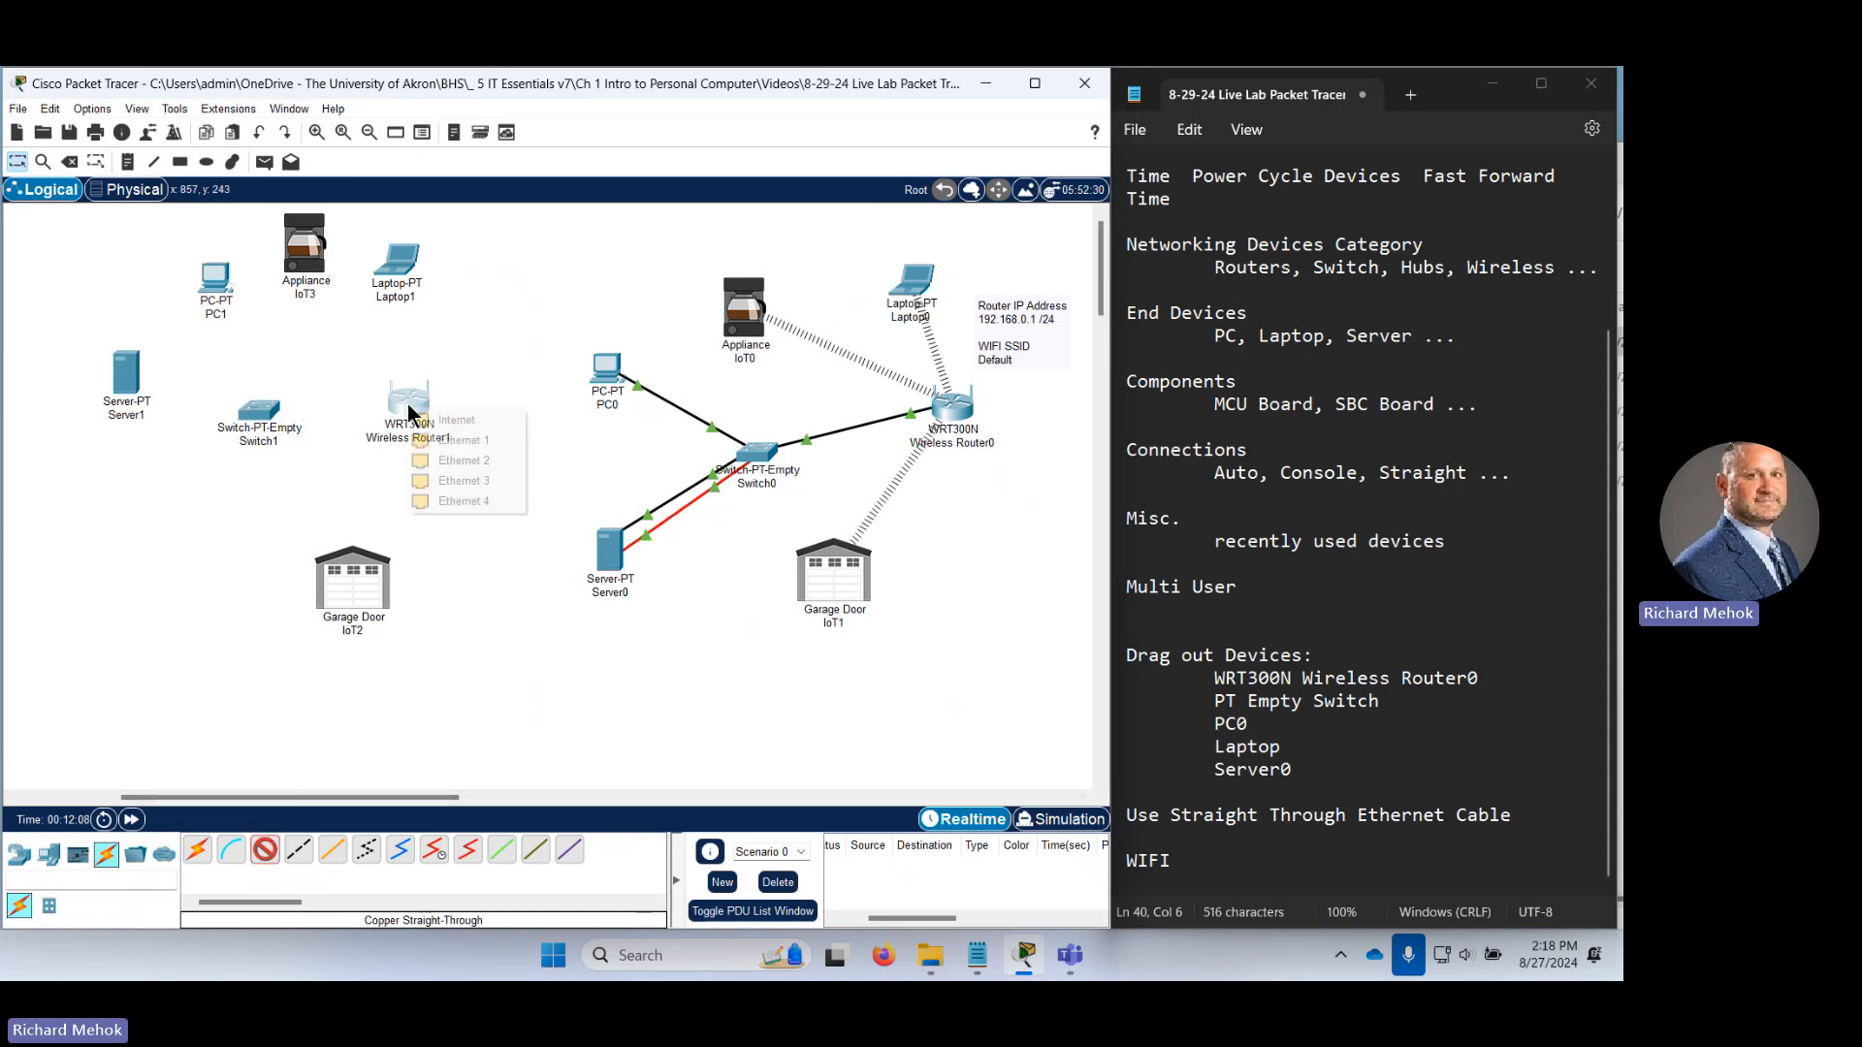
{"action": "left_click", "coordinate": [446, 440]}
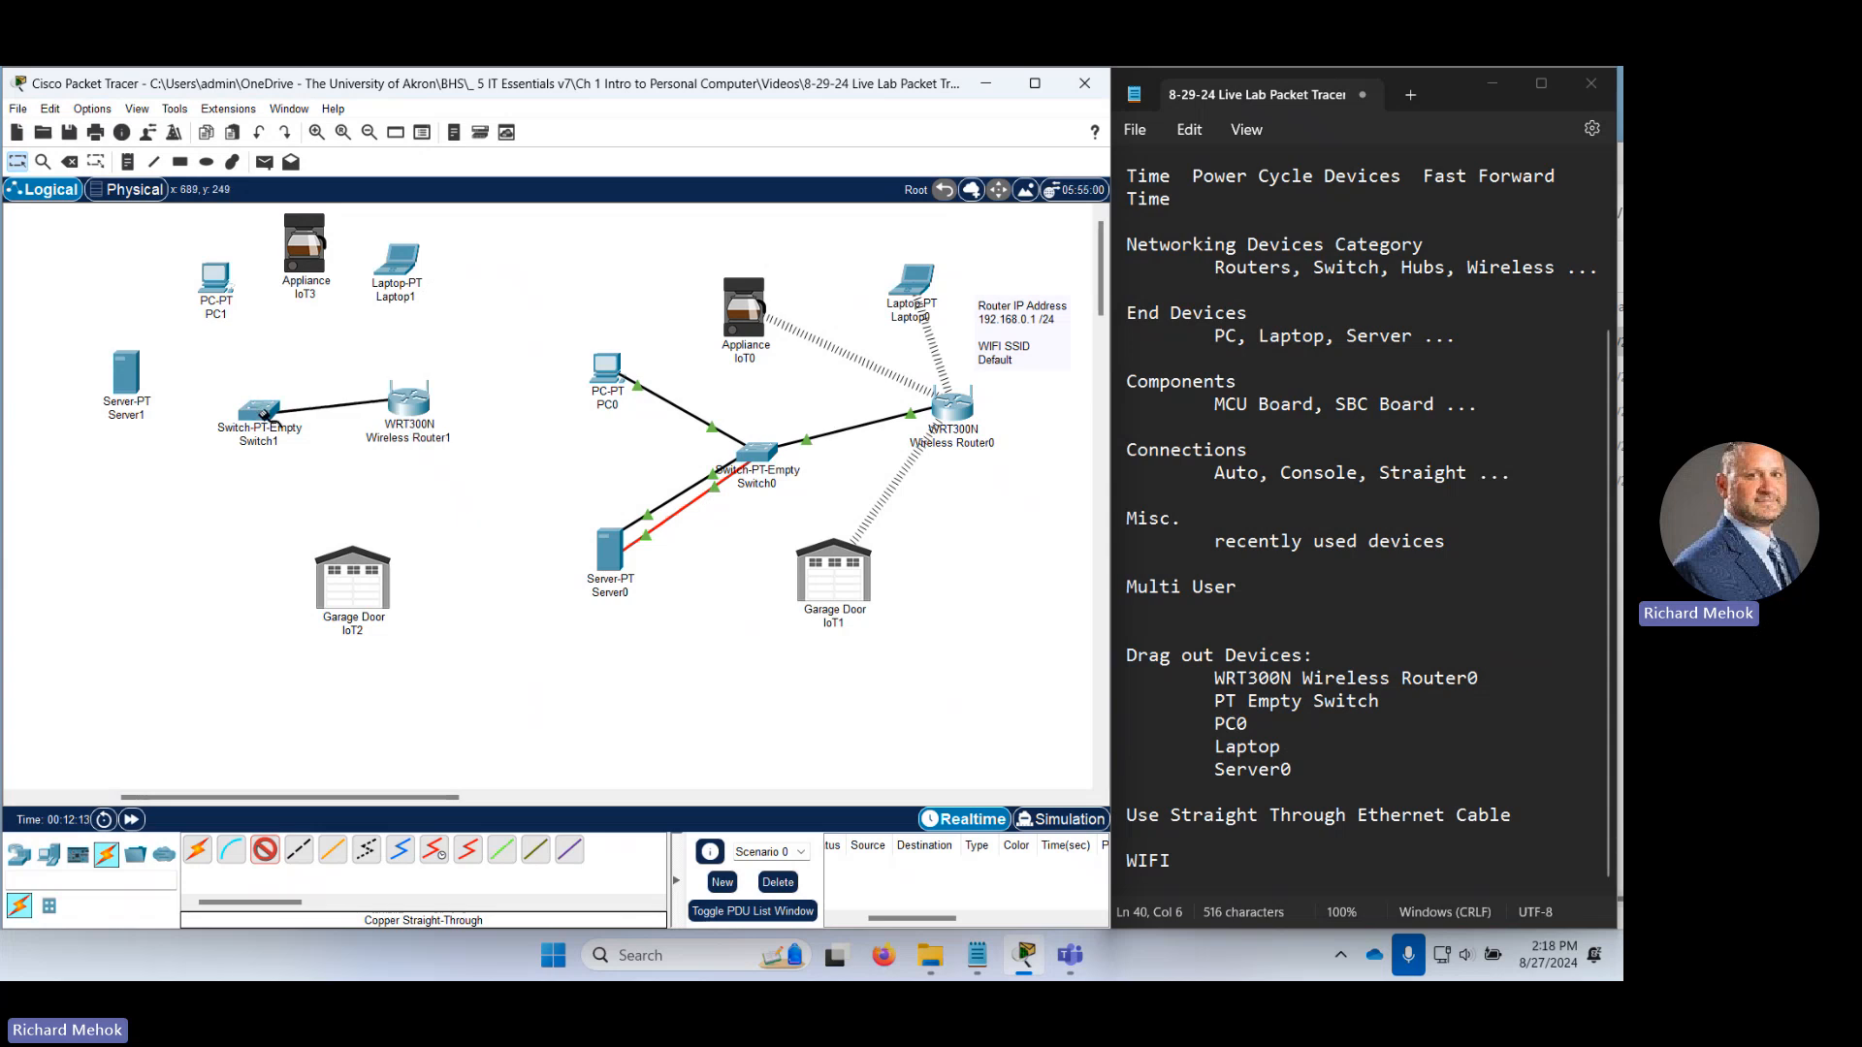
{"action": "left_click", "coordinate": [268, 411]}
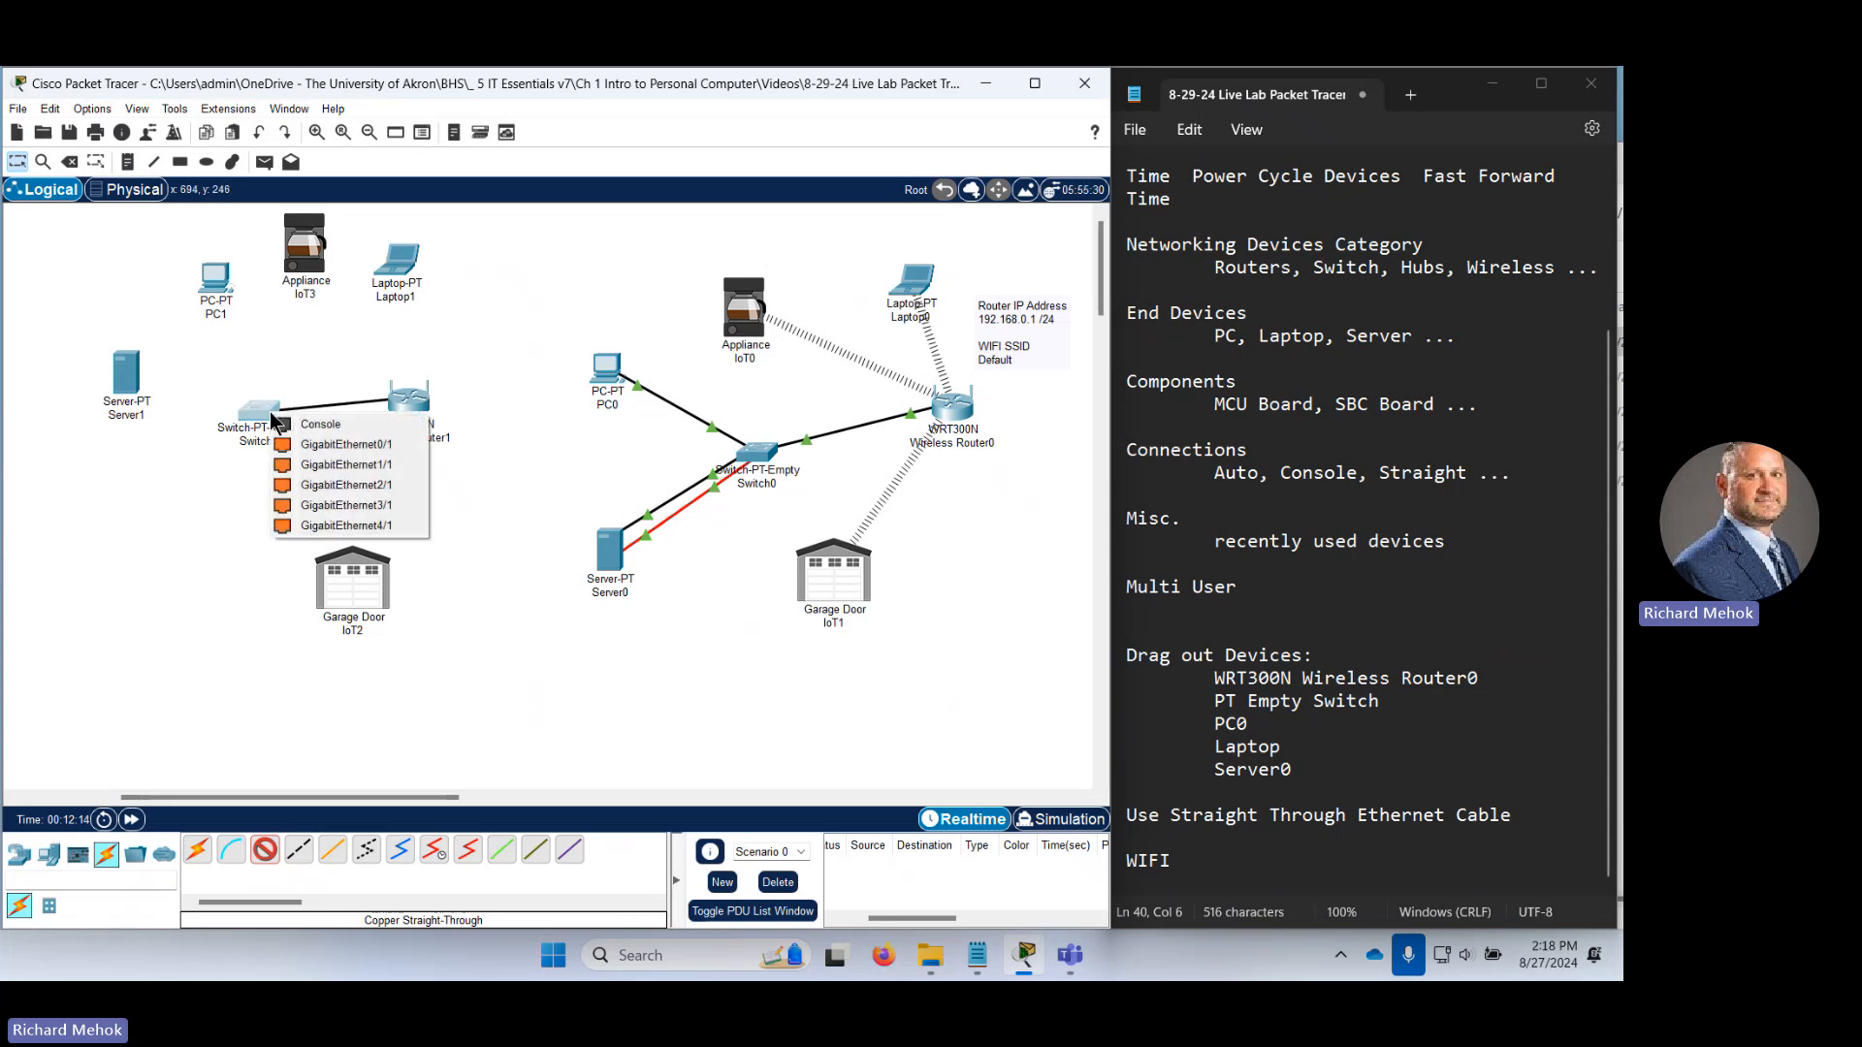
{"action": "left_click", "coordinate": [347, 444]}
{"action": "left_click_drag", "start_coordinate": [322, 333], "coordinate": [355, 438]}
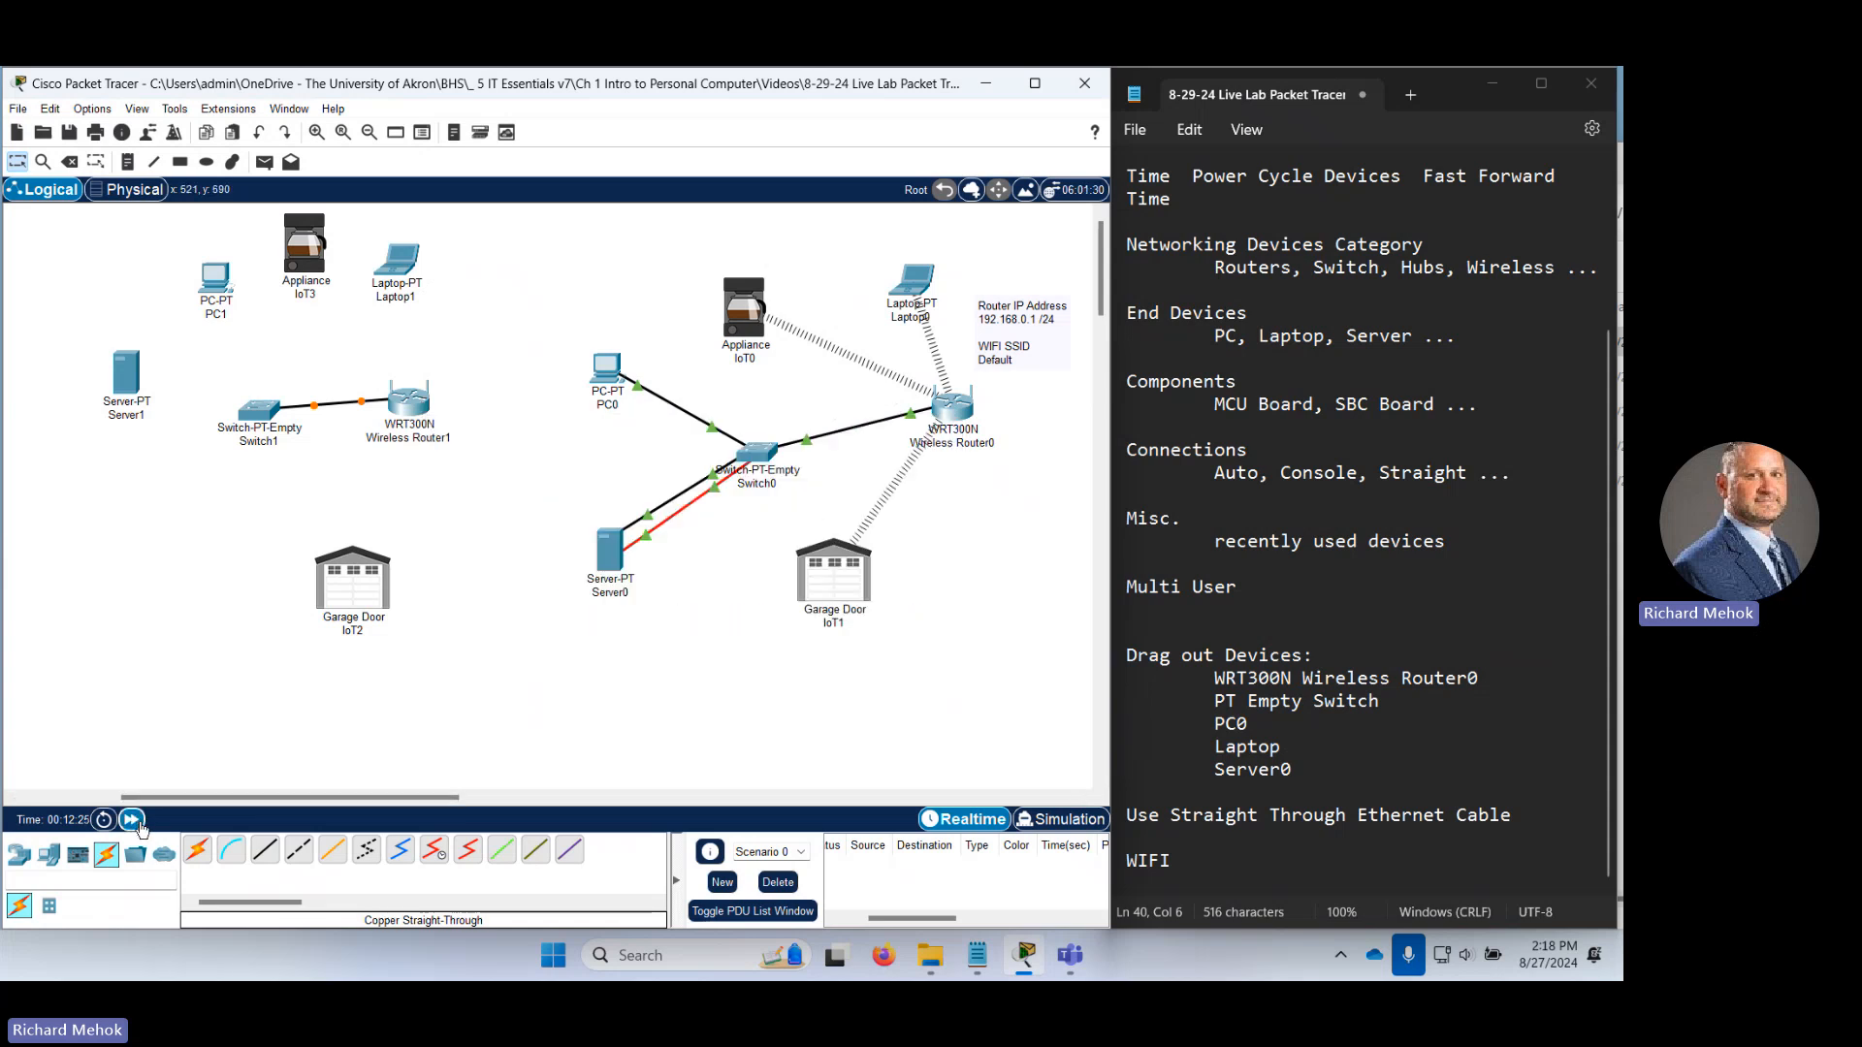
{"action": "left_click", "coordinate": [133, 822]}
{"action": "left_click", "coordinate": [133, 821]}
Connect Server1 to Switch1's GigabitEthernet1/1 with a copper straight-through cable.
{"action": "left_click", "coordinate": [265, 853]}
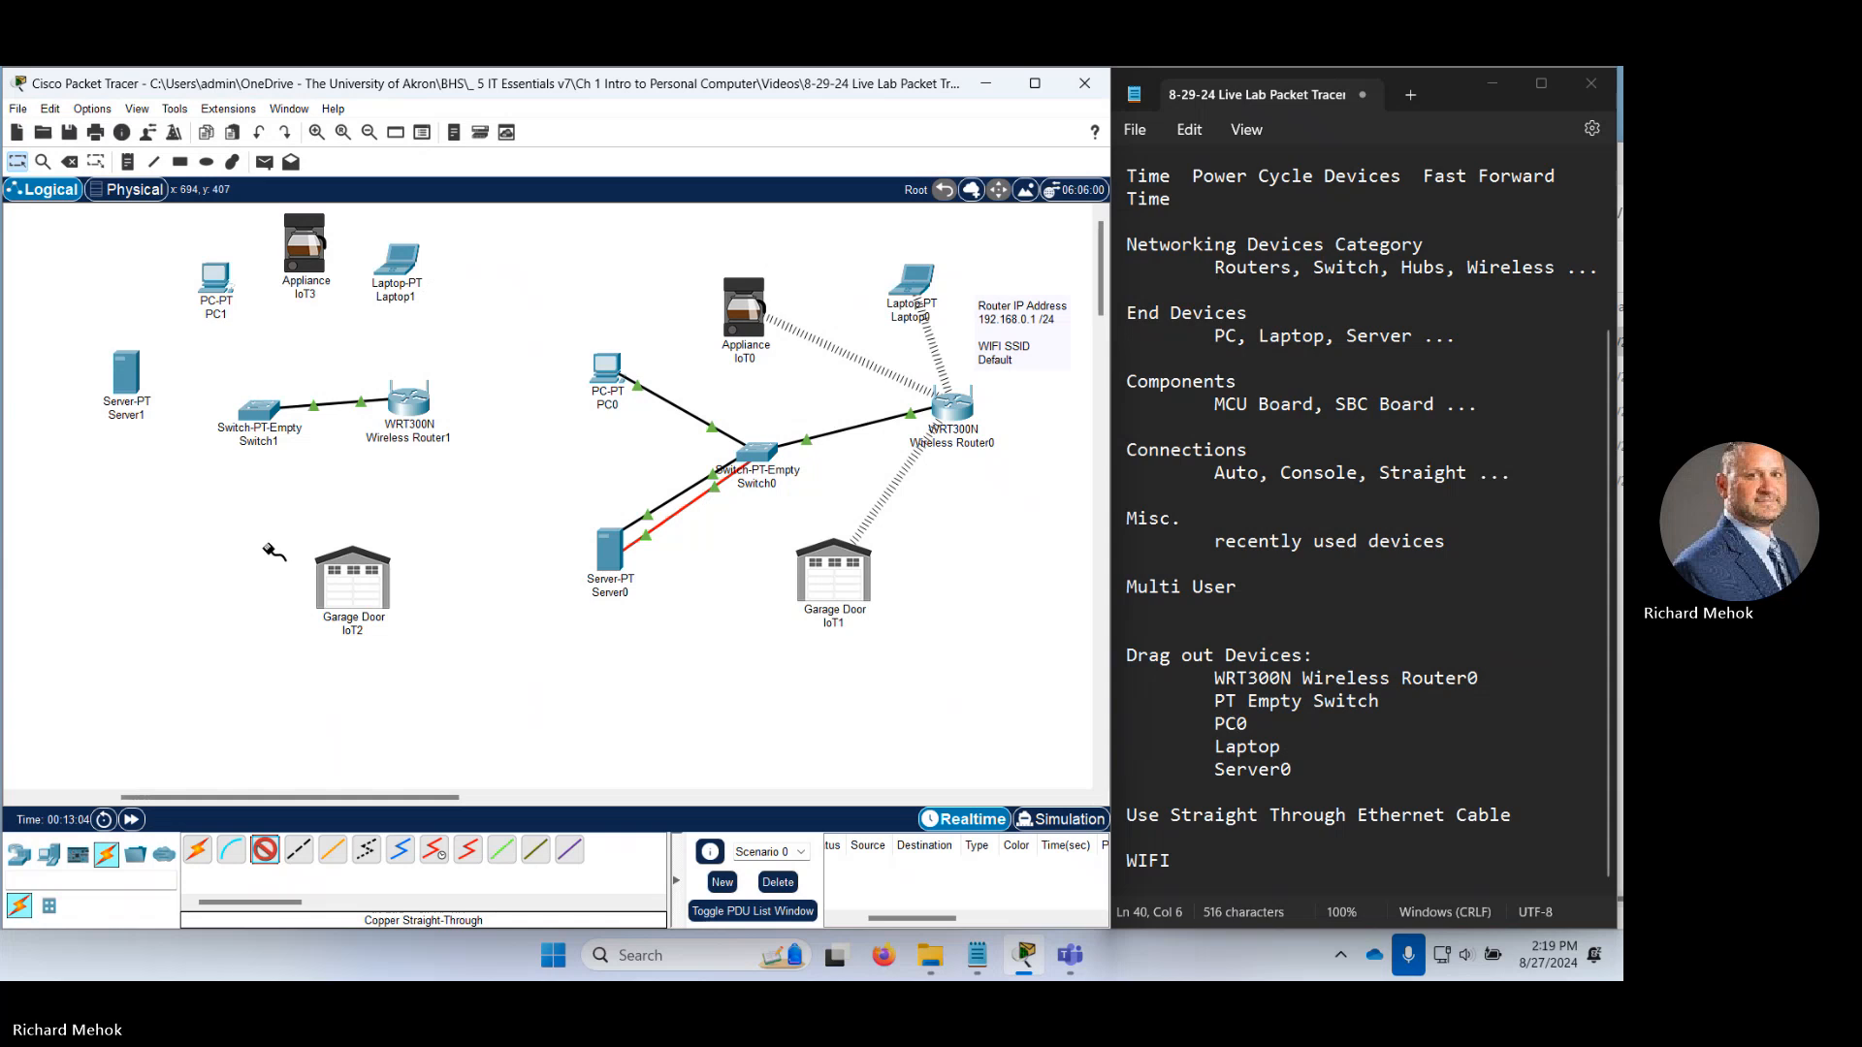
{"action": "left_click", "coordinate": [130, 374]}
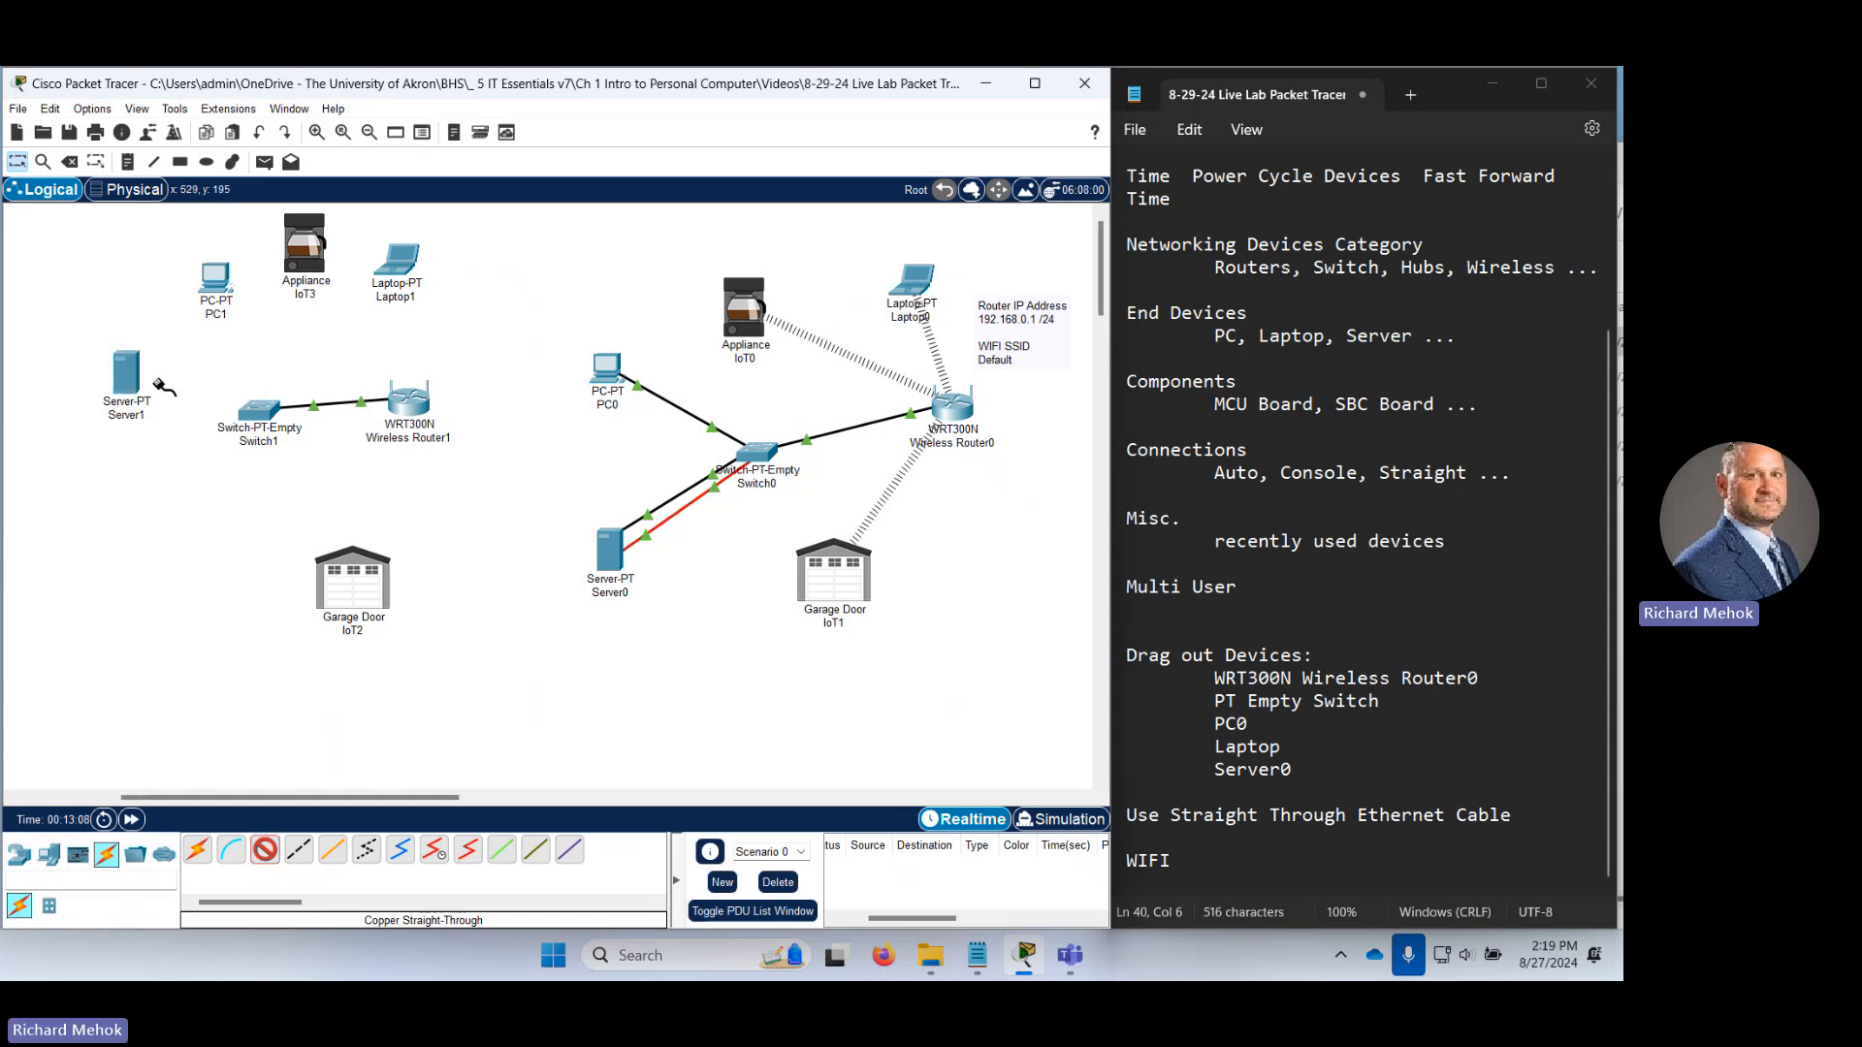
{"action": "left_click", "coordinate": [158, 383]}
{"action": "left_click", "coordinate": [260, 424]}
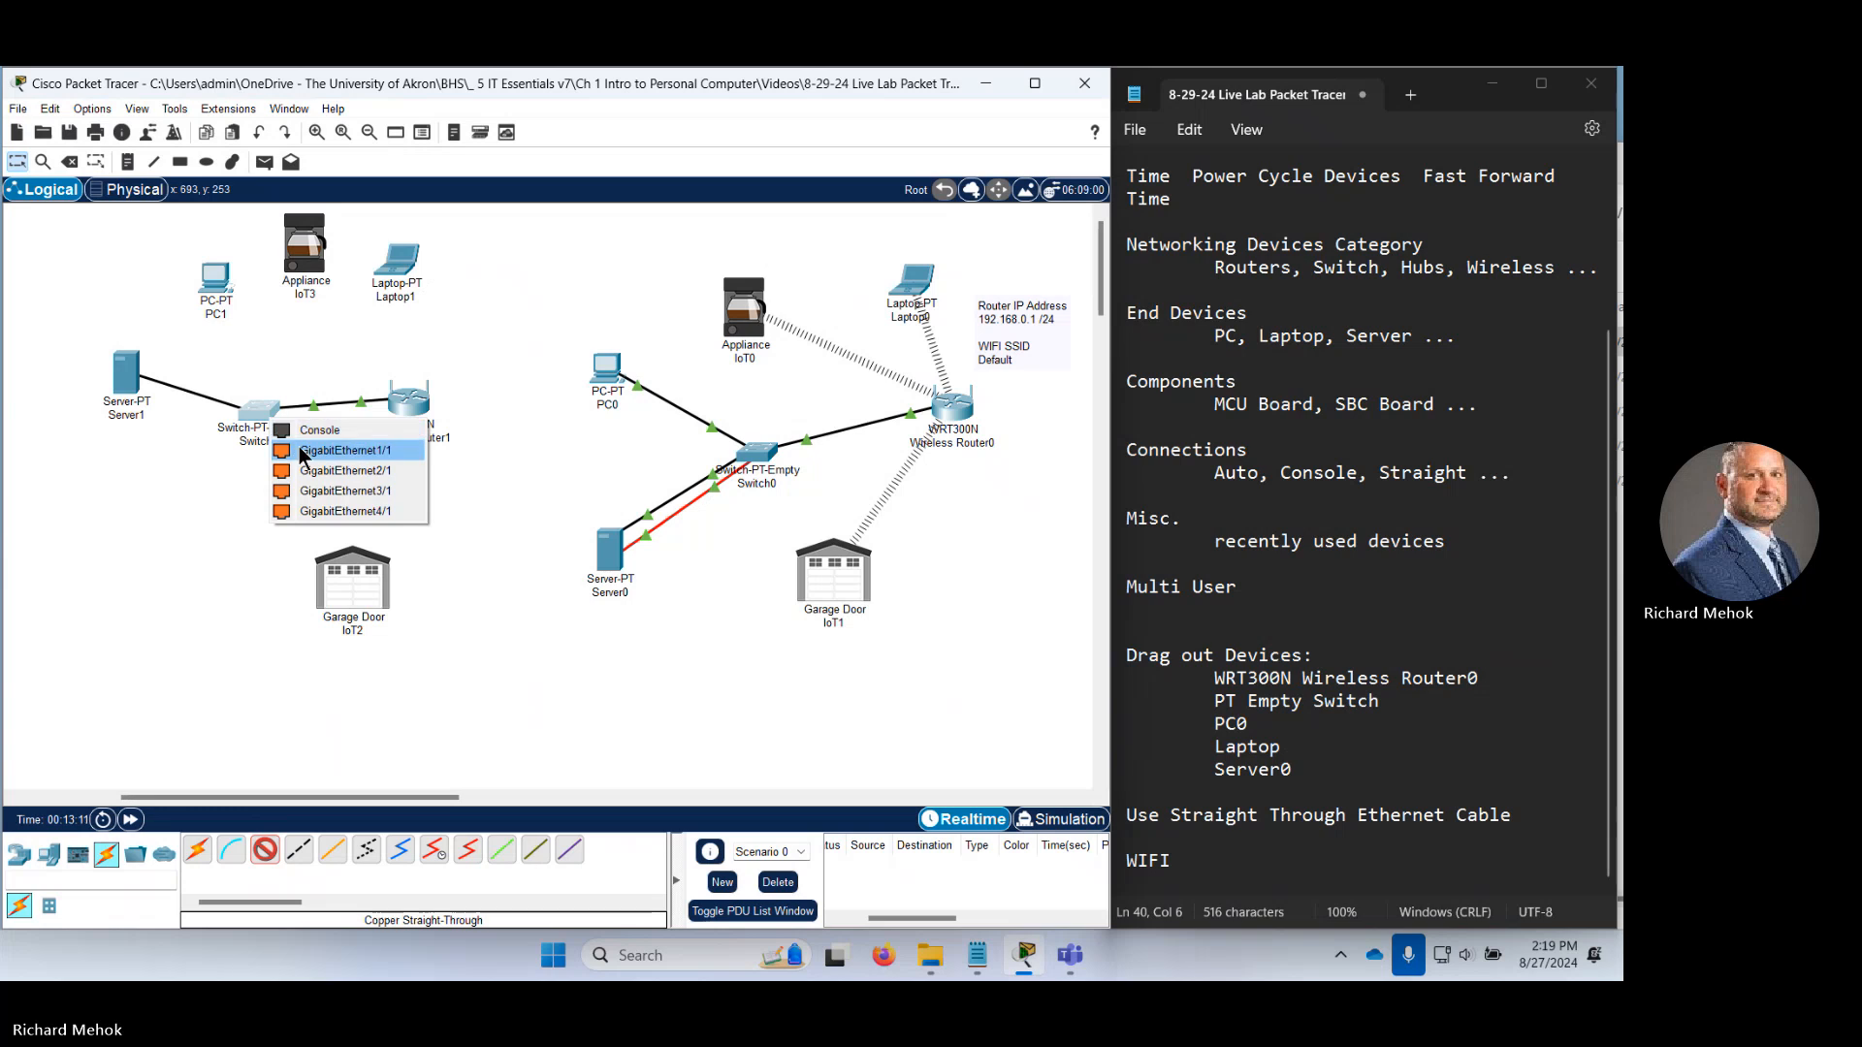
{"action": "left_click", "coordinate": [344, 451]}
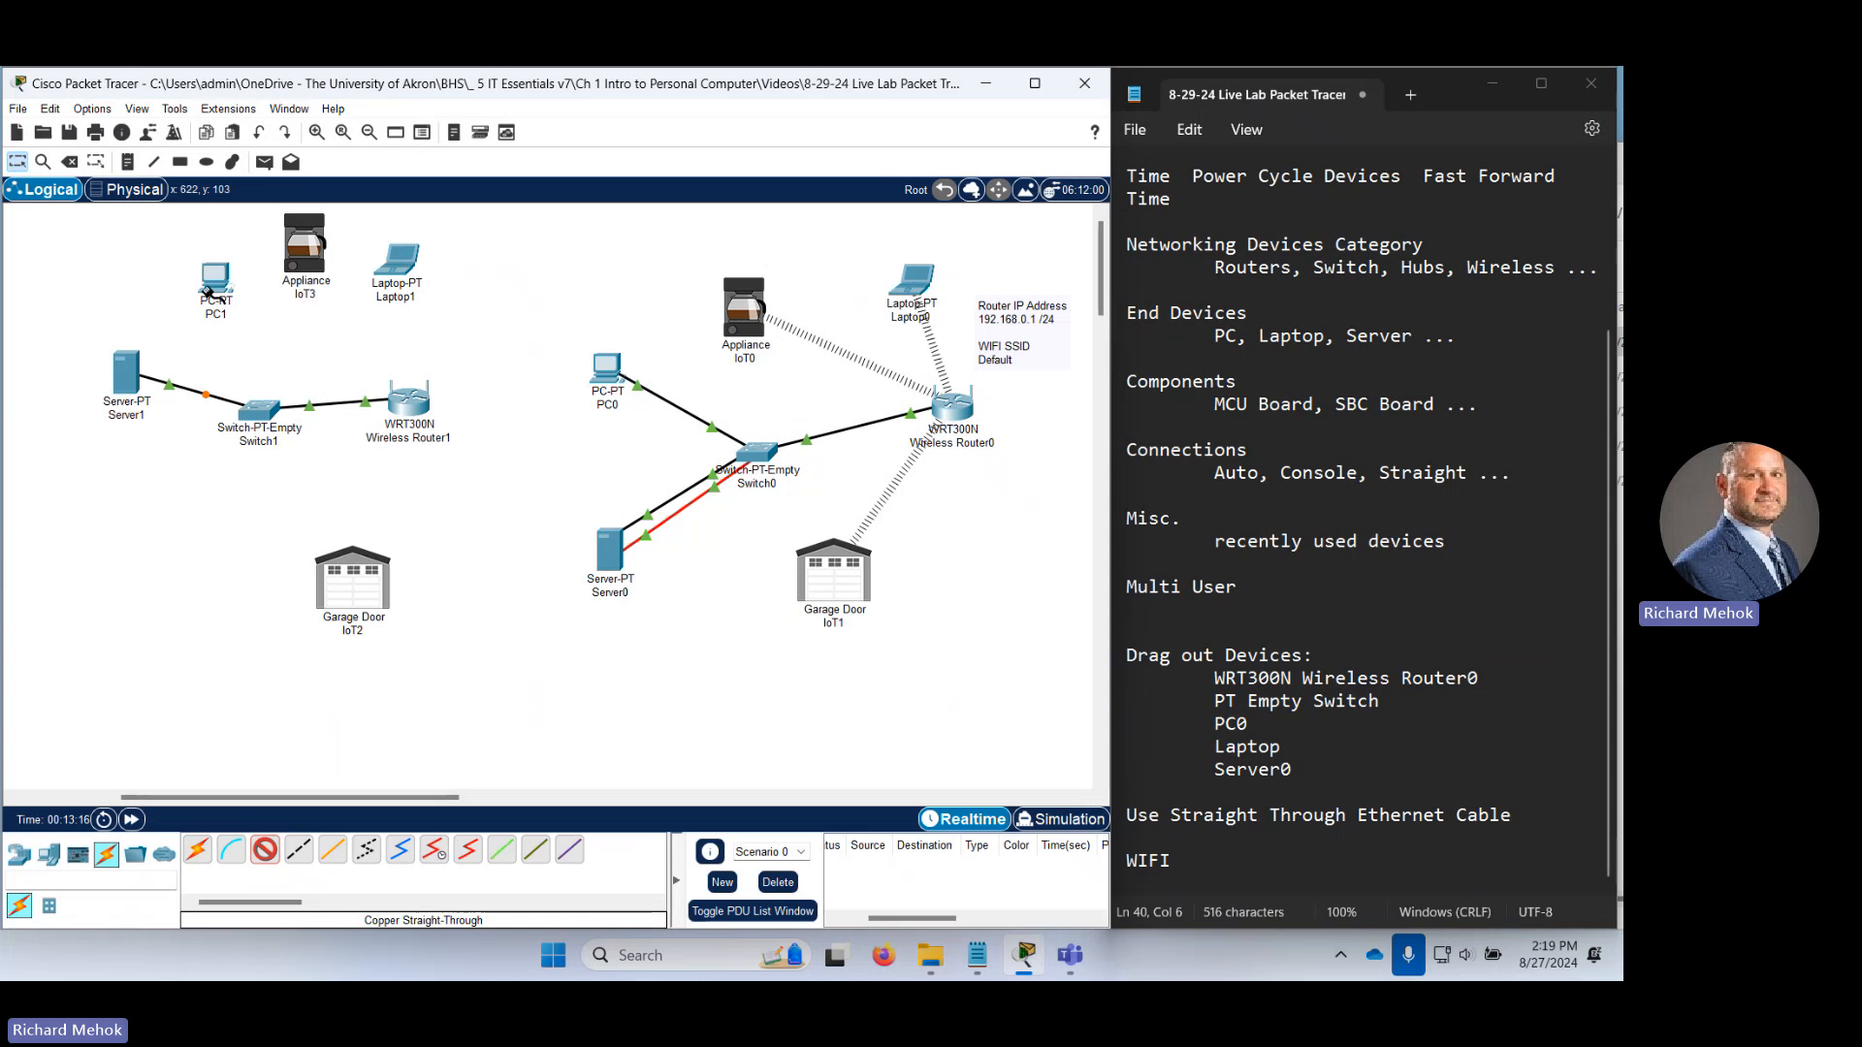
Connect PC1 to Switch1 with a copper straight-through cable, fast-forward the simulation time and return to the selection tool.
{"action": "mouse_move", "coordinate": [217, 296]}
{"action": "left_click", "coordinate": [218, 284]}
{"action": "left_click", "coordinate": [257, 355]}
{"action": "left_click", "coordinate": [259, 411]}
{"action": "left_click", "coordinate": [300, 442]}
{"action": "left_click", "coordinate": [133, 821]}
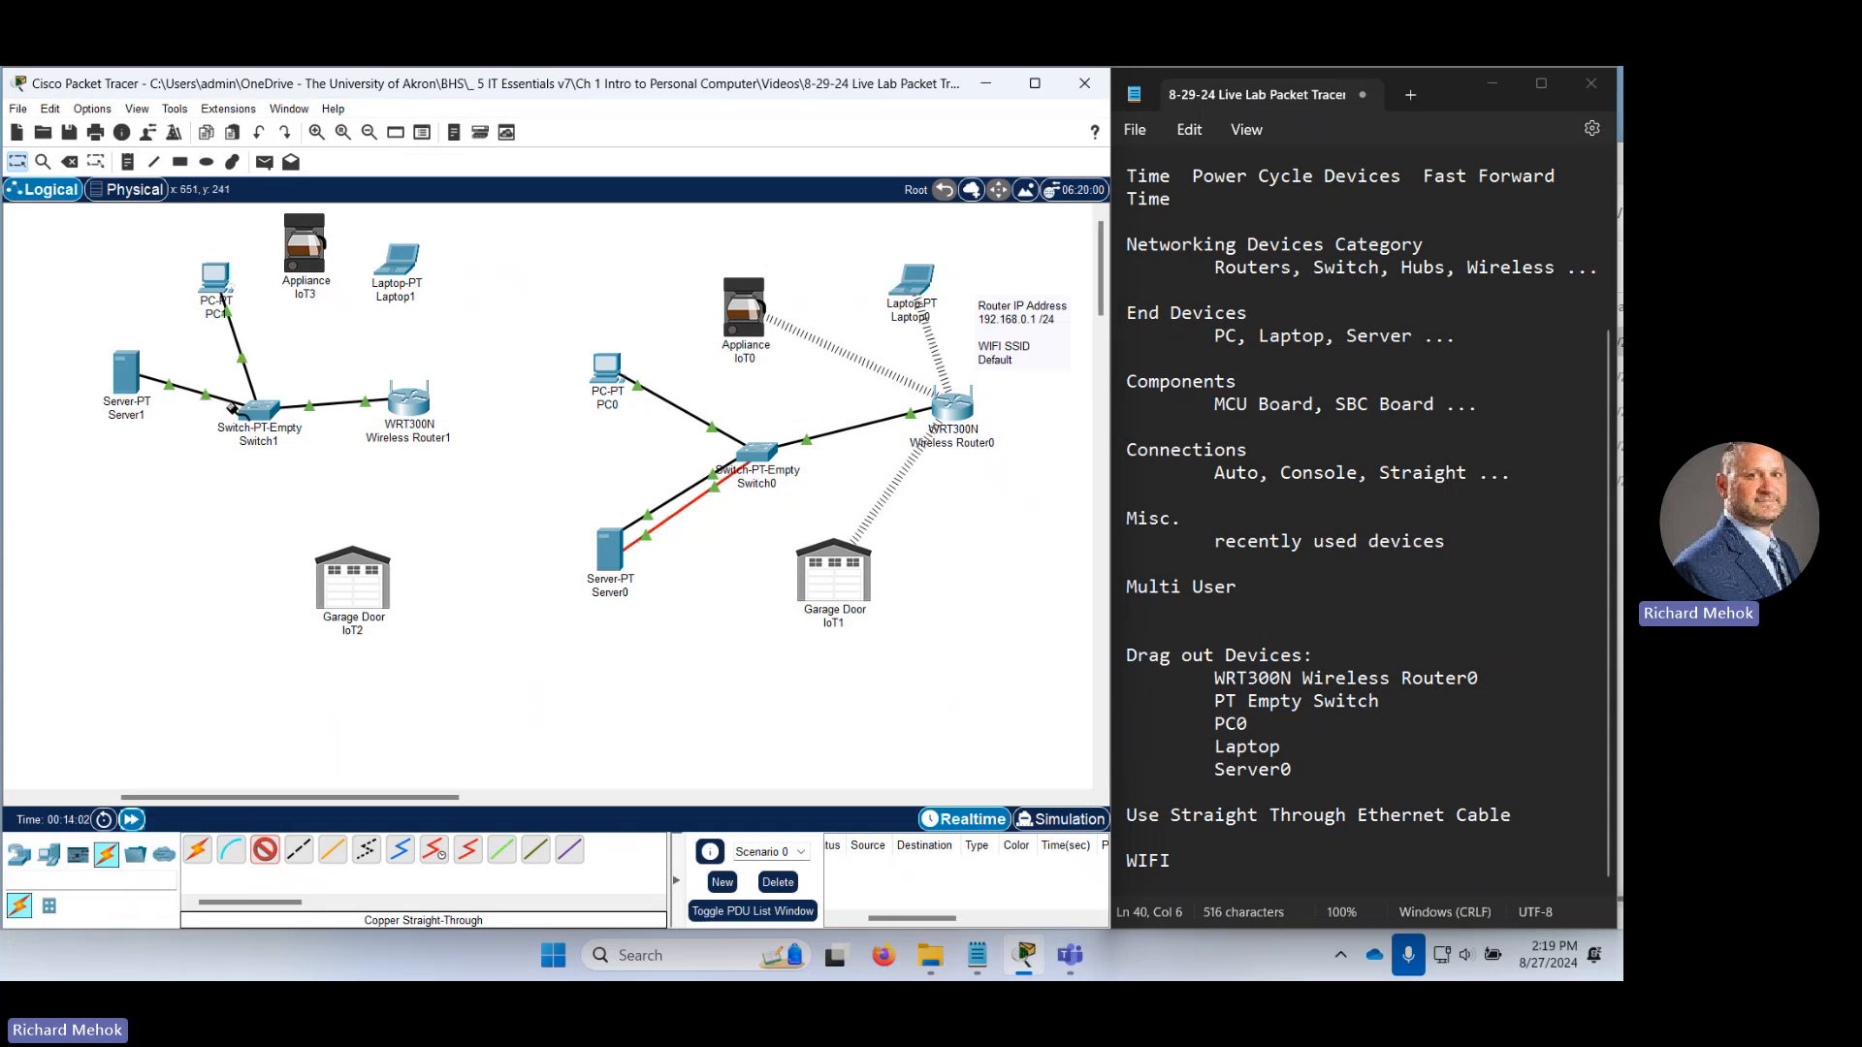
{"action": "mouse_move", "coordinate": [232, 408]}
{"action": "key", "text": "Escape"}
{"action": "left_click", "coordinate": [16, 163]}
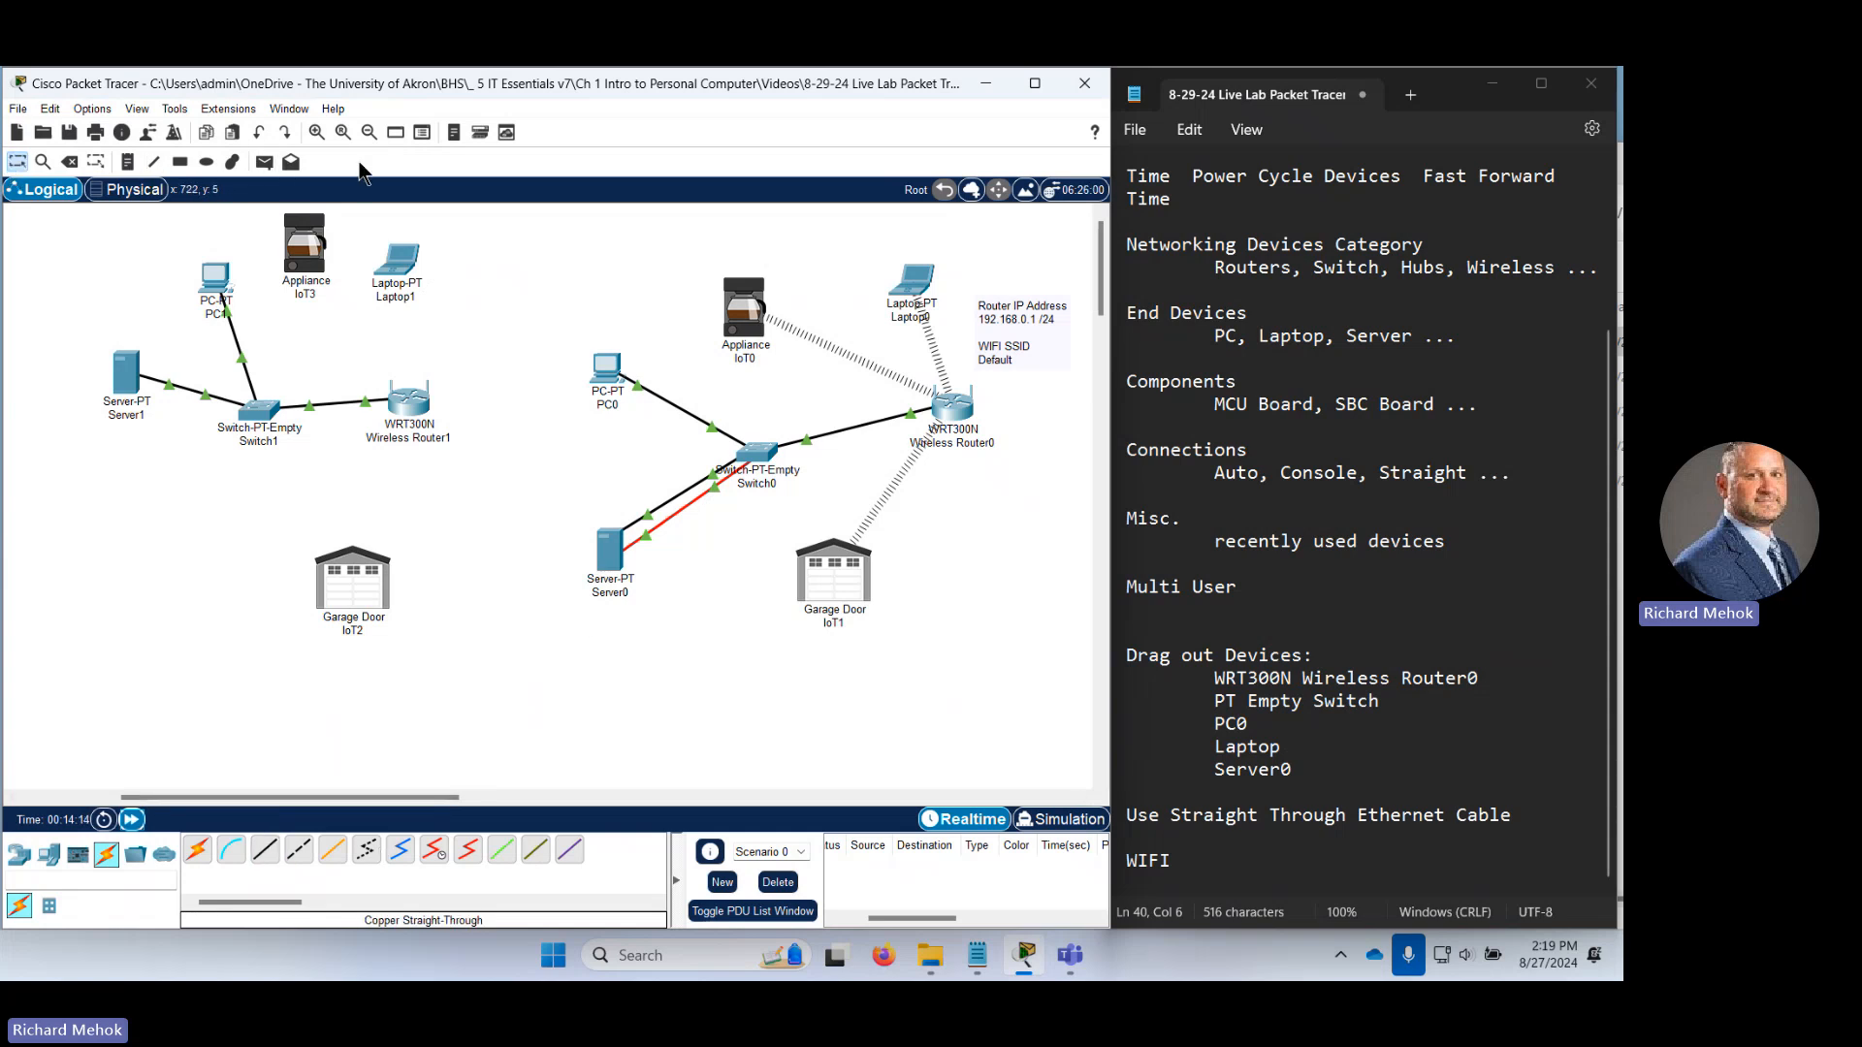
Review Wireless Router1's Internet, LAN and Wireless interface settings in its configuration.
{"action": "left_click", "coordinate": [411, 415]}
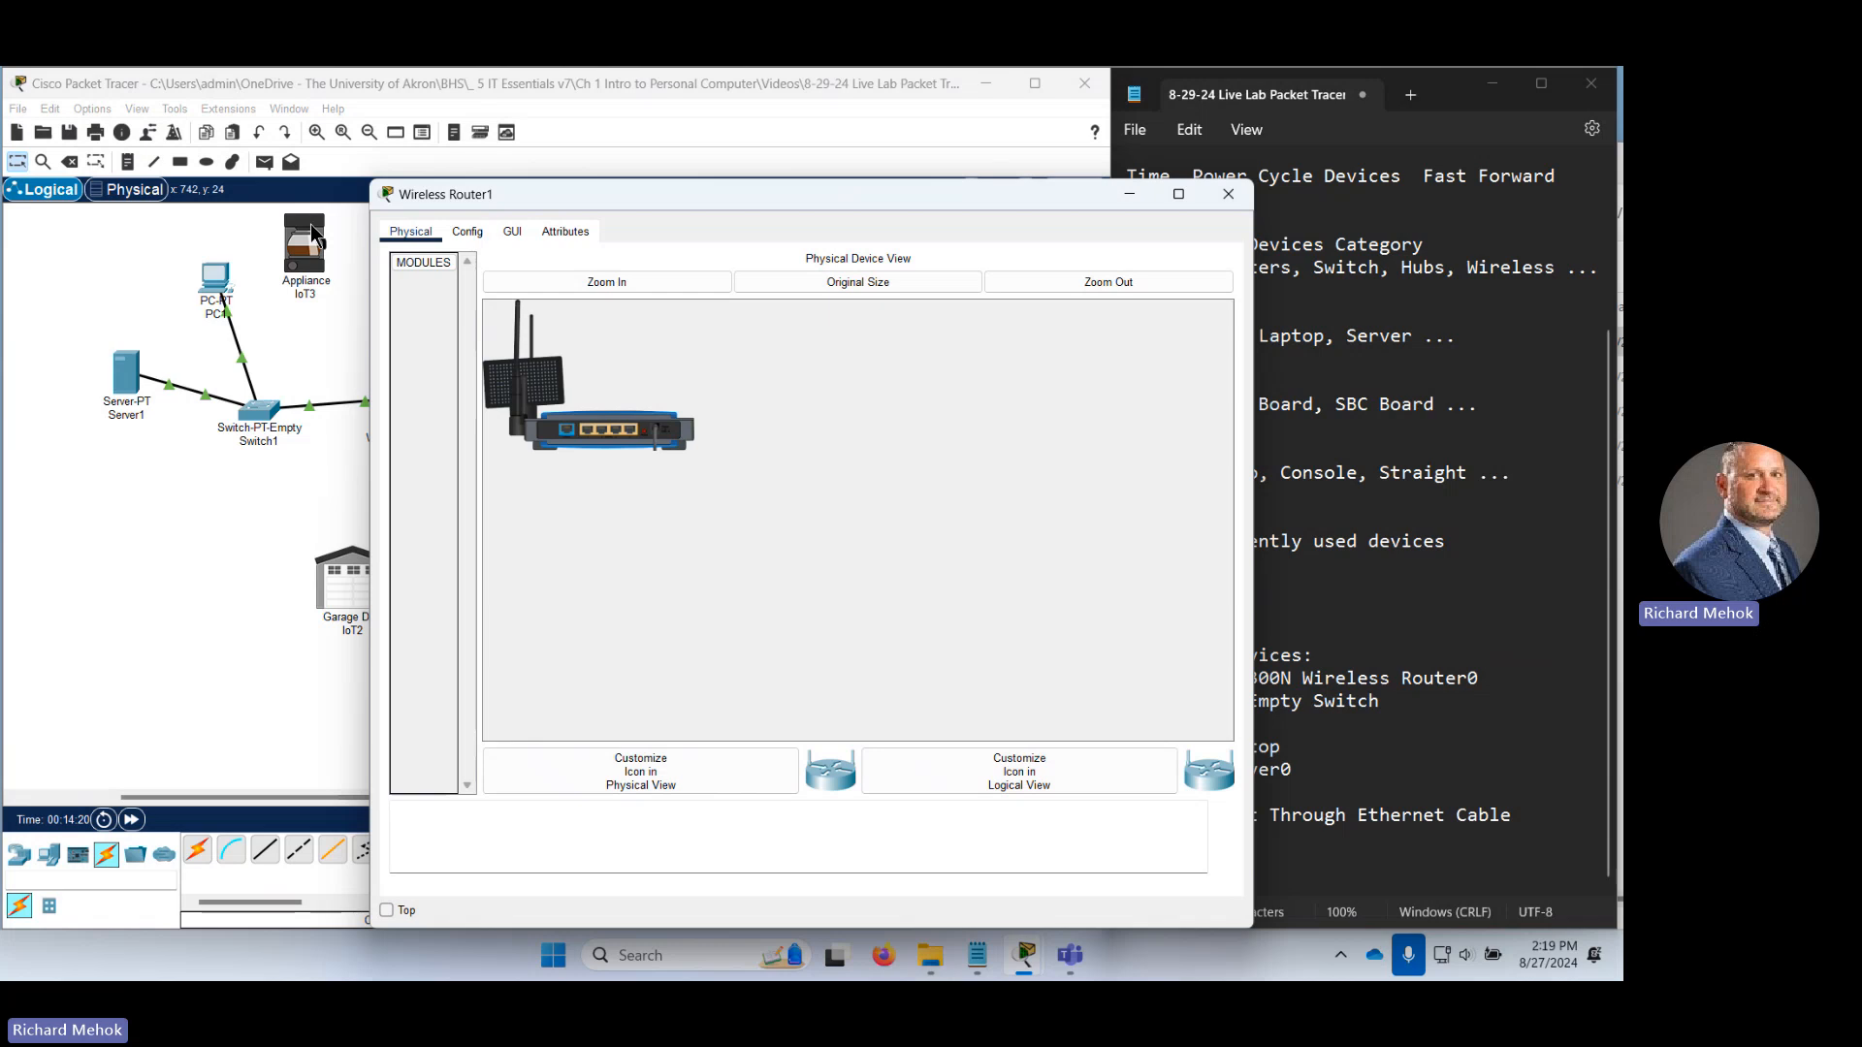
{"action": "left_click", "coordinate": [468, 233]}
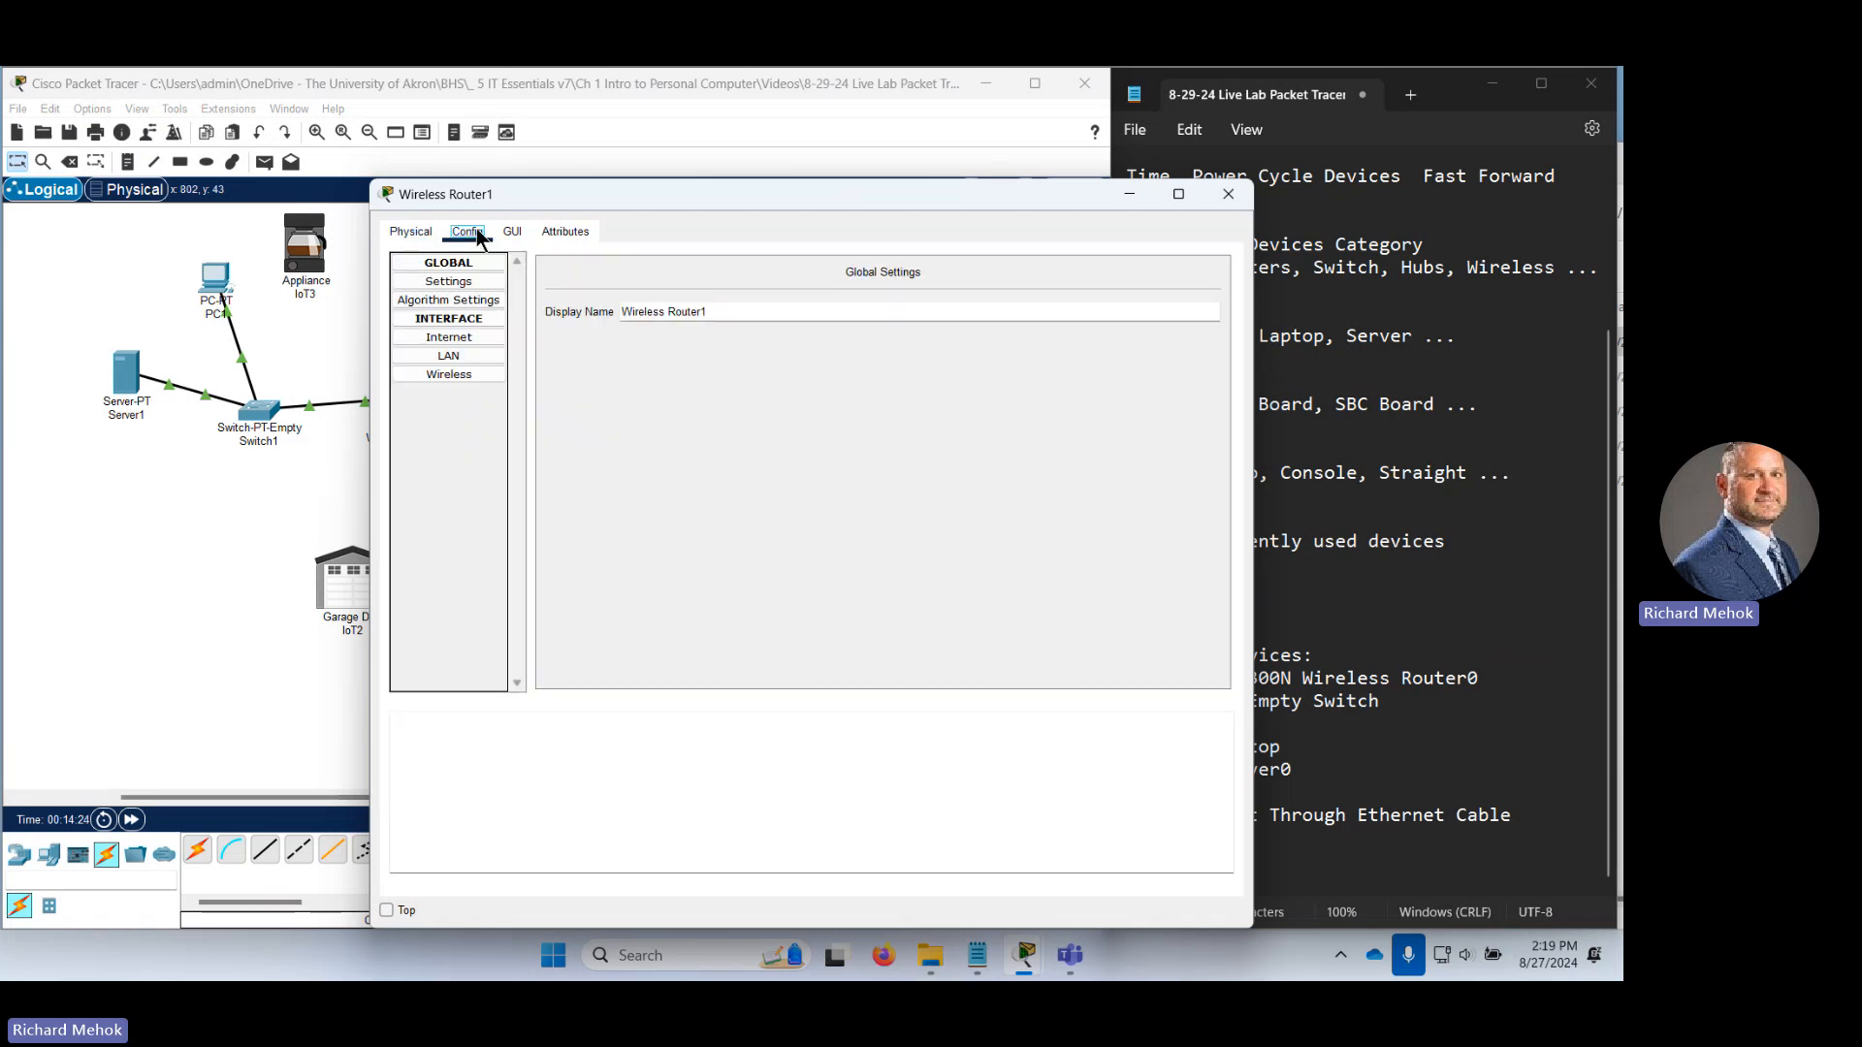
{"action": "left_click", "coordinate": [466, 339]}
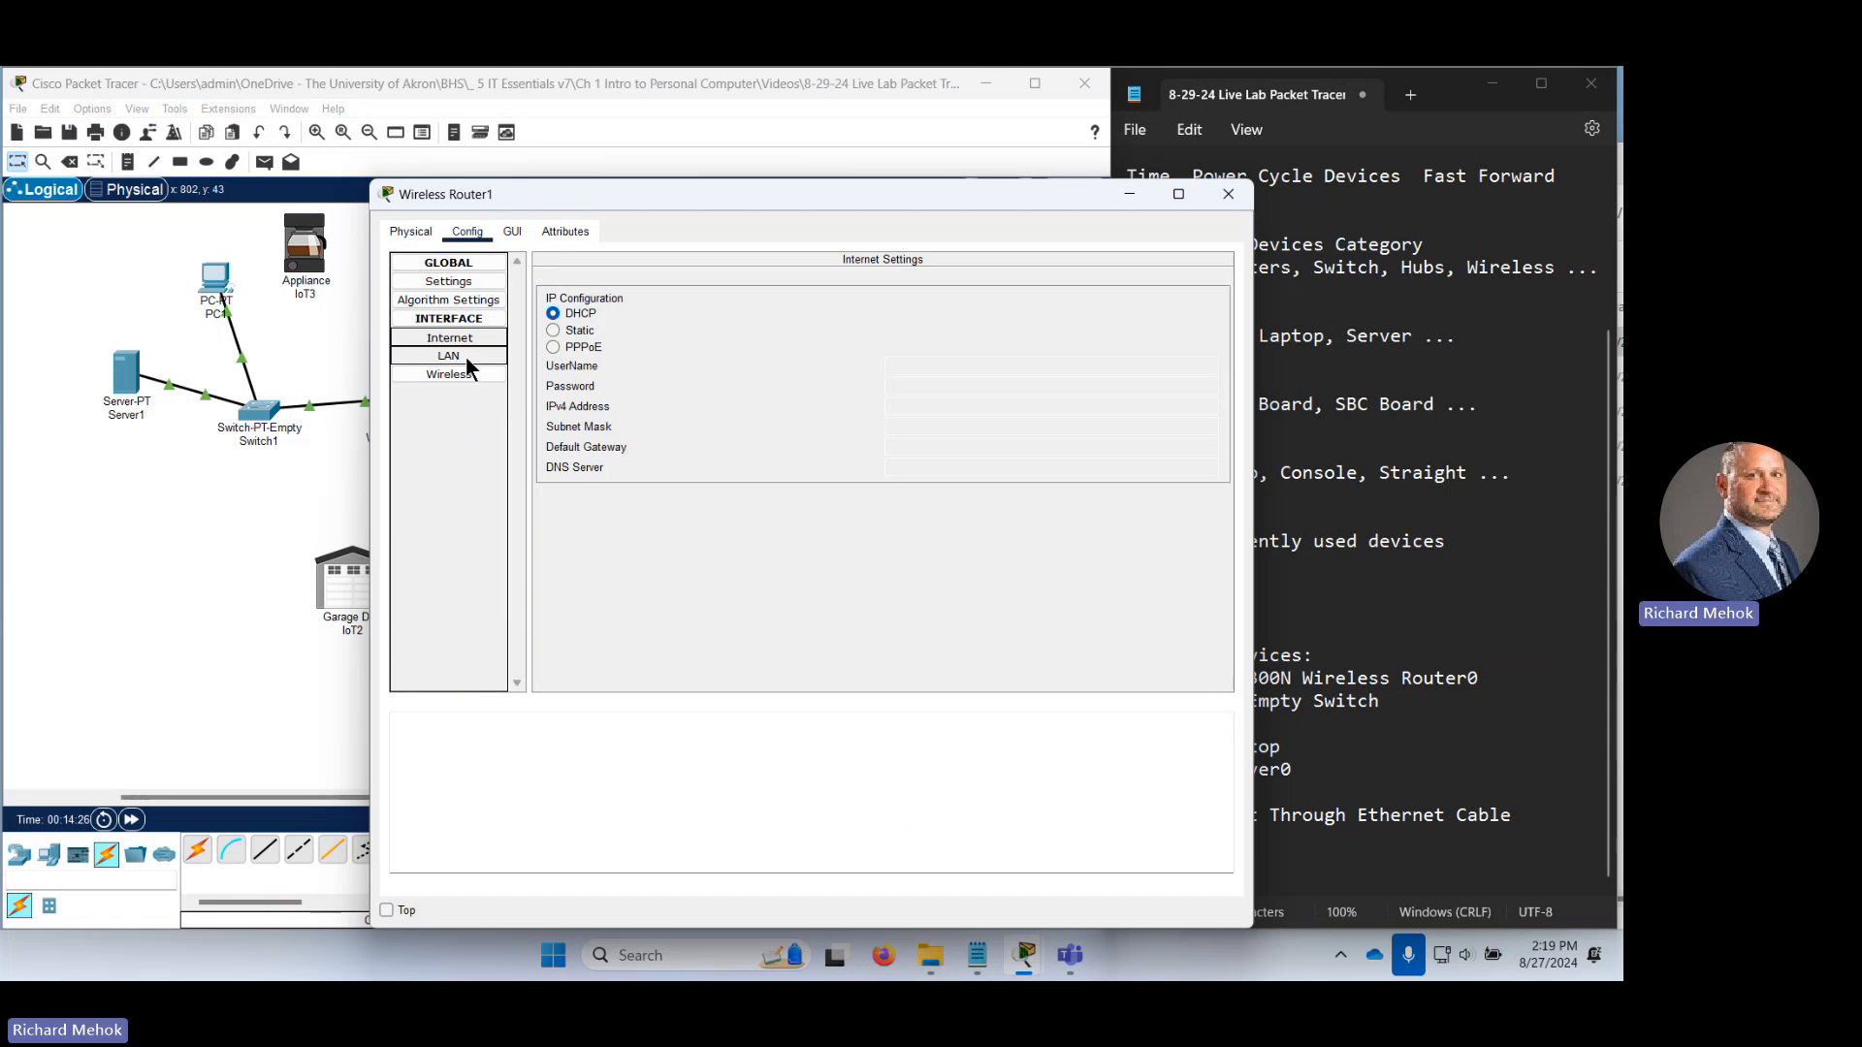
{"action": "left_click", "coordinate": [465, 357]}
{"action": "left_click", "coordinate": [464, 375]}
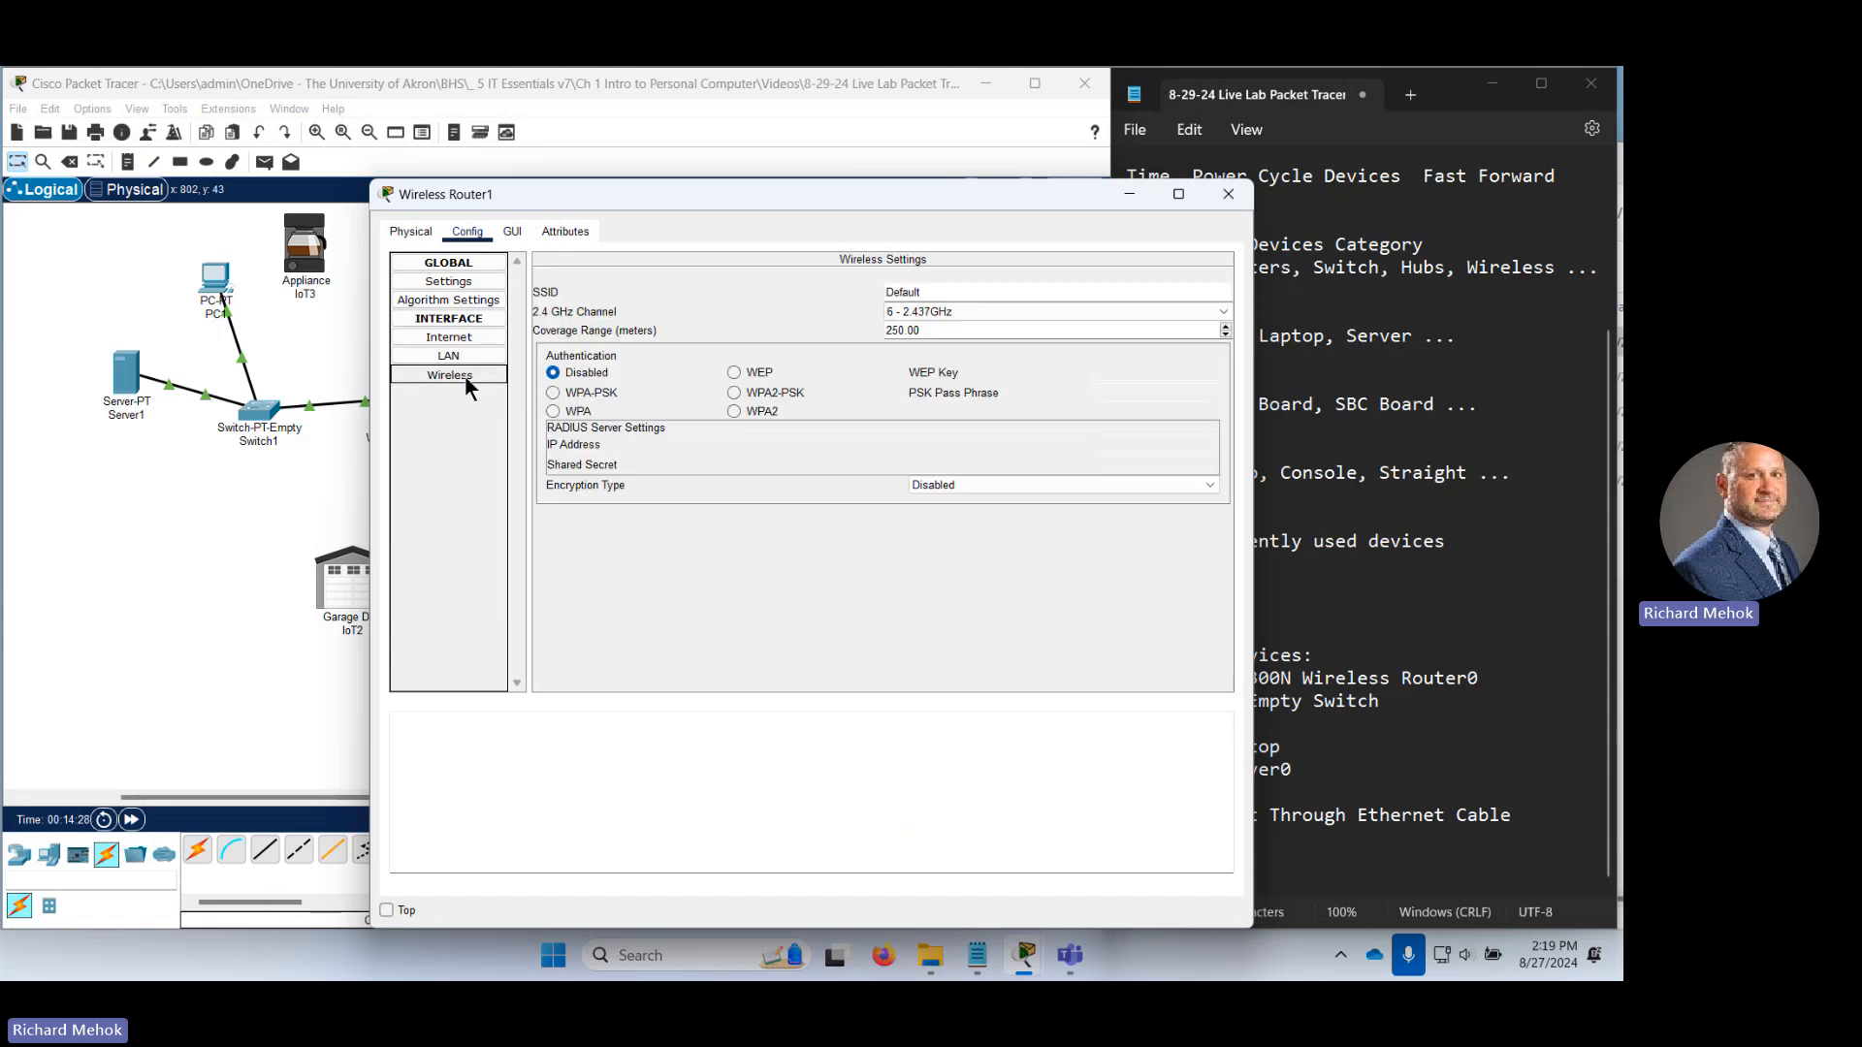
Compare Wireless Router1's web GUI setup page, including router IP and DHCP server settings, with its LAN and Wireless configuration.
{"action": "left_click", "coordinate": [512, 231]}
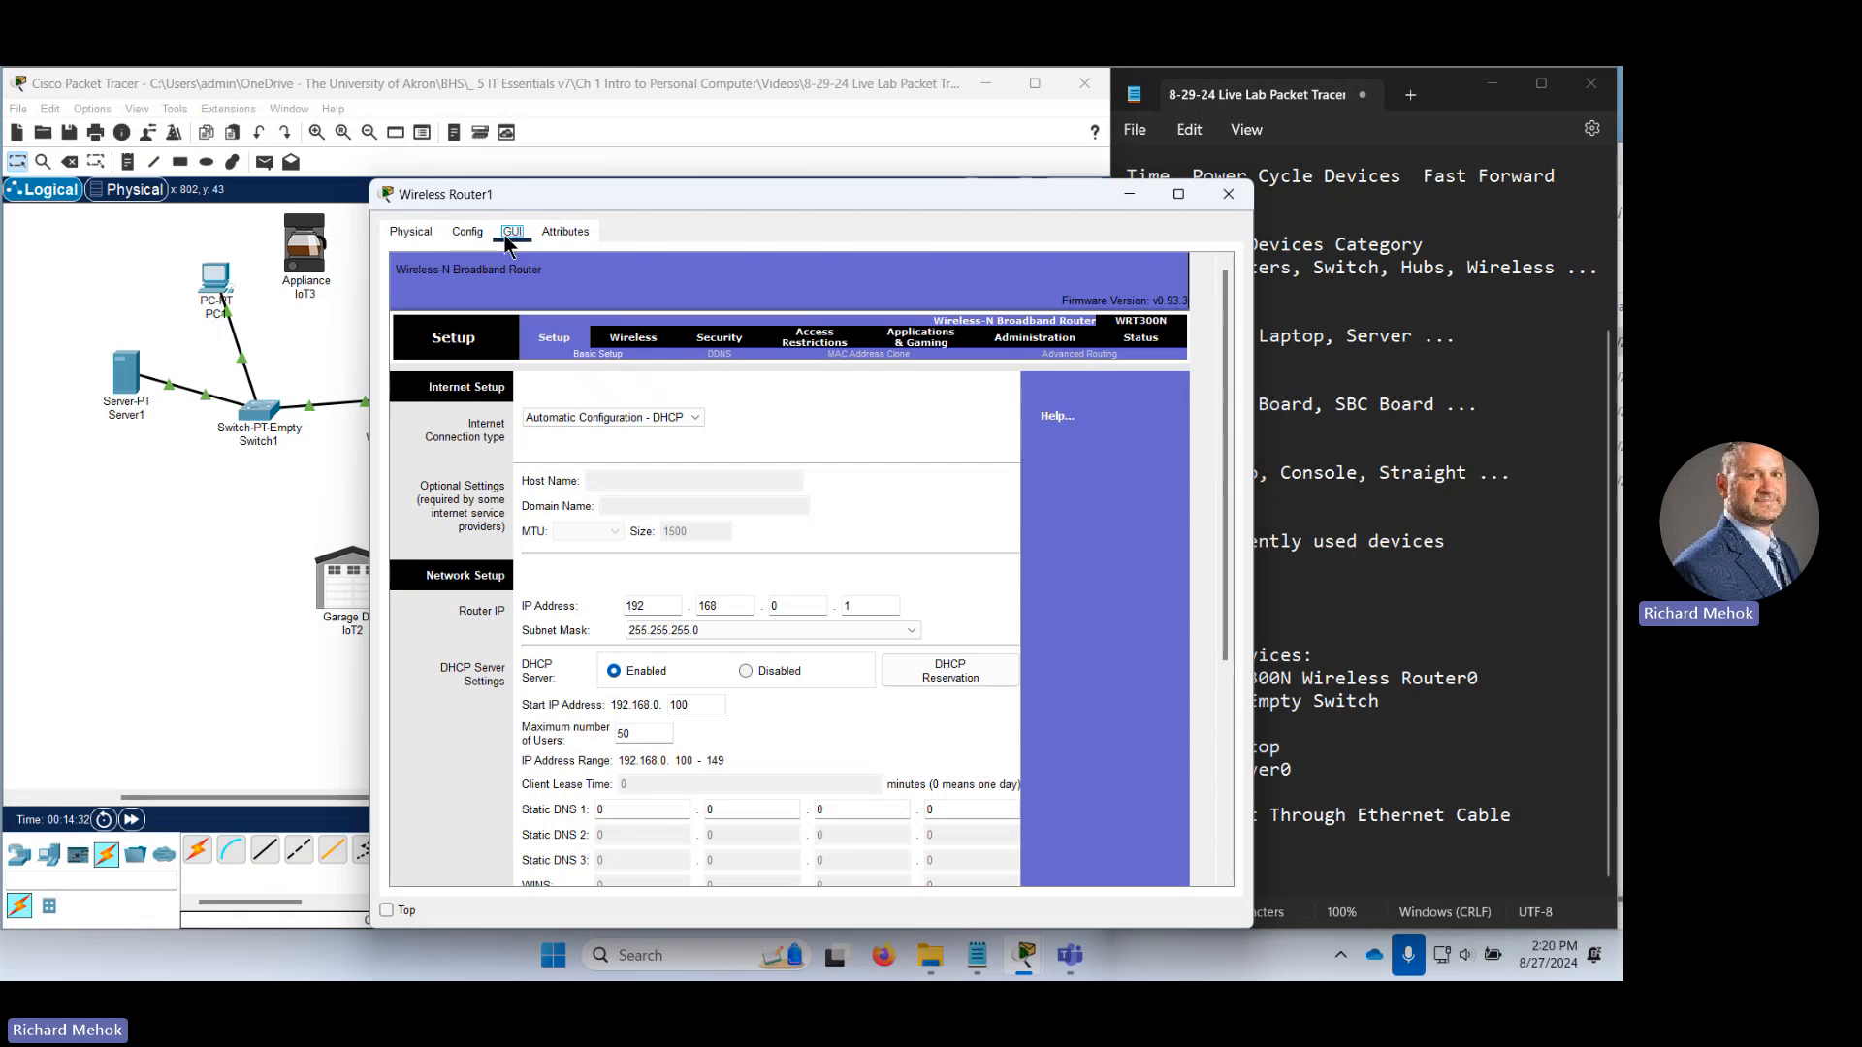
{"action": "left_click", "coordinate": [466, 233]}
{"action": "left_click", "coordinate": [480, 353]}
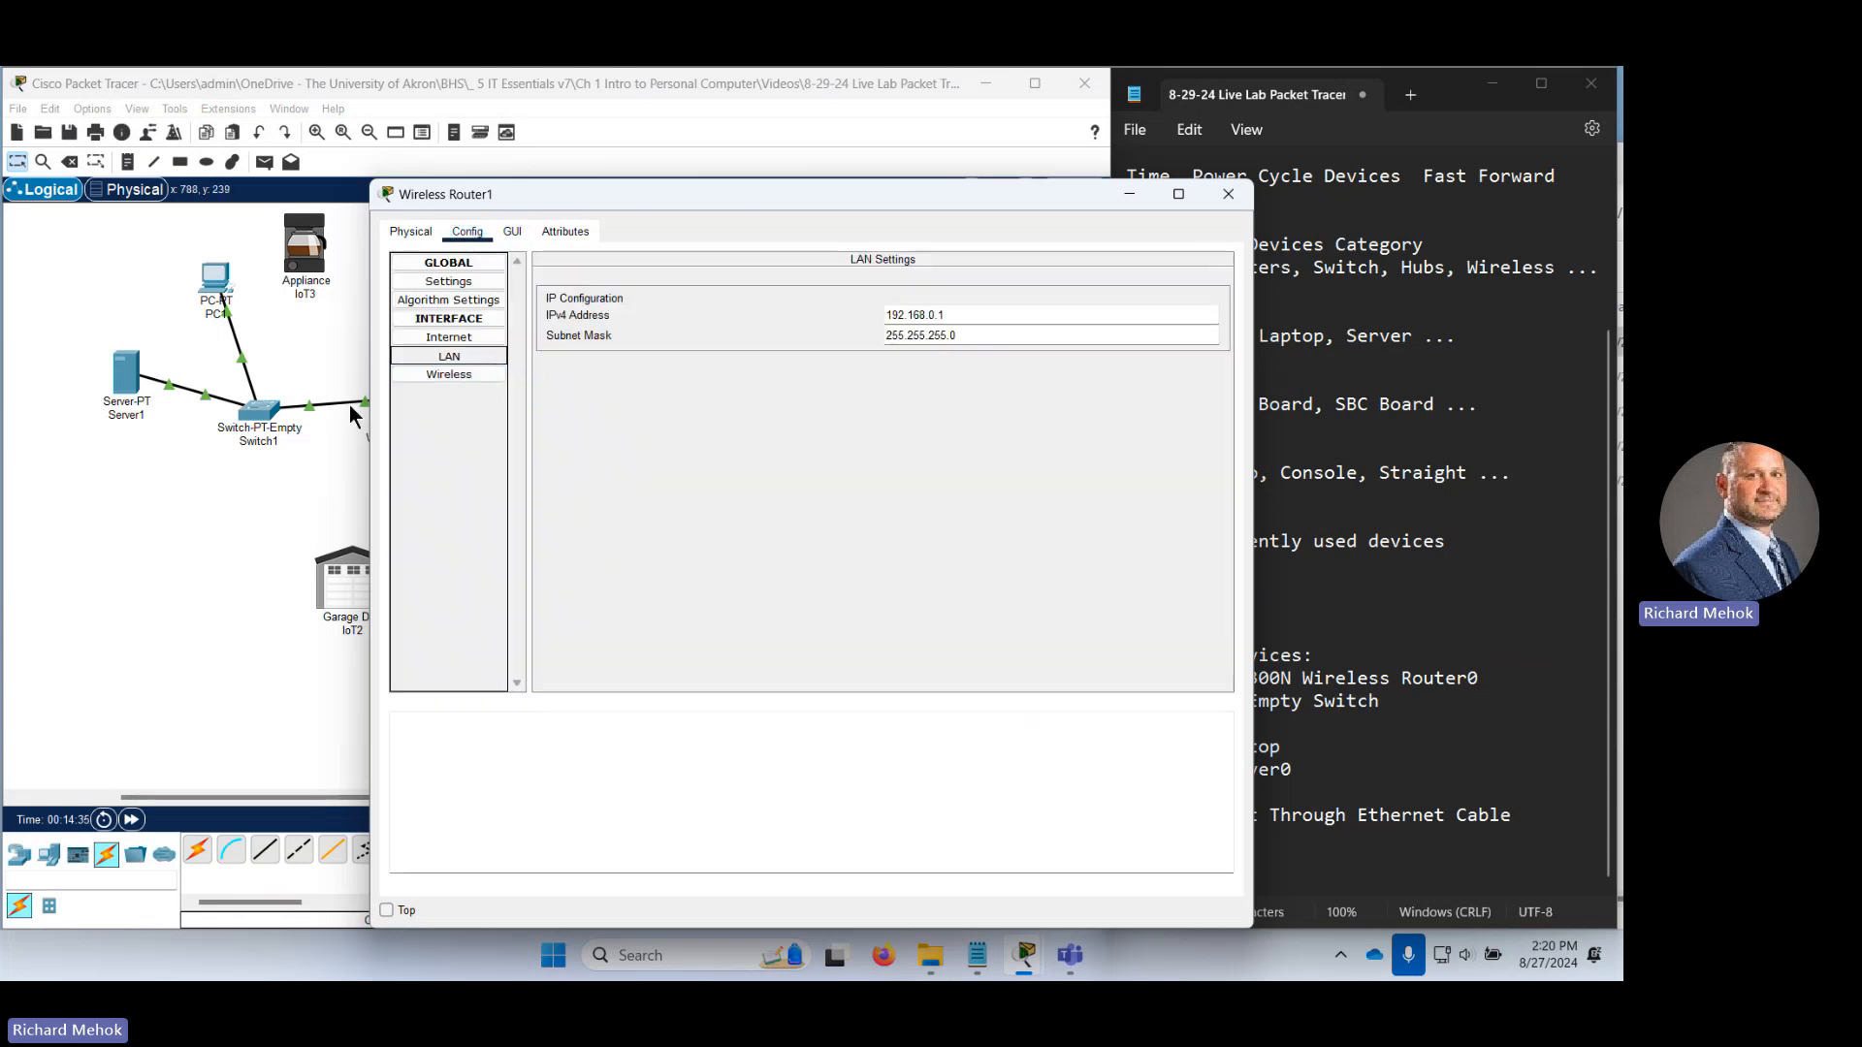
{"action": "left_click", "coordinate": [441, 375]}
{"action": "left_click", "coordinate": [517, 233]}
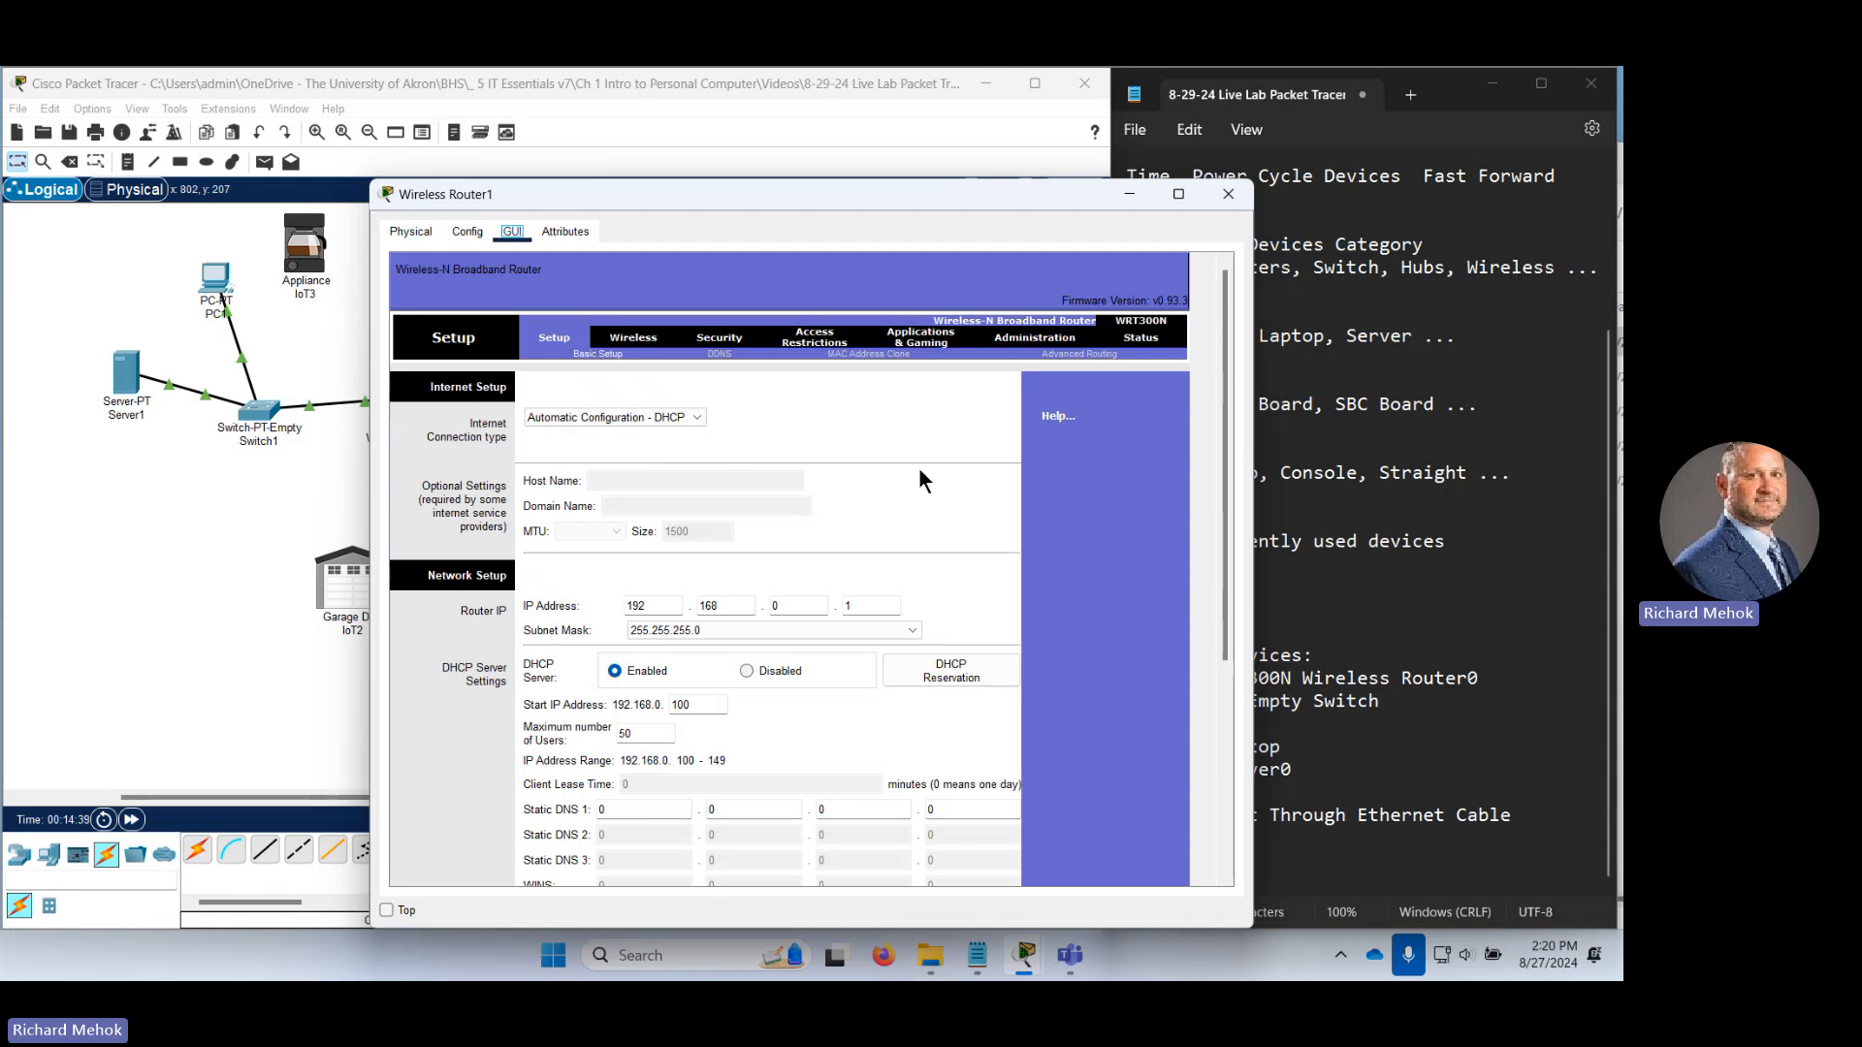
{"action": "scroll", "coordinate": [920, 477], "scroll_direction": "down", "scroll_amount": 4}
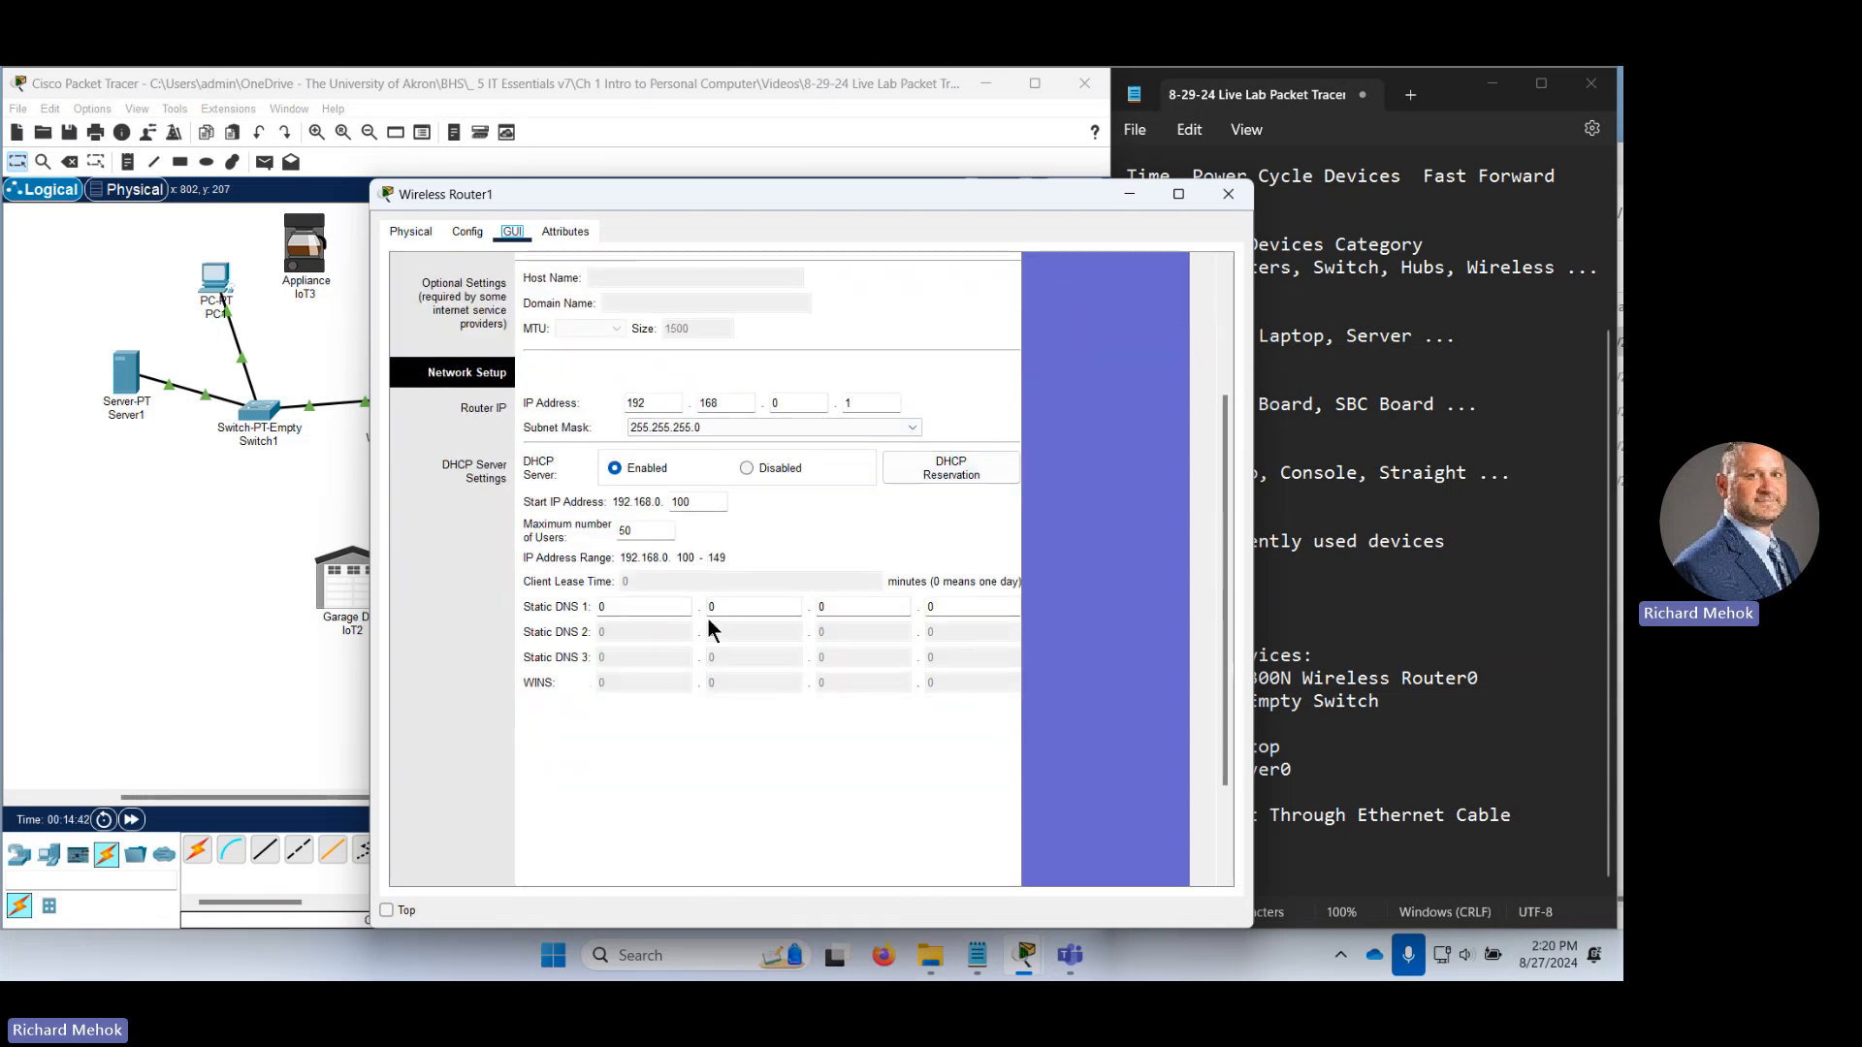
{"action": "scroll", "coordinate": [707, 617], "scroll_direction": "up", "scroll_amount": 4}
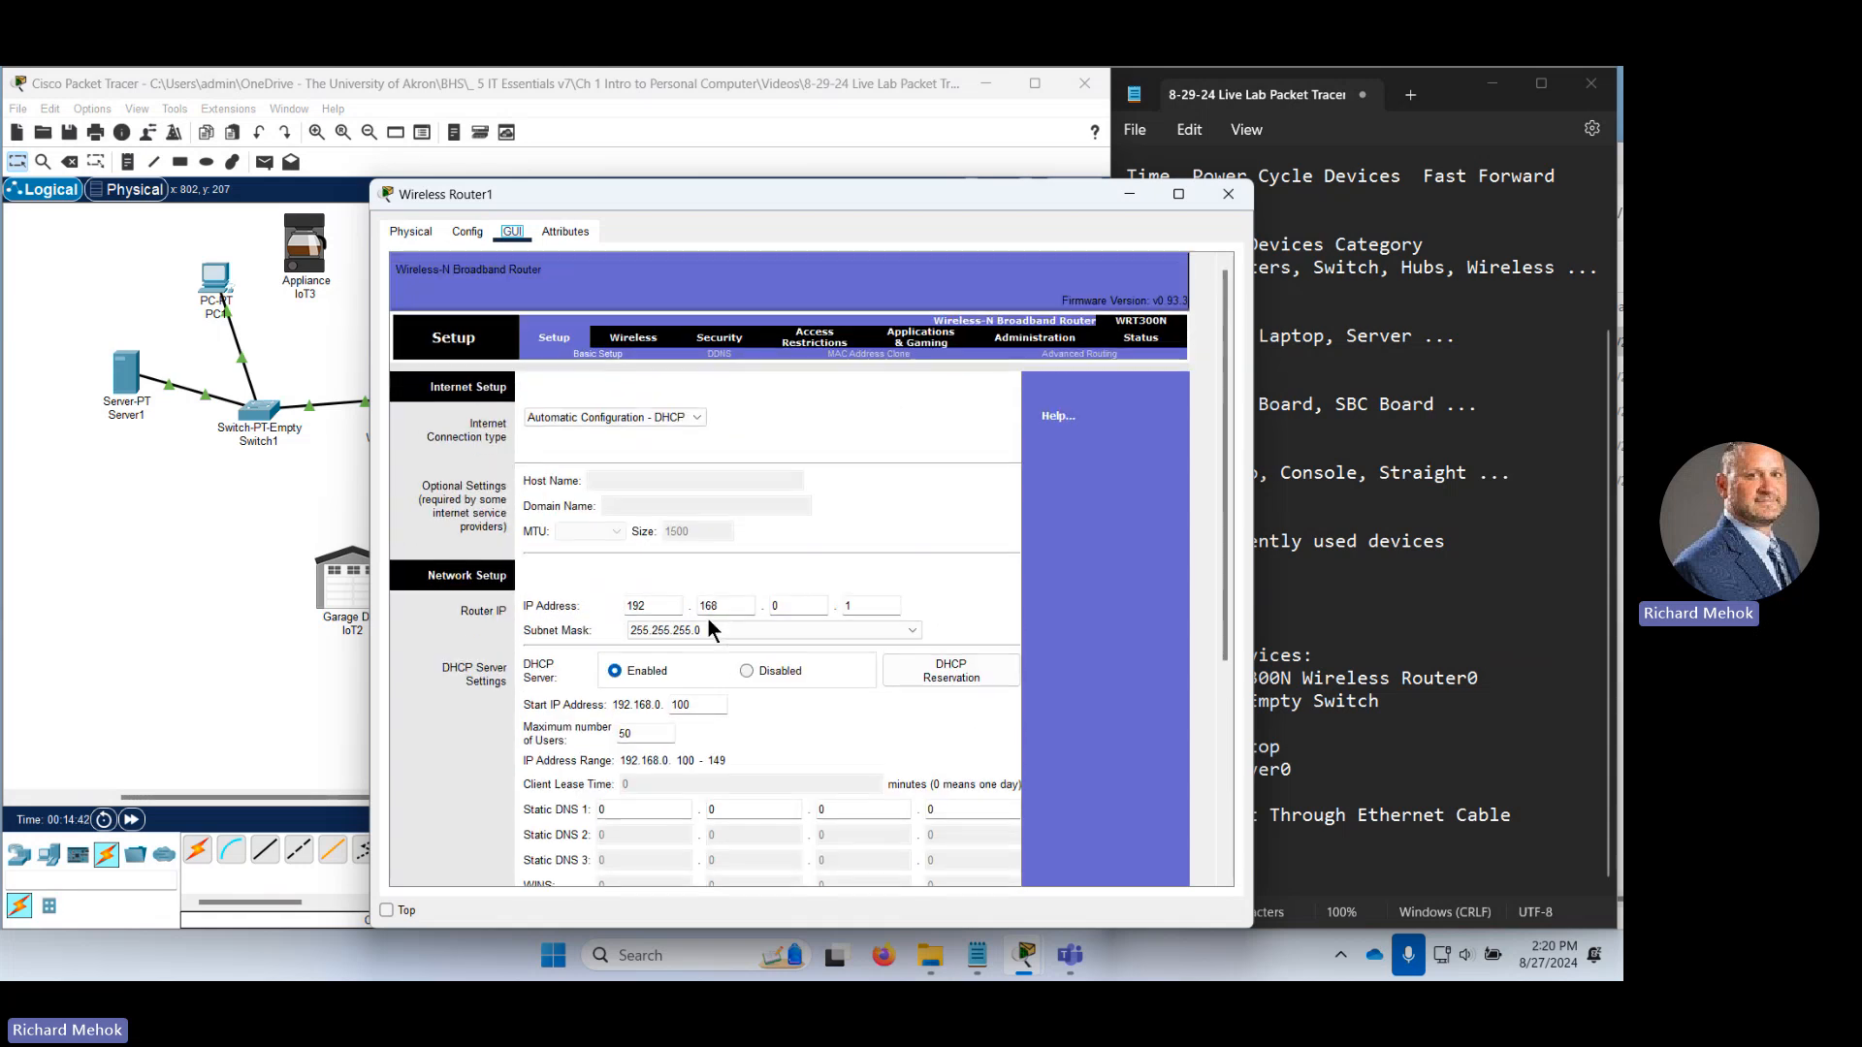
{"action": "left_click", "coordinate": [468, 231]}
{"action": "left_click", "coordinate": [470, 357]}
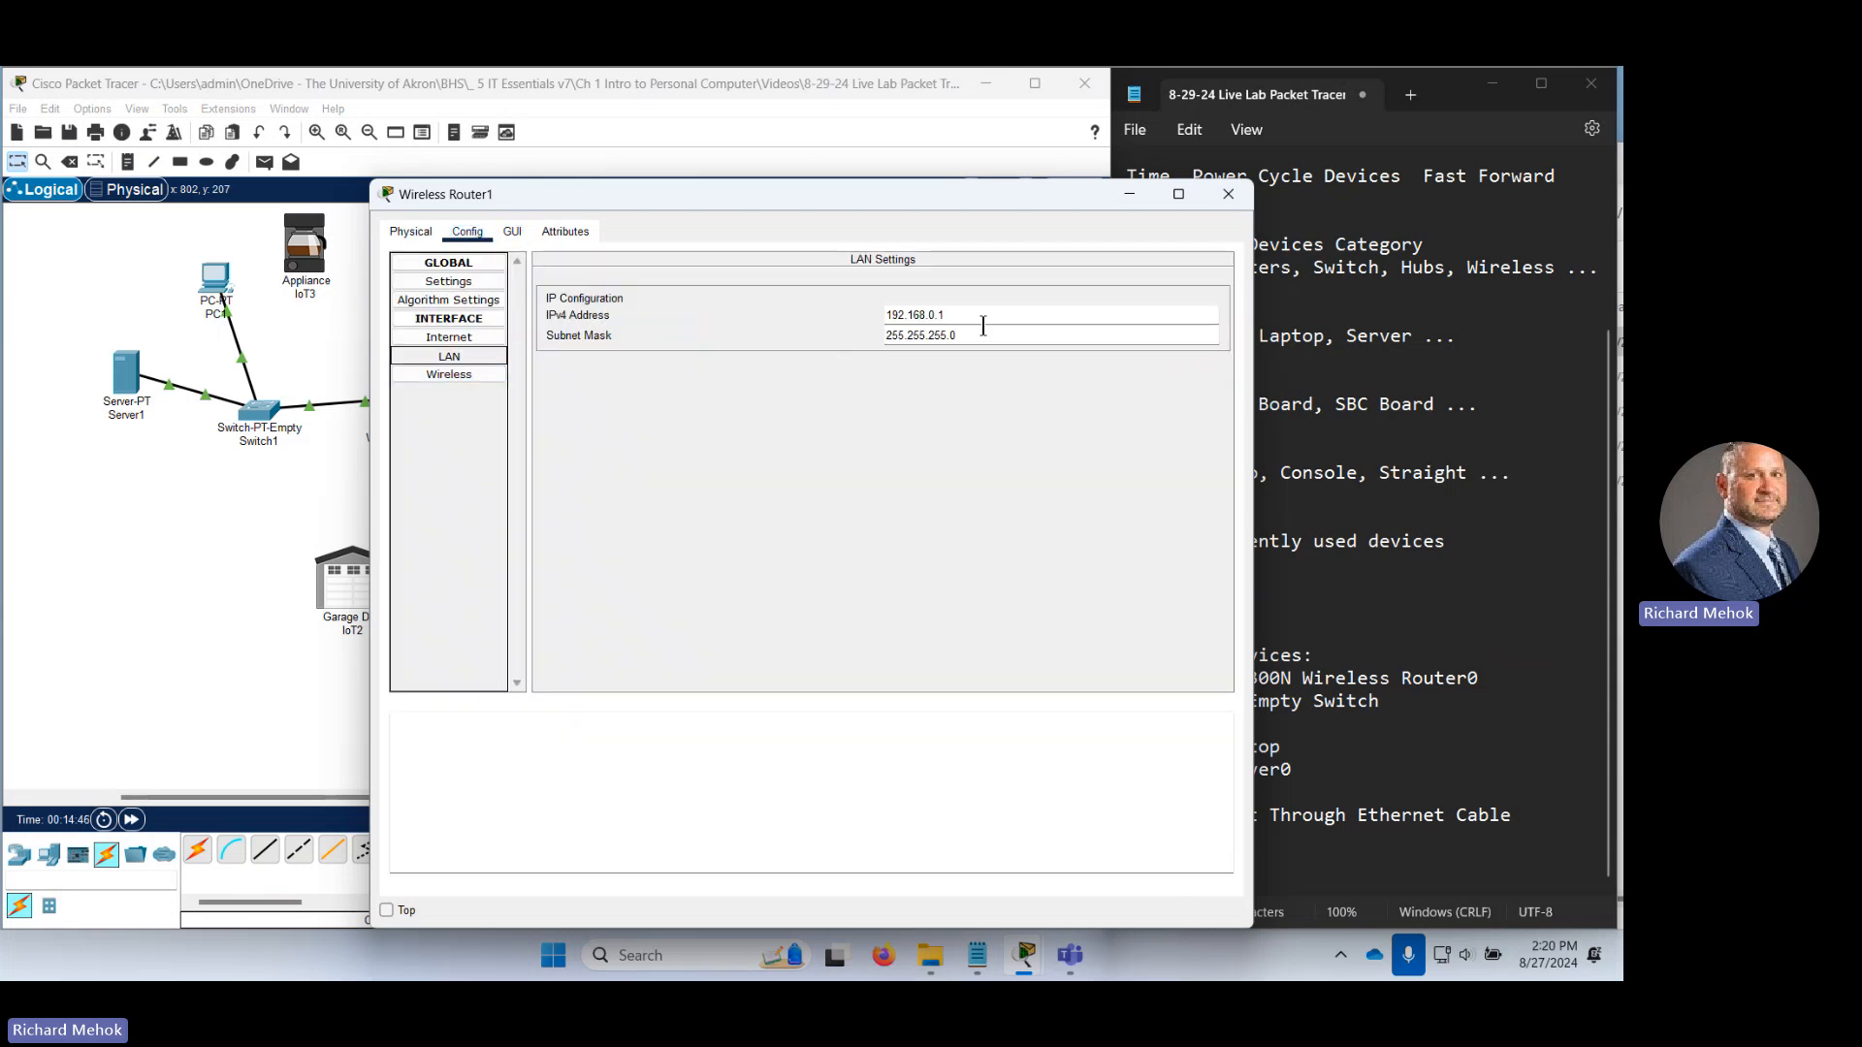
Examine the basic wireless settings, wireless security mode and network name in Wireless Router1's GUI, and close the router window.
{"action": "left_click", "coordinate": [516, 231]}
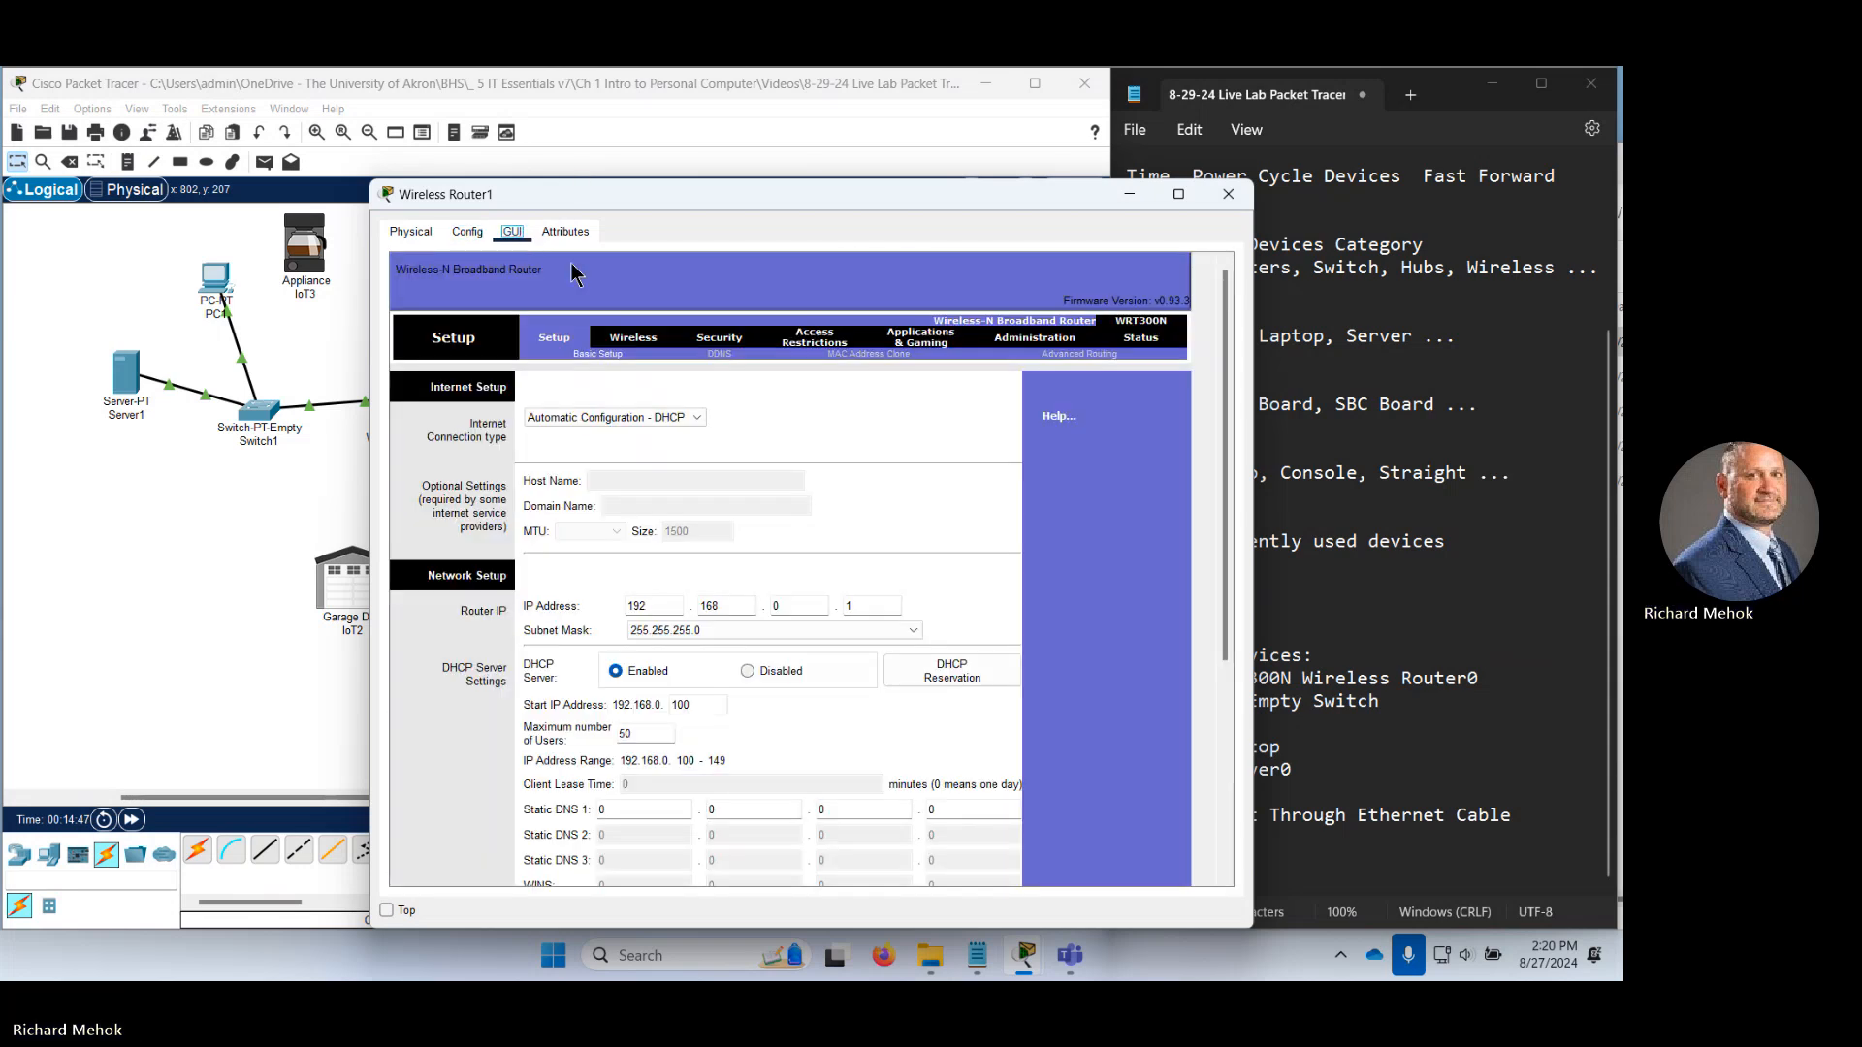
{"action": "left_click", "coordinate": [632, 339]}
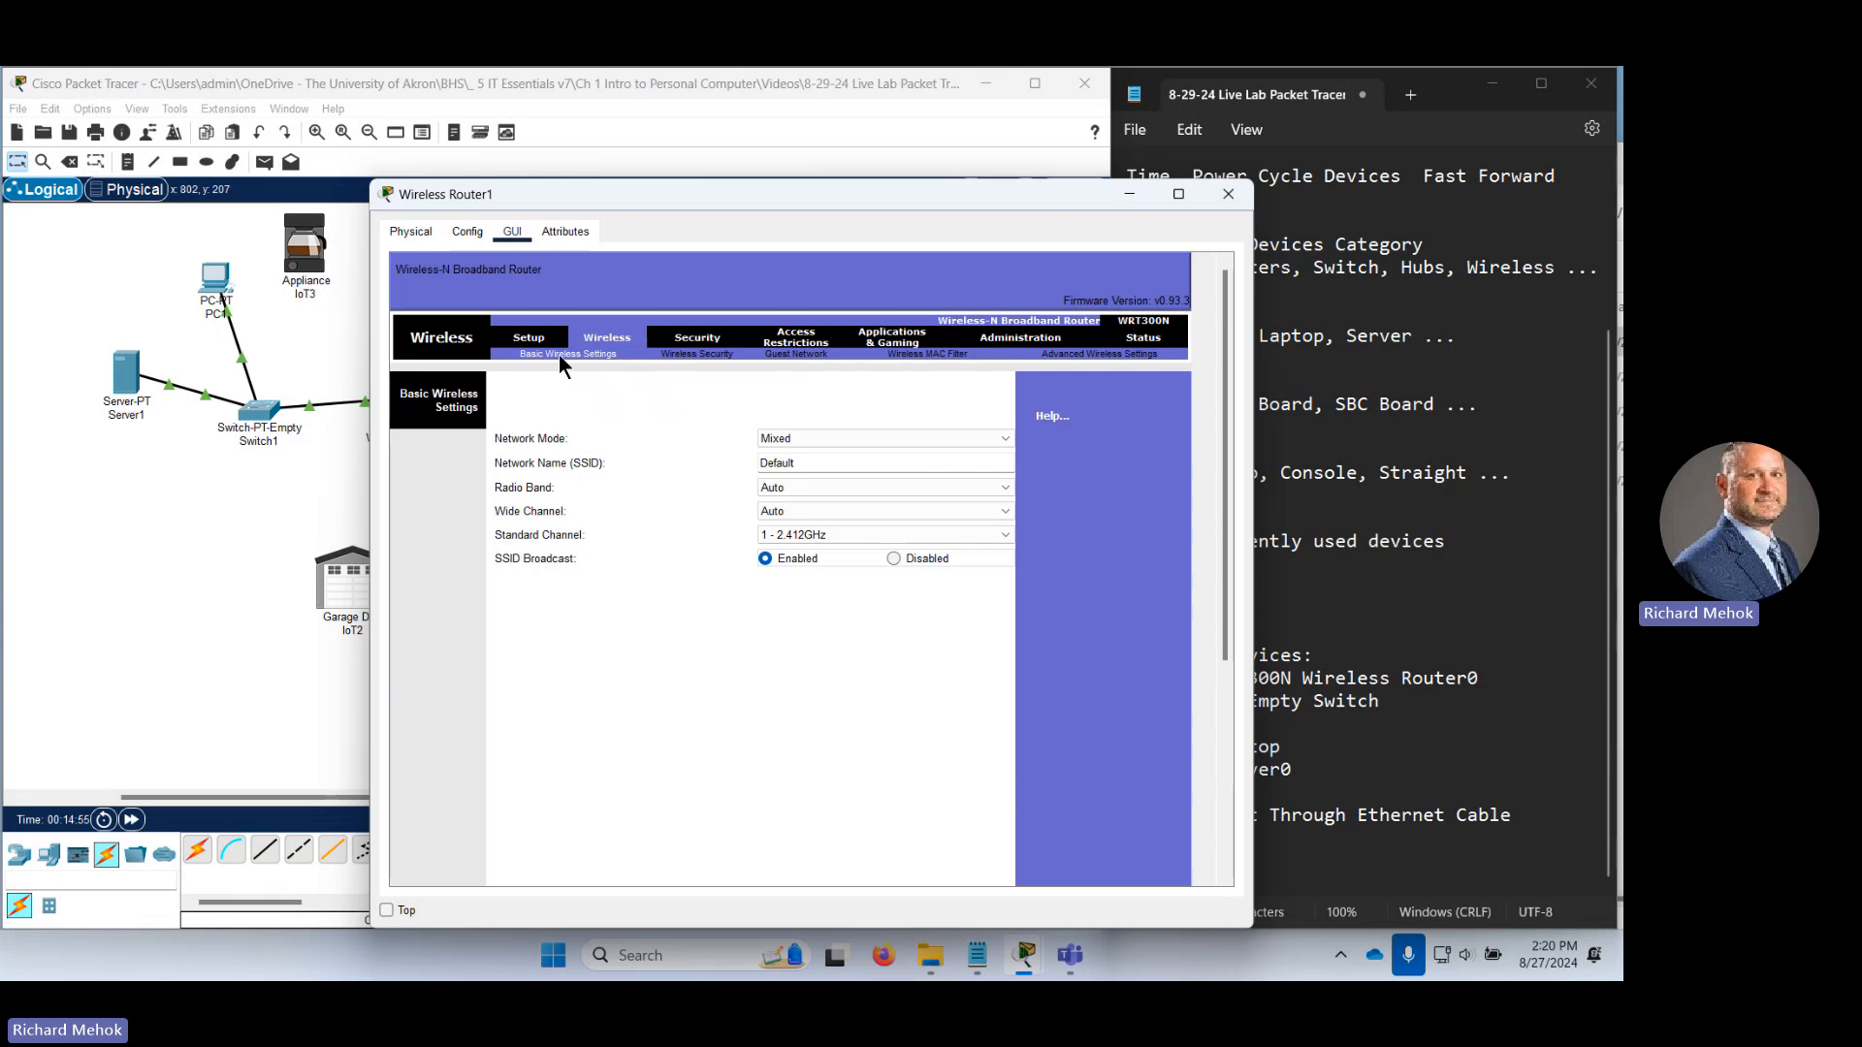
{"action": "left_click", "coordinate": [713, 357]}
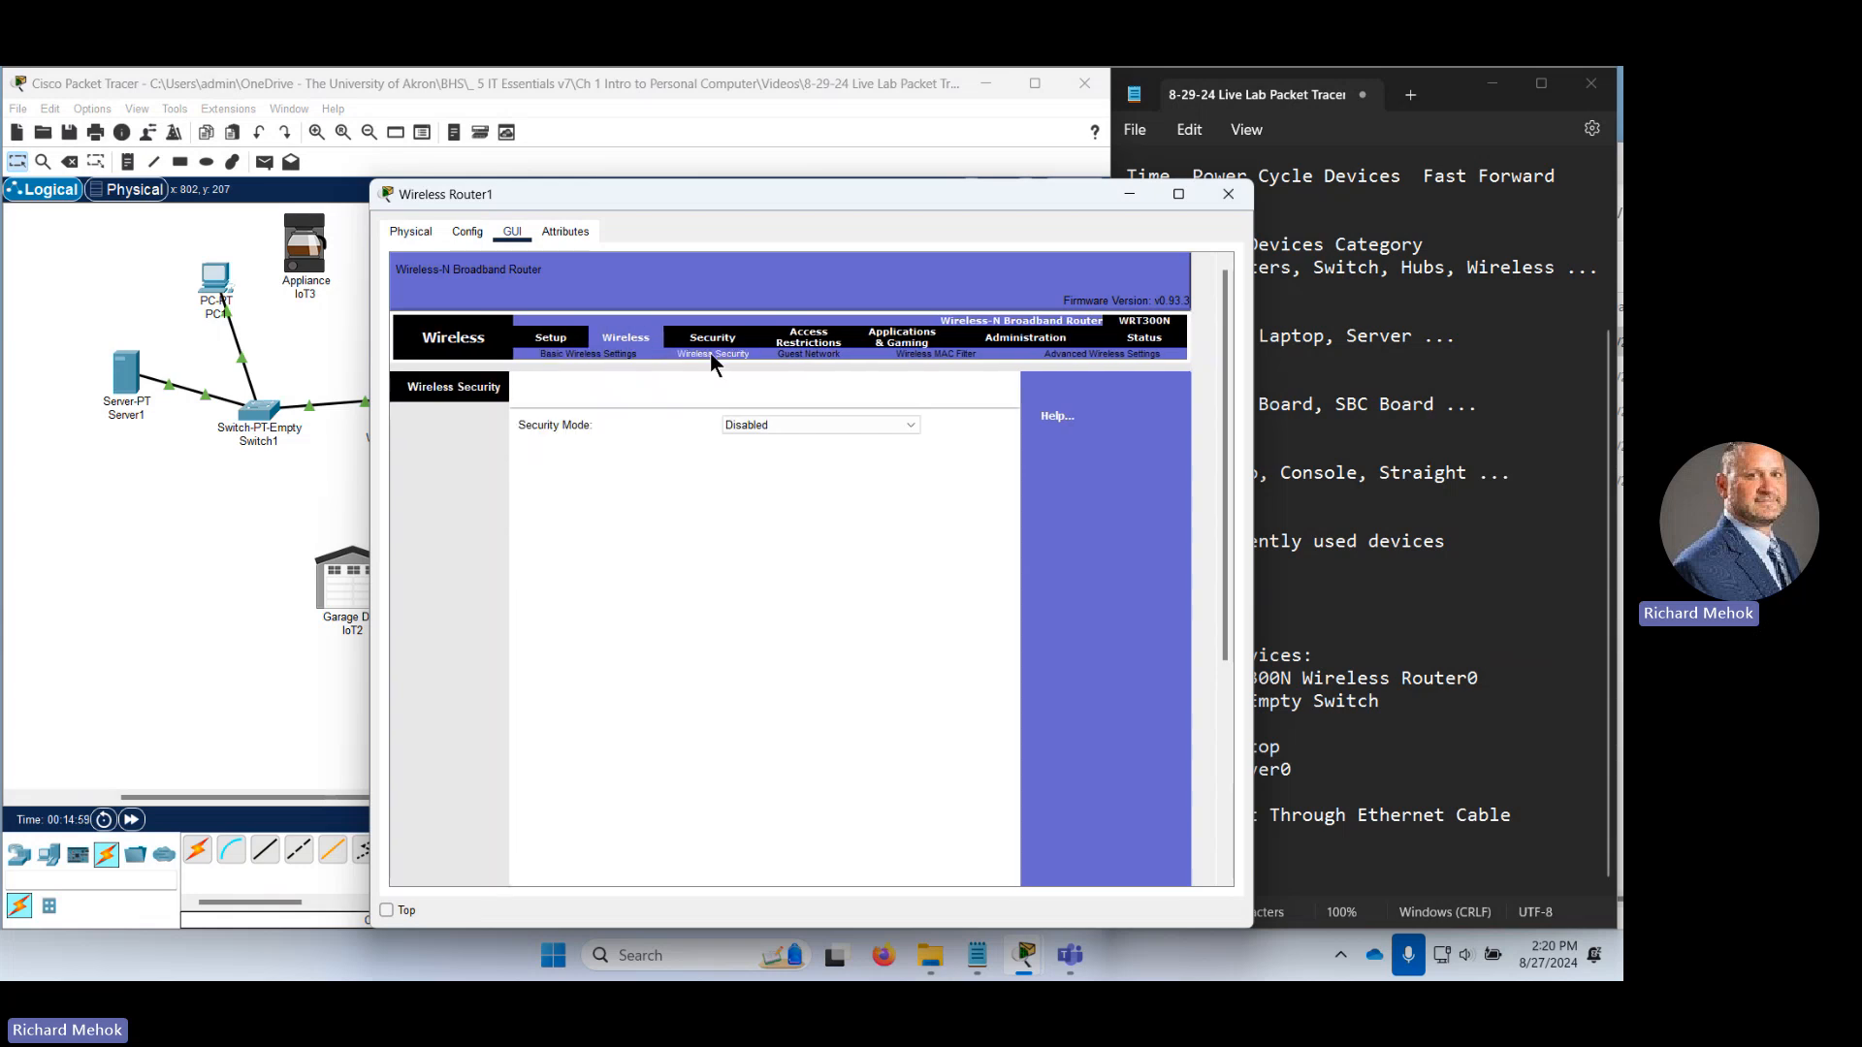
{"action": "left_click", "coordinate": [633, 359]}
{"action": "left_click_drag", "start_coordinate": [826, 461], "coordinate": [753, 461]}
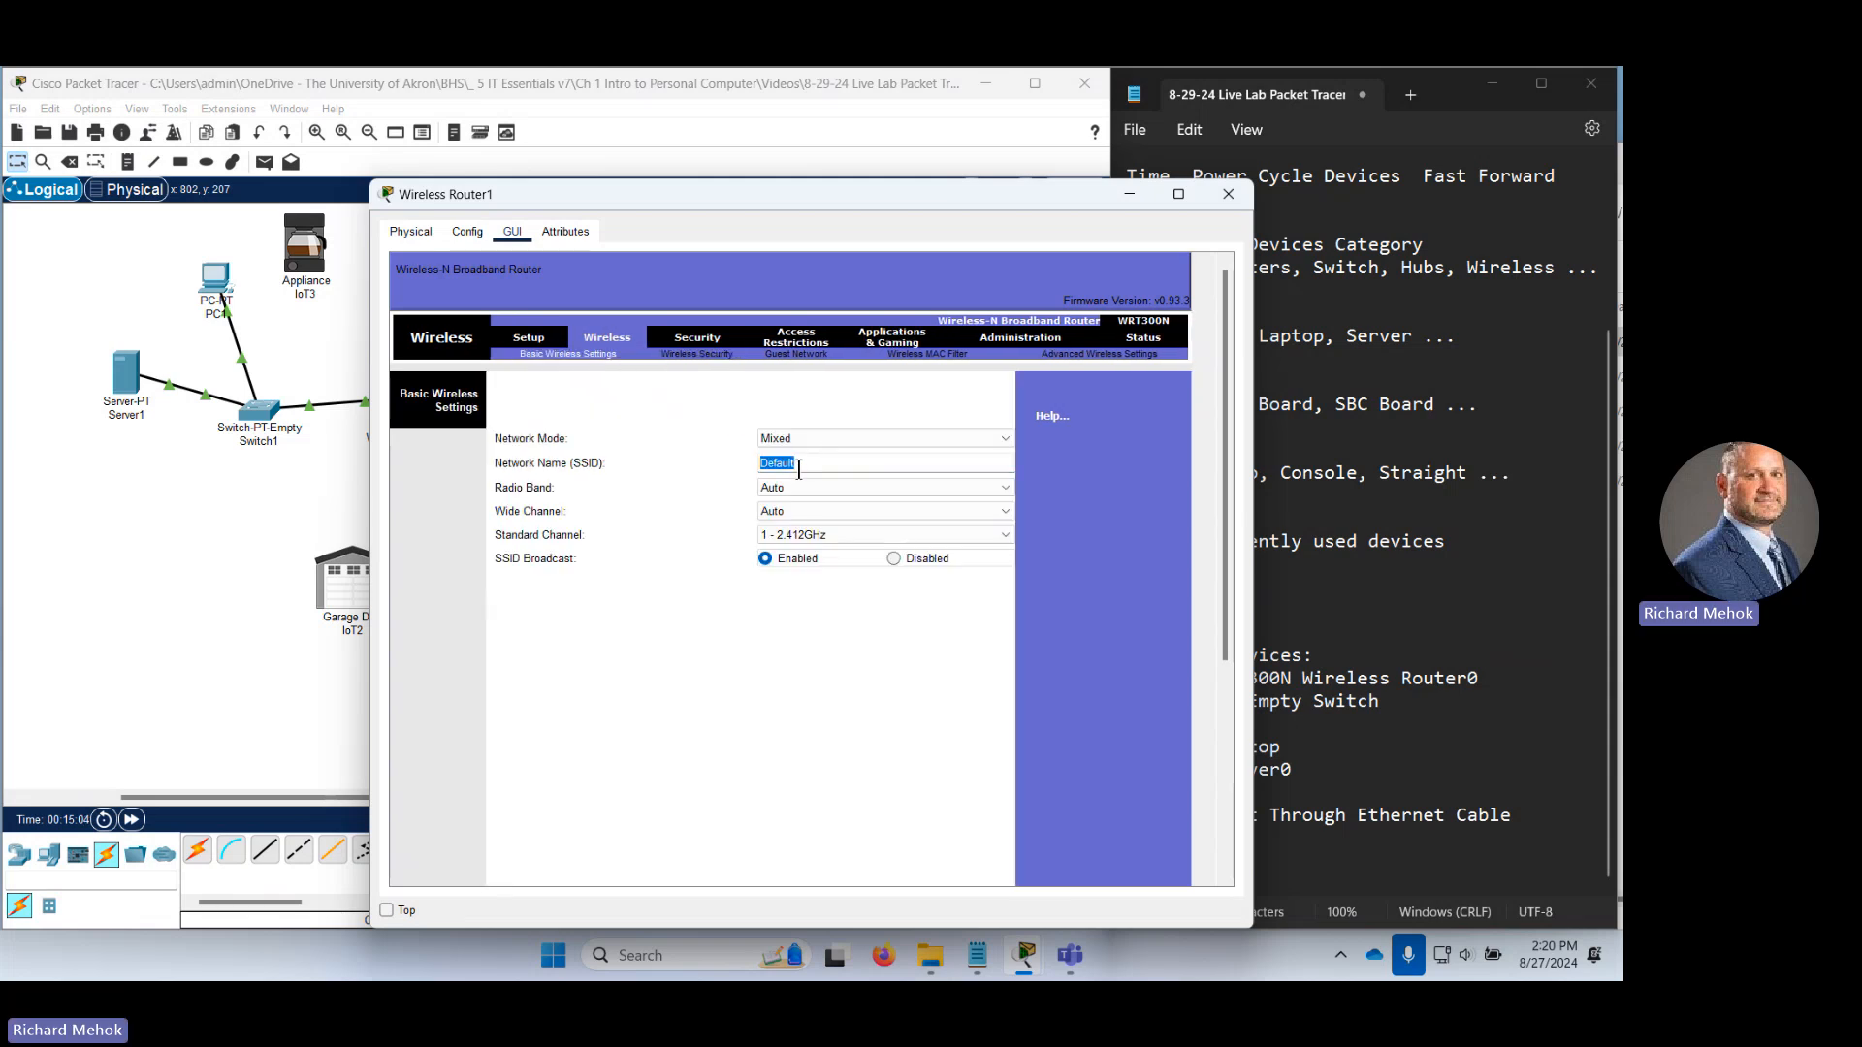
{"action": "left_click", "coordinate": [565, 463]}
{"action": "left_click", "coordinate": [1229, 196]}
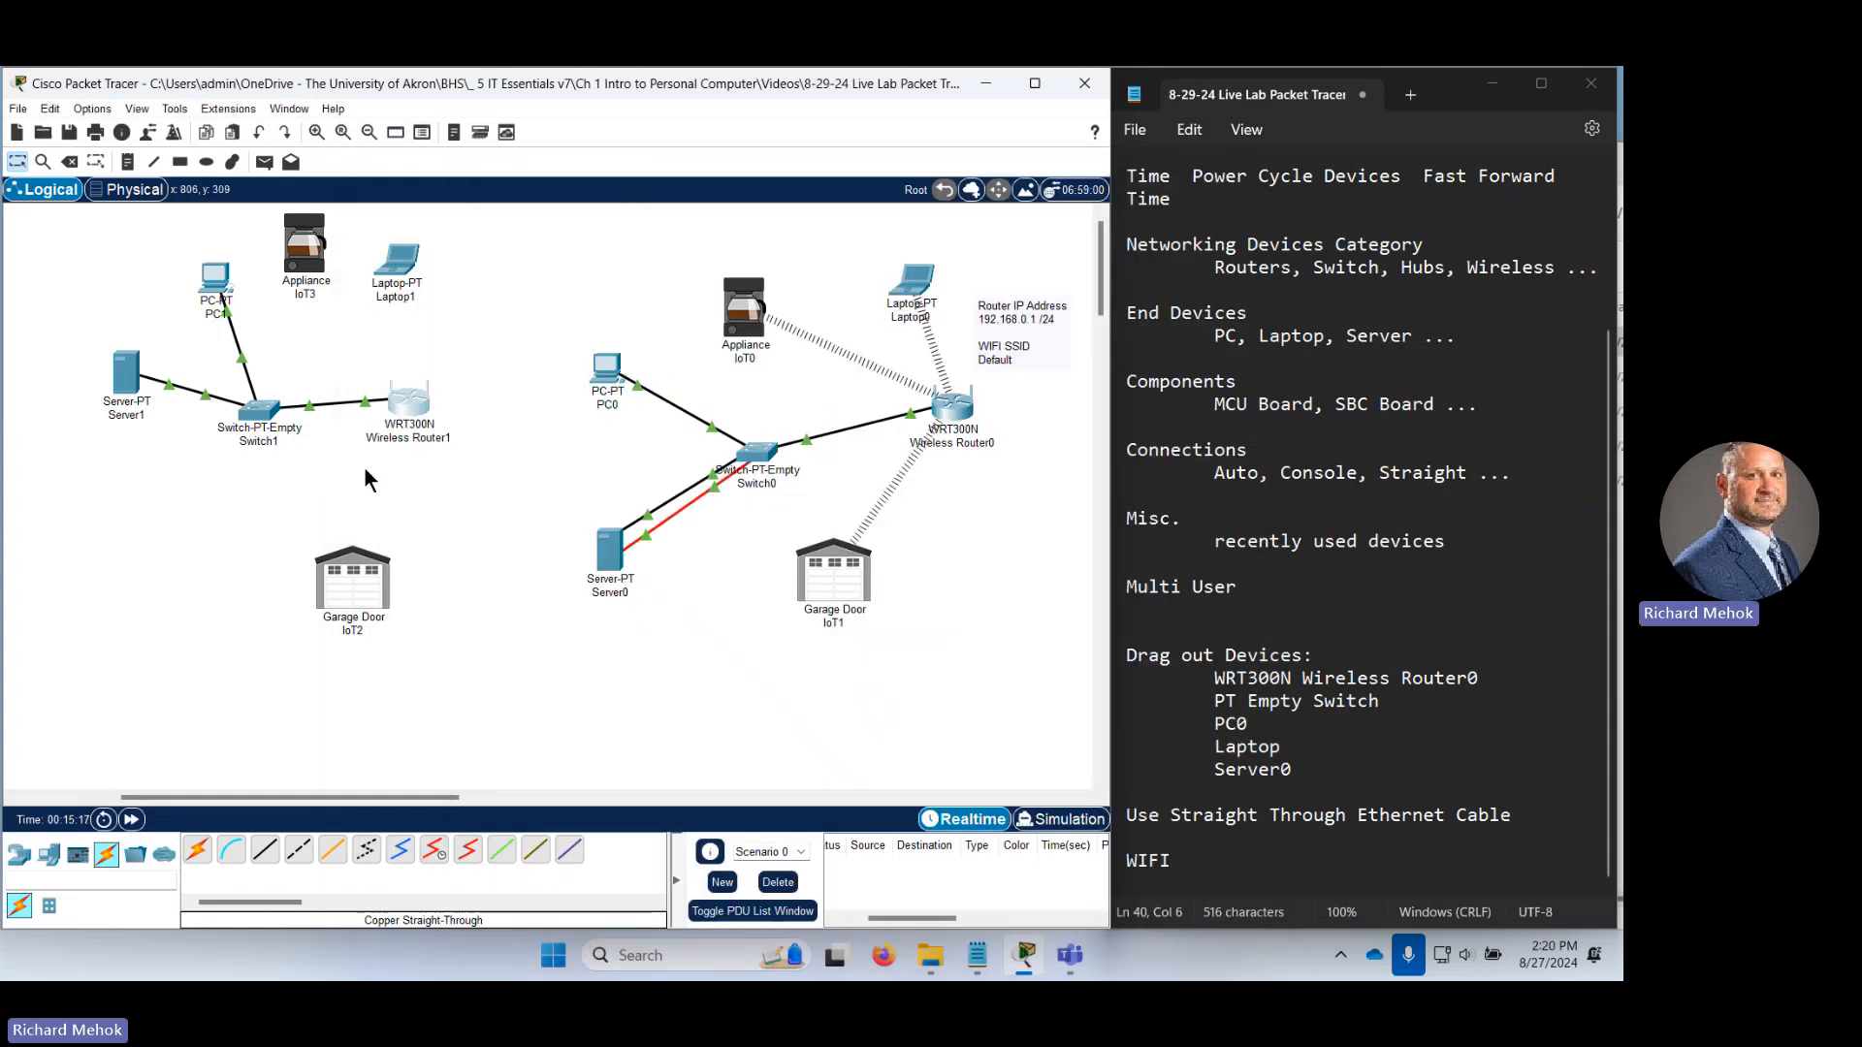
Set the SSID of garage door IoT2's Wireless0 interface to Default, apply it and close the device window.
{"action": "left_click", "coordinate": [353, 582]}
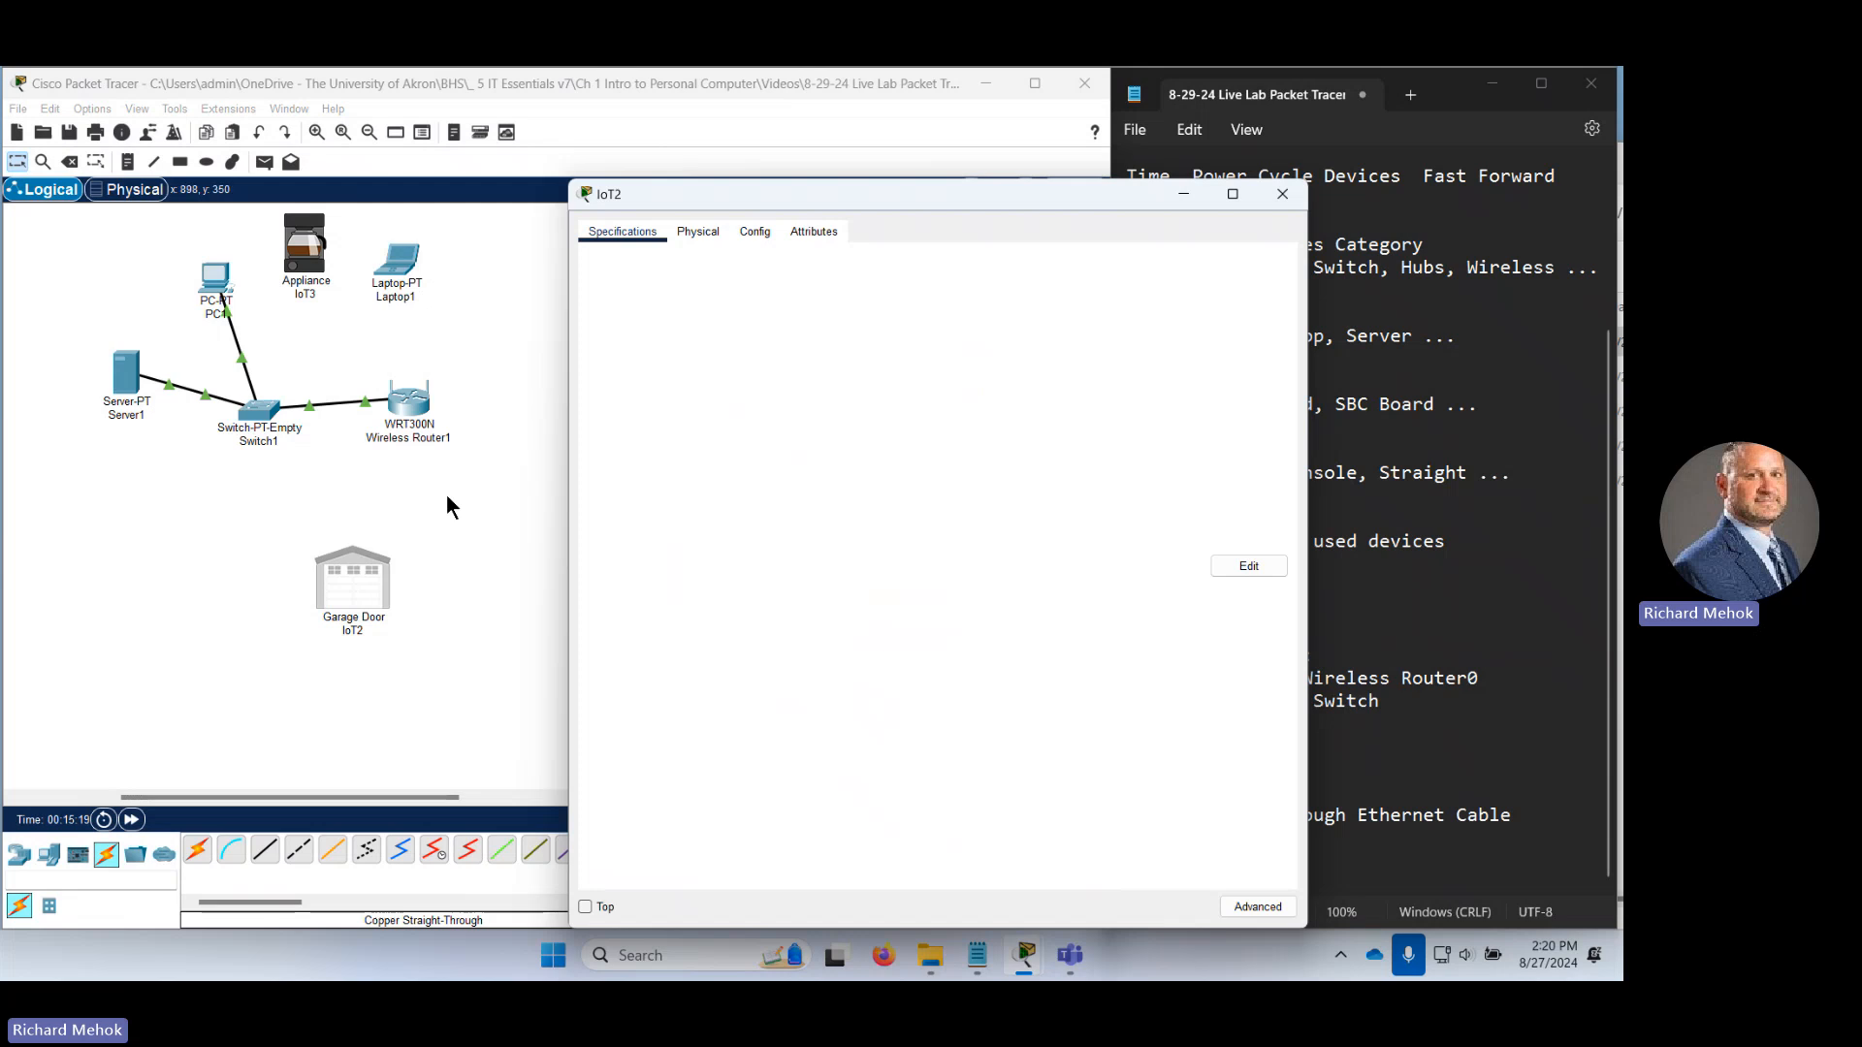
{"action": "left_click", "coordinate": [752, 231]}
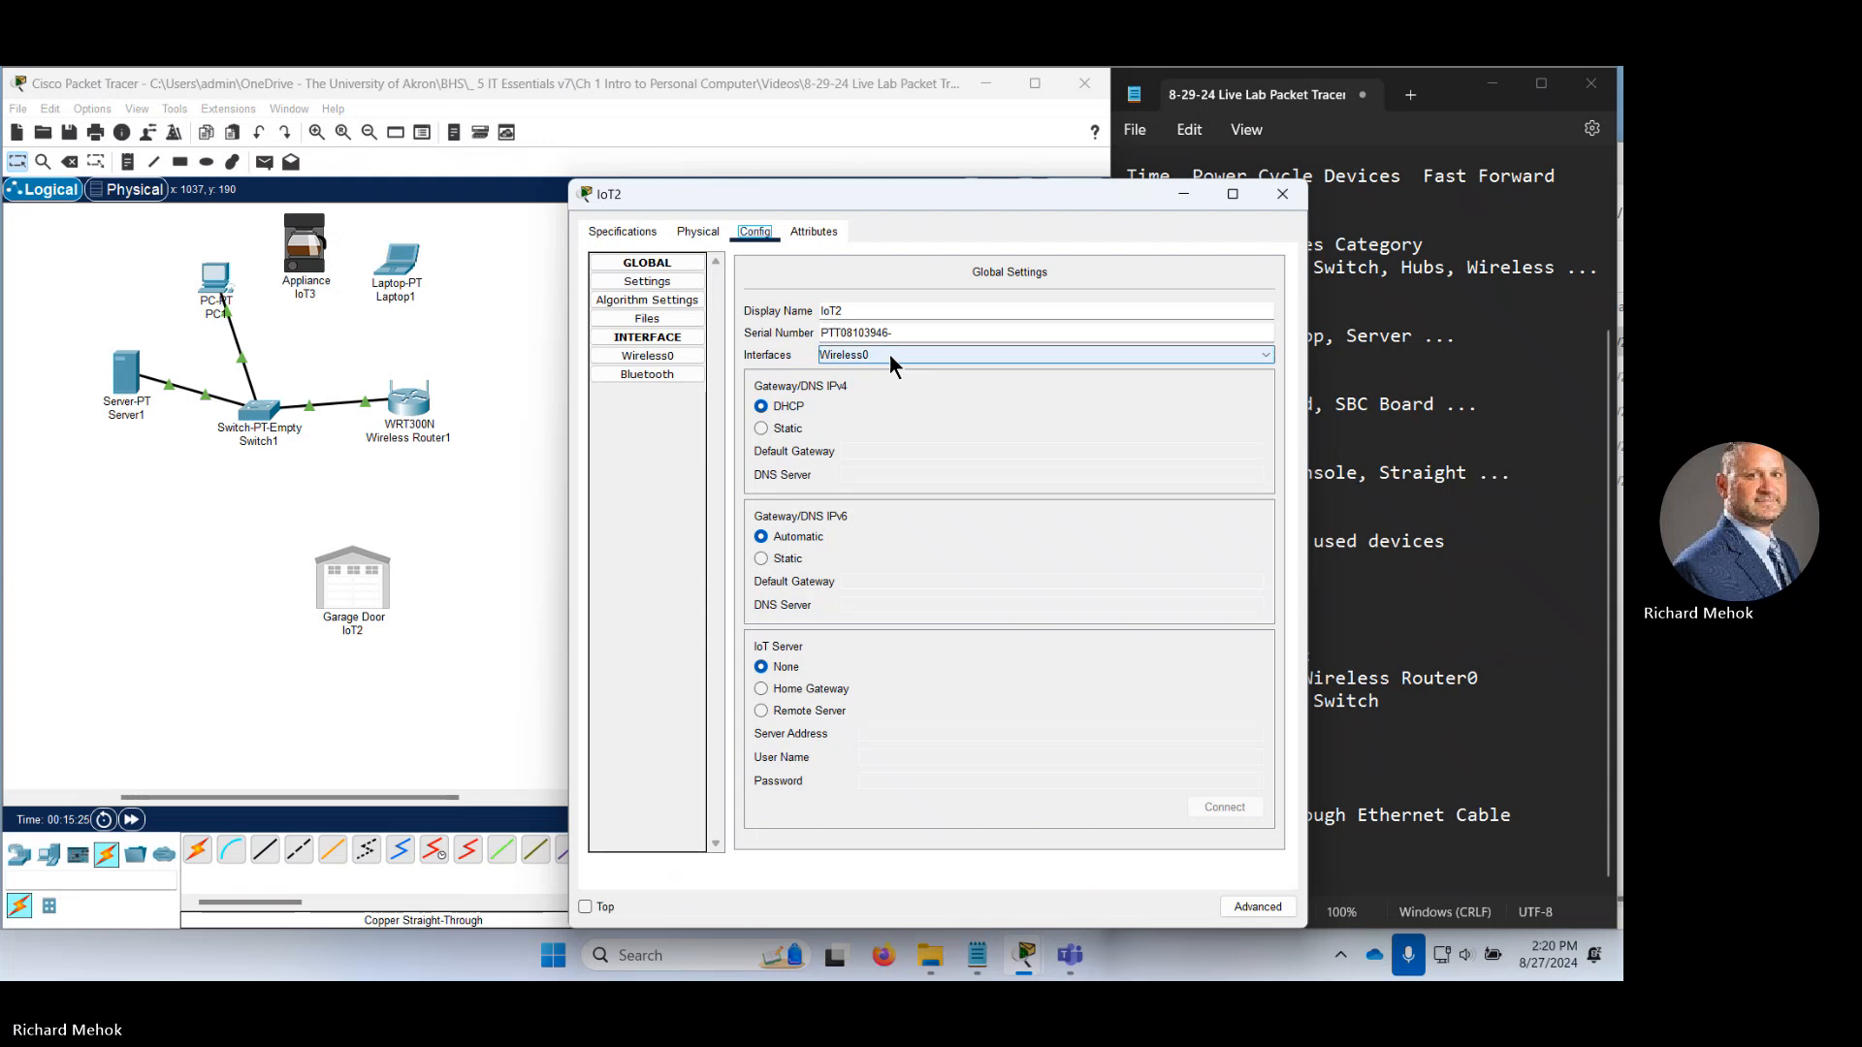
{"action": "left_click", "coordinate": [649, 358]}
{"action": "double_click", "coordinate": [994, 347]}
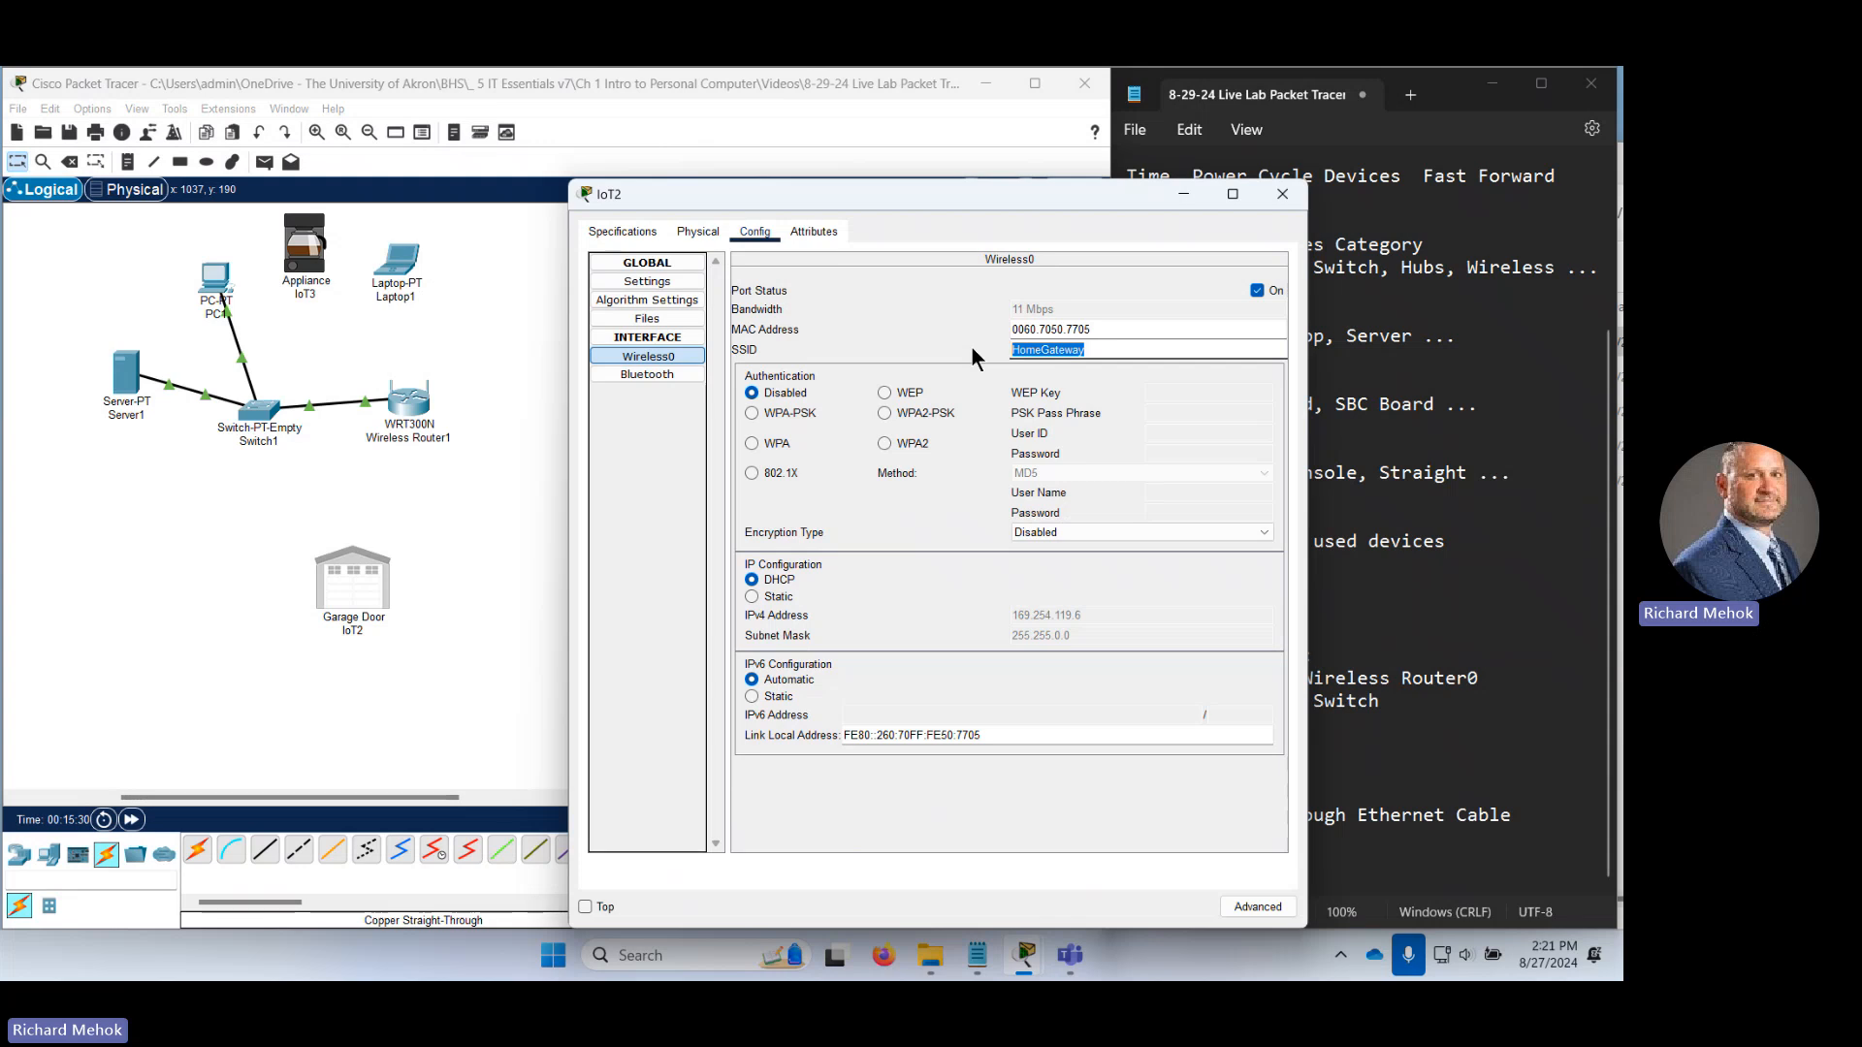
{"action": "type", "text": "Default"}
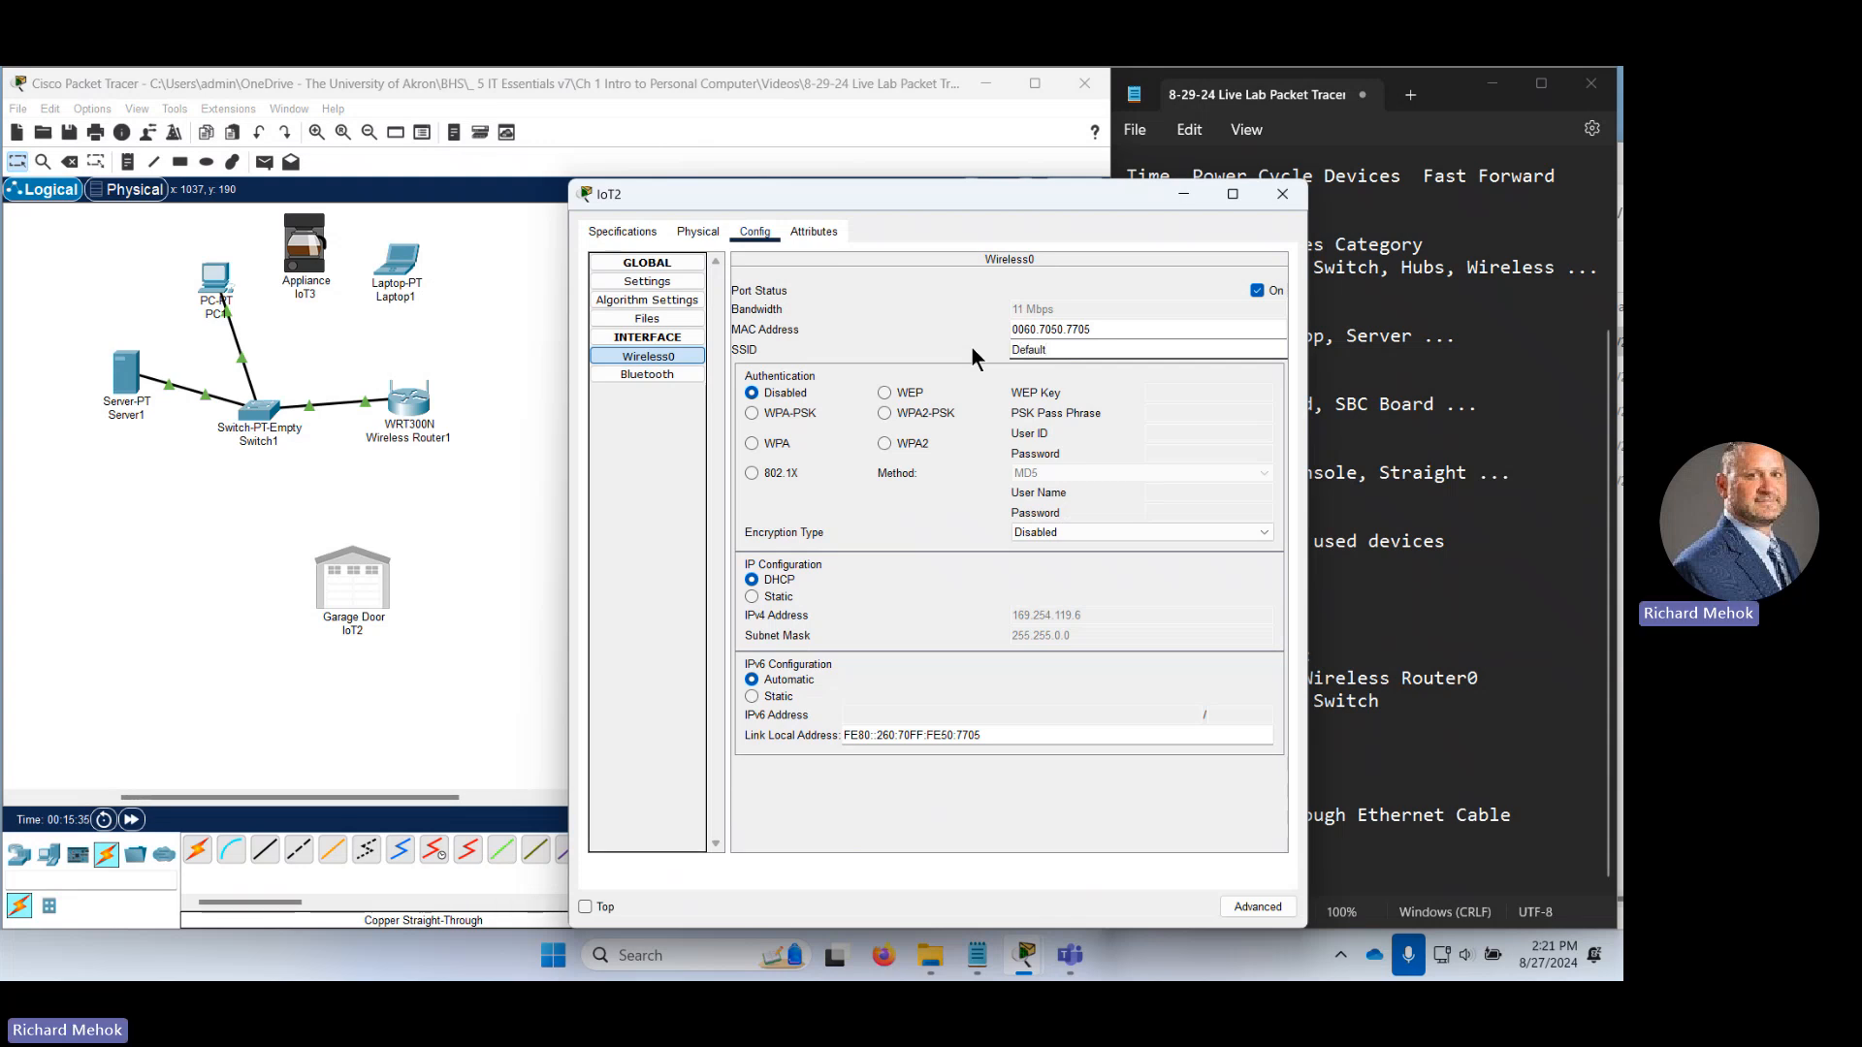
{"action": "key", "text": "ctrl+a"}
{"action": "left_click", "coordinate": [1051, 330]}
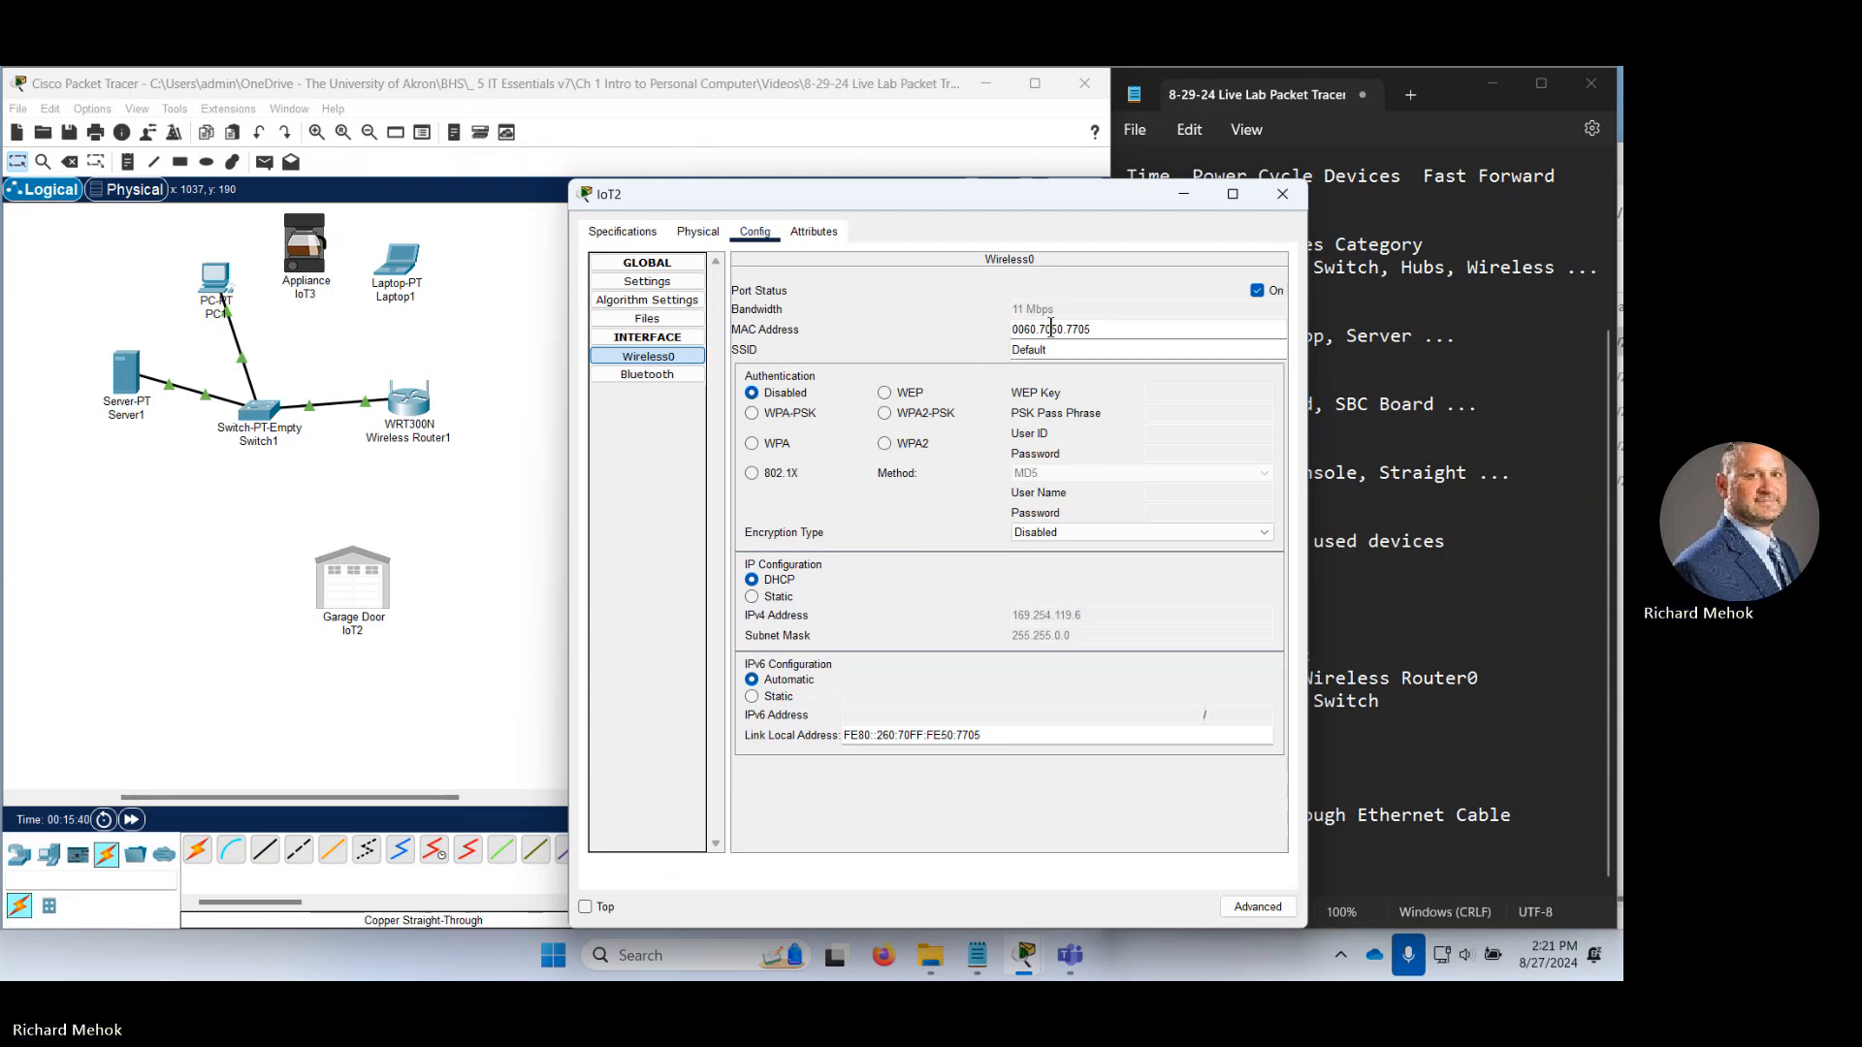
{"action": "left_click", "coordinate": [669, 375]}
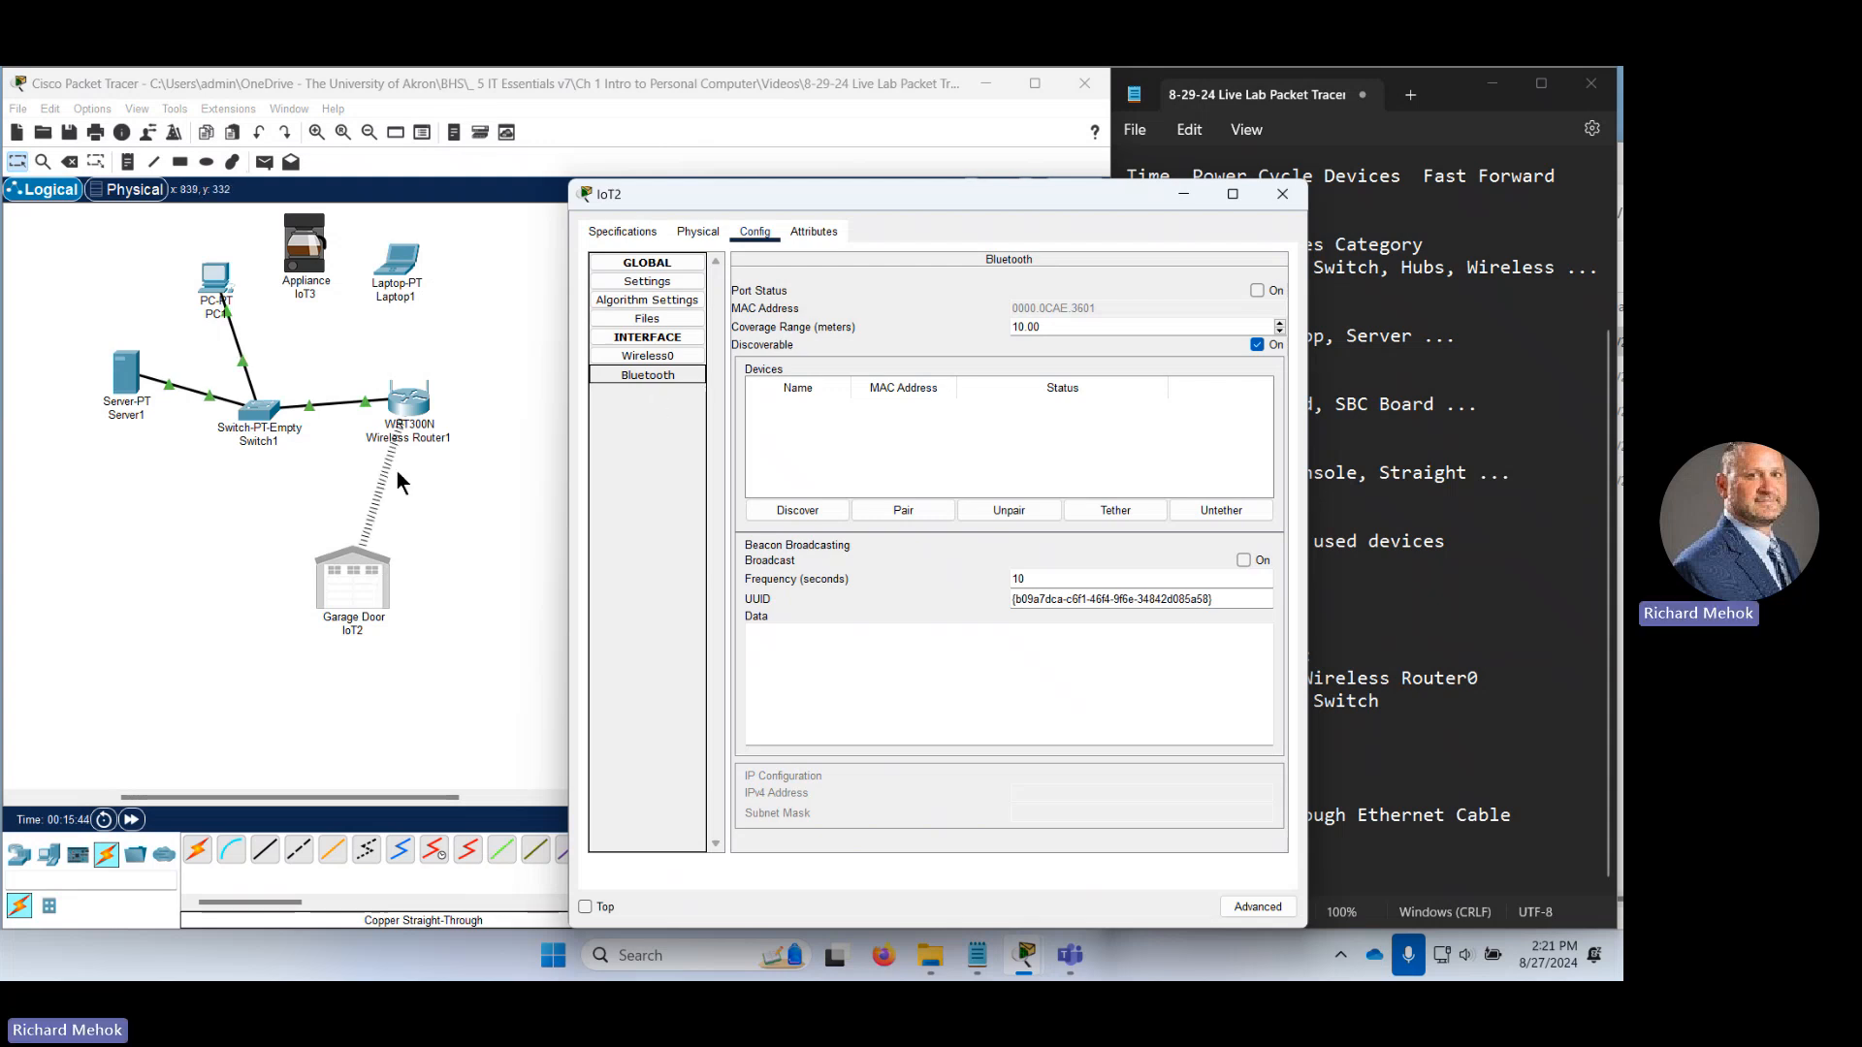
{"action": "left_click", "coordinate": [1281, 197]}
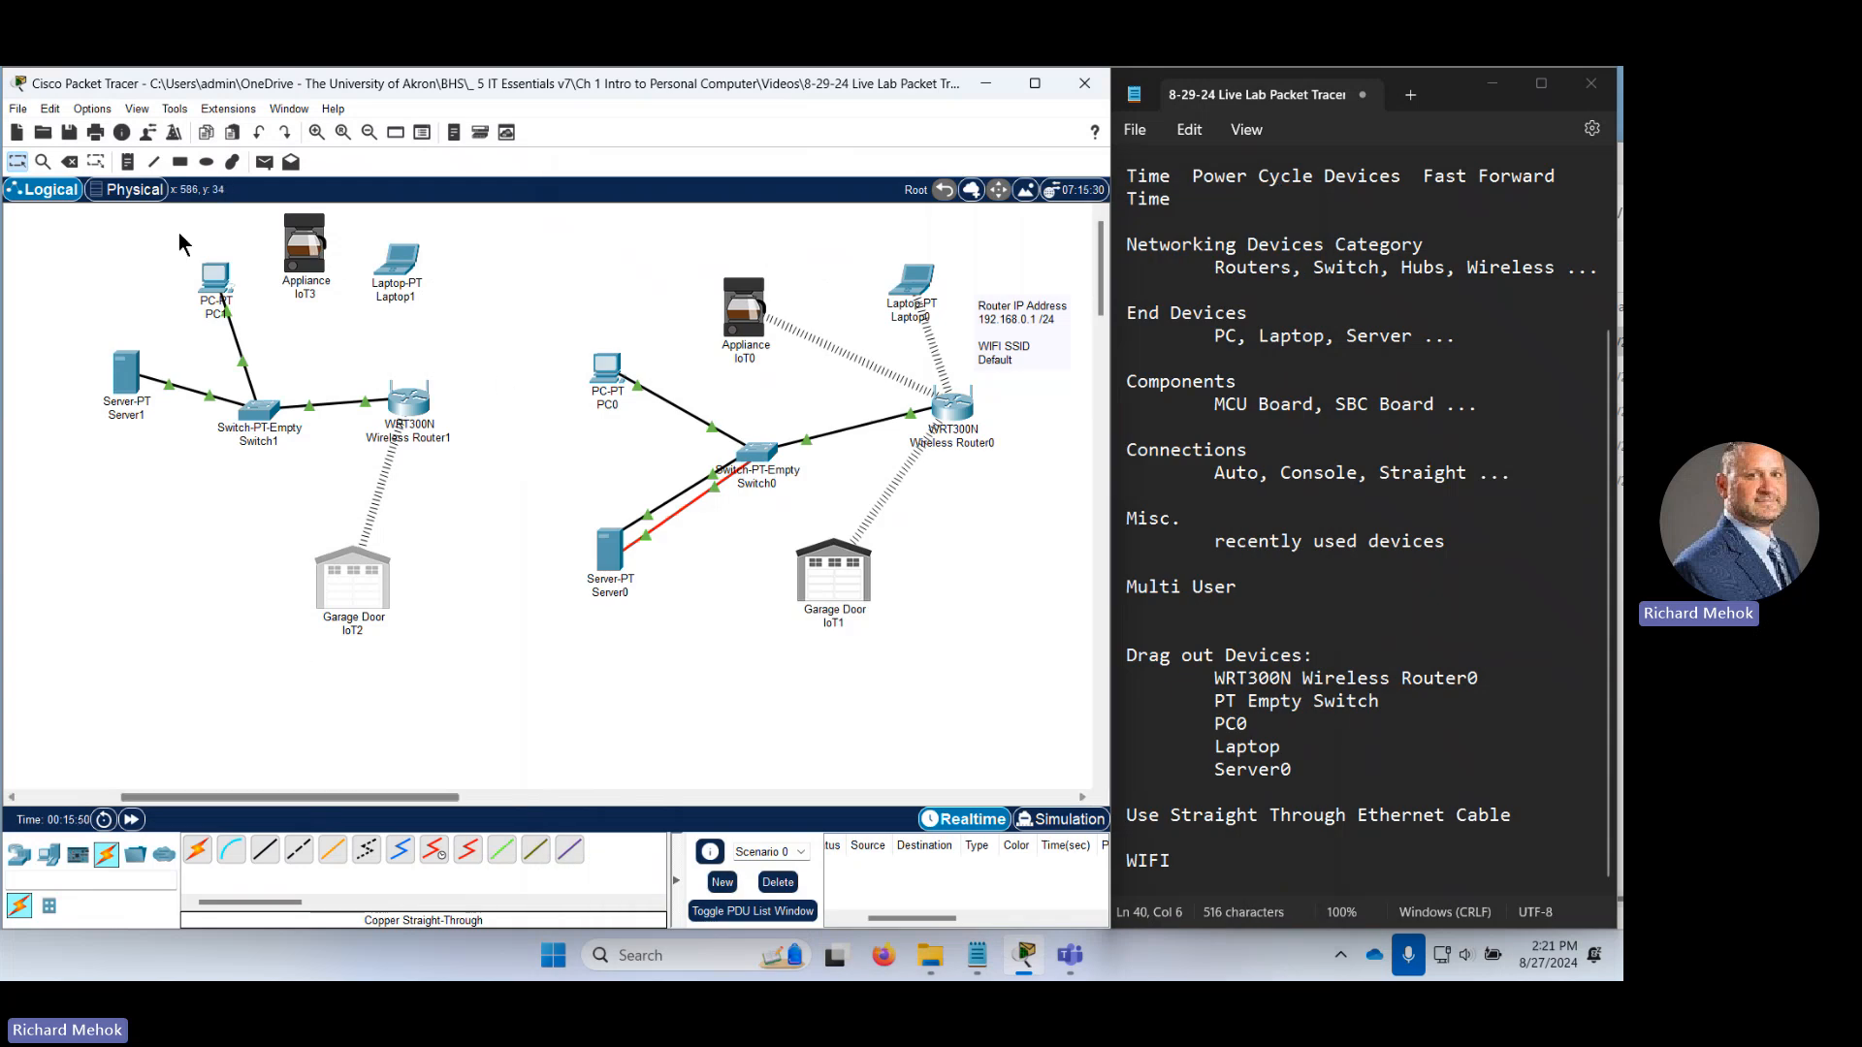
Set the SSID of appliance IoT3's Wireless0 interface to Default, apply it and check the interface's IP configuration.
{"action": "left_click", "coordinate": [308, 264]}
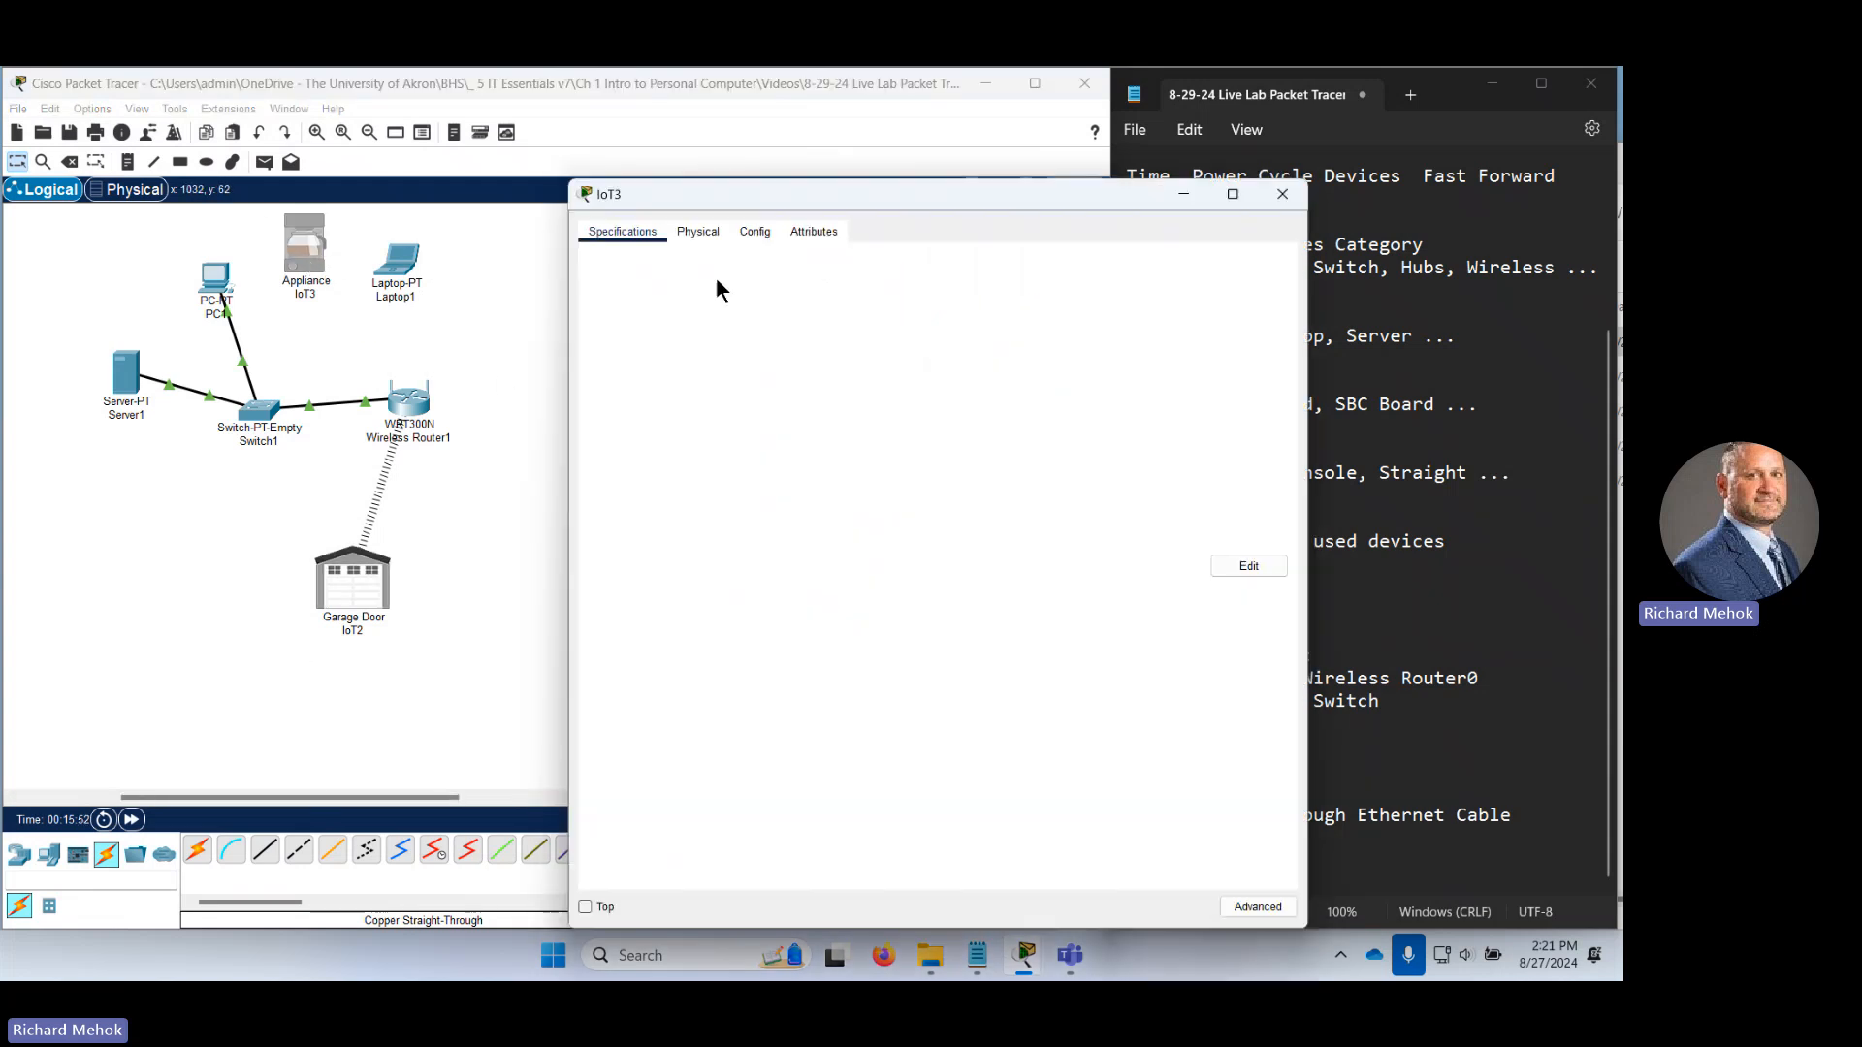
{"action": "left_click", "coordinate": [753, 232]}
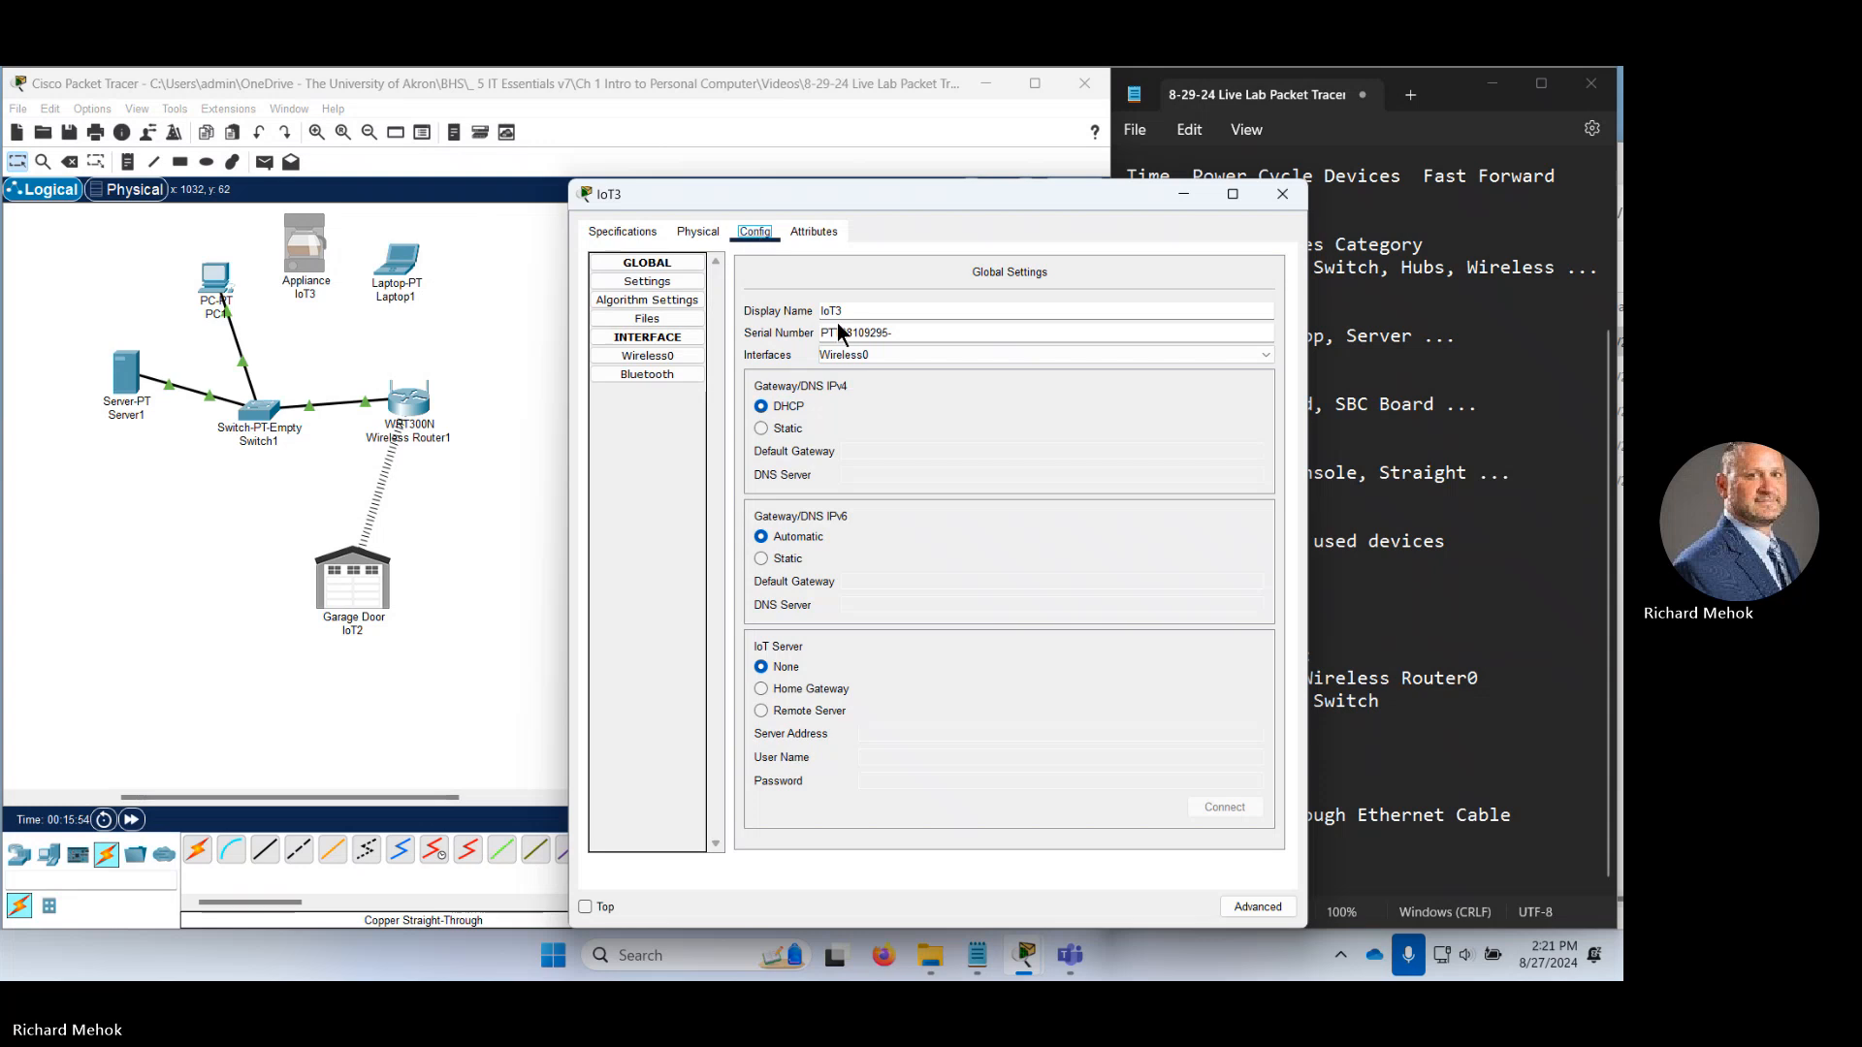
{"action": "left_click", "coordinate": [909, 354]}
{"action": "left_click", "coordinate": [805, 353]}
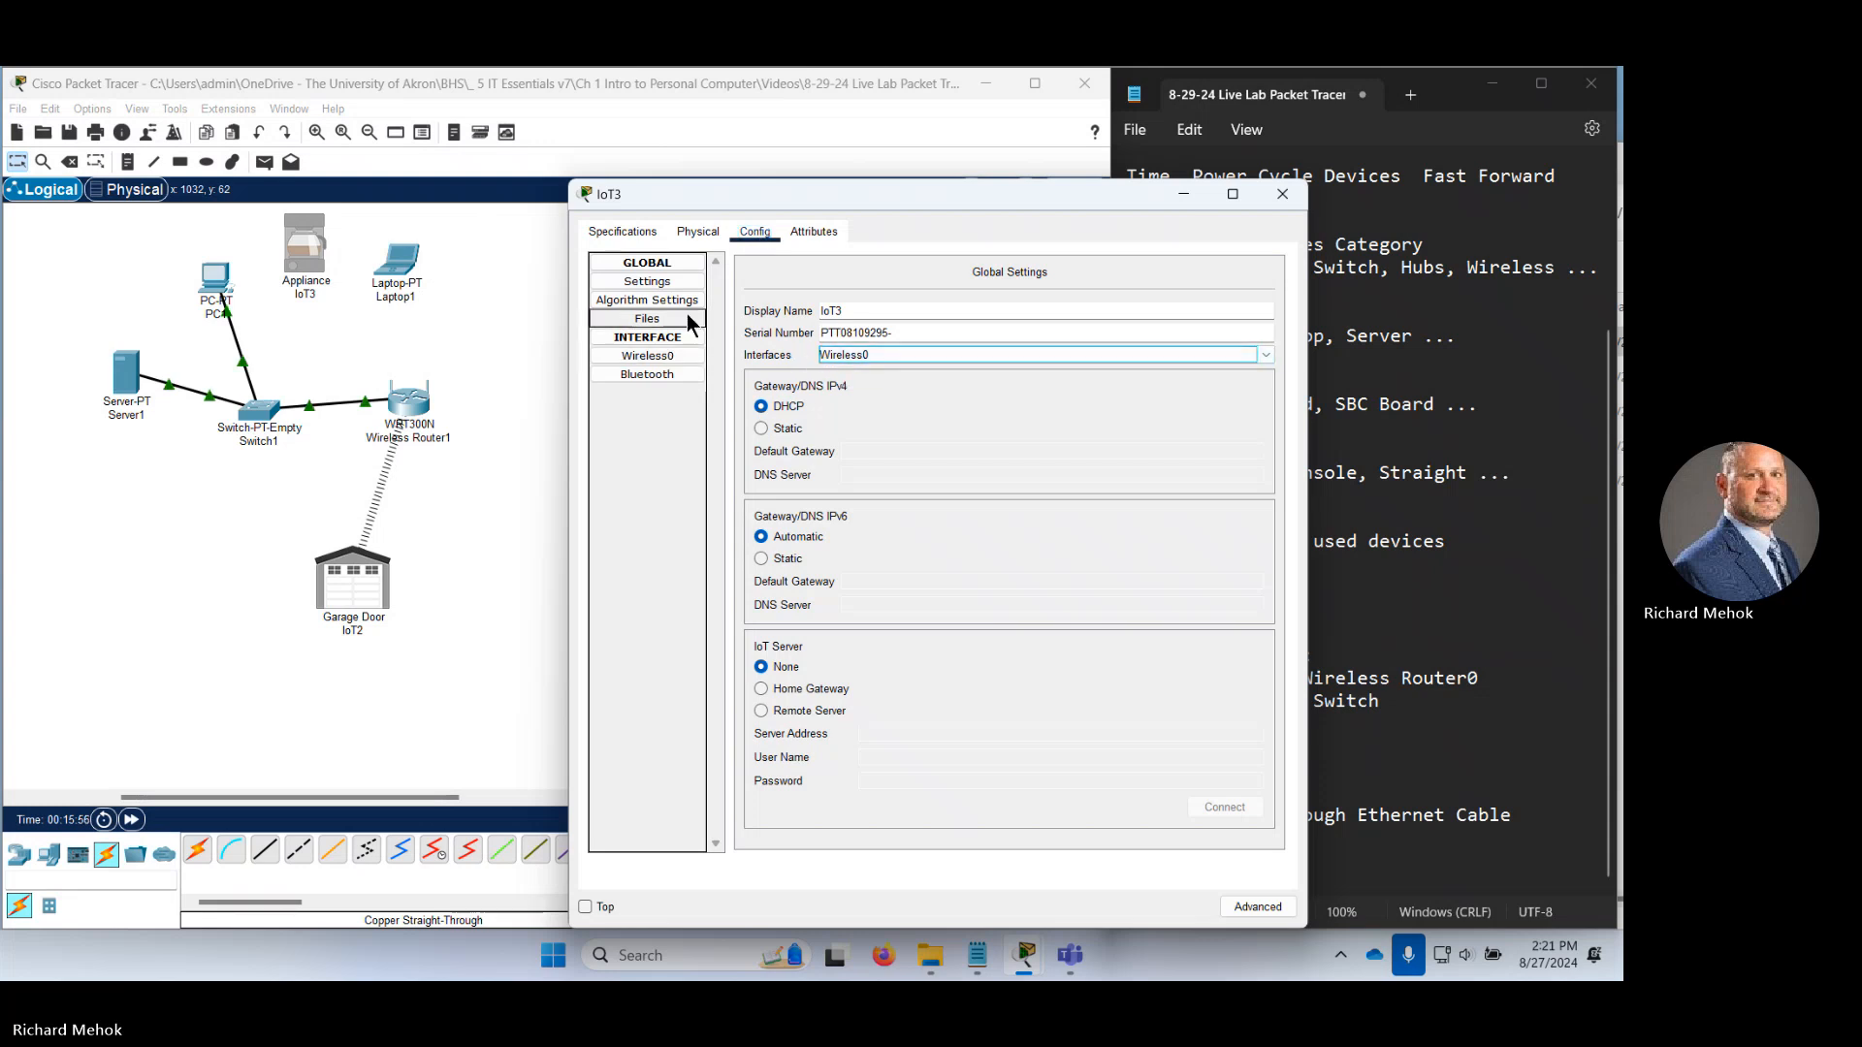
{"action": "left_click", "coordinate": [878, 355]}
{"action": "left_click", "coordinate": [901, 349]}
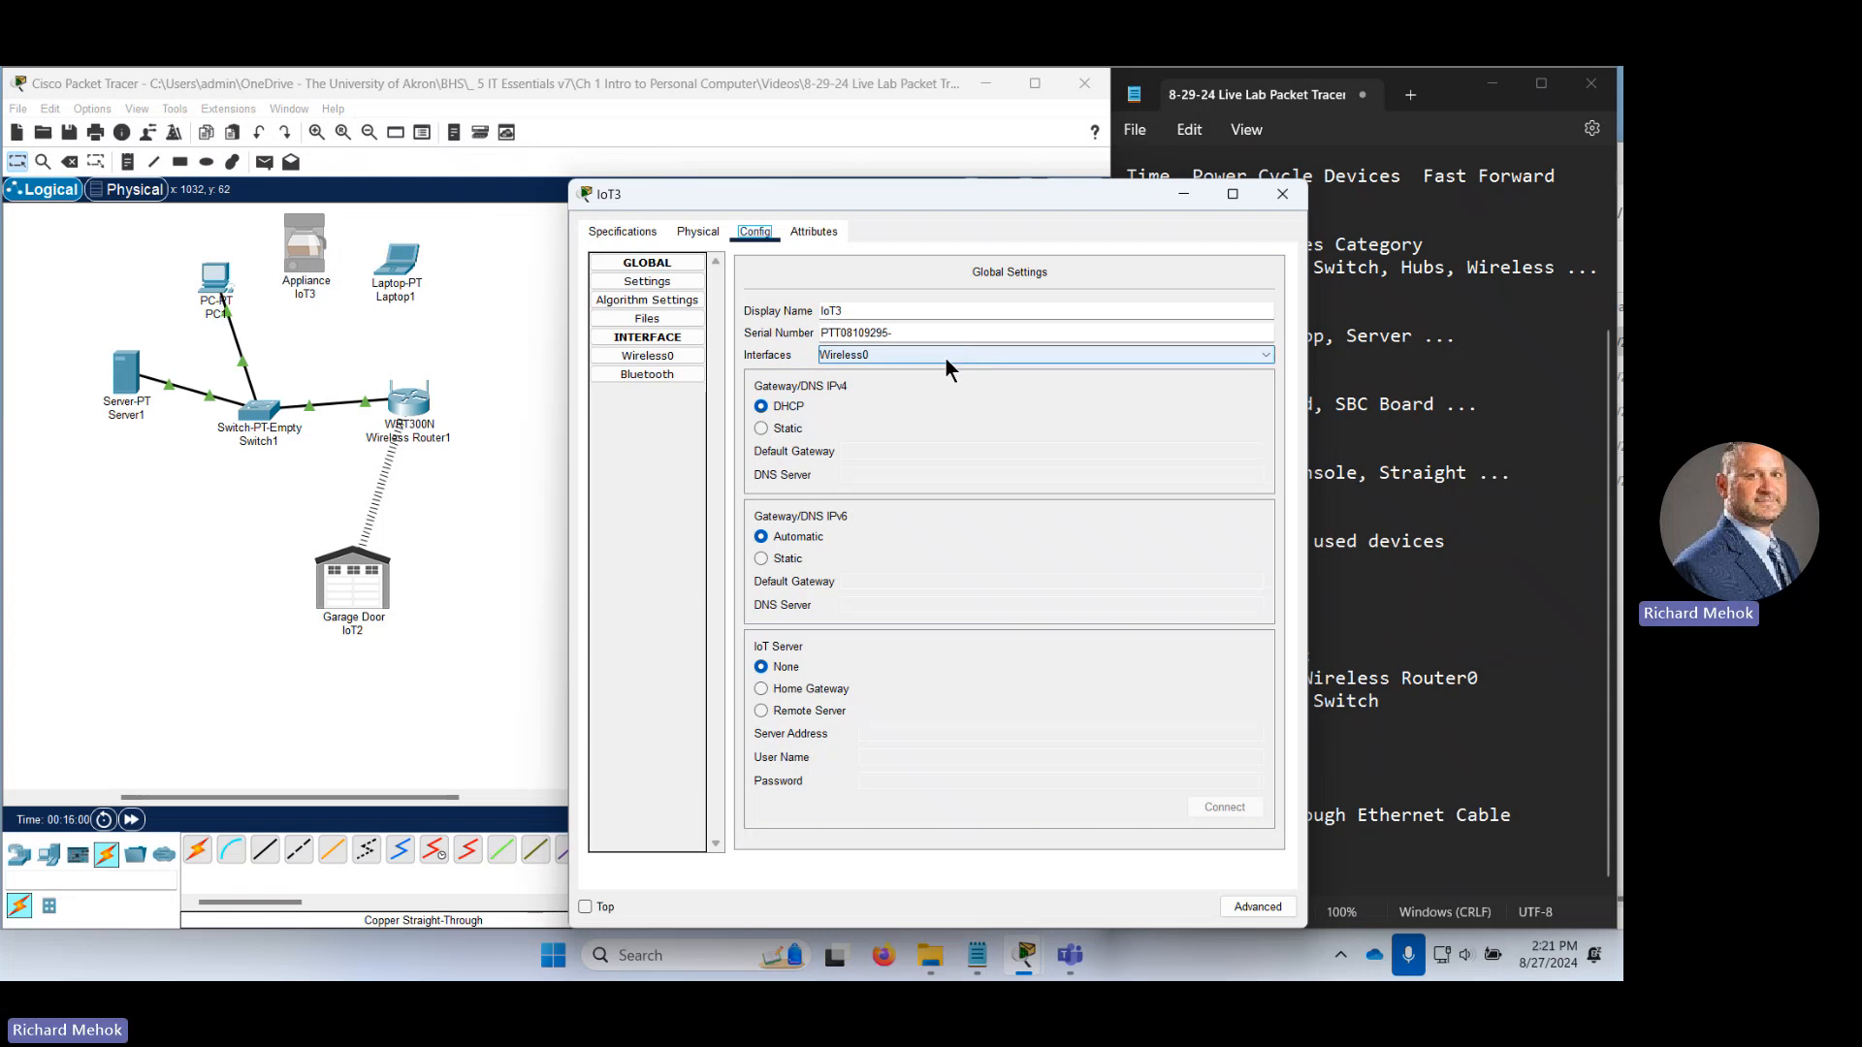
{"action": "left_click", "coordinate": [689, 357]}
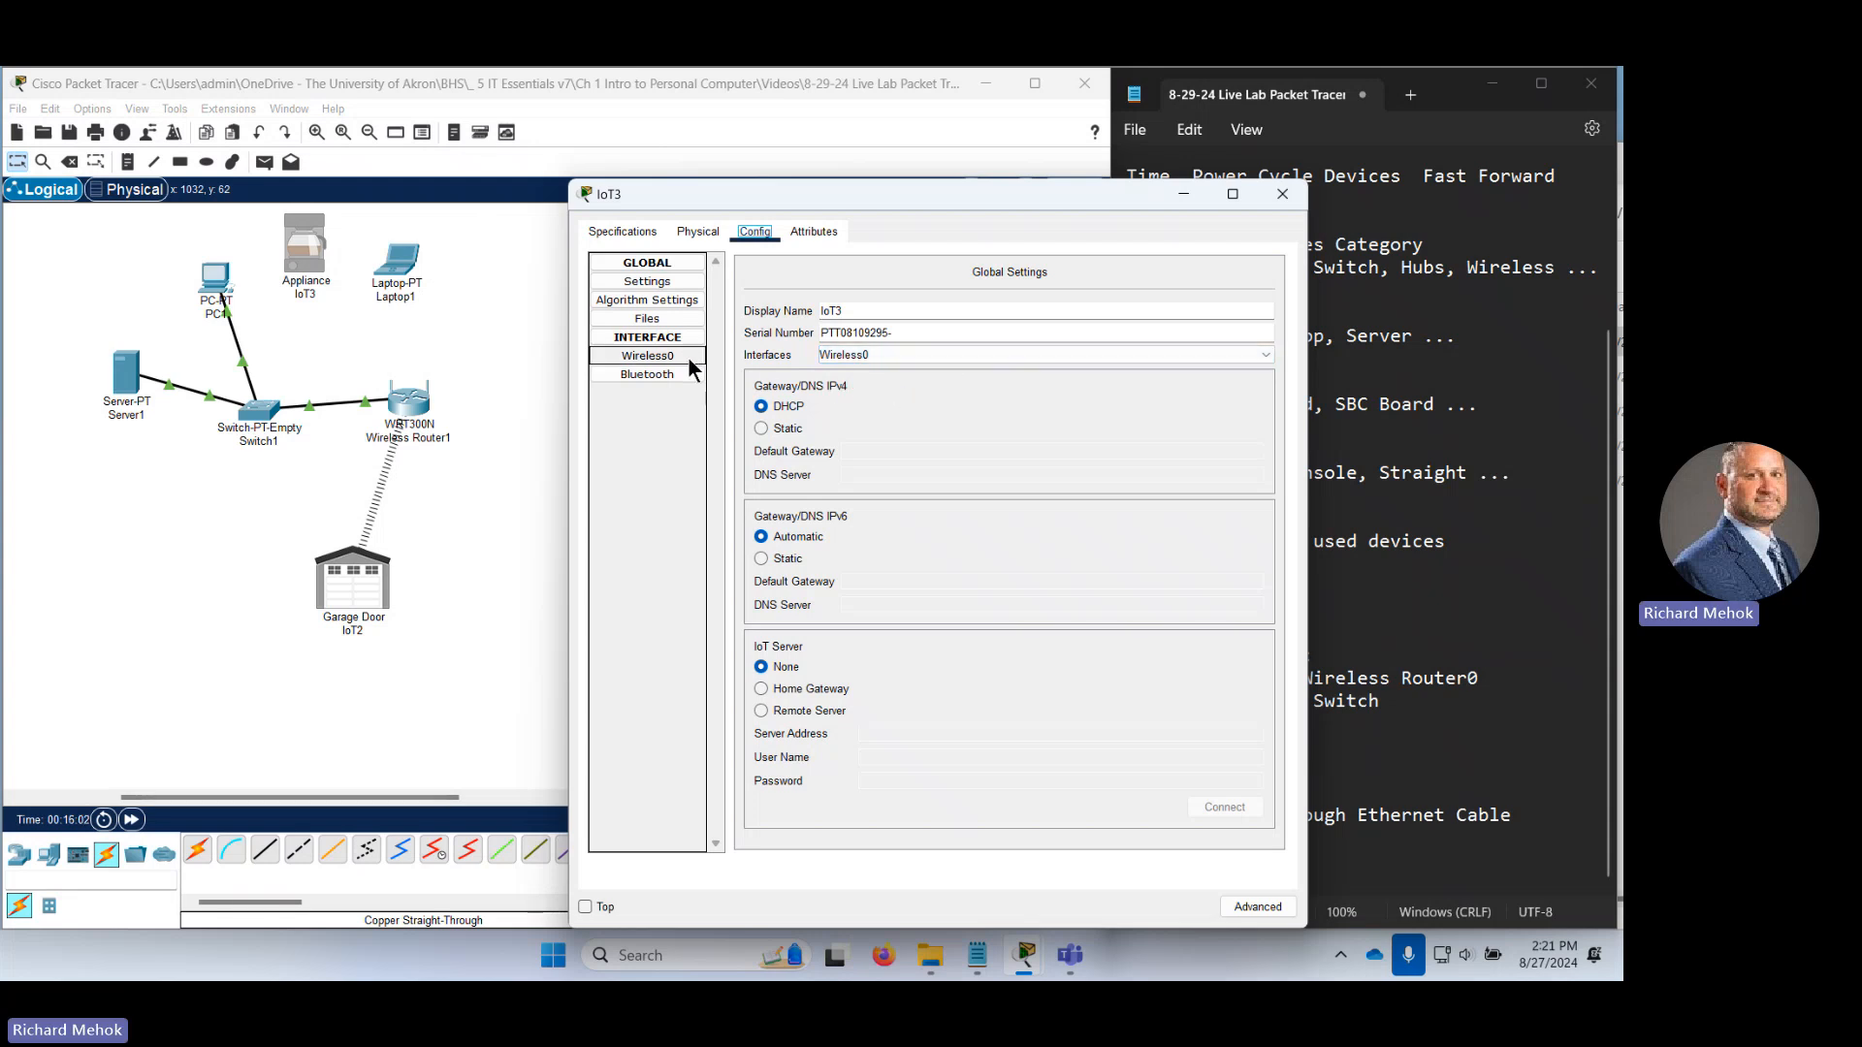
{"action": "double_click", "coordinate": [1057, 349]}
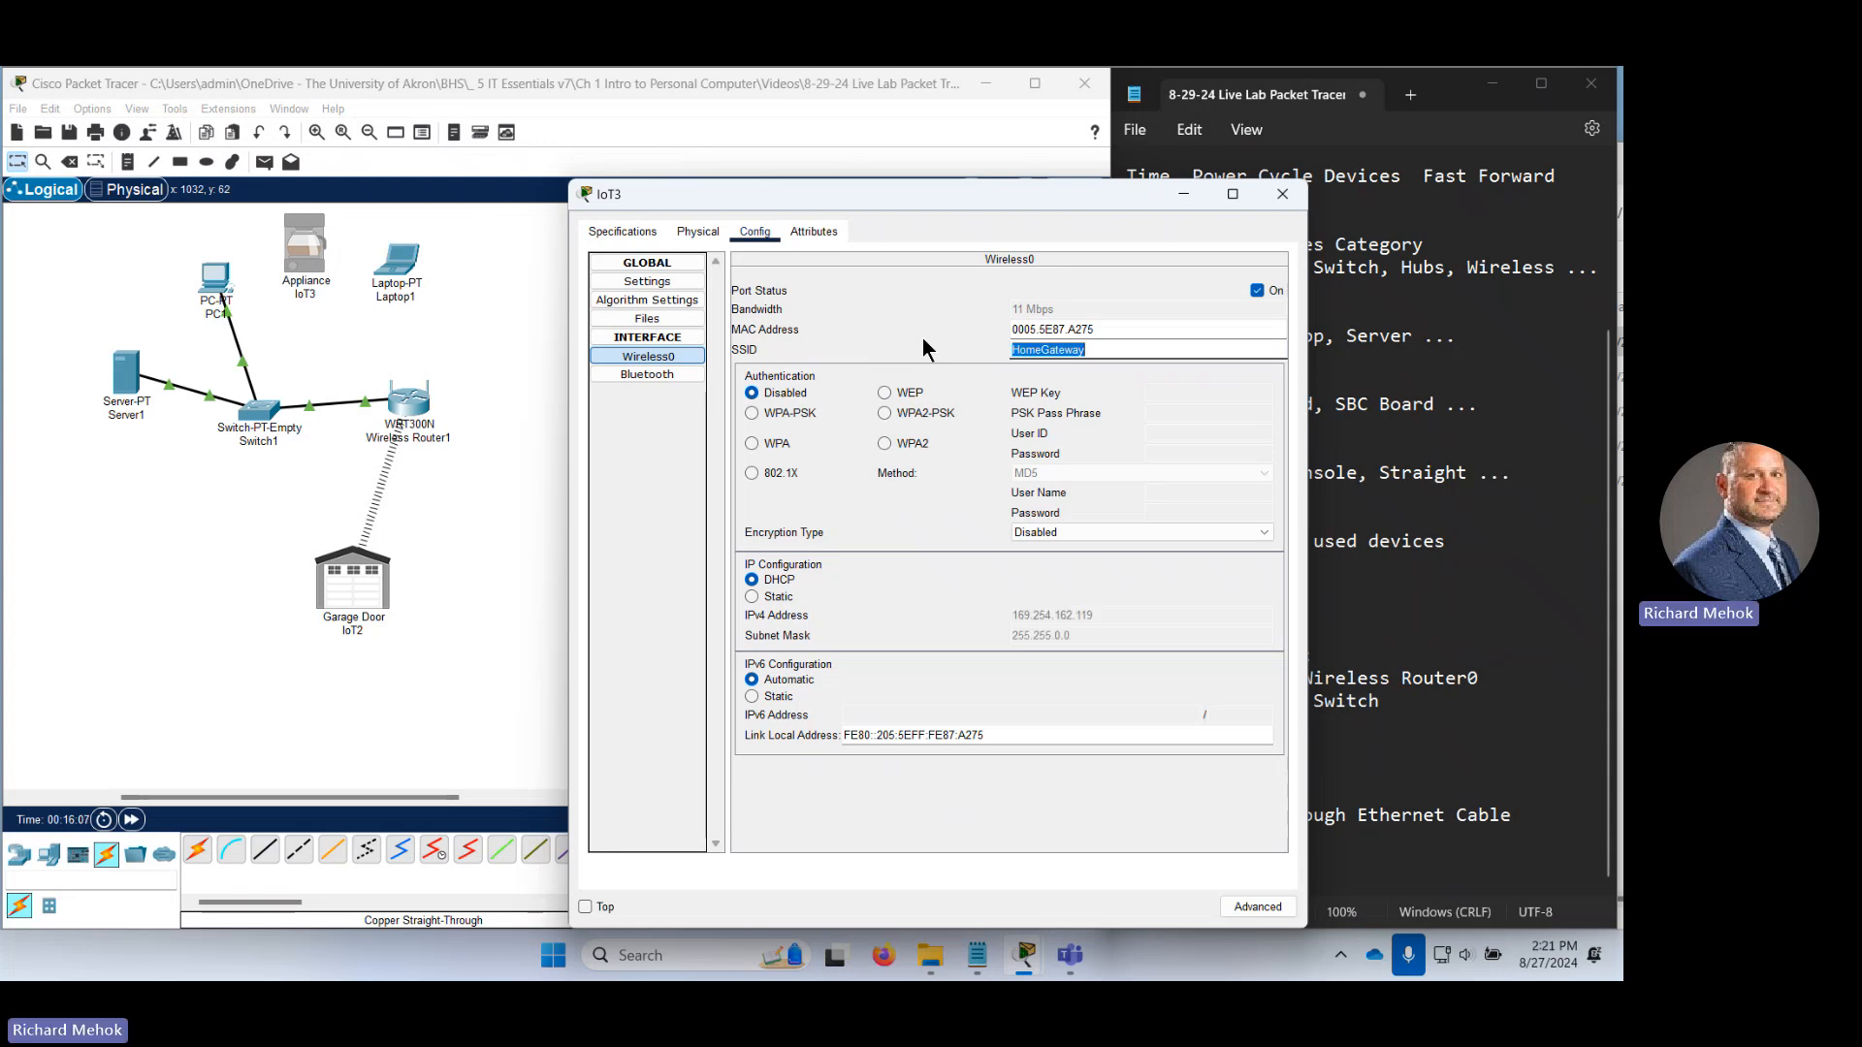
{"action": "type", "text": "Default"}
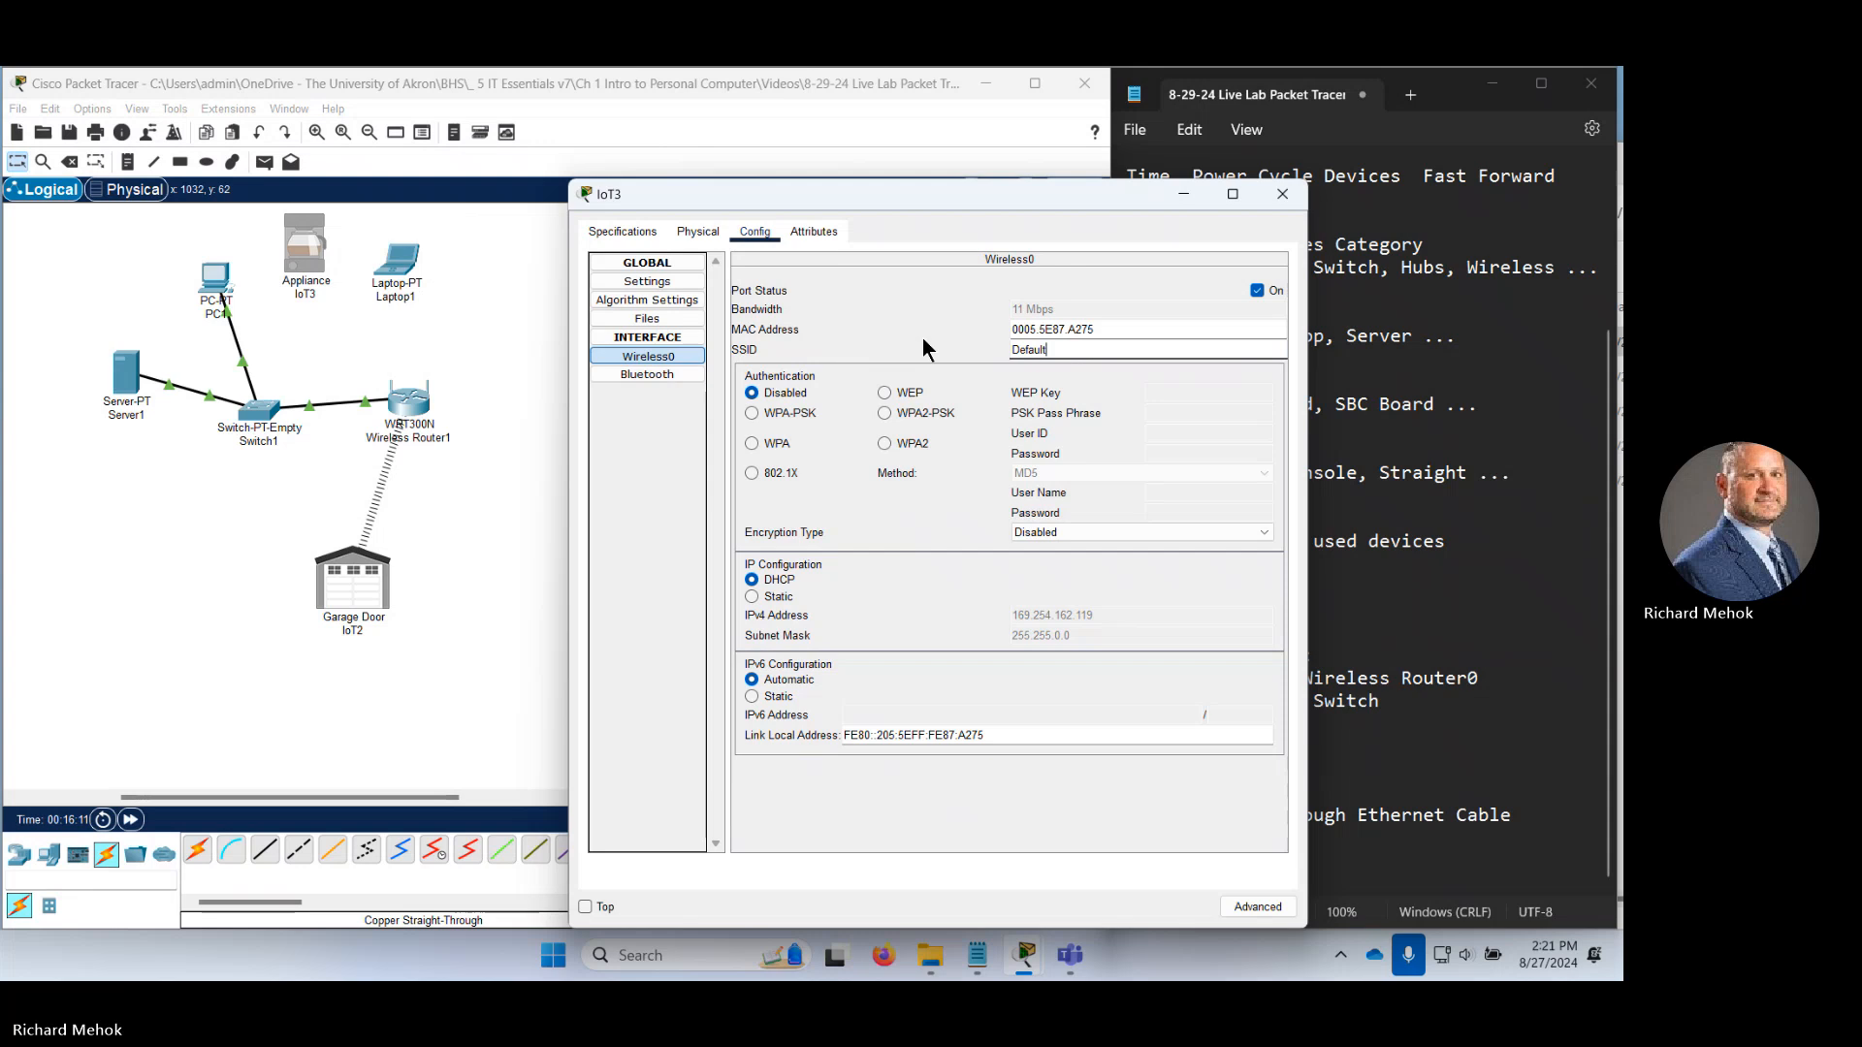
{"action": "left_click", "coordinate": [642, 376]}
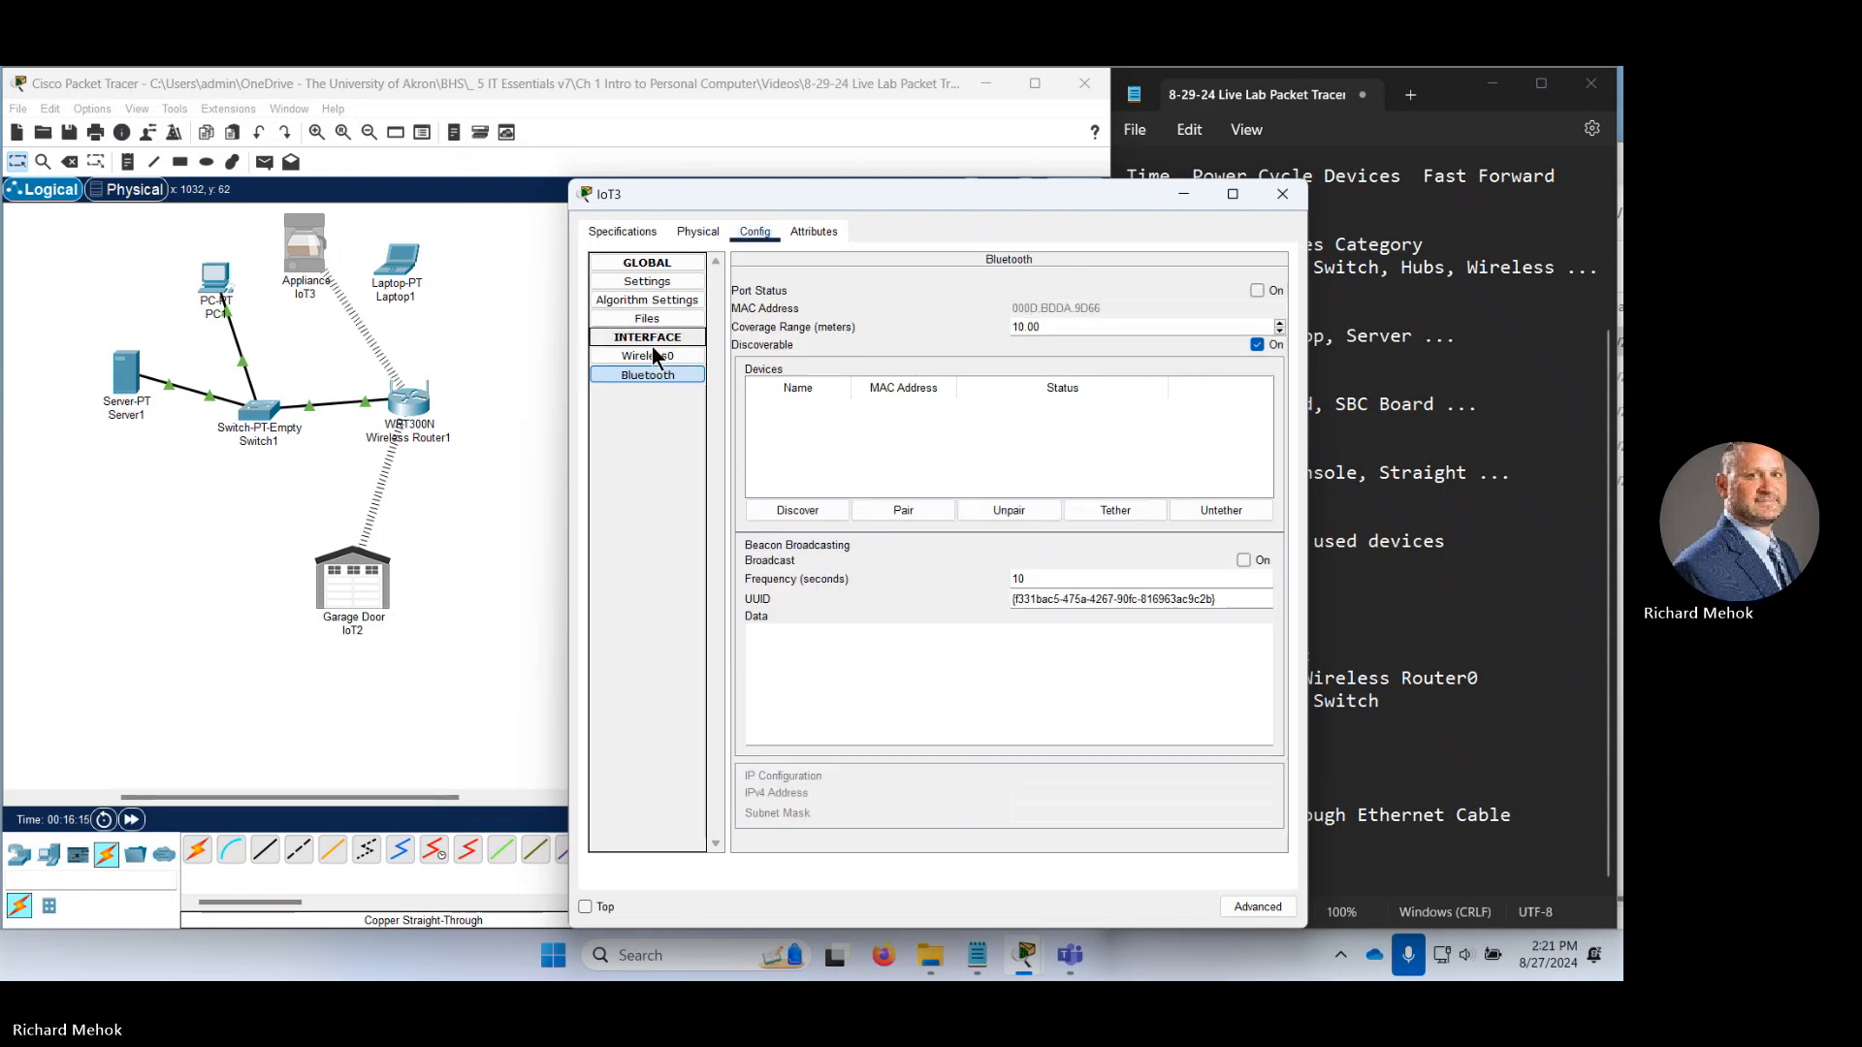
{"action": "left_click", "coordinate": [656, 359]}
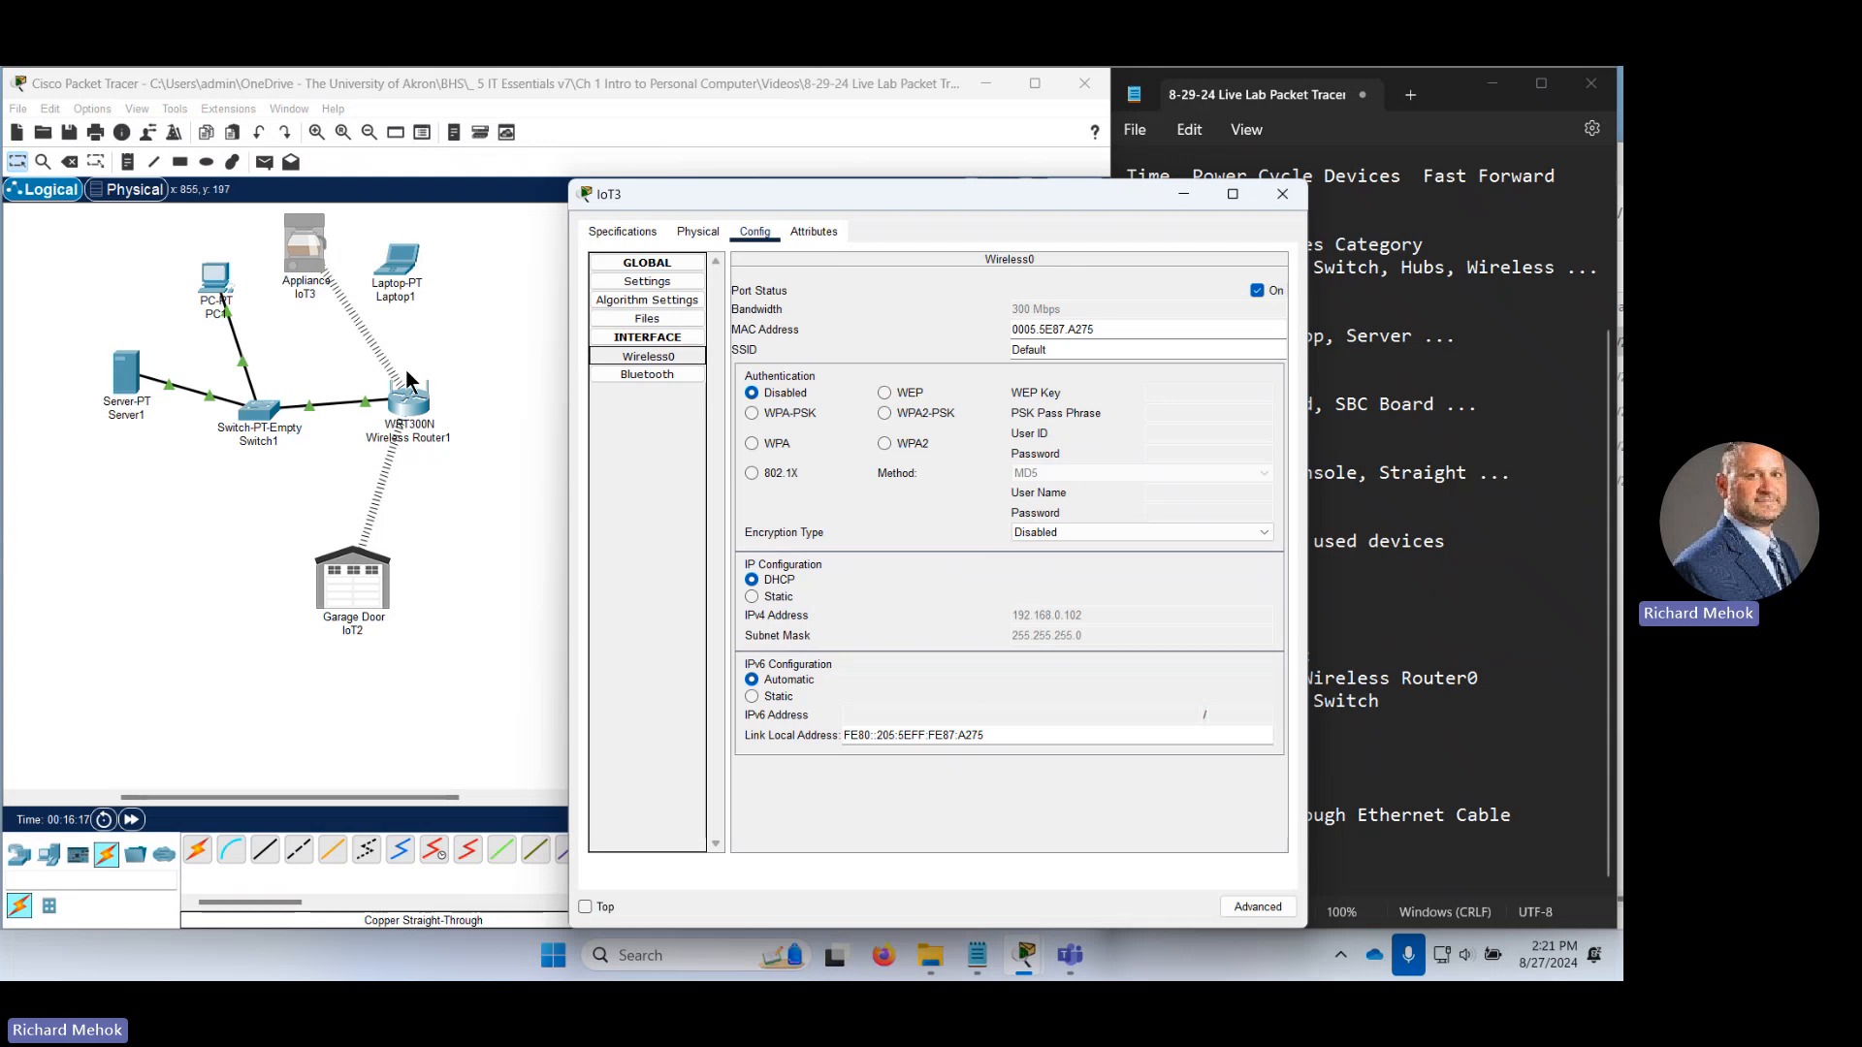
{"action": "left_click", "coordinate": [1084, 348]}
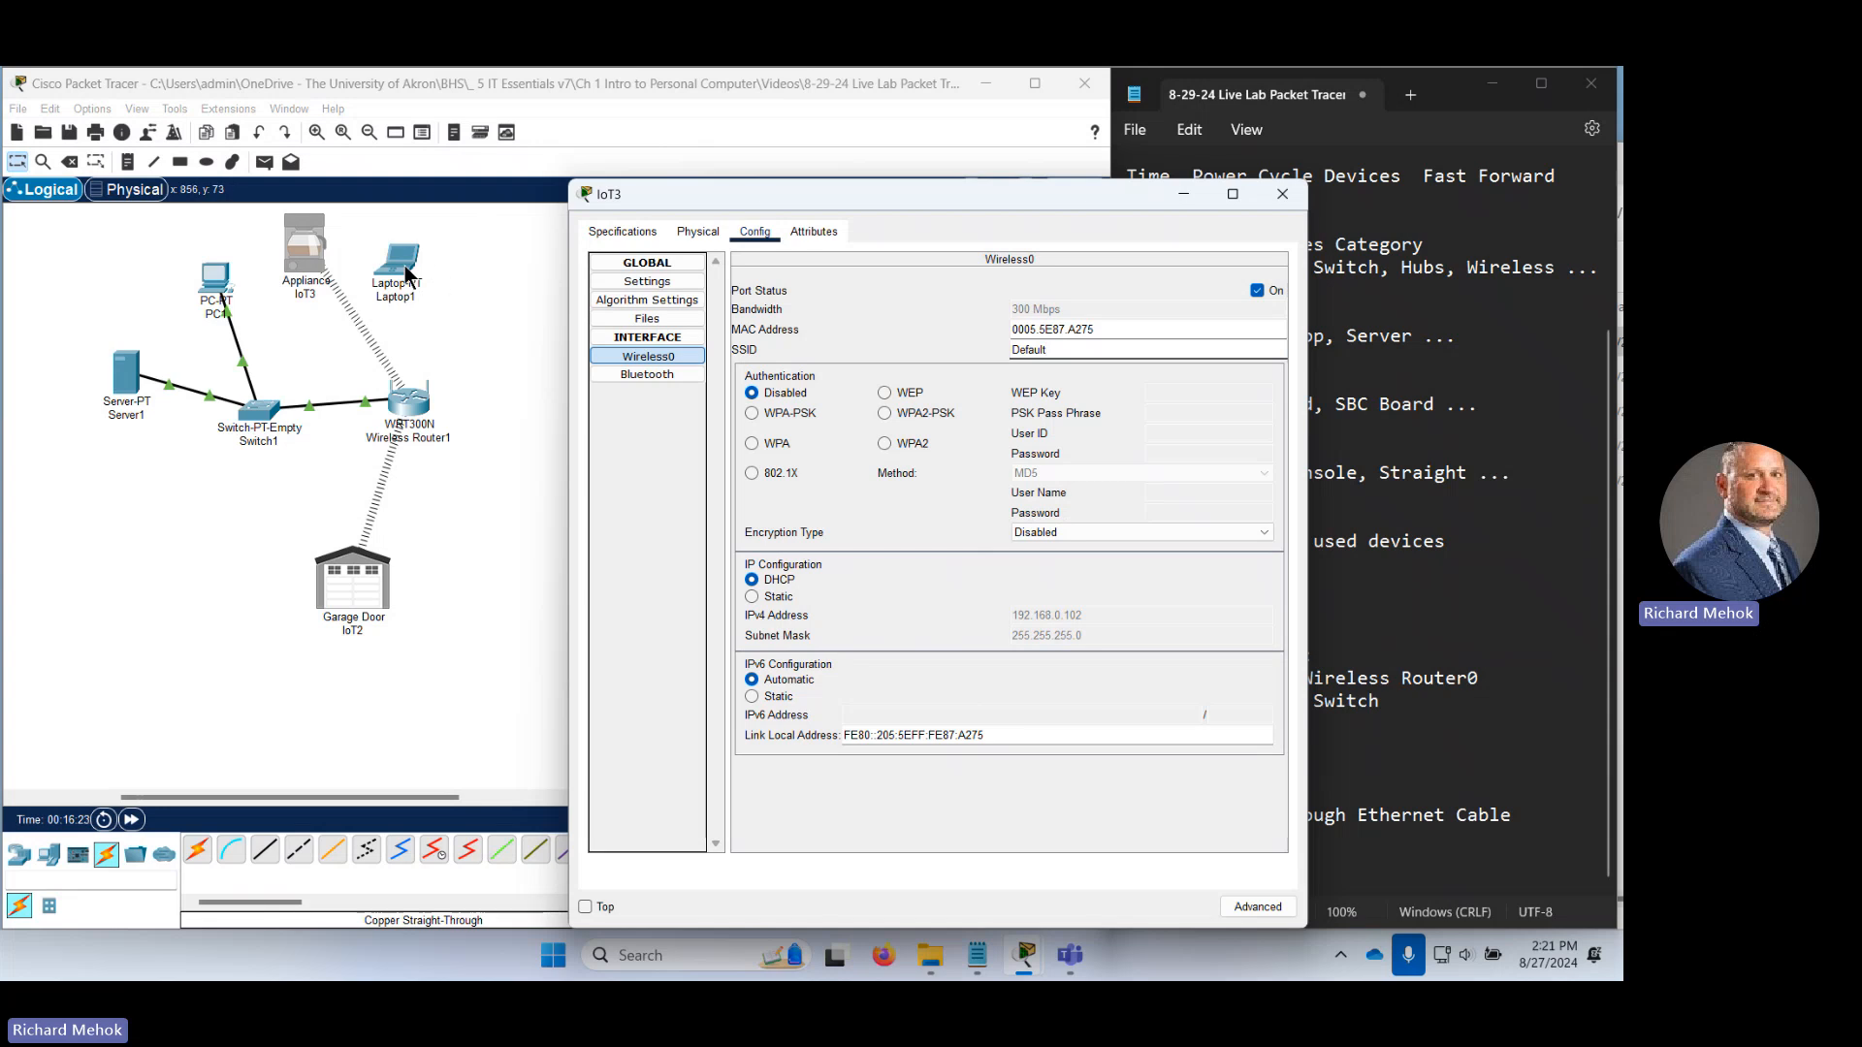
Move Laptop1 farther away from appliance IoT3 and open its physical device view with the available modules.
{"action": "left_click_drag", "start_coordinate": [407, 276], "coordinate": [456, 277]}
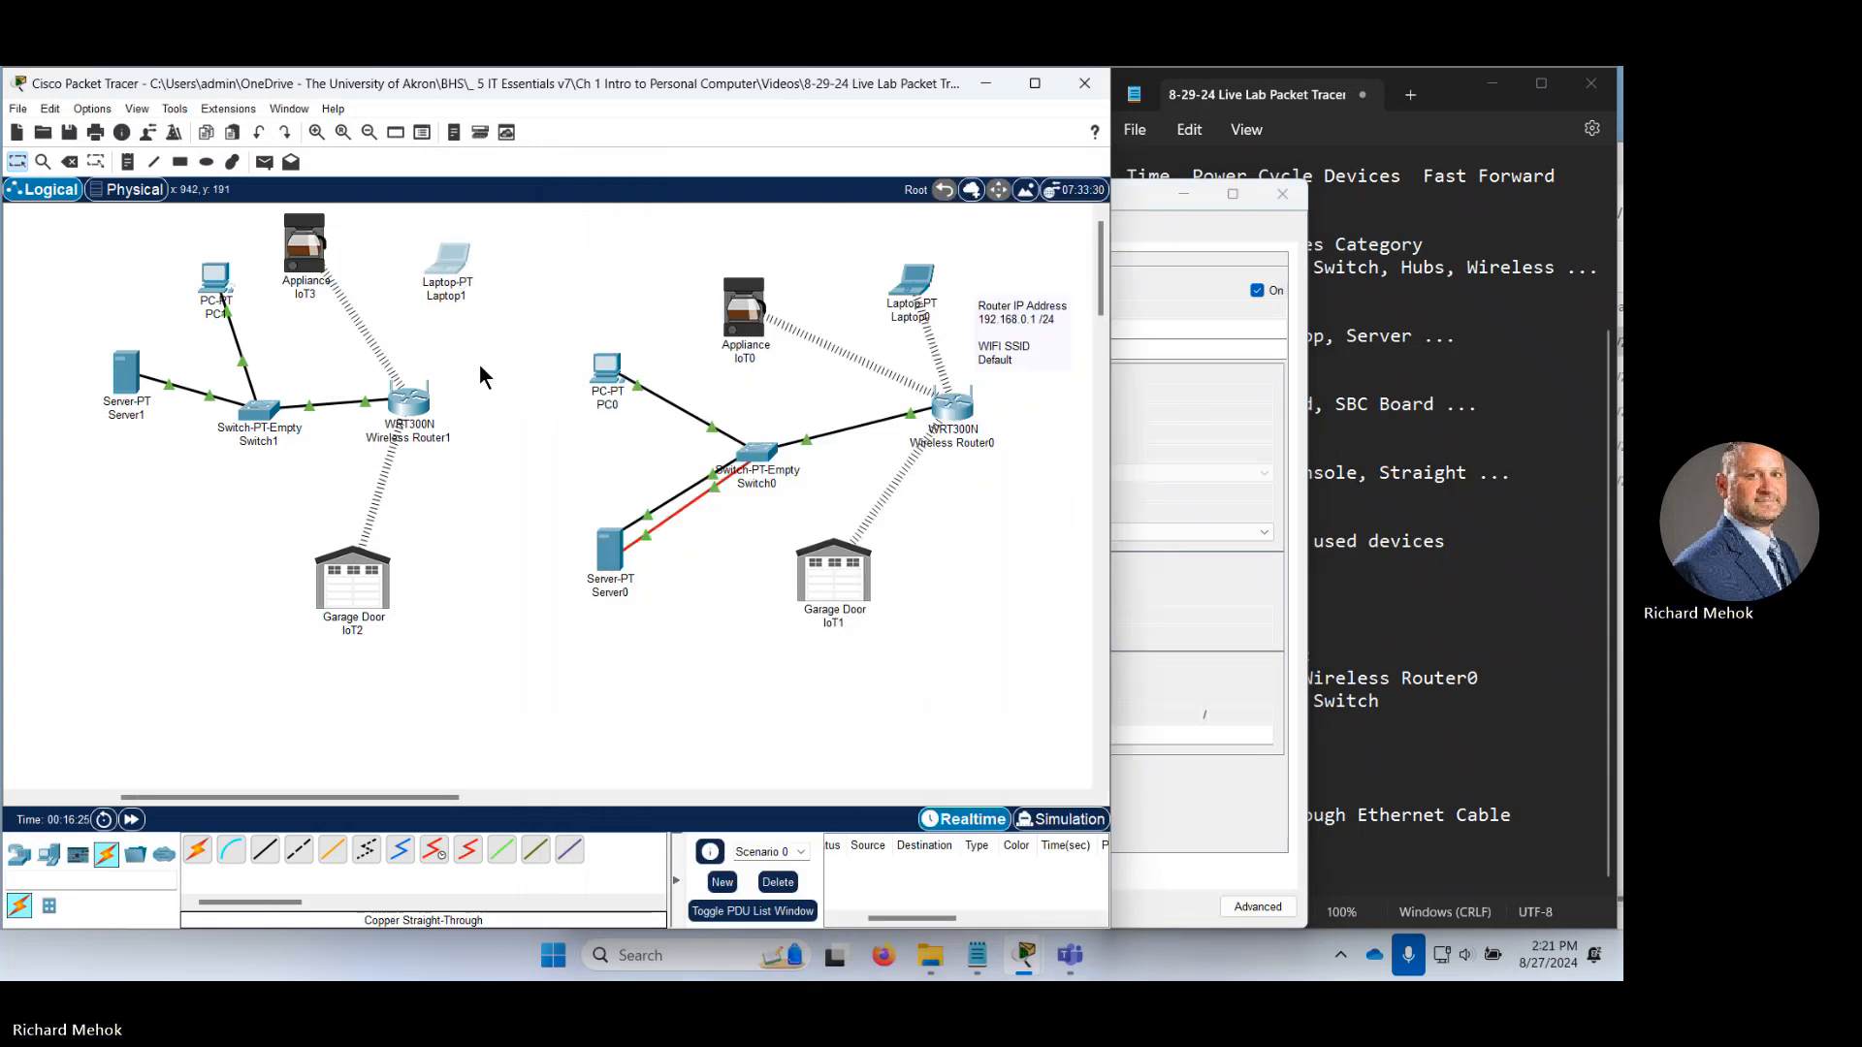
{"action": "left_click", "coordinate": [450, 272]}
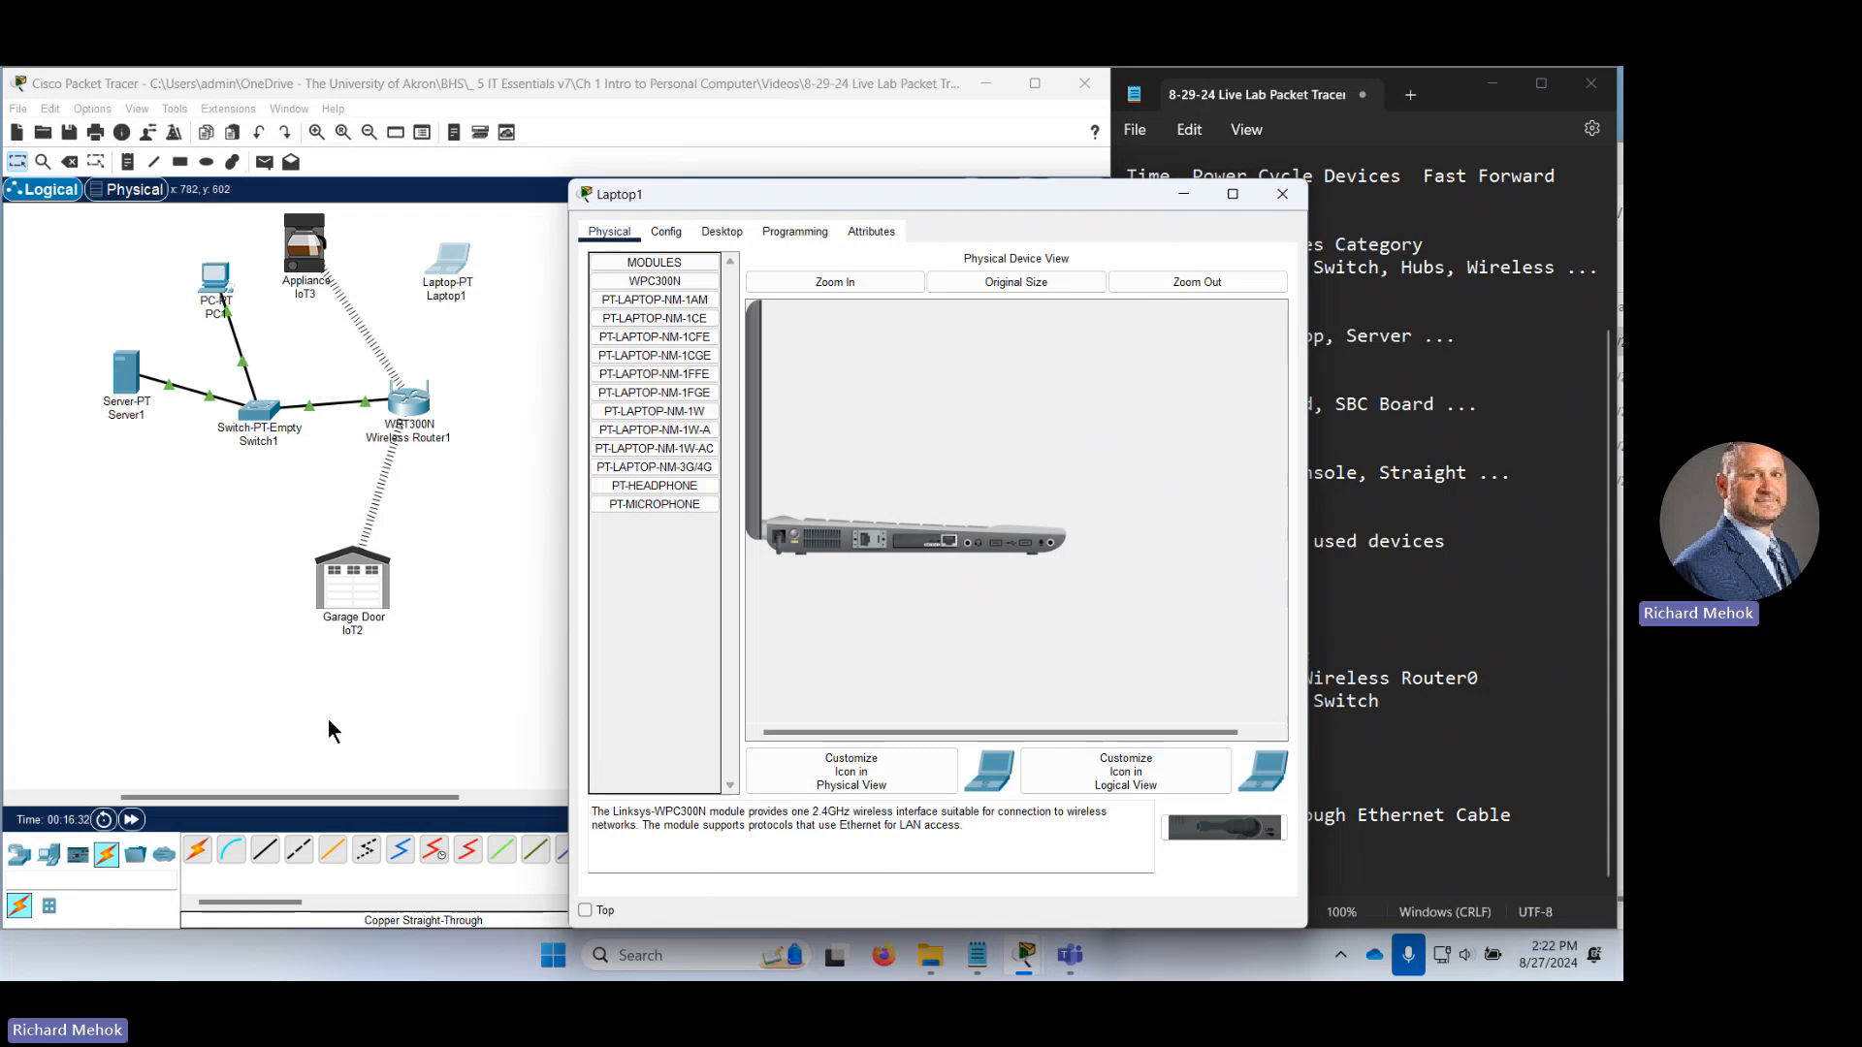
Add another laptop from the end devices to the workspace between Wireless Router1 and Server0.
{"action": "left_click", "coordinate": [51, 858]}
{"action": "left_click_drag", "start_coordinate": [231, 856], "coordinate": [487, 503]}
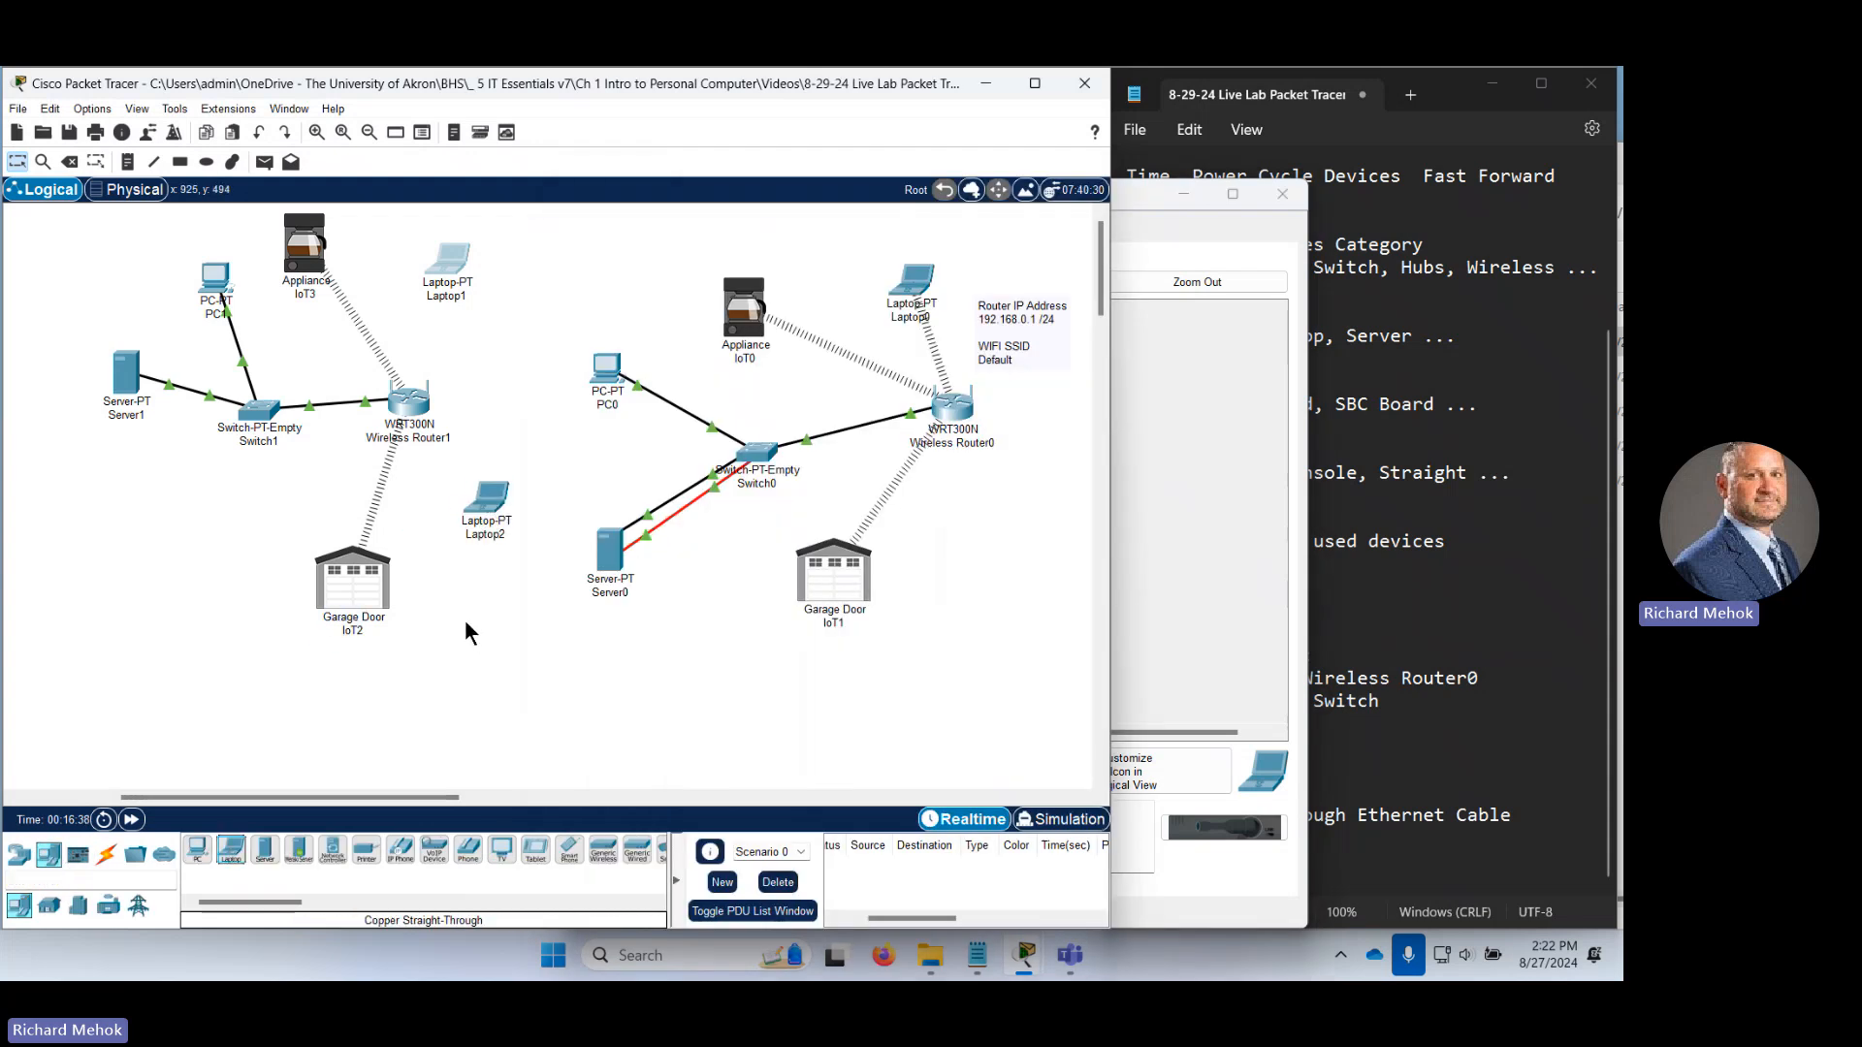
Connect Laptop2's FastEthernet0 port to Switch1 with a copper straight-through cable and move the laptop below Server1.
{"action": "left_click", "coordinate": [495, 508]}
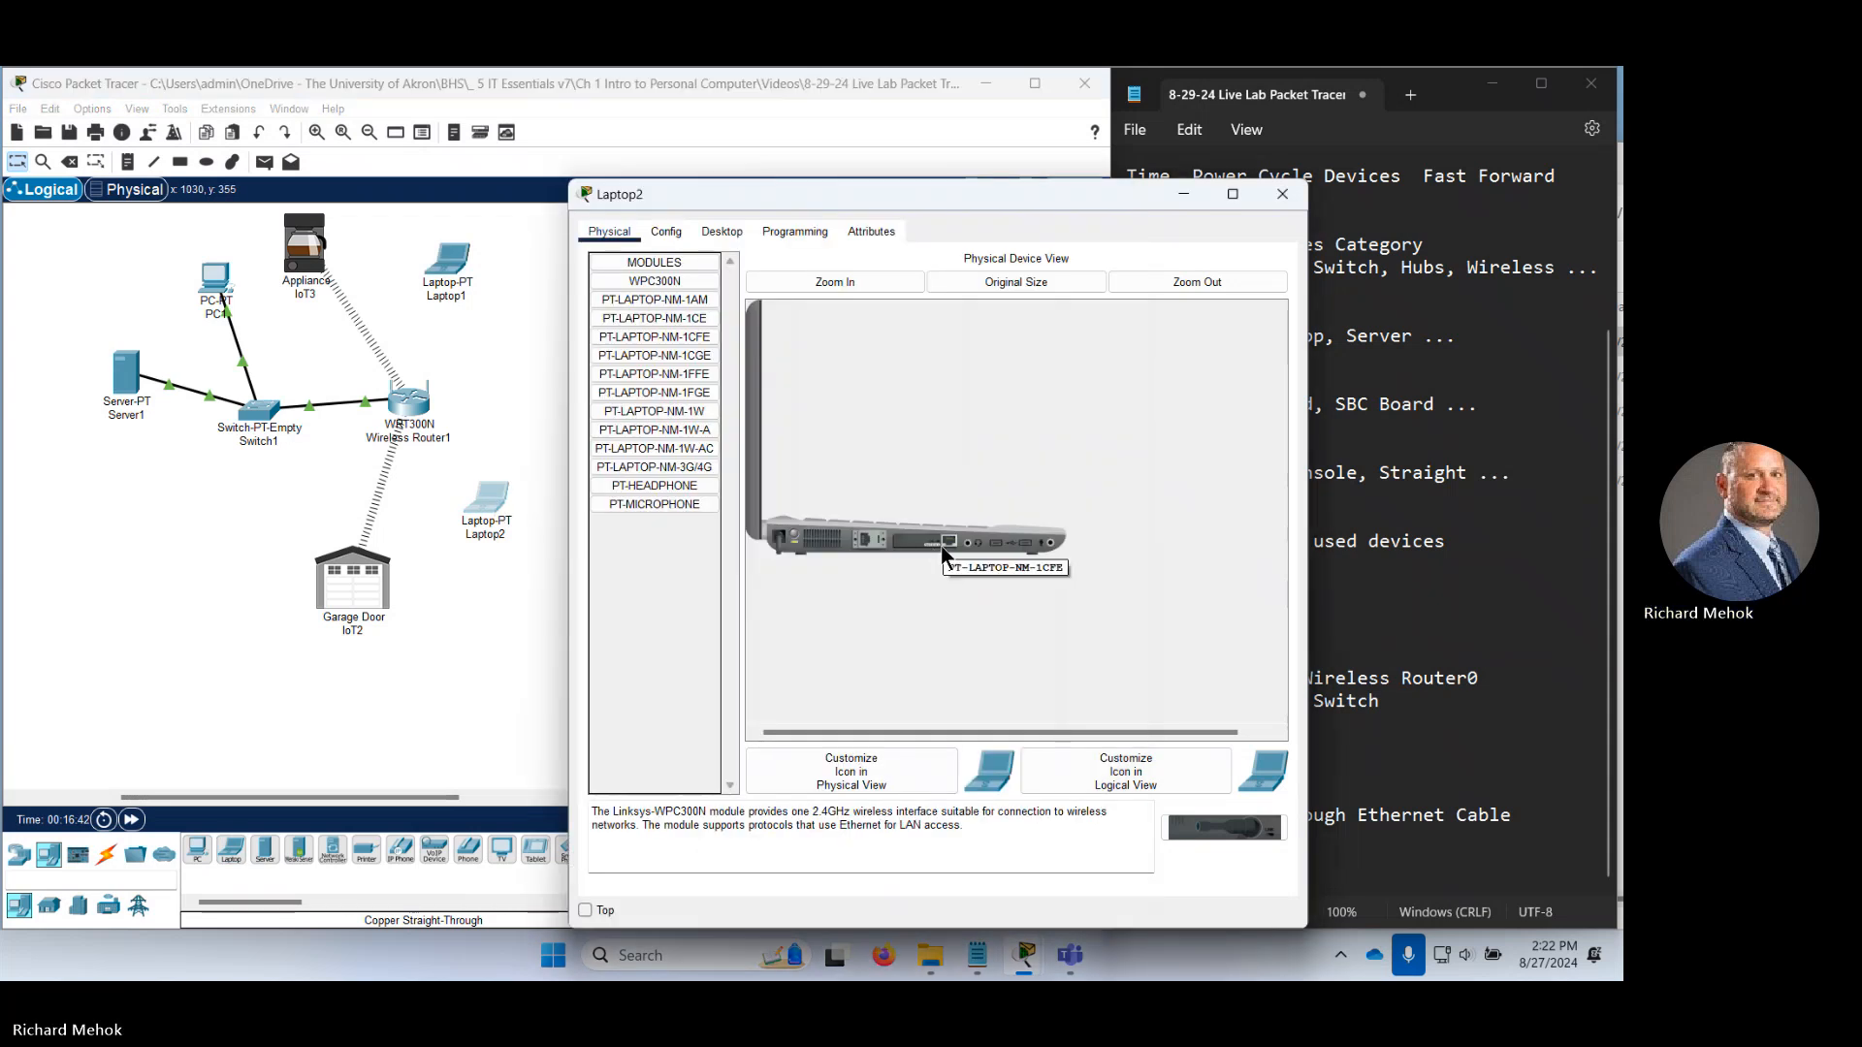
{"action": "left_click", "coordinate": [1282, 195]}
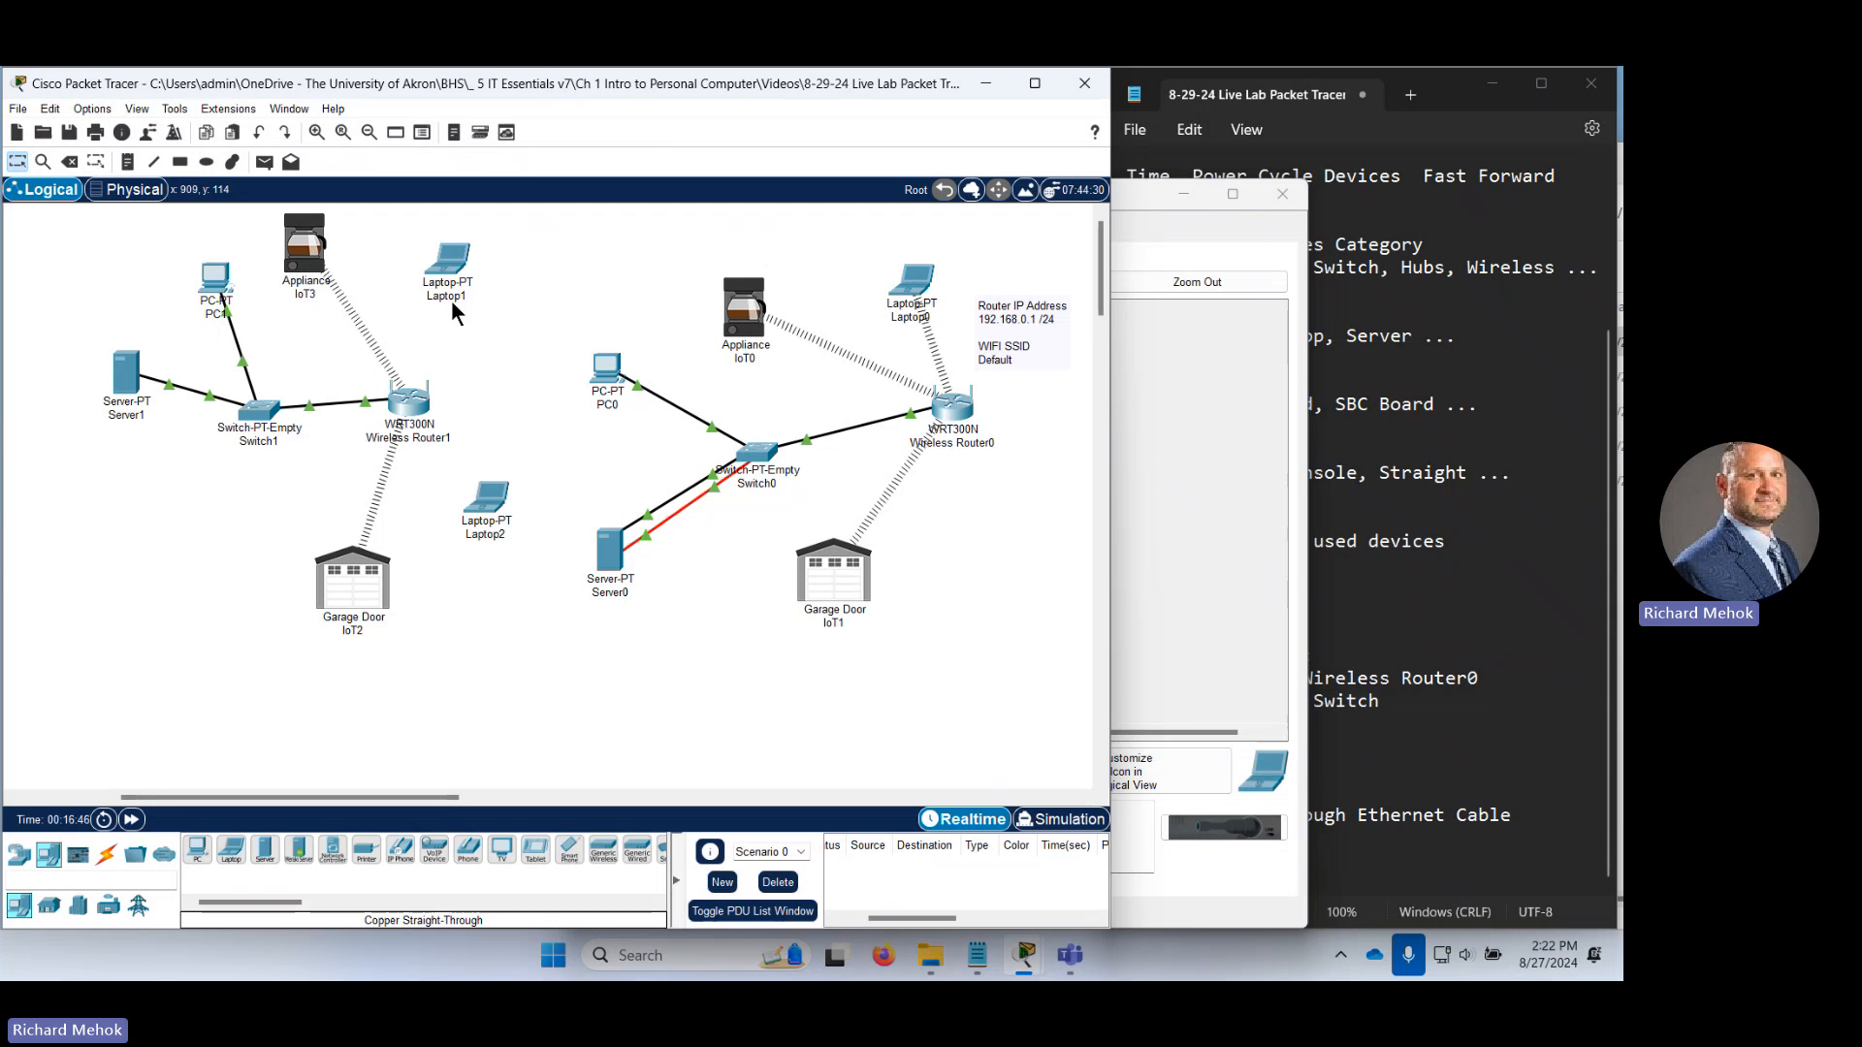
{"action": "left_click", "coordinate": [107, 855]}
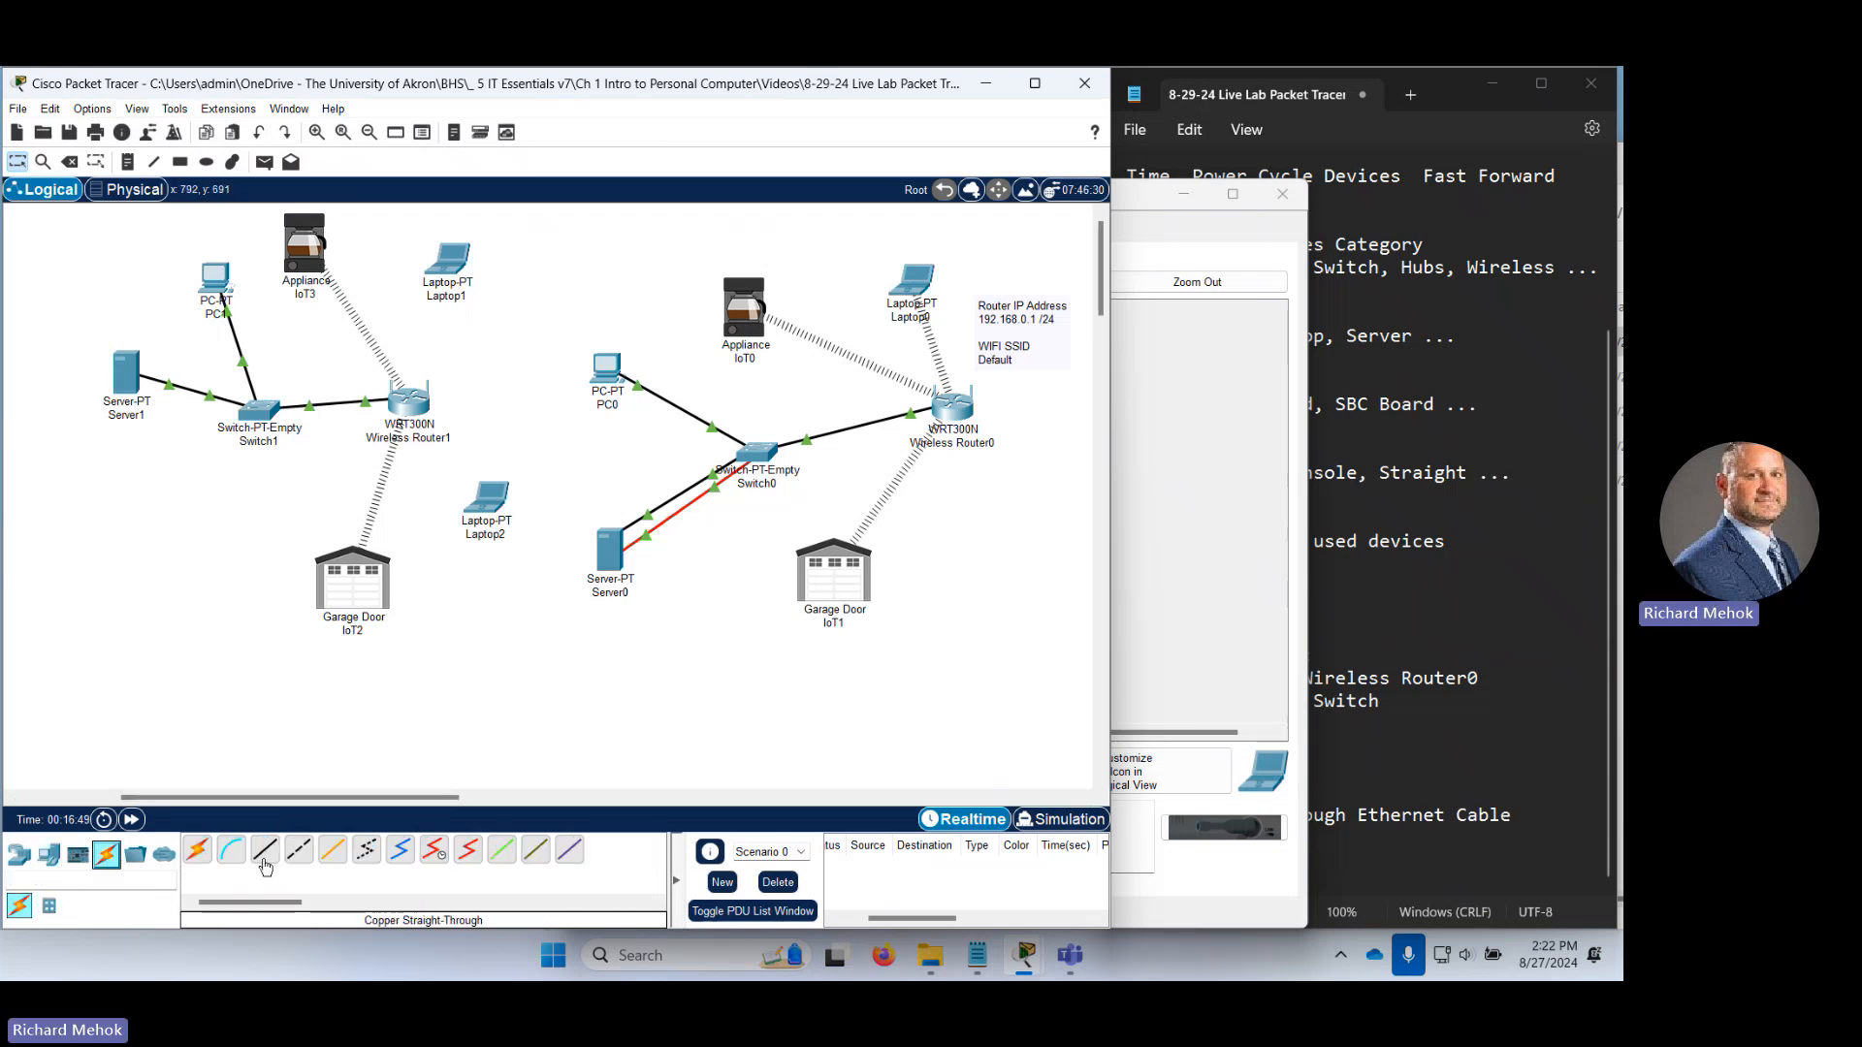
{"action": "left_click", "coordinate": [265, 857]}
{"action": "left_click", "coordinate": [495, 512]}
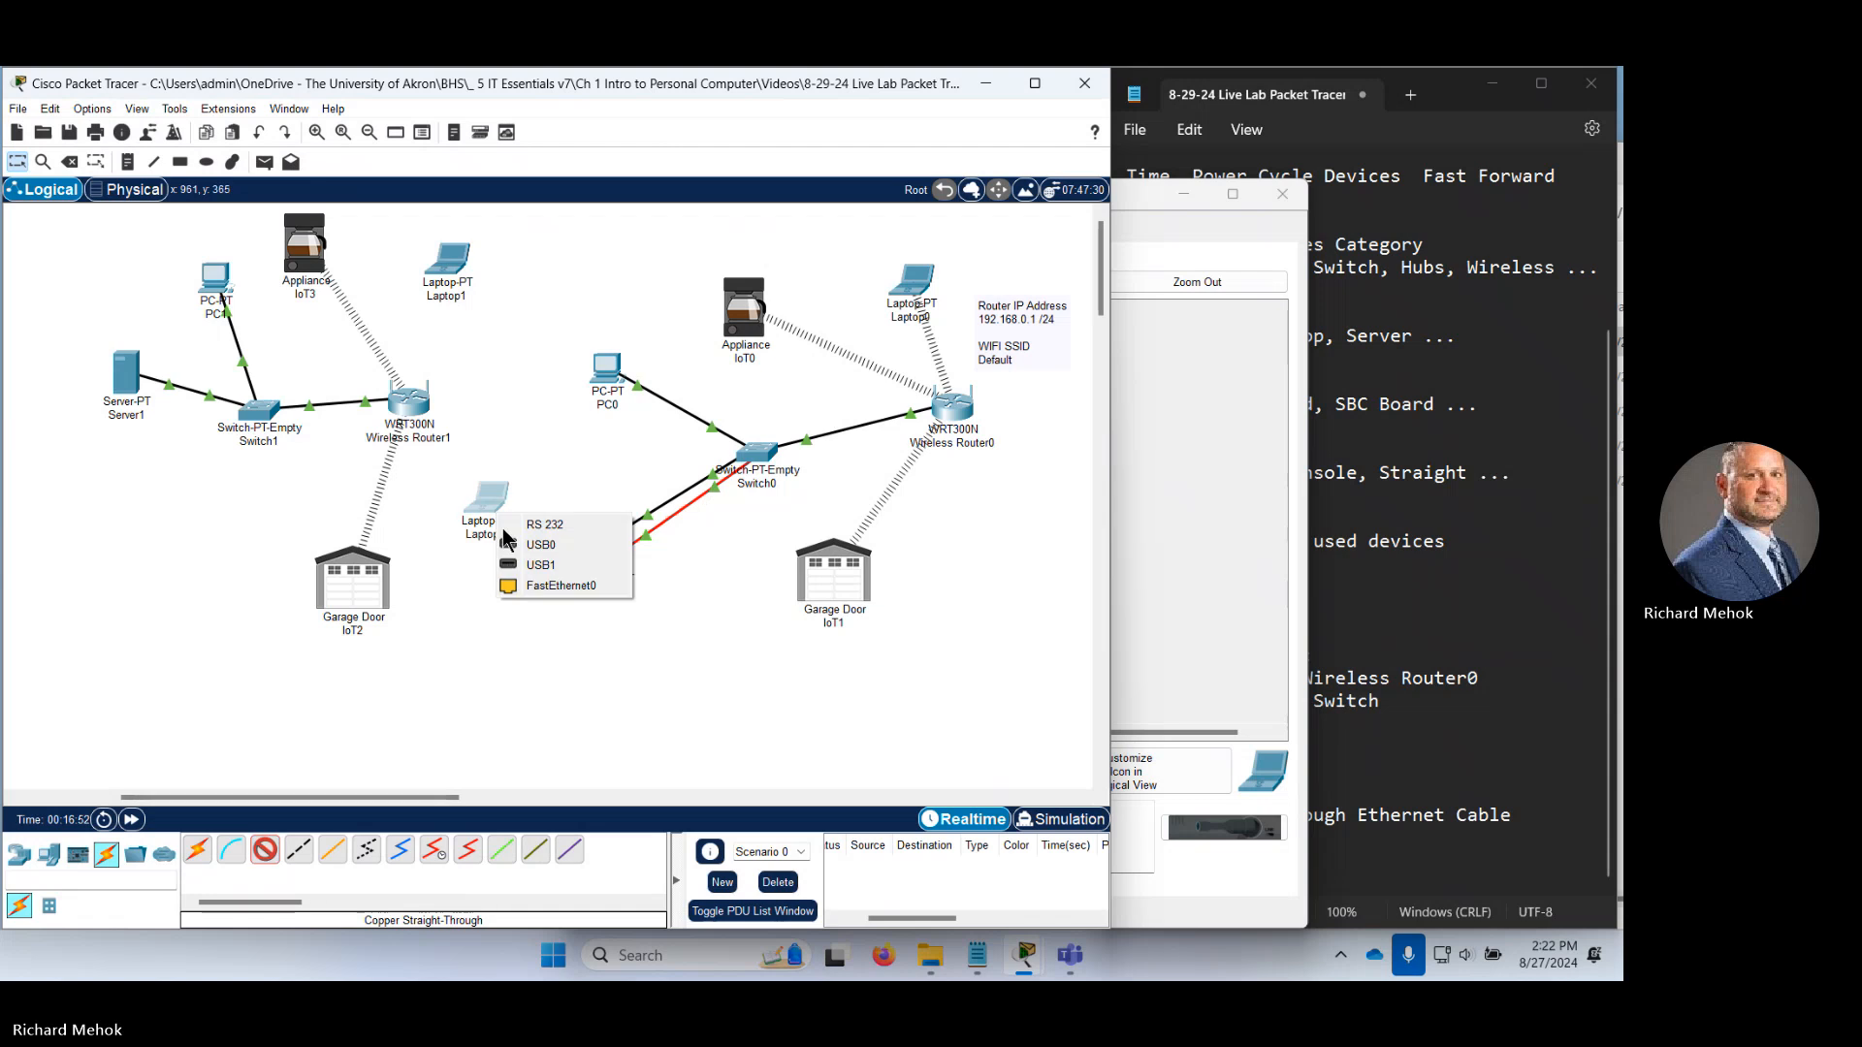
{"action": "left_click", "coordinate": [532, 586]}
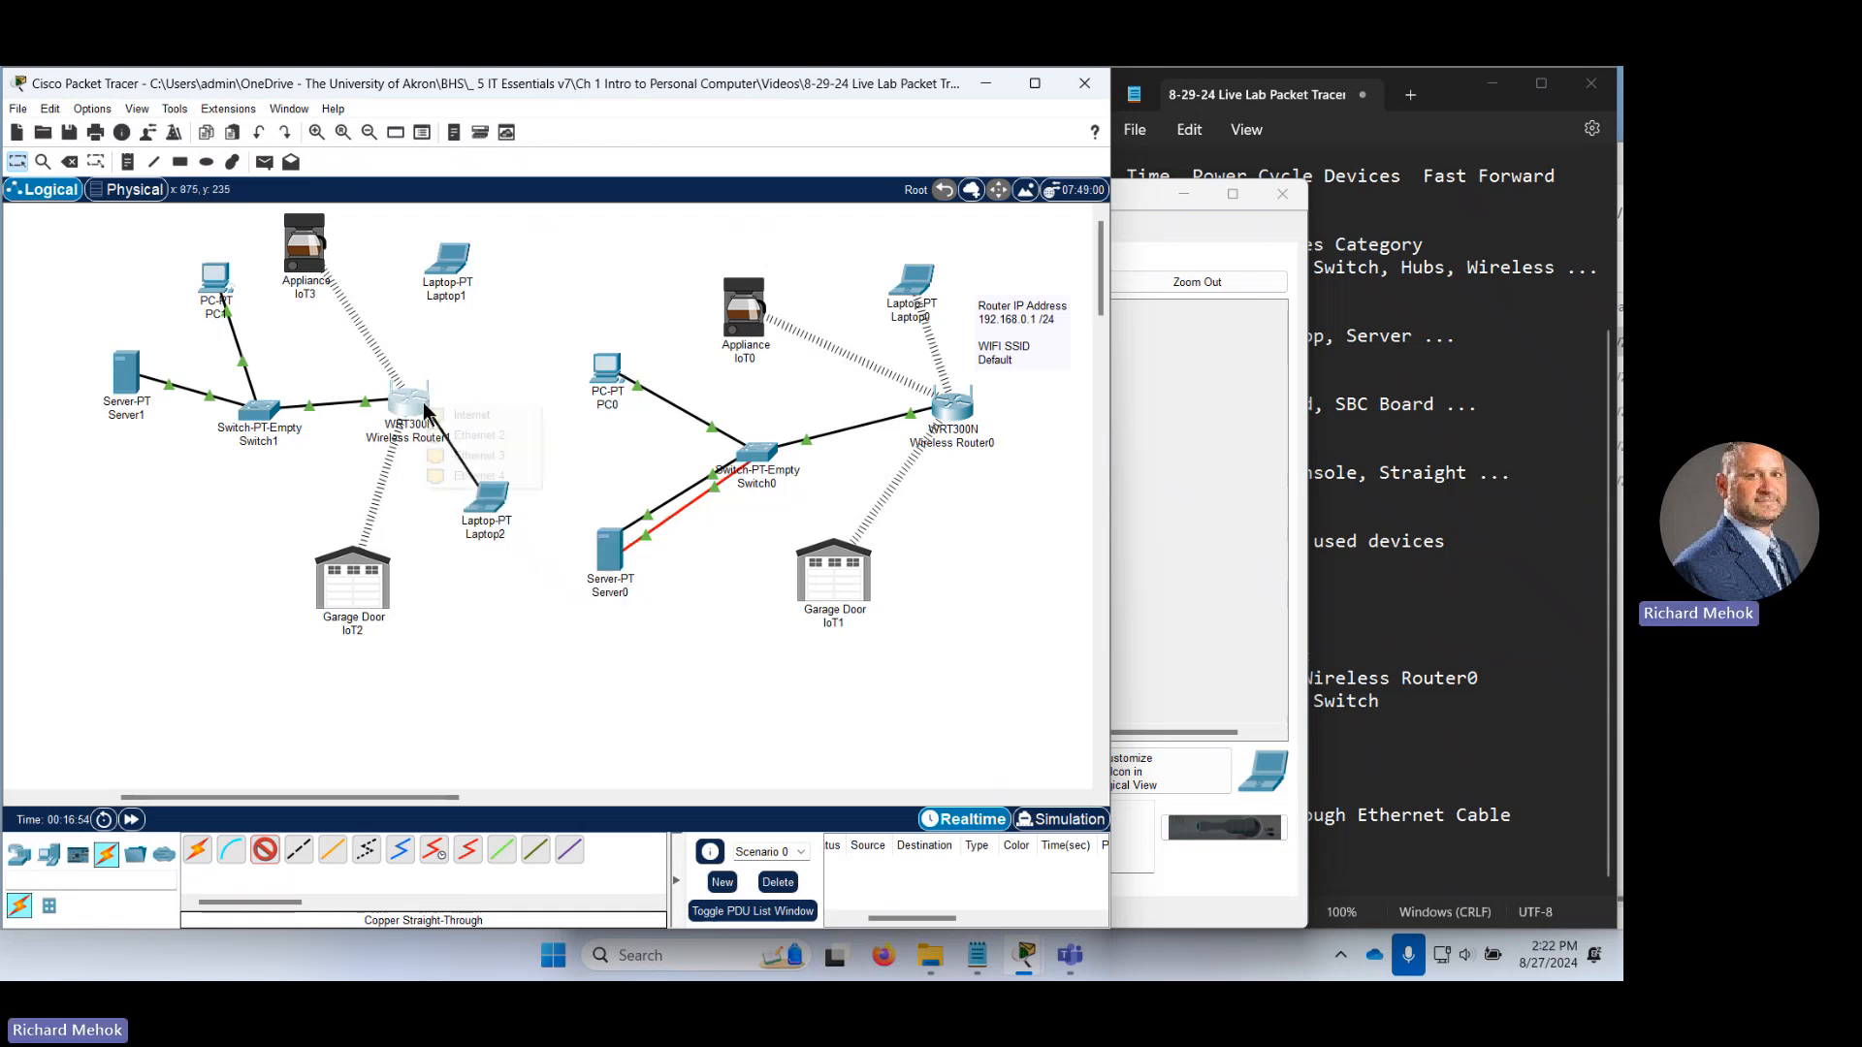
{"action": "left_click", "coordinate": [424, 419]}
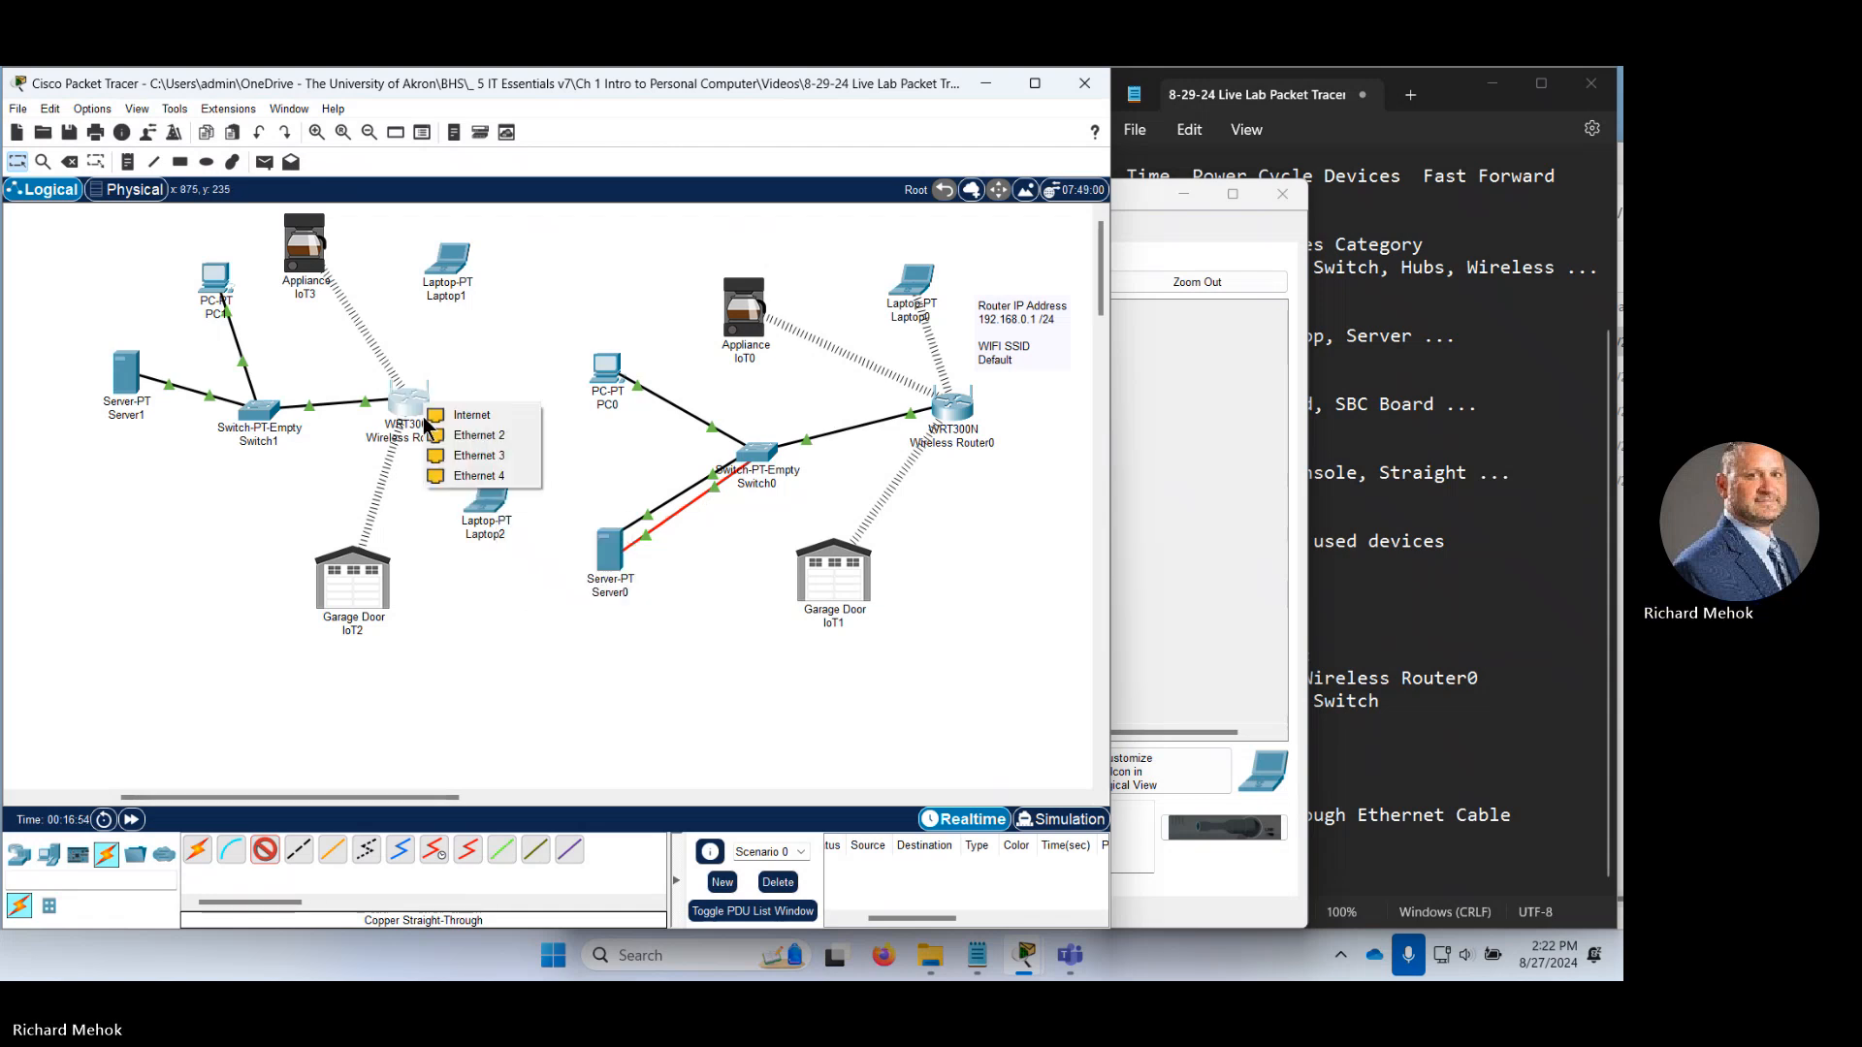
{"action": "left_click", "coordinate": [272, 431]}
{"action": "left_click", "coordinate": [291, 447]}
{"action": "left_click", "coordinate": [475, 482]}
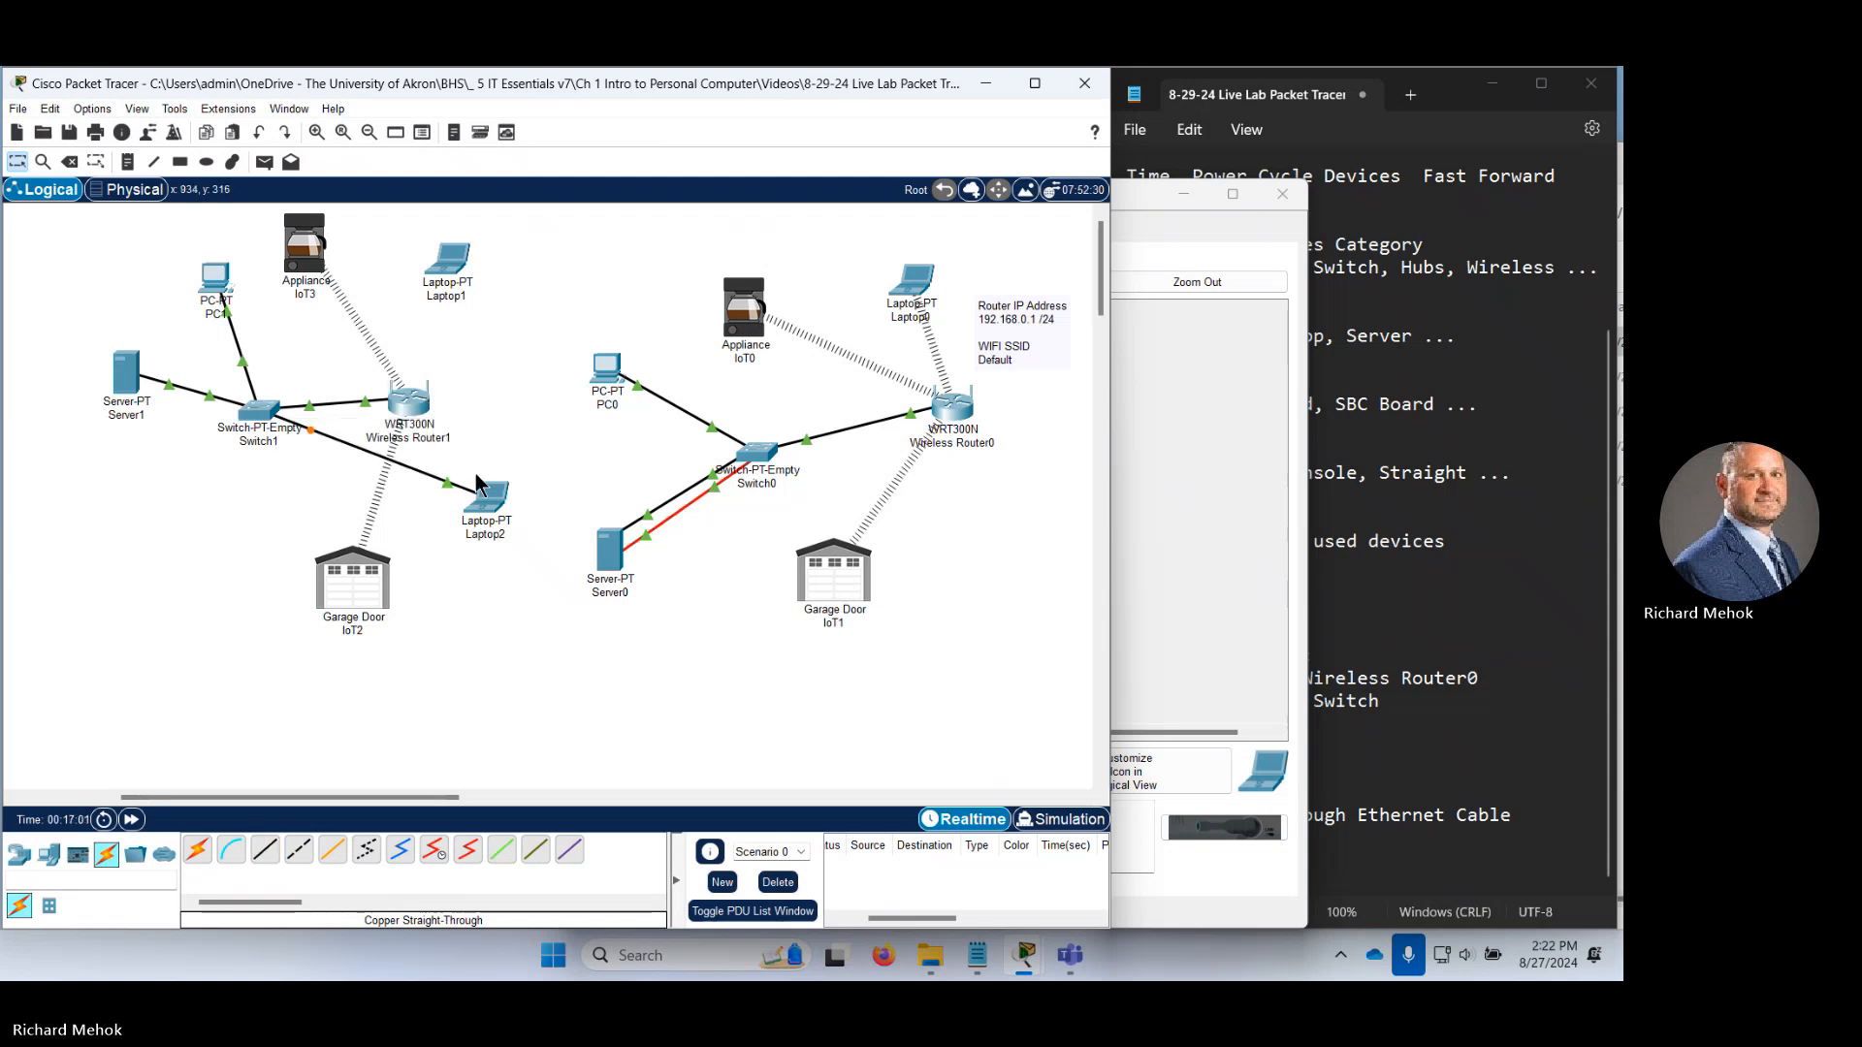
{"action": "left_click_drag", "start_coordinate": [475, 482], "coordinate": [109, 497]}
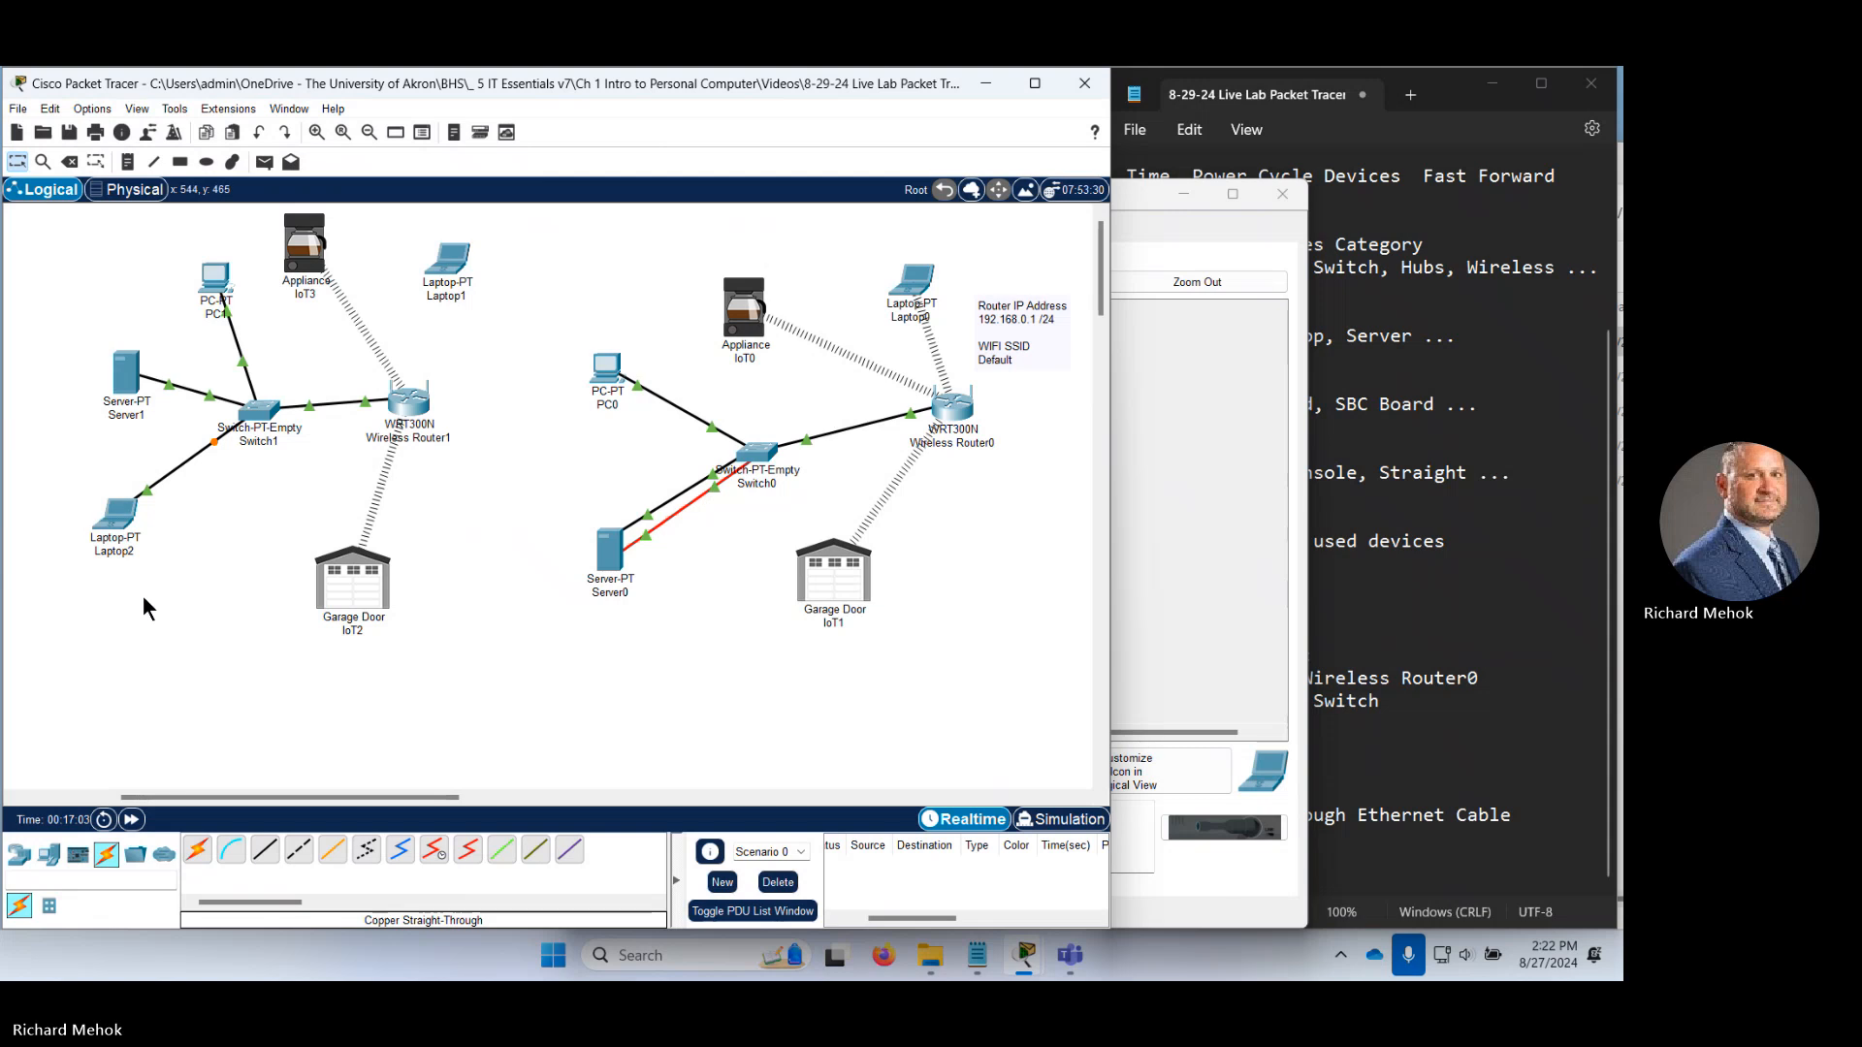
{"action": "left_click", "coordinate": [133, 820]}
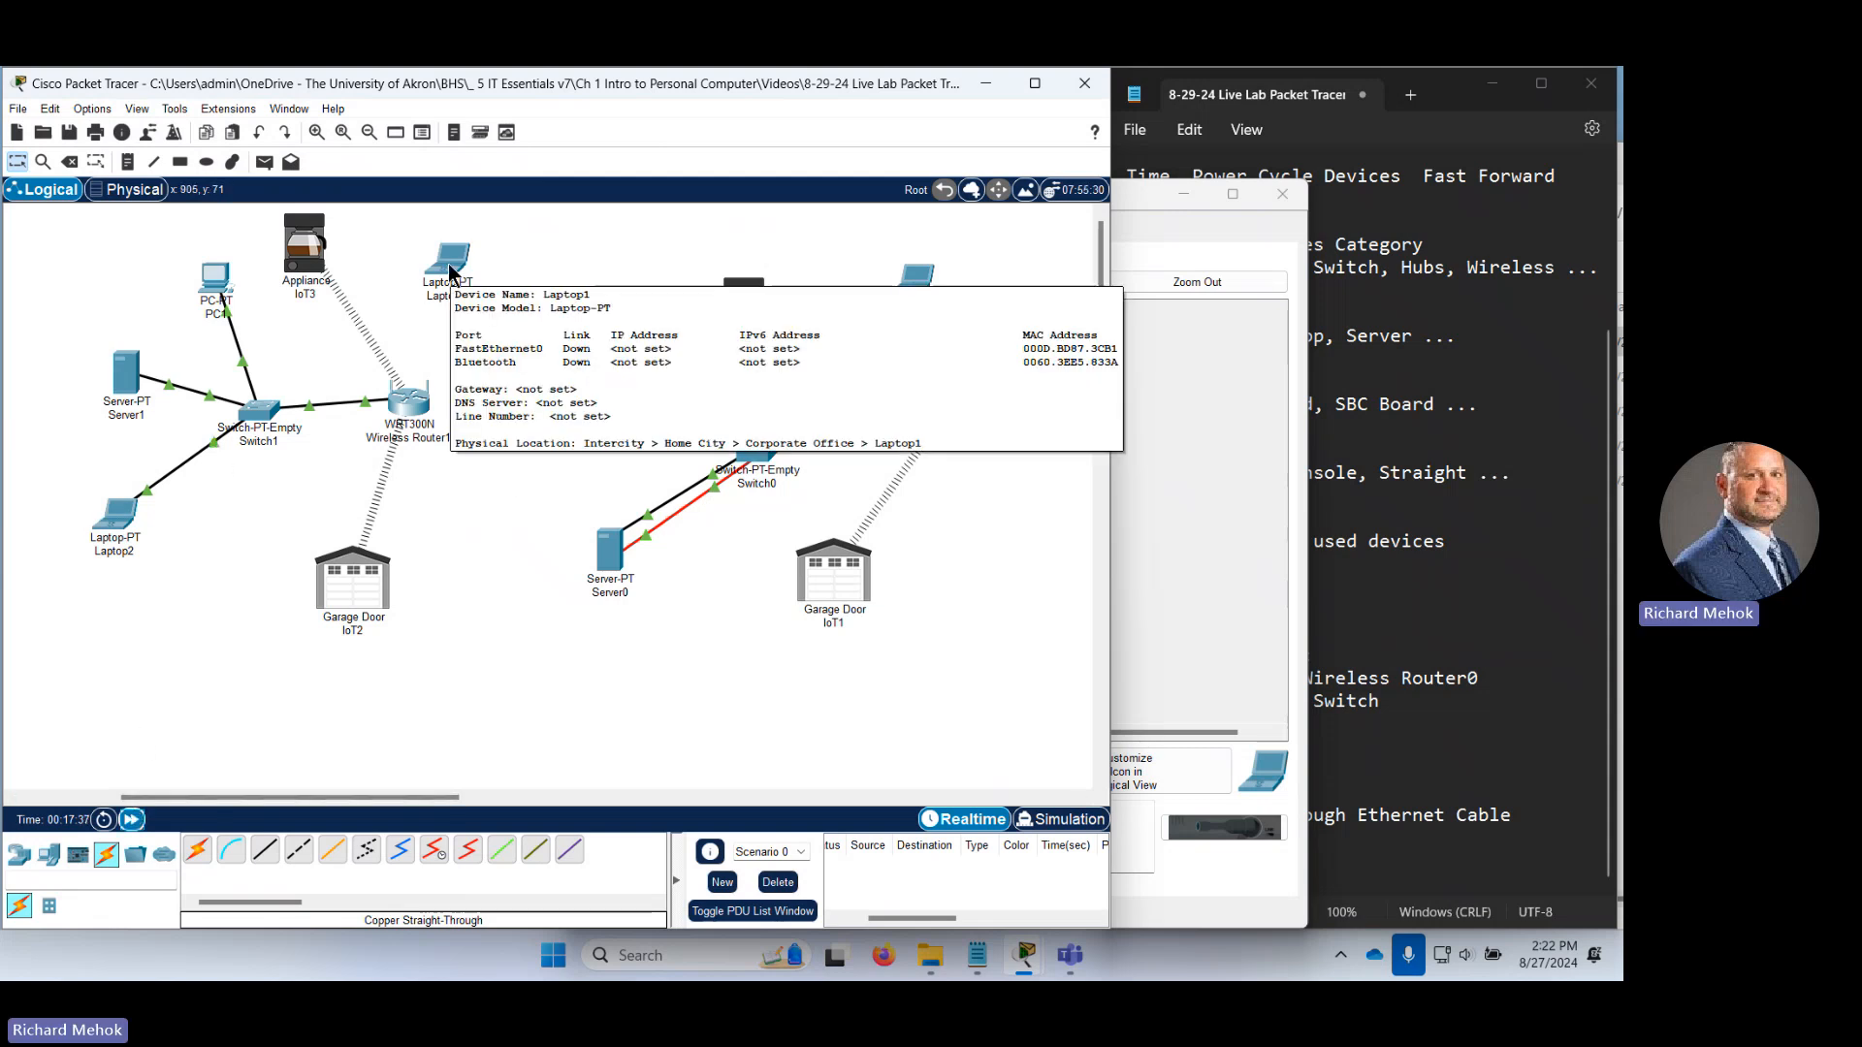
Power off Laptop1 in its physical device view and remove the installed Ethernet module from its slot.
{"action": "left_click", "coordinate": [451, 281]}
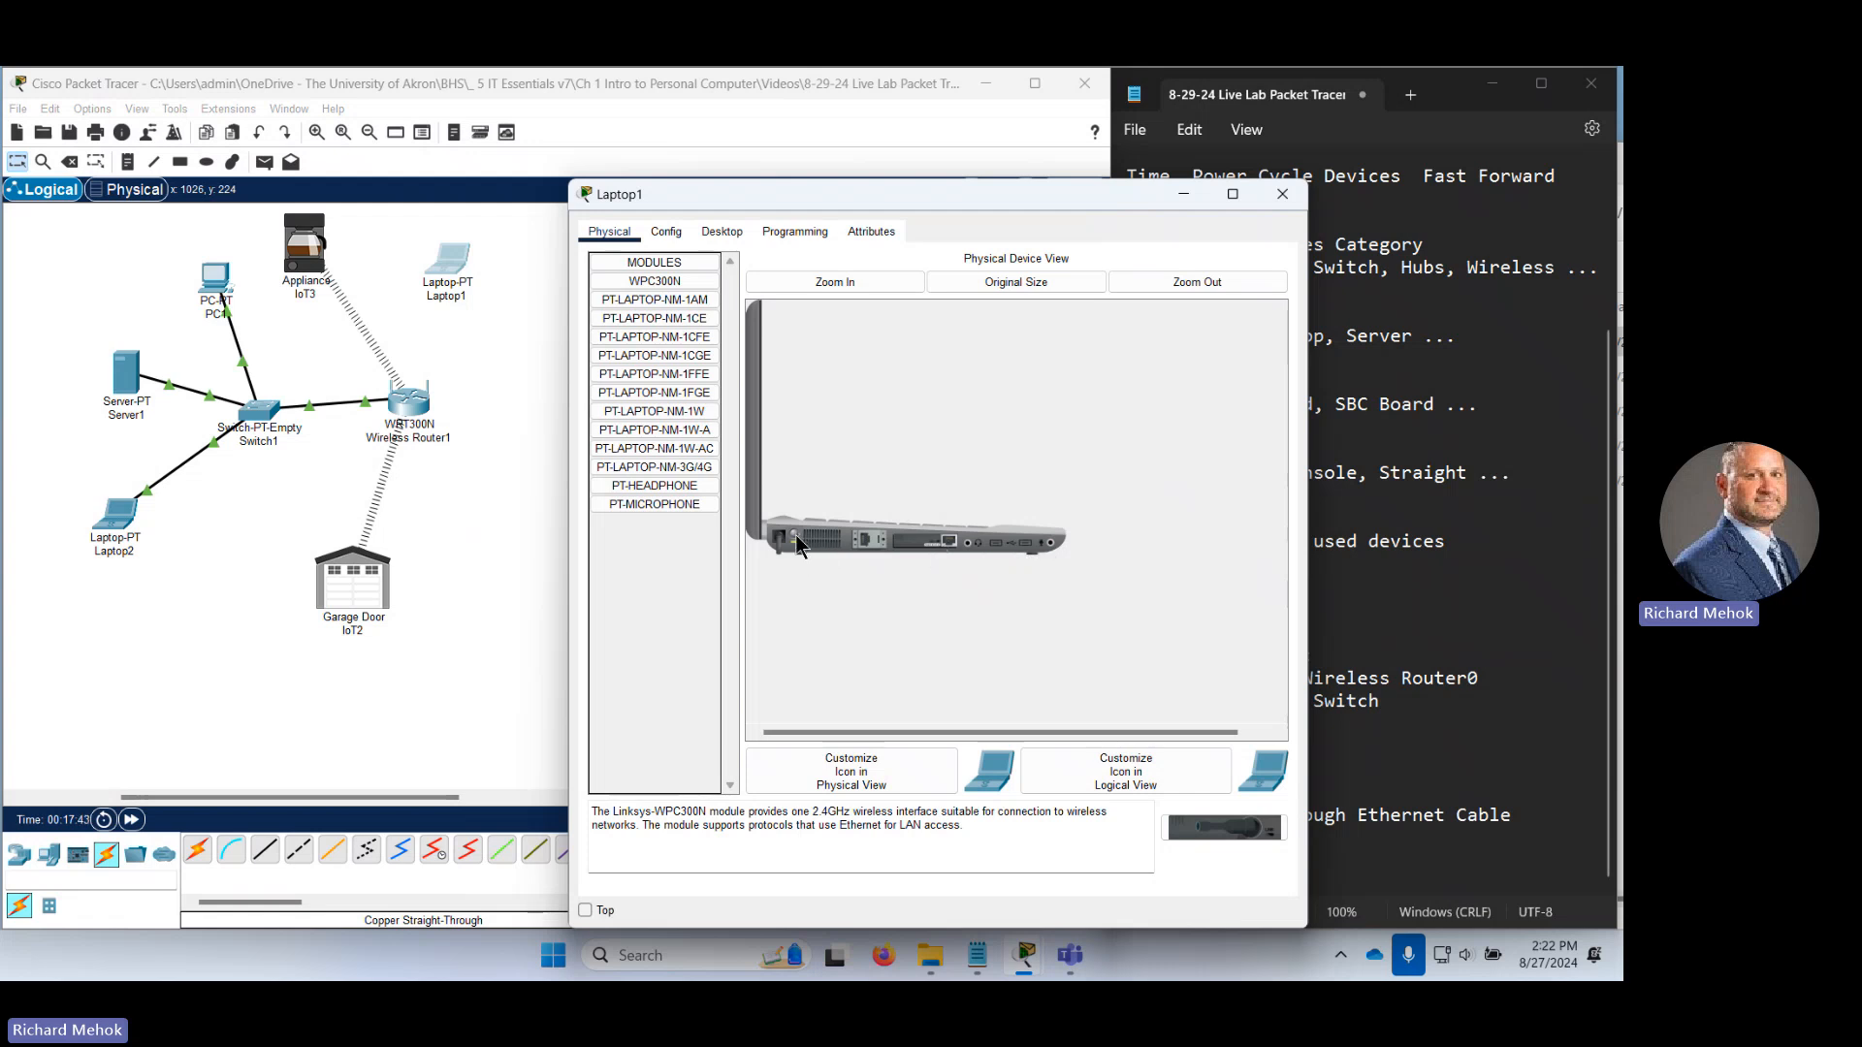
{"action": "left_click_drag", "start_coordinate": [944, 543], "coordinate": [646, 667]}
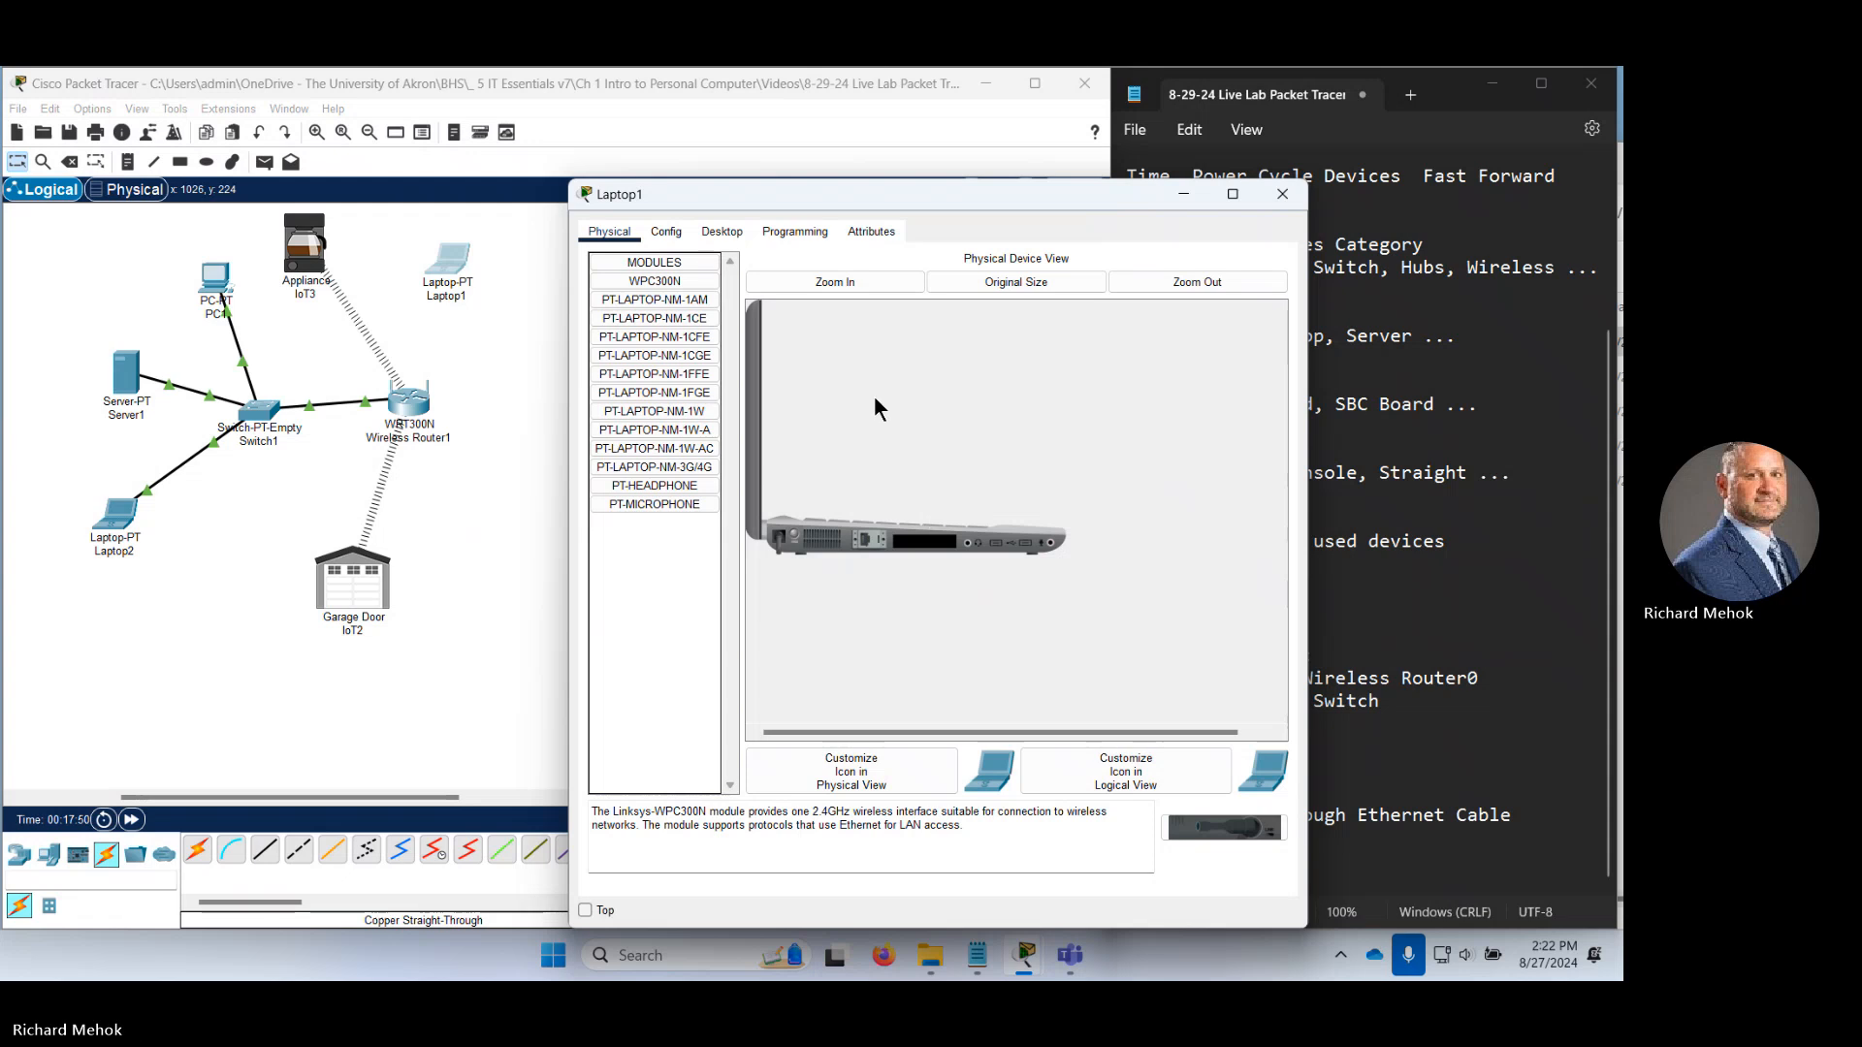
Review the descriptions of Laptop1's WPC300N, PT-LAPTOP-NM-1CE, PT-LAPTOP-NM-1CGE, PT-LAPTOP-NM-1FFE and PT-LAPTOP-NM-1FGE modules.
{"action": "left_click", "coordinate": [636, 281]}
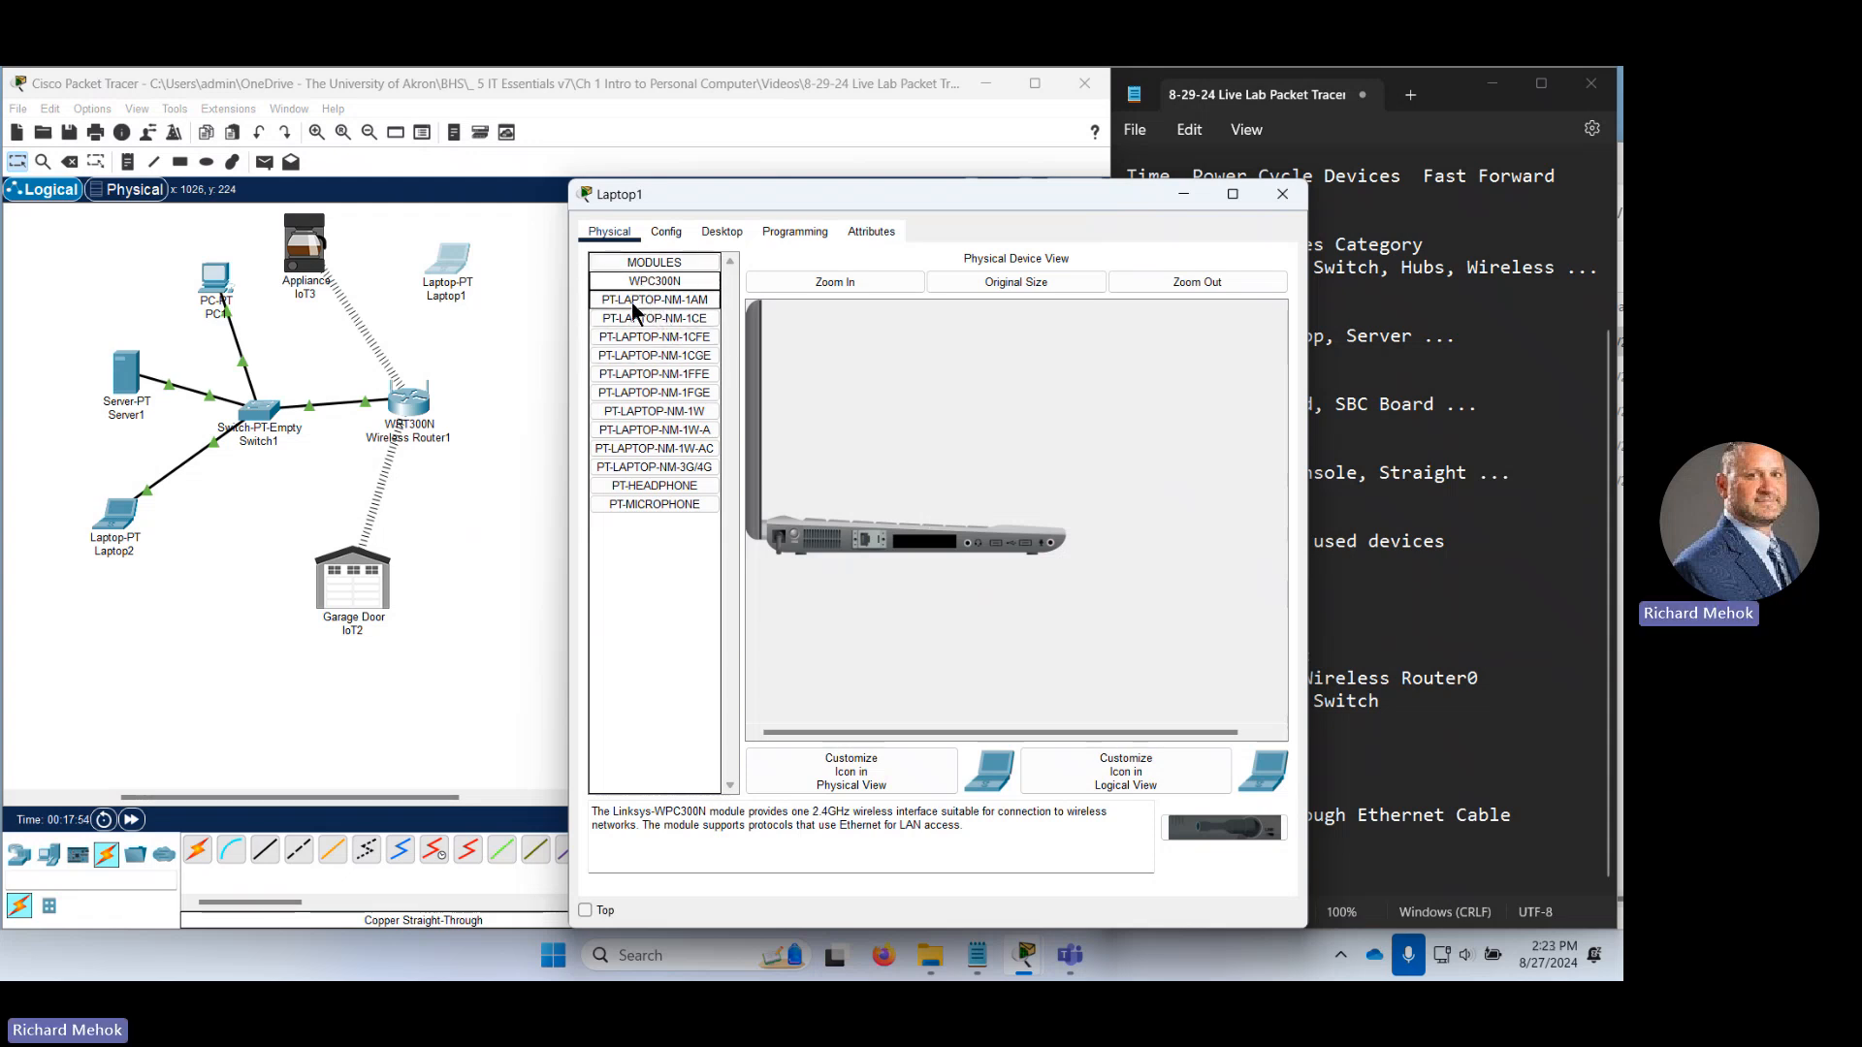
{"action": "left_click", "coordinate": [711, 818]}
{"action": "triple_click", "coordinate": [715, 817]}
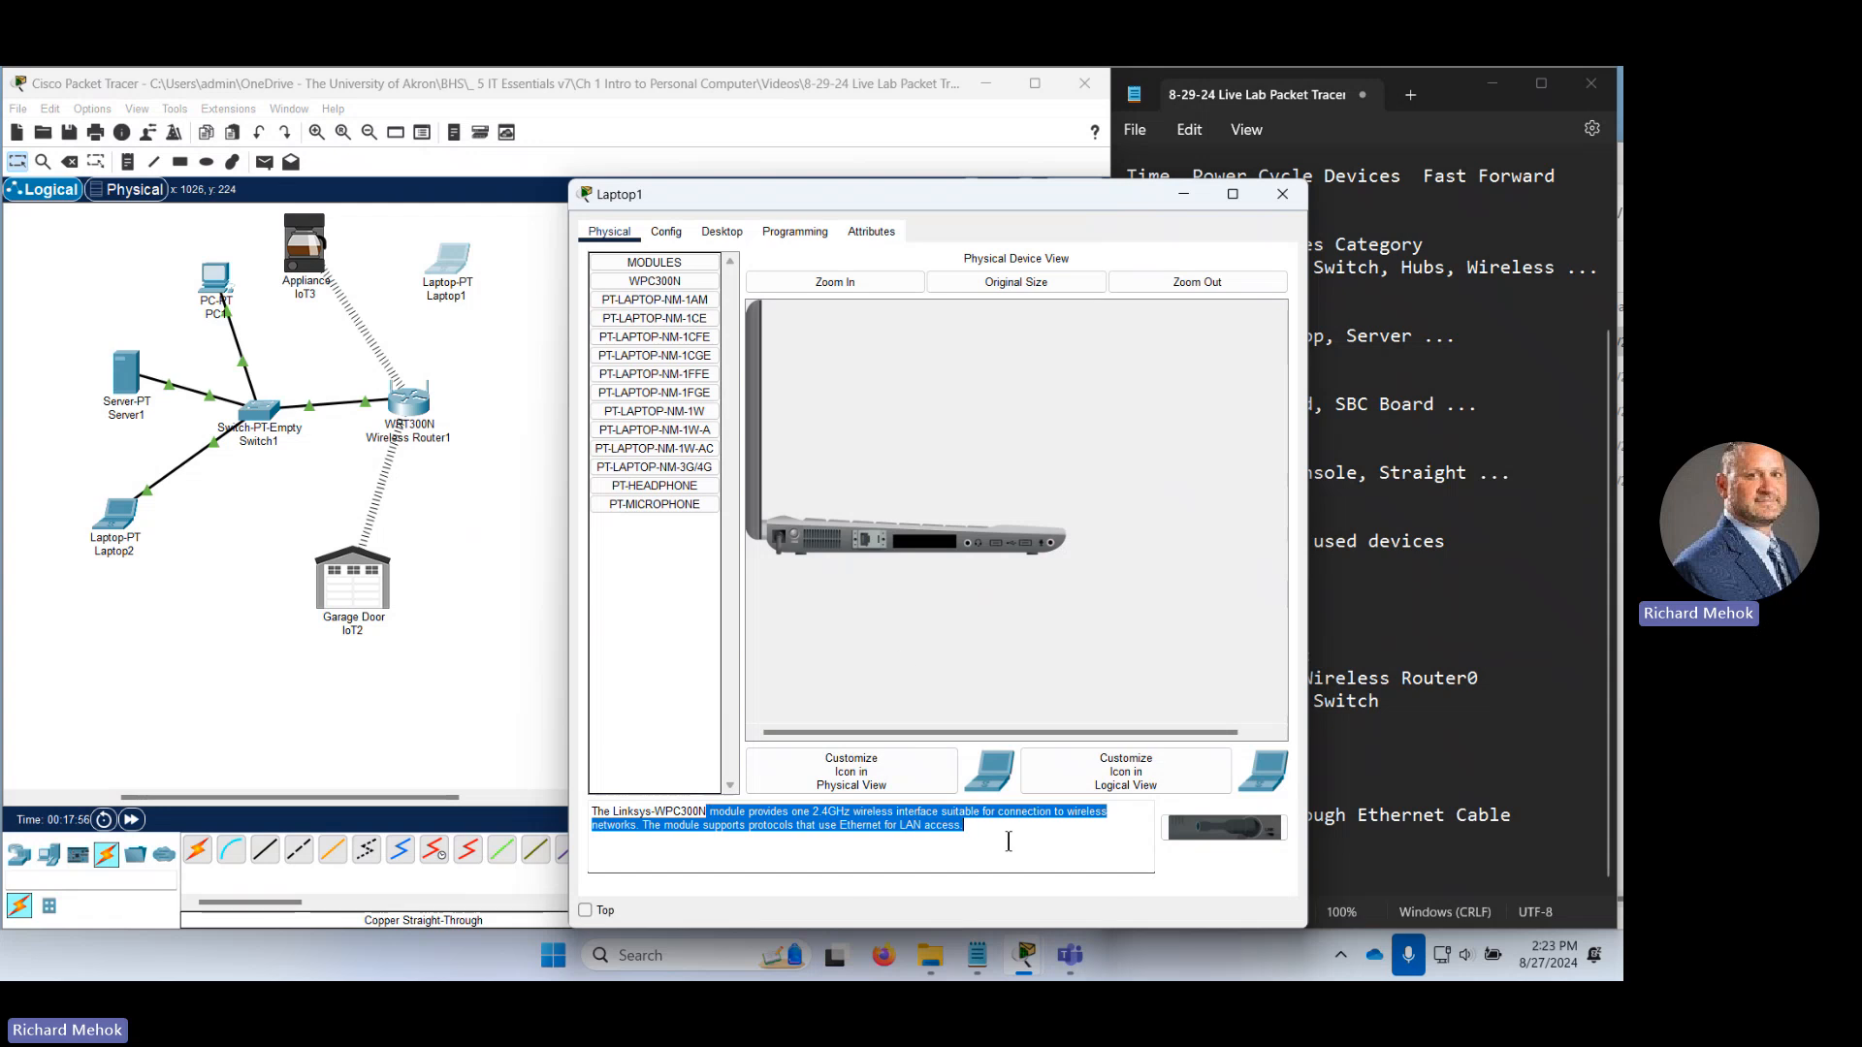
{"action": "left_click", "coordinate": [685, 322]}
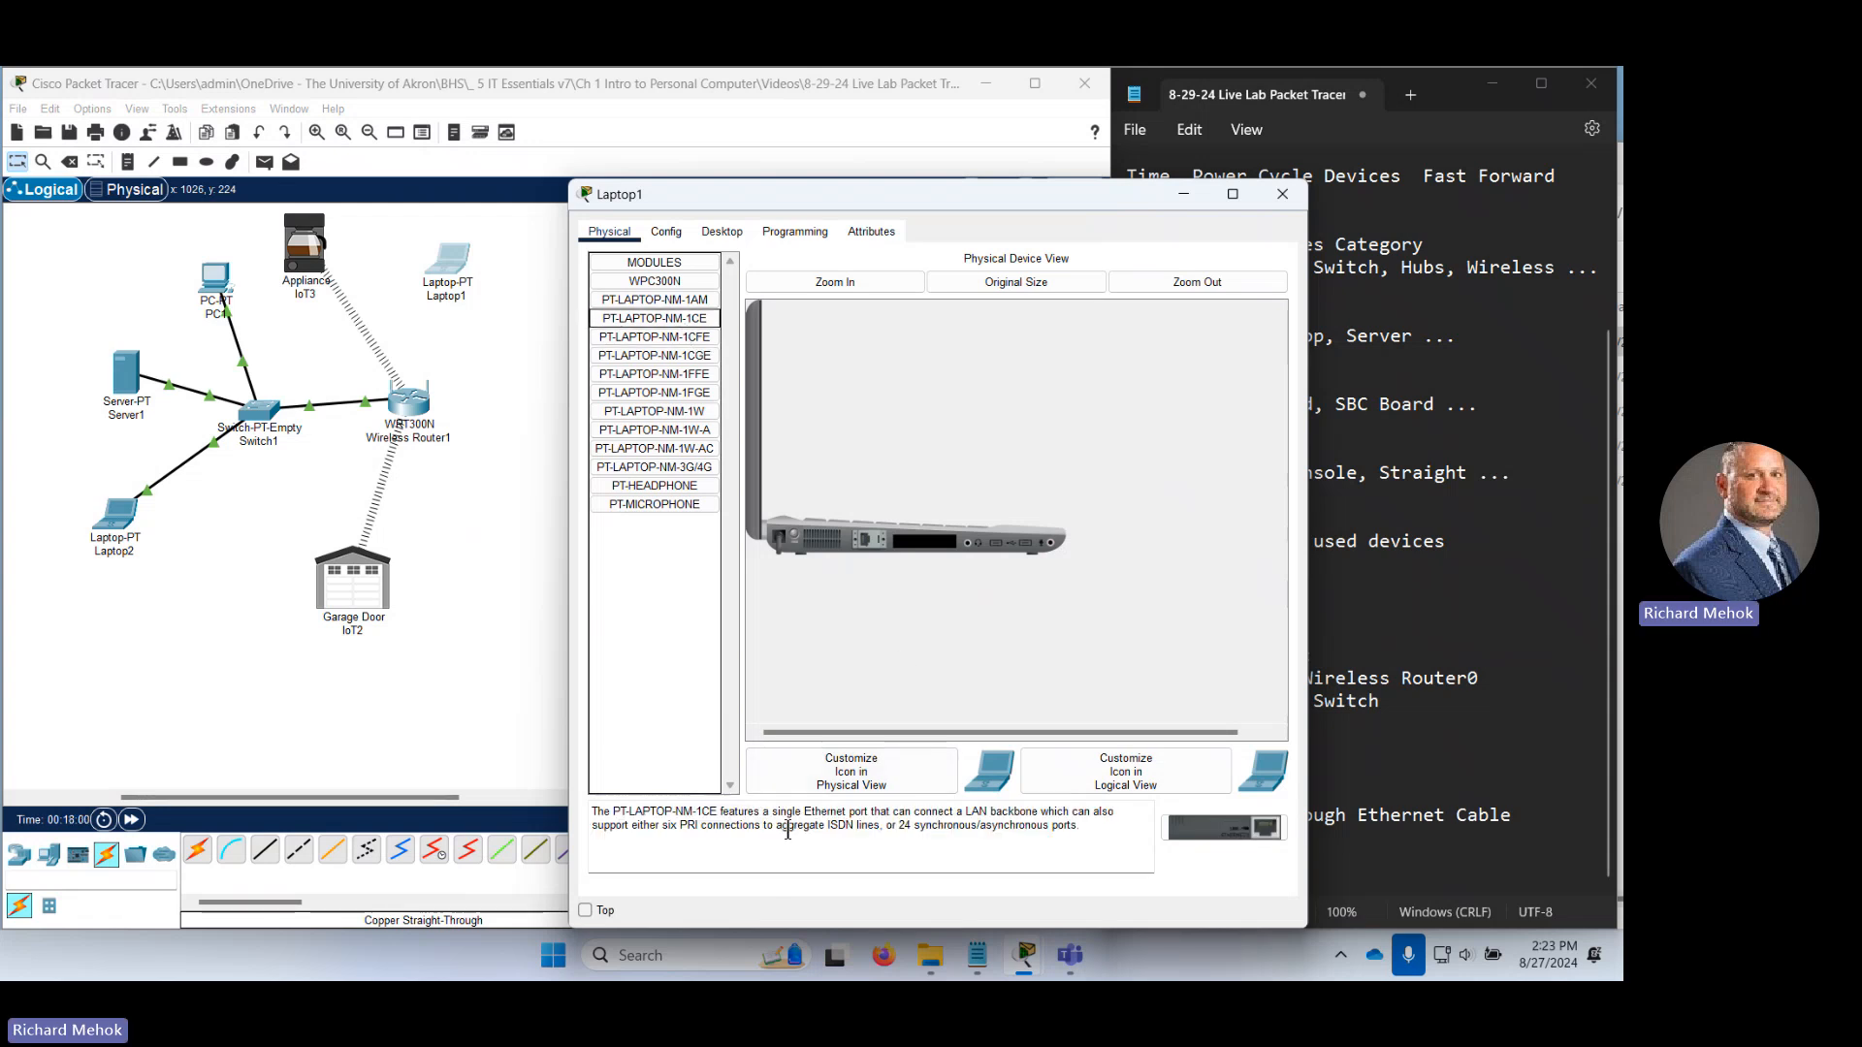
{"action": "left_click_drag", "start_coordinate": [810, 819], "coordinate": [1041, 837]}
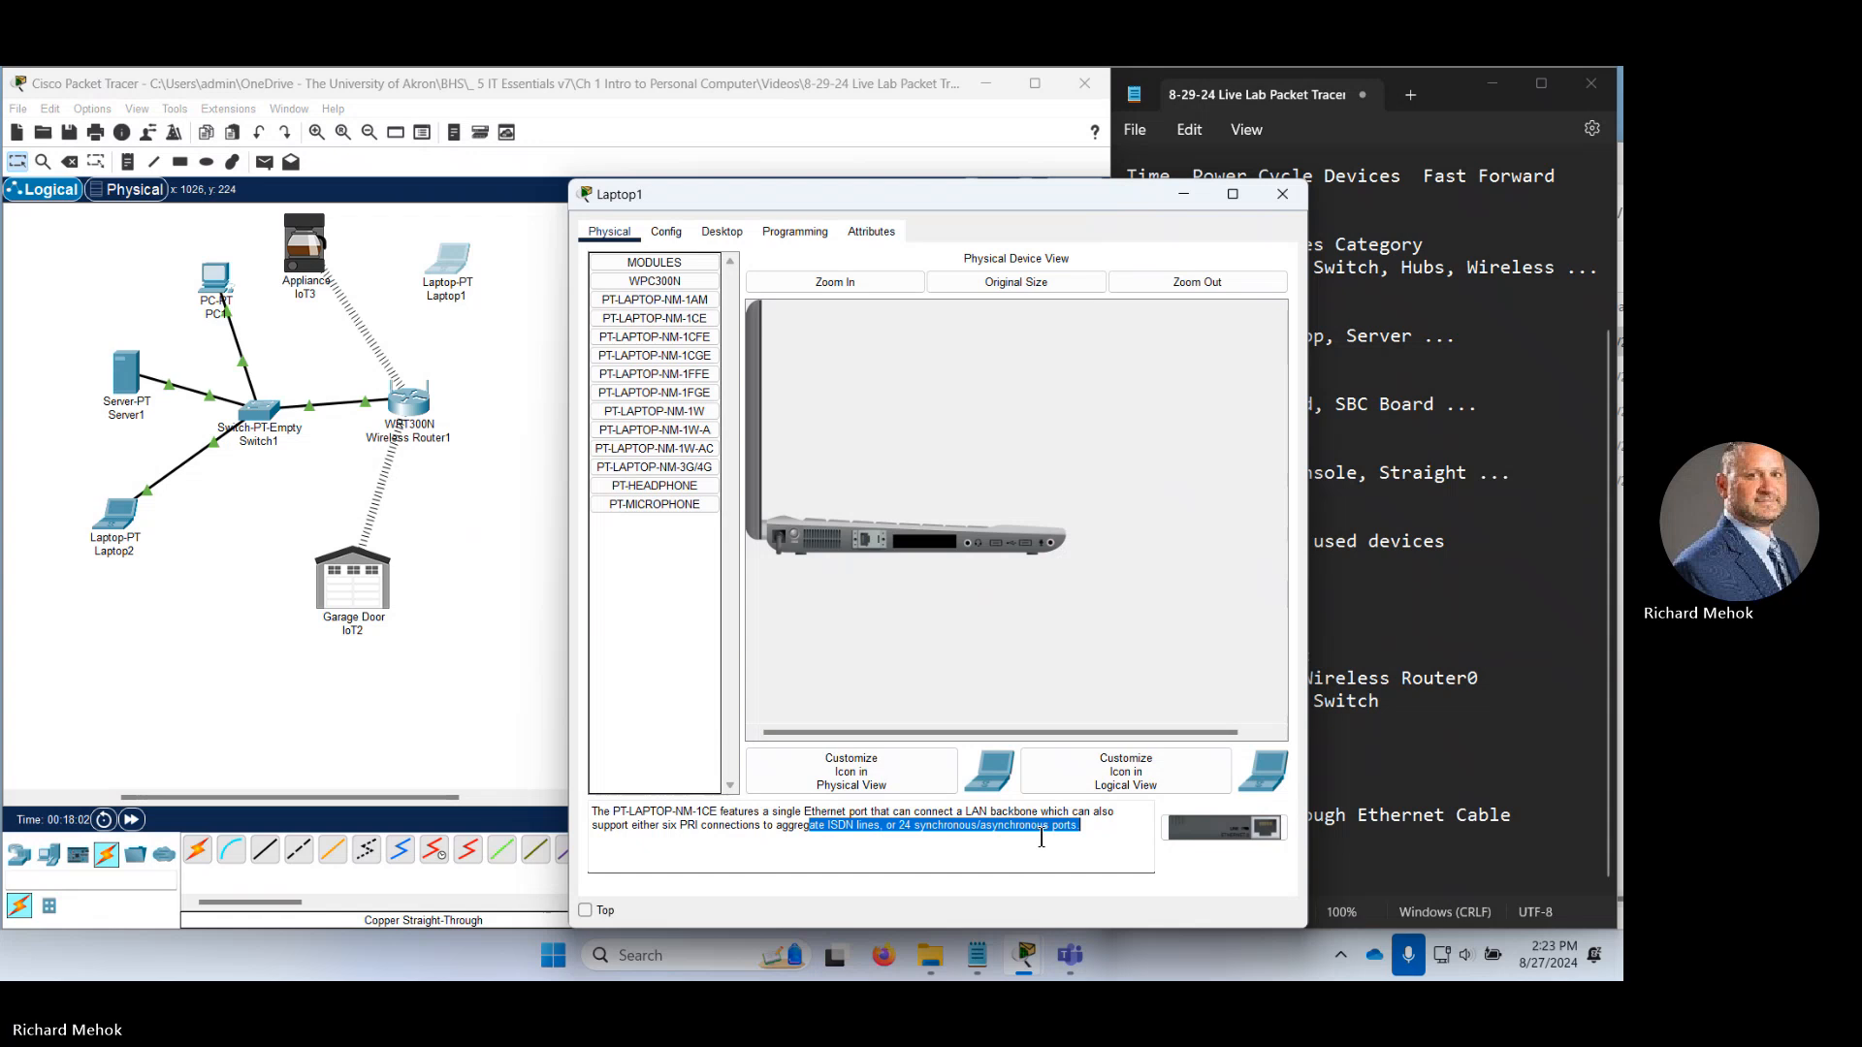
{"action": "double_click", "coordinate": [763, 824]}
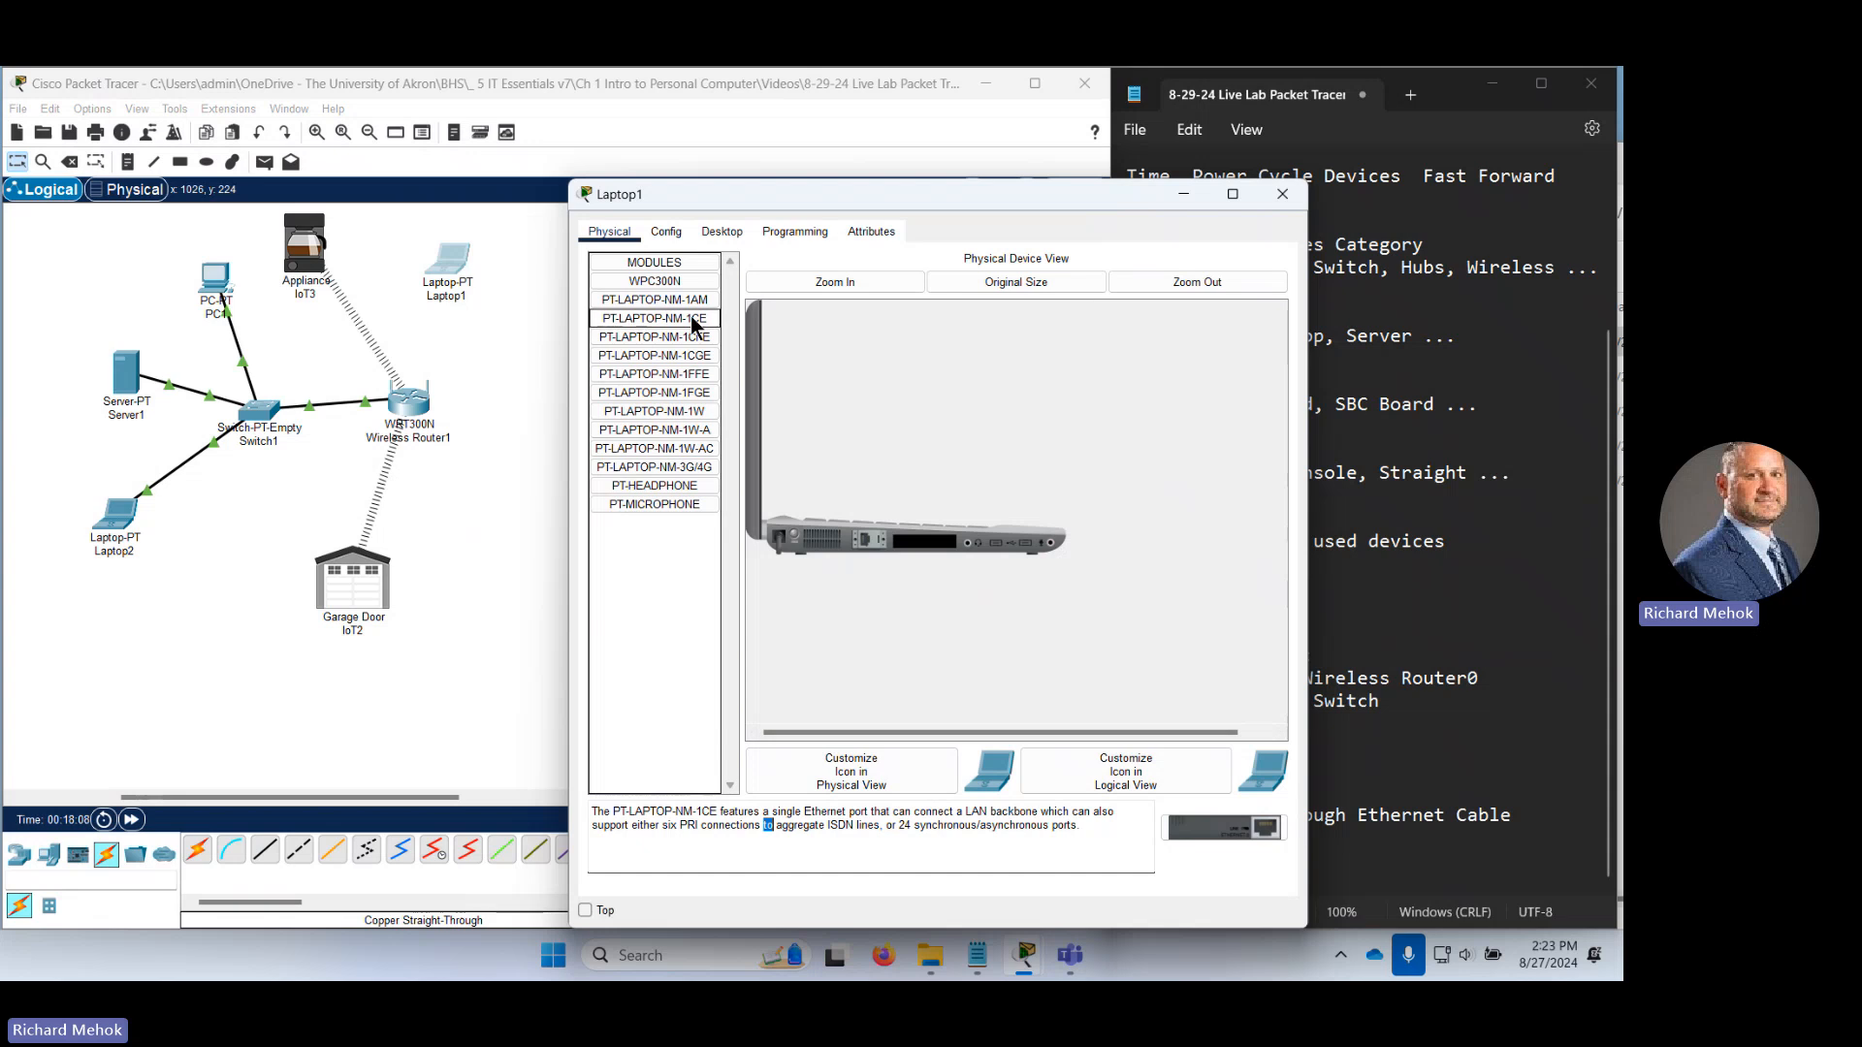
{"action": "left_click", "coordinate": [685, 356]}
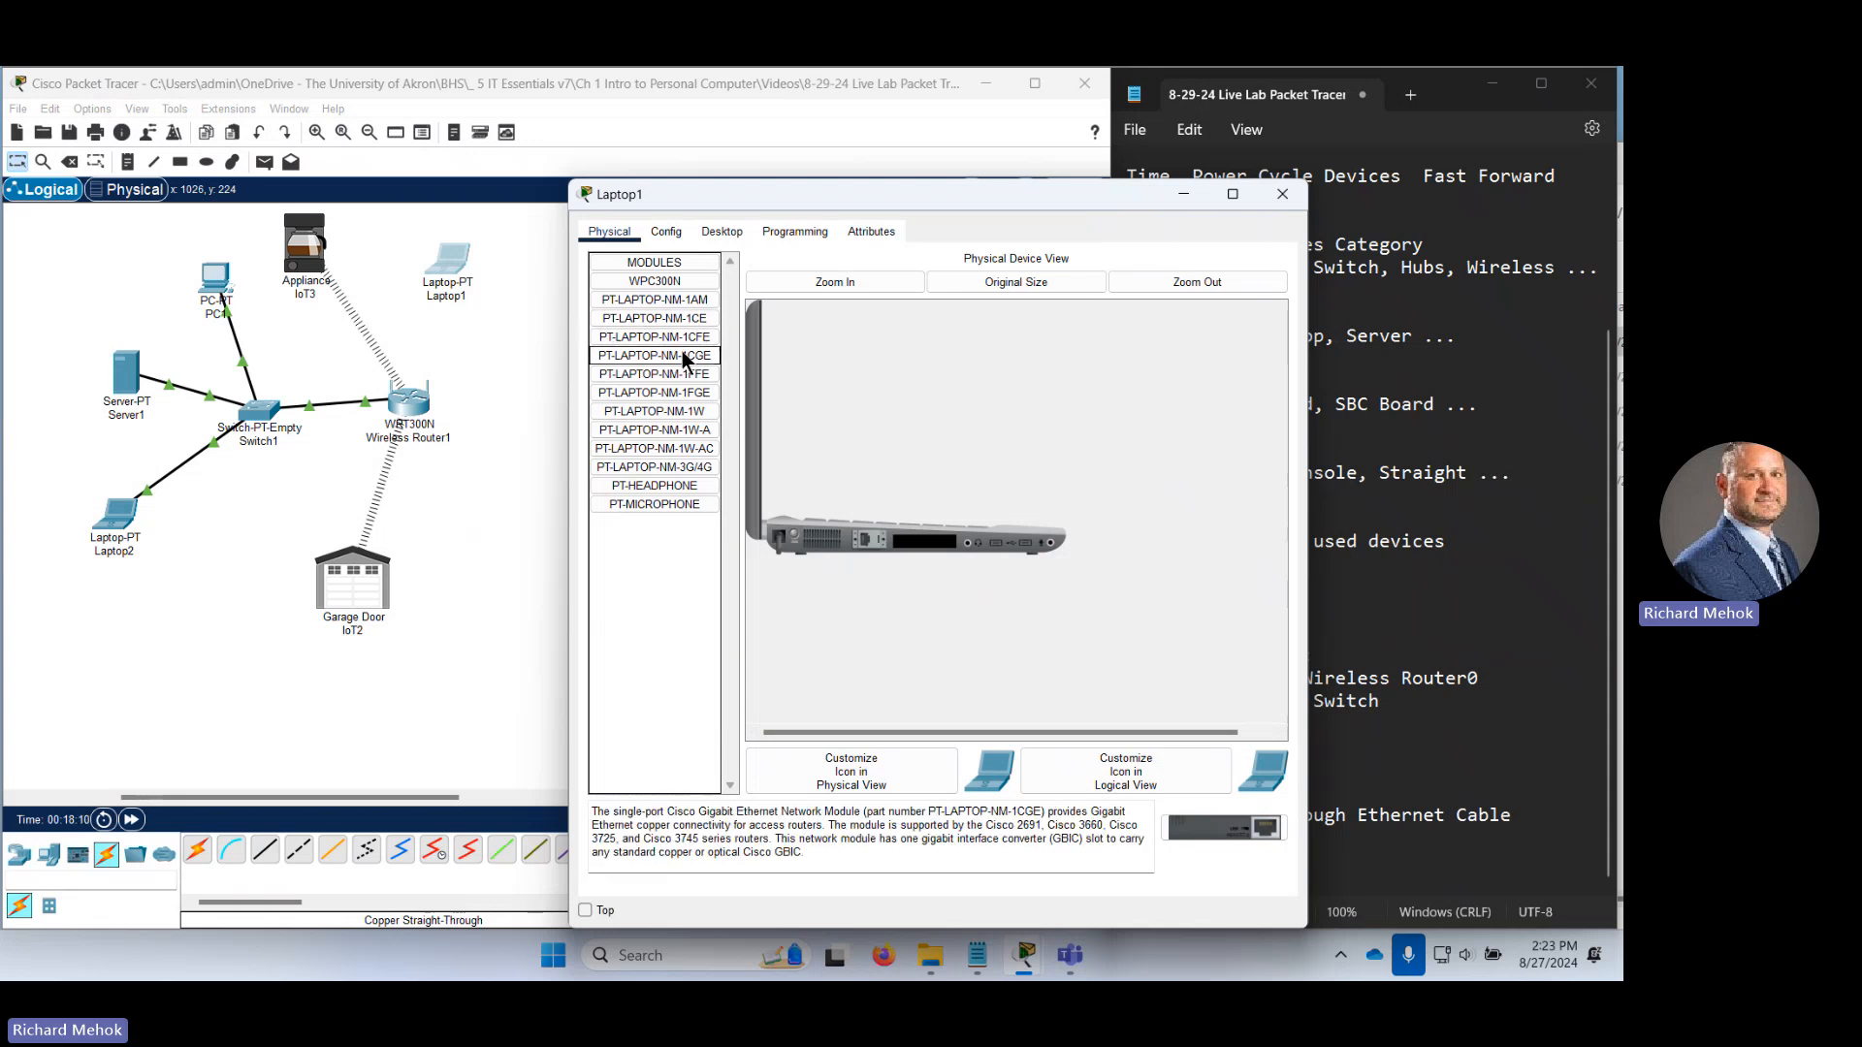
{"action": "left_click", "coordinate": [682, 375]}
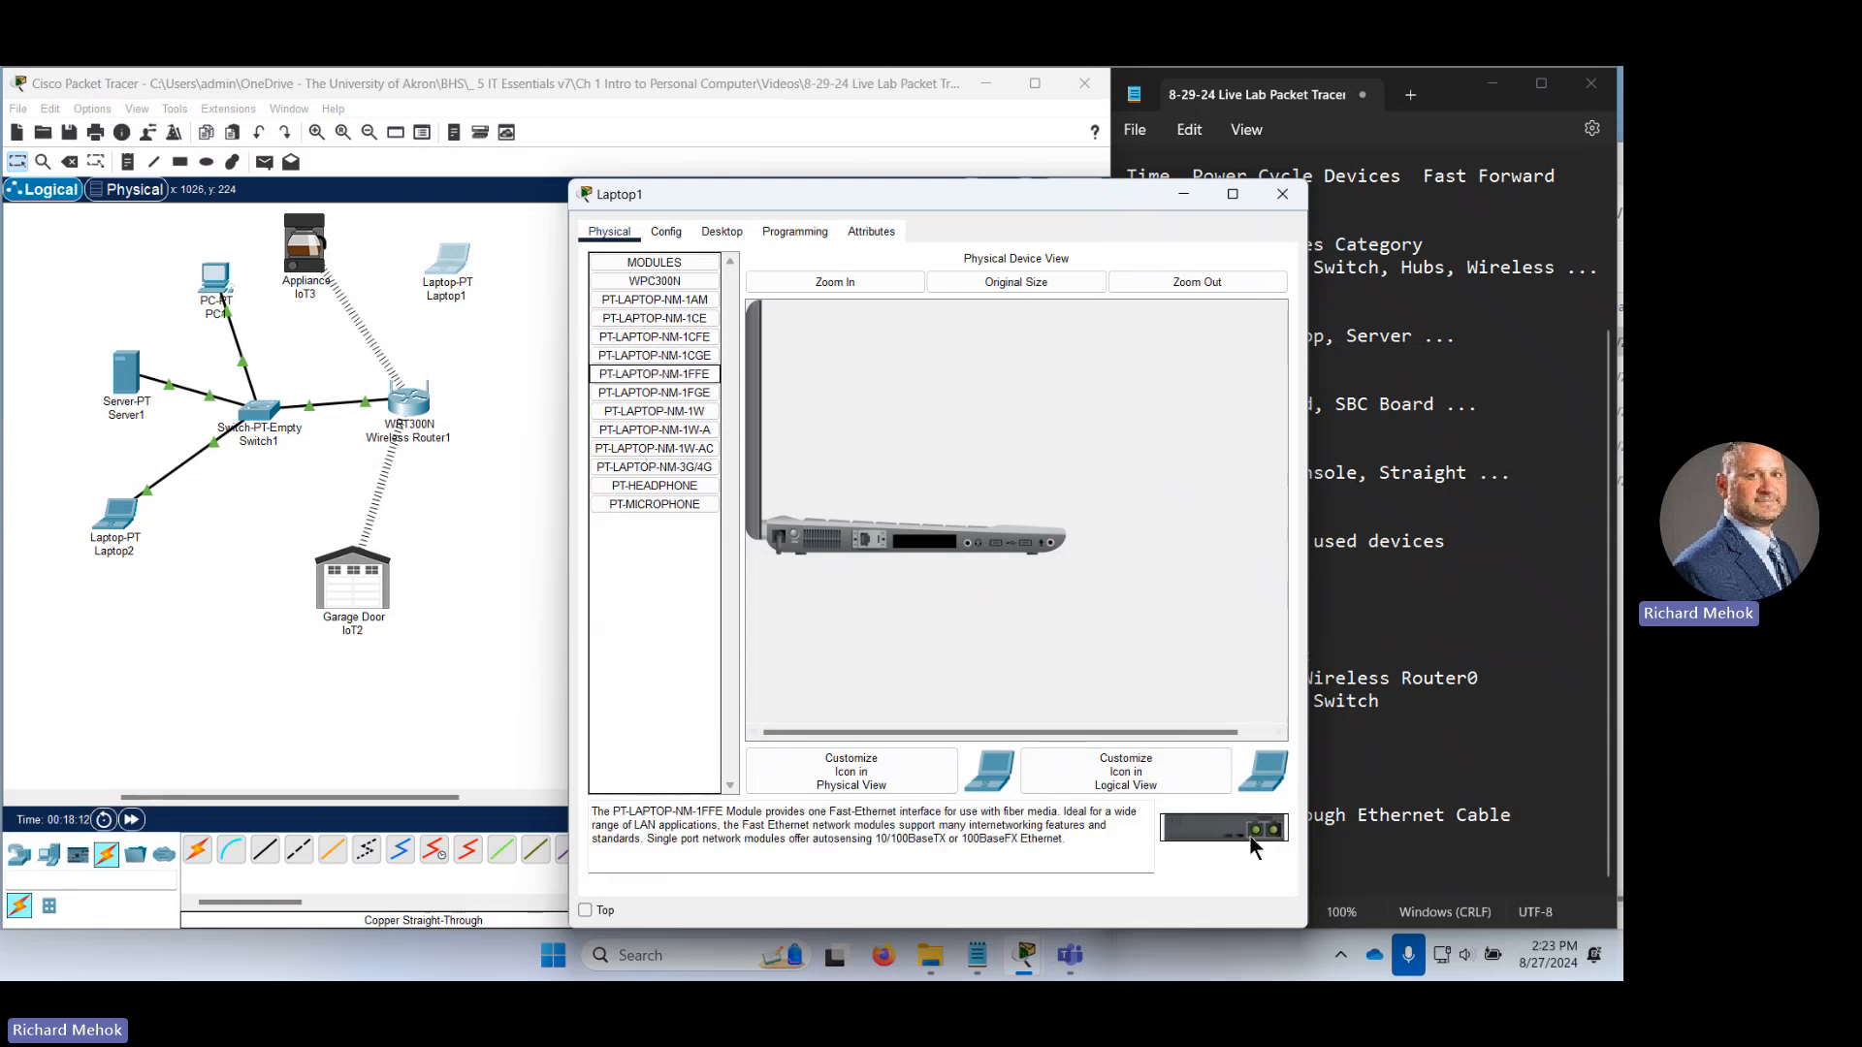
{"action": "left_click", "coordinate": [679, 394]}
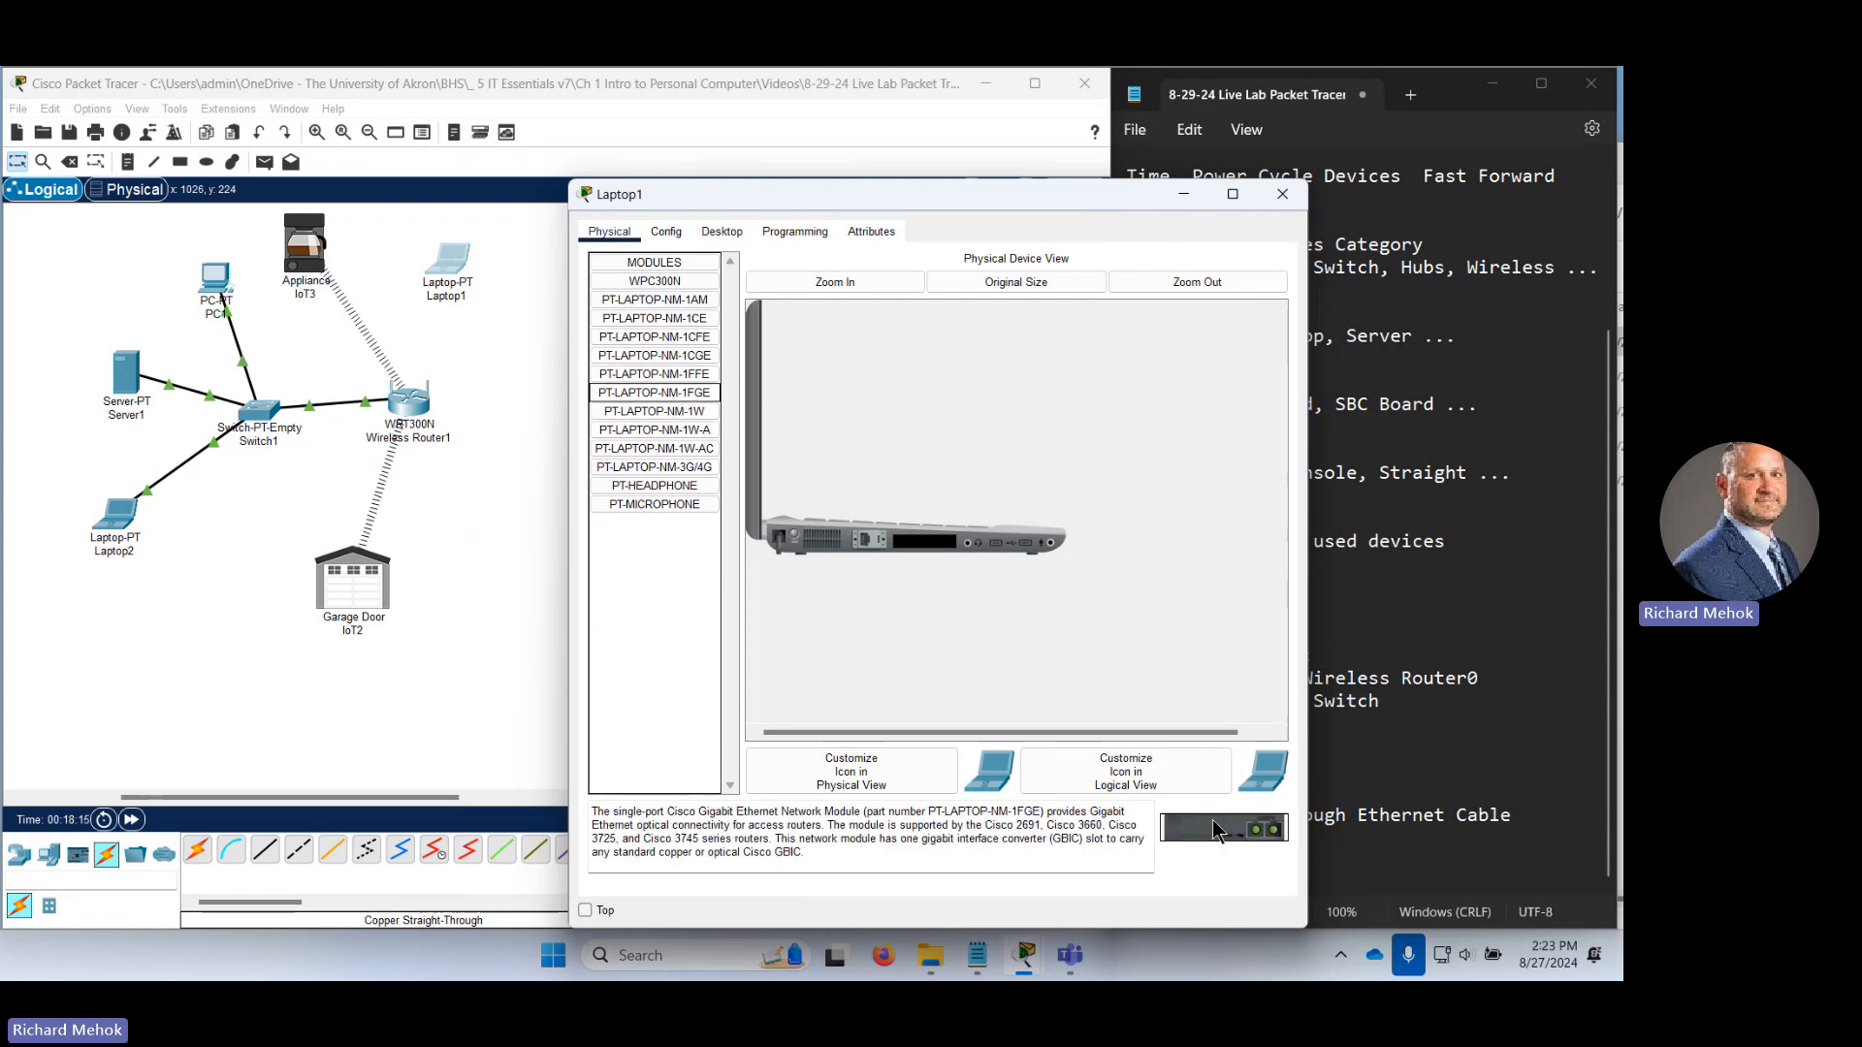
Compare the frequency bands and 802.11 standards described for the PT-LAPTOP-NM-1W, PT-LAPTOP-NM-1W-A and PT-LAPTOP-NM-1W-AC wireless modules.
{"action": "left_click", "coordinate": [667, 413]}
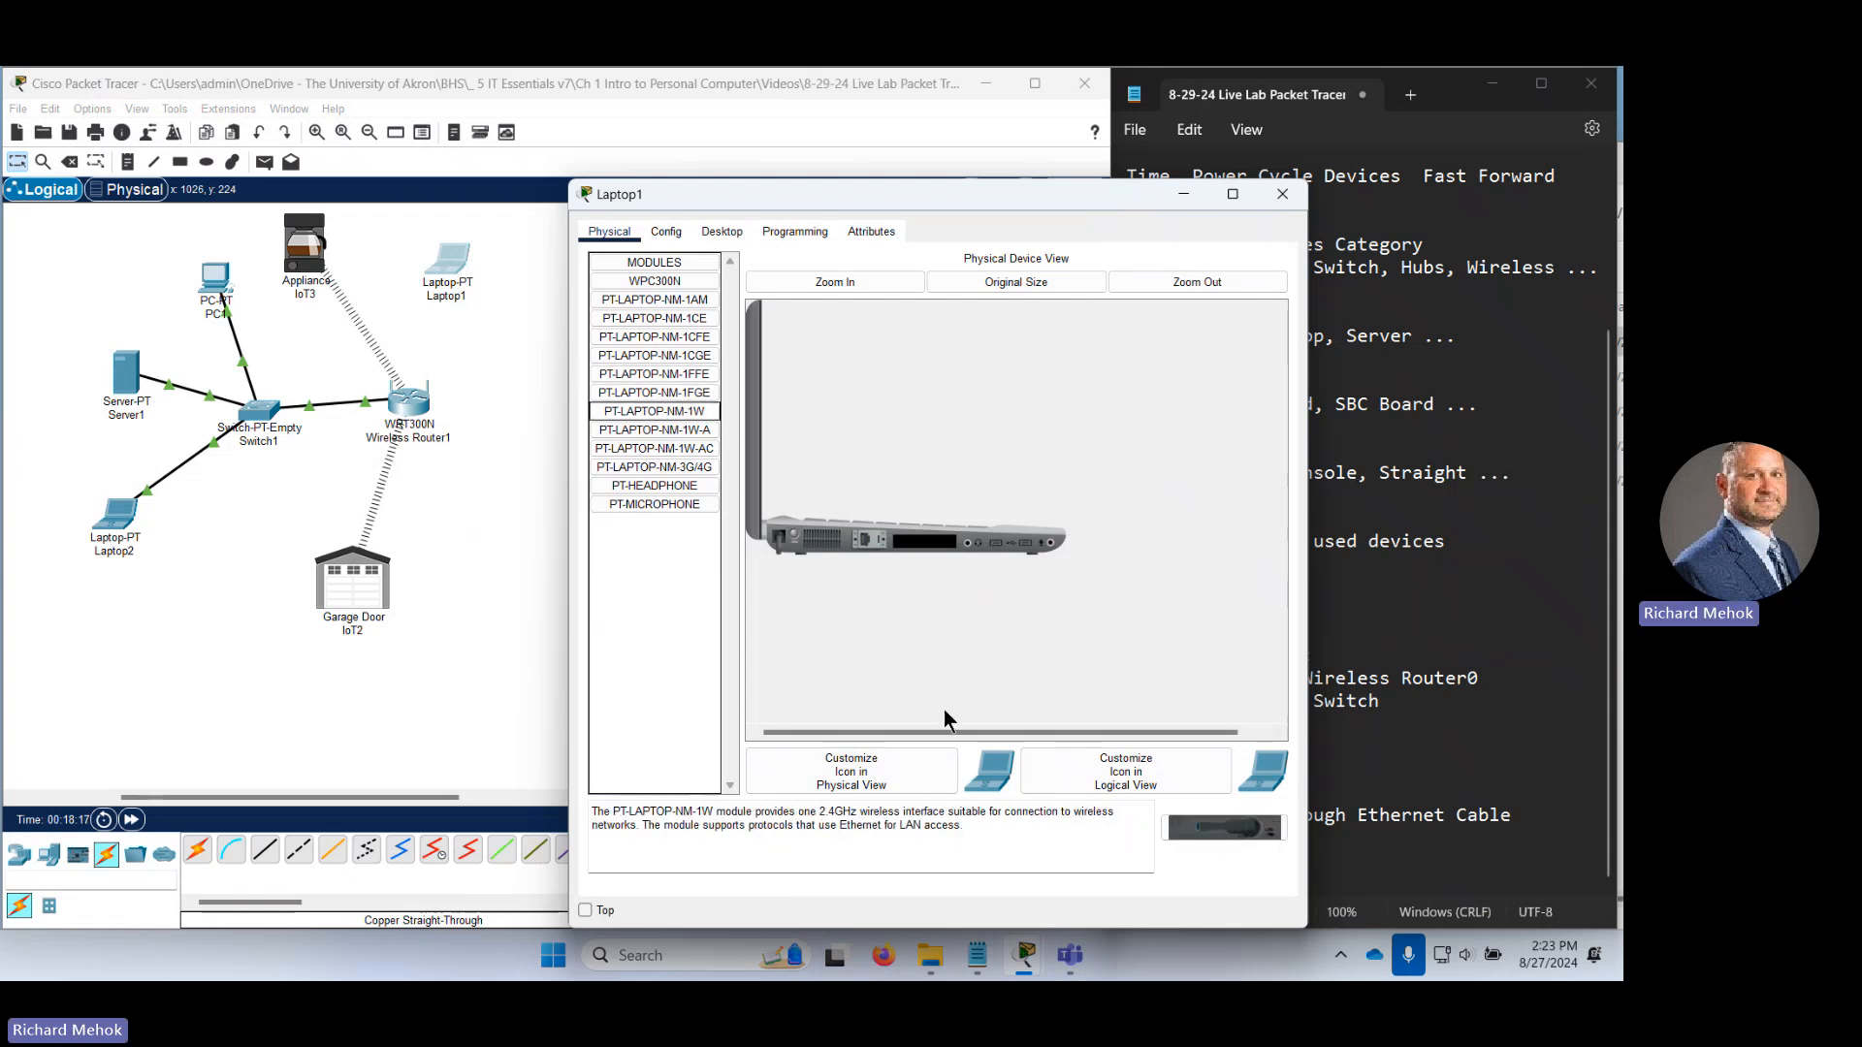
{"action": "left_click_drag", "start_coordinate": [819, 812], "coordinate": [862, 825]}
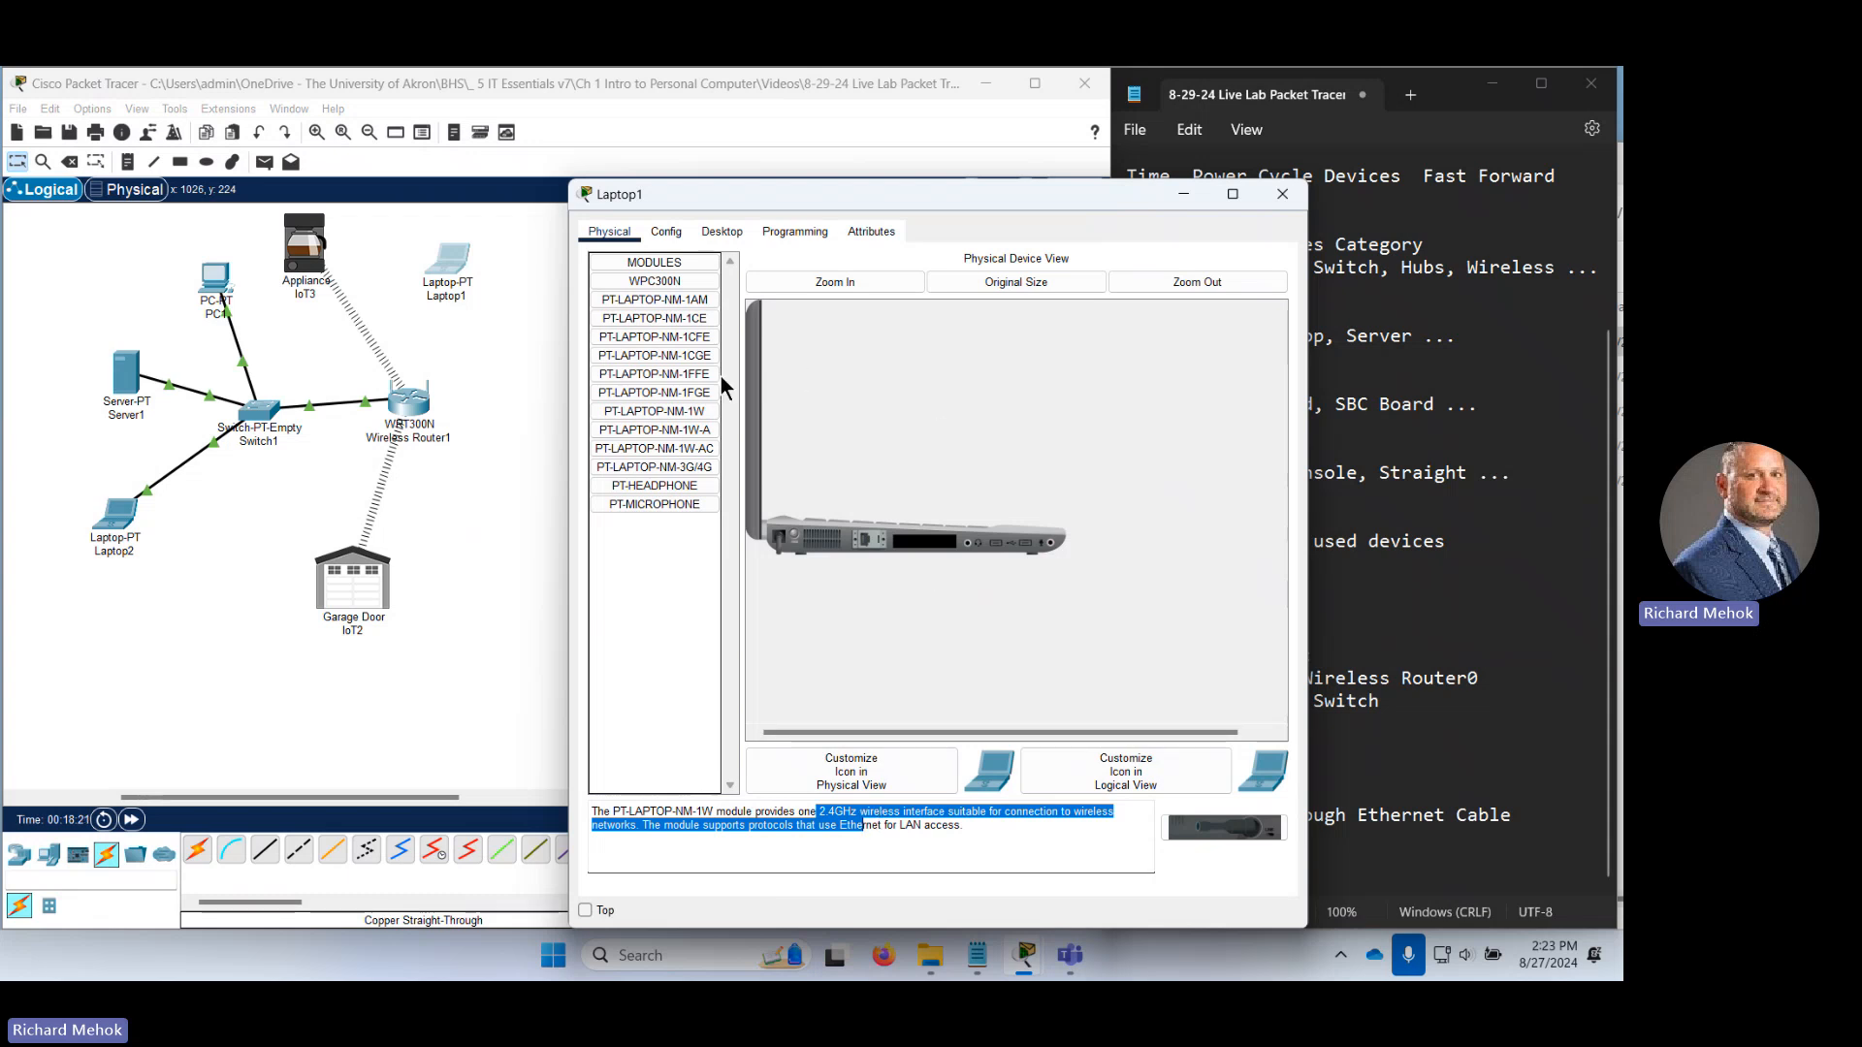
{"action": "left_click", "coordinate": [669, 433]}
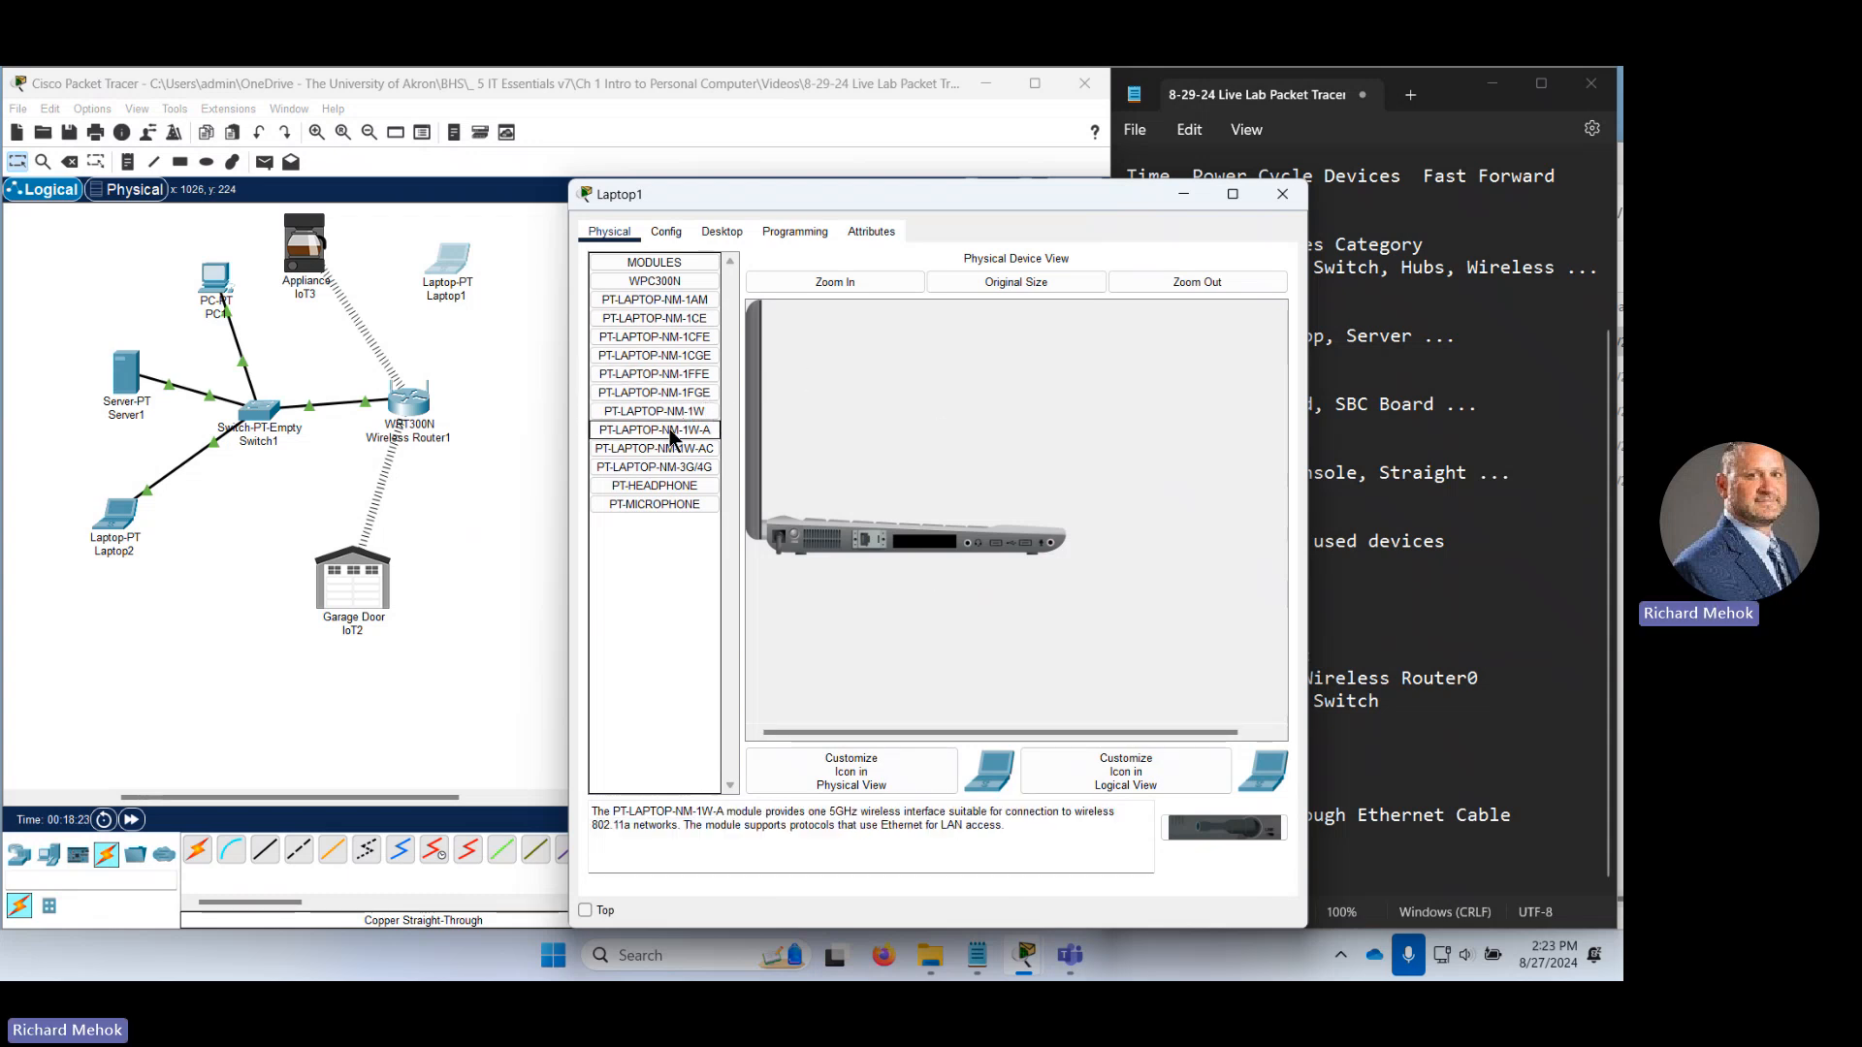
{"action": "left_click_drag", "start_coordinate": [702, 823], "coordinate": [984, 844]}
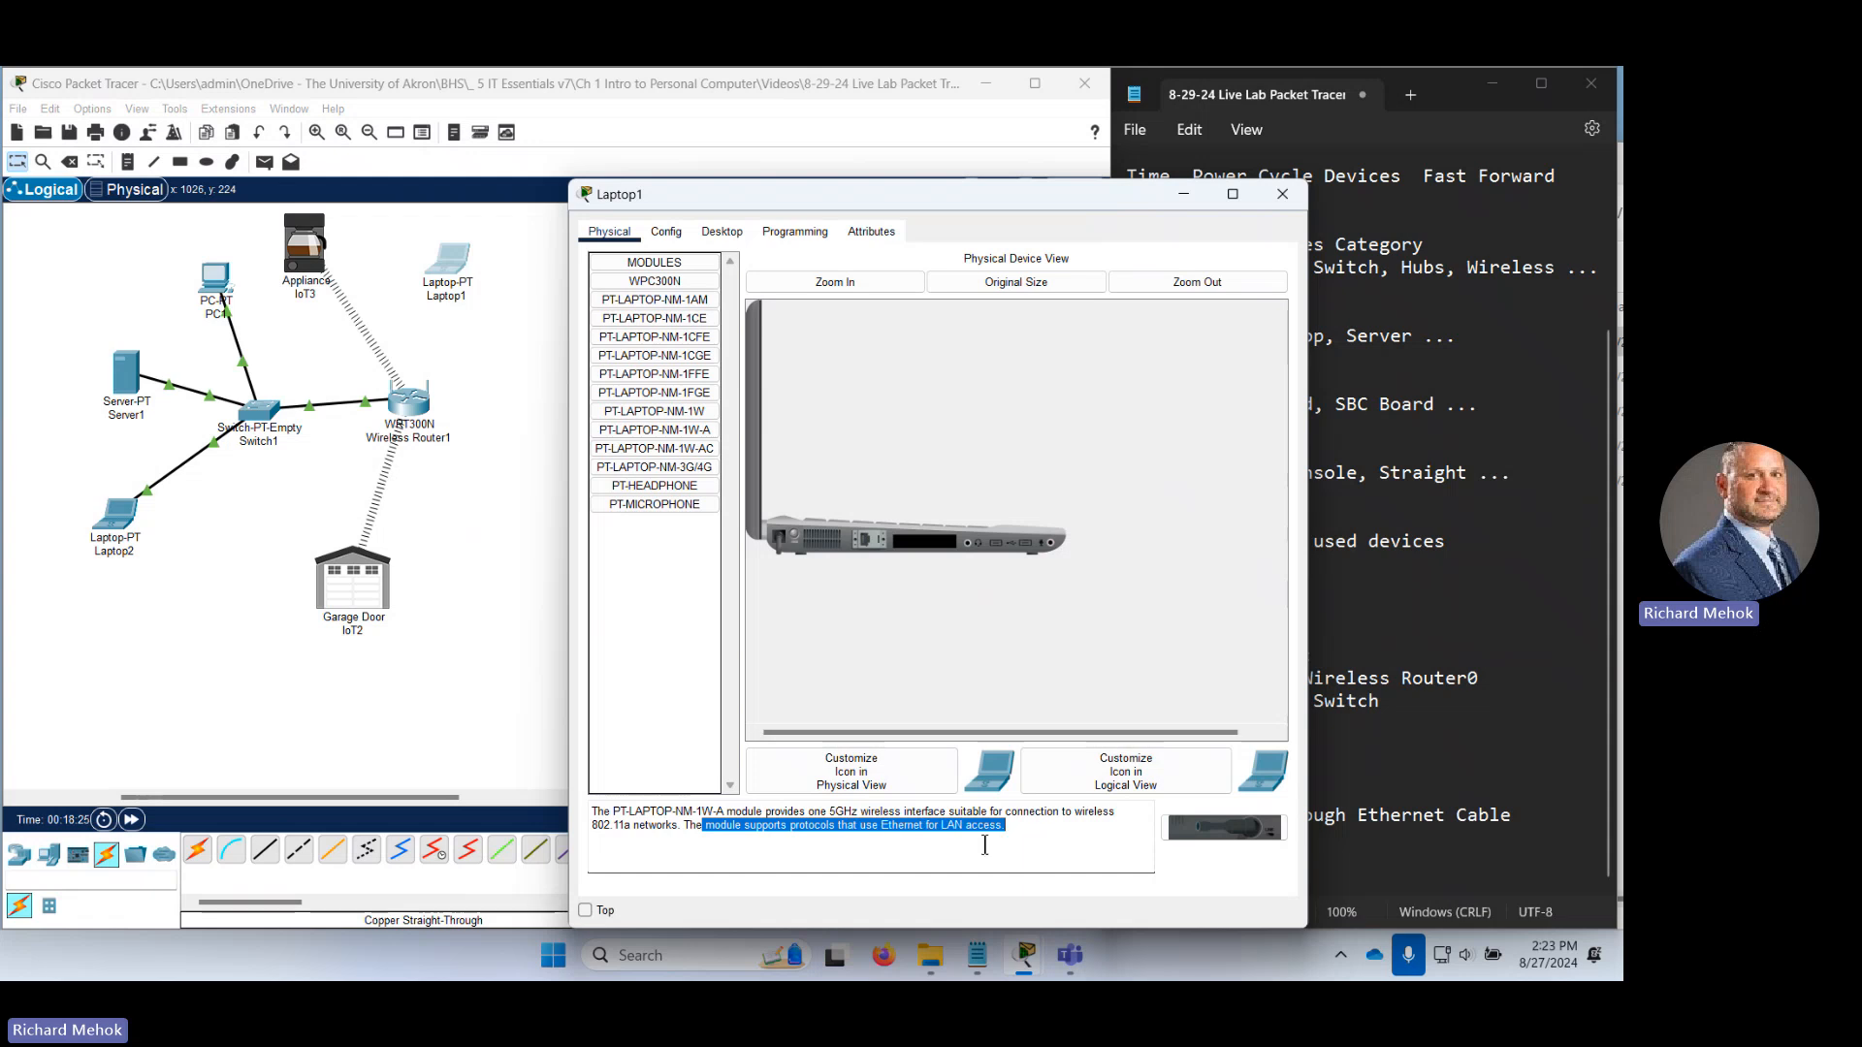
{"action": "left_click", "coordinate": [676, 452]}
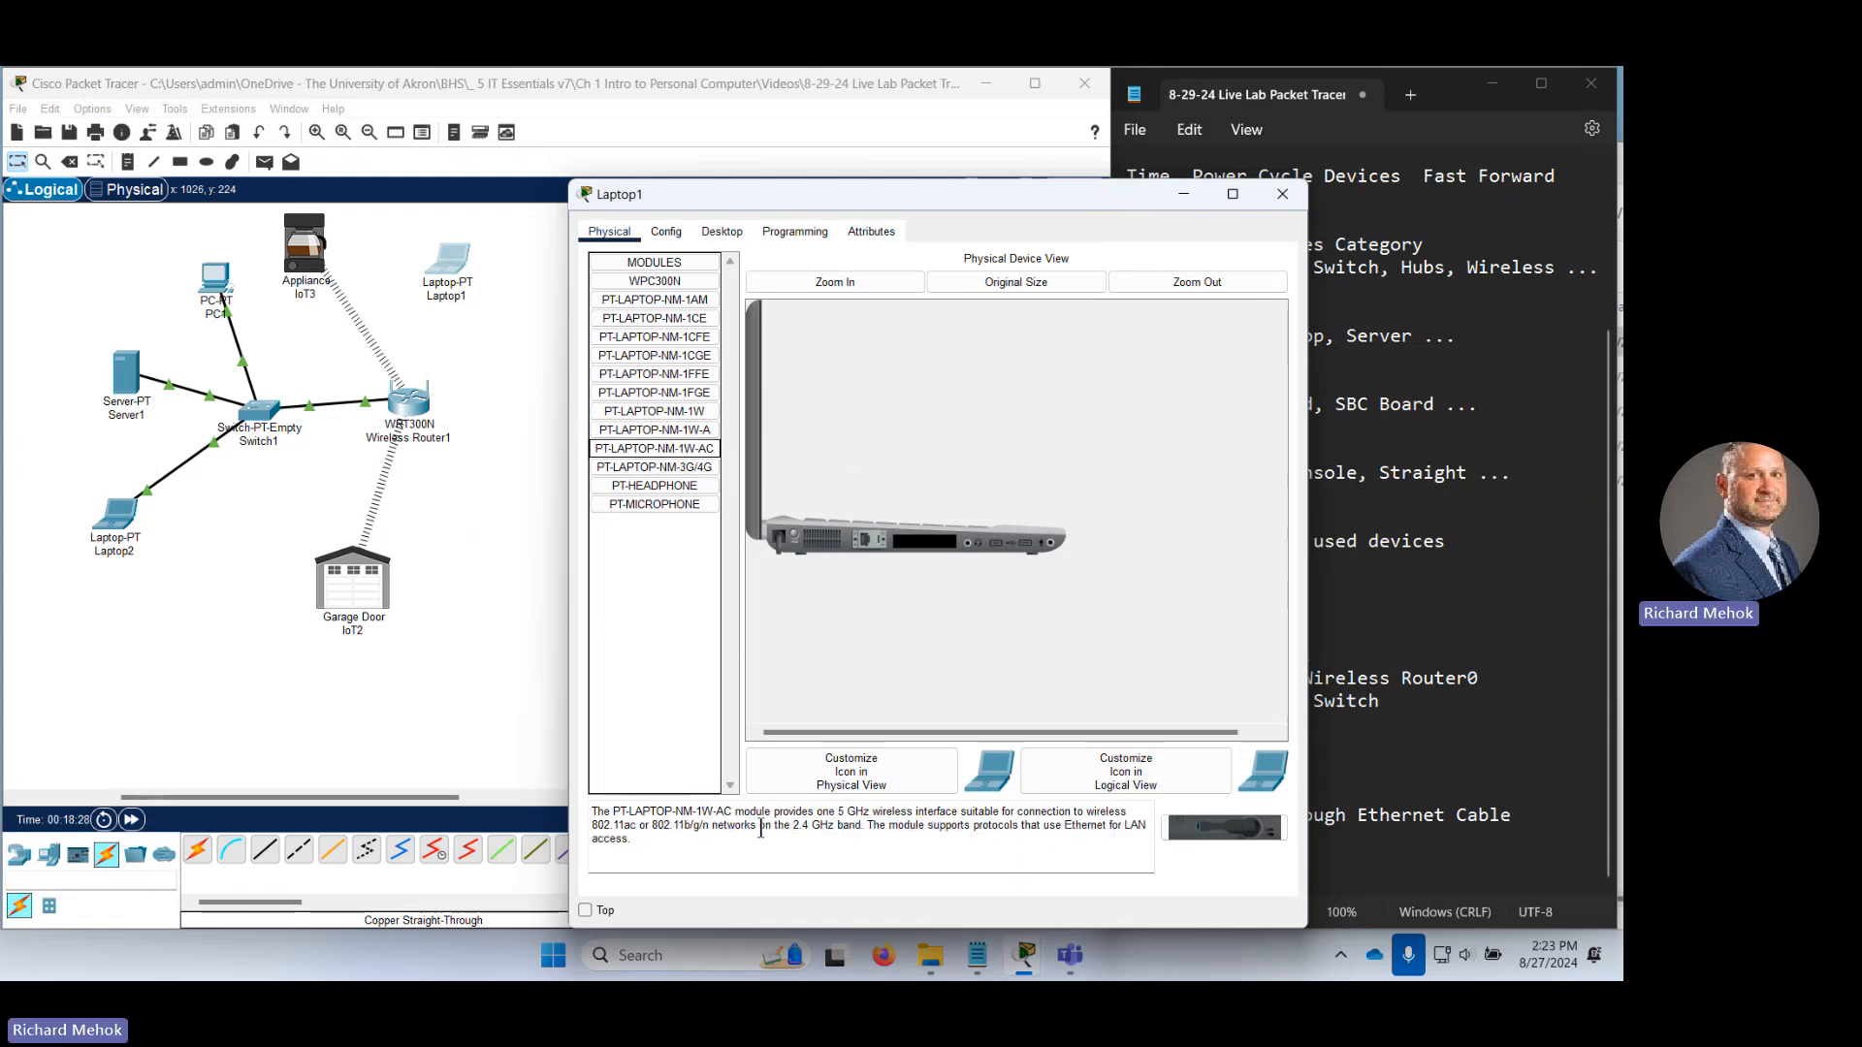
{"action": "left_click_drag", "start_coordinate": [761, 830], "coordinate": [868, 832]}
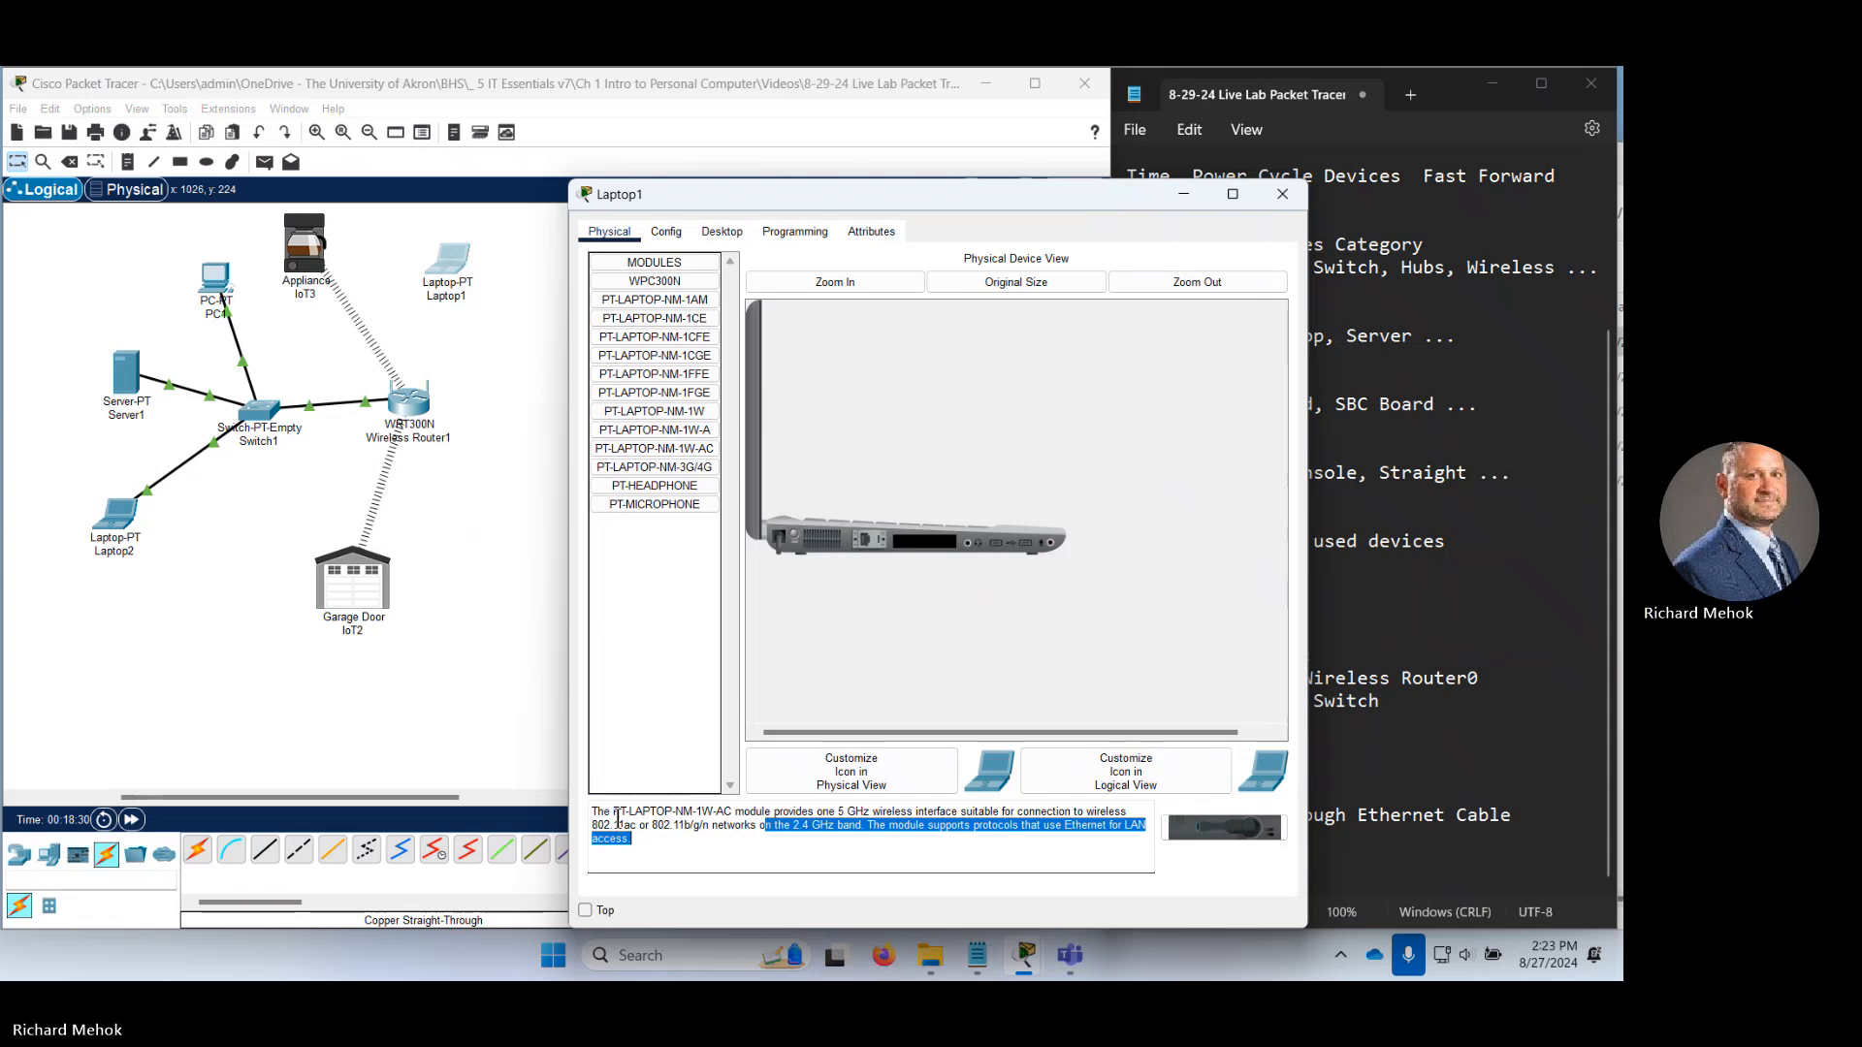
{"action": "left_click_drag", "start_coordinate": [616, 822], "coordinate": [882, 813]}
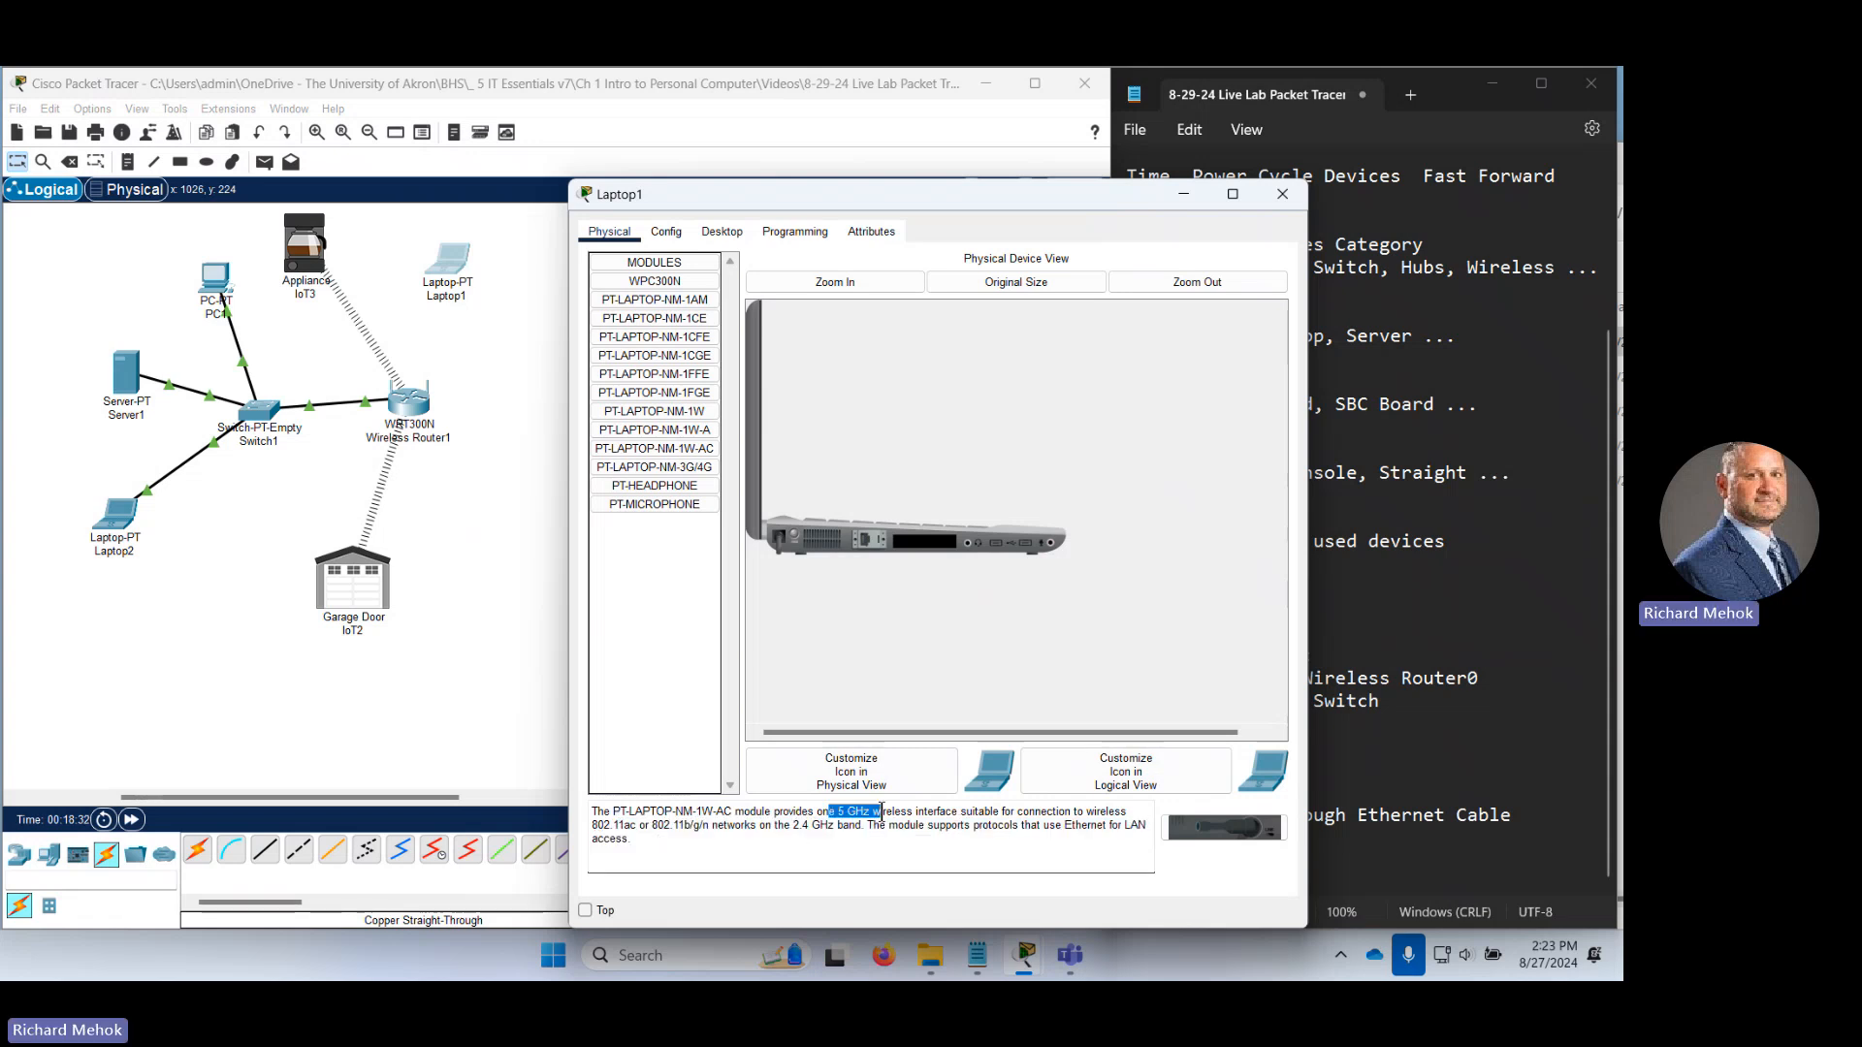
{"action": "left_click_drag", "start_coordinate": [593, 826], "coordinate": [870, 824]}
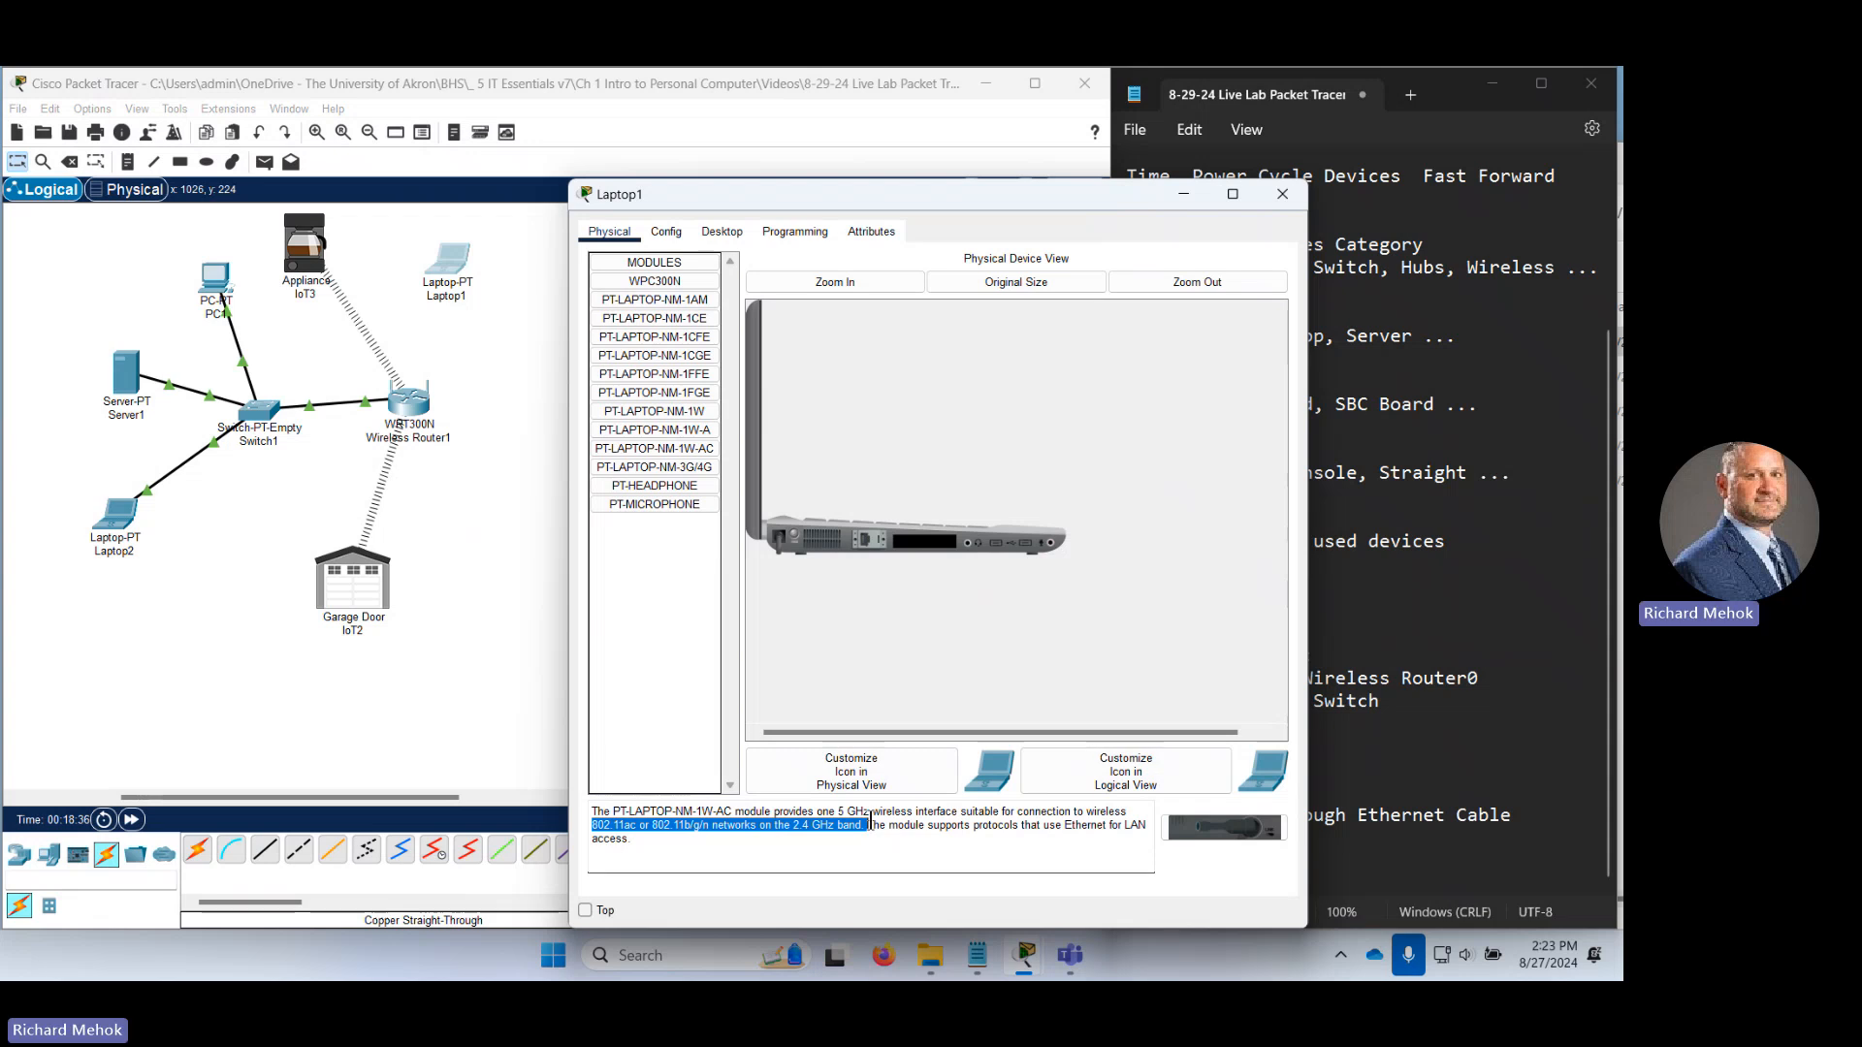
{"action": "left_click", "coordinate": [602, 834]}
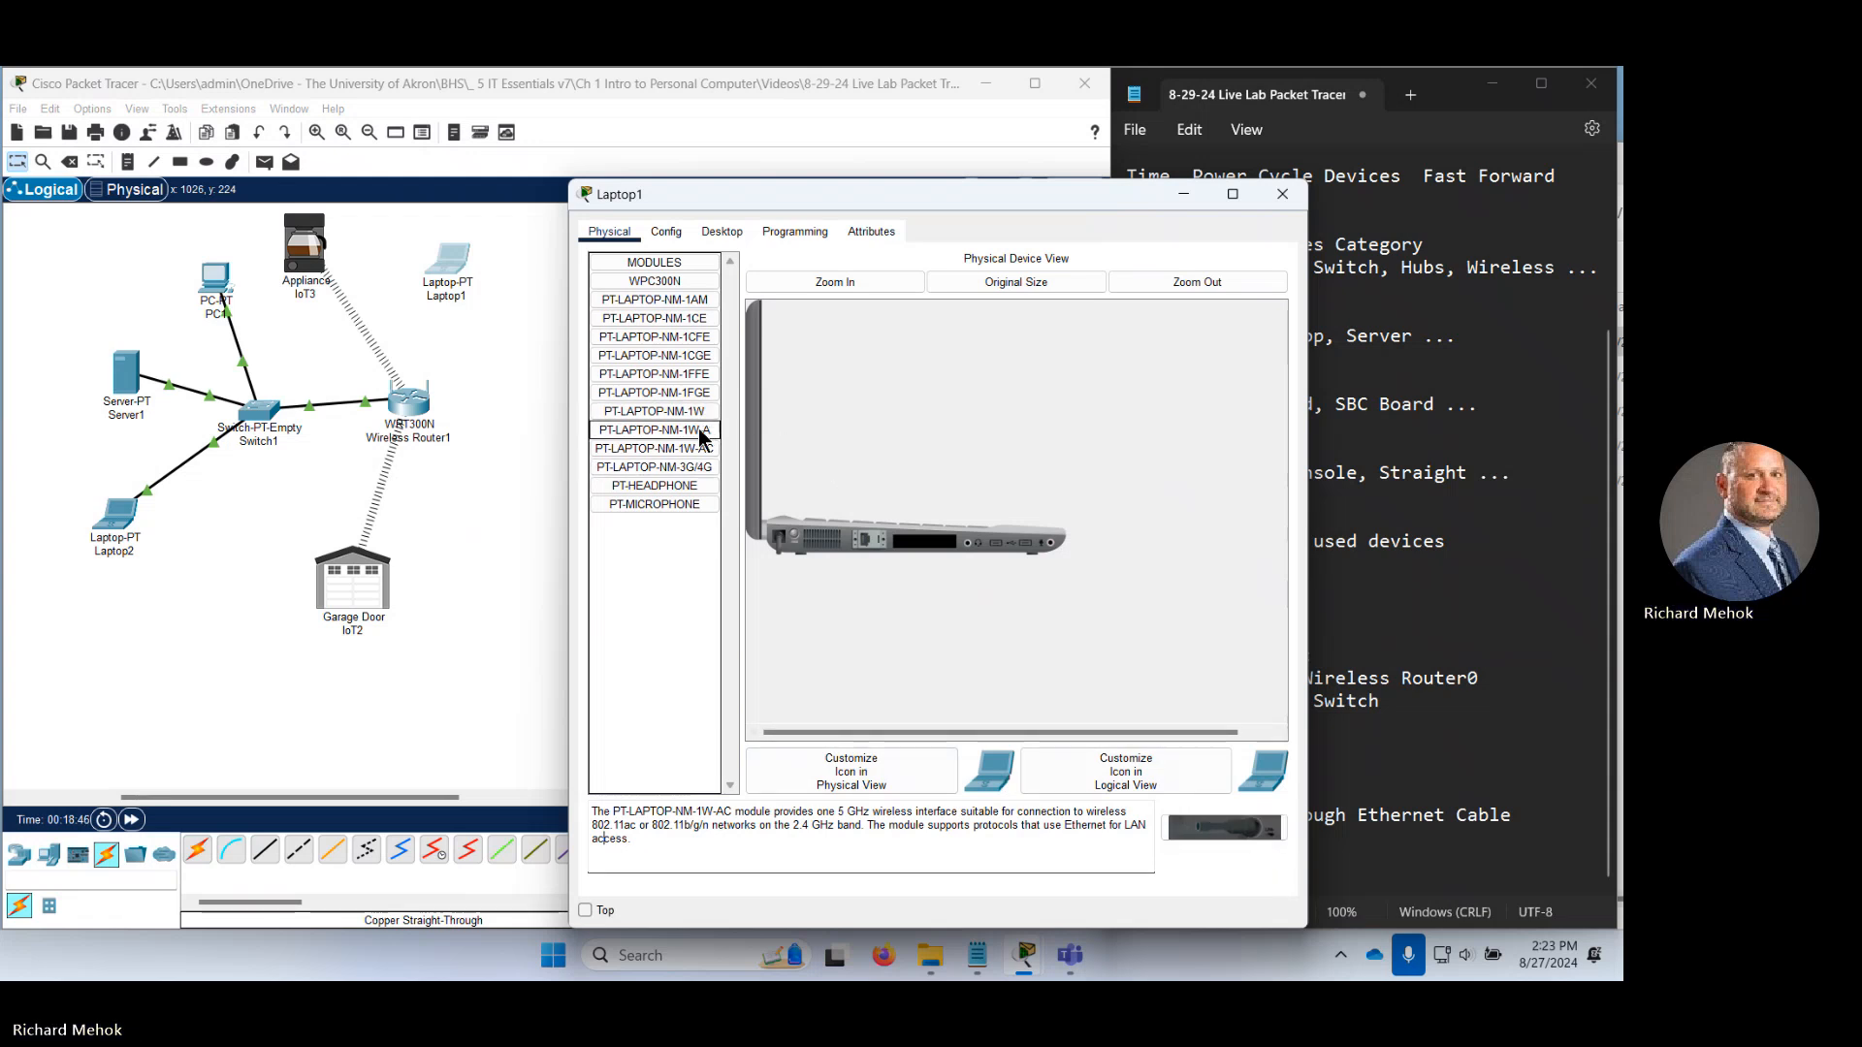
Install the PT-LAPTOP-NM-1W-A wireless module in Laptop1's empty slot, power the laptop on and fast-forward the simulation time.
{"action": "left_click_drag", "start_coordinate": [699, 429], "coordinate": [920, 545]}
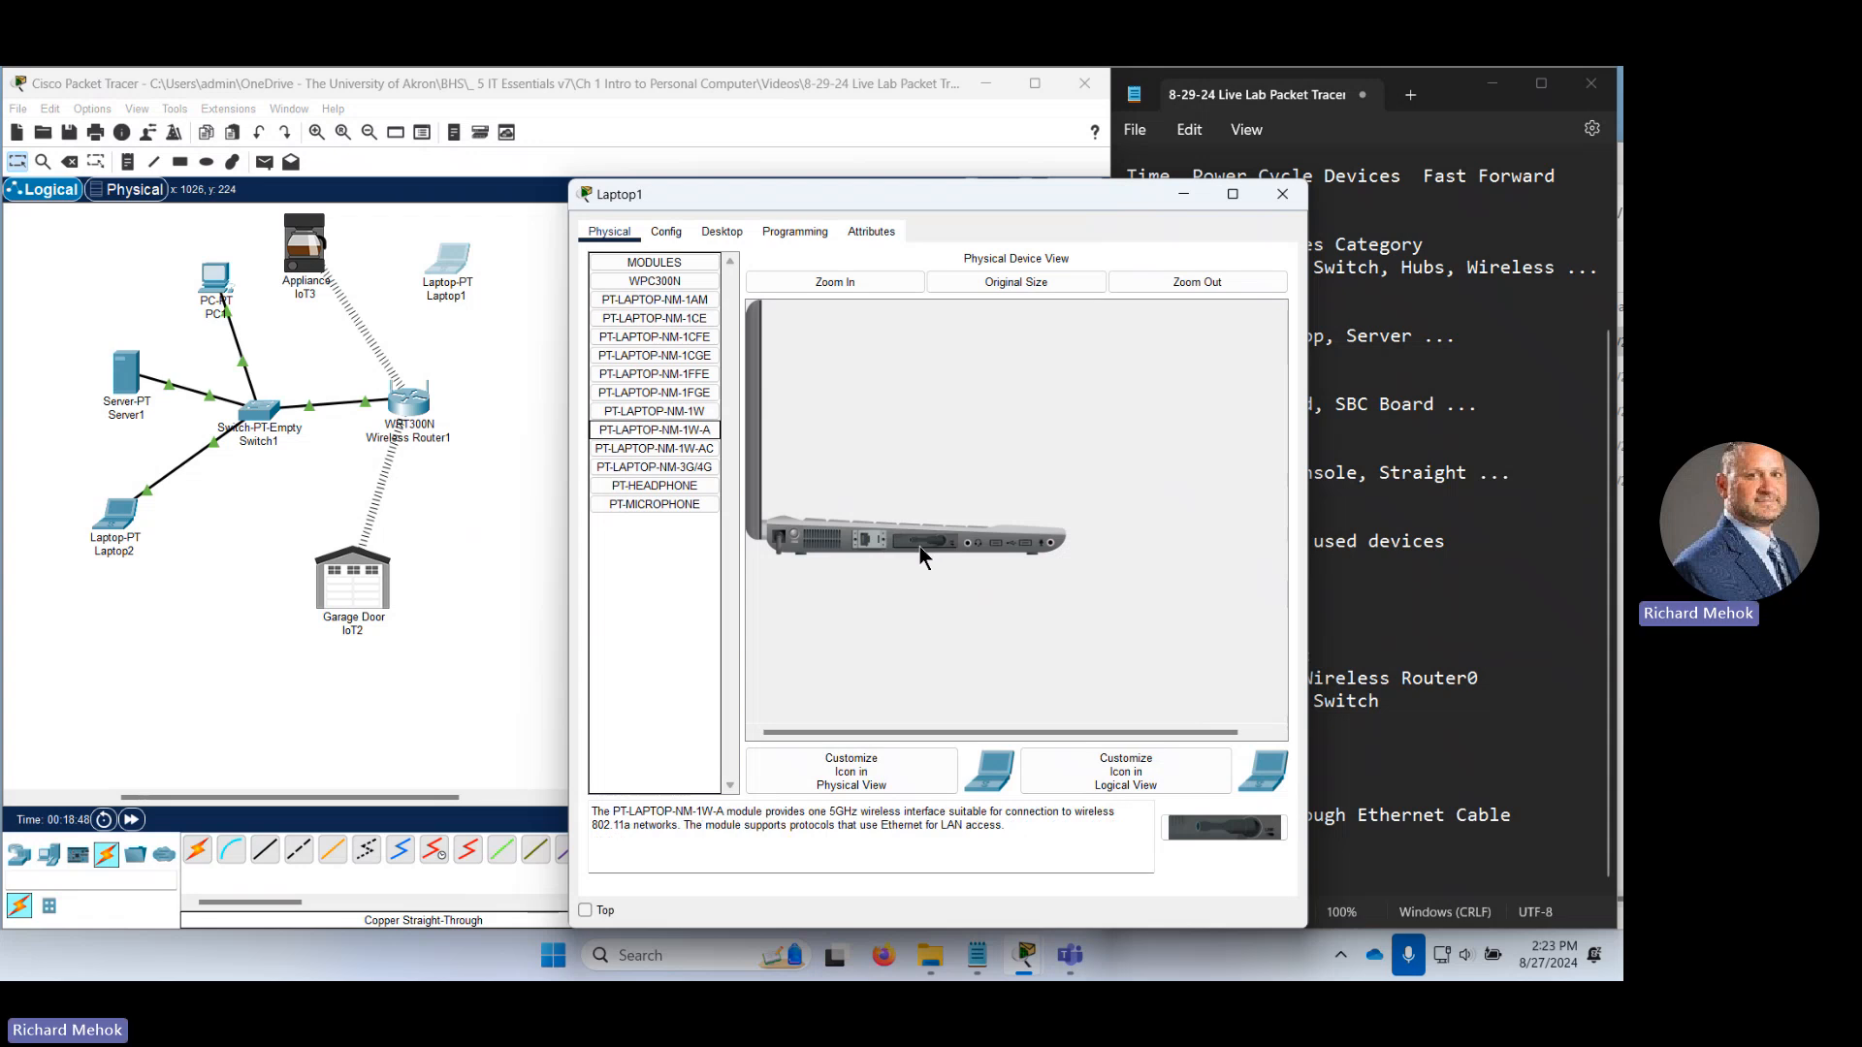
{"action": "left_click", "coordinate": [1183, 193]}
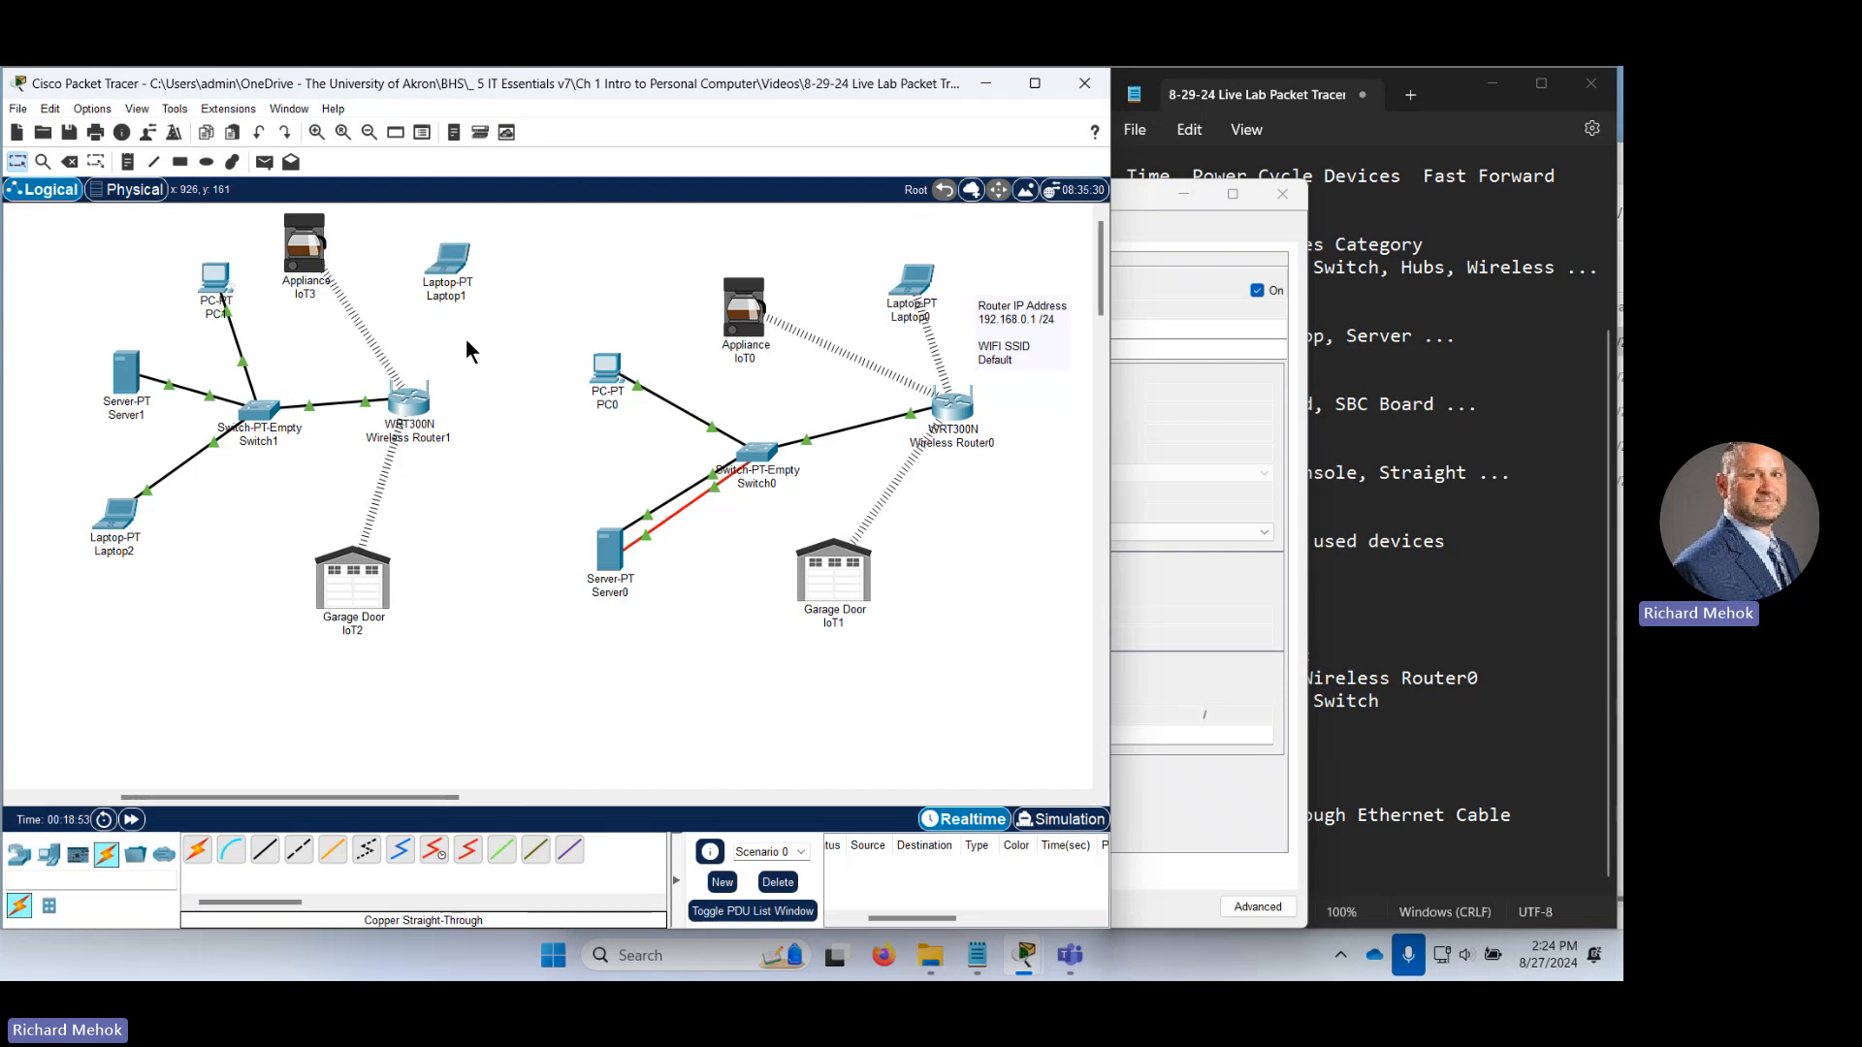
{"action": "left_click", "coordinate": [131, 822]}
Open Laptop1's Wireless0 interface configuration and check its SSID and IP configuration.
{"action": "left_click", "coordinate": [456, 274]}
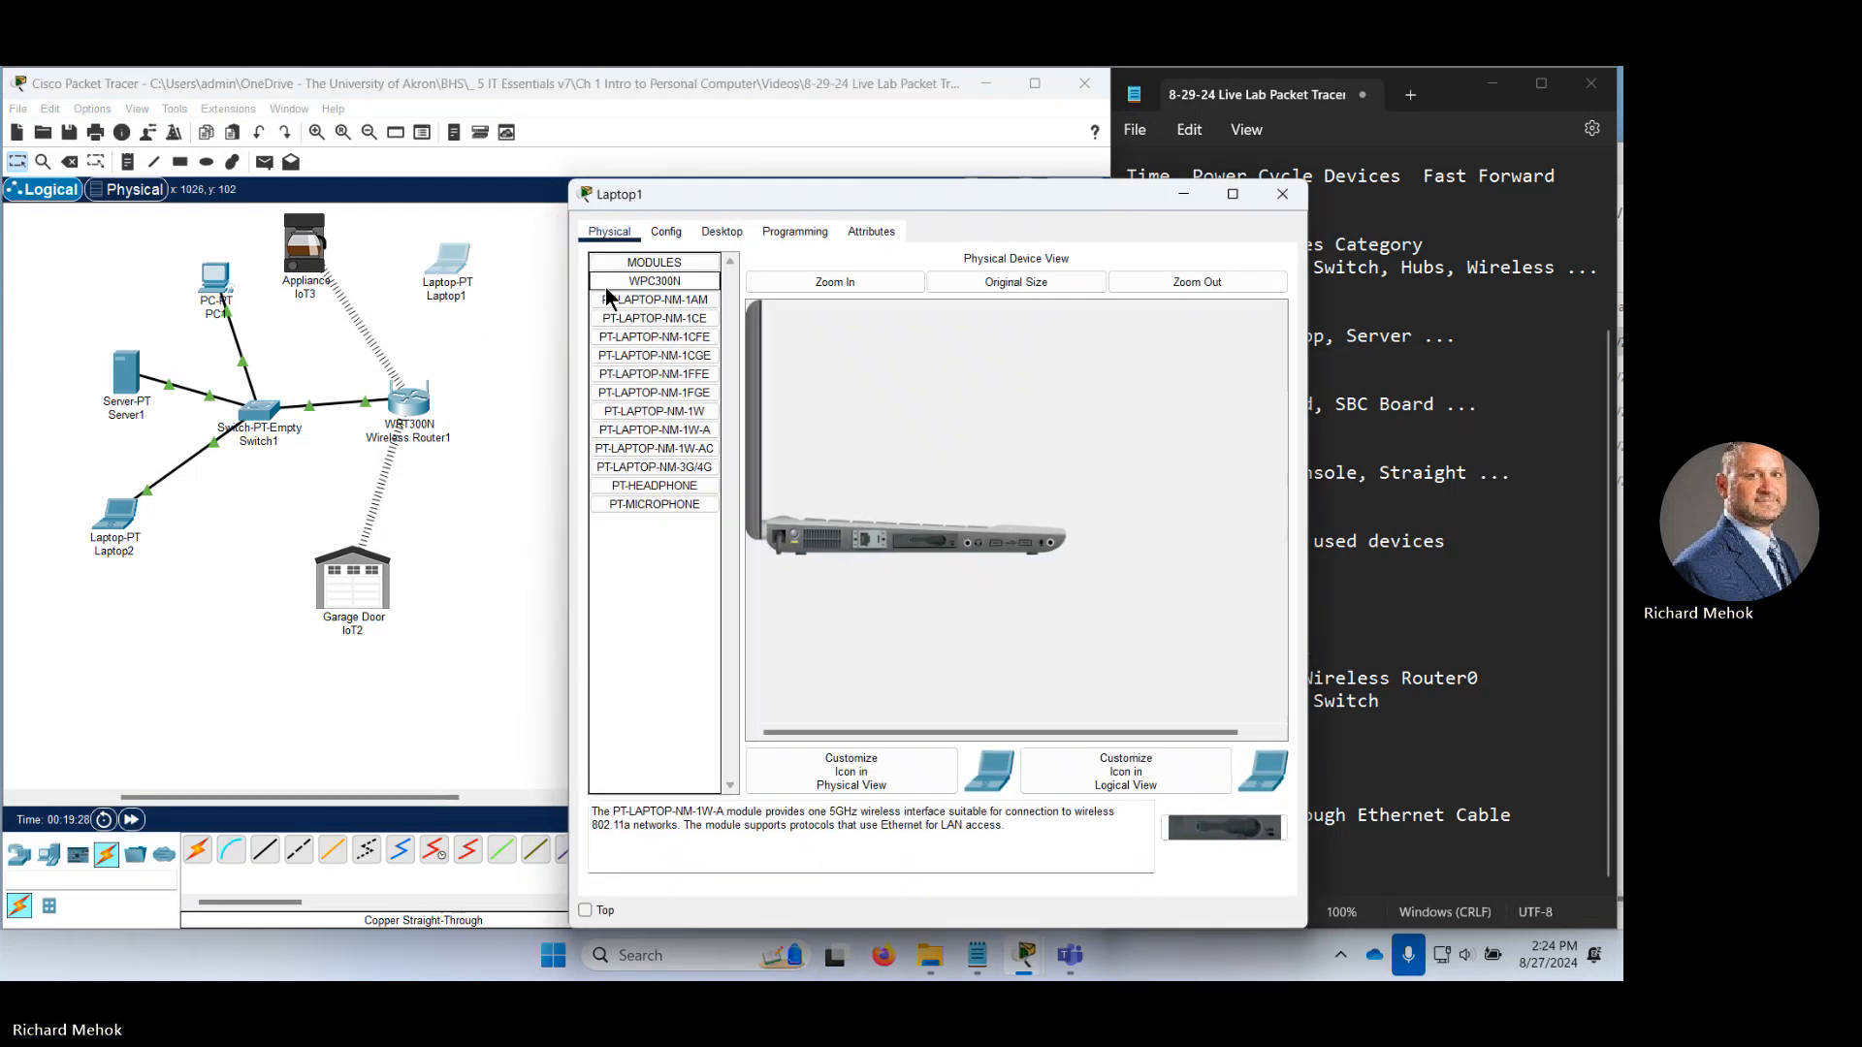
{"action": "left_click", "coordinate": [721, 233]}
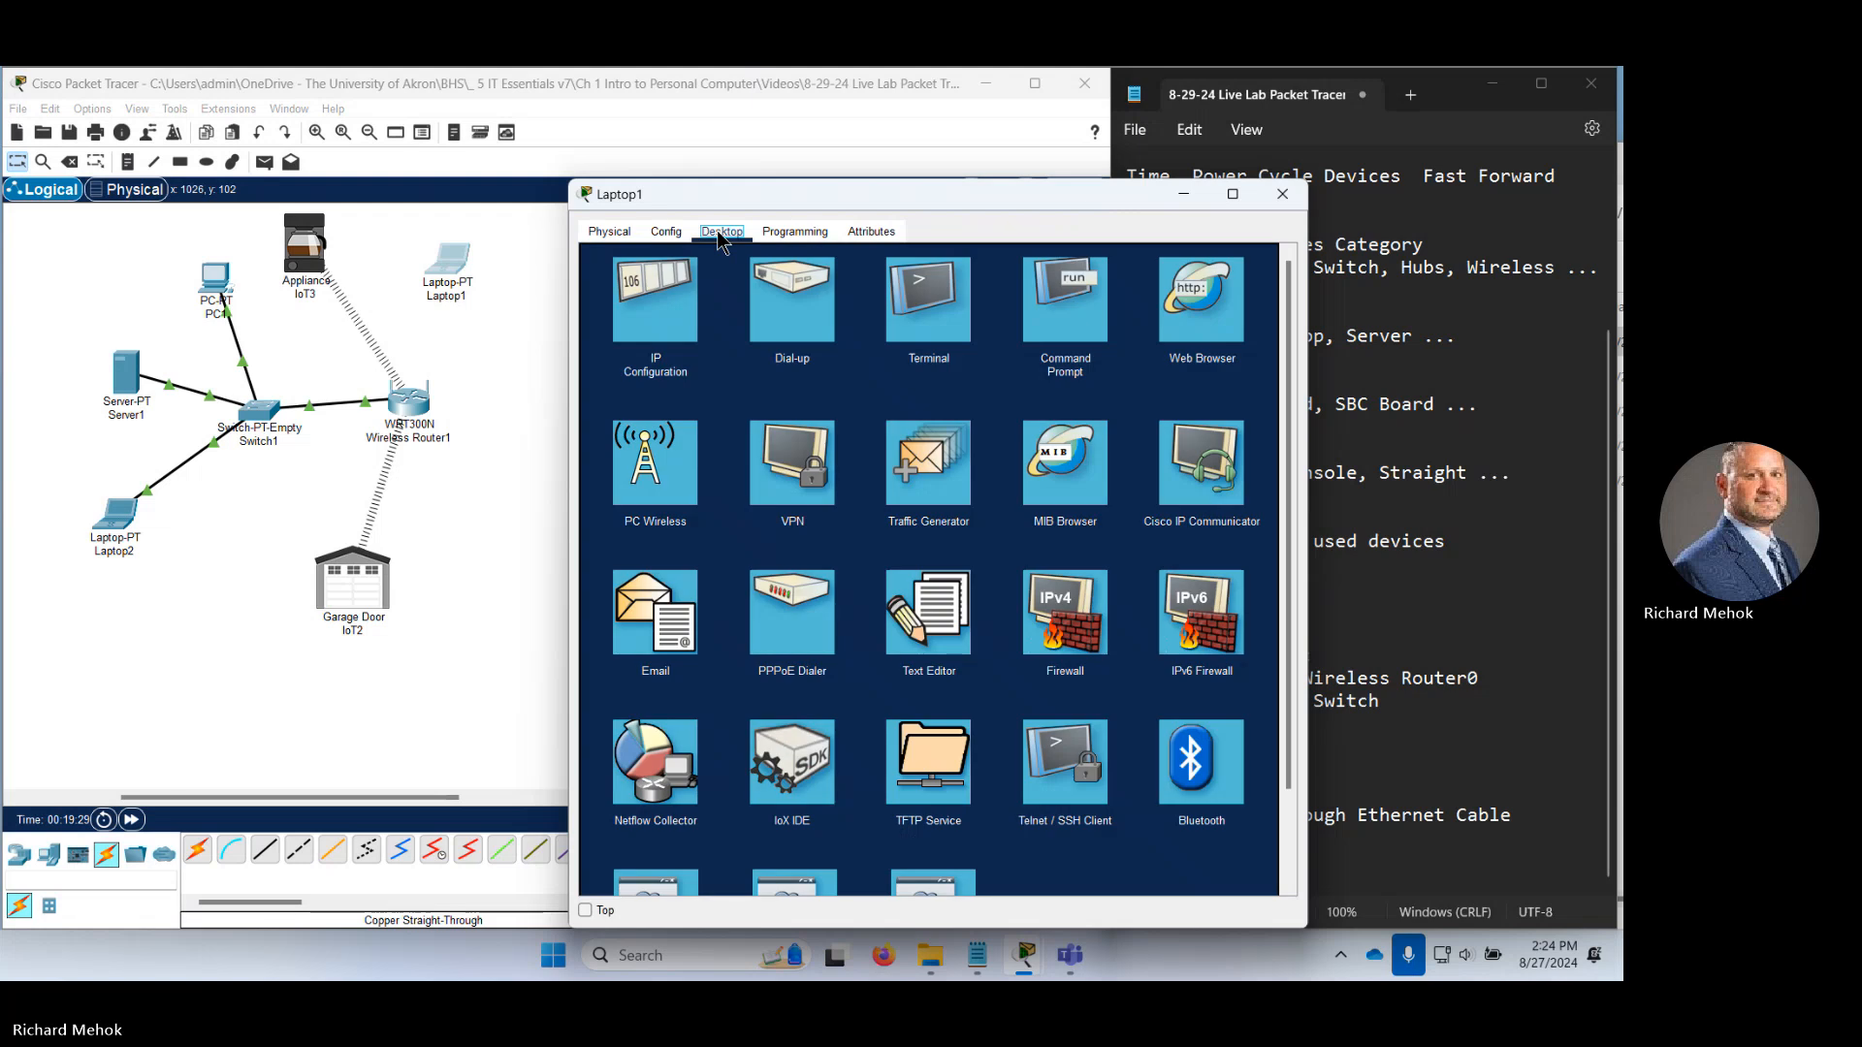
{"action": "left_click", "coordinate": [668, 233]}
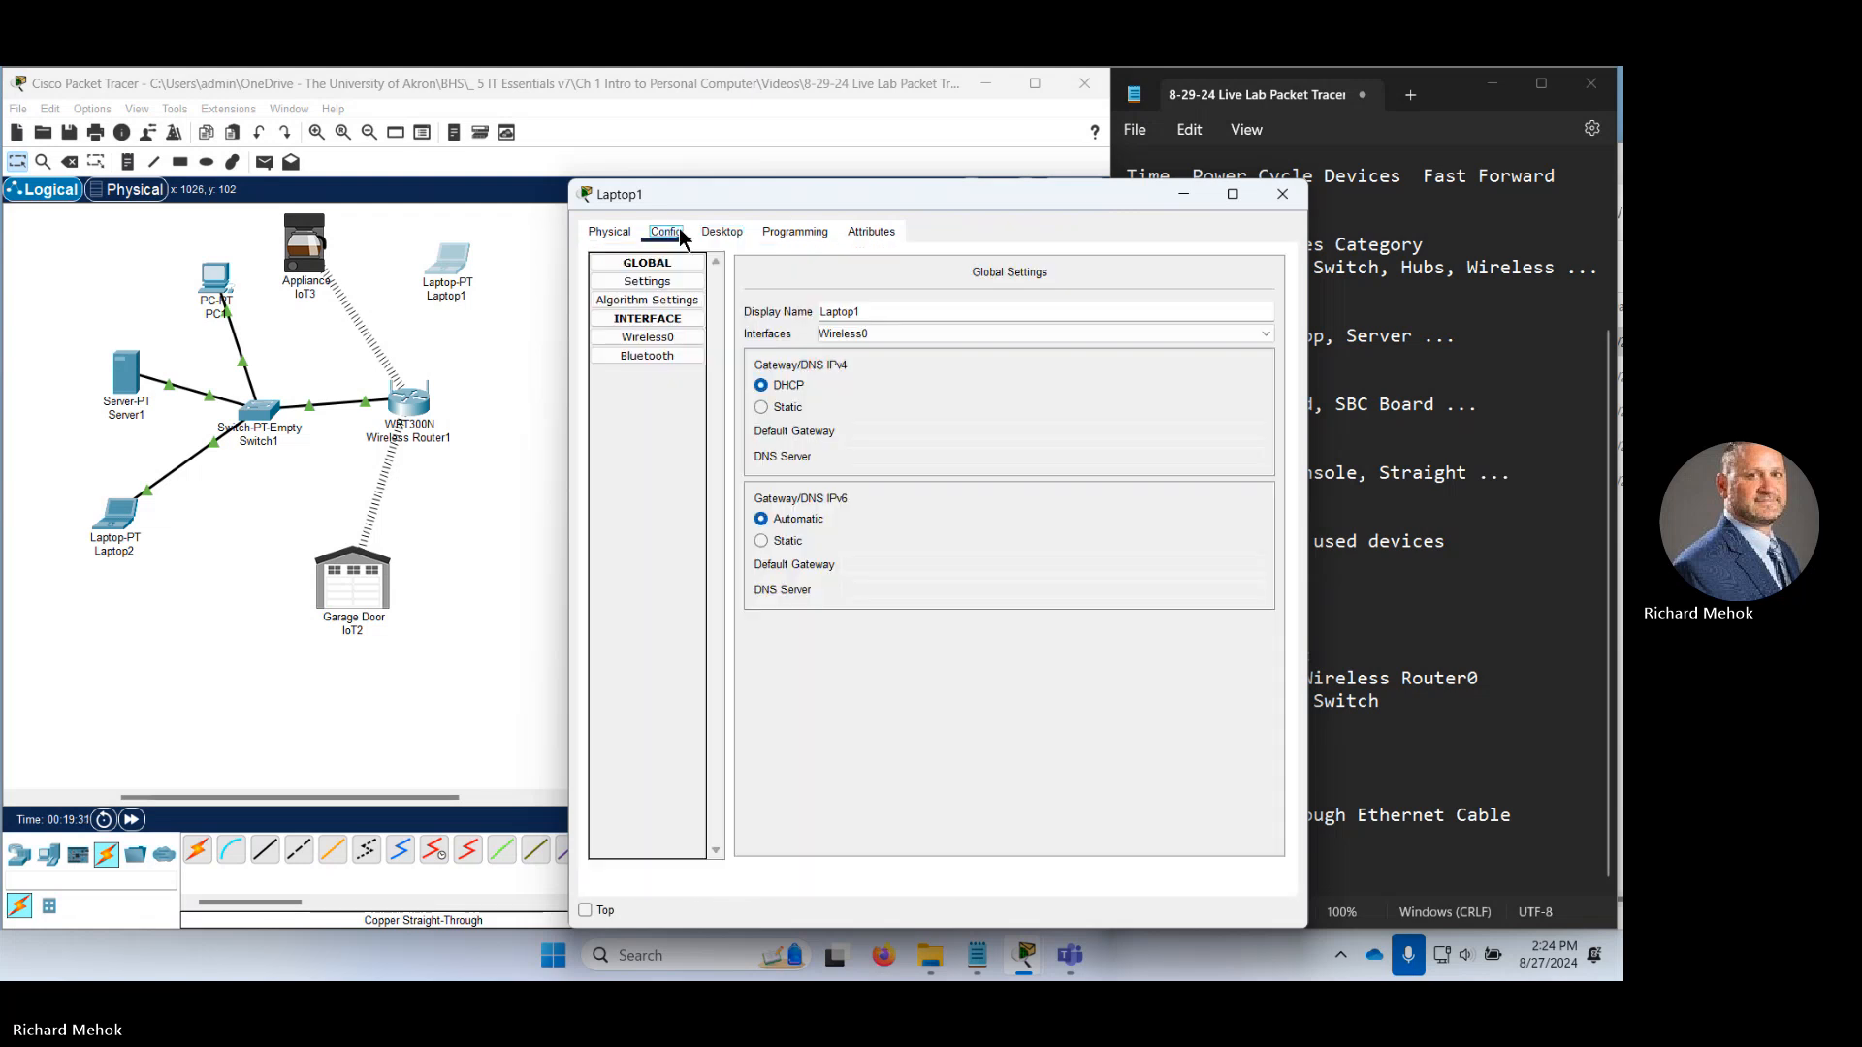
{"action": "left_click", "coordinate": [684, 340]}
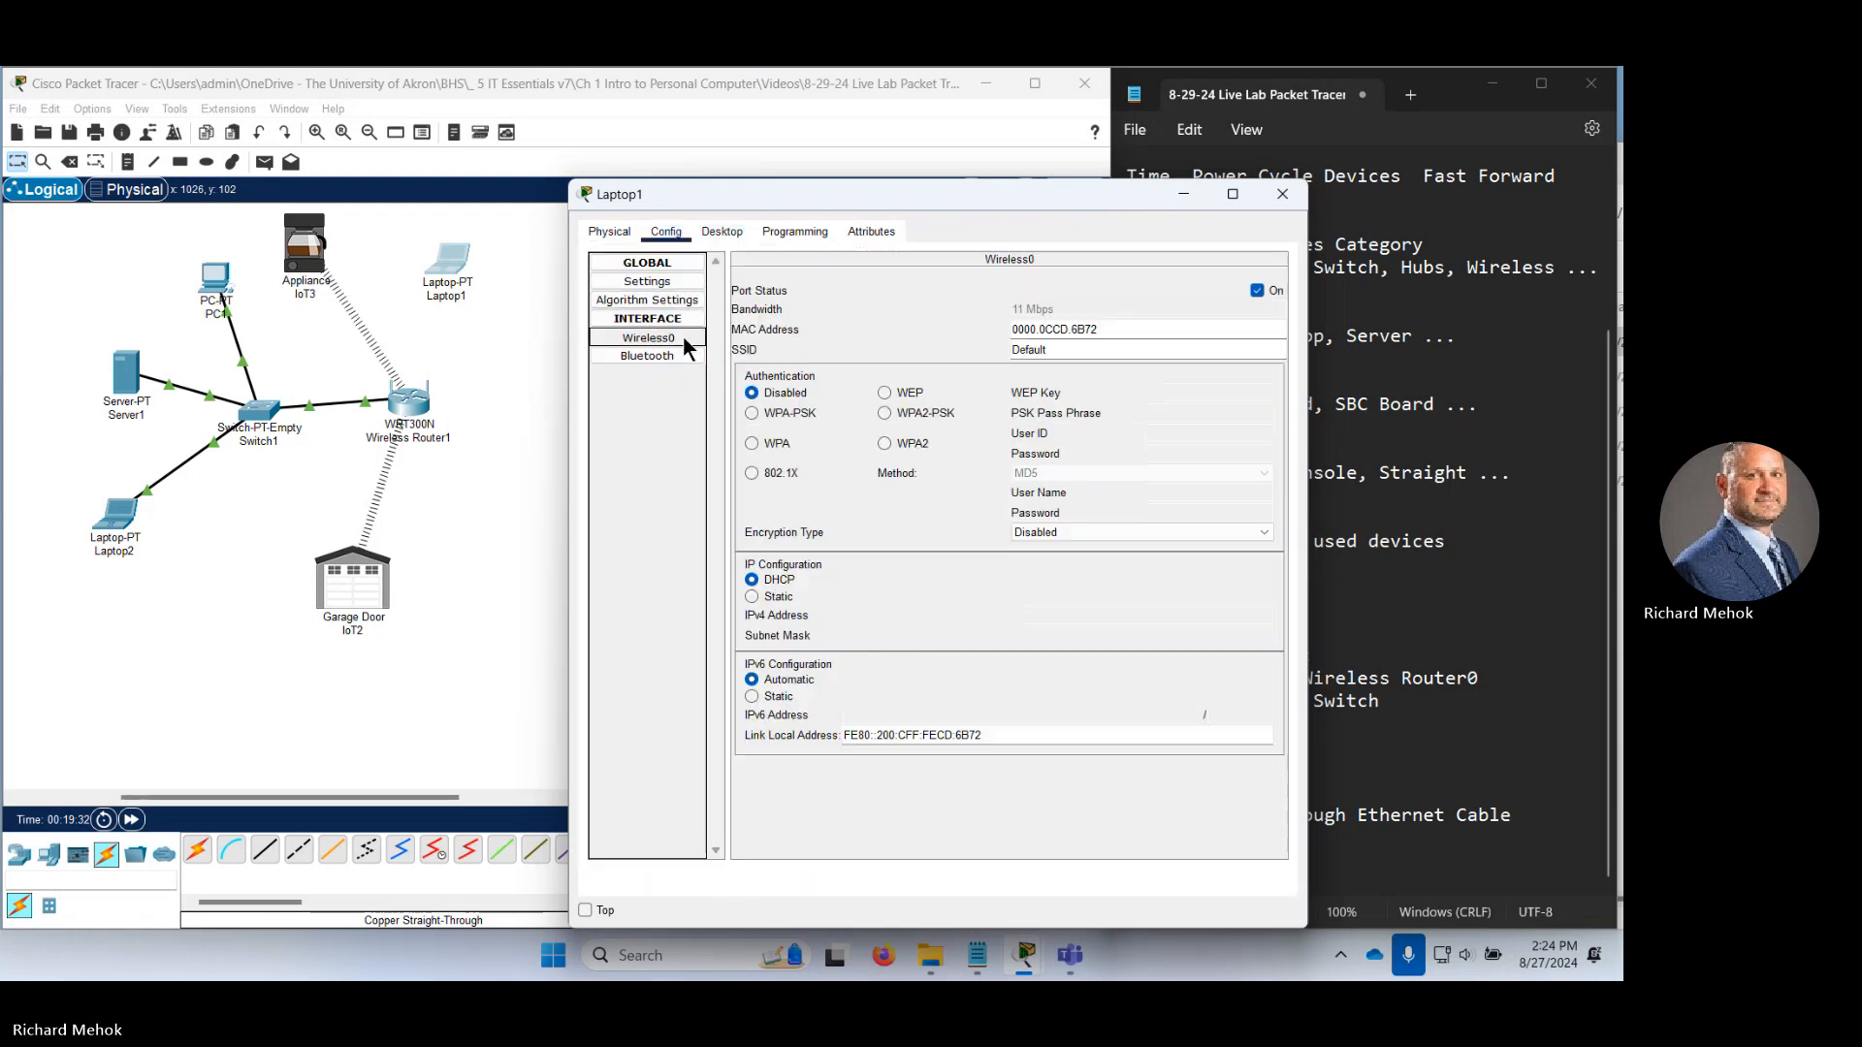
{"action": "left_click", "coordinate": [1075, 346]}
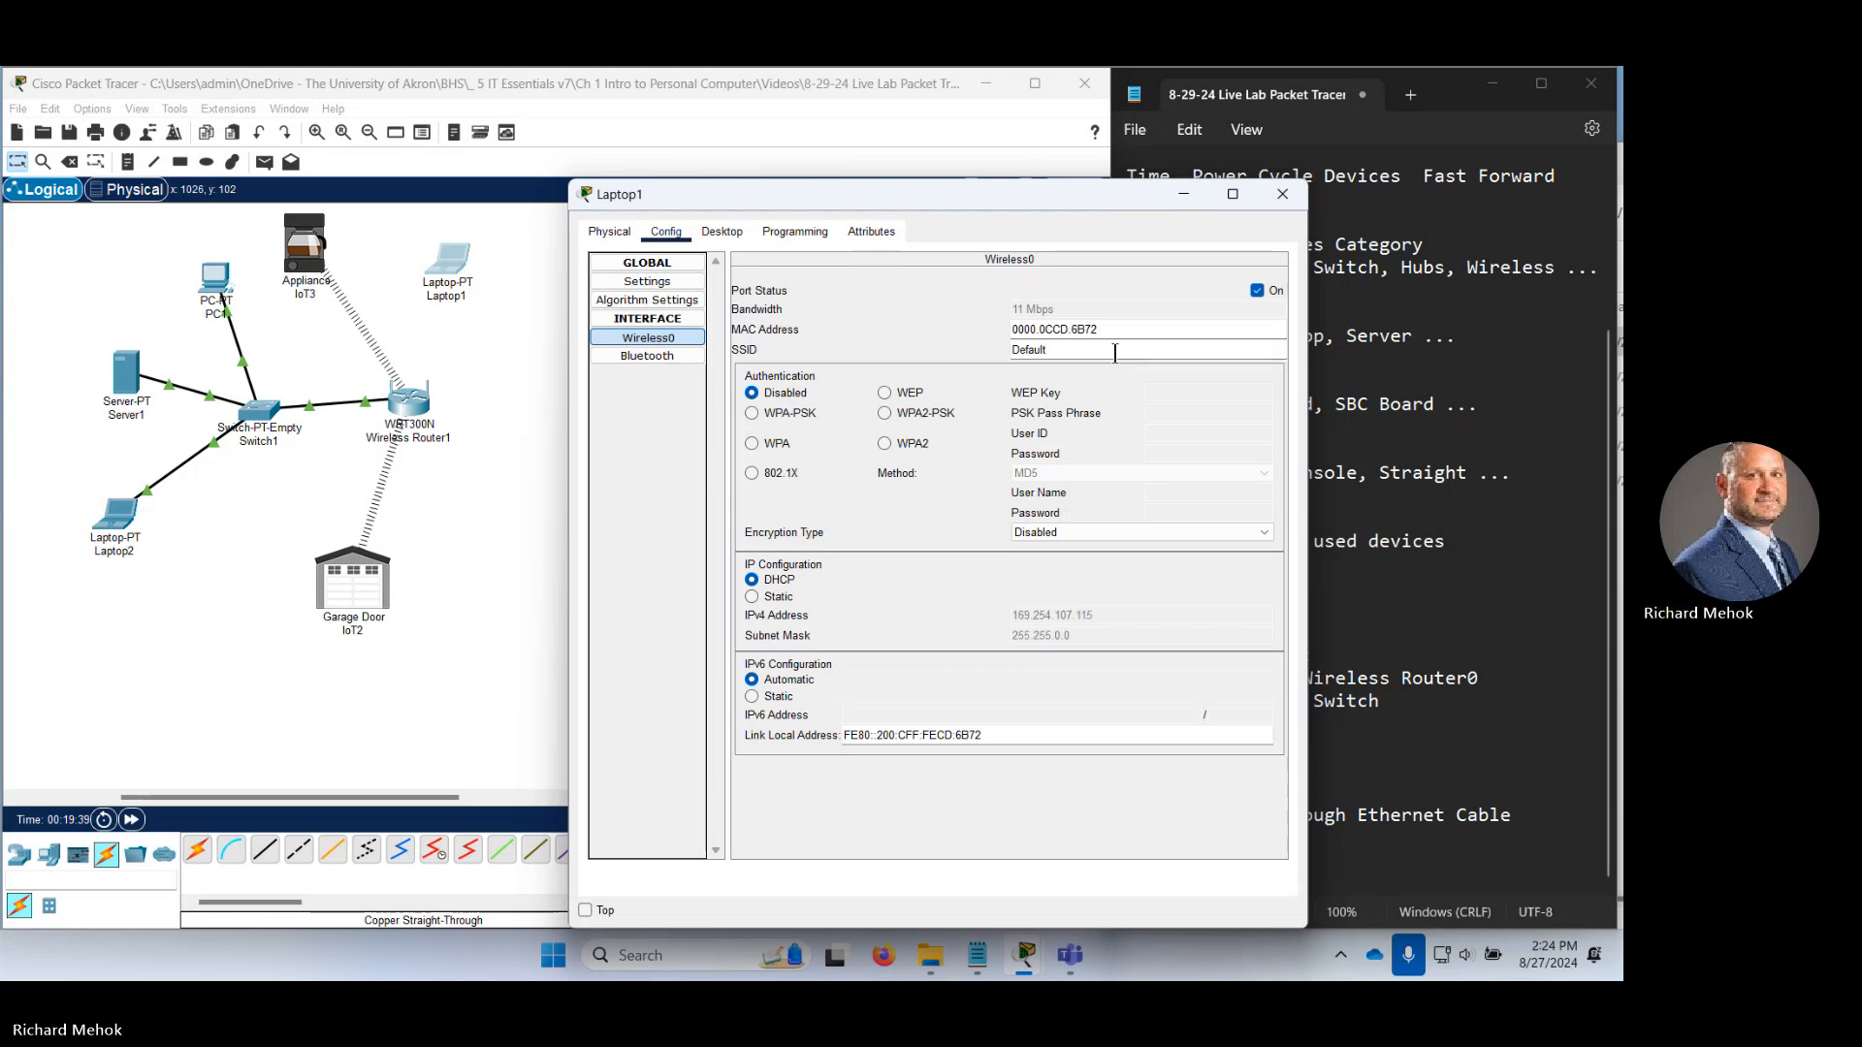
Check the SSID in the garage door IoT2's Wireless0 interface configuration.
{"action": "left_click", "coordinate": [1282, 194]}
{"action": "left_click", "coordinate": [352, 580]}
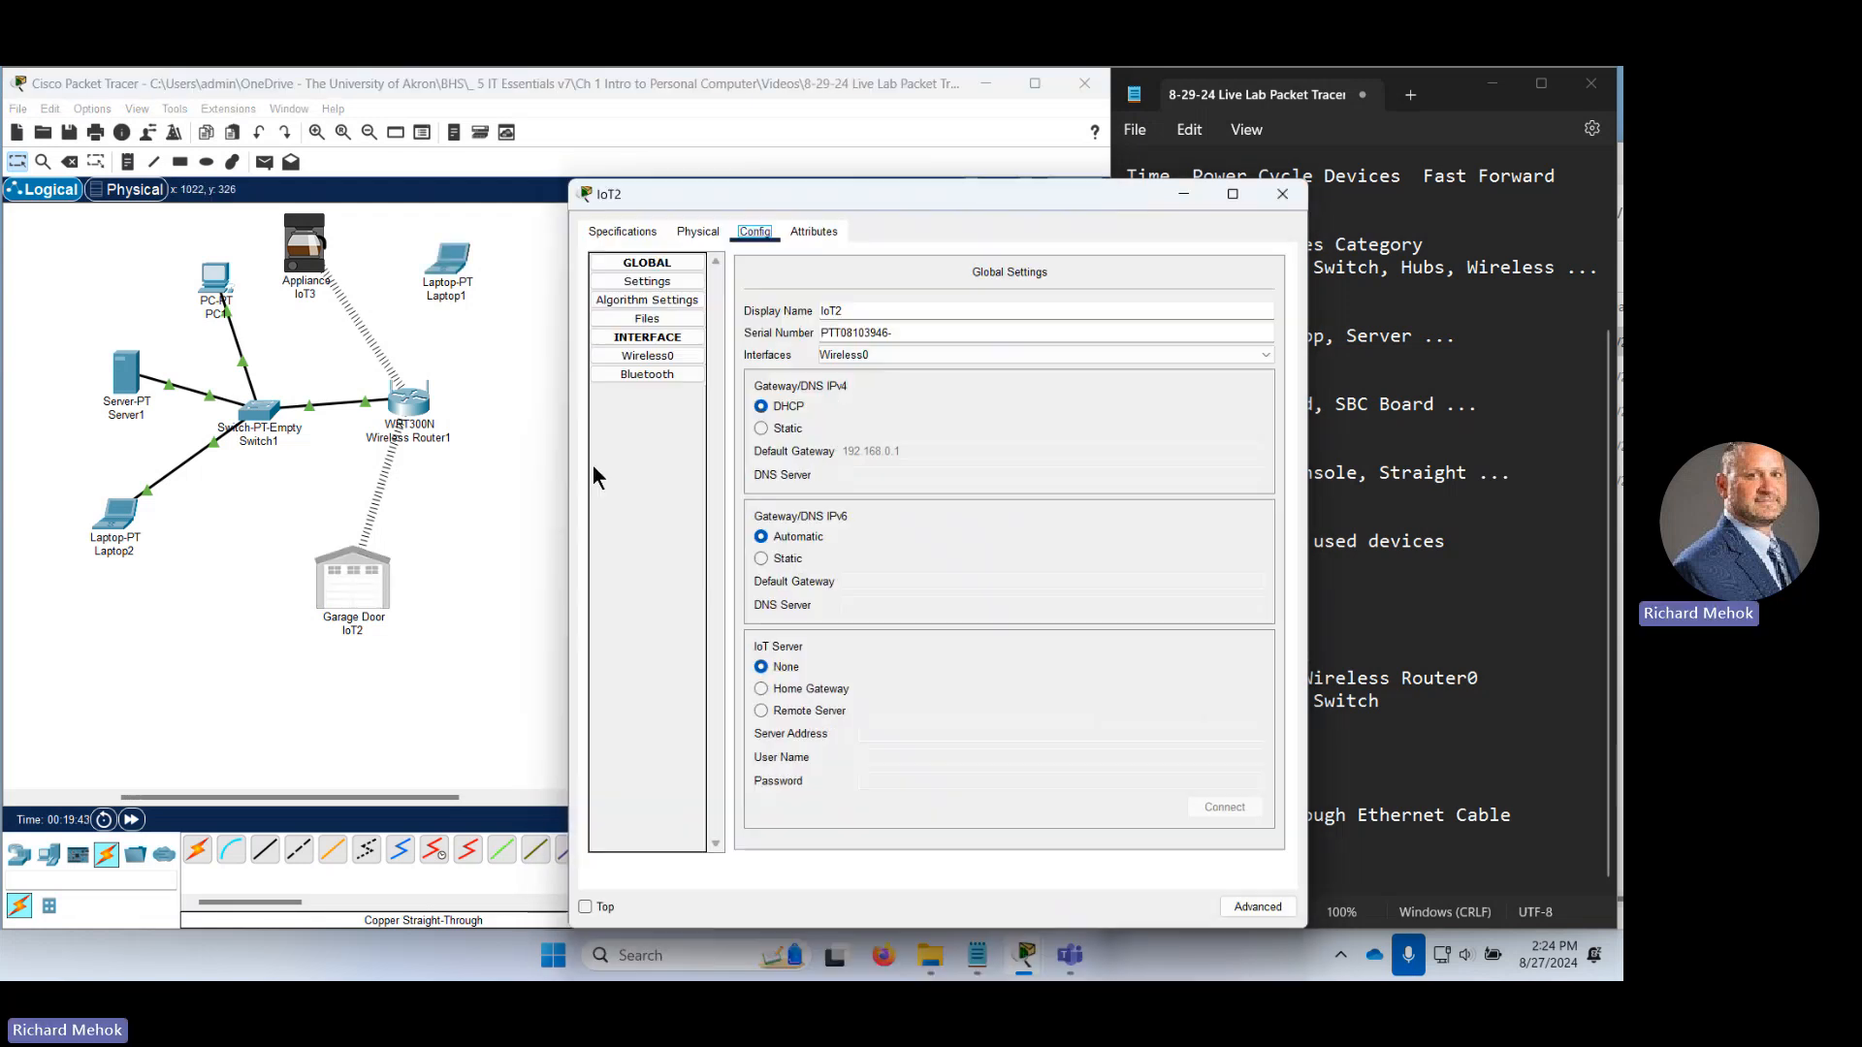
{"action": "left_click", "coordinate": [647, 356]}
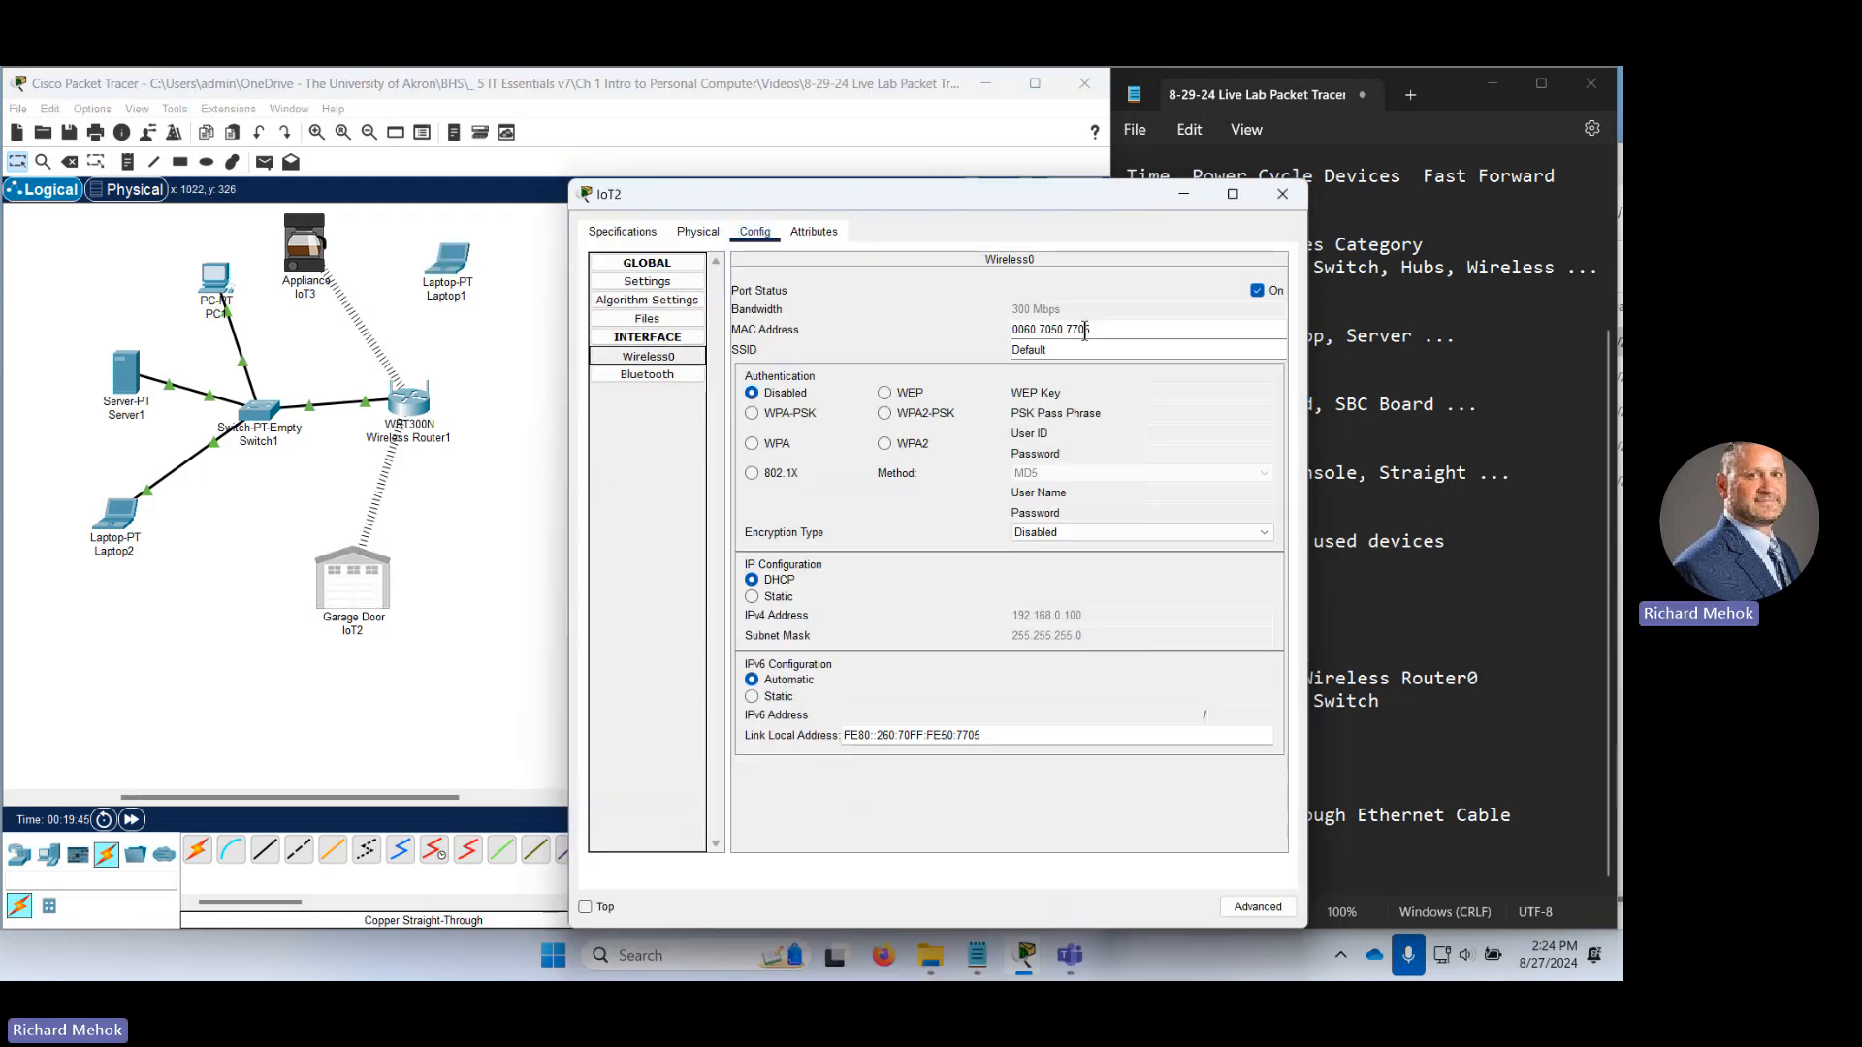
{"action": "left_click", "coordinate": [1095, 349]}
{"action": "left_click_drag", "start_coordinate": [1089, 349], "coordinate": [973, 351]}
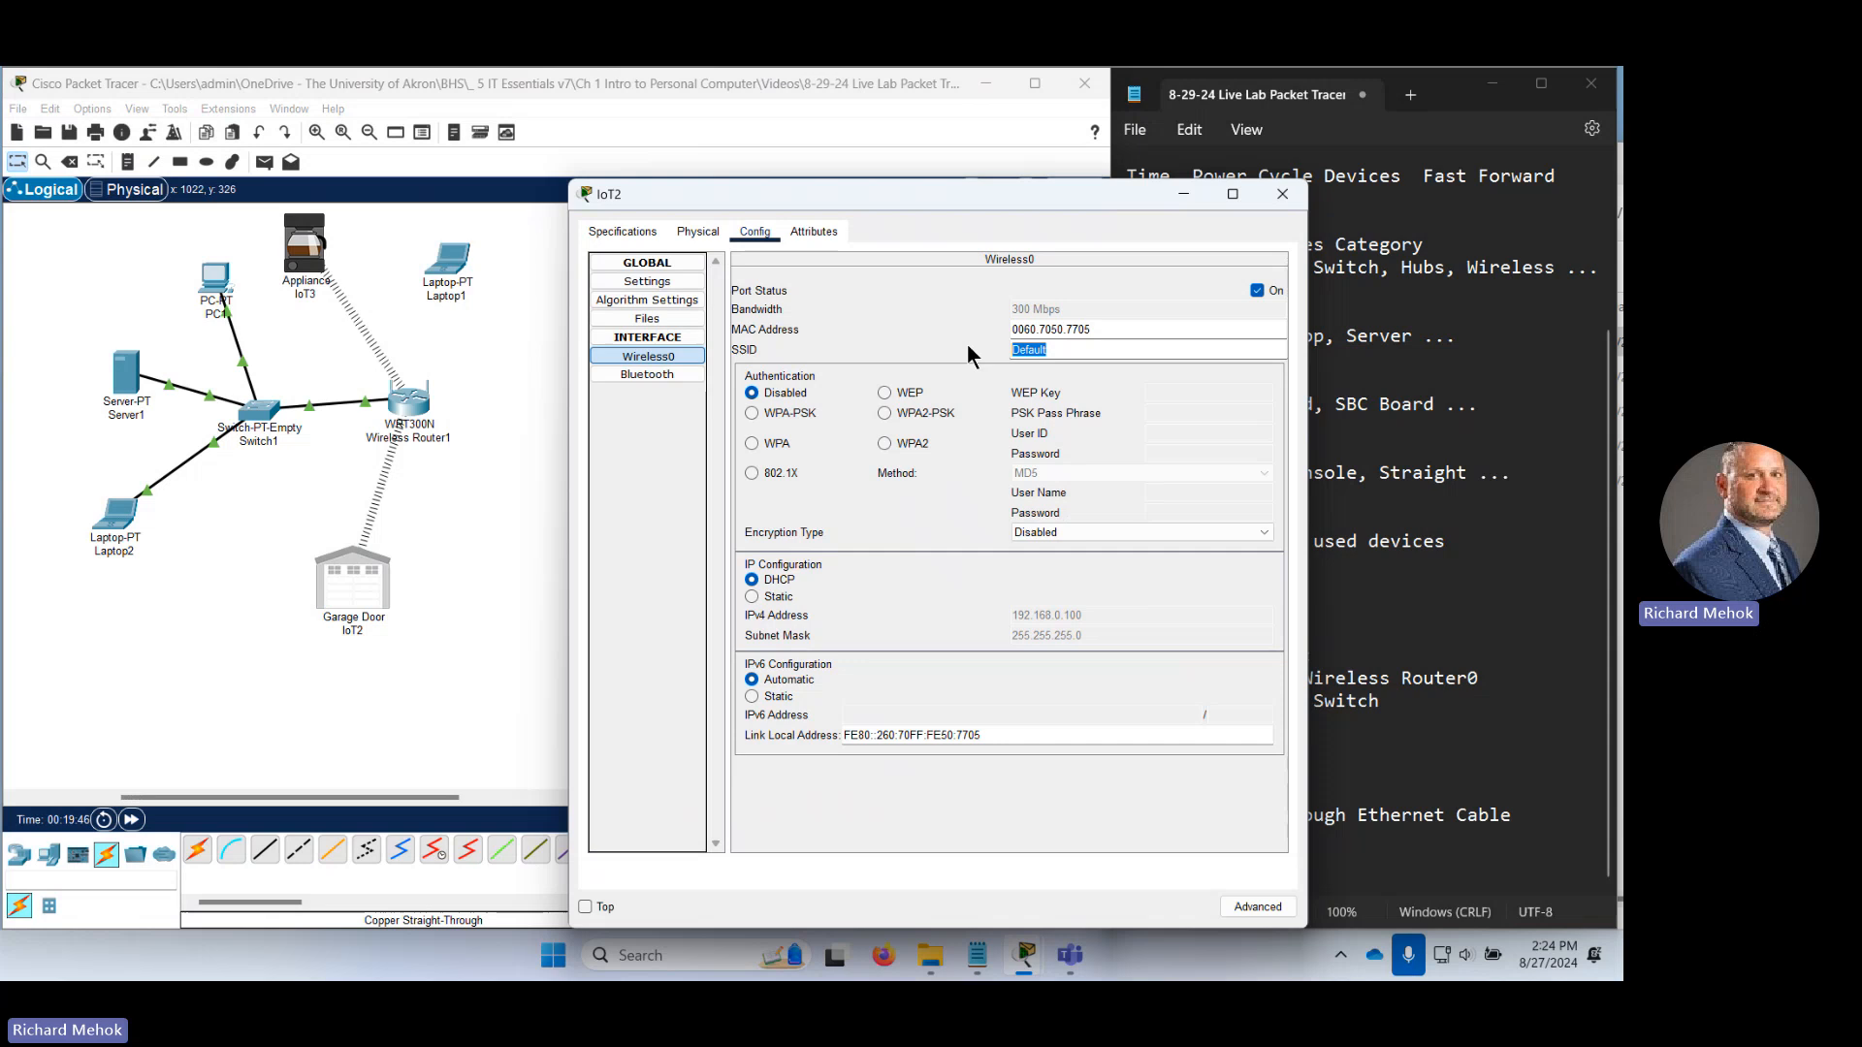
{"action": "left_click", "coordinate": [1282, 194]}
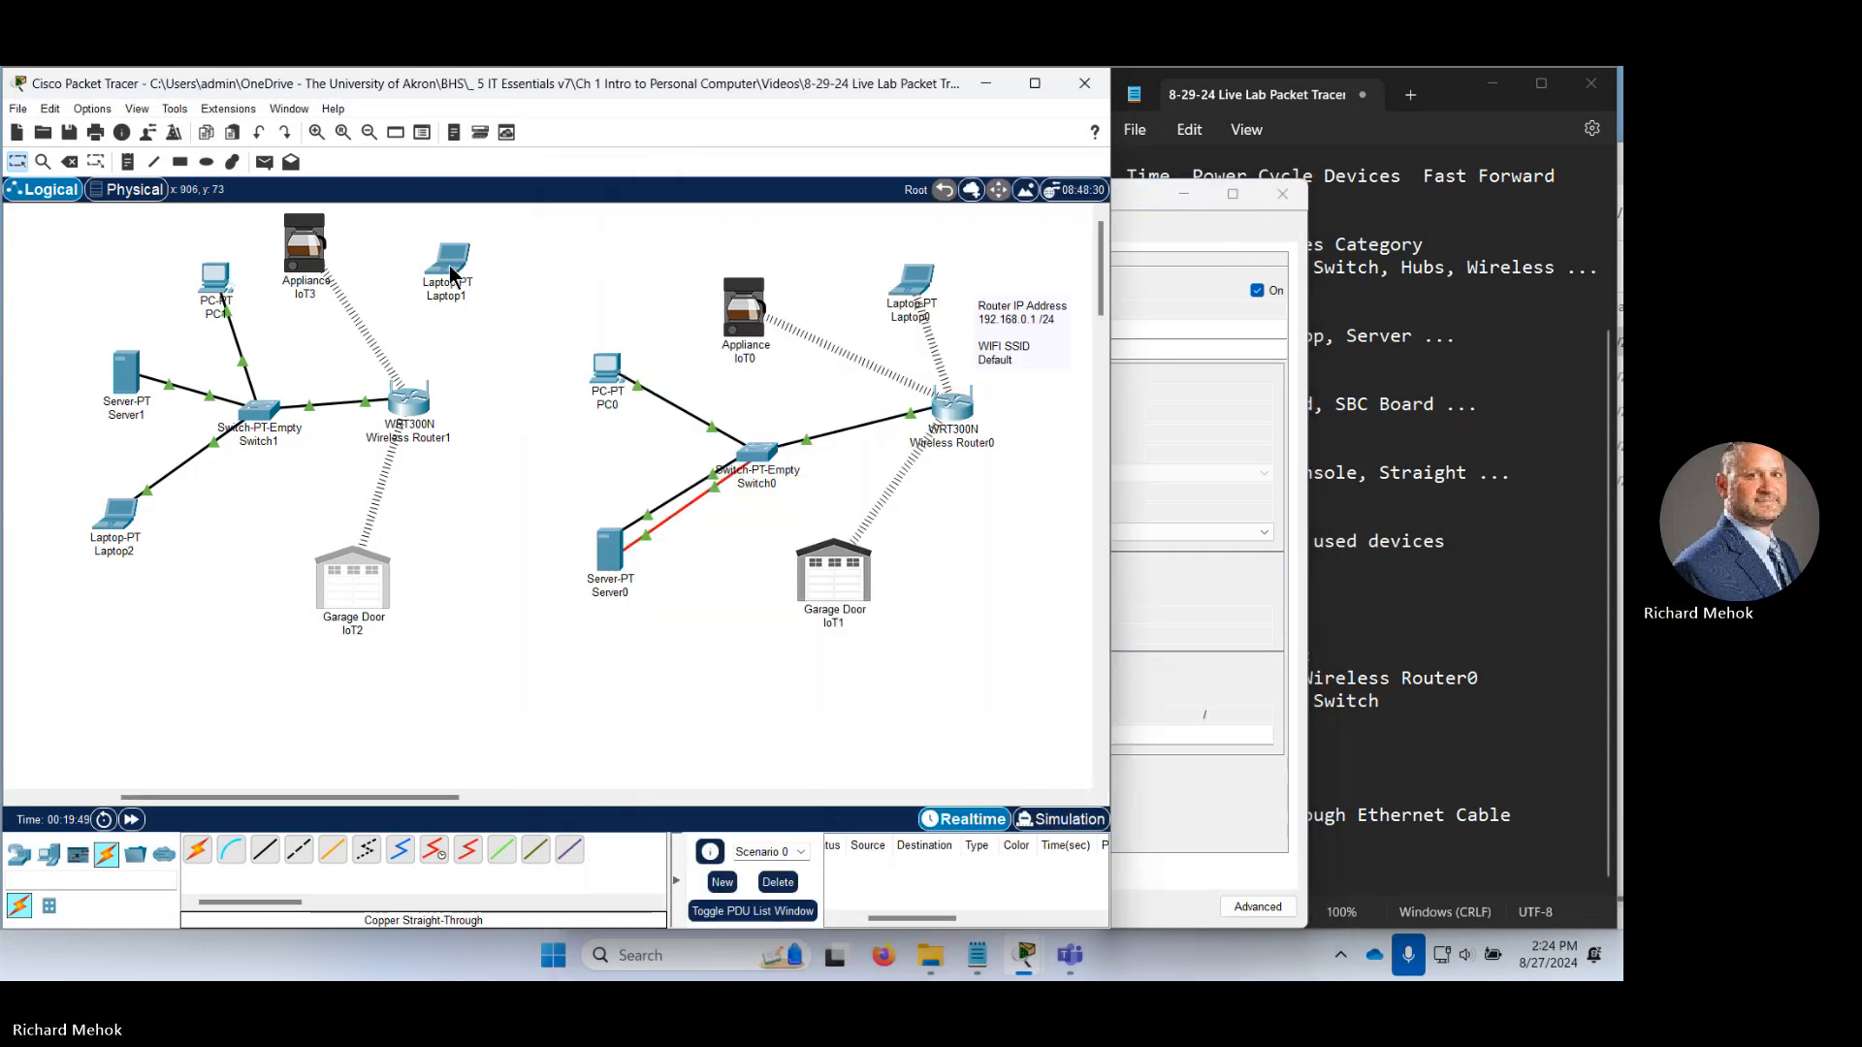
Check the SSID in Laptop1's Wireless0 interface configuration against the one on the garage door.
{"action": "left_click_drag", "start_coordinate": [456, 275], "coordinate": [447, 282]}
{"action": "left_click", "coordinate": [444, 283]}
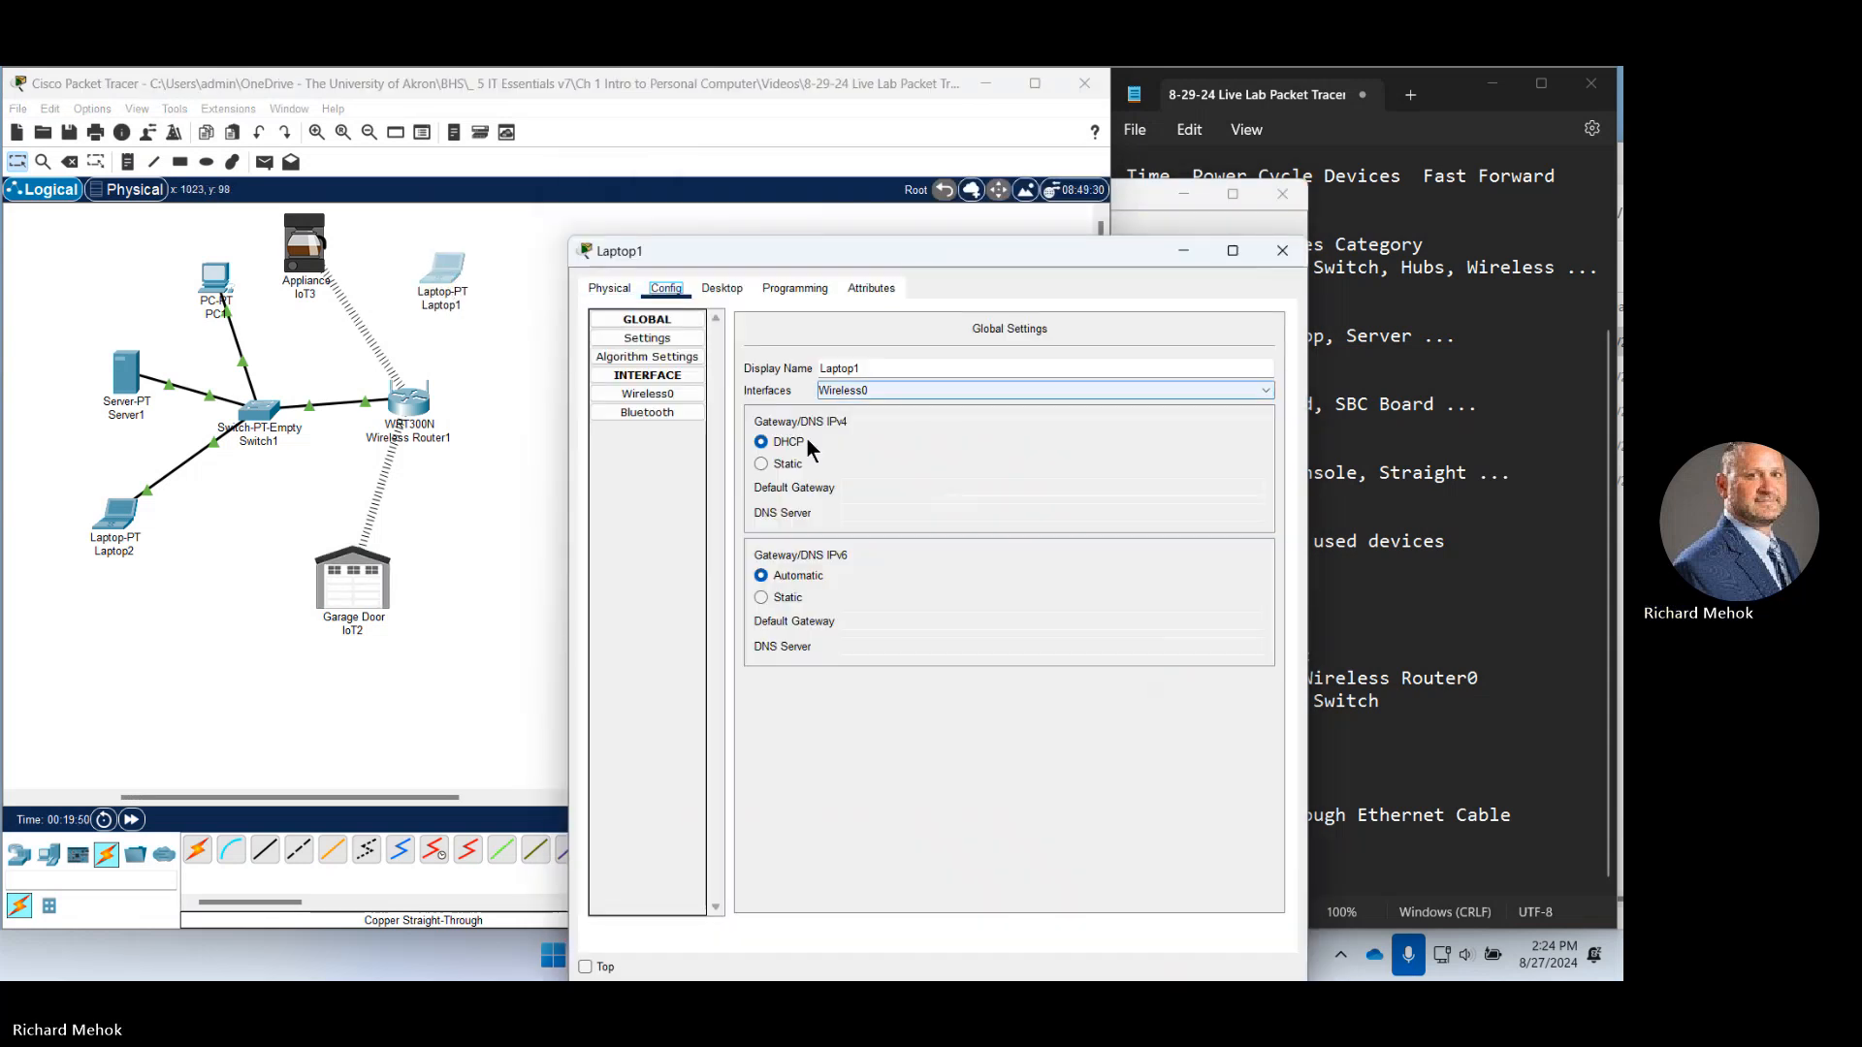
{"action": "left_click", "coordinate": [653, 397]}
{"action": "left_click", "coordinate": [1060, 406]}
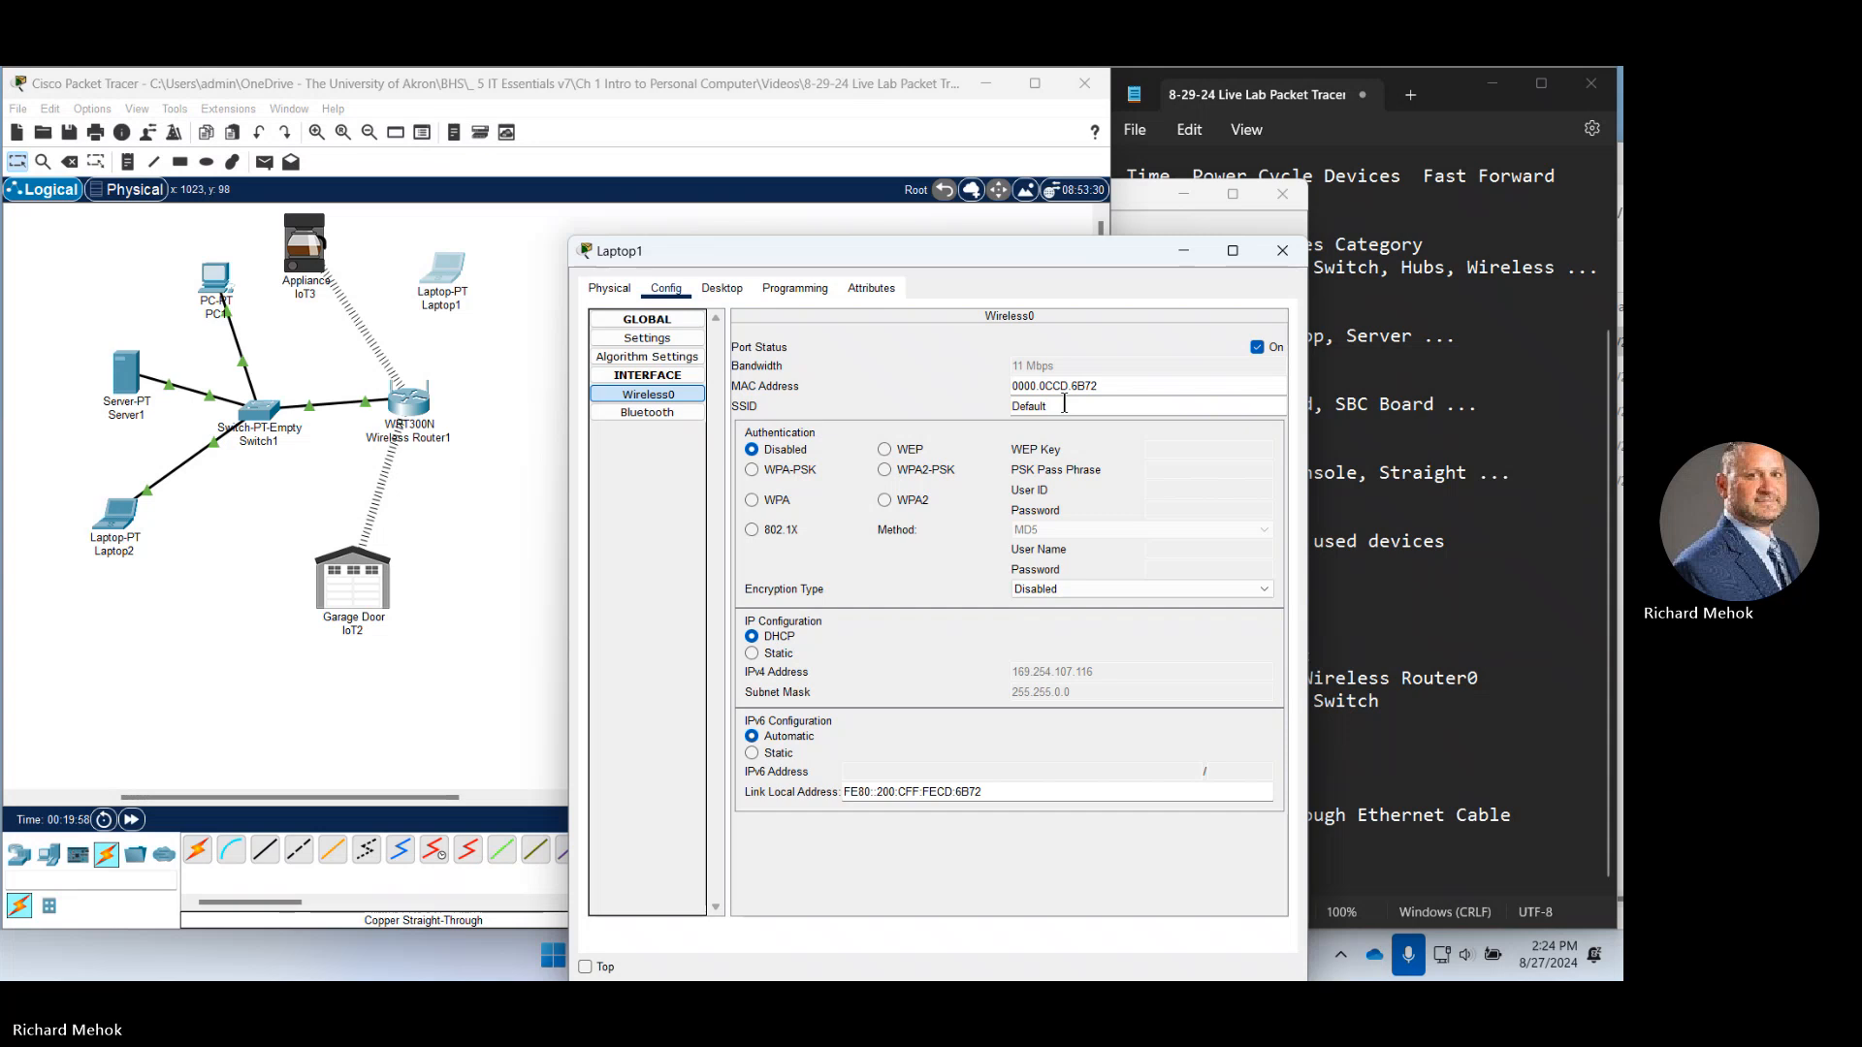
{"action": "double_click", "coordinate": [1064, 404]}
Check the network name (SSID) in Wireless Router1's basic wireless settings.
{"action": "left_click", "coordinate": [424, 412]}
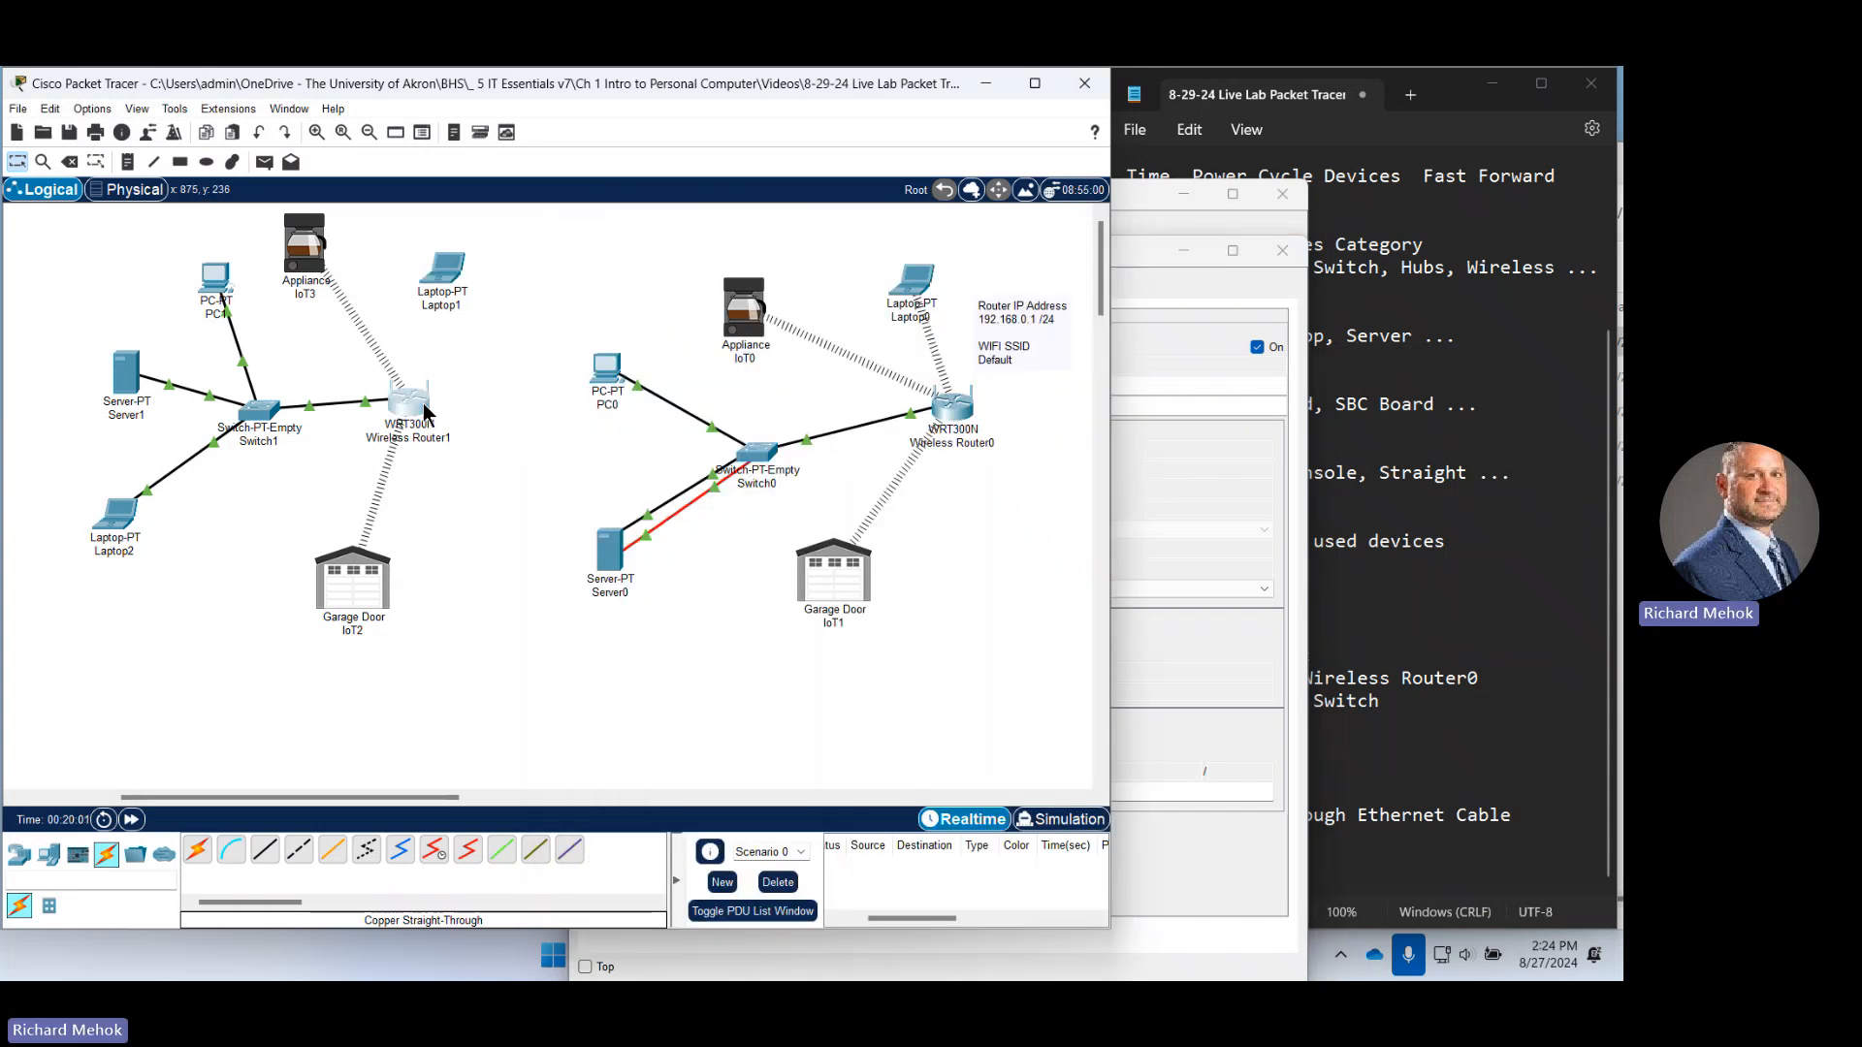
{"action": "left_click", "coordinate": [415, 388]}
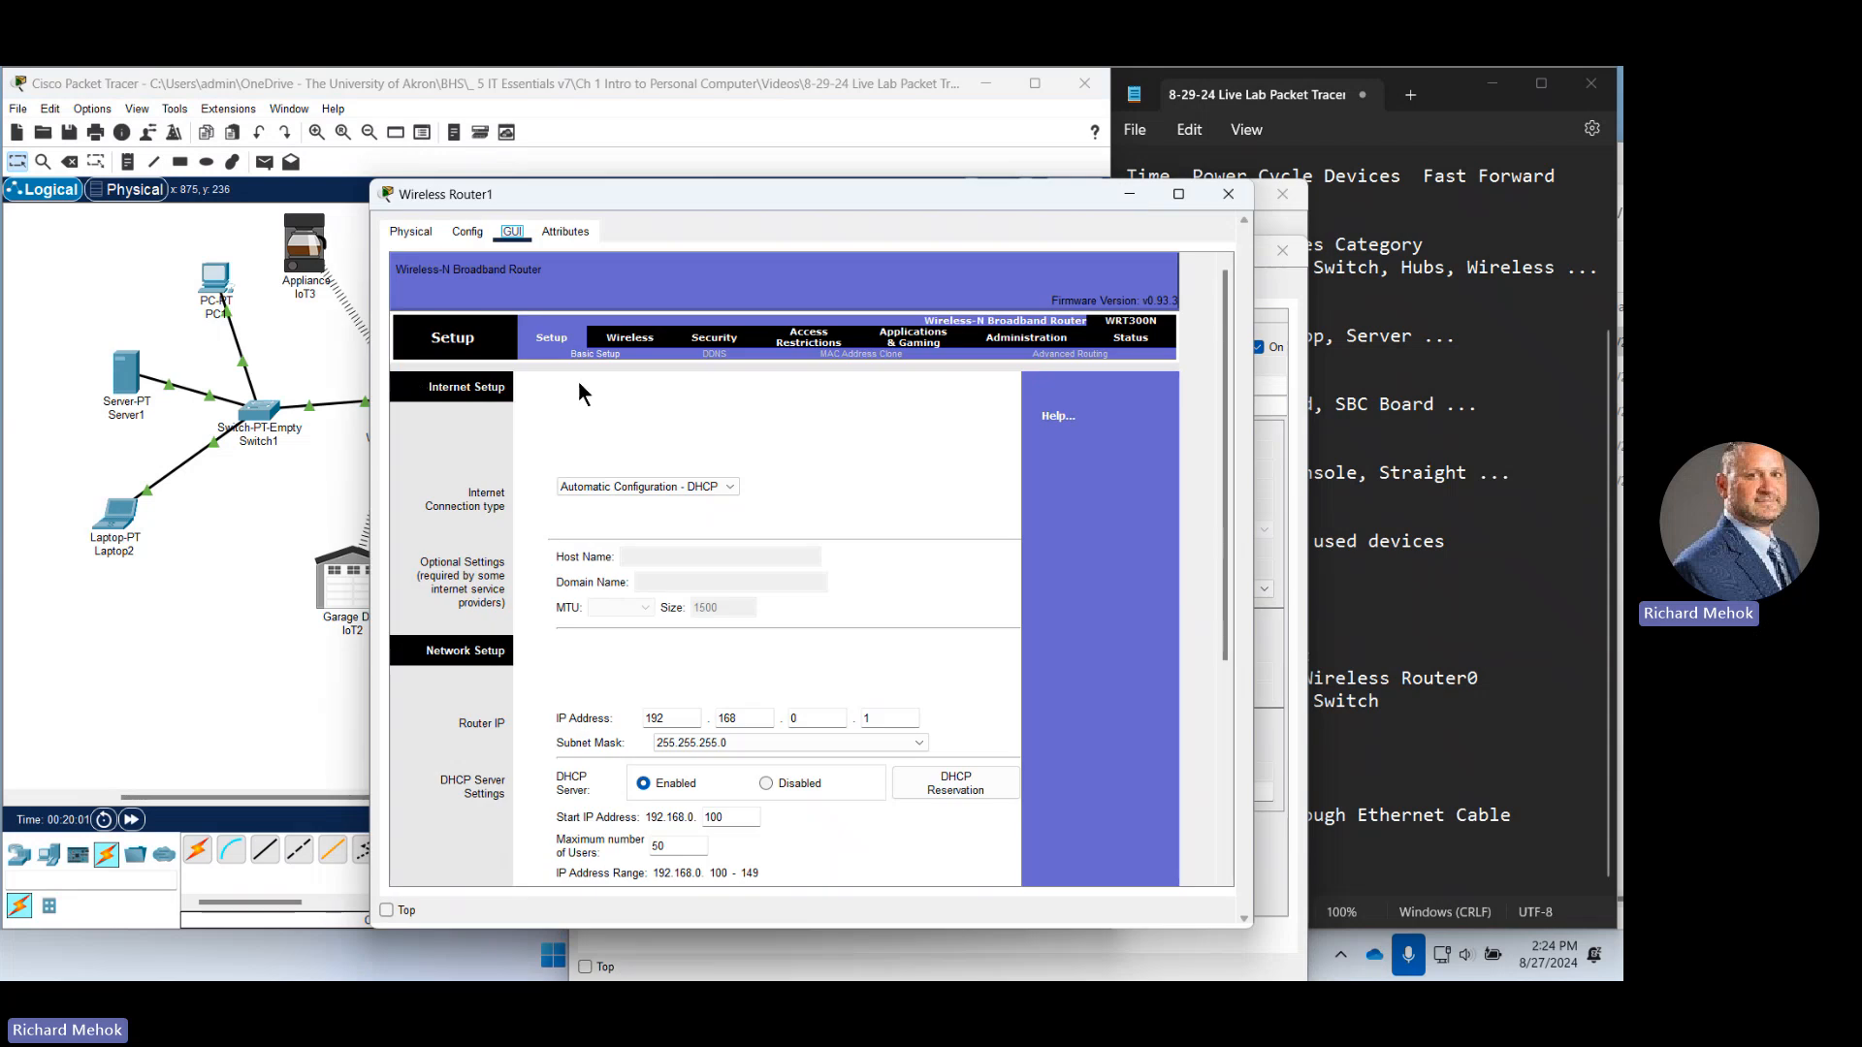
{"action": "left_click", "coordinate": [626, 340]}
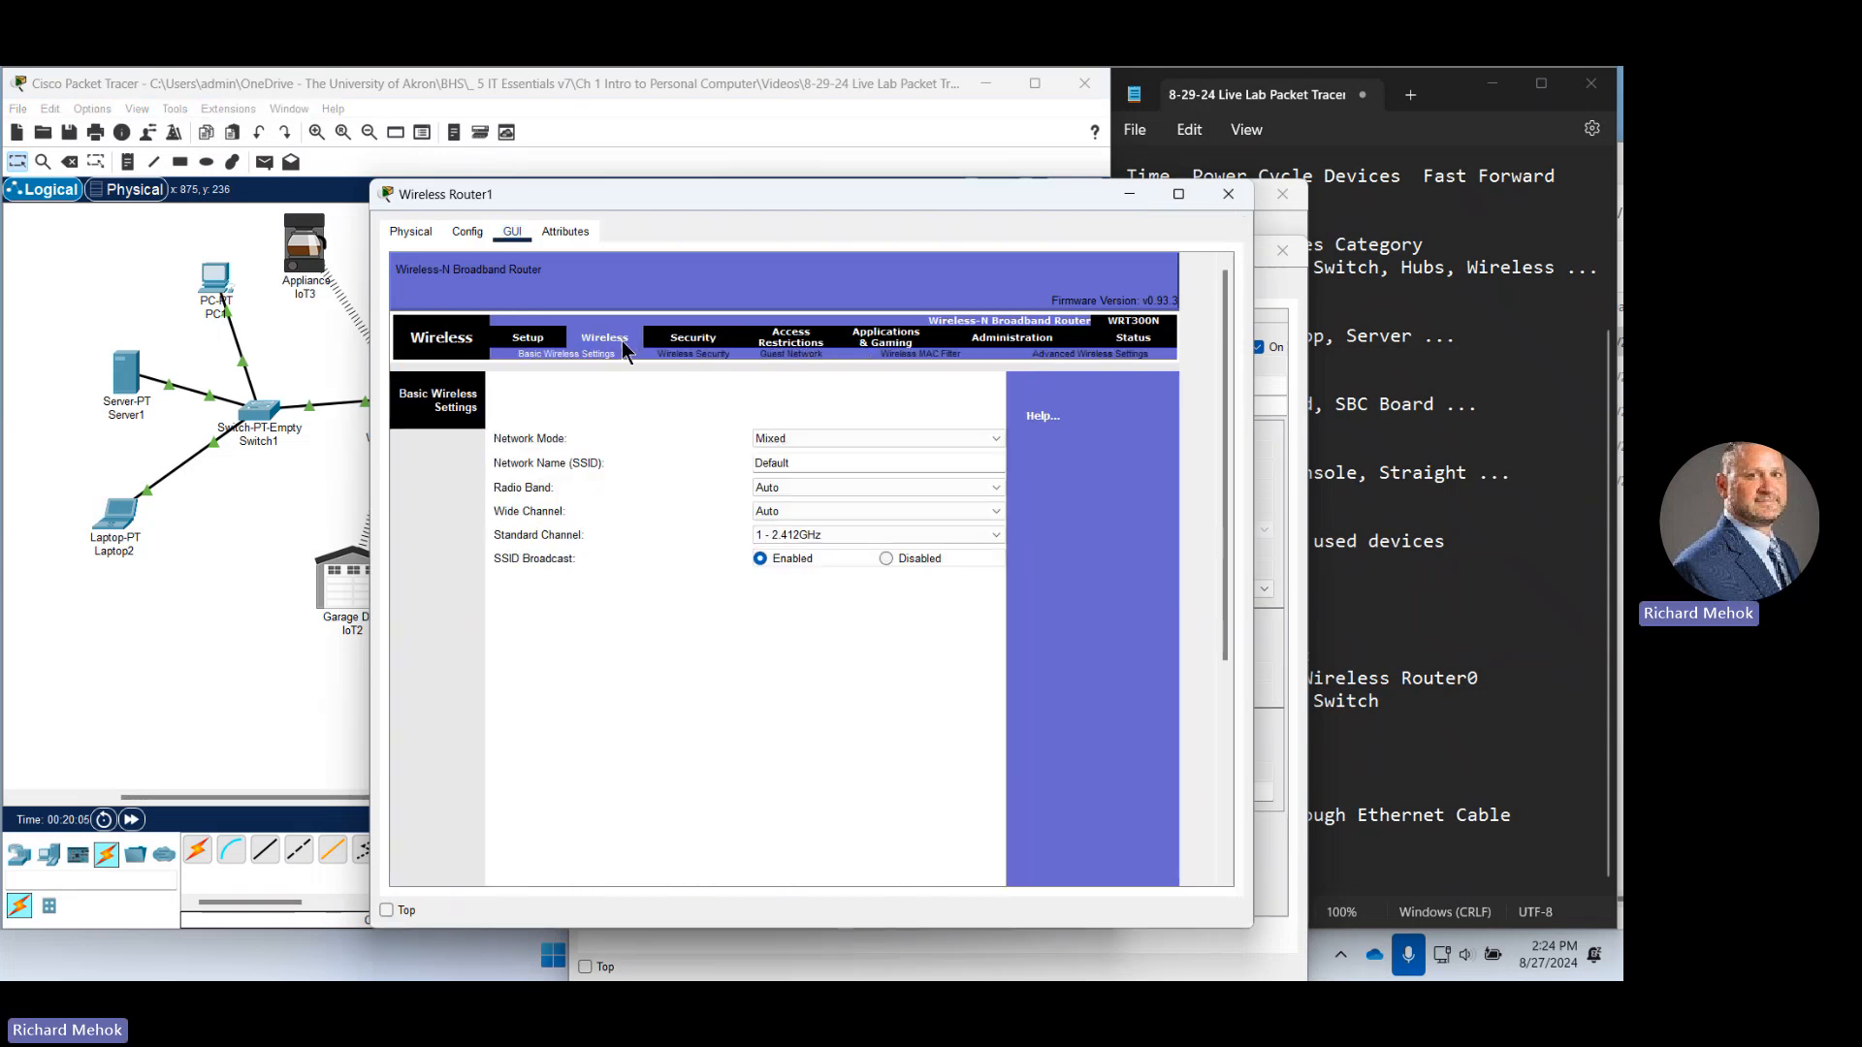
{"action": "double_click", "coordinate": [764, 461]}
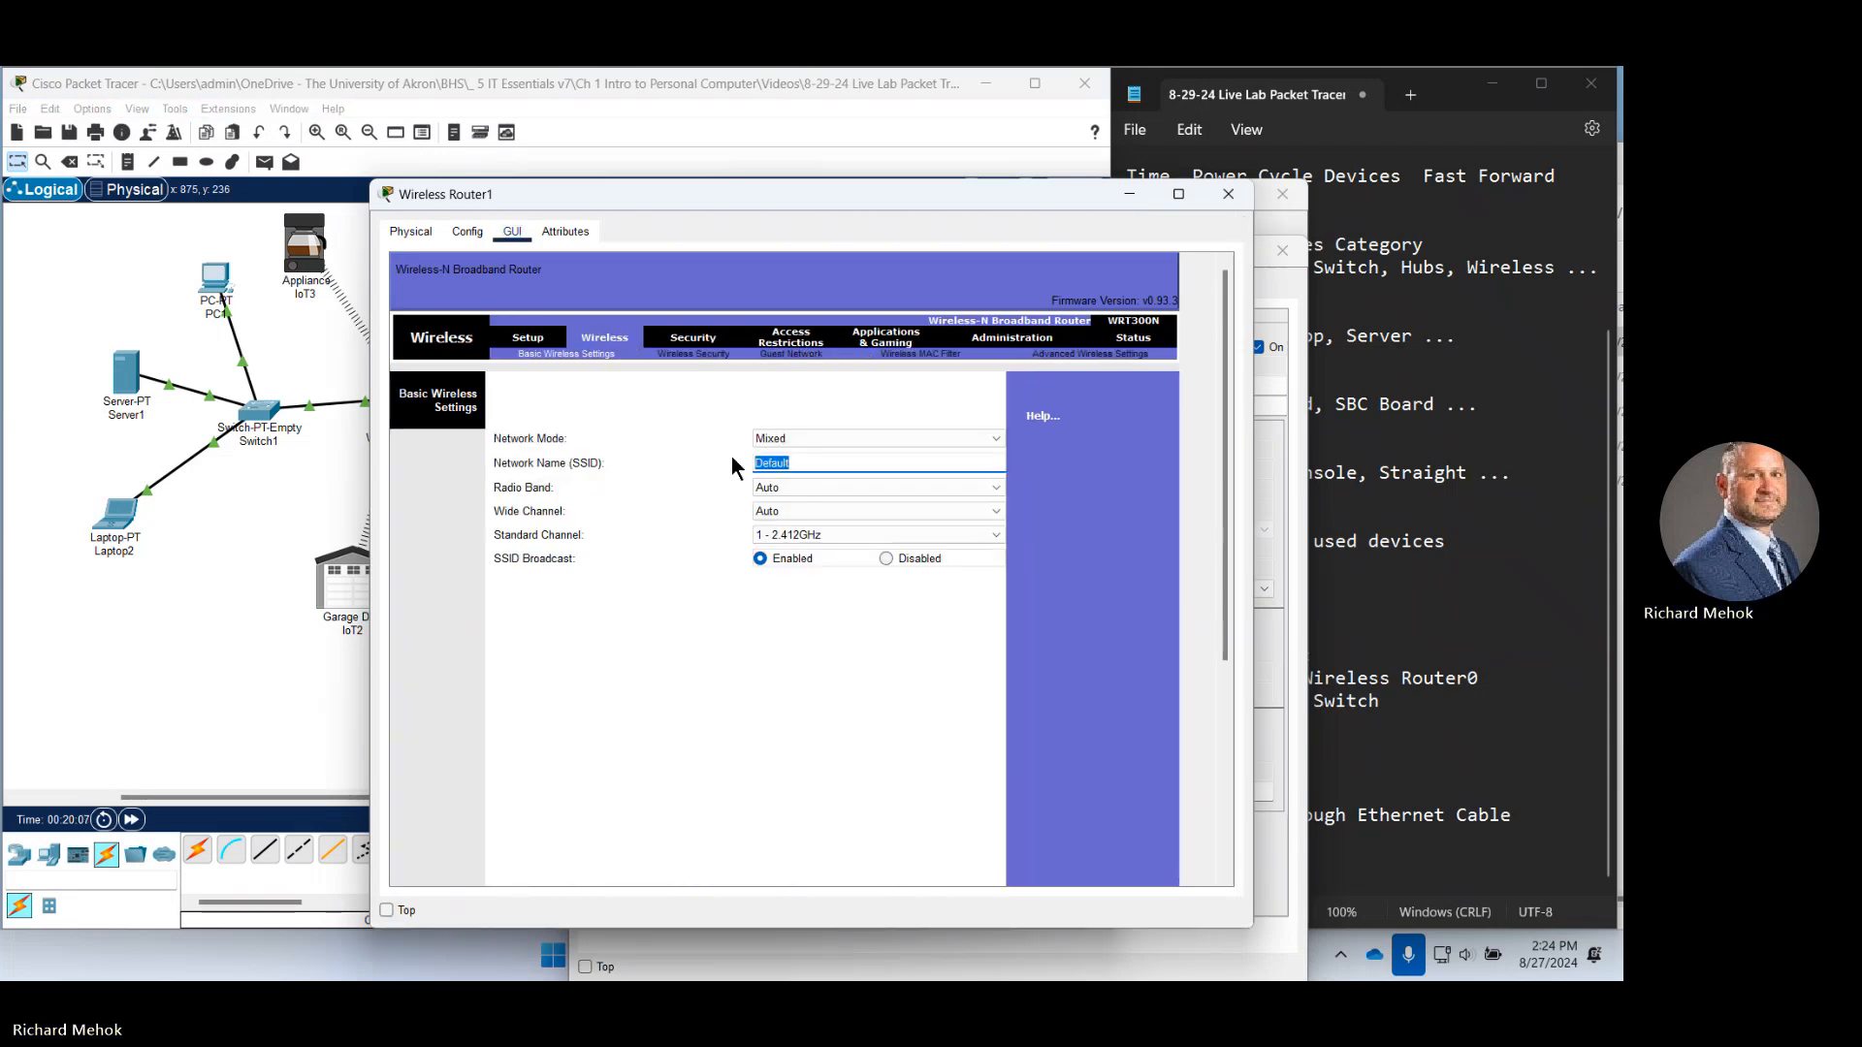
{"action": "left_click", "coordinate": [1229, 195]}
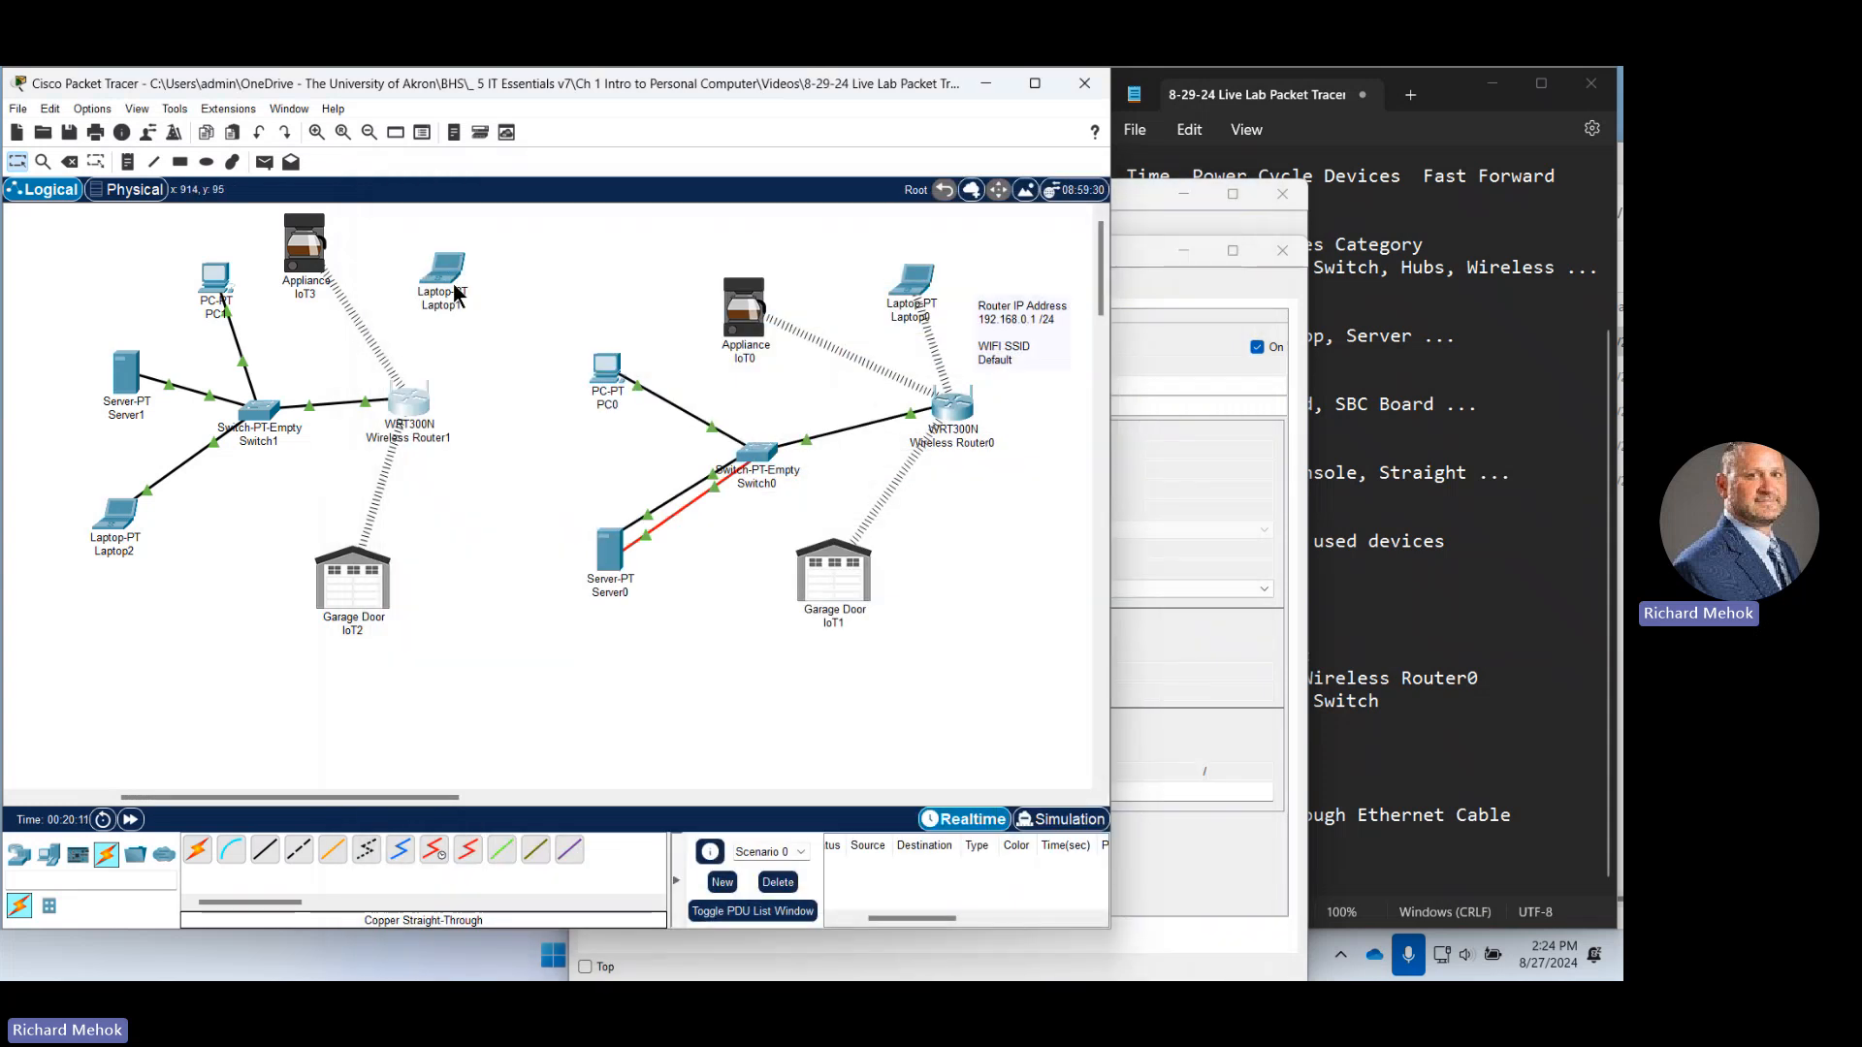
Compare Laptop1's Wireless0 SSID with the router's network name and close the laptop's configuration.
{"action": "left_click", "coordinate": [452, 286]}
{"action": "double_click", "coordinate": [1038, 406]}
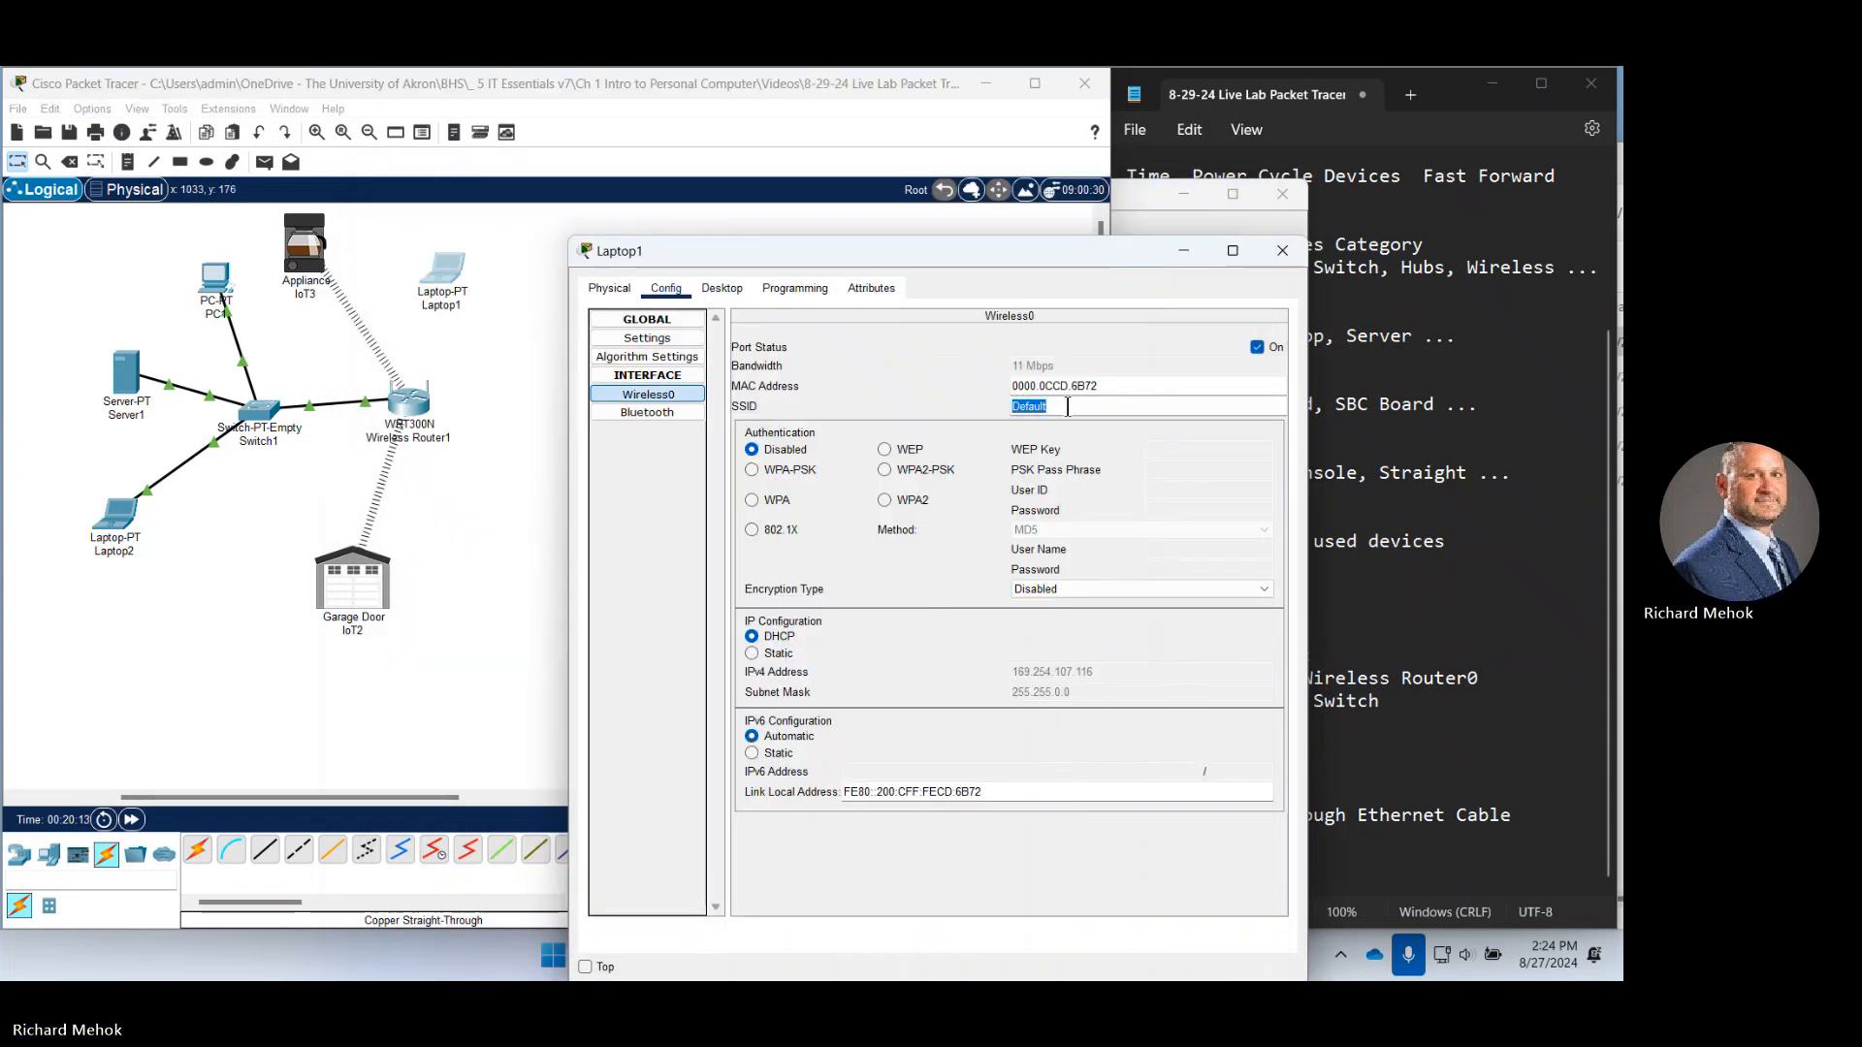
{"action": "key", "text": "End"}
{"action": "left_click", "coordinate": [1038, 361]}
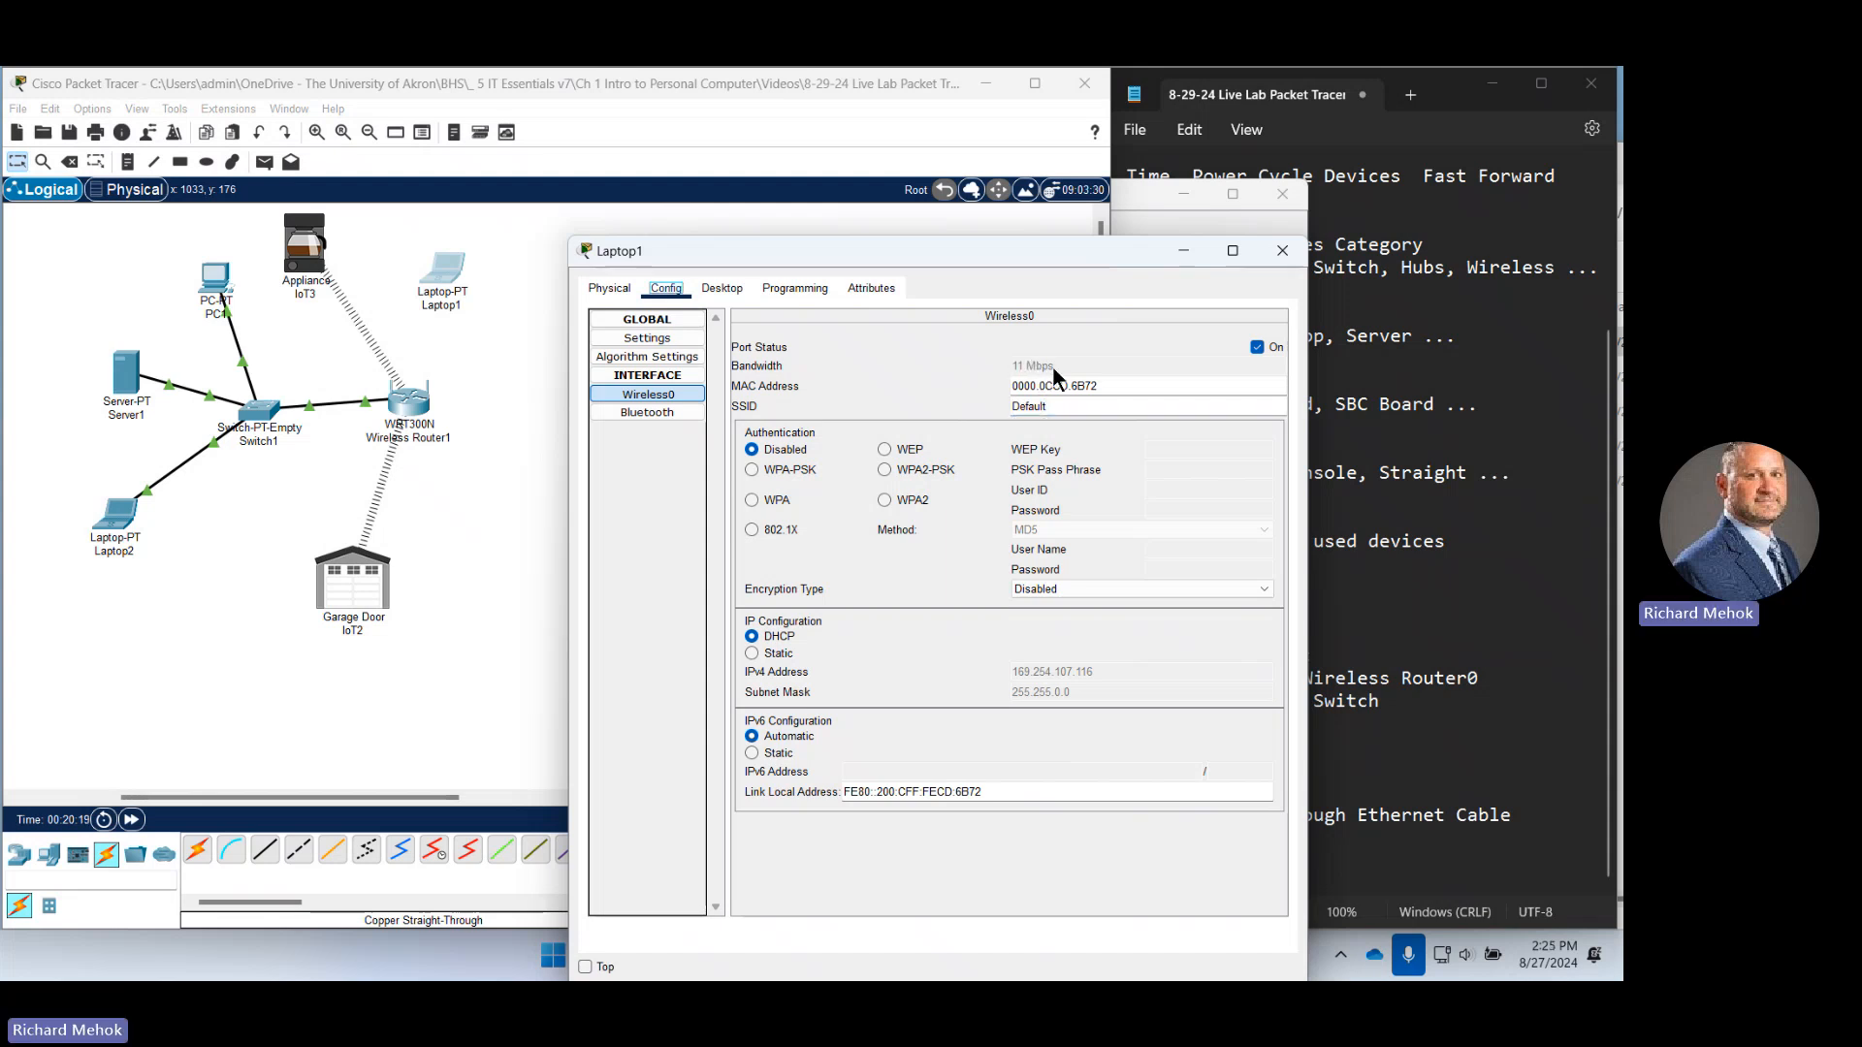
{"action": "left_click", "coordinate": [1282, 250]}
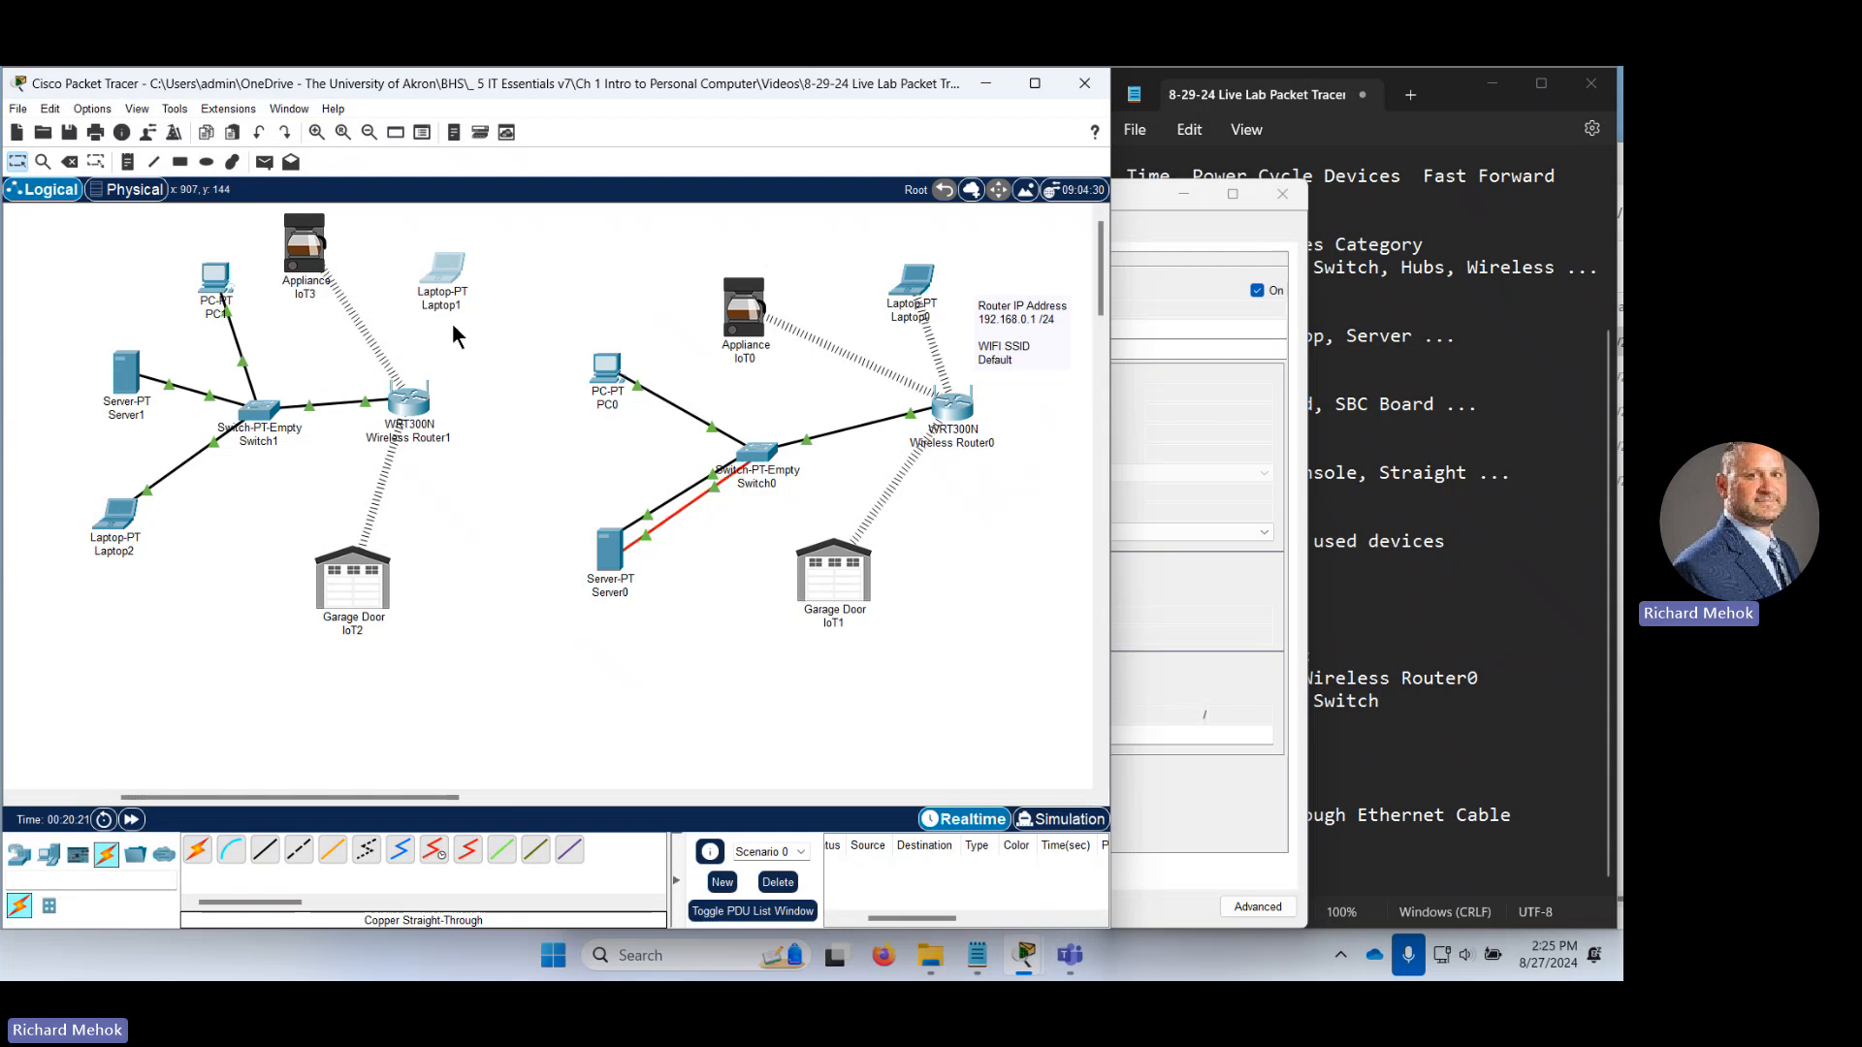
Replace Laptop1's wireless module with the PT-LAPTOP-NM-1W-AC, with the laptop powered on, and shift Laptop1 slightly away from Appliance IoT3.
{"action": "left_click", "coordinate": [448, 281]}
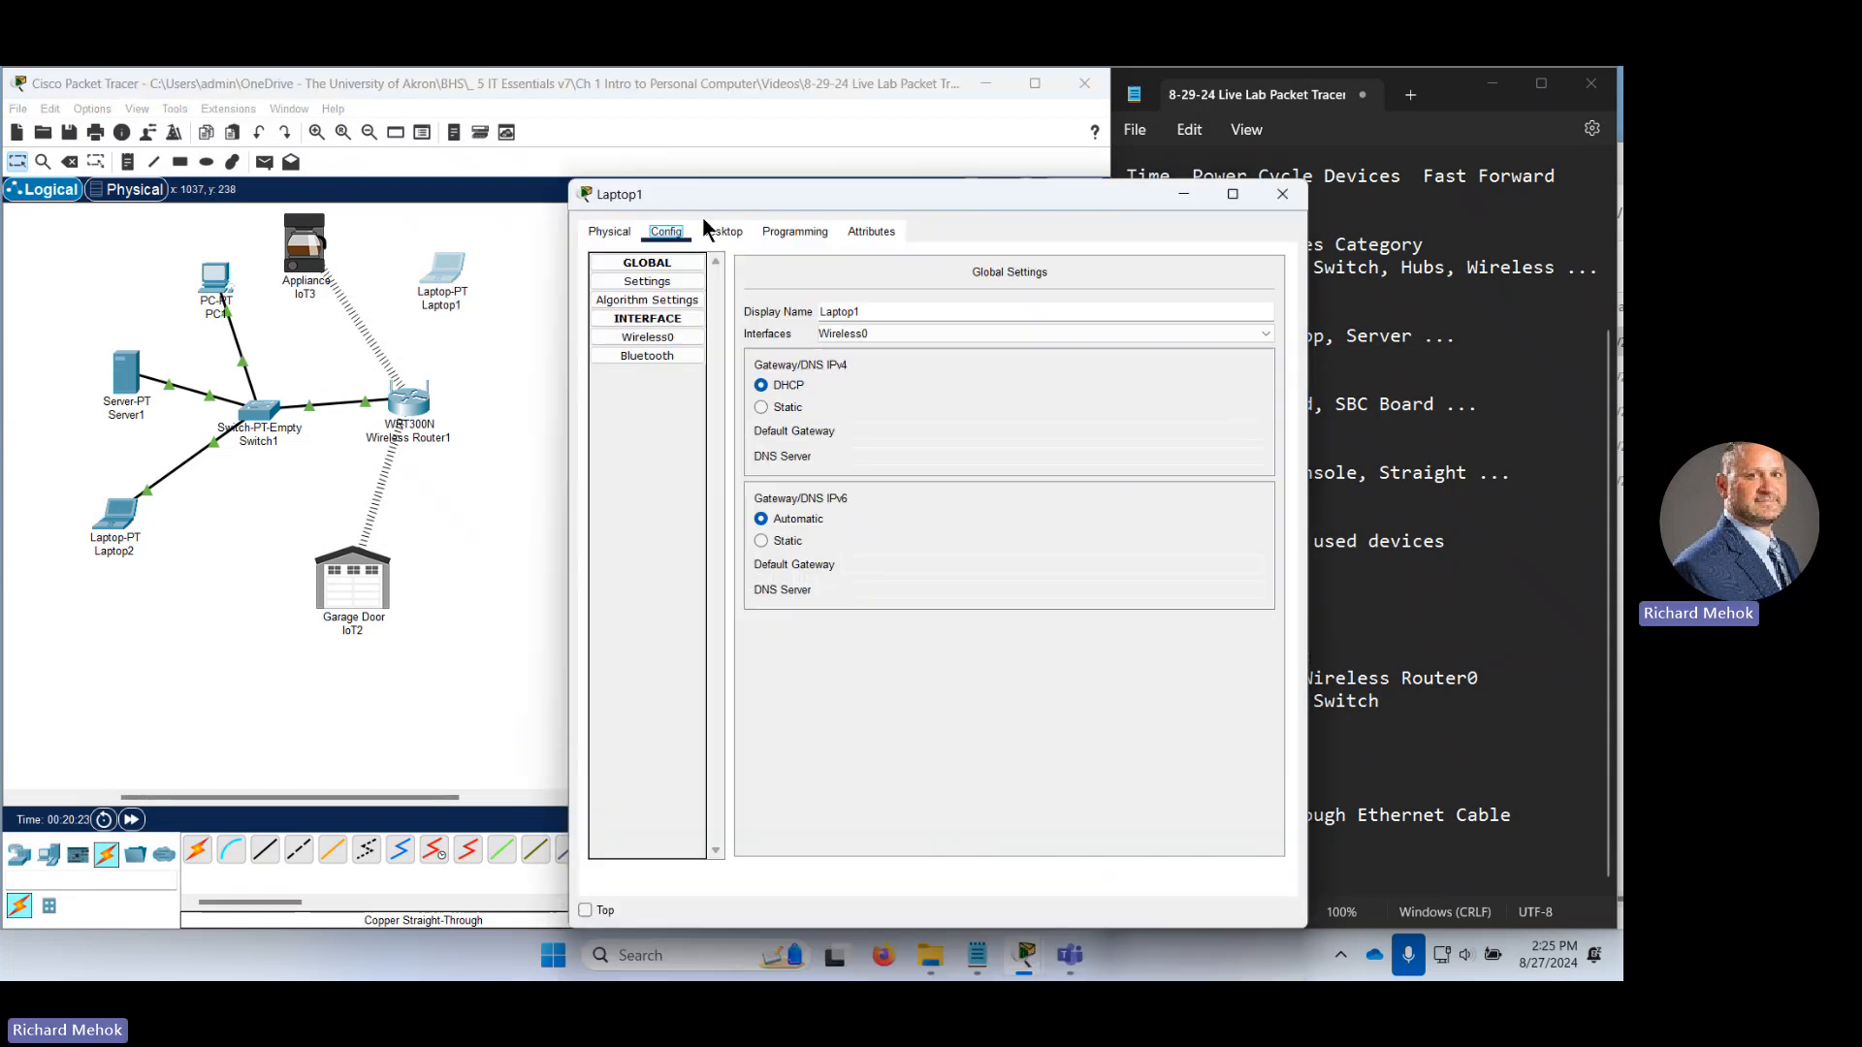
{"action": "left_click", "coordinate": [723, 231]}
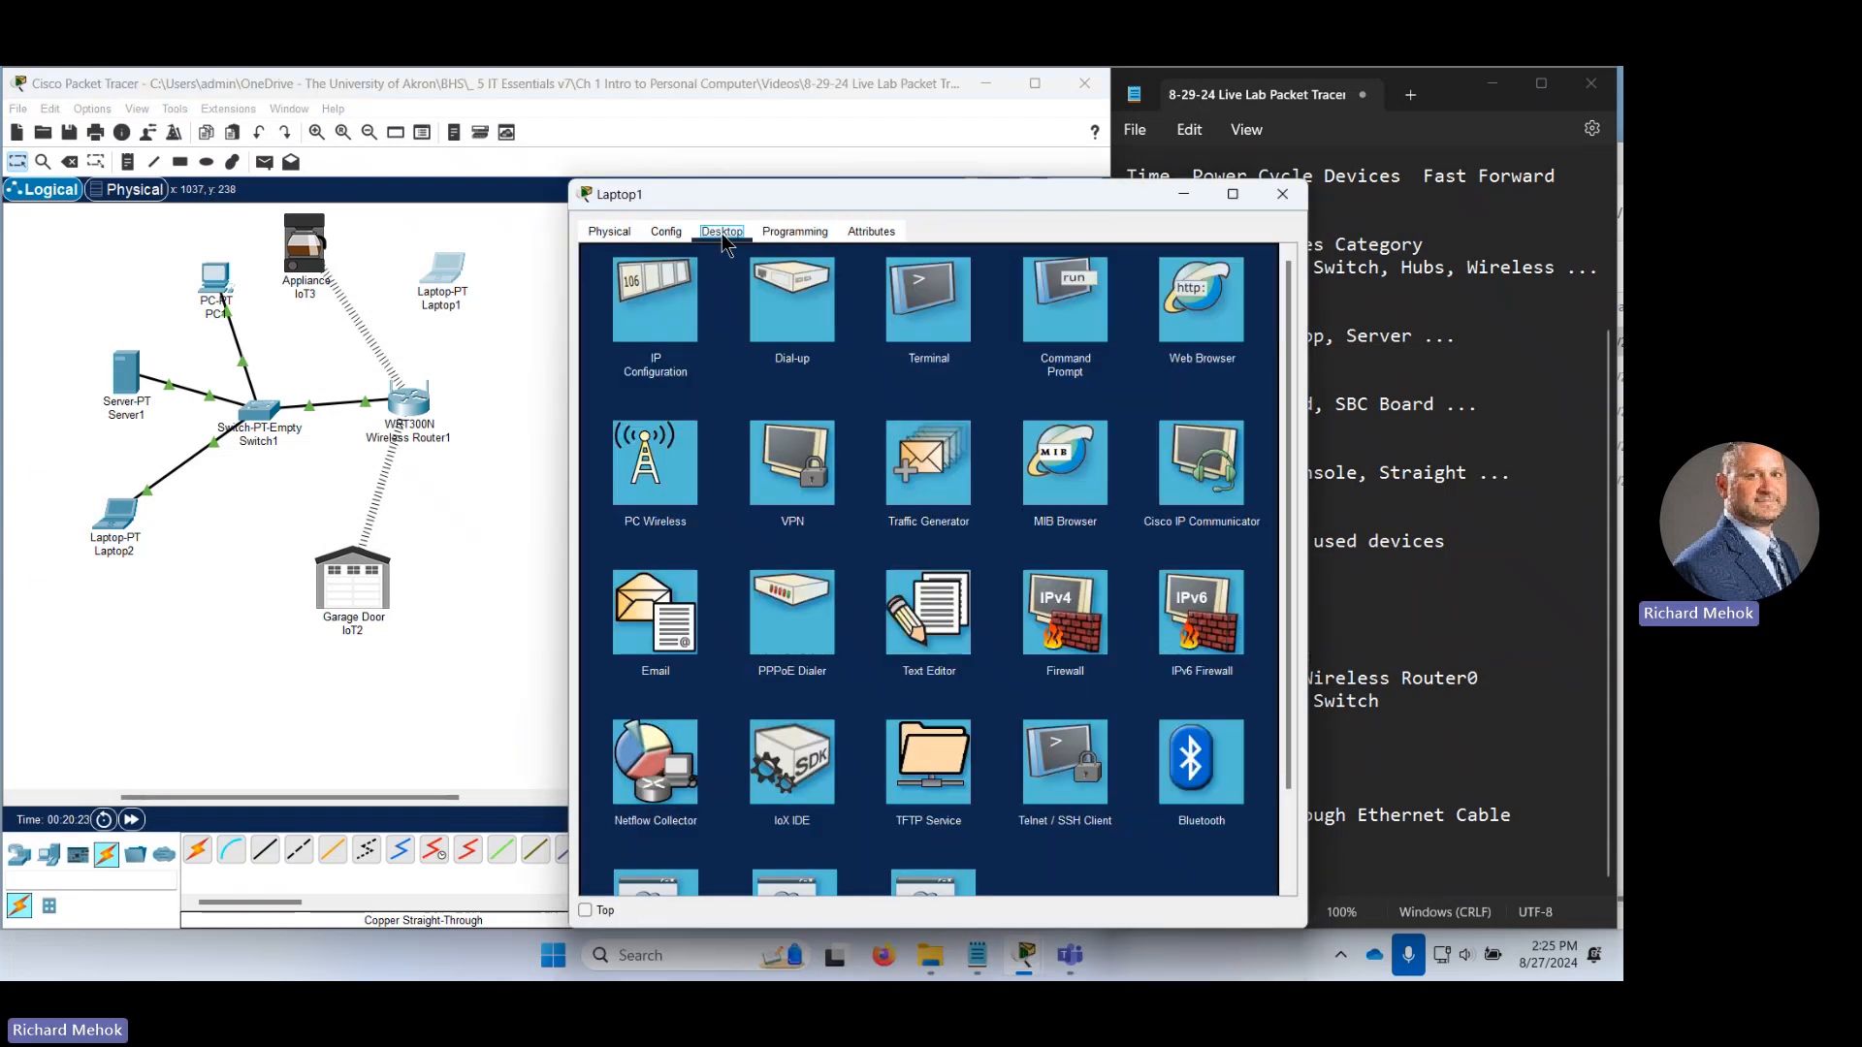
{"action": "left_click", "coordinate": [607, 233]}
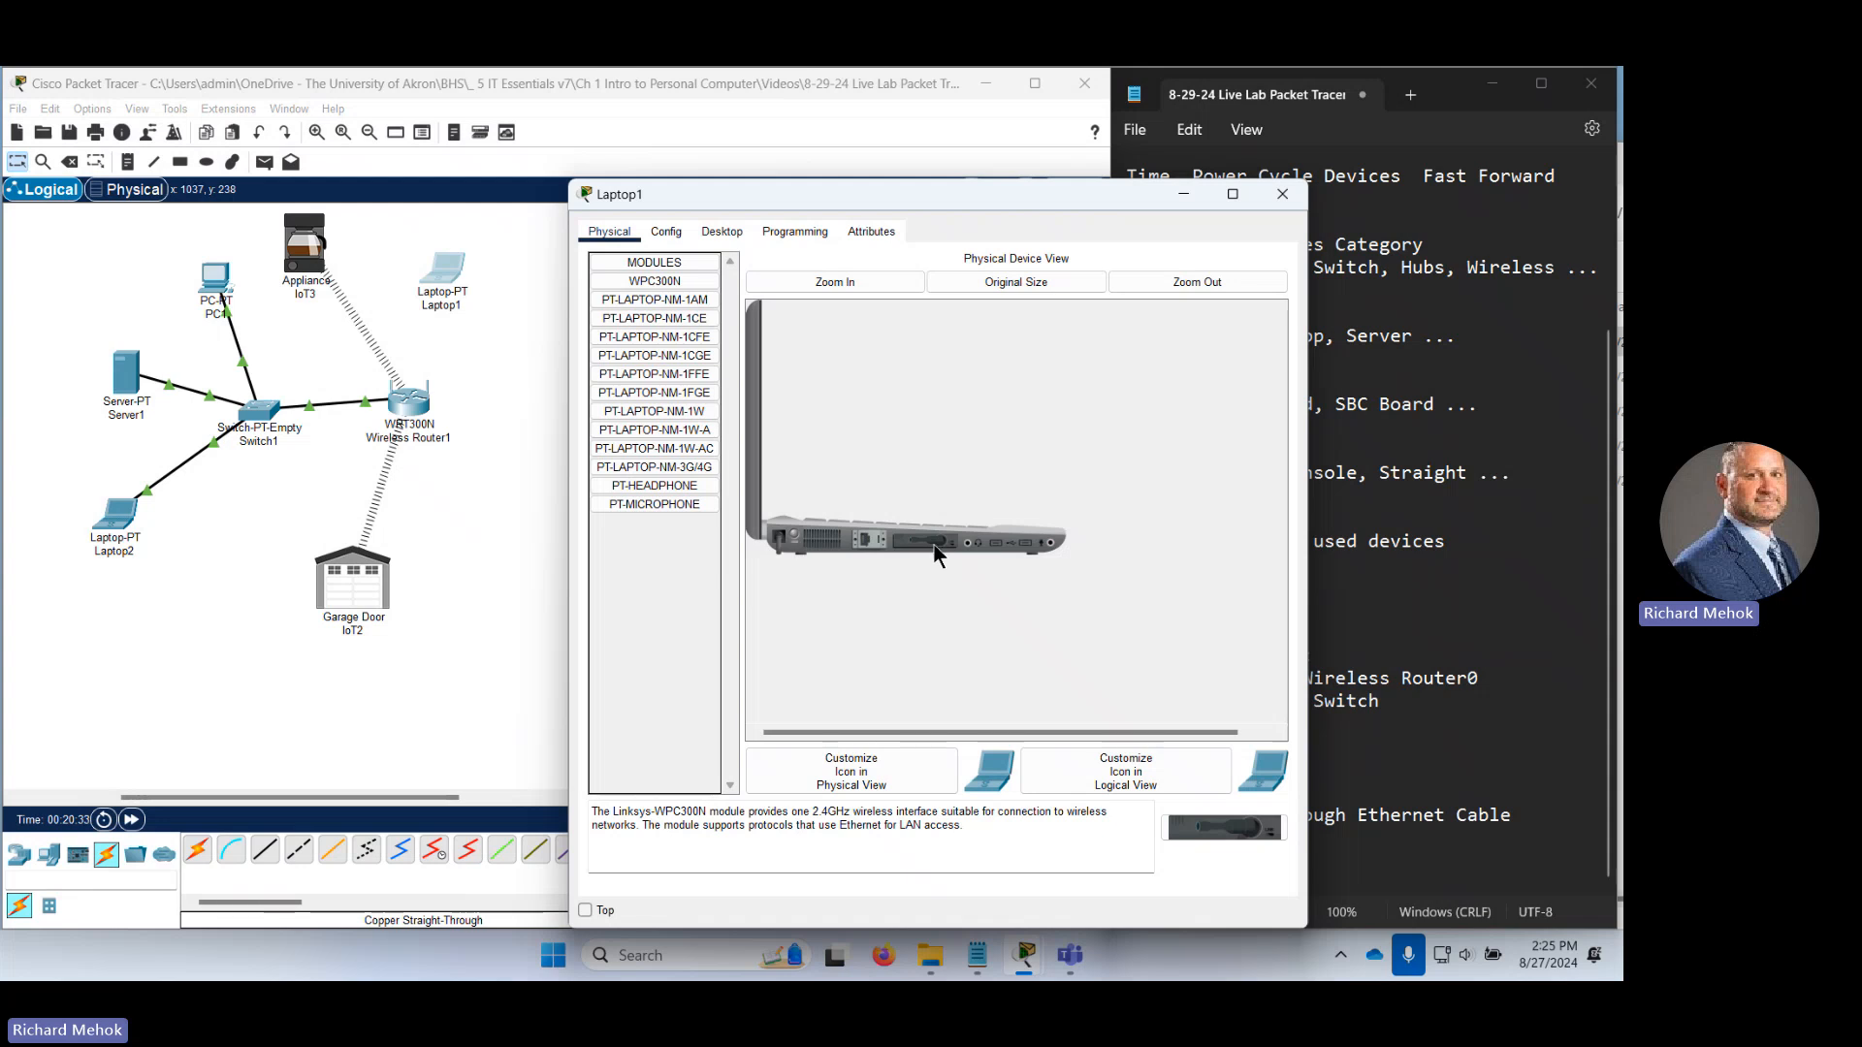
{"action": "left_click_drag", "start_coordinate": [936, 555], "coordinate": [698, 611]}
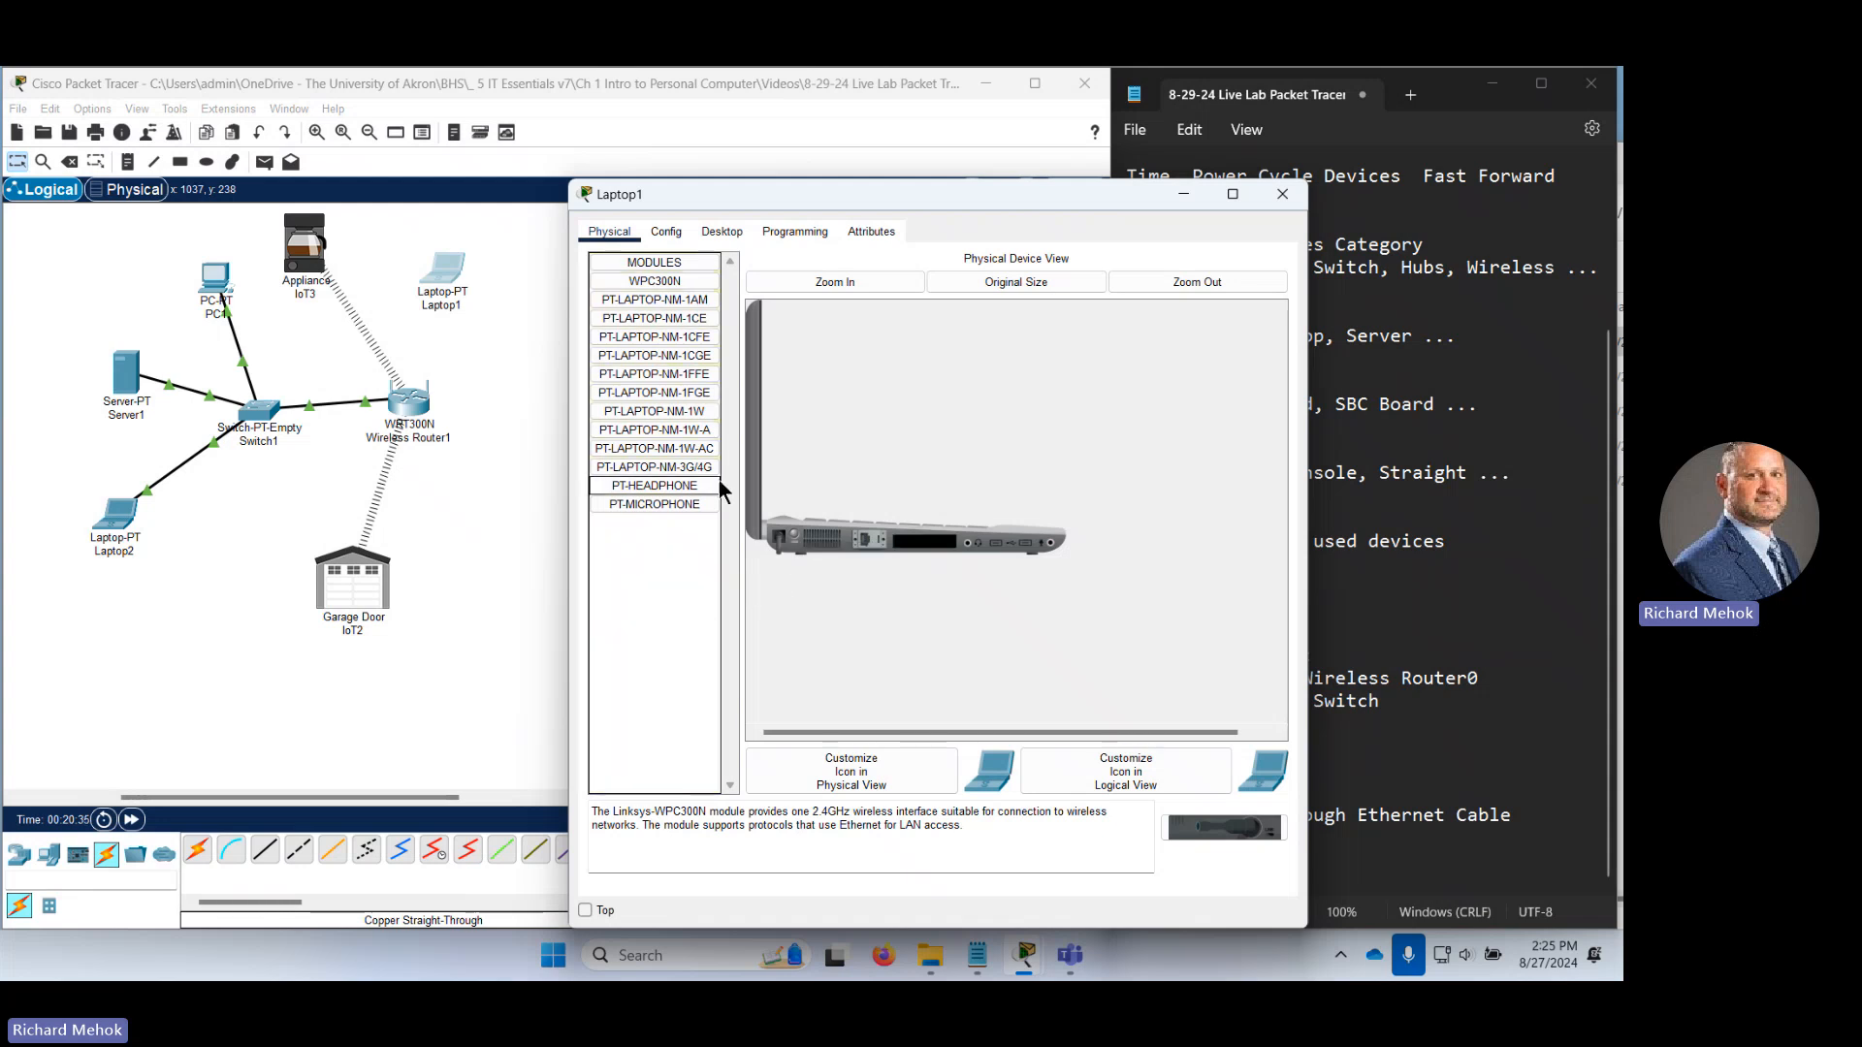
{"action": "left_click_drag", "start_coordinate": [707, 451], "coordinate": [923, 537]}
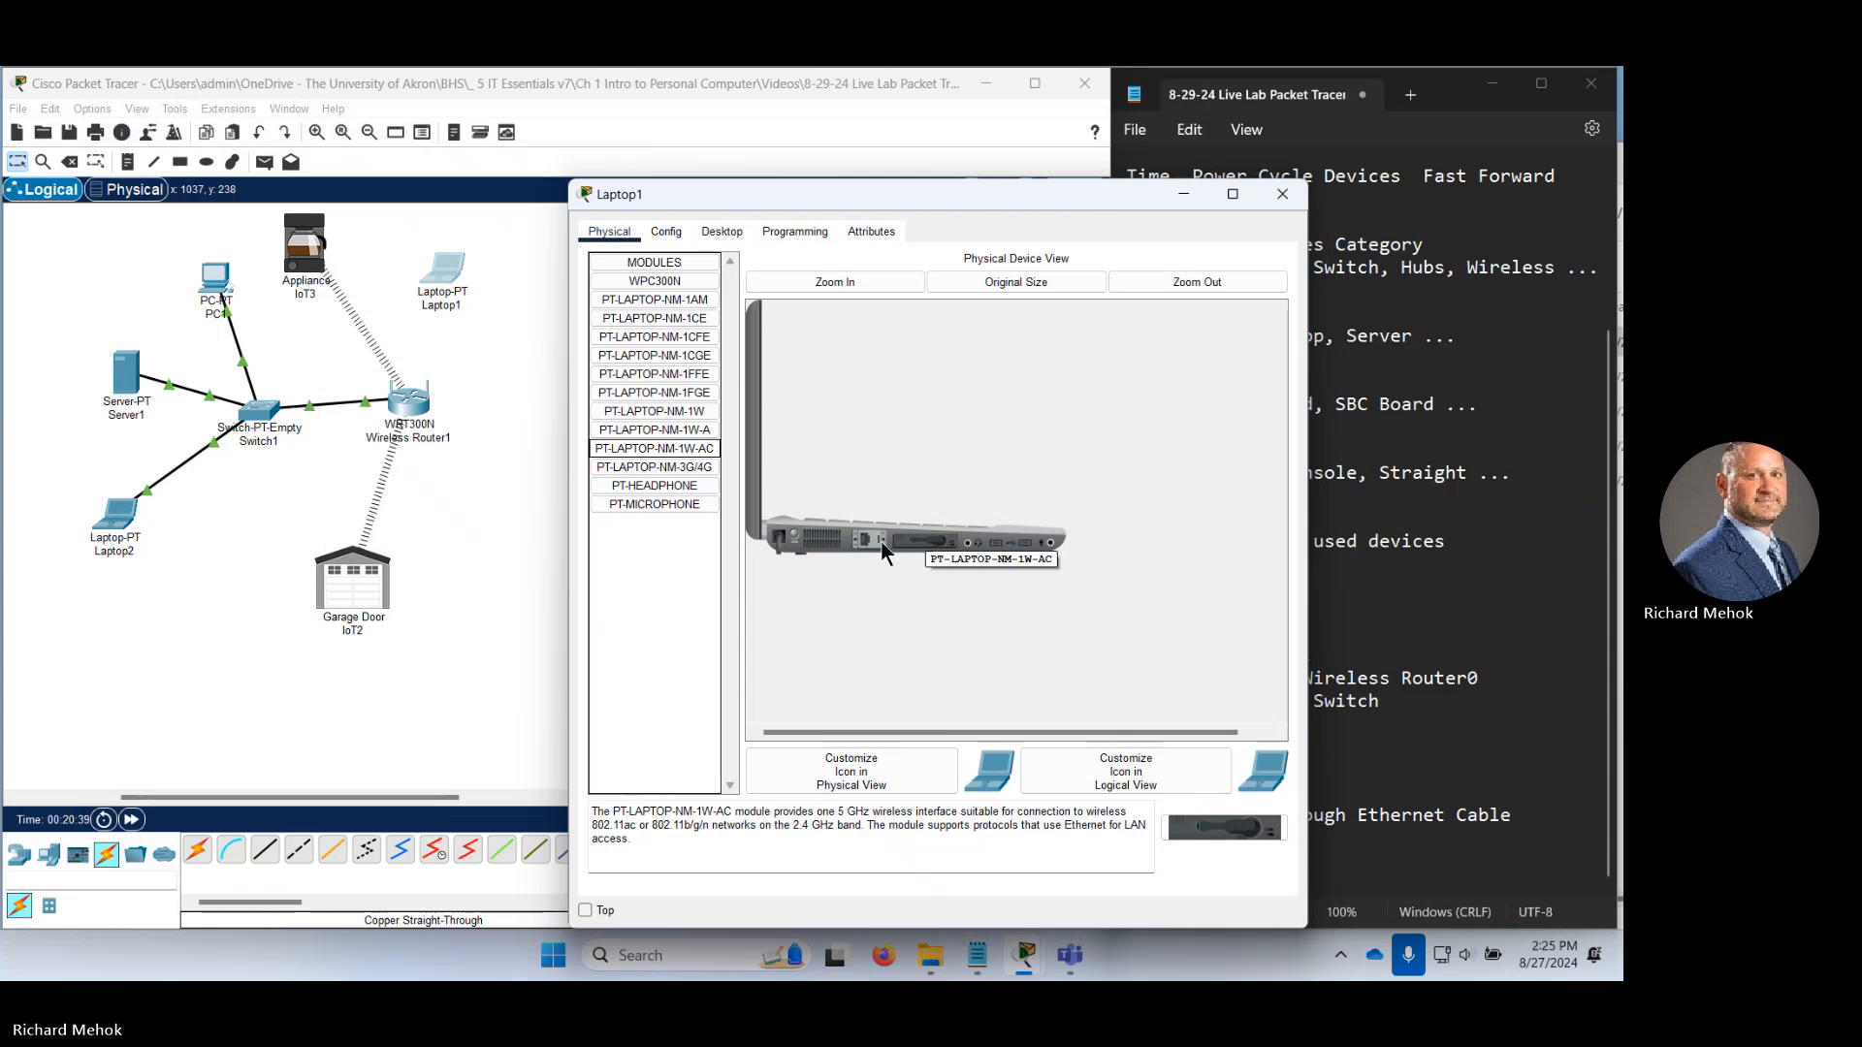
{"action": "left_click", "coordinate": [793, 534]}
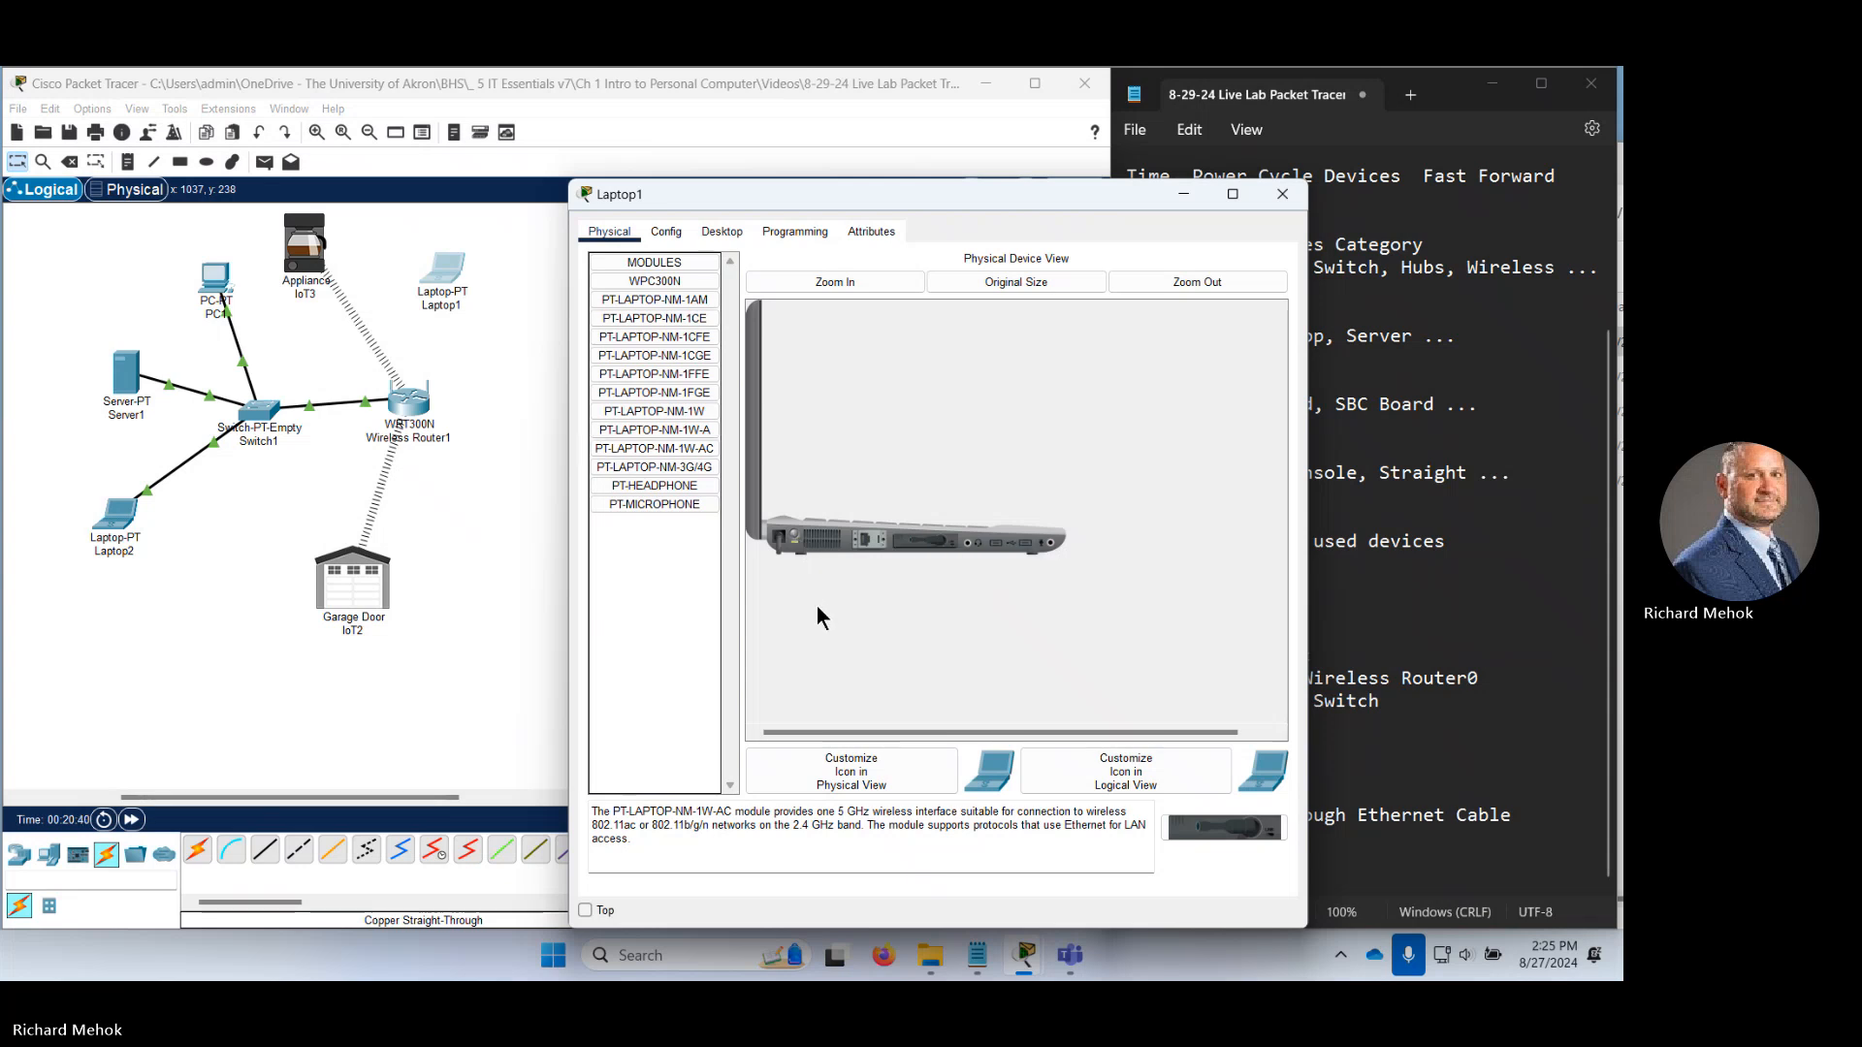
{"action": "left_click", "coordinate": [448, 674]}
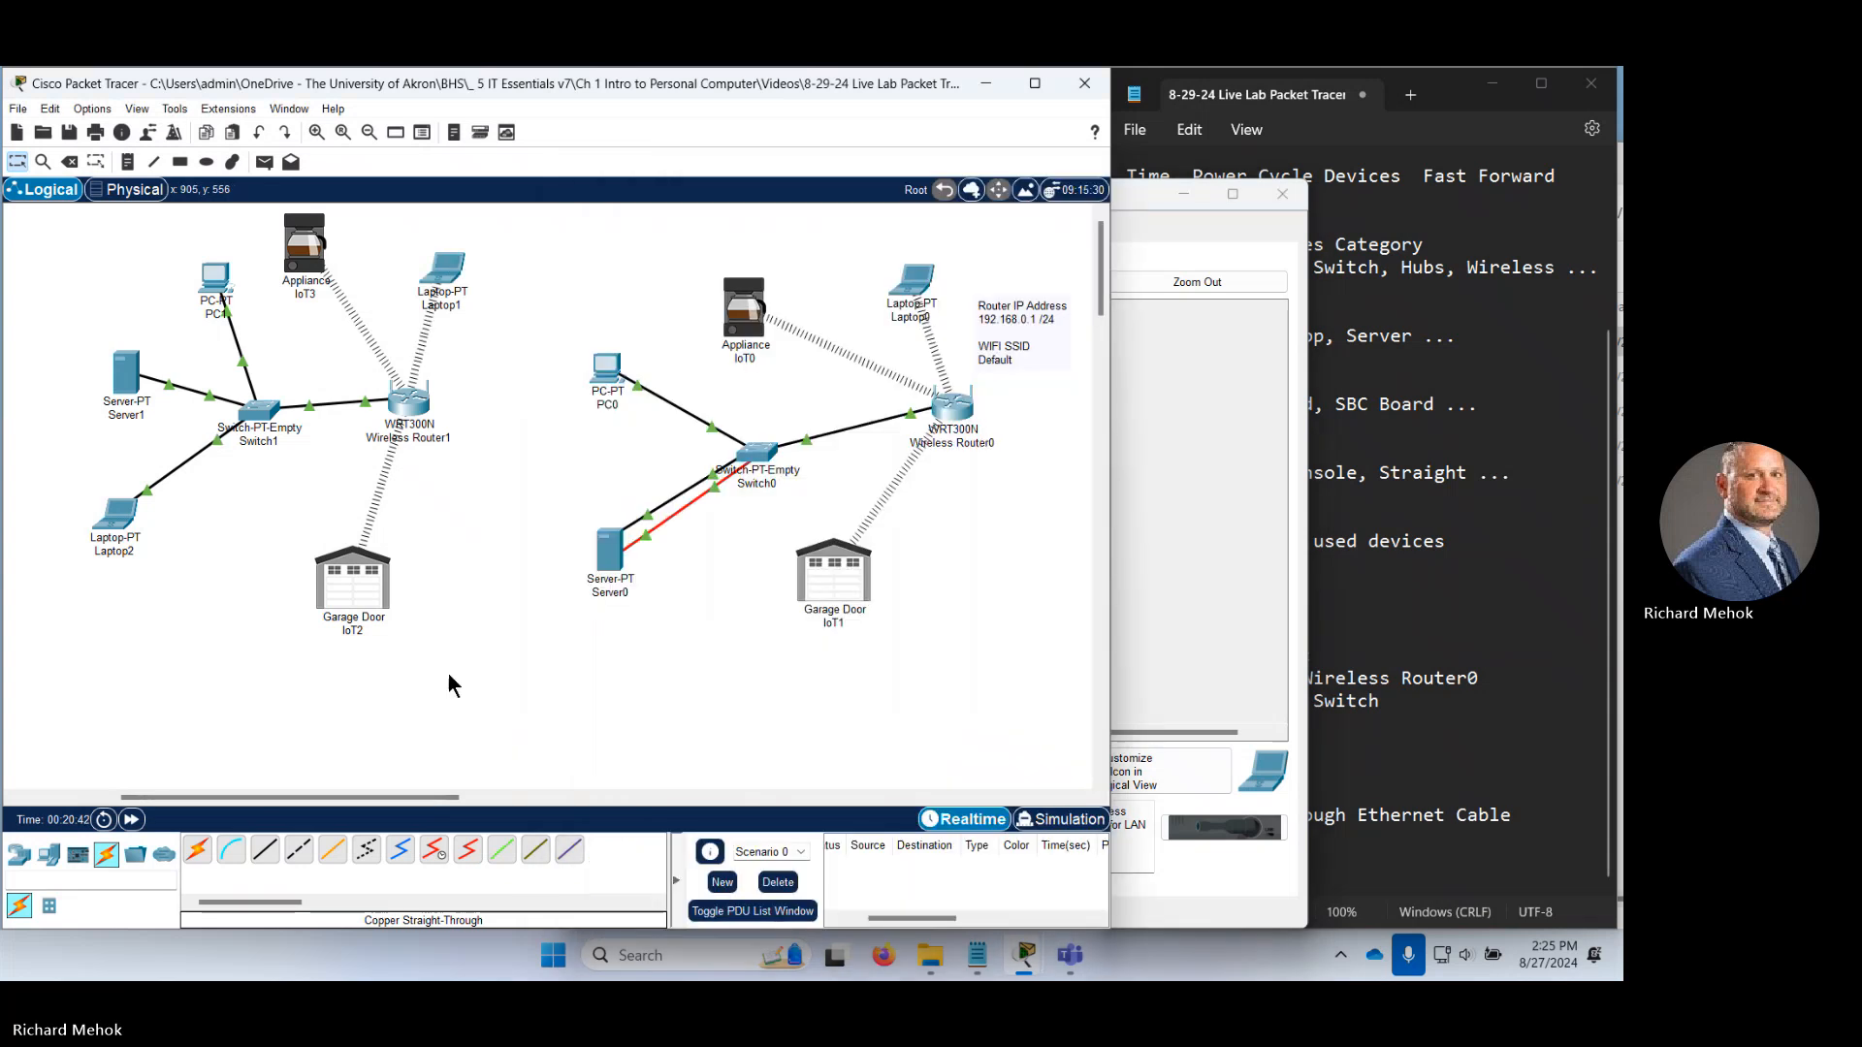
{"action": "left_click_drag", "start_coordinate": [442, 276], "coordinate": [490, 289]}
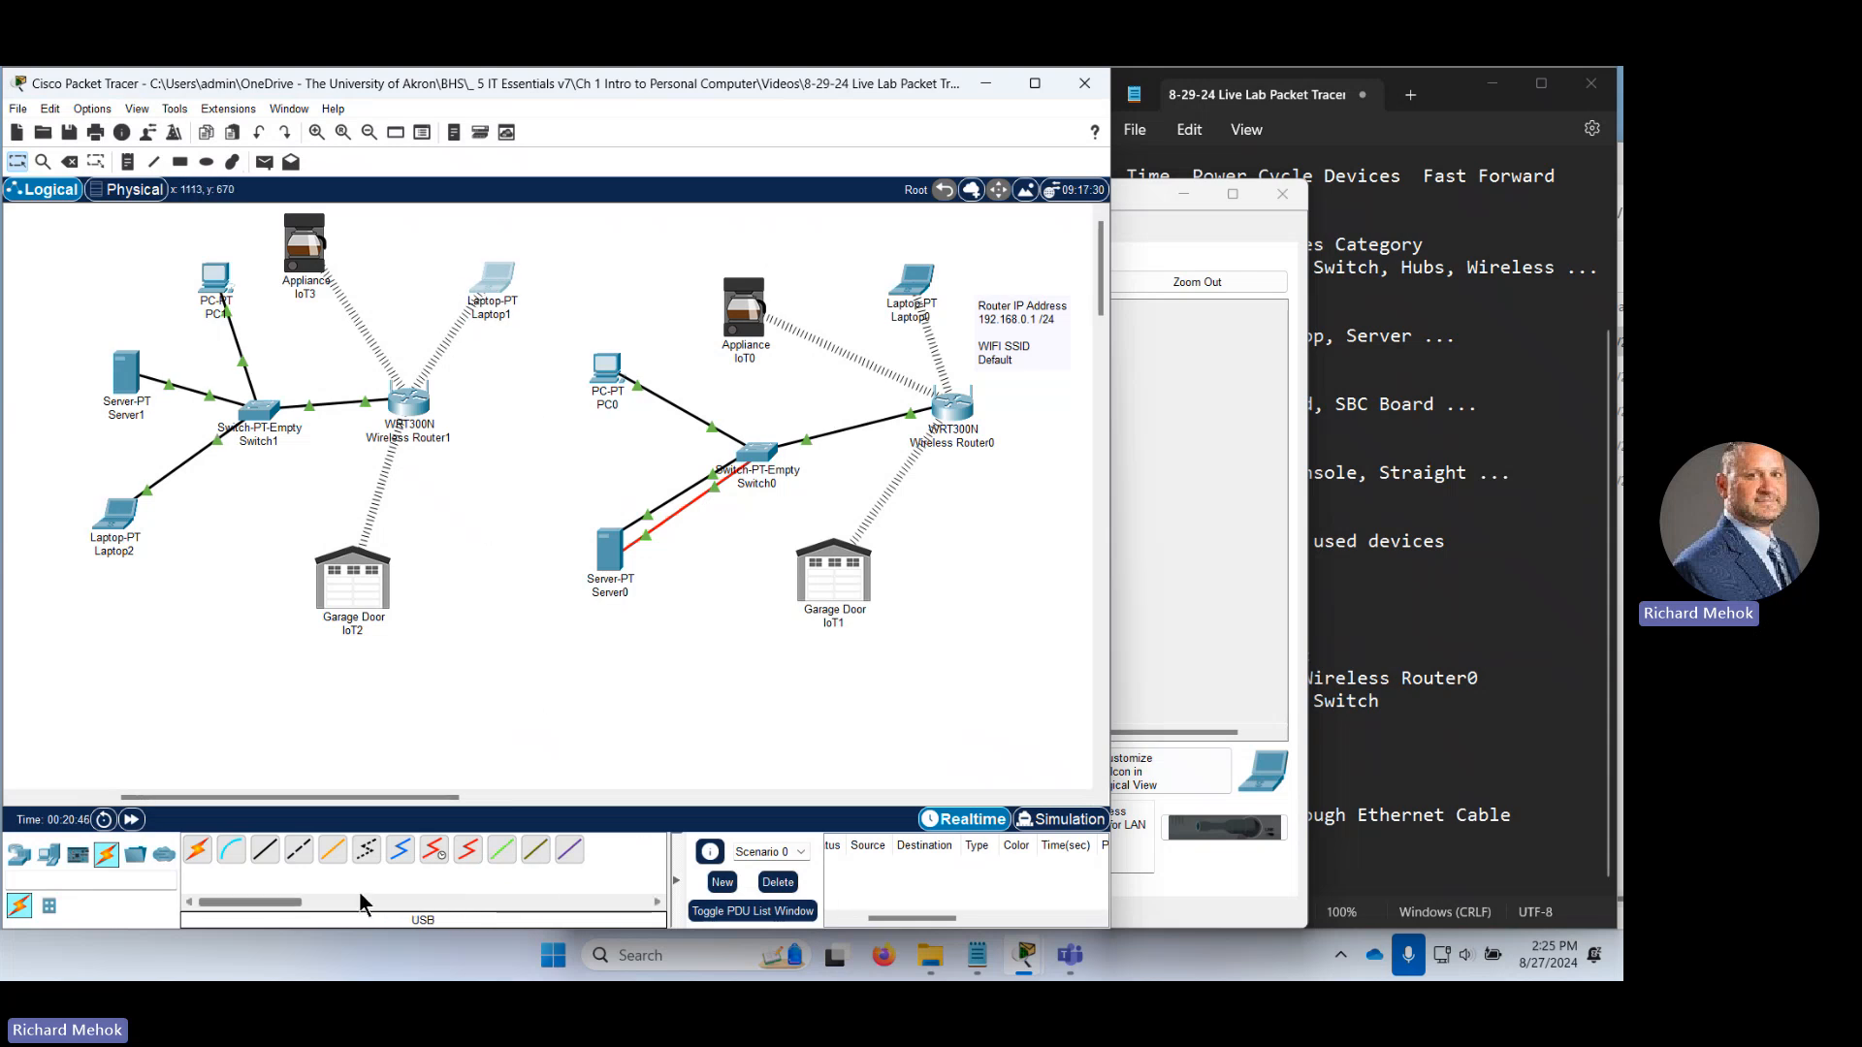
Review the frequency band in the description of Laptop1's PT-LAPTOP-NM-1W module.
{"action": "left_click", "coordinate": [494, 286]}
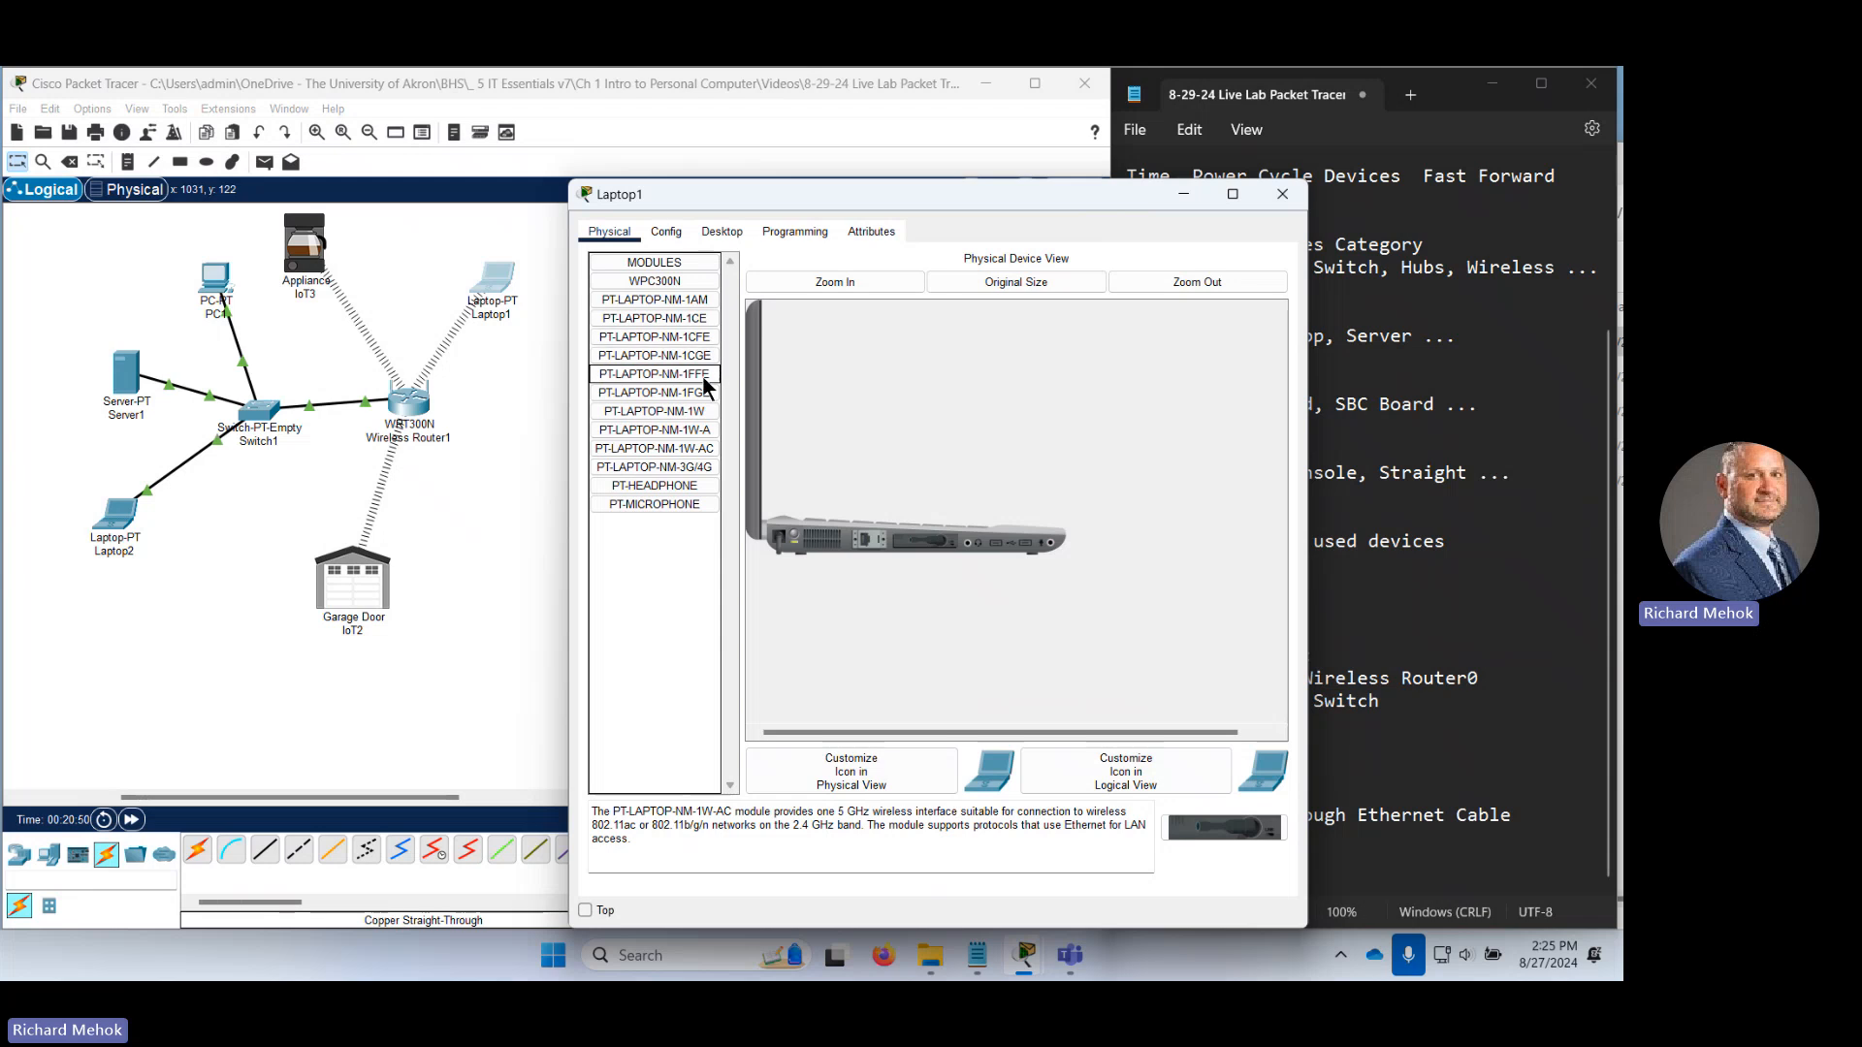
{"action": "left_click", "coordinate": [700, 411]}
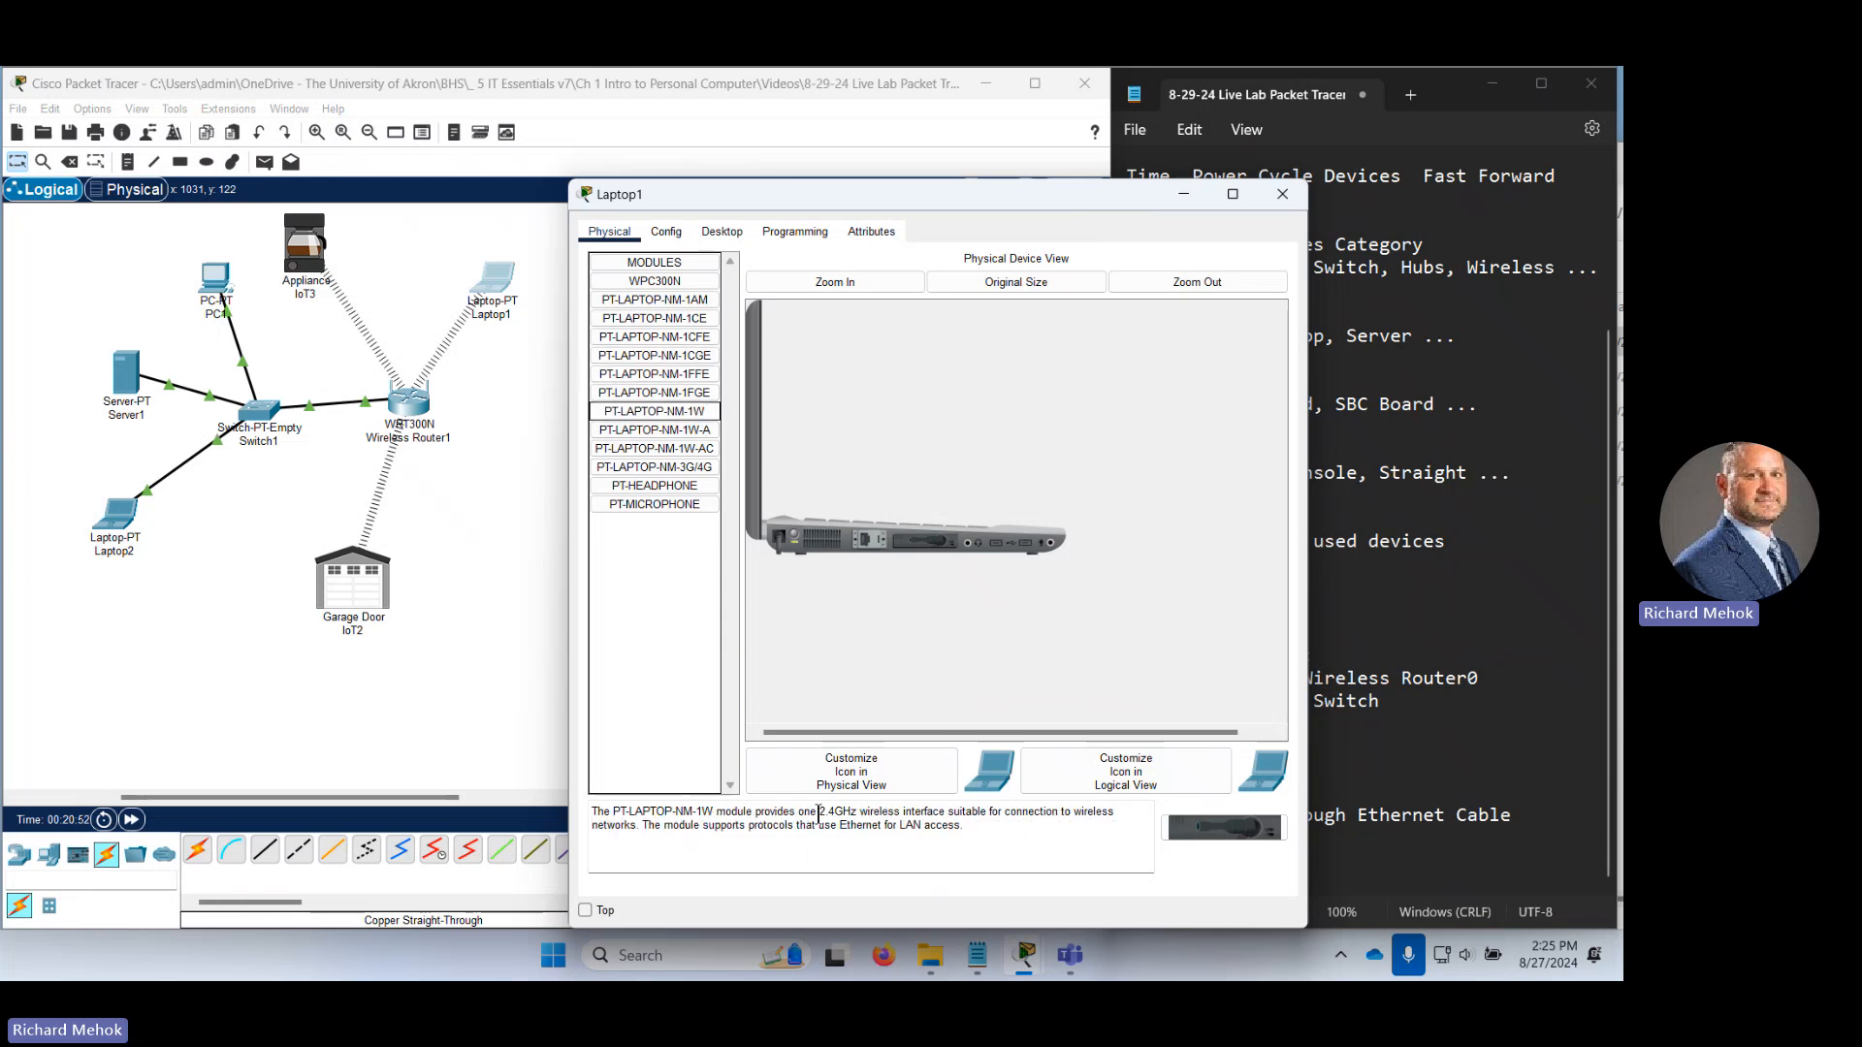
{"action": "left_click_drag", "start_coordinate": [818, 815], "coordinate": [868, 821]}
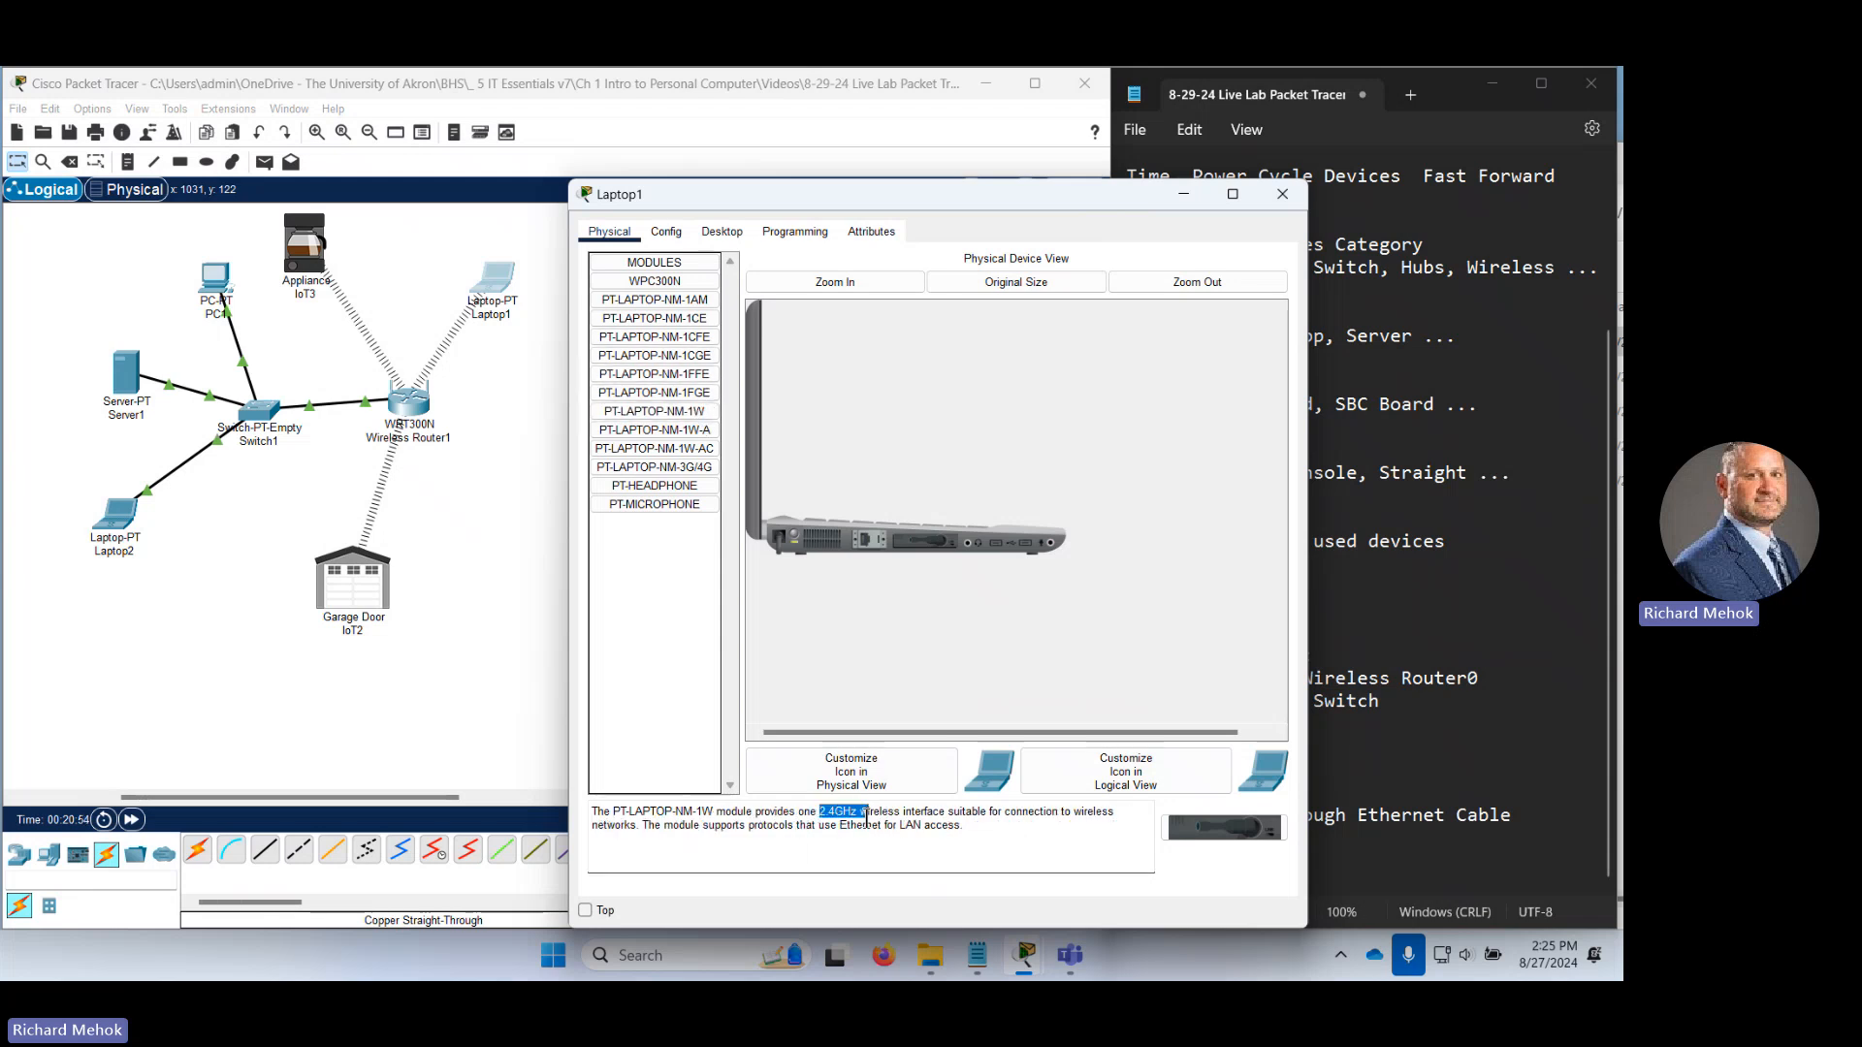
{"action": "left_click", "coordinate": [1284, 197]}
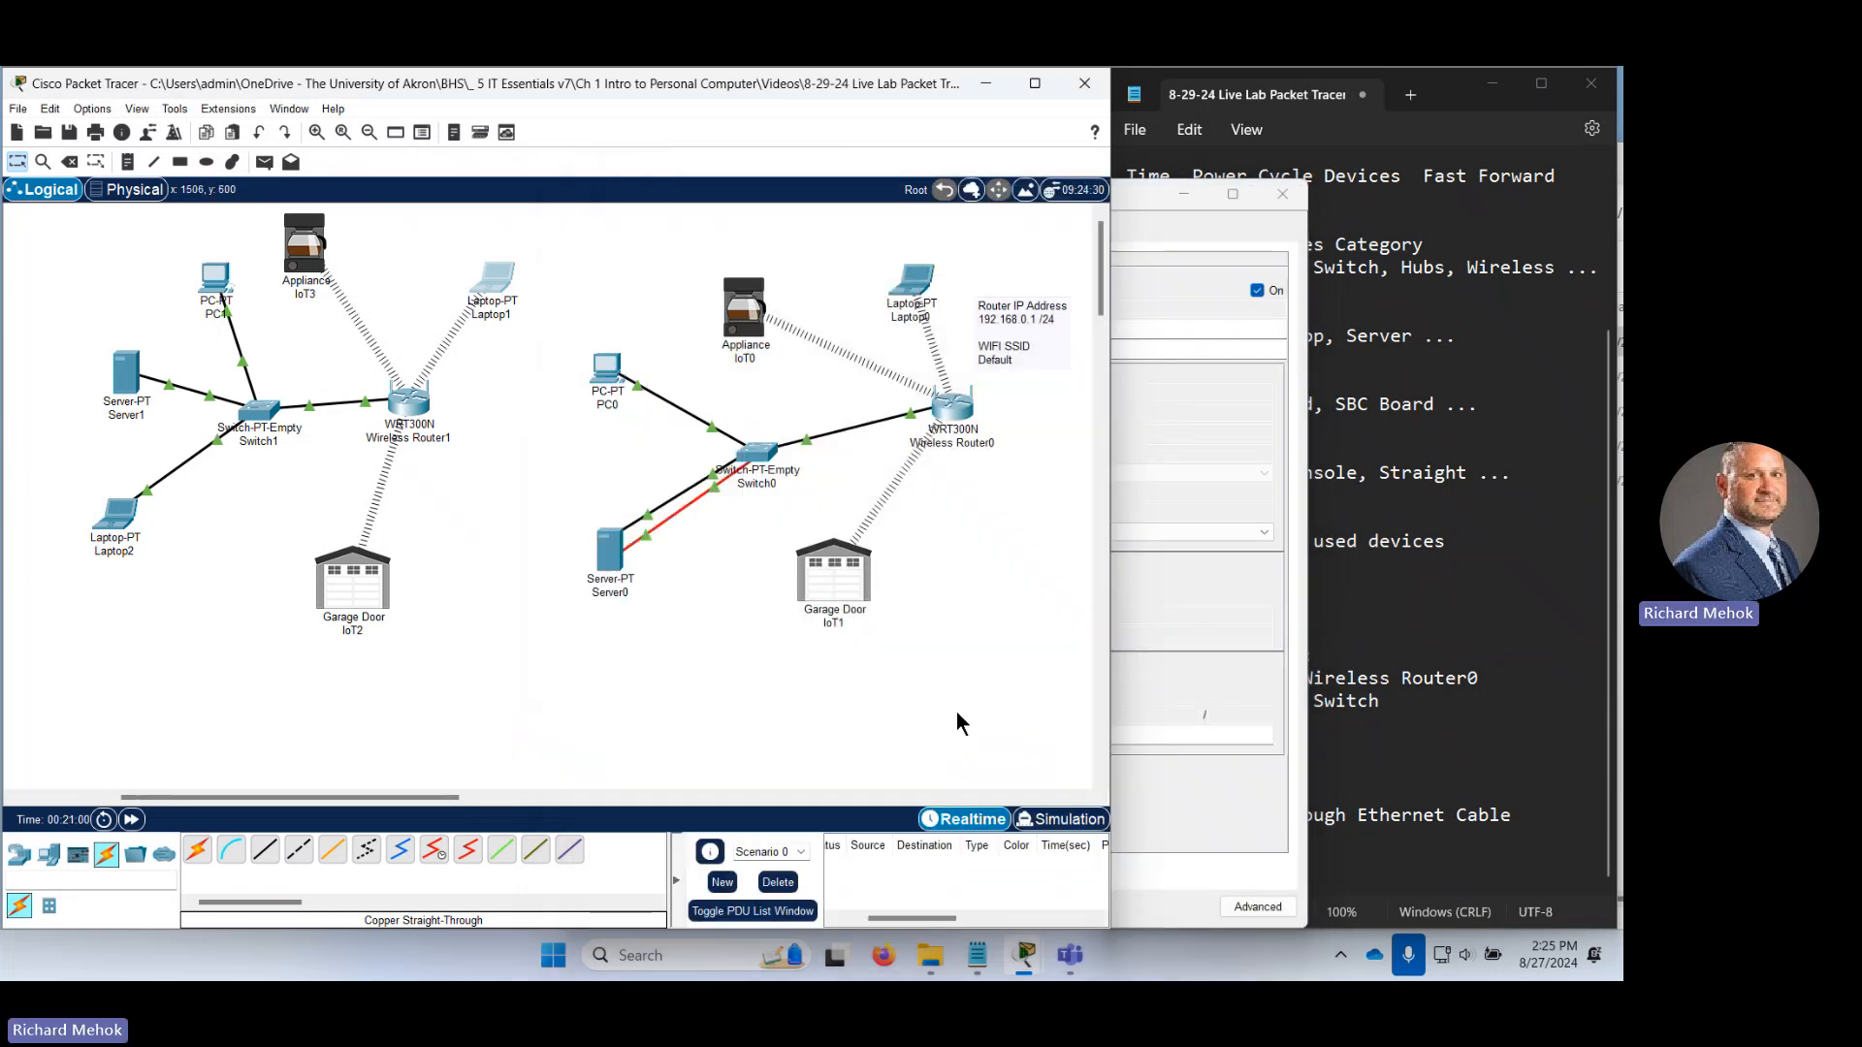
Clear the selection around the networks and save the Packet Tracer file.
{"action": "left_click_drag", "start_coordinate": [950, 722], "coordinate": [60, 225]}
{"action": "left_click", "coordinate": [422, 731]}
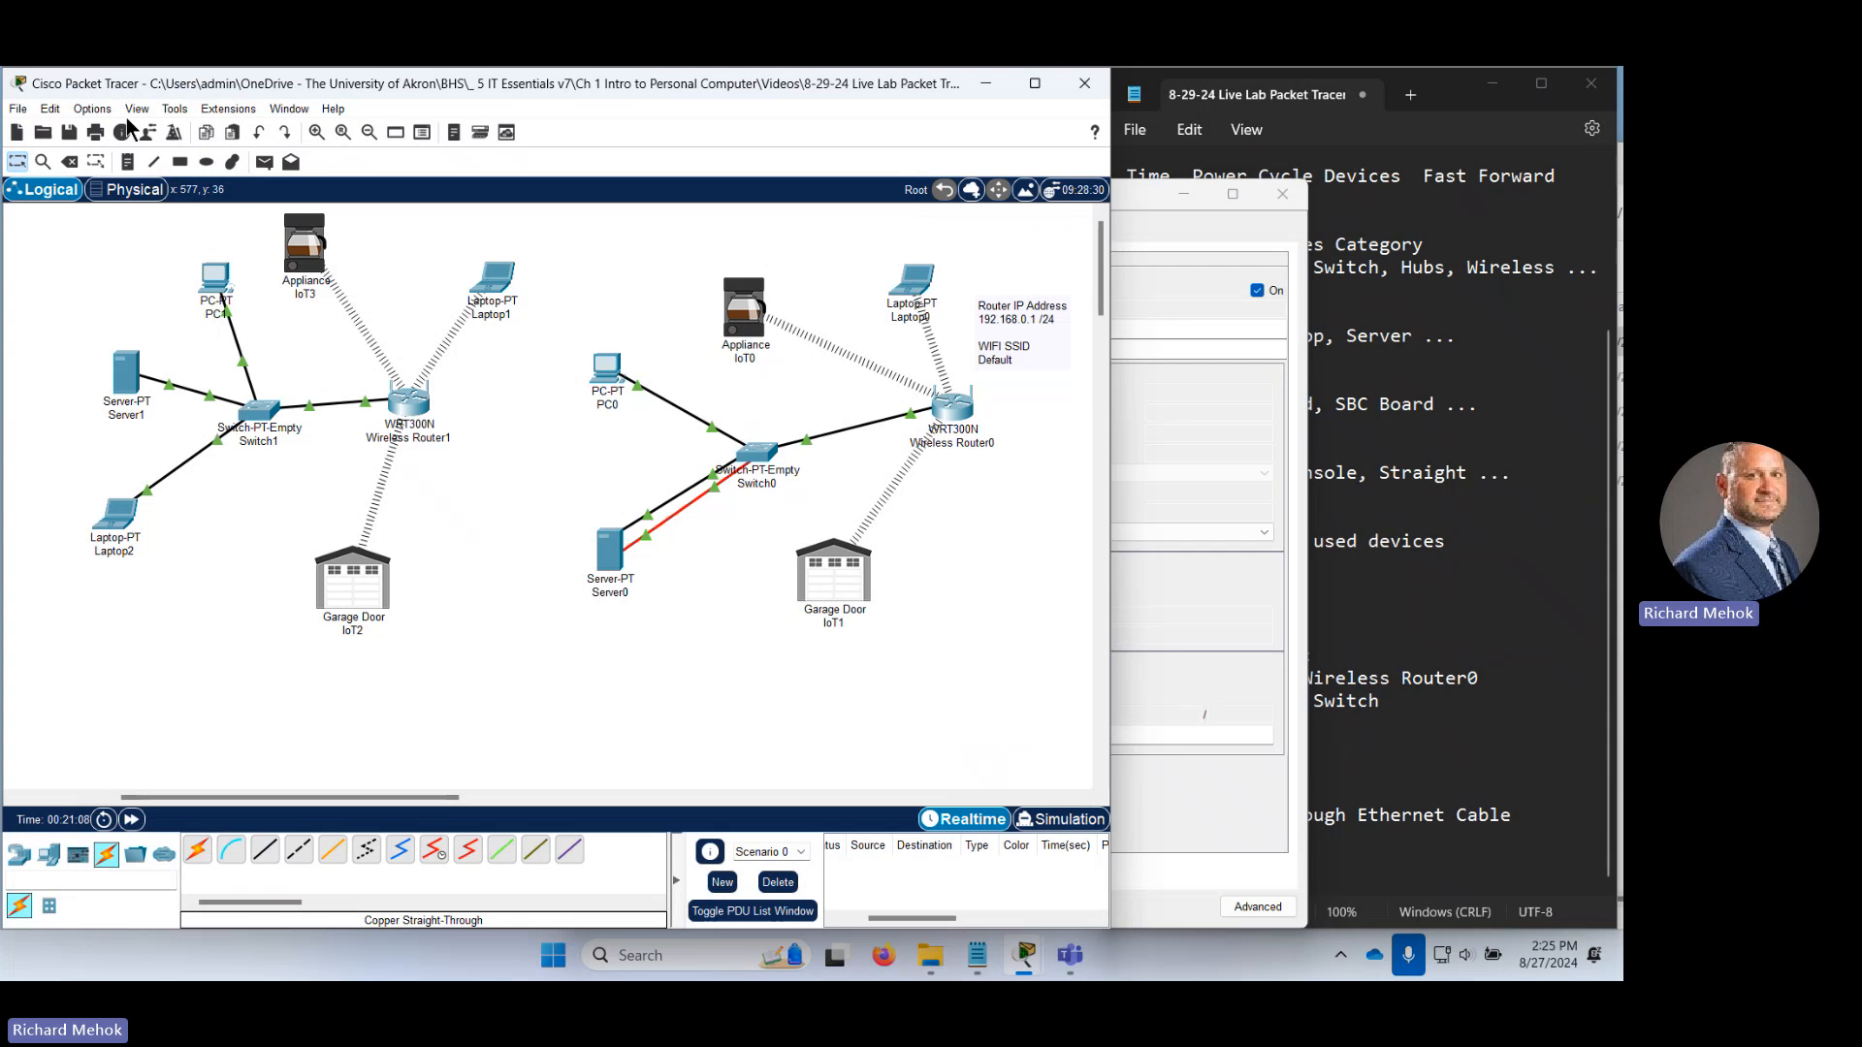
{"action": "left_click", "coordinate": [69, 136]}
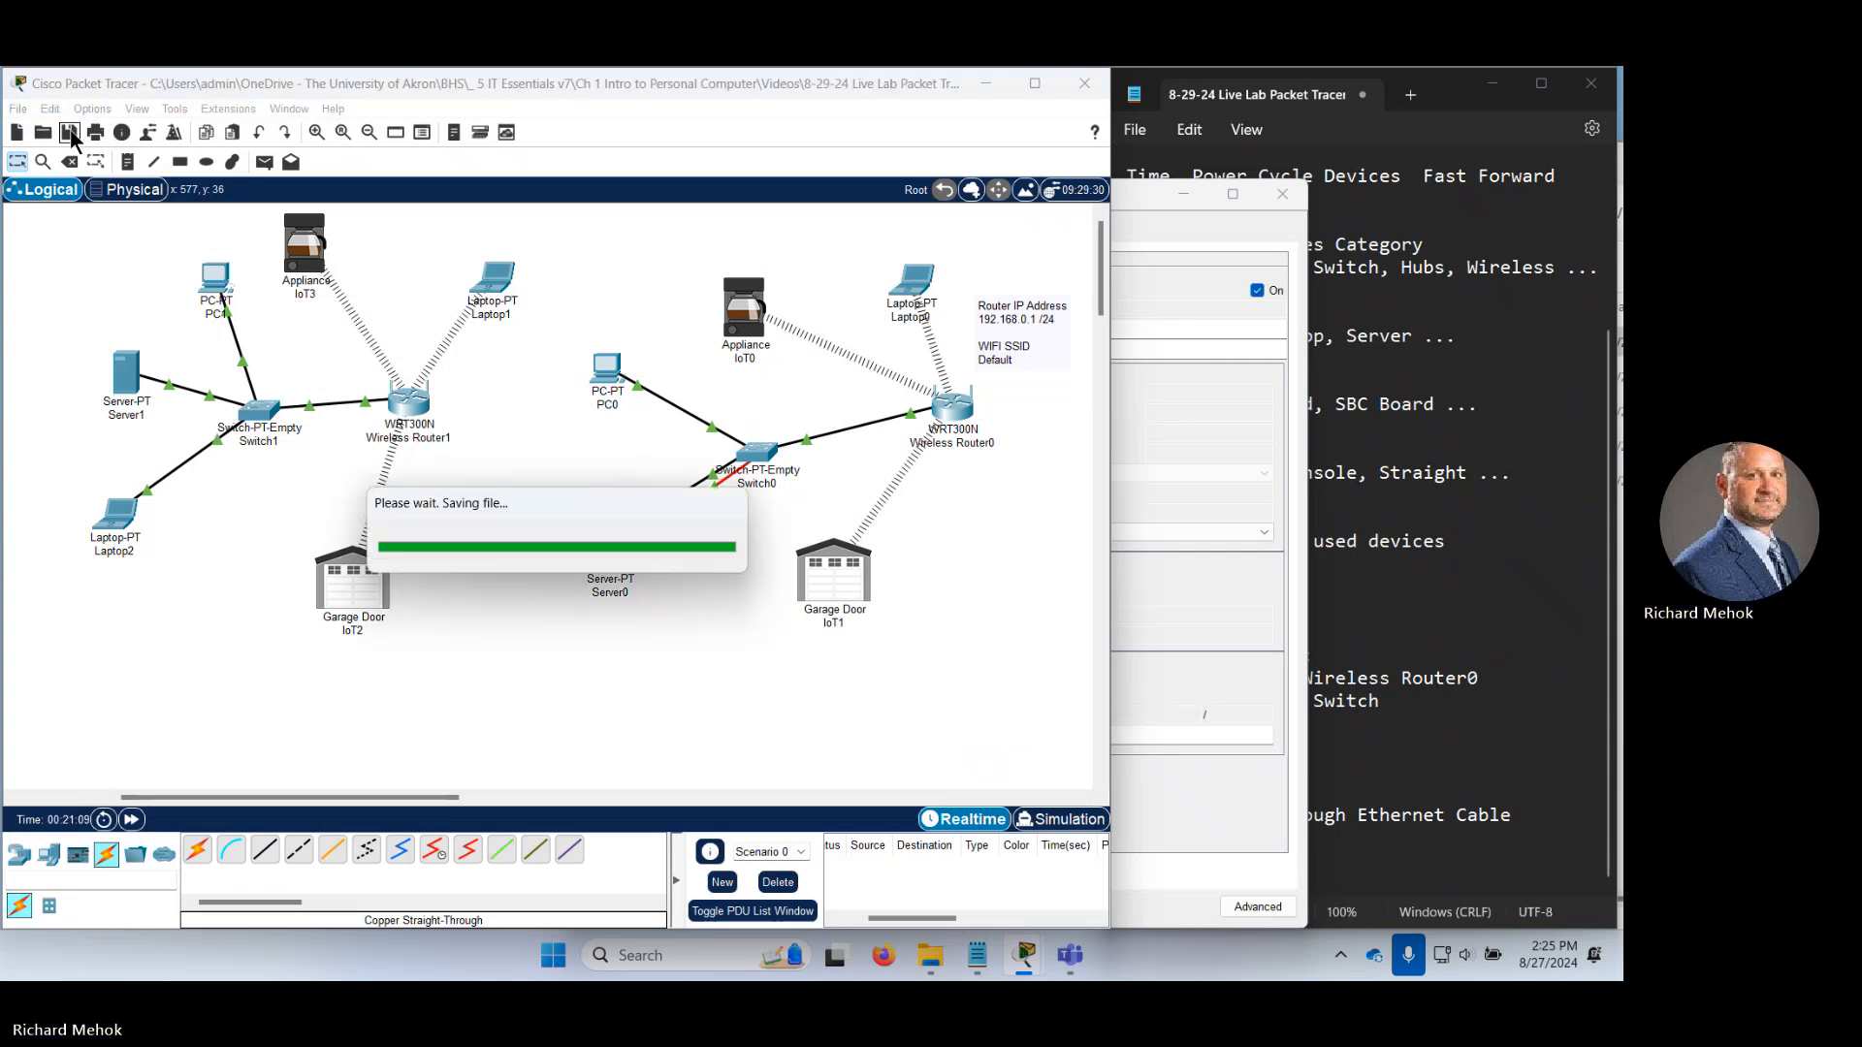
Switch to the Microsoft Teams meeting and stop its transcription.
{"action": "mouse_move", "coordinate": [1087, 946]}
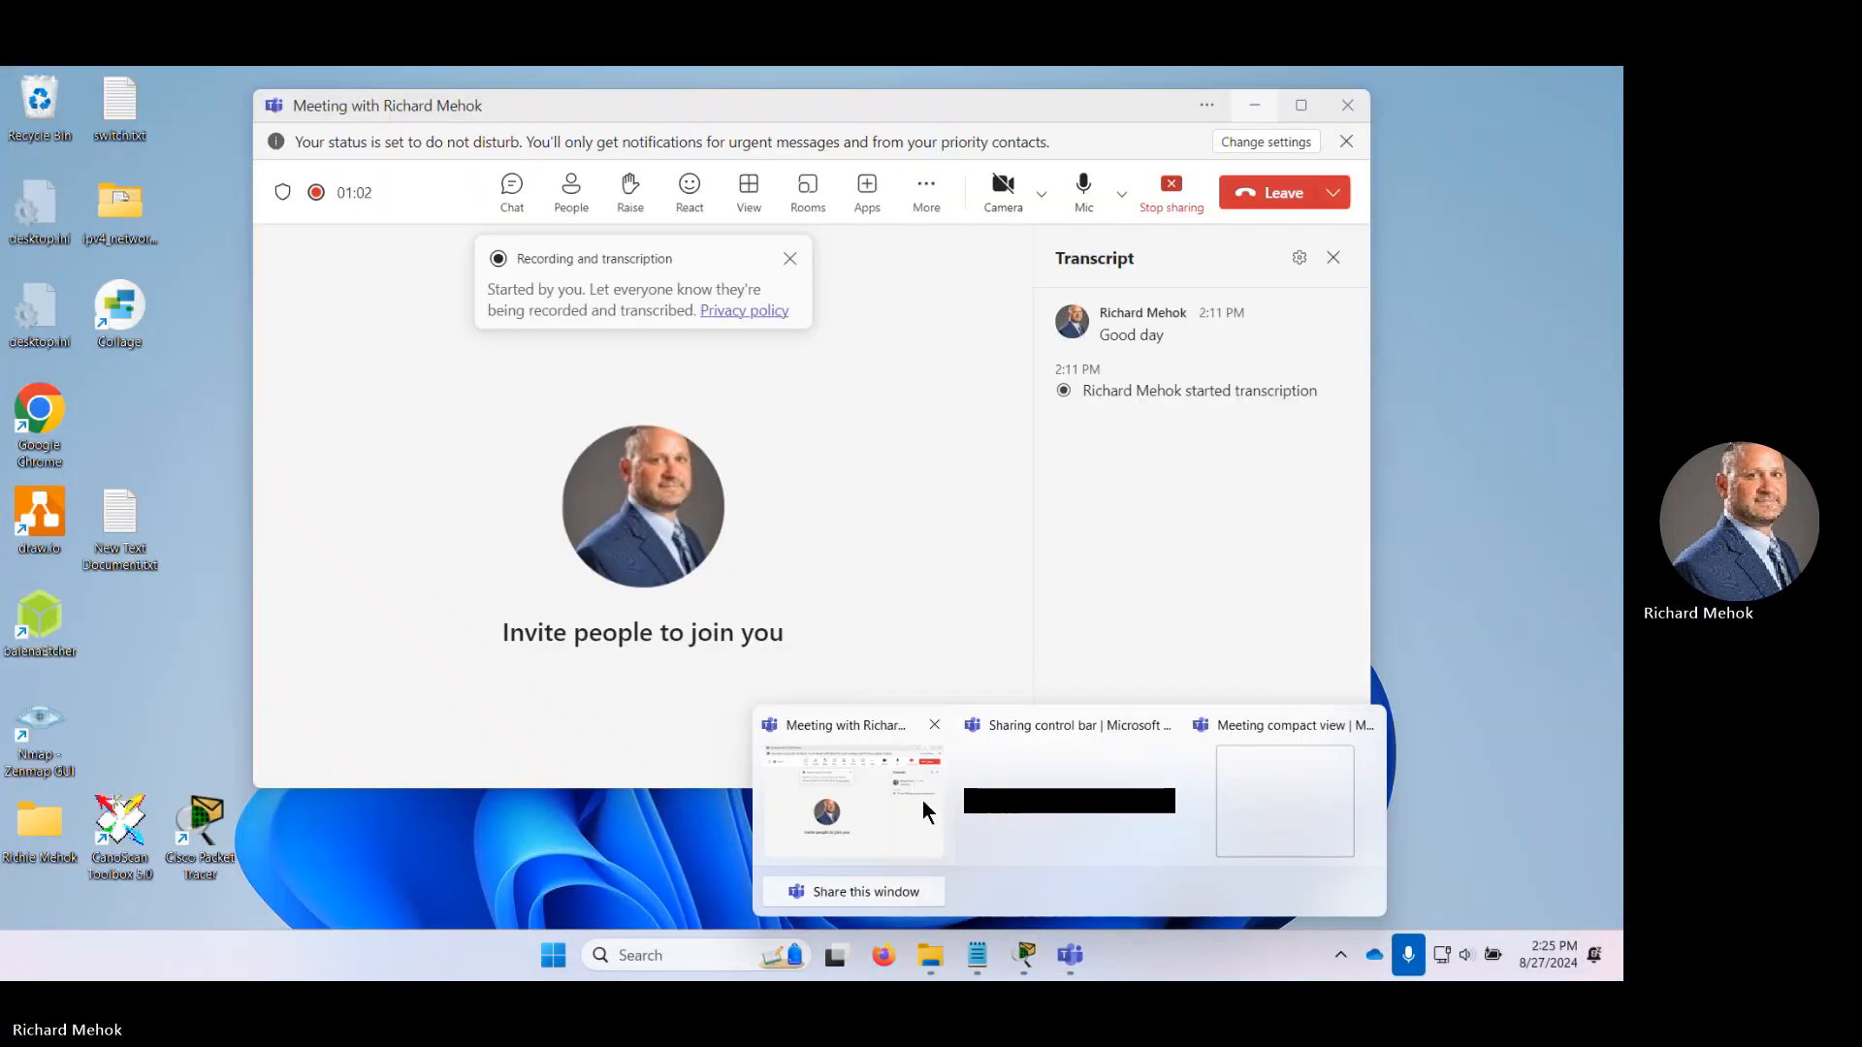
{"action": "left_click", "coordinate": [921, 800]}
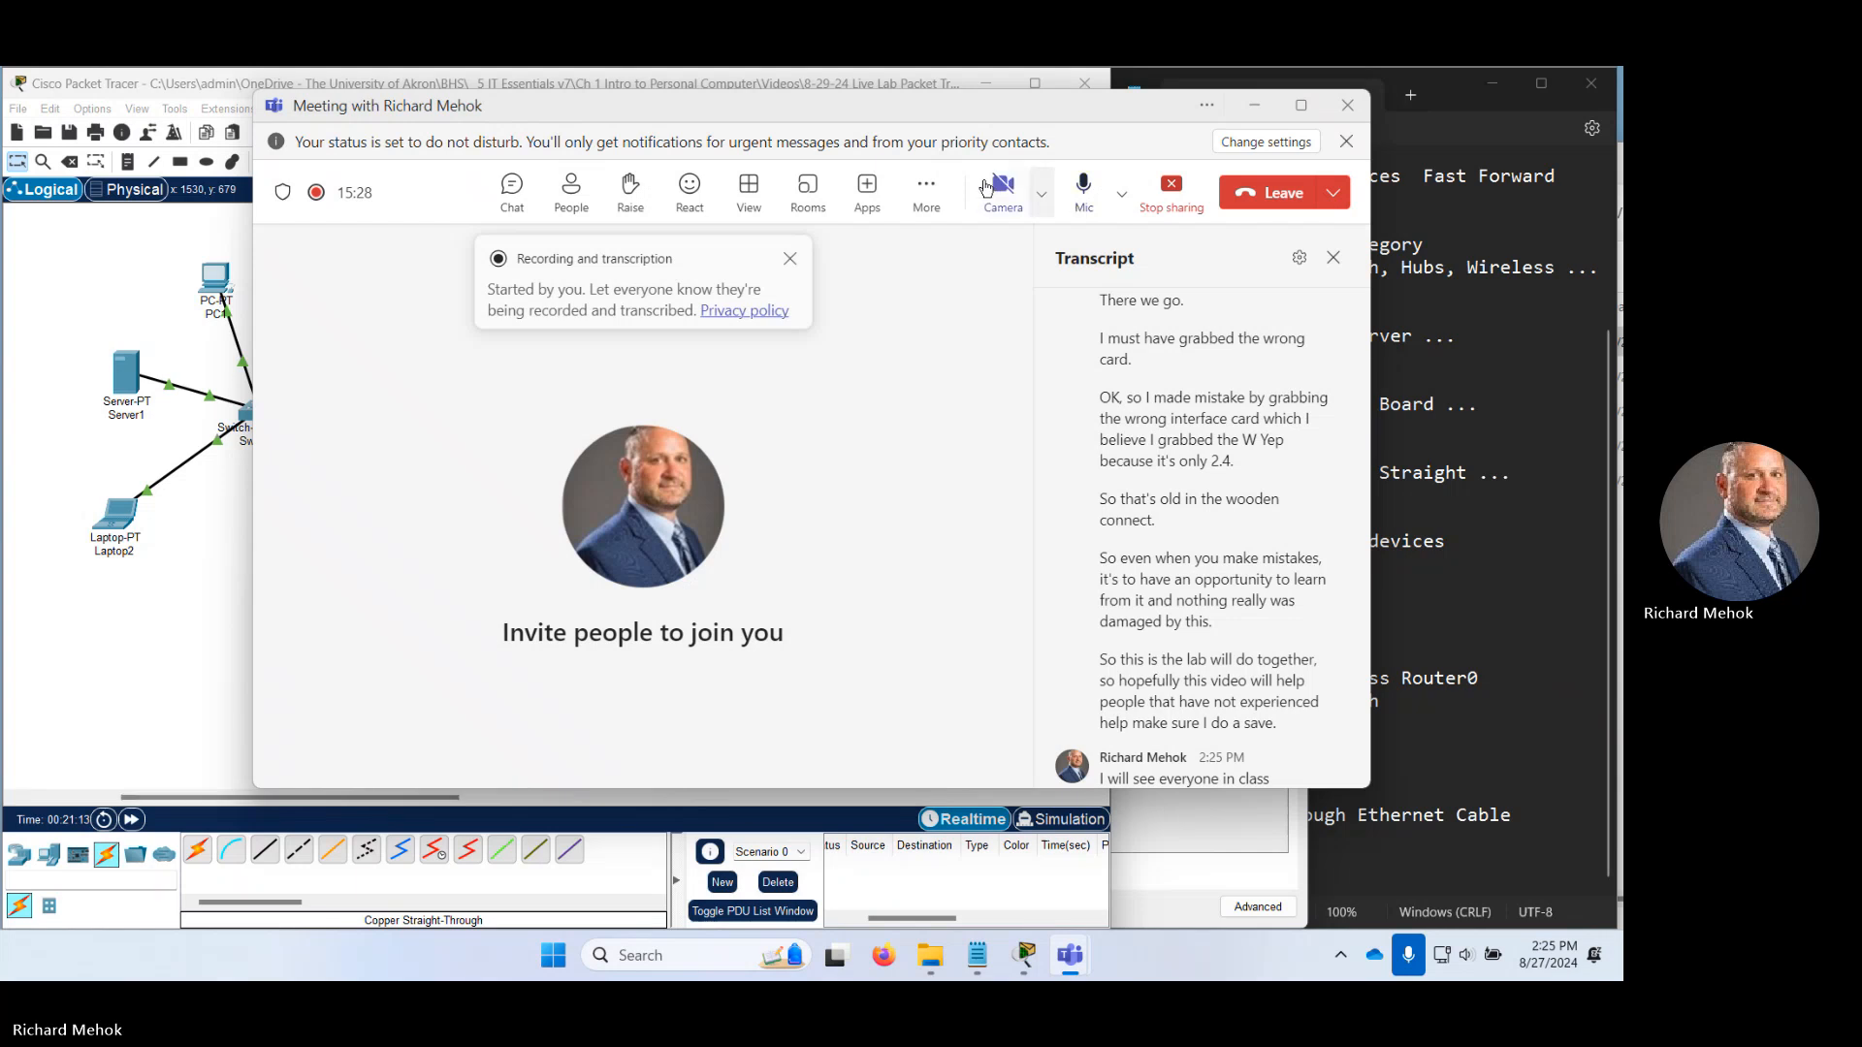
{"action": "left_click", "coordinate": [926, 192]}
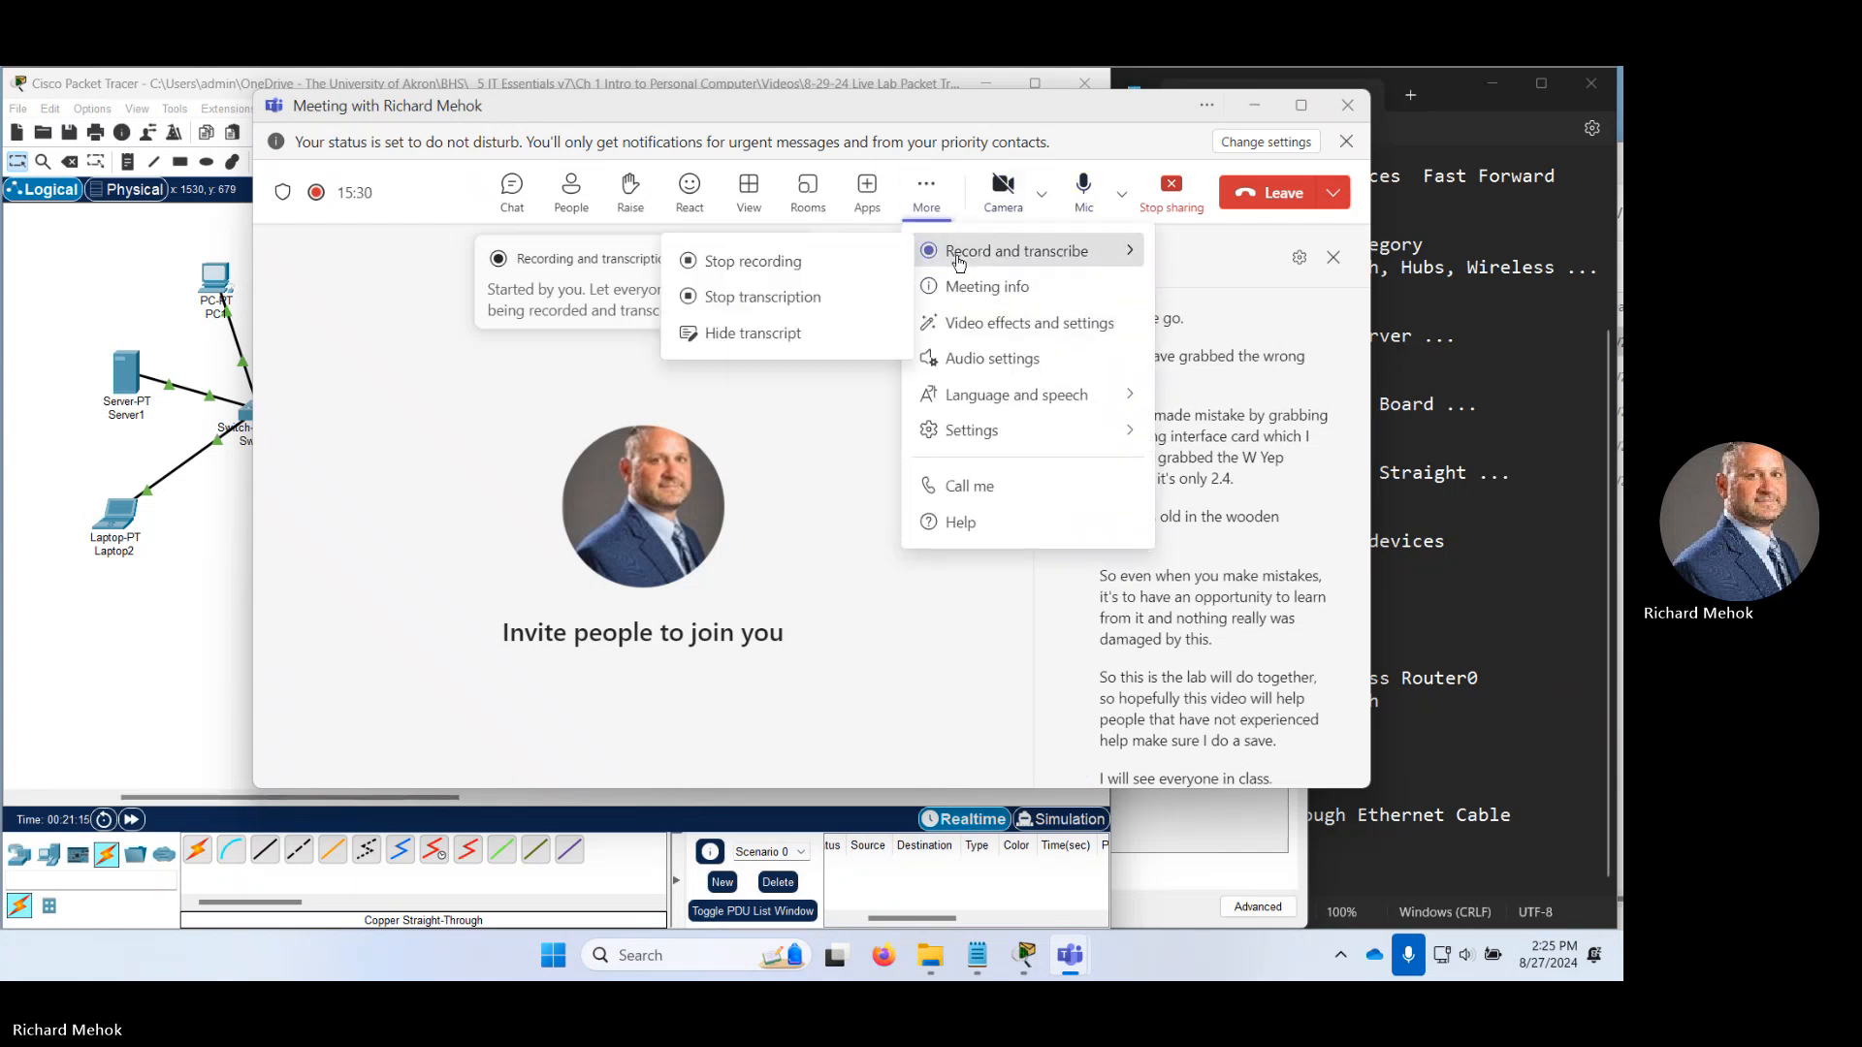
{"action": "mouse_move", "coordinate": [929, 262]}
{"action": "left_click", "coordinate": [822, 296]}
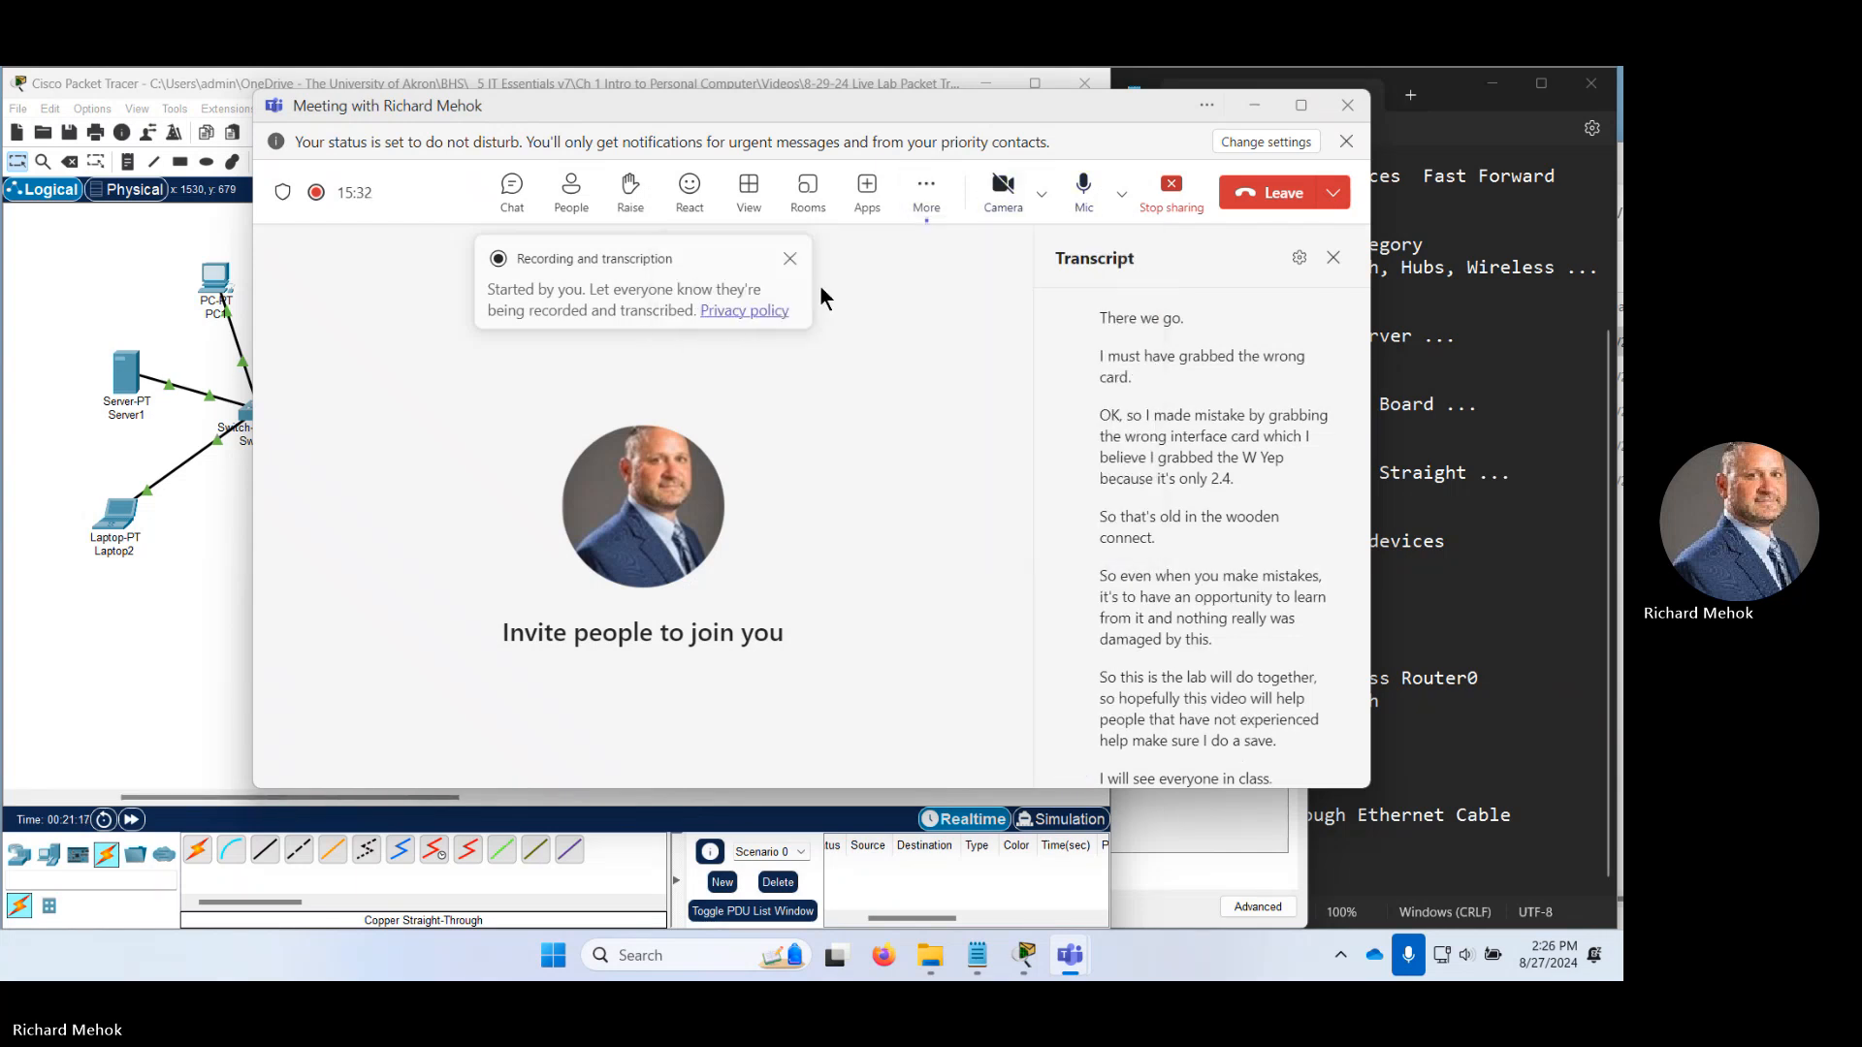